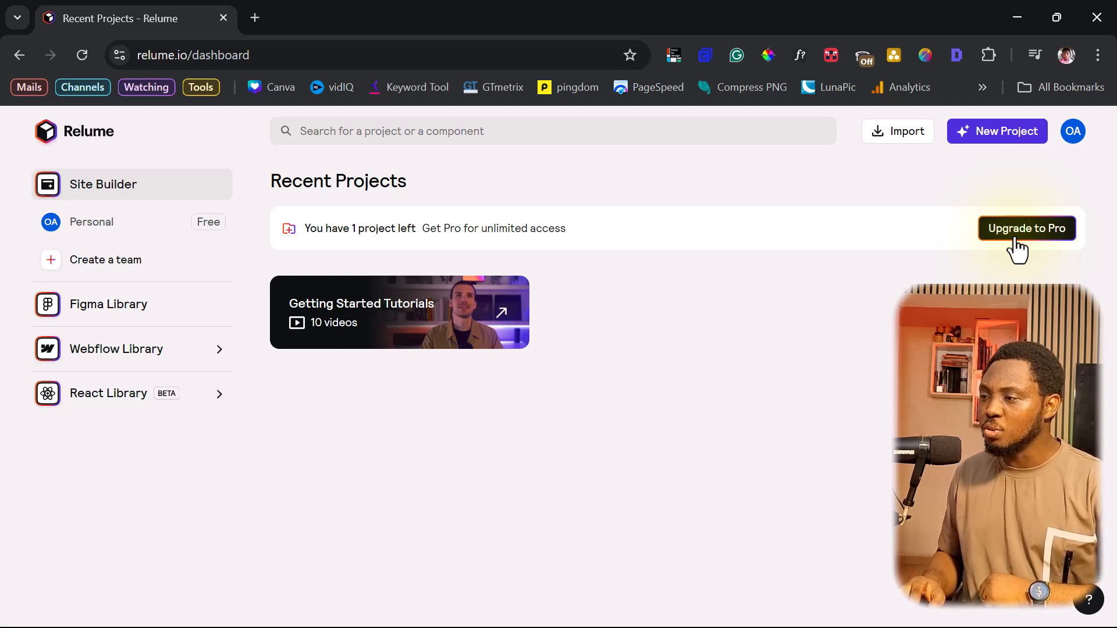
# - Create a new project and name it "Daps tutorial"
pyautogui.click(1005, 135)
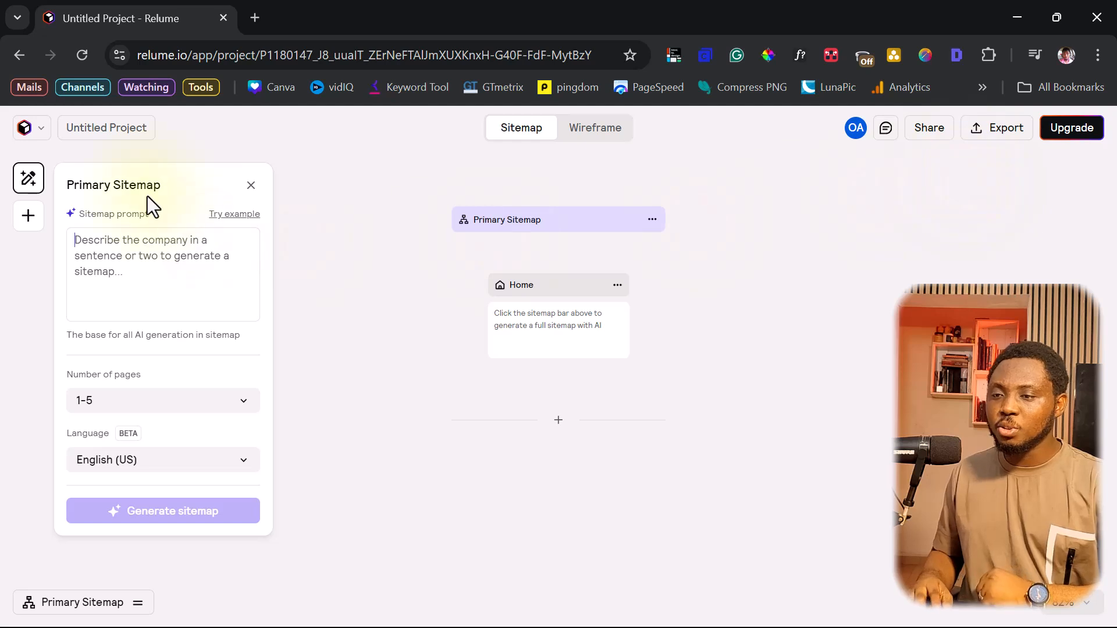
pyautogui.click(119, 127)
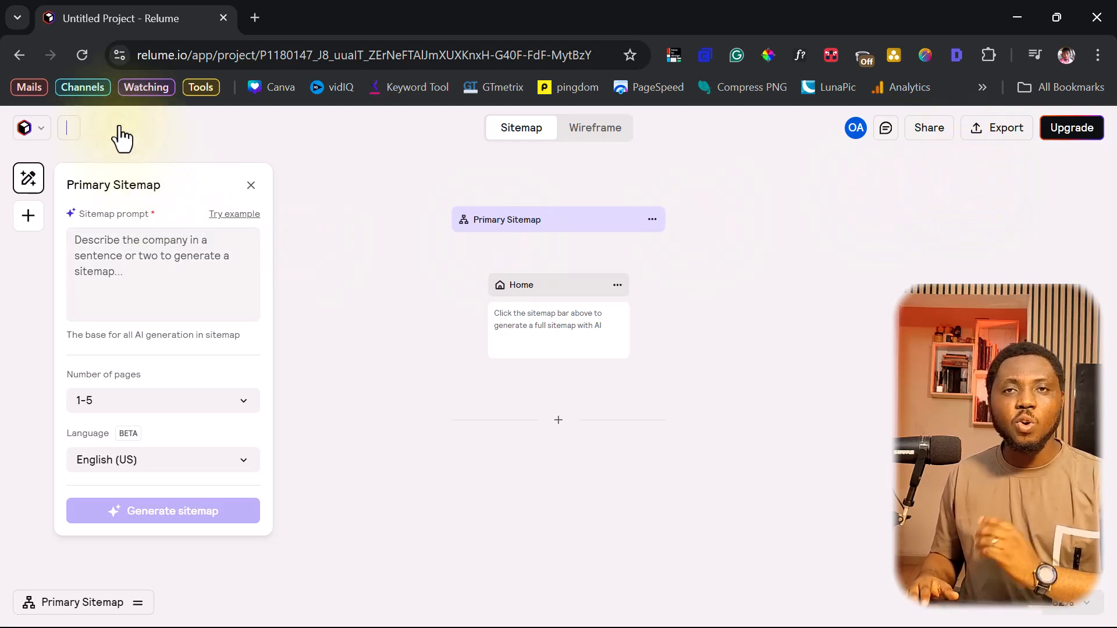
pyautogui.write('Da')
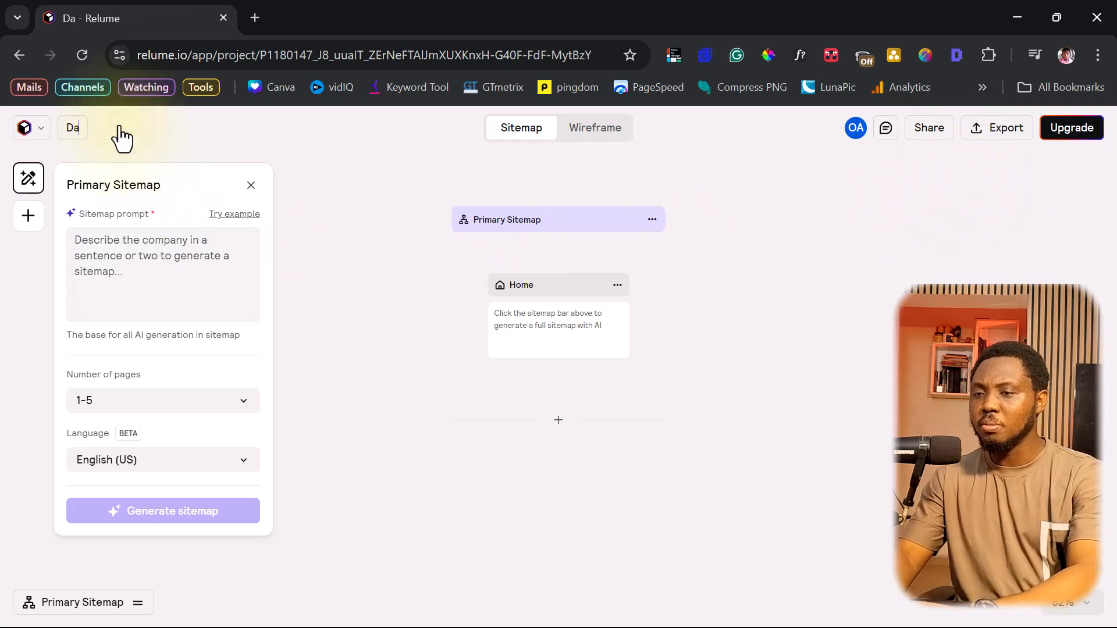
pyautogui.write('ps tutorial')
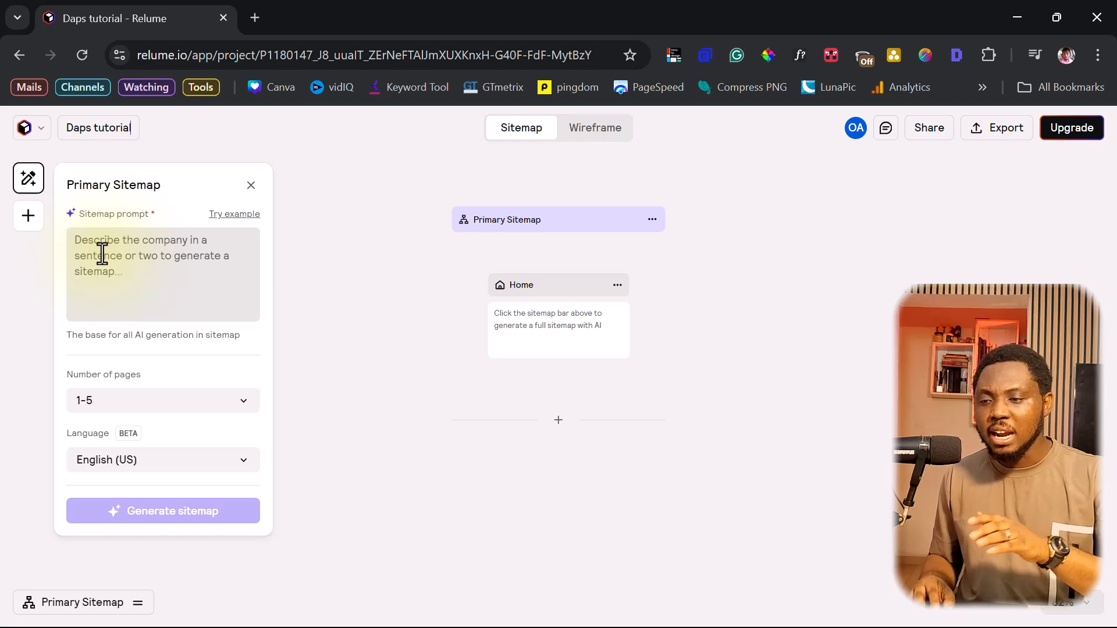
# - Review the available page-count ranges and languages for the primary sitemap, keeping 1-5 pages and English (US)
pyautogui.click(180, 405)
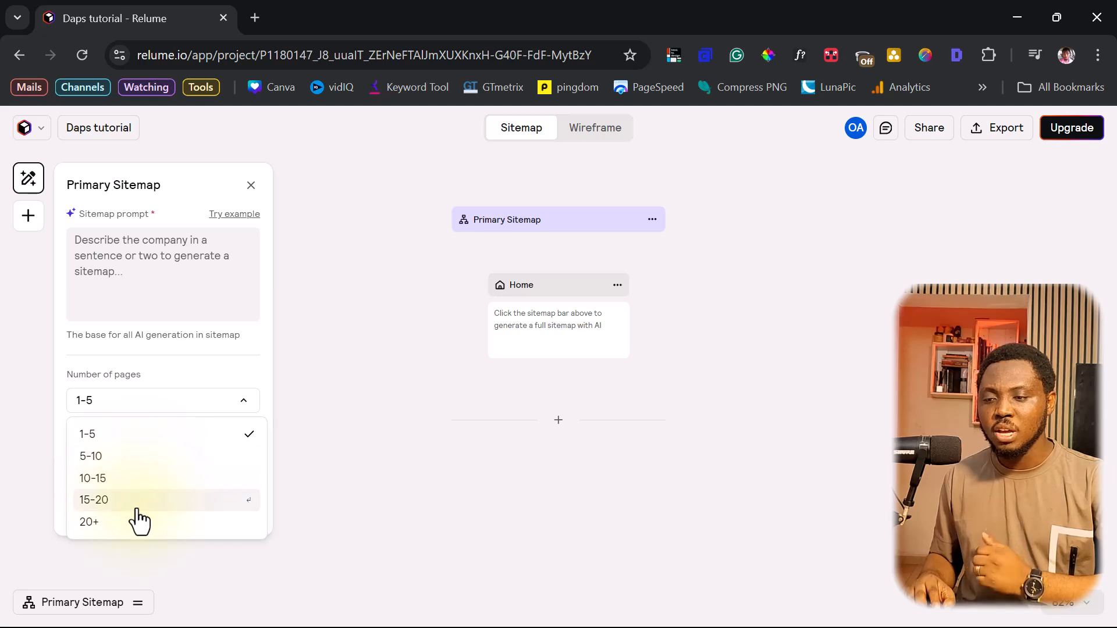
pyautogui.click(166, 411)
pyautogui.click(220, 468)
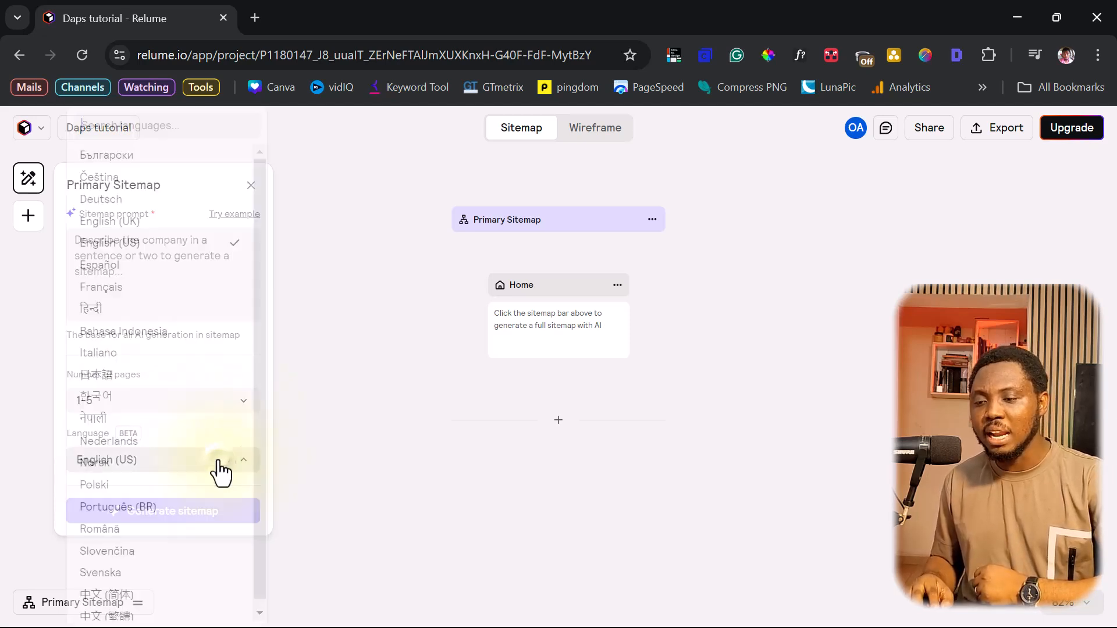
pyautogui.scroll(-1, 198, 409)
pyautogui.scroll(1, 192, 414)
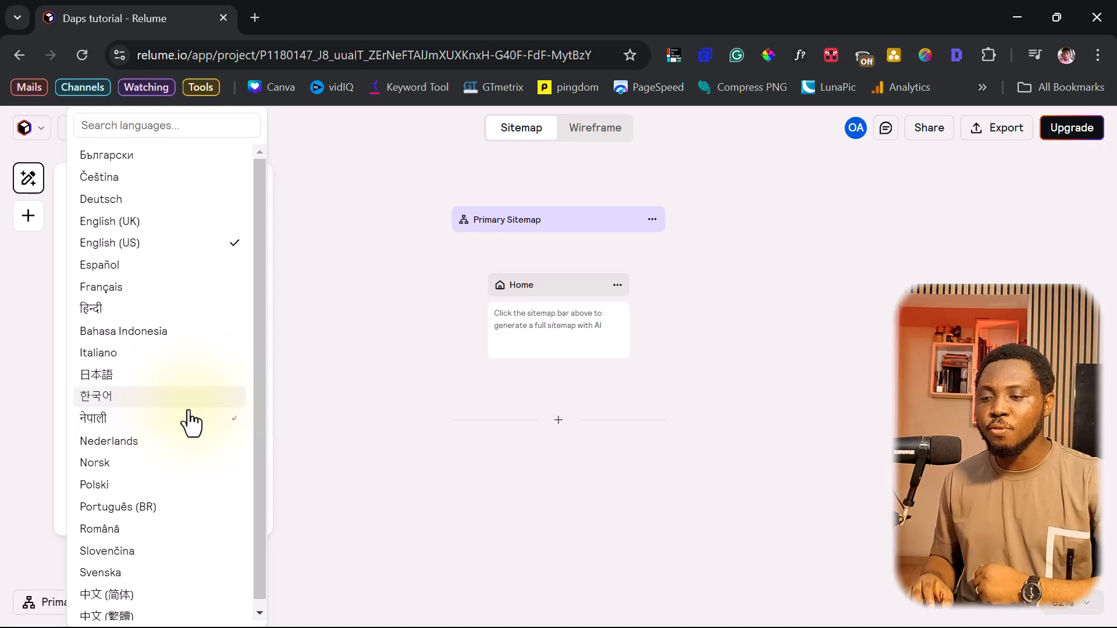
pyautogui.click(59, 396)
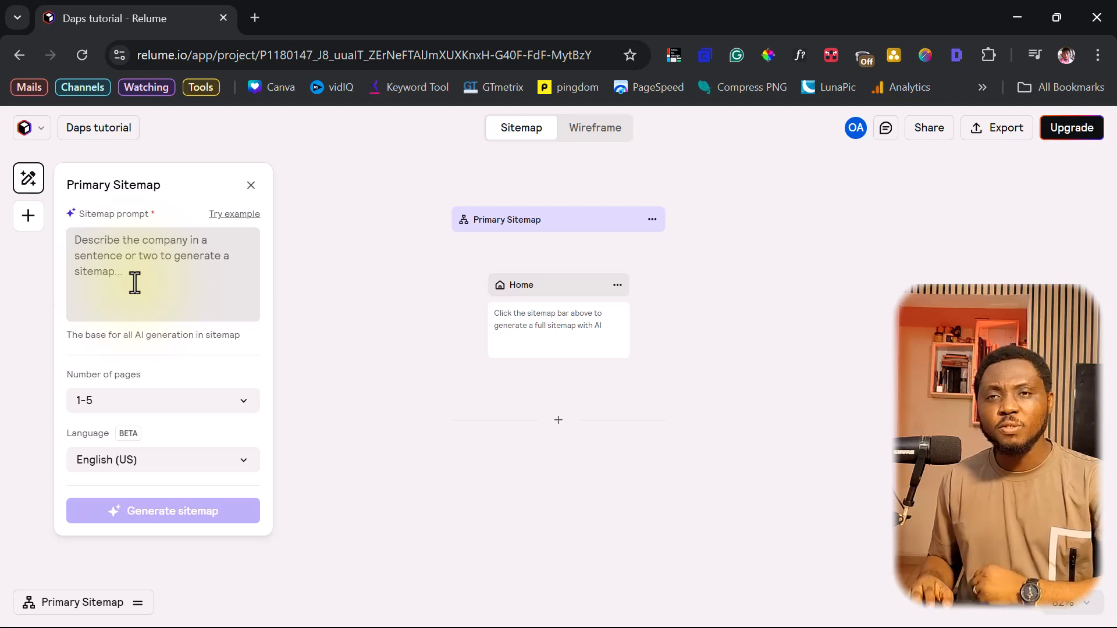
# - Fill the sitemap prompt with the Rebank digital bank example and generate the sitemap
pyautogui.click(241, 216)
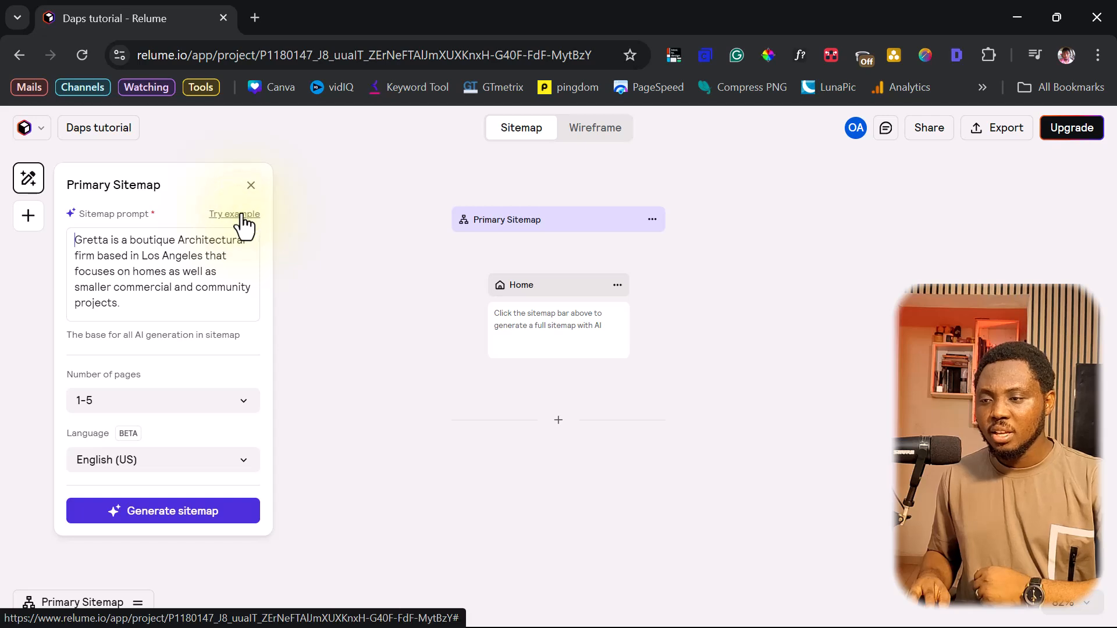
pyautogui.click(242, 216)
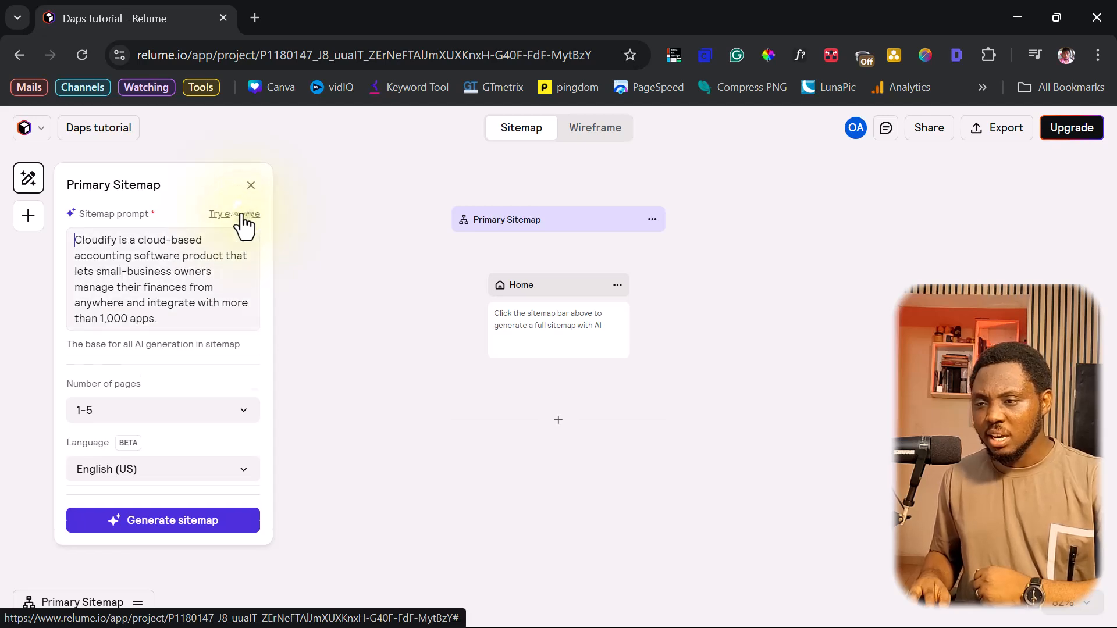
pyautogui.click(241, 215)
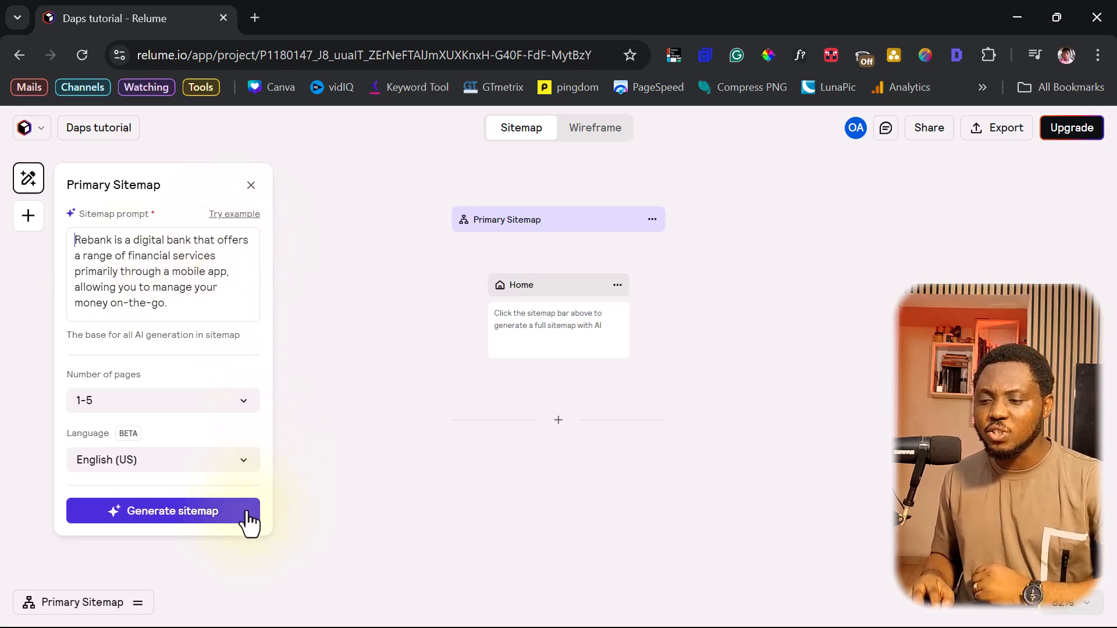
pyautogui.click(170, 517)
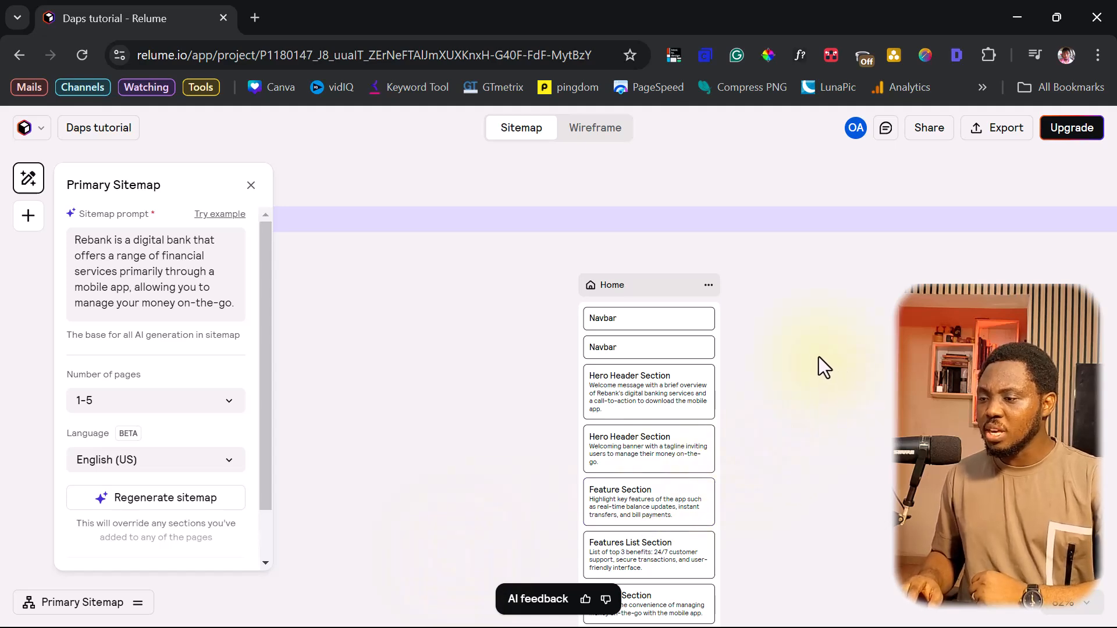
# - Examine the generated sitemap, covering the Home page's sections and the child pages beneath it
pyautogui.scroll(-10, 818, 357)
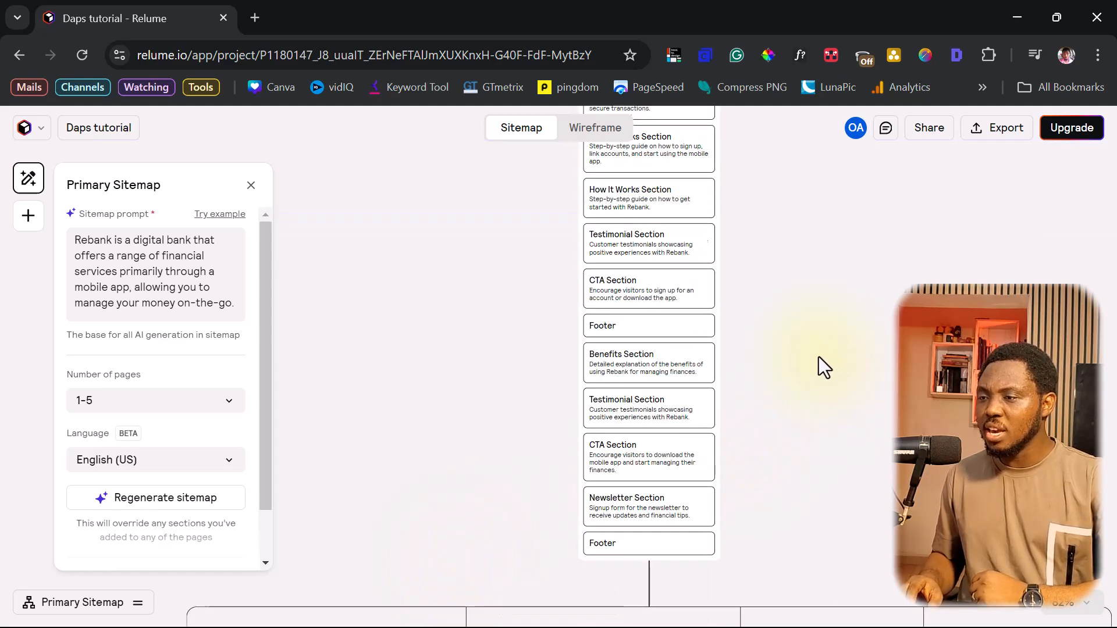
pyautogui.scroll(10, 819, 357)
pyautogui.scroll(-10, 819, 357)
pyautogui.scroll(-6, 818, 358)
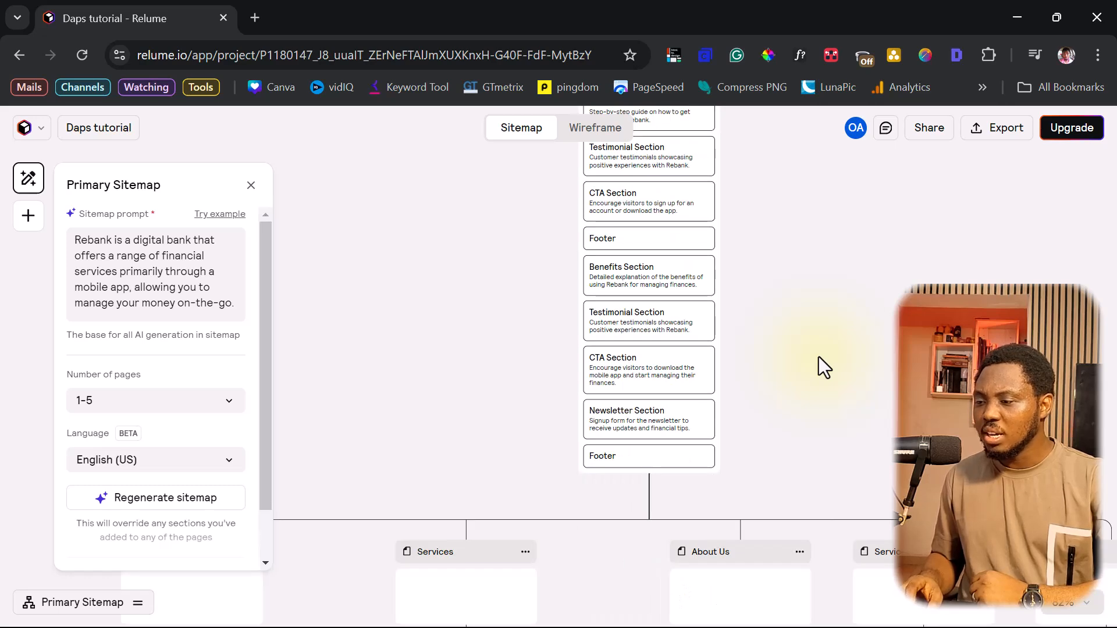
pyautogui.scroll(2, 706, 374)
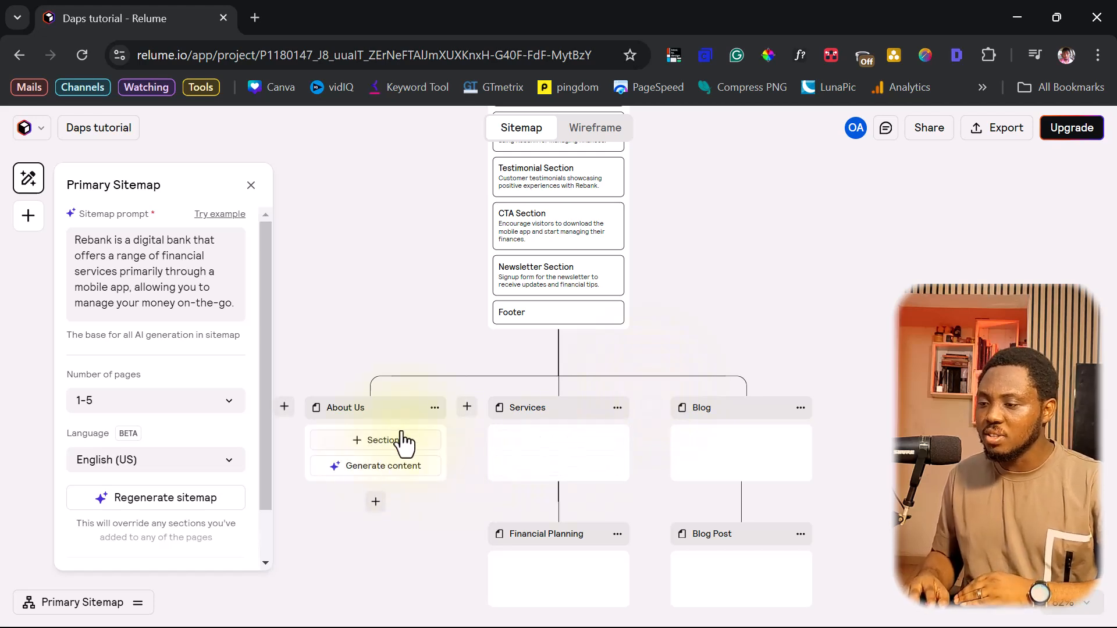
pyautogui.moveTo(543, 428)
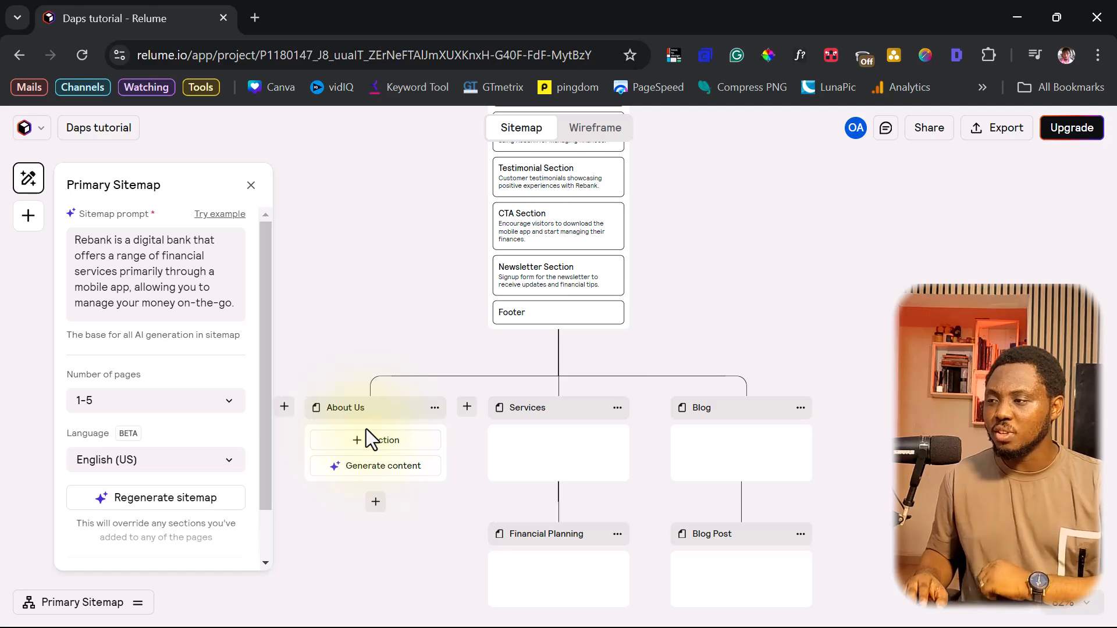
pyautogui.scroll(5, 367, 426)
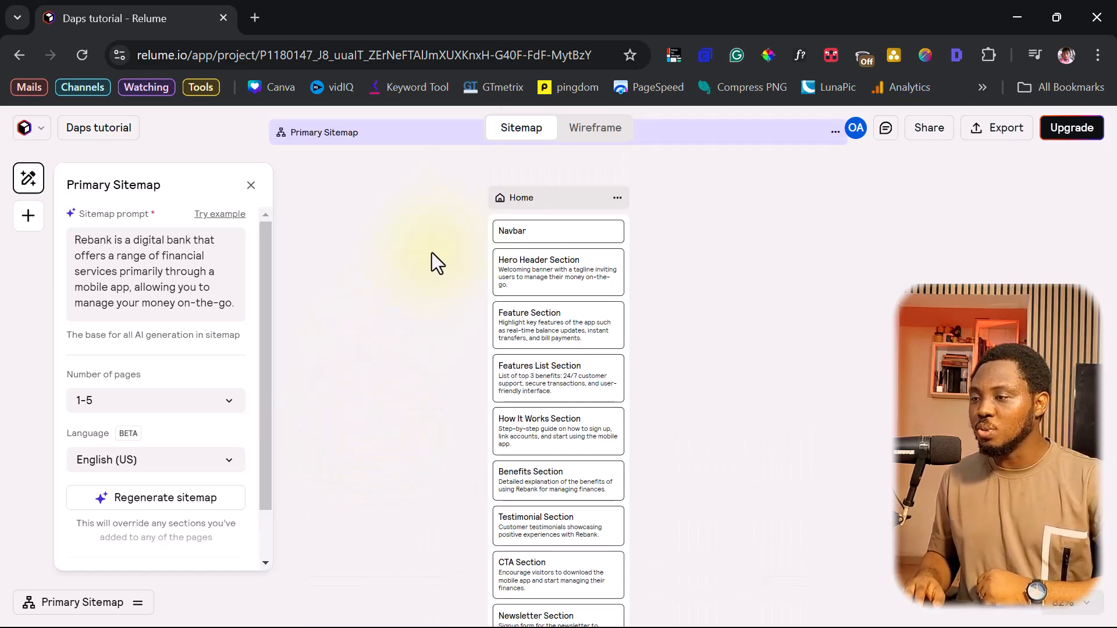
# - Switch to the wireframe view and examine the Home page layout from the hero header down to the newsletter section
pyautogui.click(588, 131)
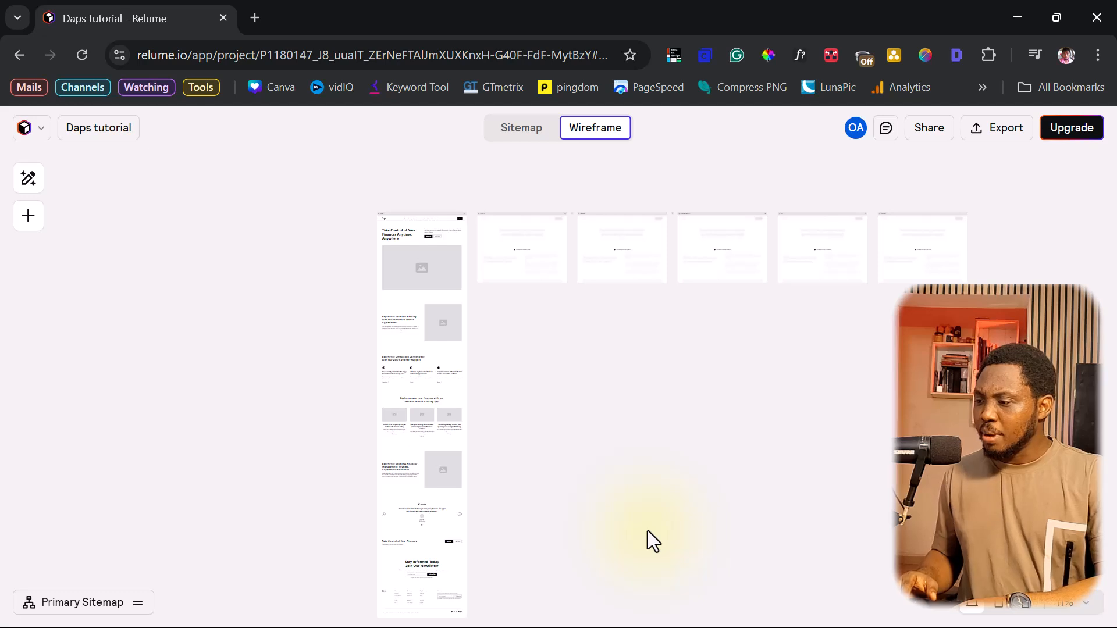
pyautogui.hotkey('ctrl', '+')
pyautogui.hotkey('ctrl', '+')
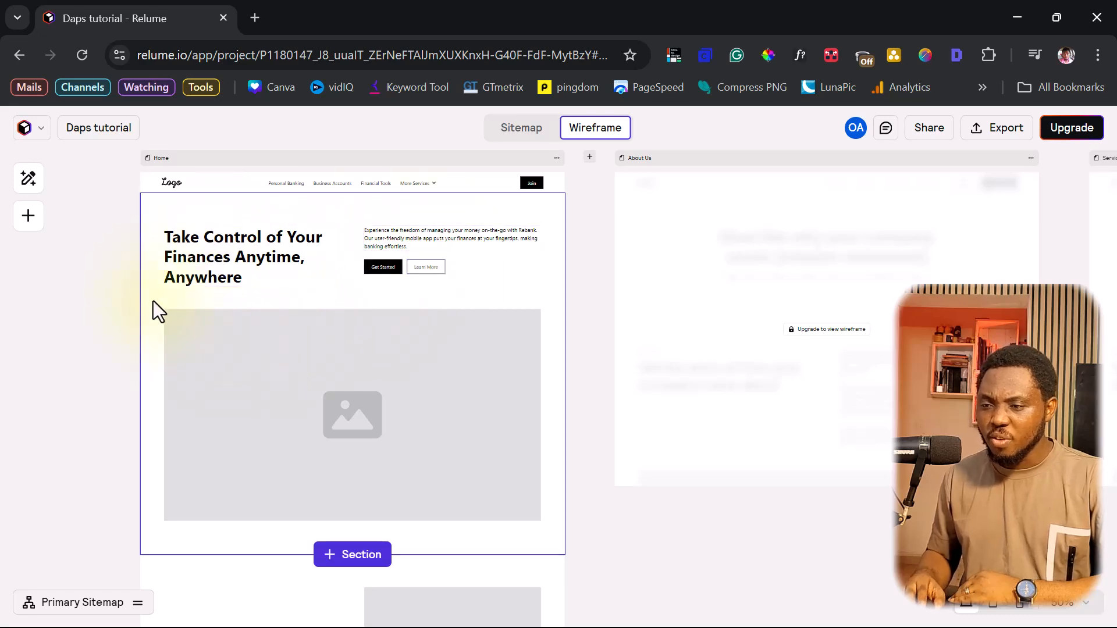
pyautogui.scroll(-2, 302, 292)
pyautogui.scroll(-10, 324, 308)
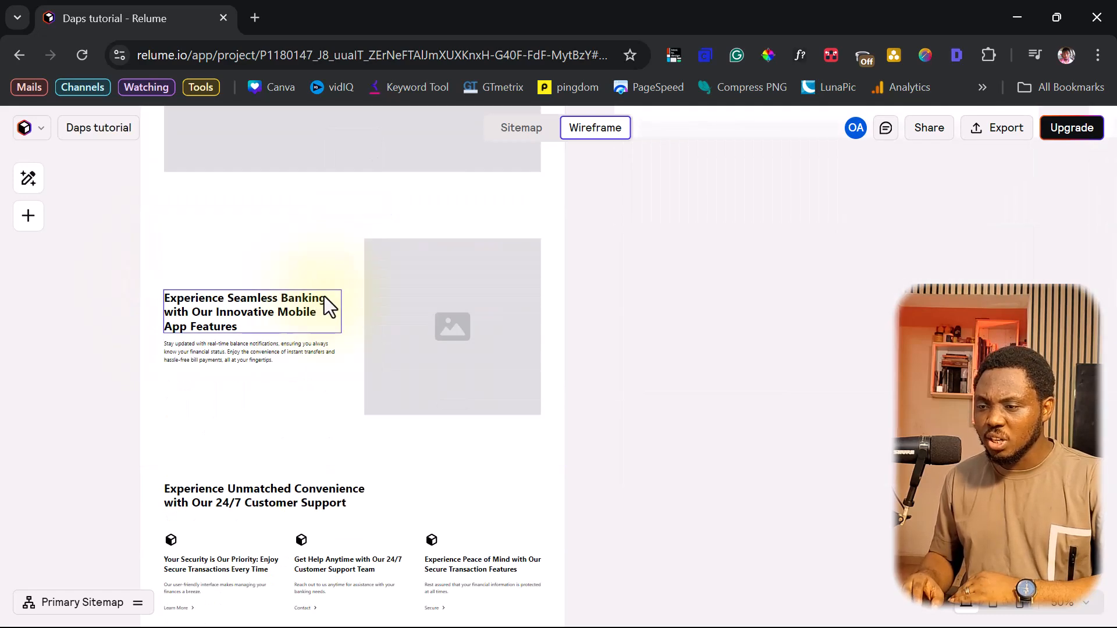
pyautogui.scroll(-2, 323, 309)
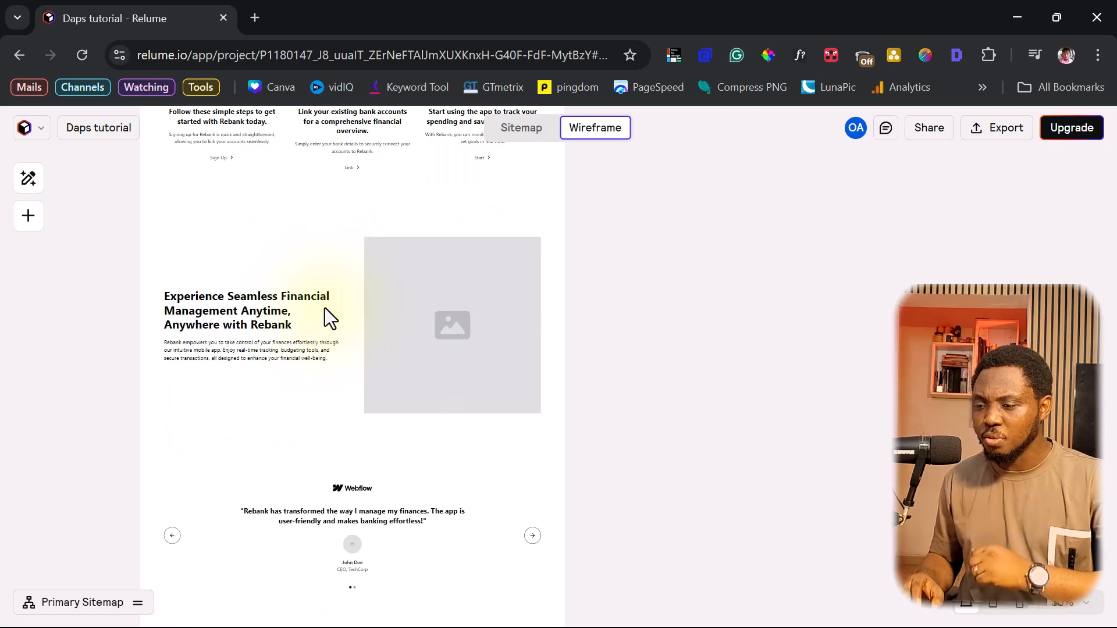
pyautogui.scroll(-6, 419, 429)
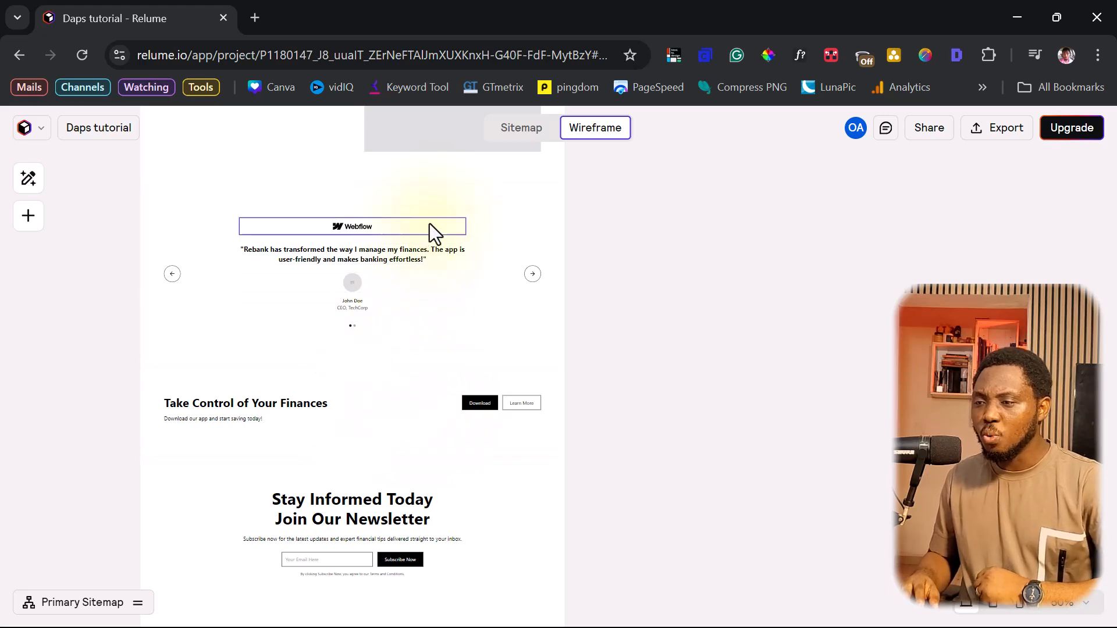
# - Set the Home wireframe's testimonial section to no slider, trying content Type 2 before returning it to Type 1
pyautogui.click(491, 211)
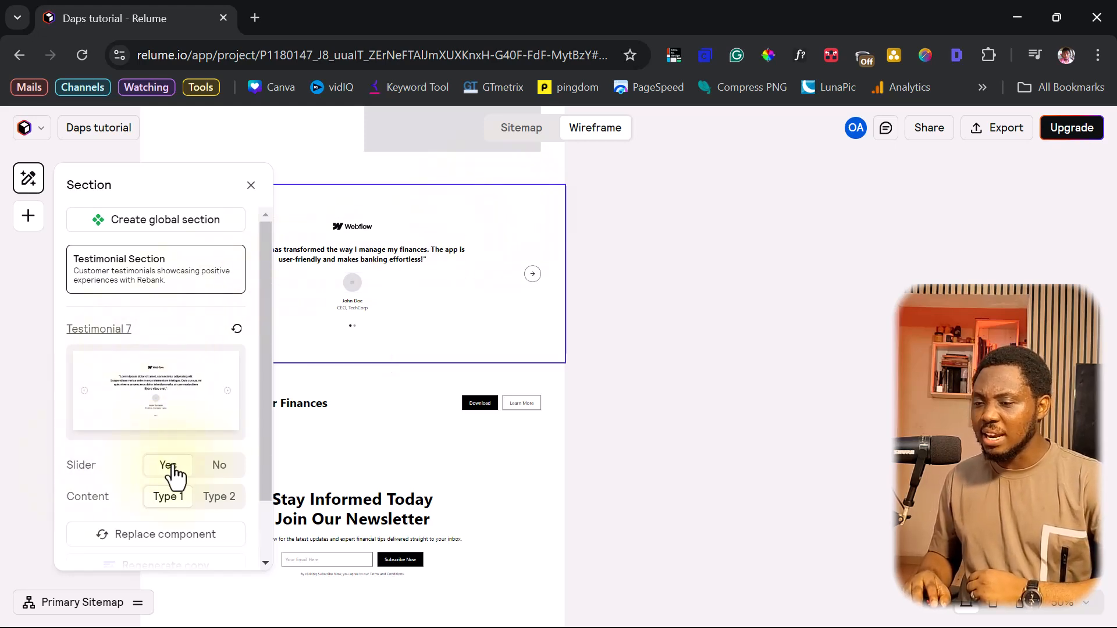
pyautogui.click(218, 466)
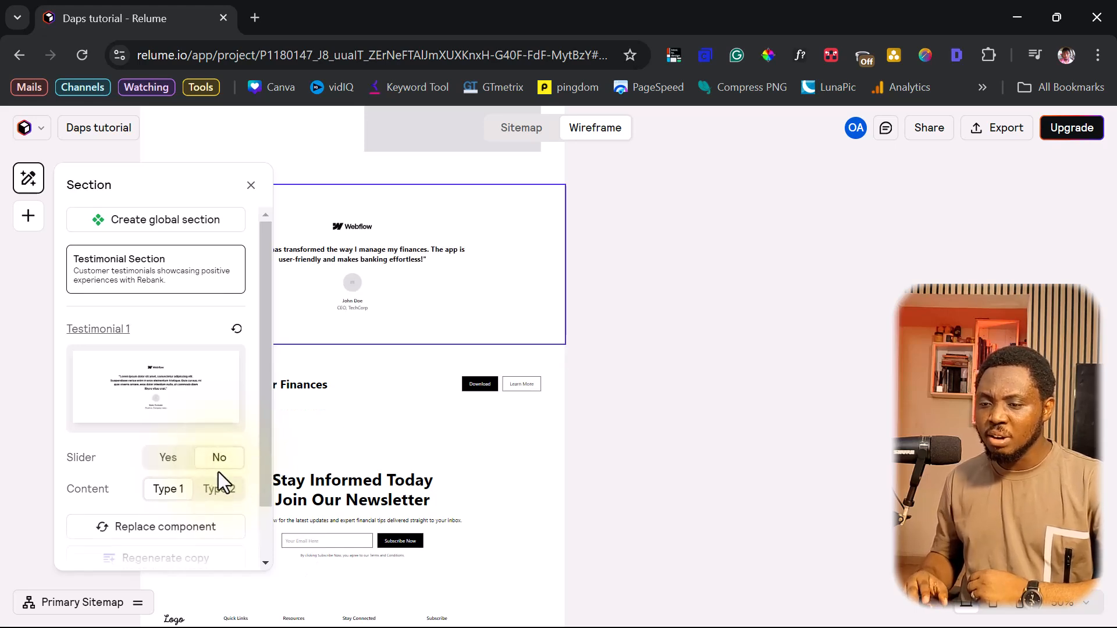
pyautogui.scroll(-2, 175, 442)
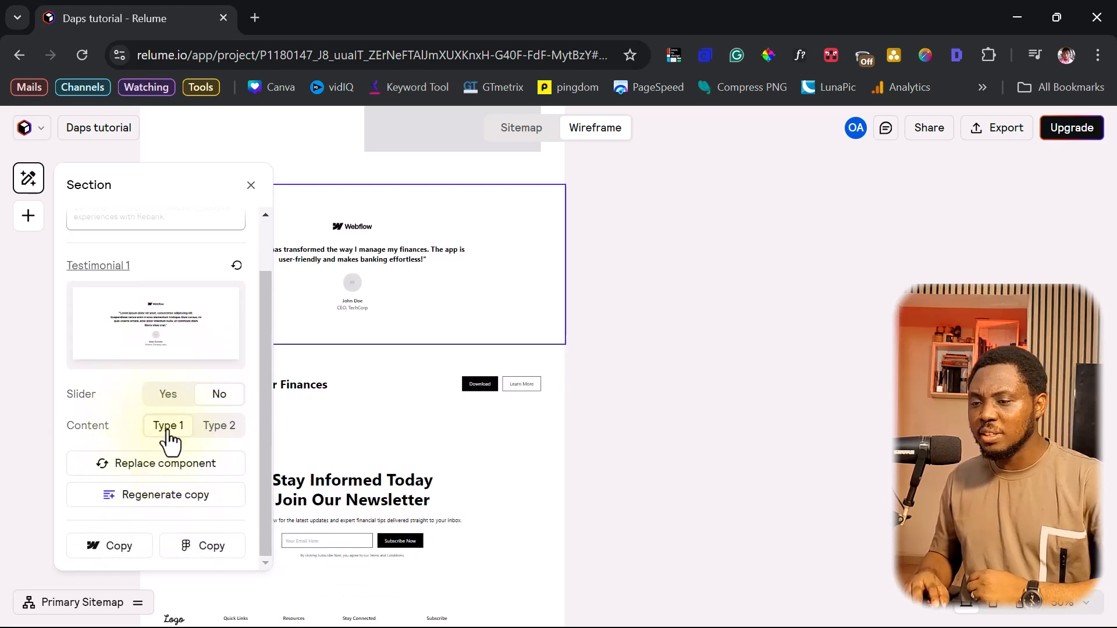
pyautogui.click(219, 426)
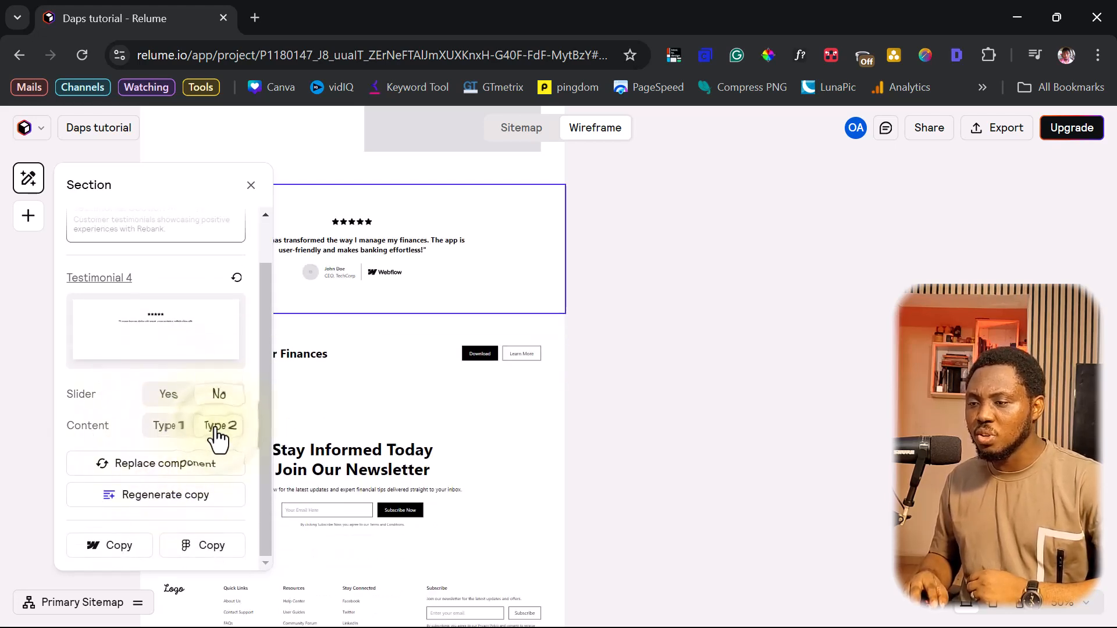
pyautogui.click(171, 438)
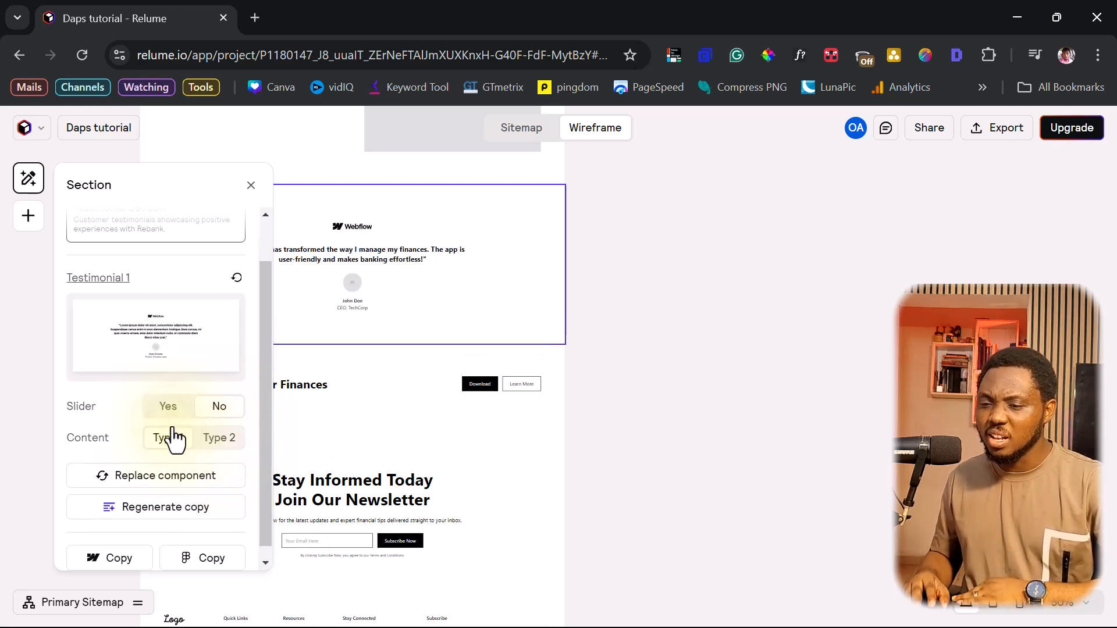
pyautogui.scroll(-1, 173, 438)
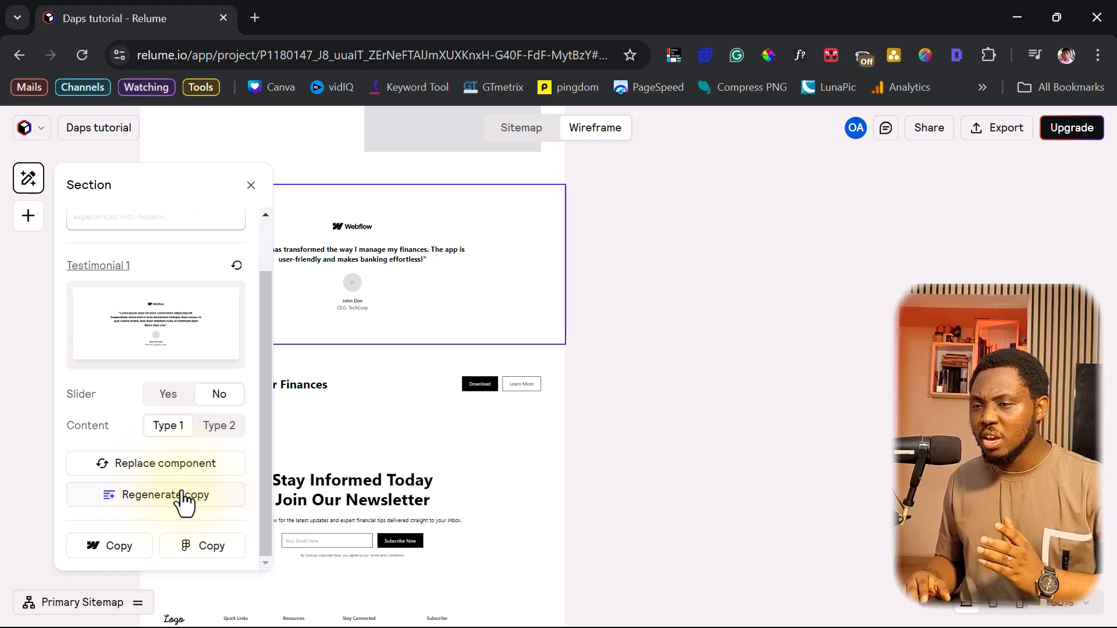
pyautogui.click(251, 186)
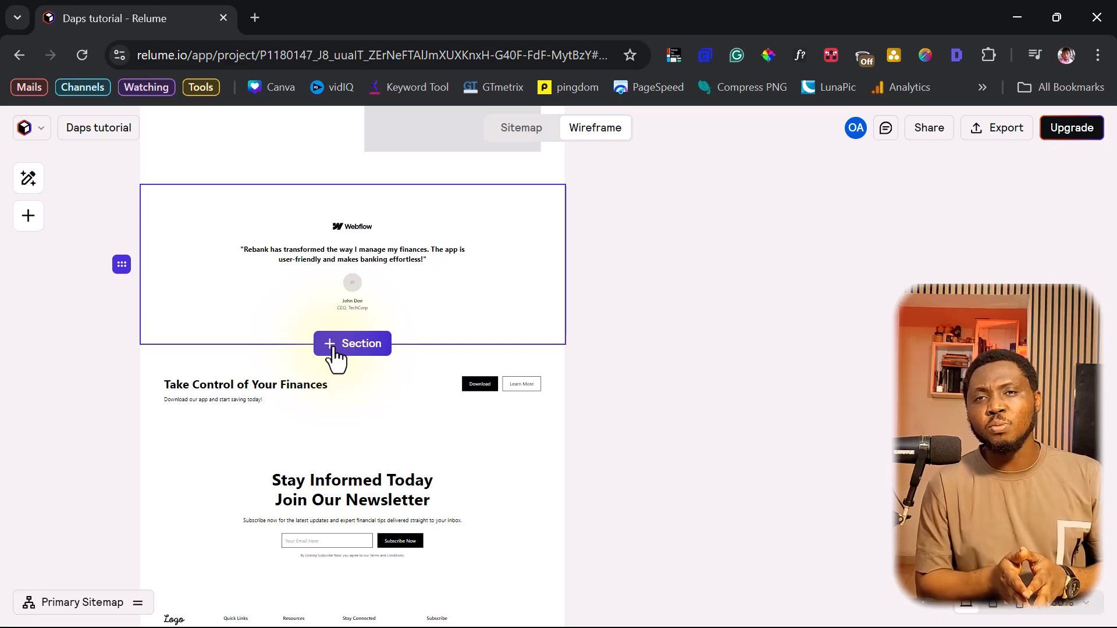
# - Copy the whole Home page wireframe in Figma format
pyautogui.scroll(15, 410, 348)
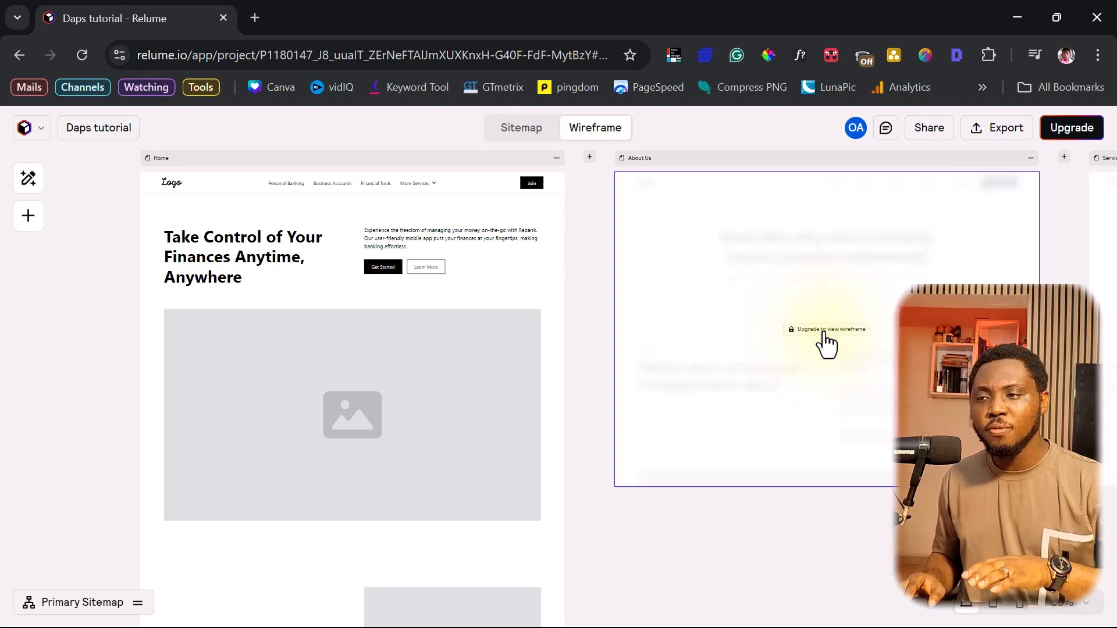
pyautogui.click(556, 158)
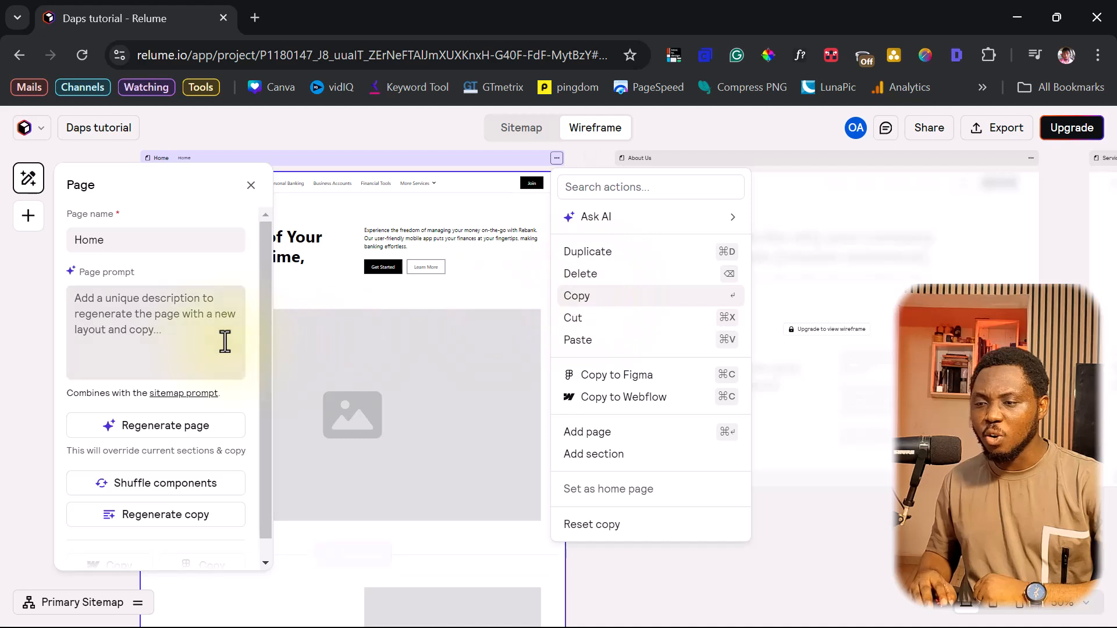
pyautogui.scroll(-1, 157, 372)
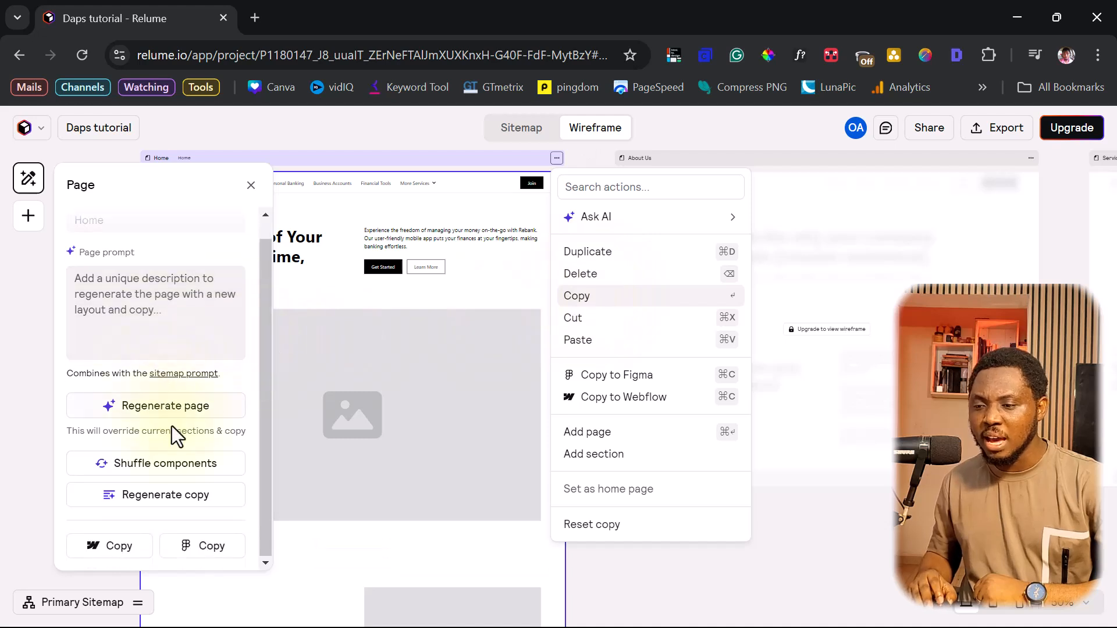
pyautogui.click(198, 547)
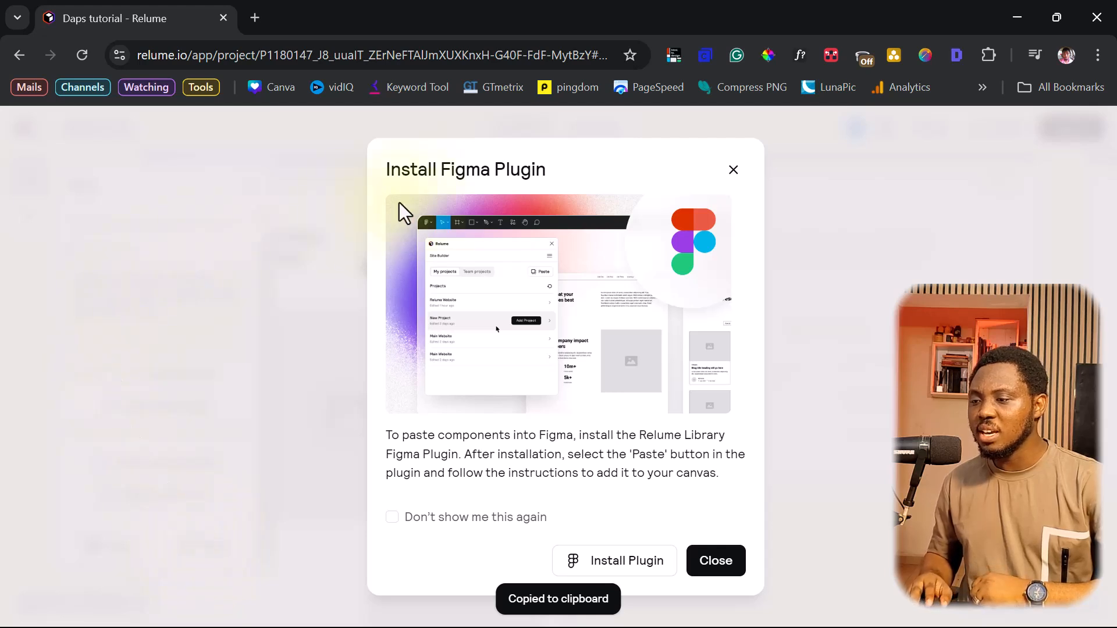
# - Open the Relume Figma plugin in the existing Daps Tutorial file and run it
pyautogui.click(621, 569)
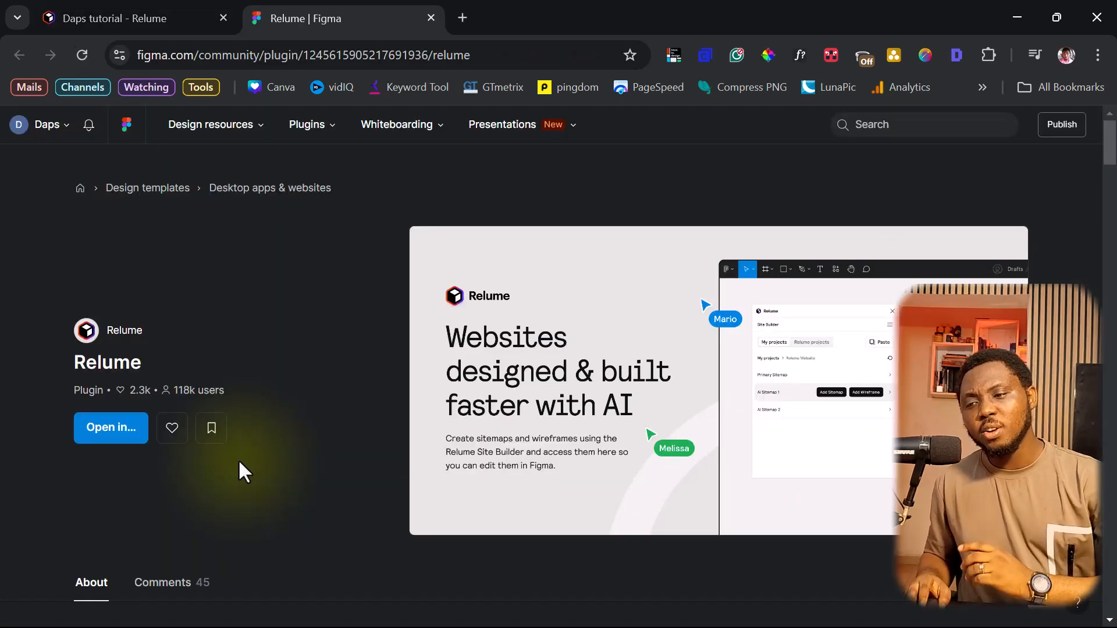
pyautogui.click(113, 427)
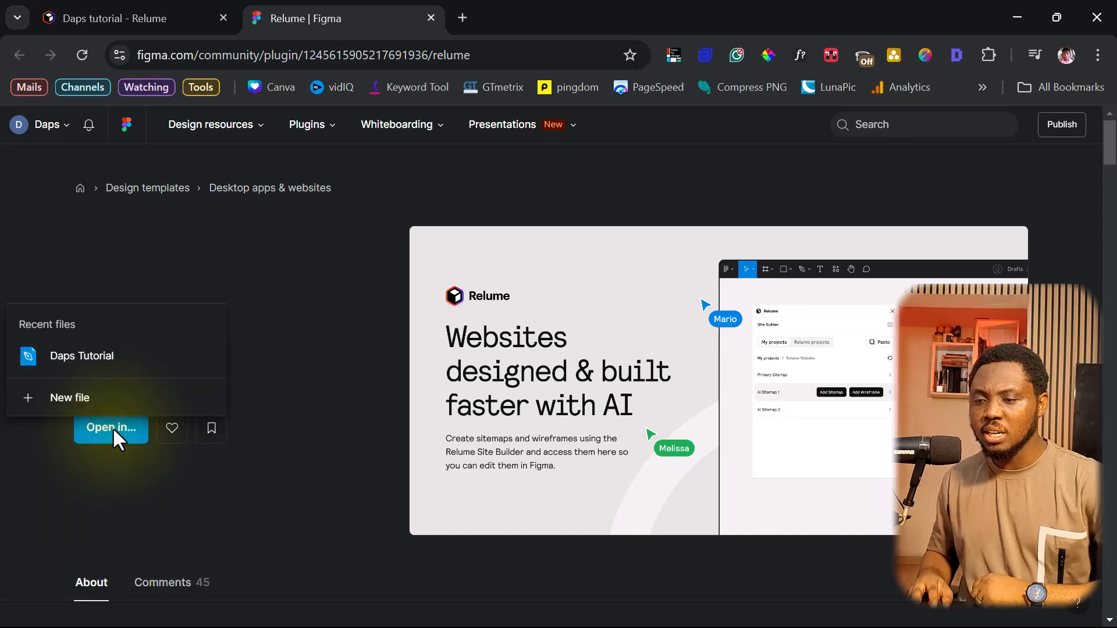
pyautogui.click(76, 355)
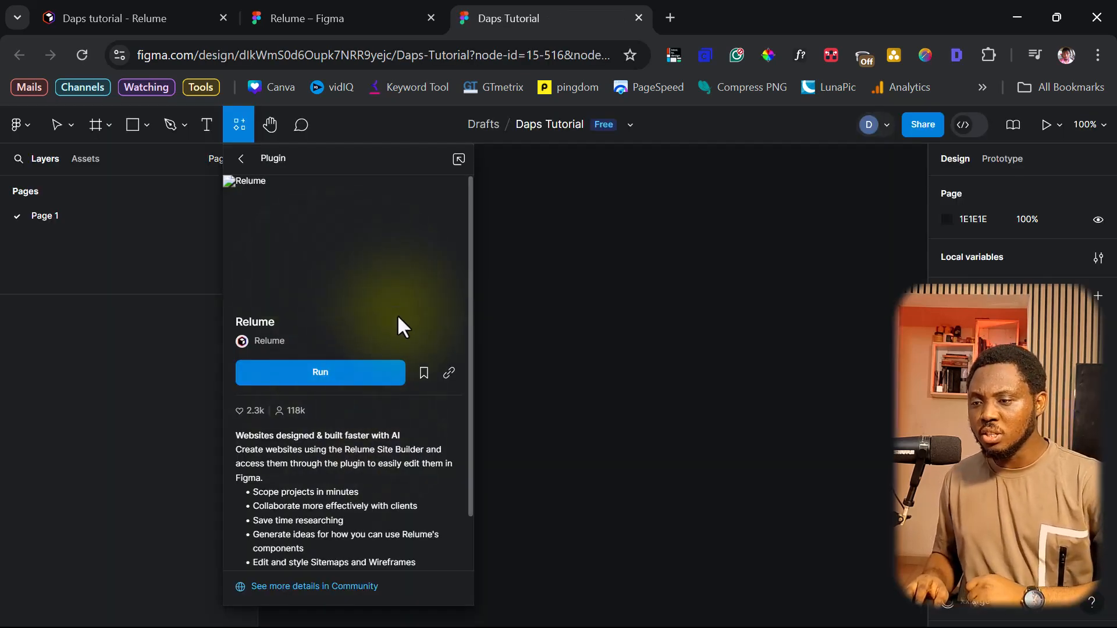
pyautogui.click(339, 374)
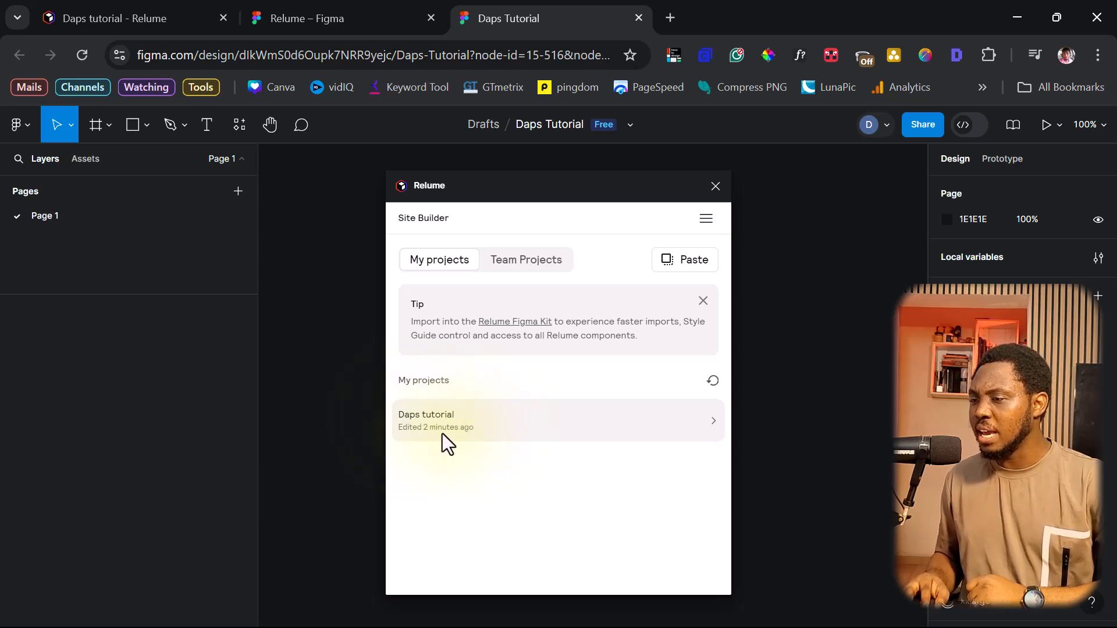
# - Paste the copied Home page wireframe into the Figma file through the Relume plugin and close the plugin
pyautogui.click(689, 262)
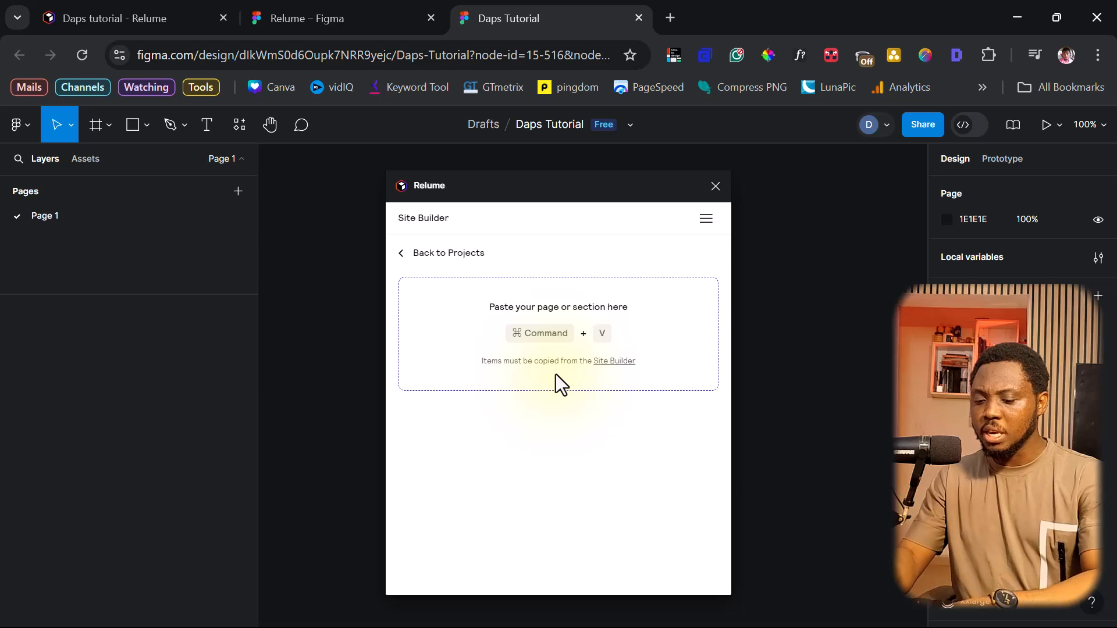
pyautogui.hotkey('ctrl', 'v')
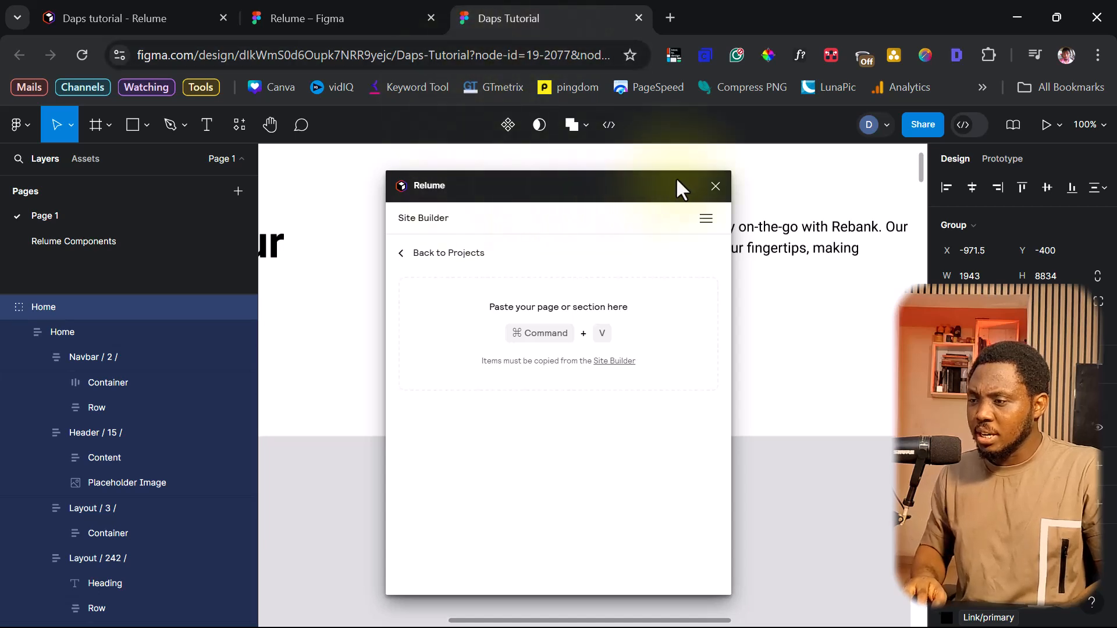
pyautogui.click(715, 186)
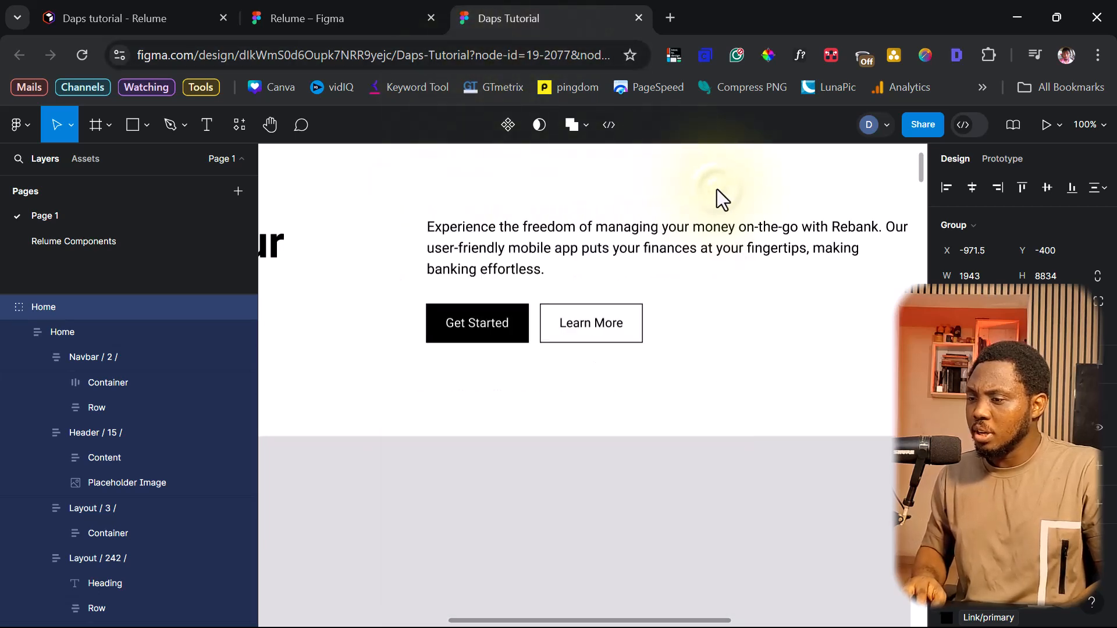
# - Zoom the canvas to fit and examine the imported desktop and mobile Home layouts from header to footer
pyautogui.click(1095, 124)
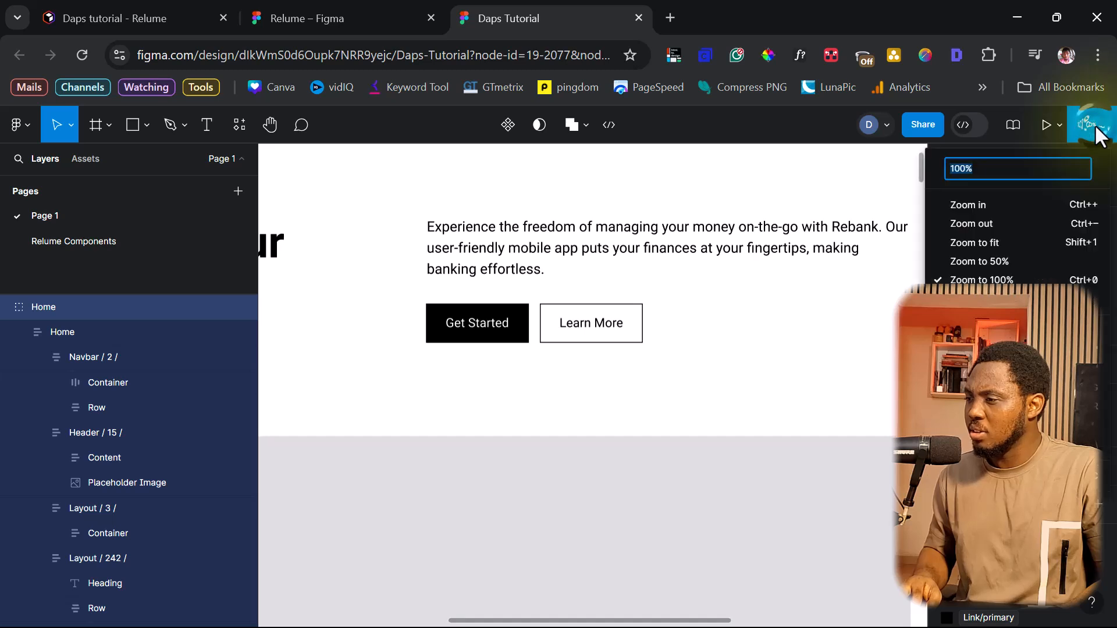
pyautogui.click(994, 242)
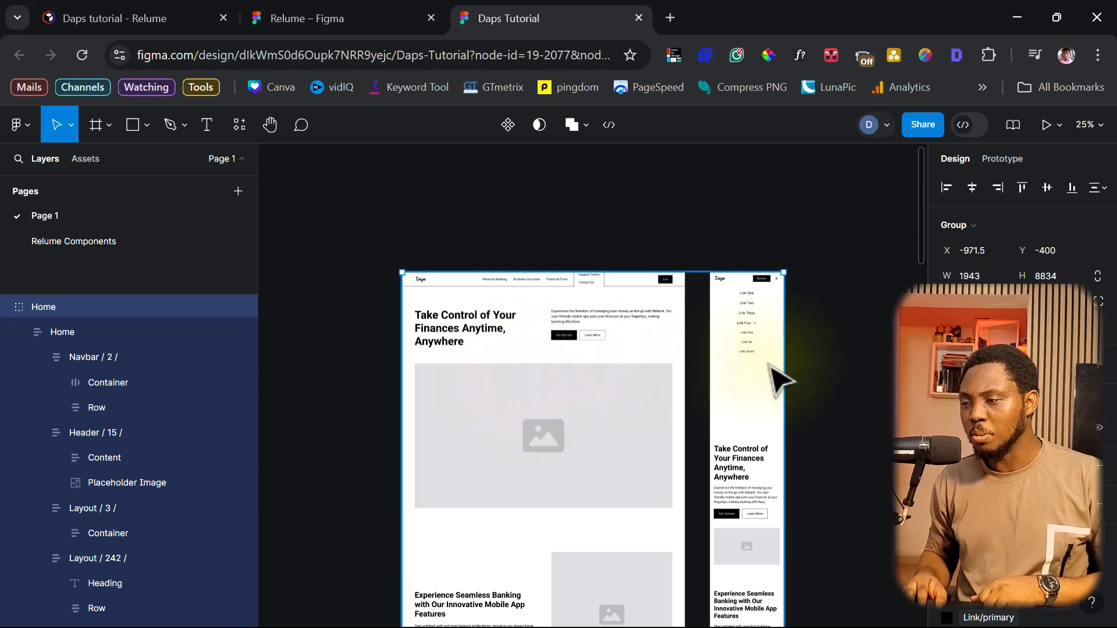
pyautogui.scroll(-5, 773, 396)
pyautogui.scroll(-5, 777, 407)
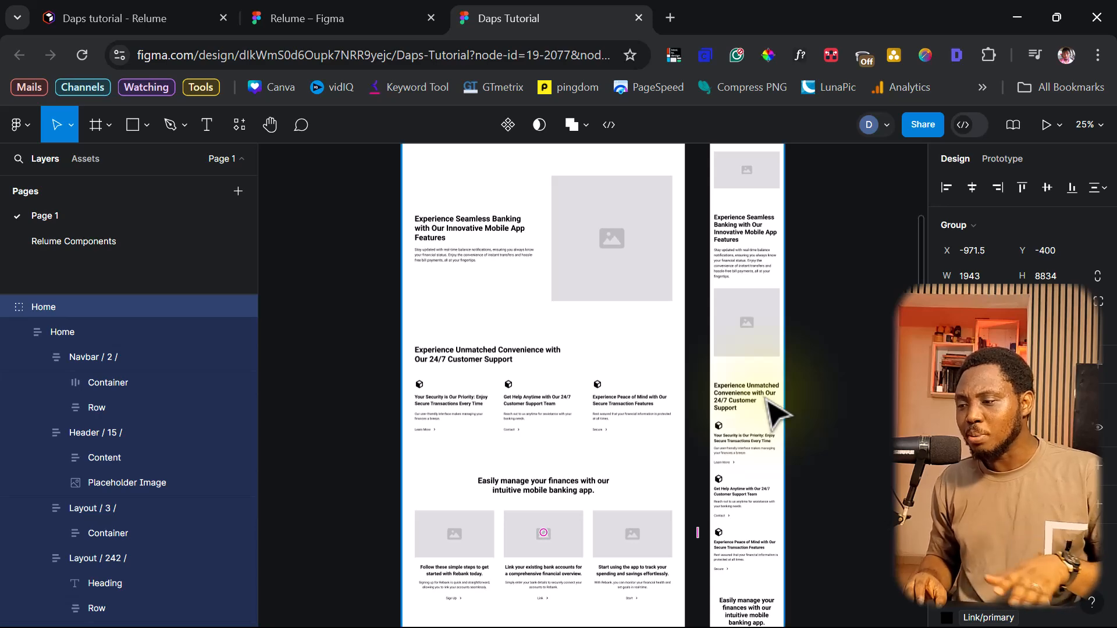
pyautogui.scroll(-20, 777, 410)
pyautogui.scroll(-8, 776, 410)
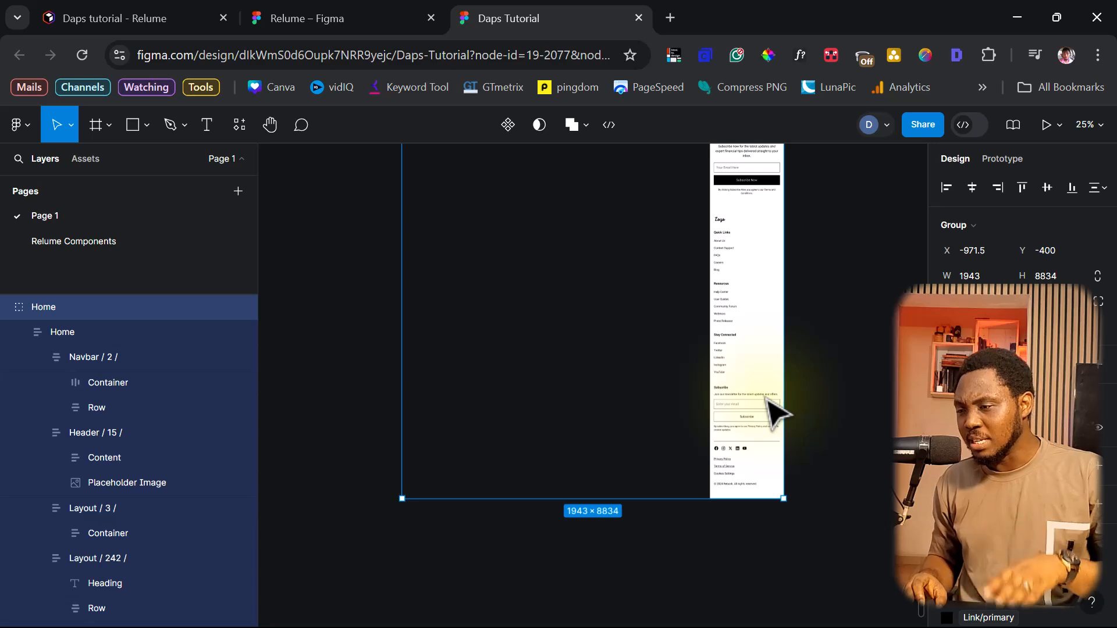
pyautogui.scroll(15, 756, 401)
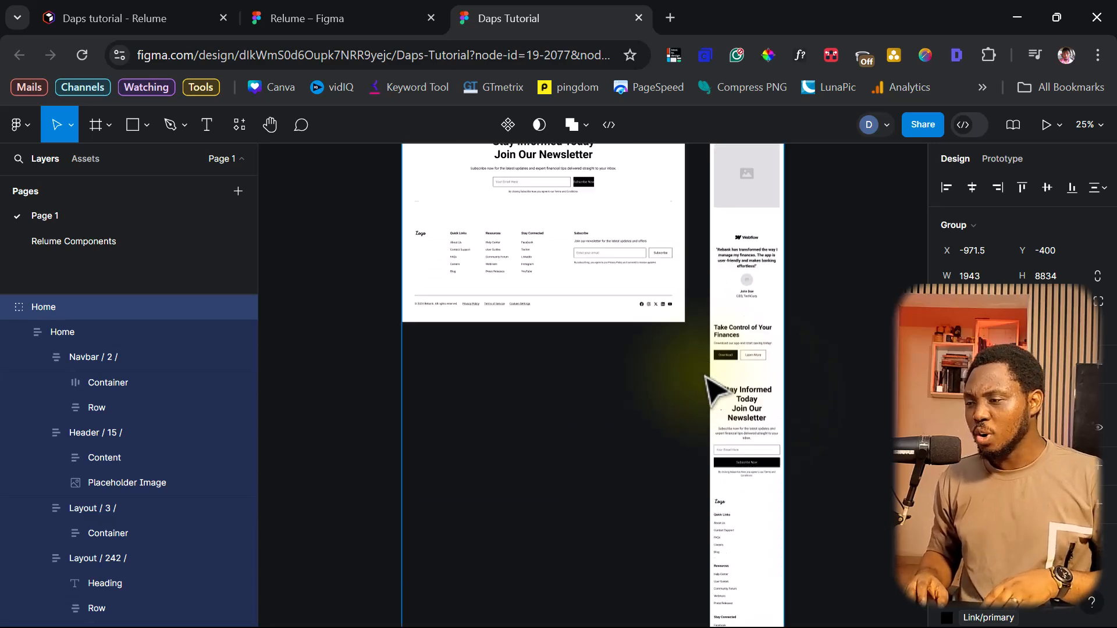
pyautogui.scroll(15, 715, 396)
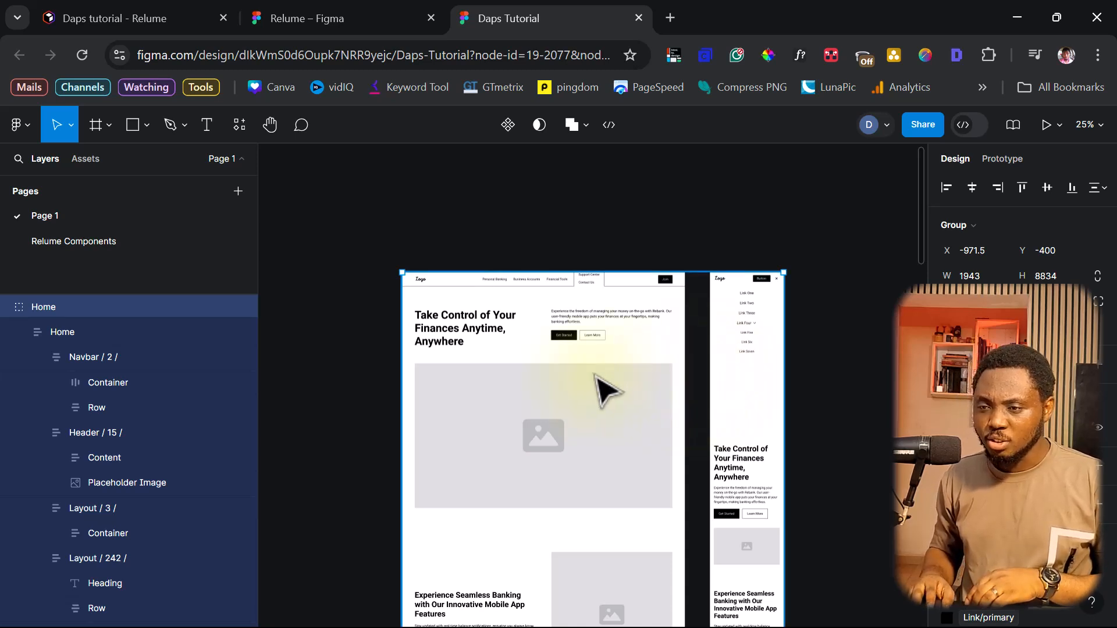
# - Collapse the two Home frames inside the Home group and rename the mobile frame as Home Mobile
pyautogui.click(18, 331)
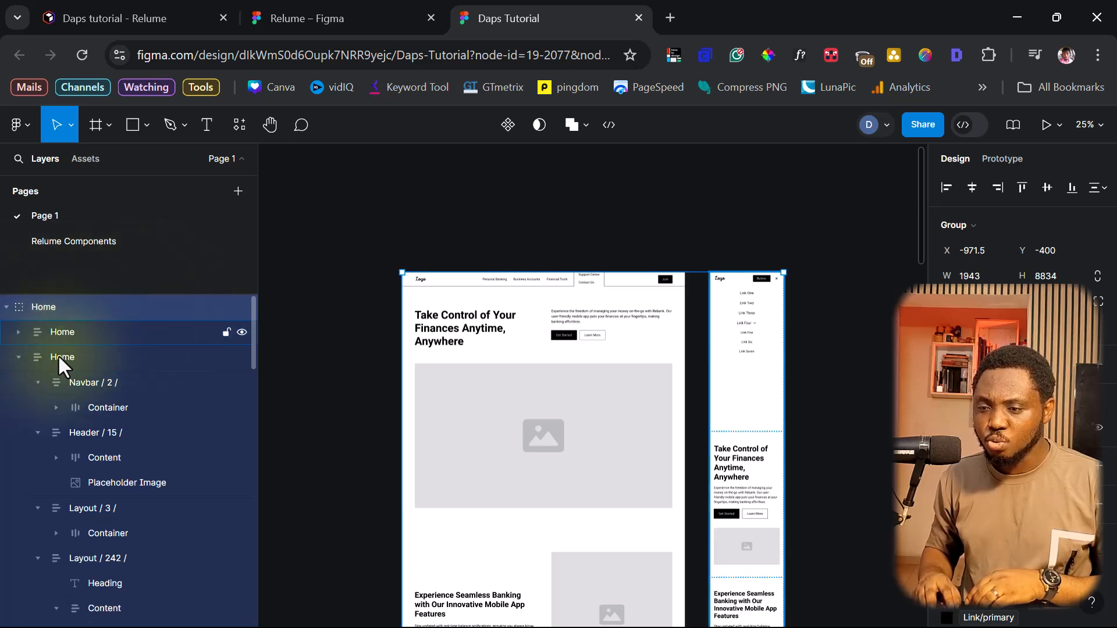
pyautogui.click(18, 357)
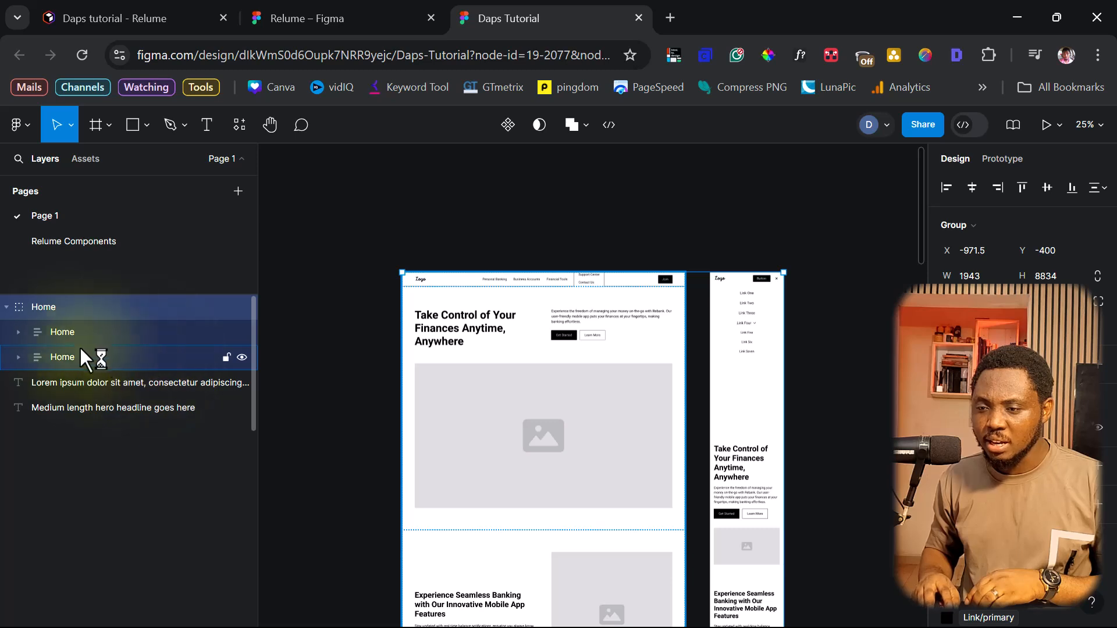
pyautogui.click(66, 330)
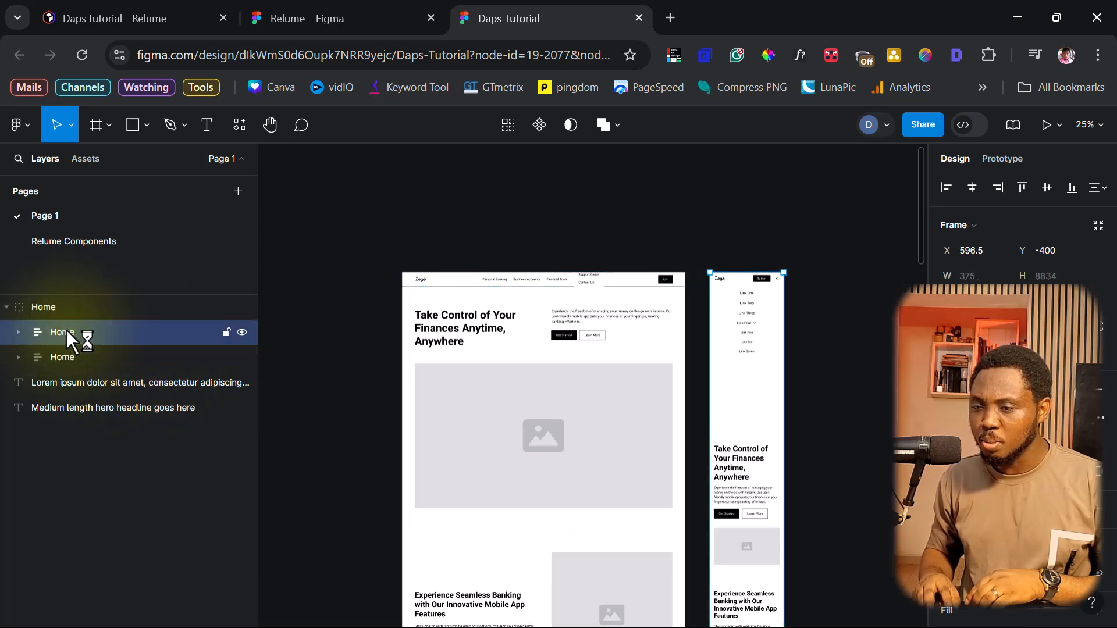
pyautogui.doubleClick(86, 329)
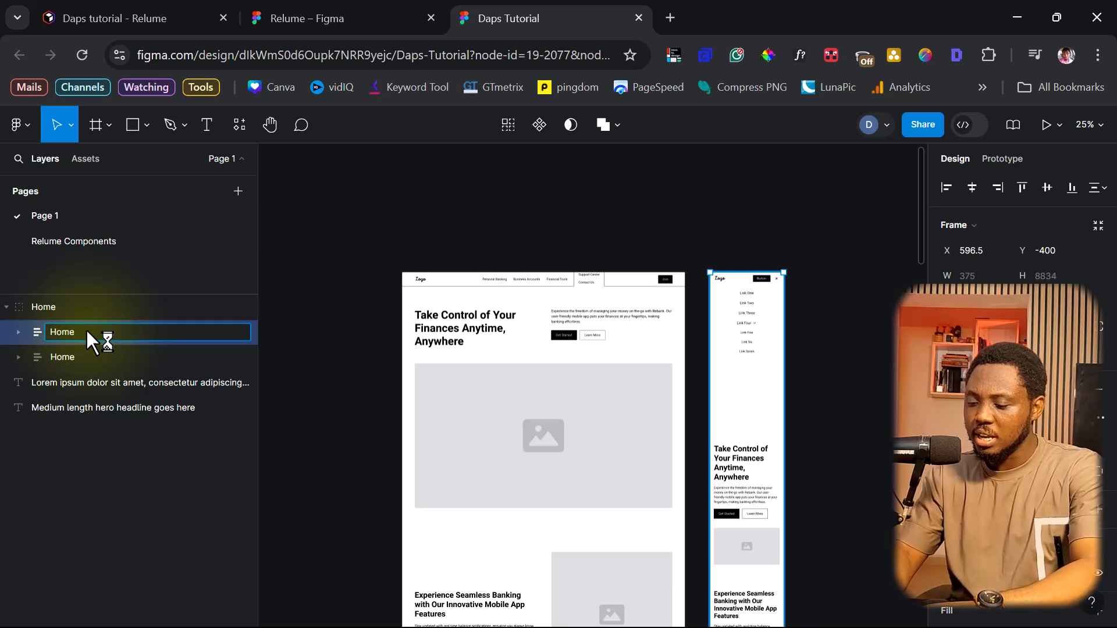
pyautogui.press('Return')
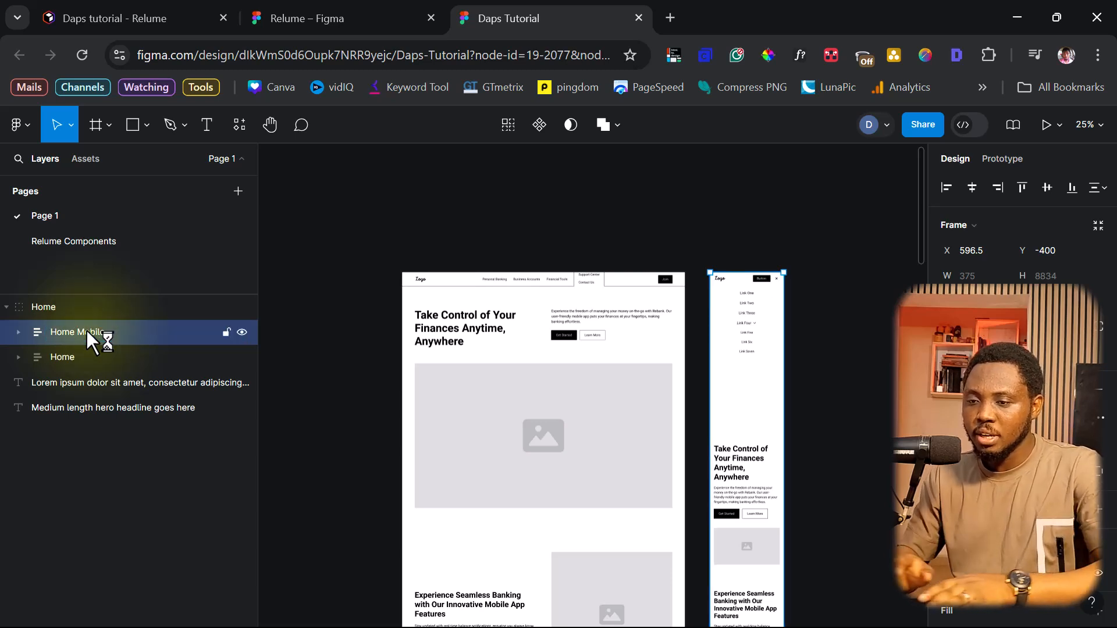
# - Rename the desktop Home frame as Home Web
pyautogui.click(89, 351)
pyautogui.doubleClick(89, 352)
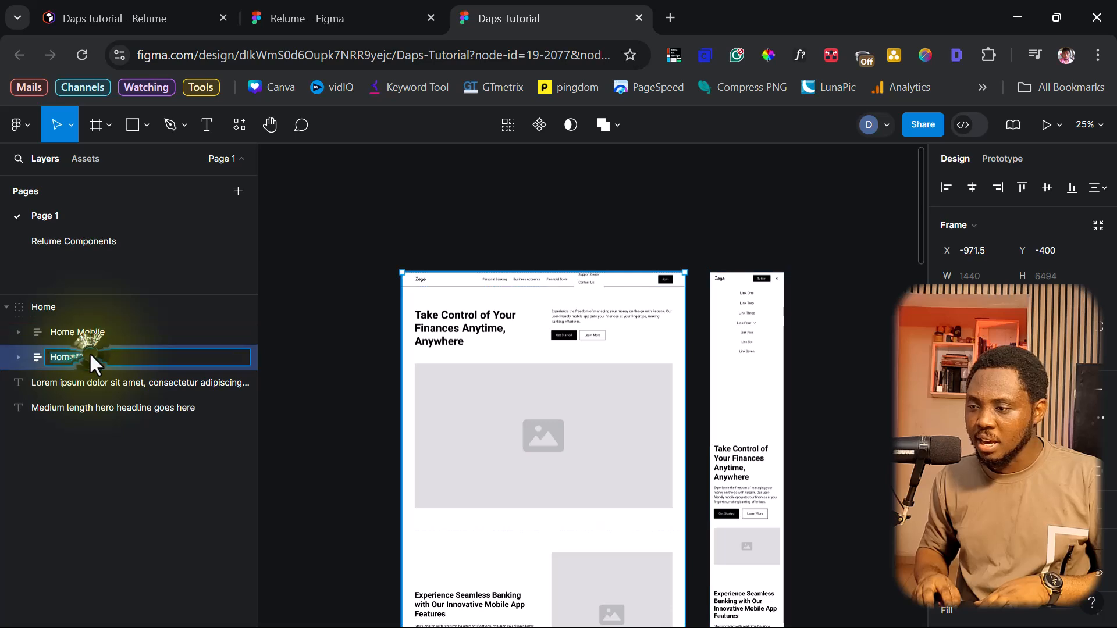
pyautogui.click(91, 360)
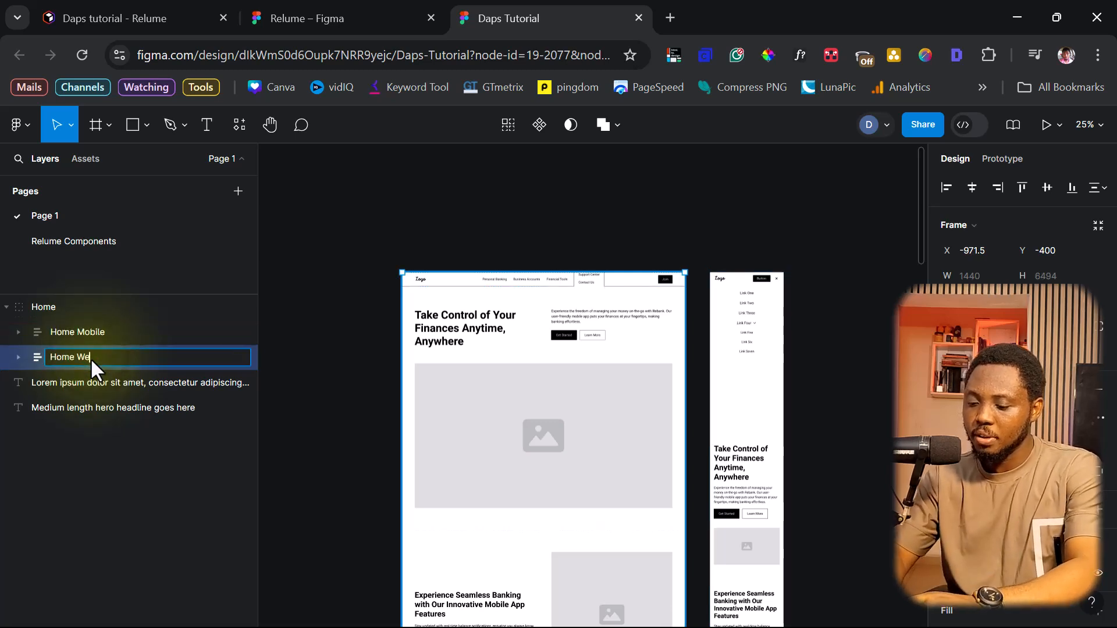
pyautogui.write('Web')
pyautogui.press('Return')
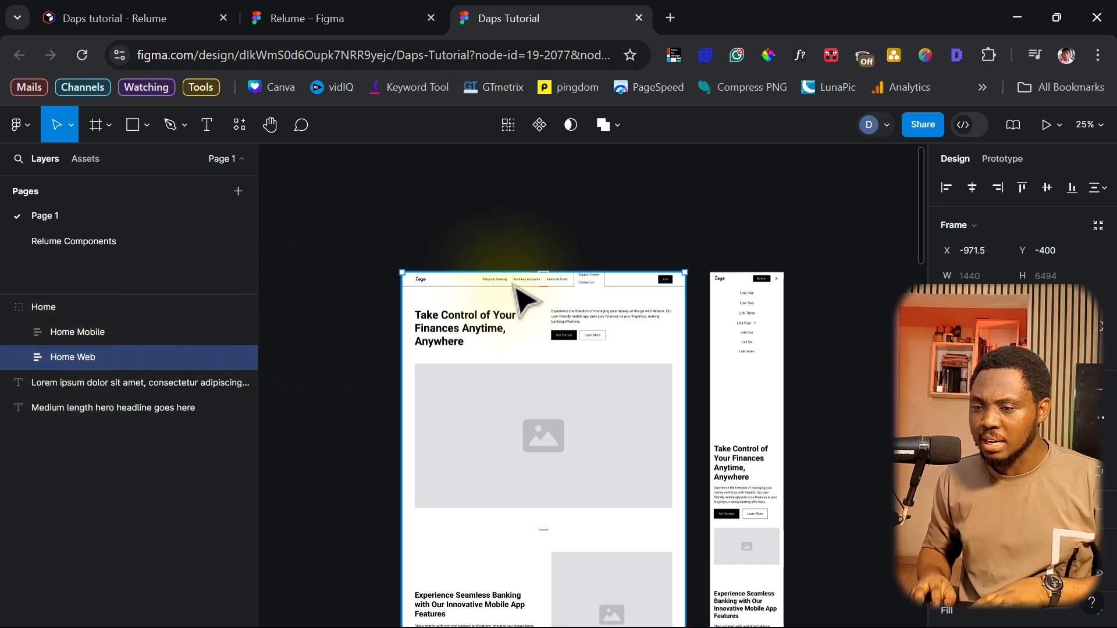
# - Move the Home Mobile frame far away from the Home Web frame, to about X 3541, Y -360
pyautogui.moveTo(458, 289); pyautogui.dragTo(331, 289)
pyautogui.moveTo(747, 298); pyautogui.dragTo(930, 294)
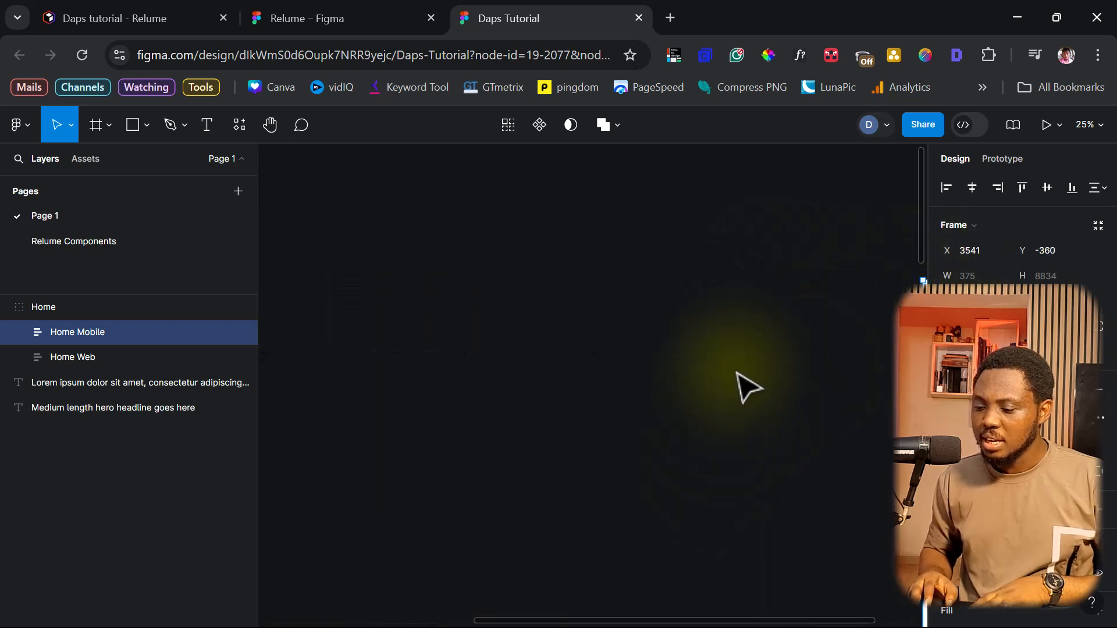
# - Delete the two stray placeholder text layers, "Medium length hero headline goes here" and the Lorem ipsum text, from Page 1
pyautogui.click(743, 365)
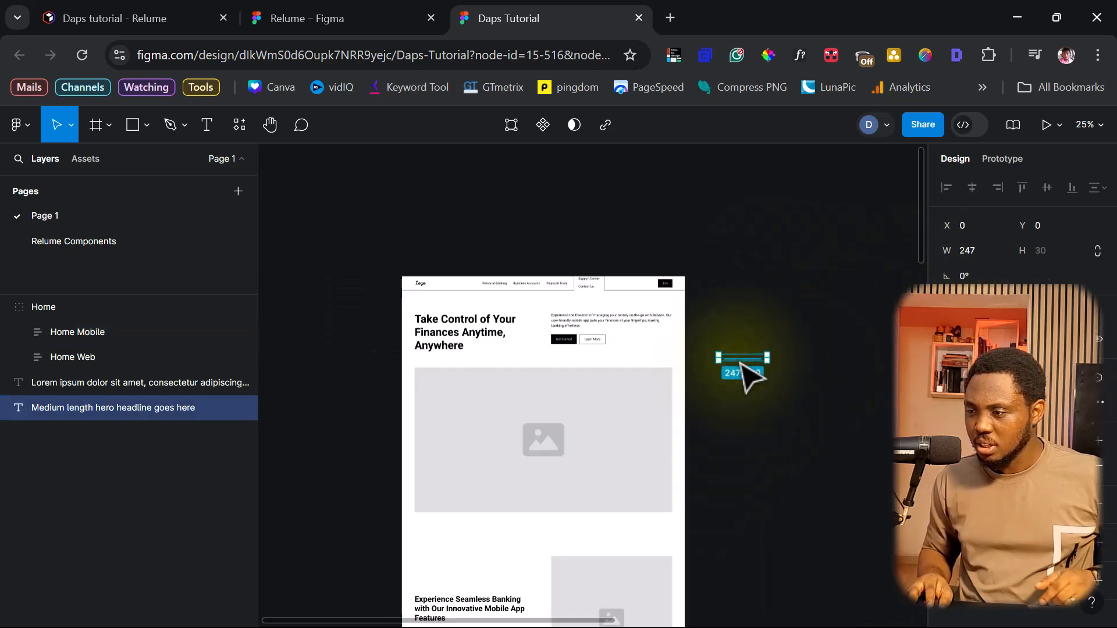
pyautogui.press('Delete')
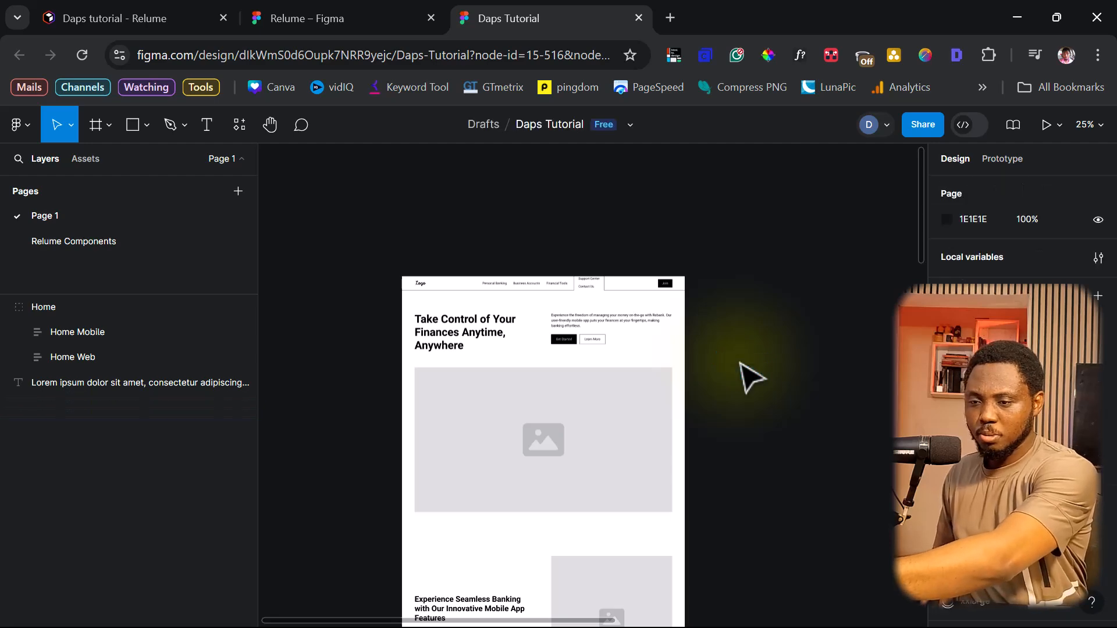
pyautogui.scroll(-5, 742, 365)
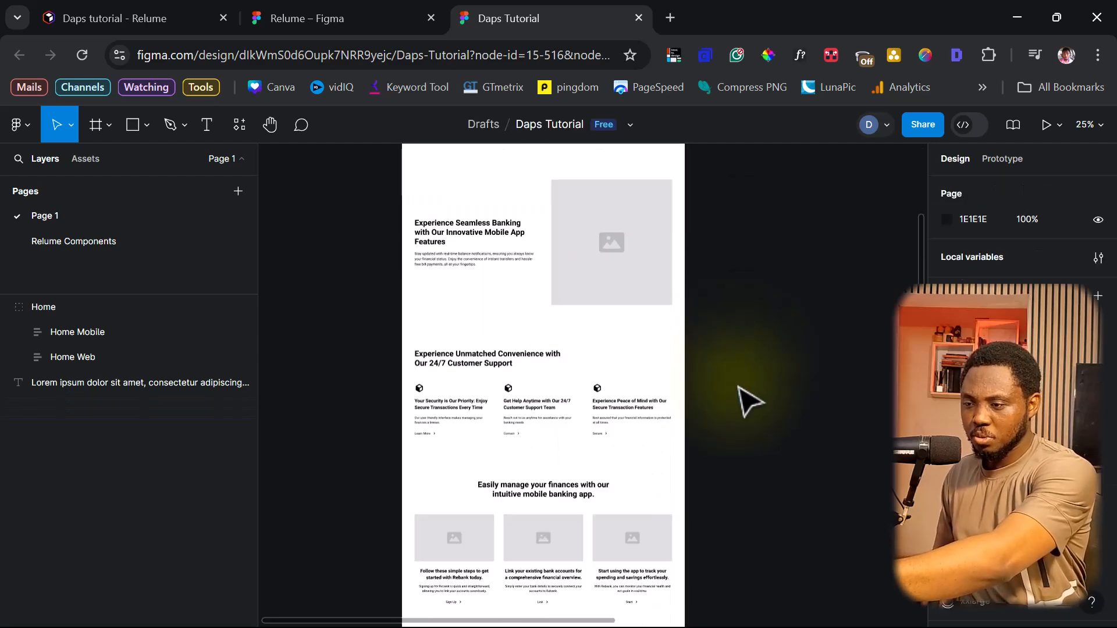
pyautogui.scroll(4, 741, 372)
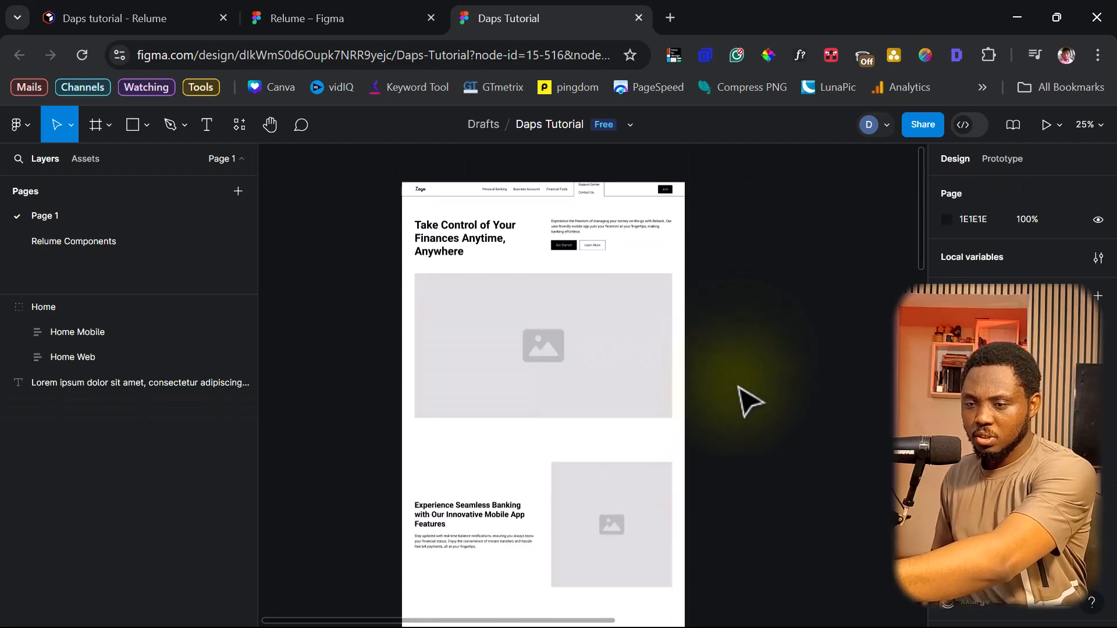
pyautogui.click(201, 381)
pyautogui.press('Delete')
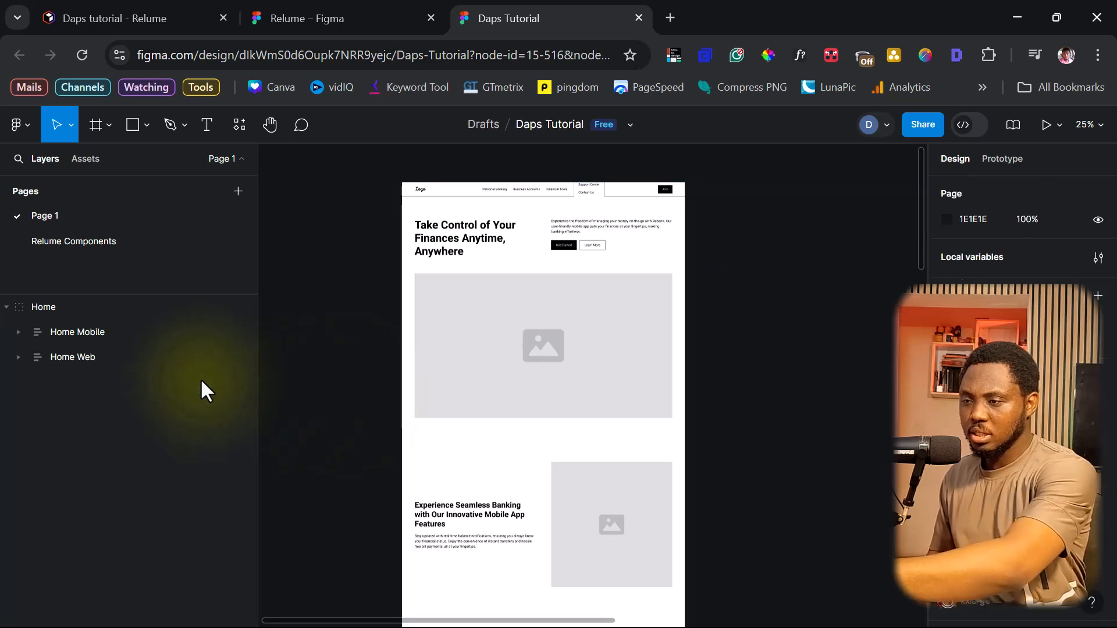
pyautogui.scroll(2, 567, 381)
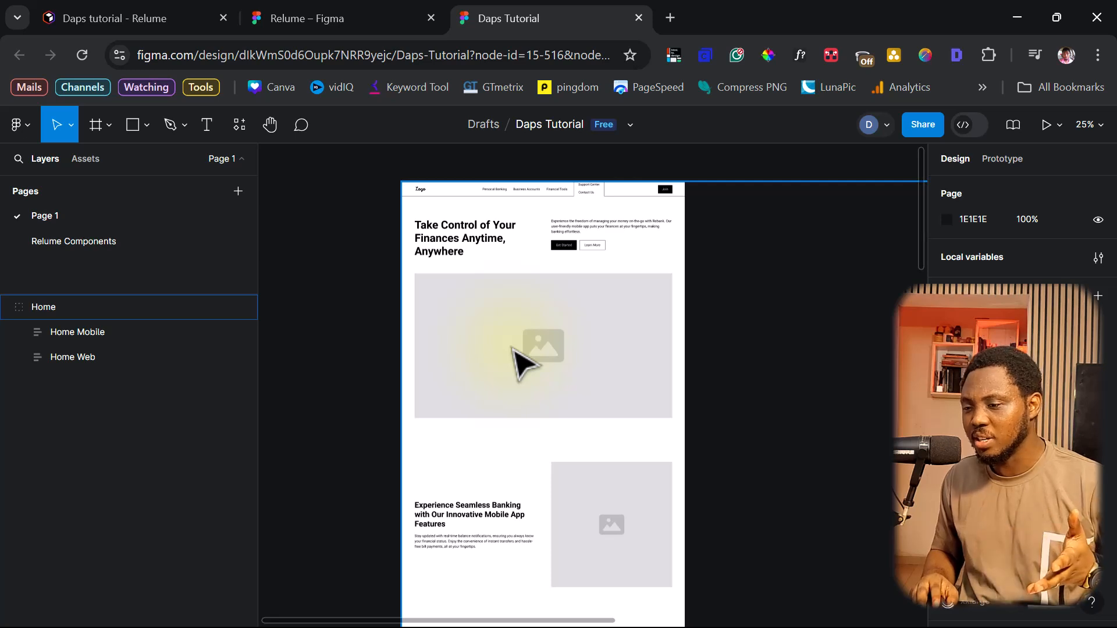
pyautogui.scroll(-3, 514, 349)
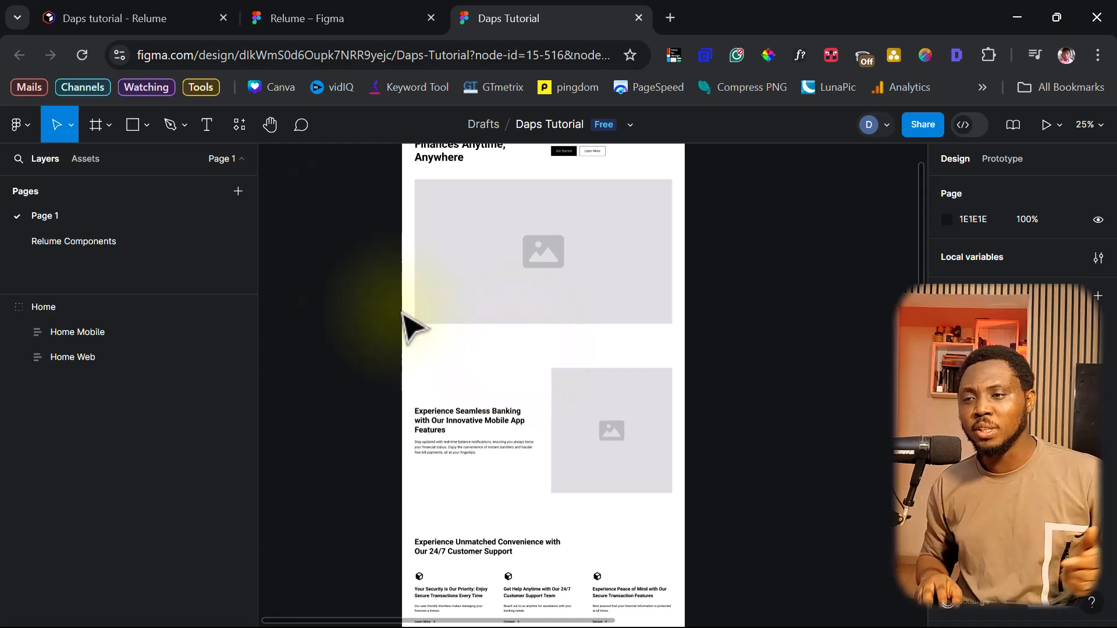
# - Switch to the Relume project and close the Figma plugin installation notice and the Home page settings
pyautogui.click(152, 17)
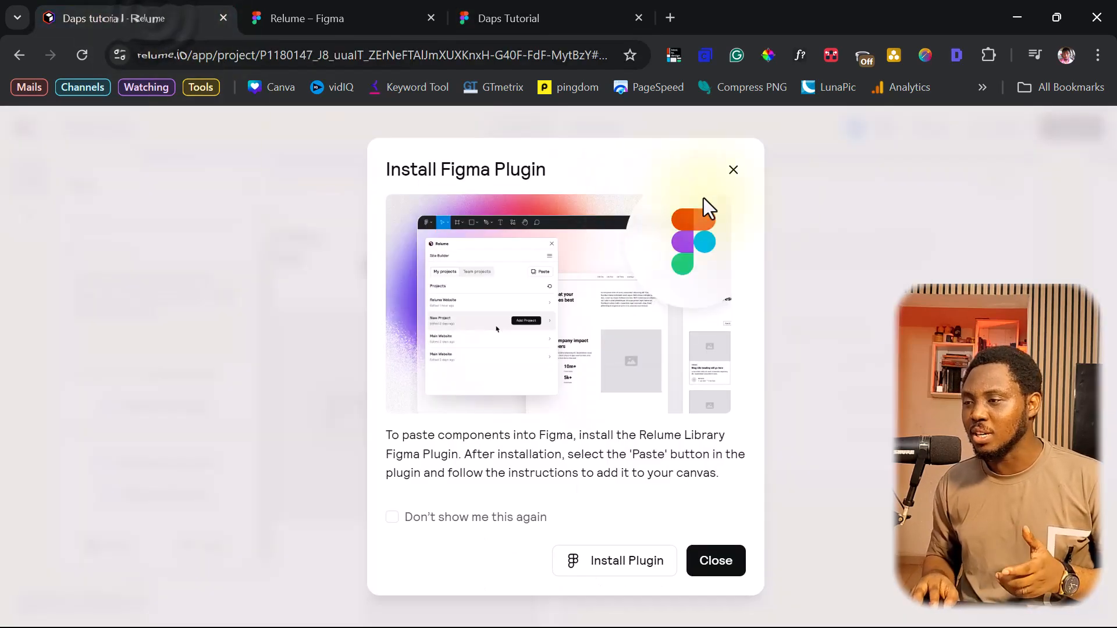
pyautogui.click(734, 170)
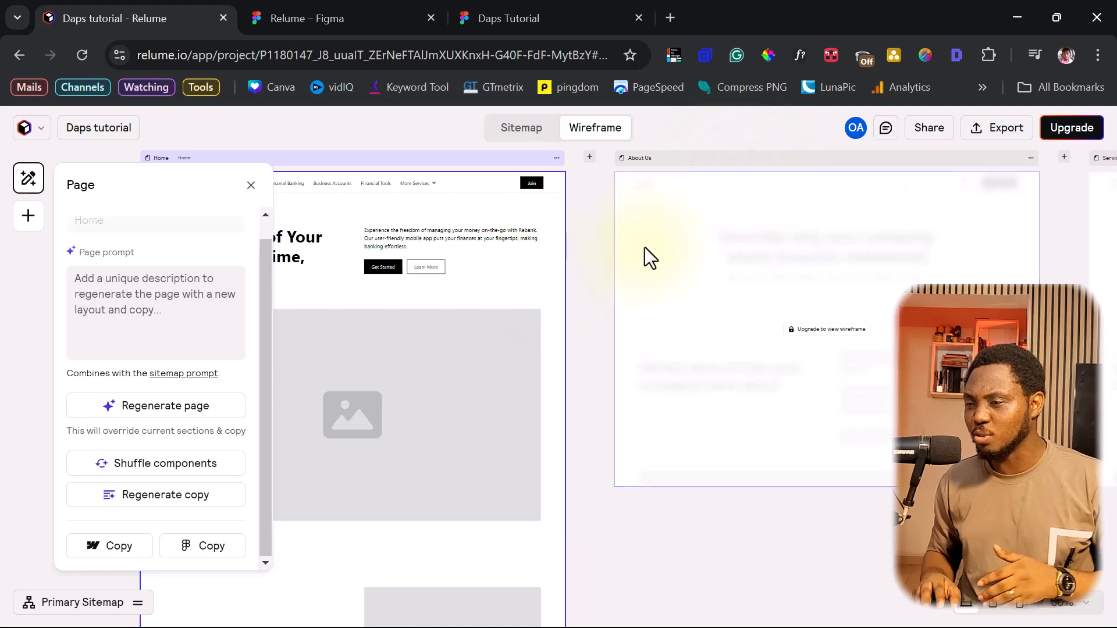
pyautogui.click(251, 185)
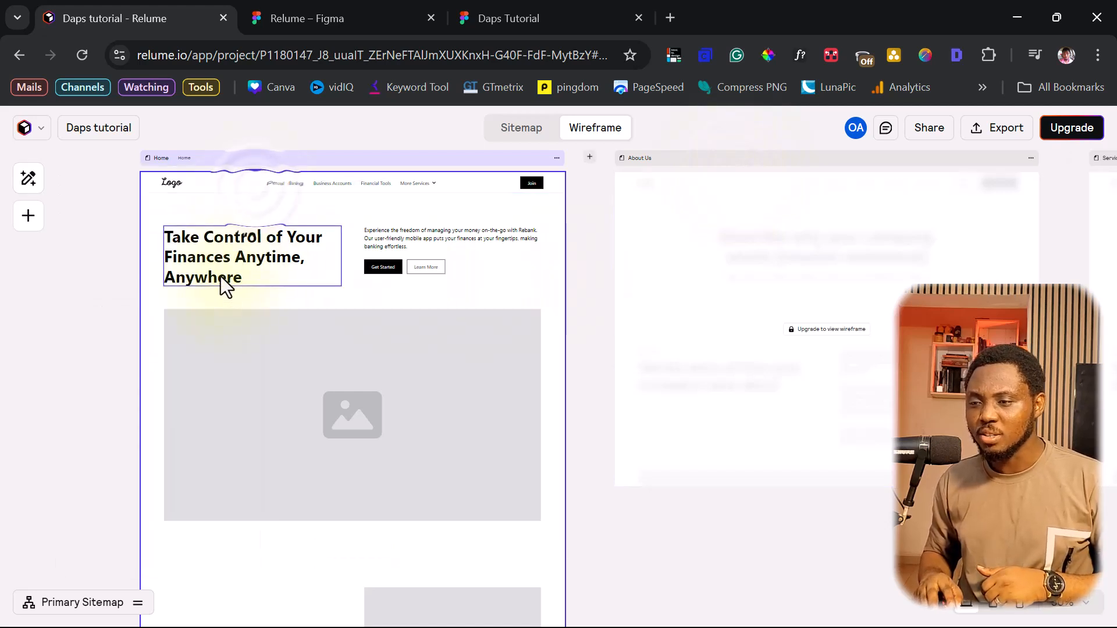
# - View the AI writing options for the hero paragraph on the Home wireframe, including the Change tone choices
pyautogui.click(452, 242)
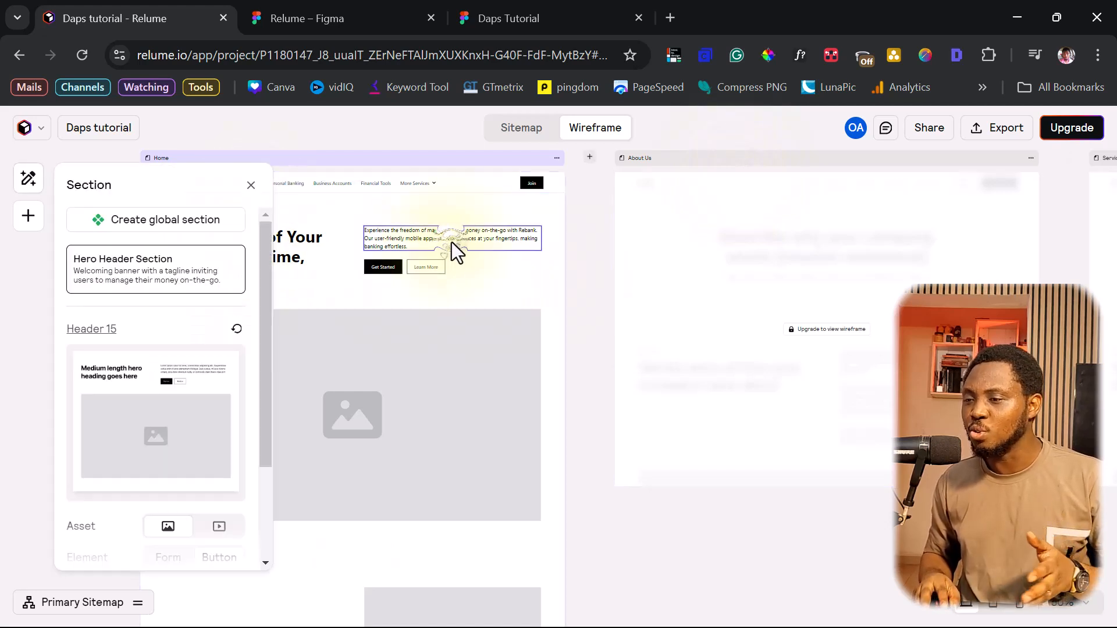
pyautogui.click(451, 242)
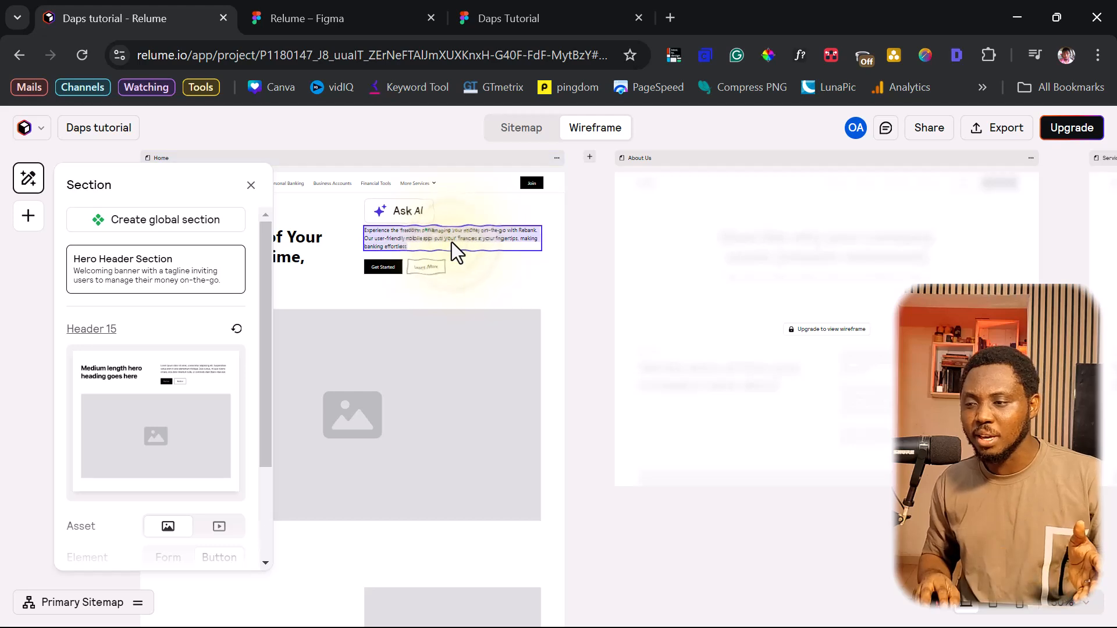
pyautogui.click(406, 215)
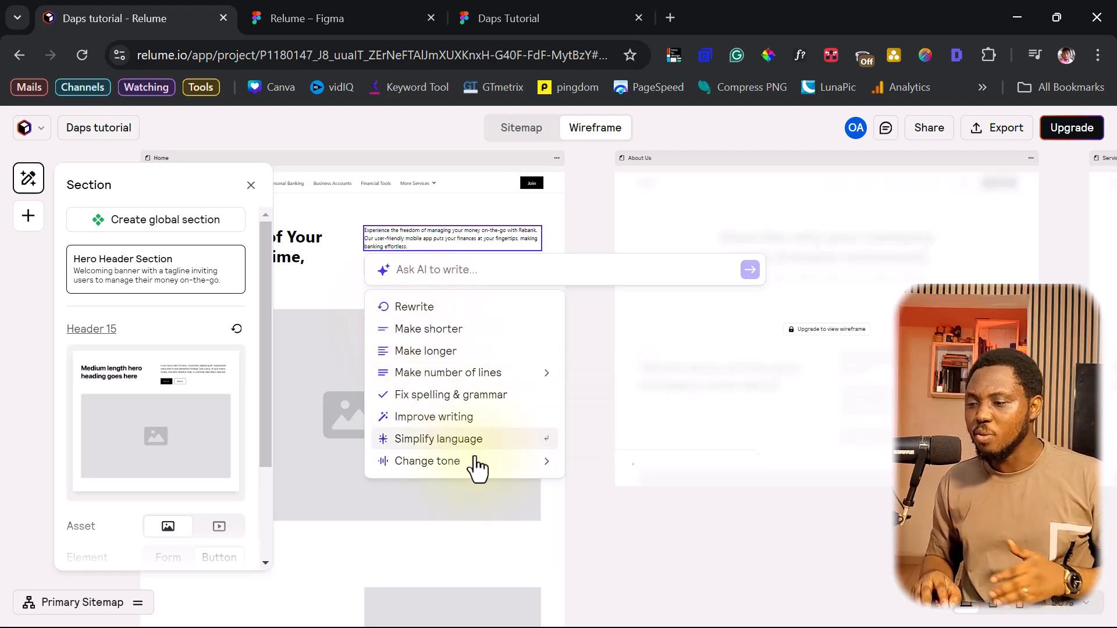
pyautogui.moveTo(476, 460)
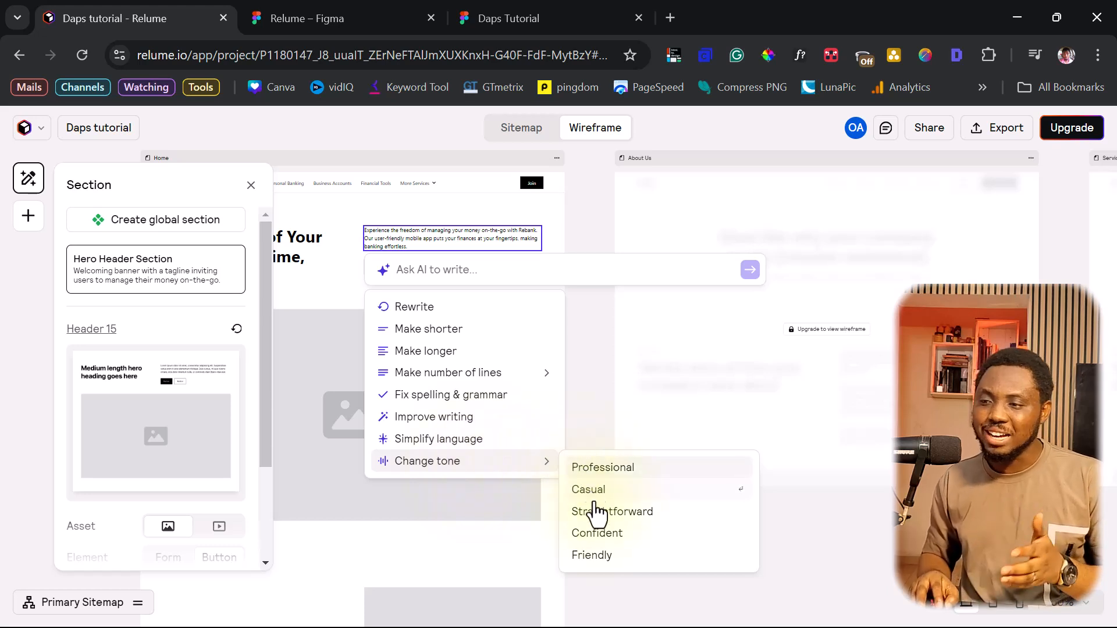
pyautogui.click(320, 281)
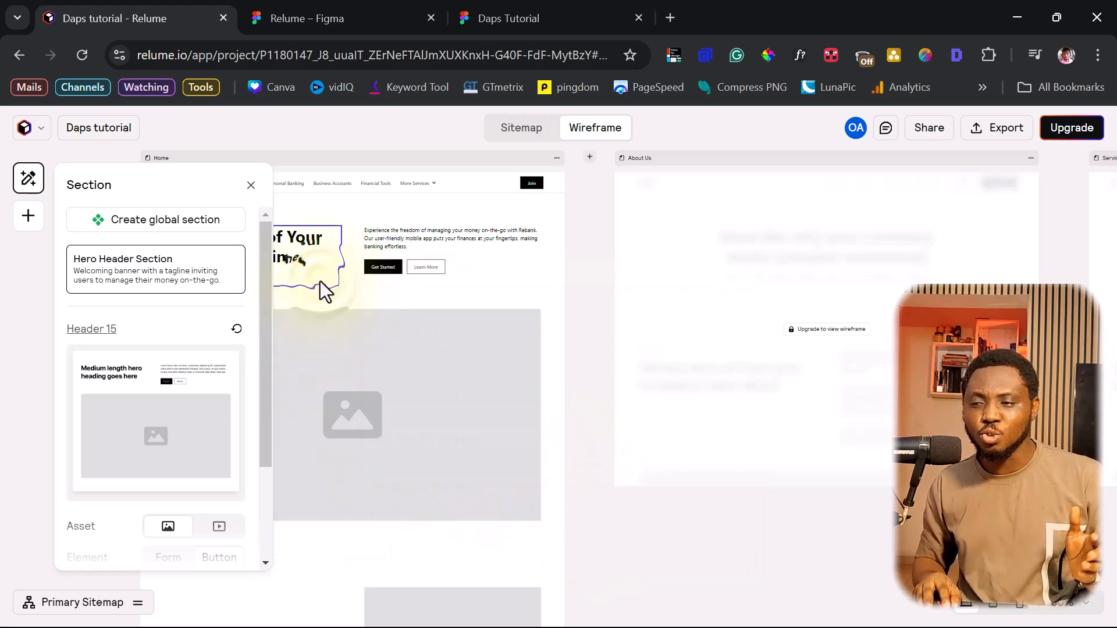
pyautogui.click(251, 185)
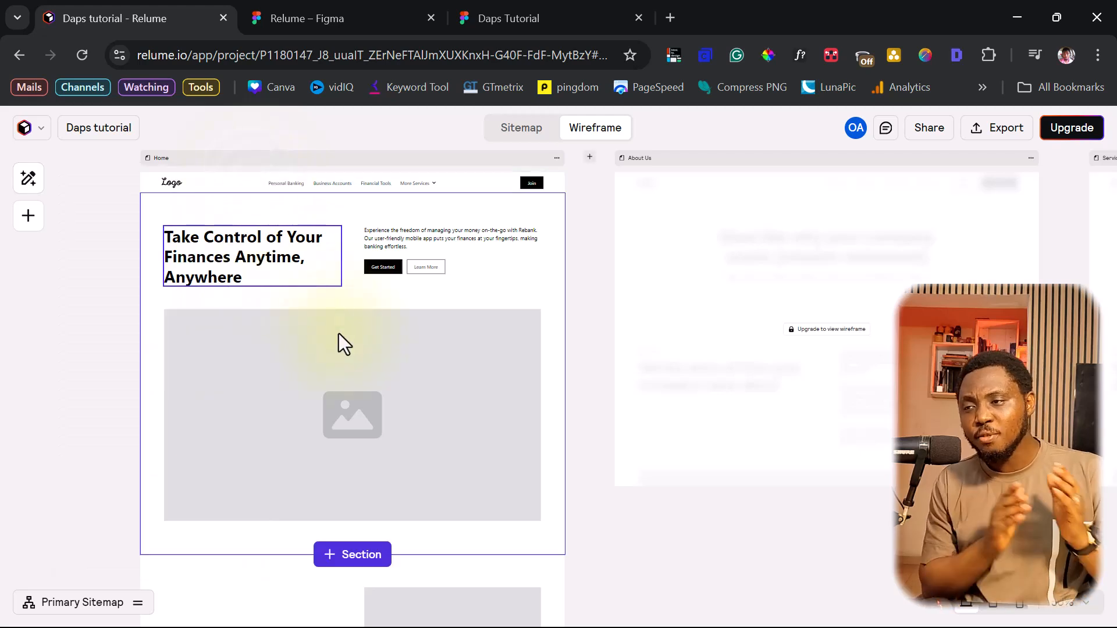
# - Review the Home page sections in the sitemap and the sections available to add, and return to the wireframe
pyautogui.click(511, 130)
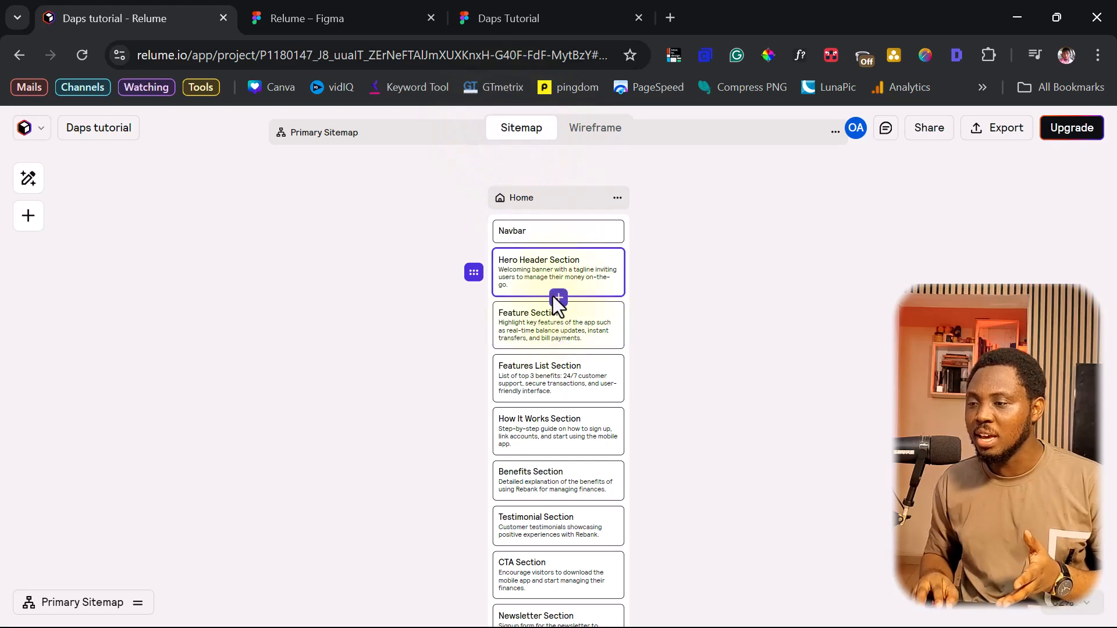
pyautogui.moveTo(529, 320)
pyautogui.mouseDown()
pyautogui.moveTo(543, 366)
pyautogui.moveTo(544, 320)
pyautogui.mouseUp()
pyautogui.click(557, 351)
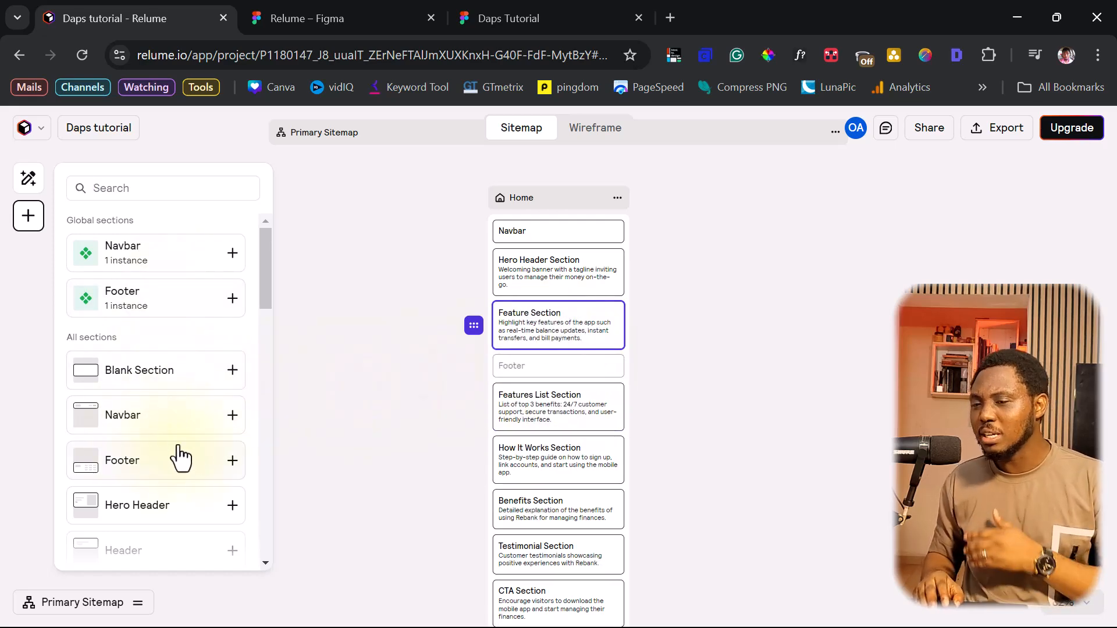
pyautogui.scroll(-5, 573, 360)
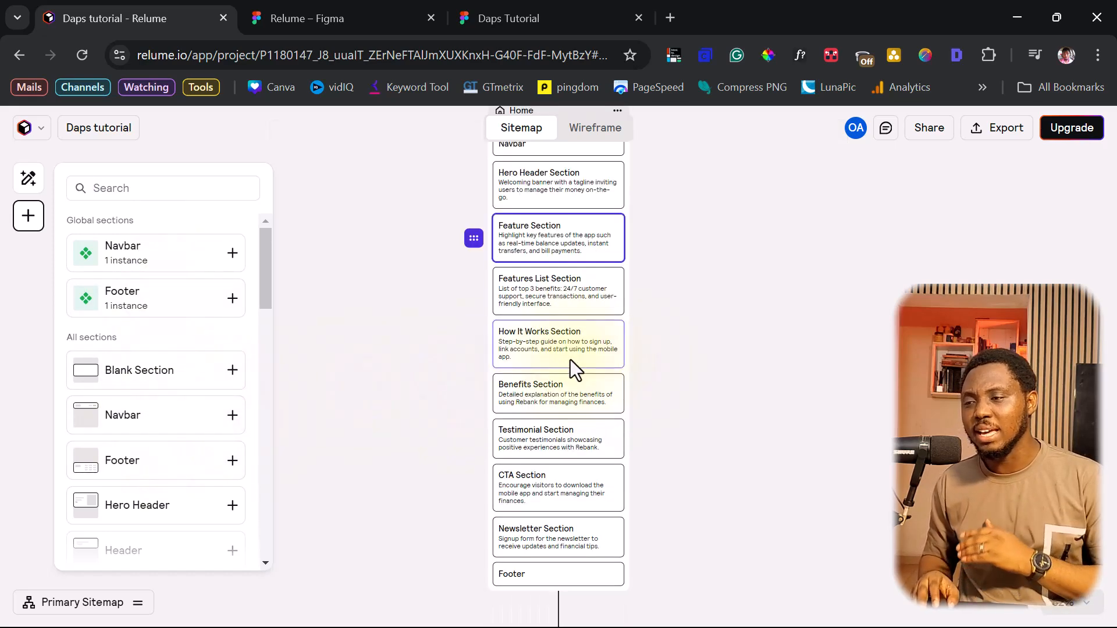
pyautogui.click(592, 128)
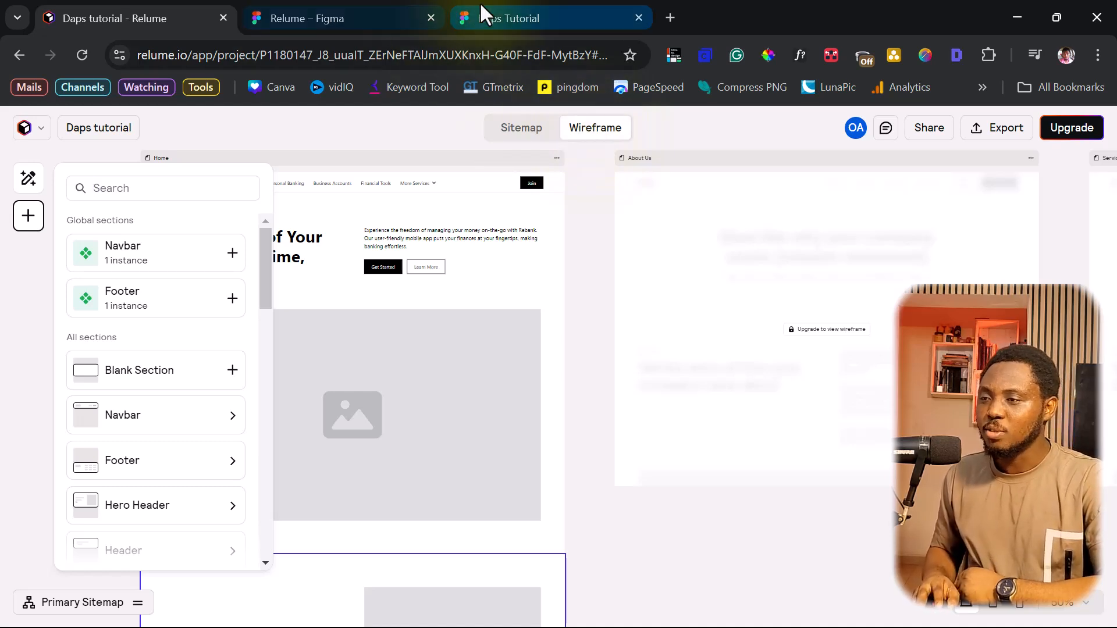
# - Switch to the Daps Tutorial file in Figma and select the hero placeholder image in the Home Web frame
pyautogui.click(505, 18)
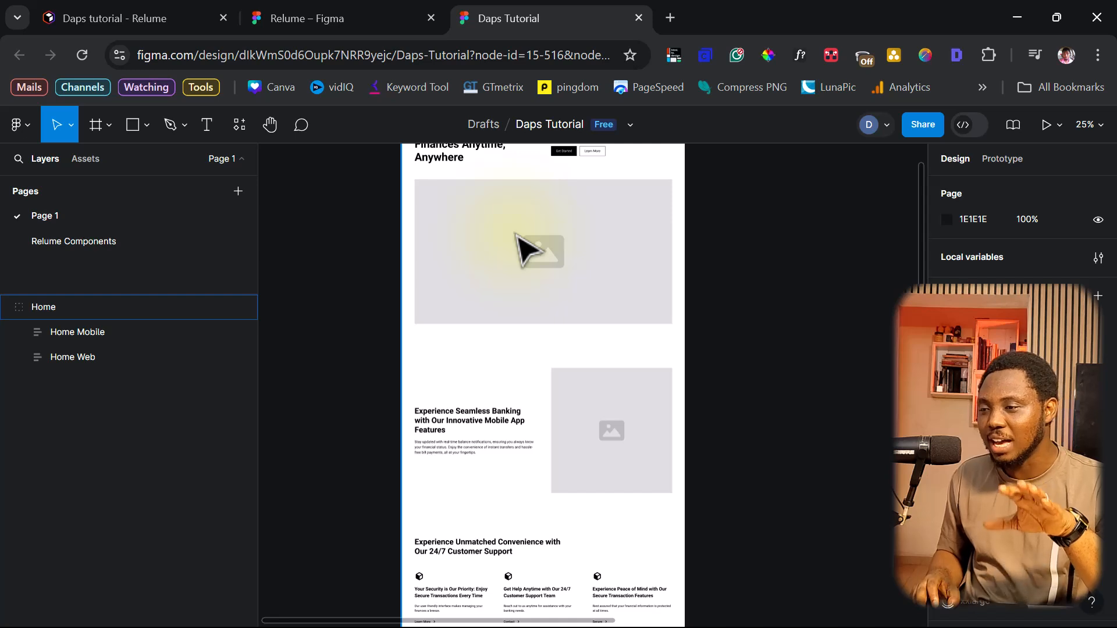
pyautogui.scroll(3, 522, 248)
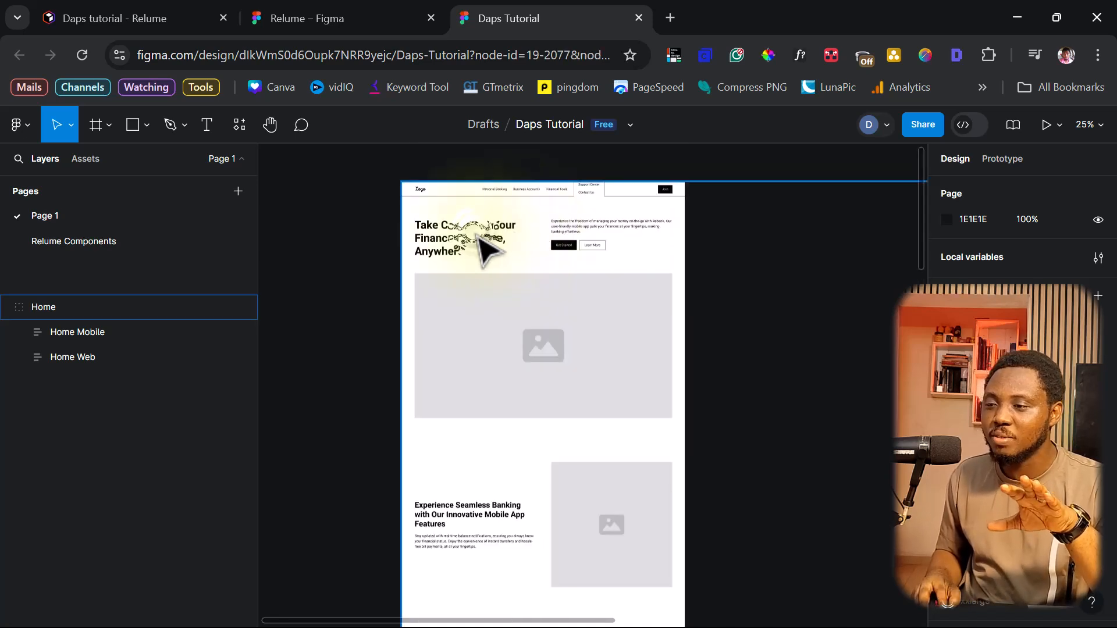
pyautogui.click(481, 237)
pyautogui.doubleClick(480, 238)
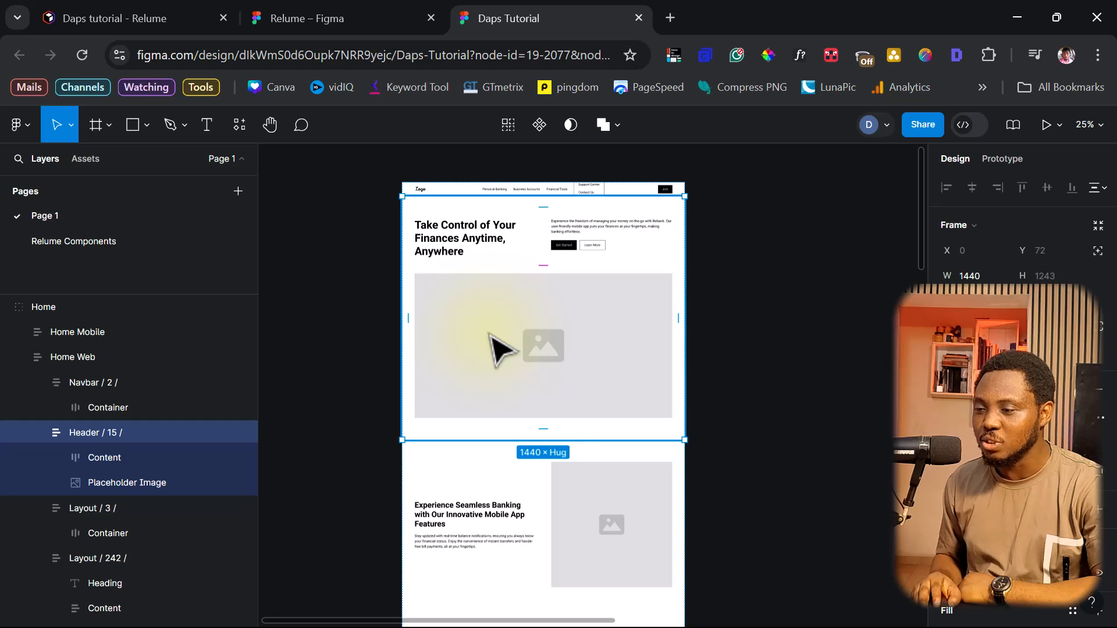
pyautogui.scroll(-3, 498, 349)
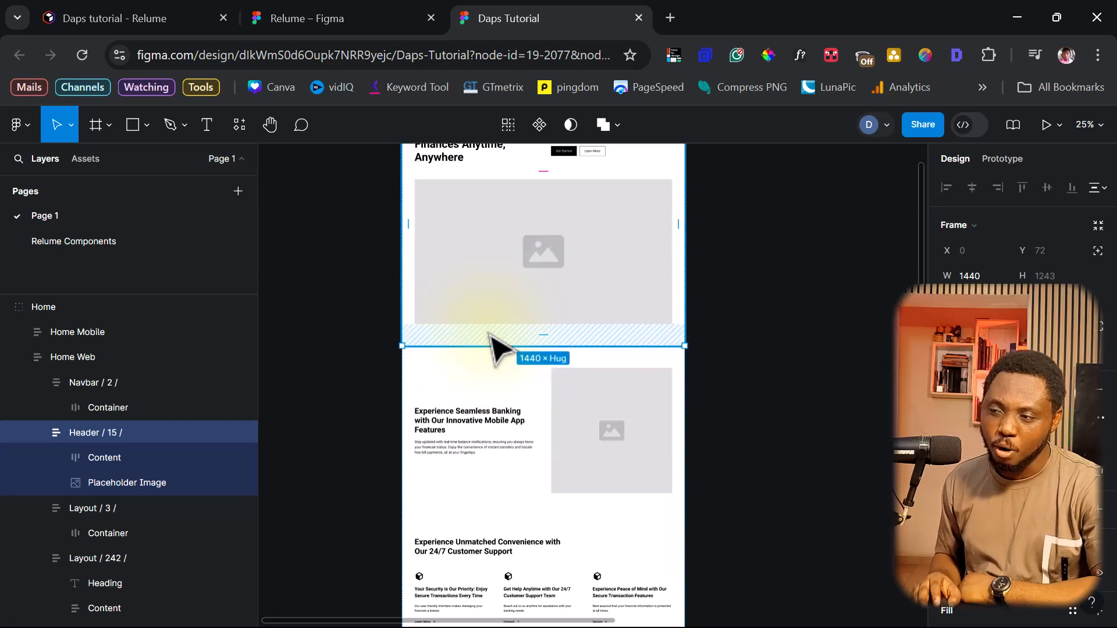
pyautogui.scroll(3, 489, 334)
pyautogui.click(491, 318)
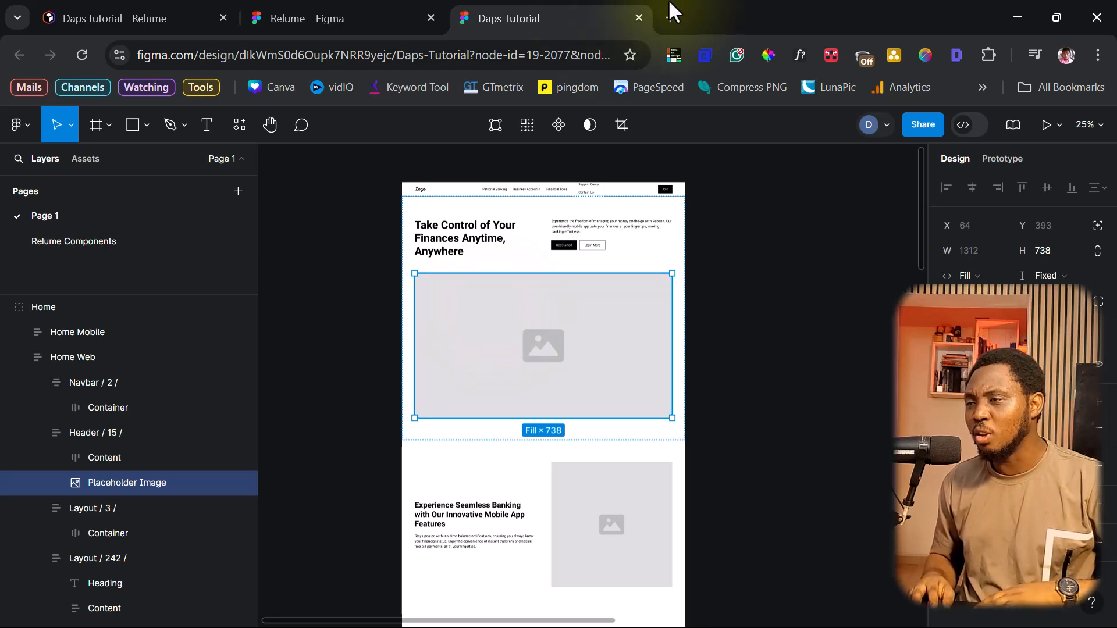
# - Open pexels.com in a new browser tab
pyautogui.click(670, 17)
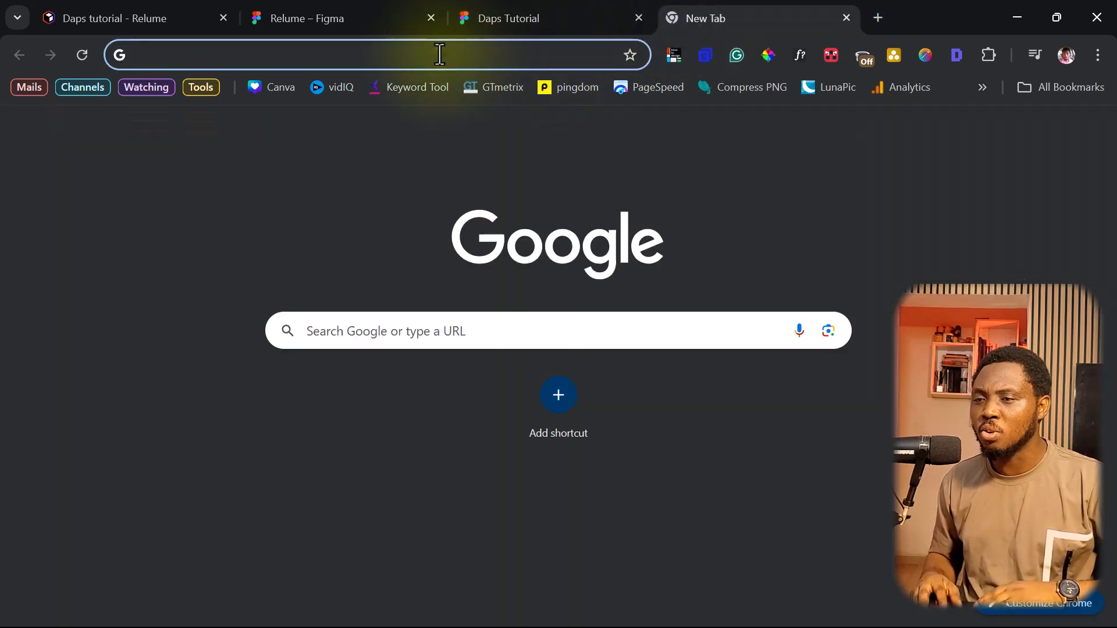
pyautogui.click(441, 52)
pyautogui.write('pe')
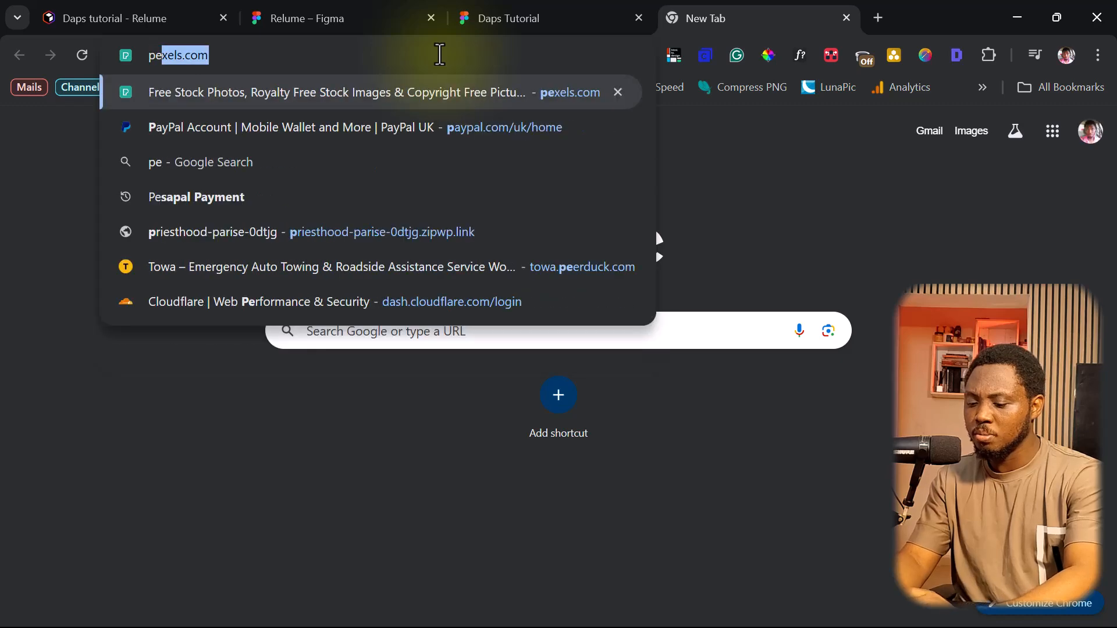
pyautogui.write('xels.com')
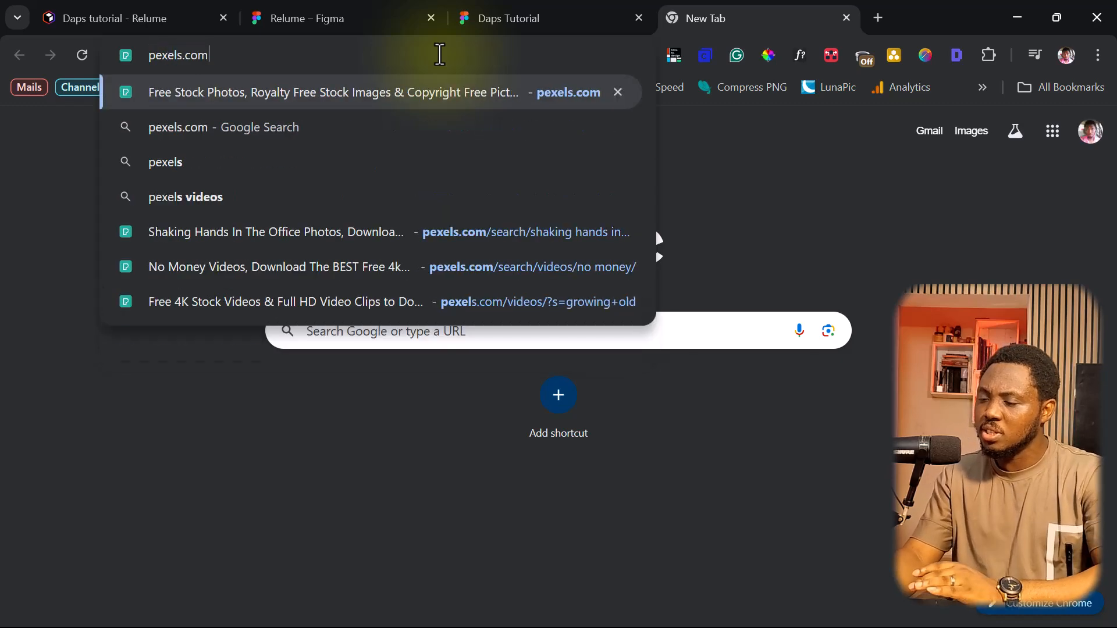
pyautogui.press('Return')
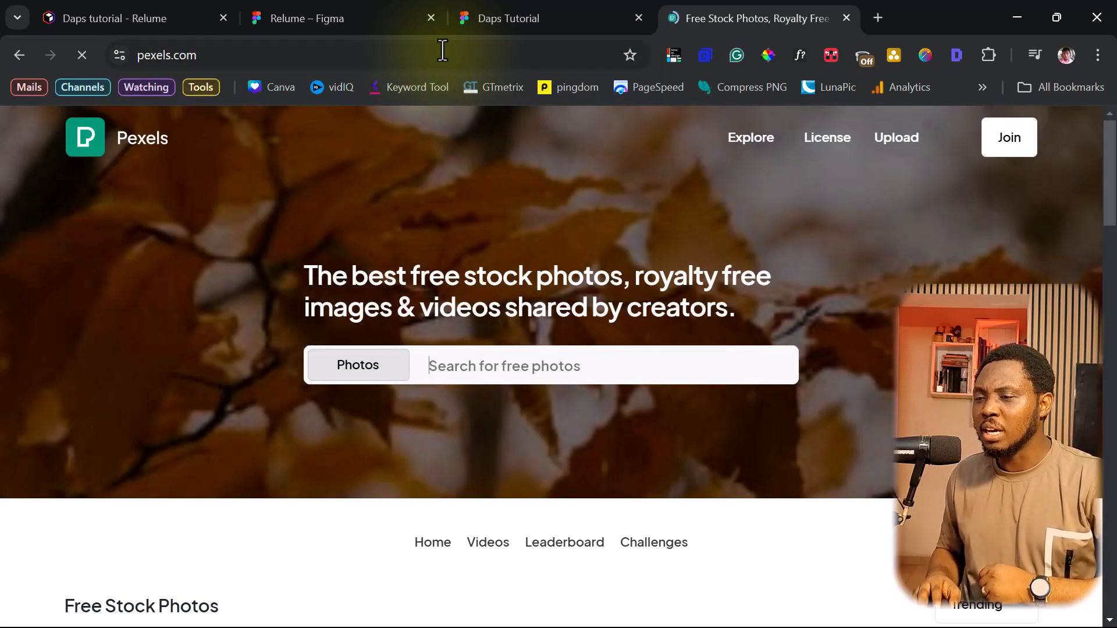
# - Search Pexels for banking photos and browse the results for a hero image
pyautogui.click(456, 365)
pyautogui.write('banking')
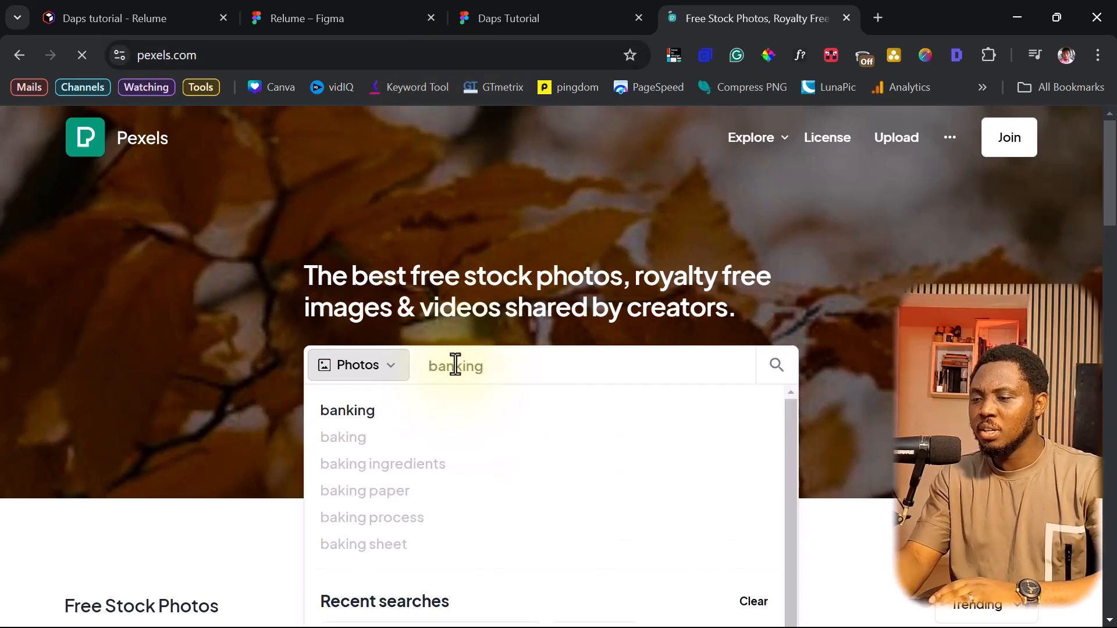
pyautogui.press('Return')
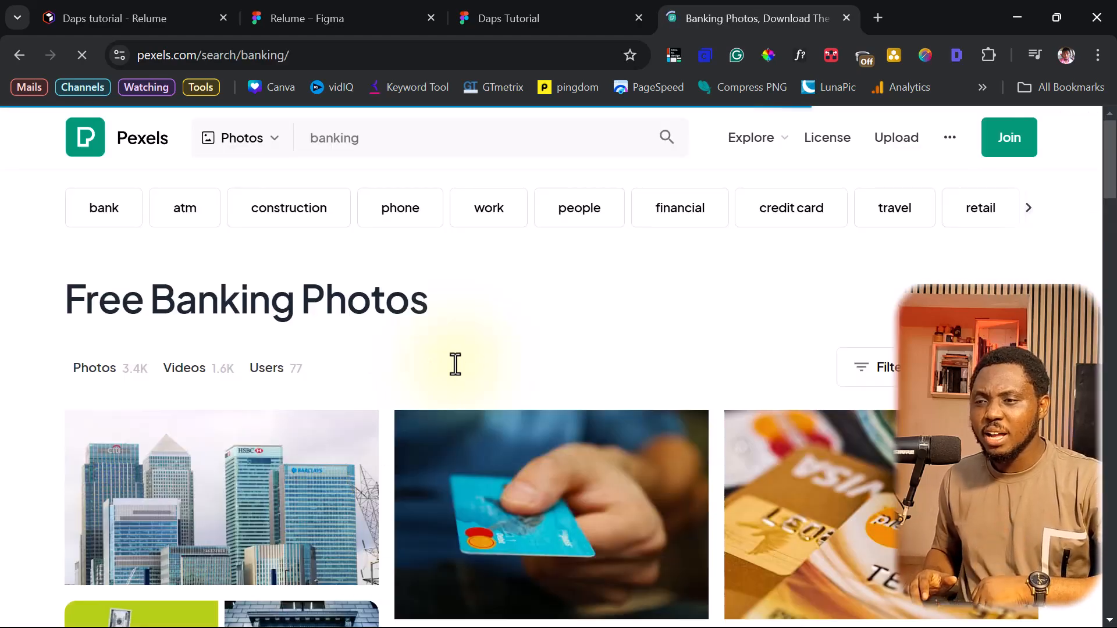
pyautogui.scroll(-15, 558, 395)
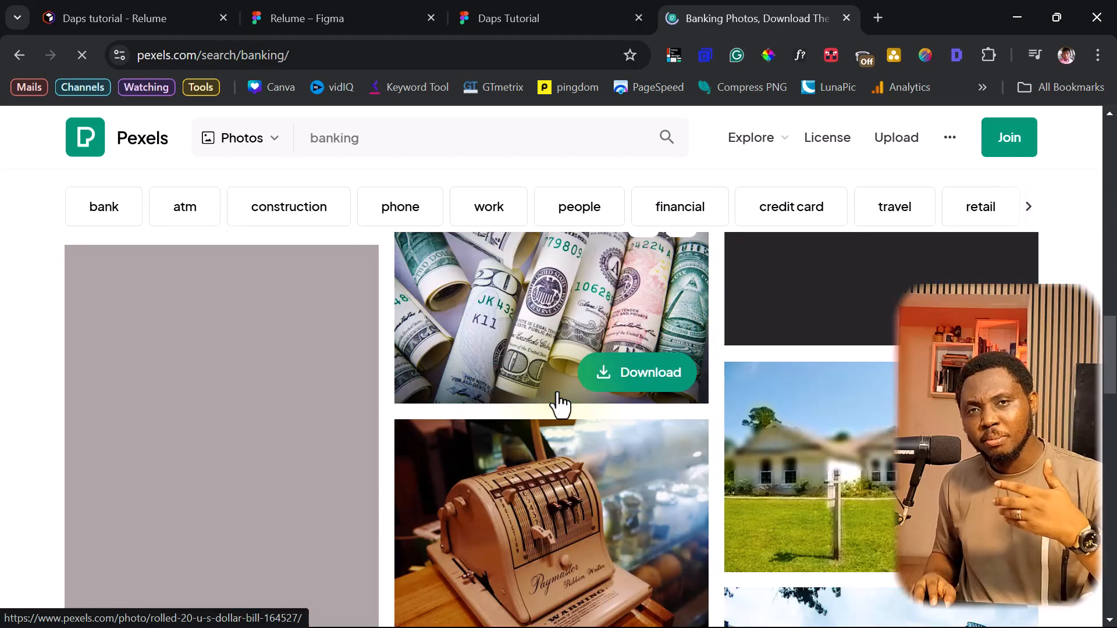
pyautogui.scroll(-10, 555, 404)
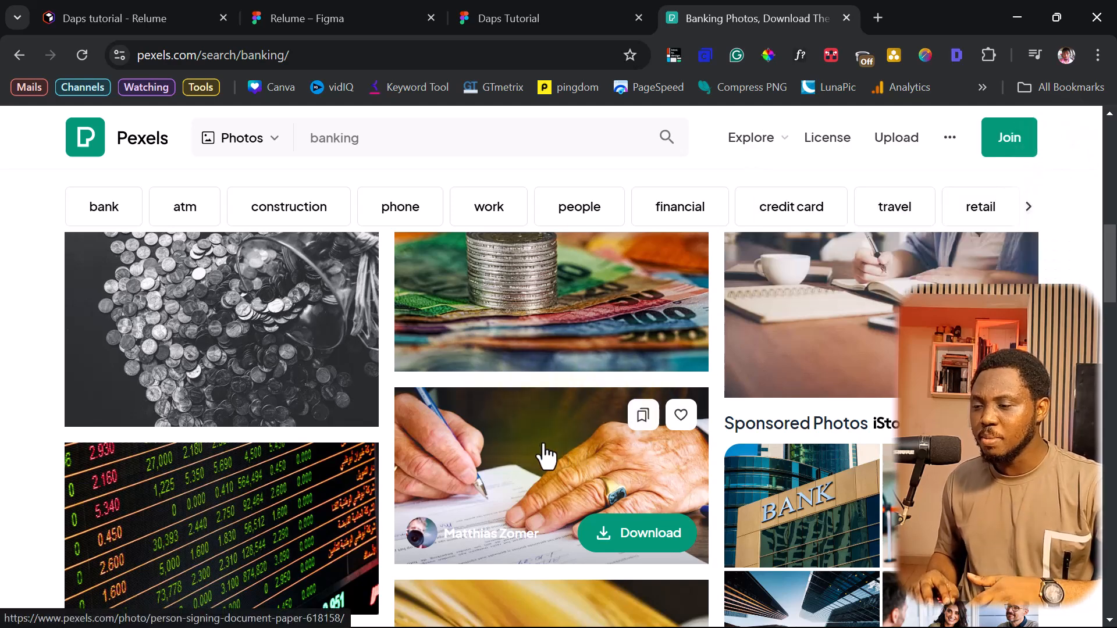
# - Open the photo of a person signing a document and compare its download sizes with the Figma hero placeholder's dimensions
pyautogui.click(540, 454)
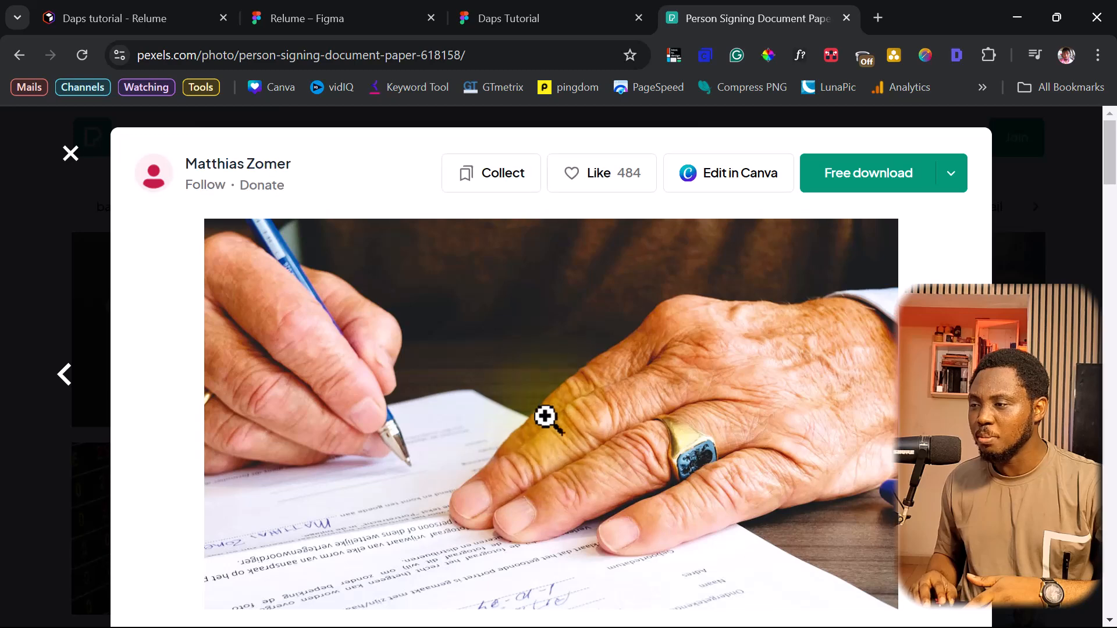
pyautogui.click(949, 180)
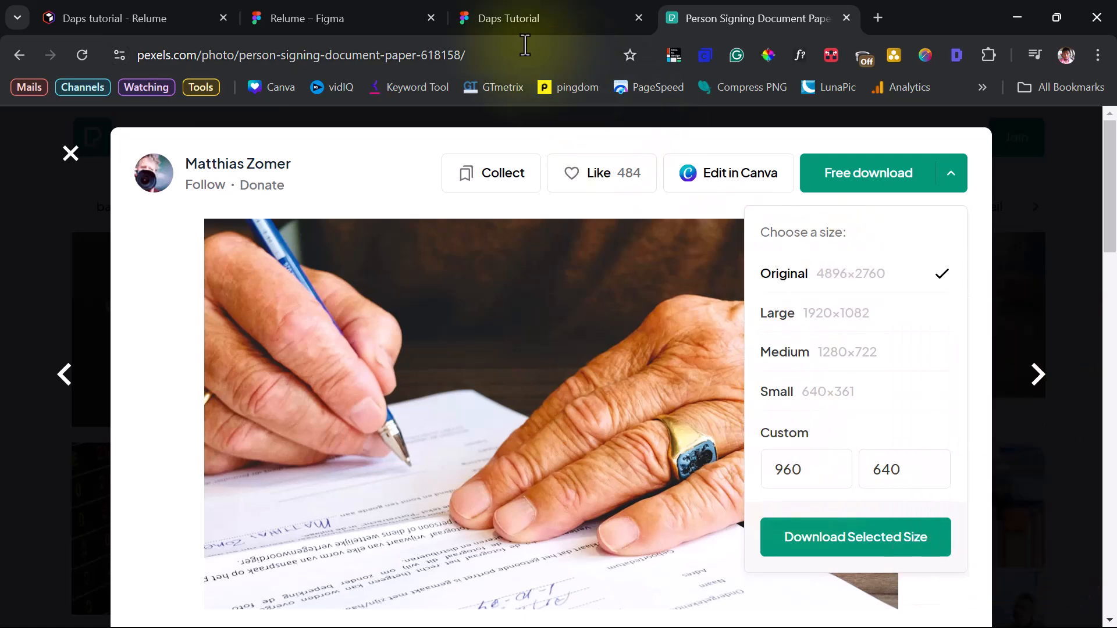
pyautogui.click(517, 17)
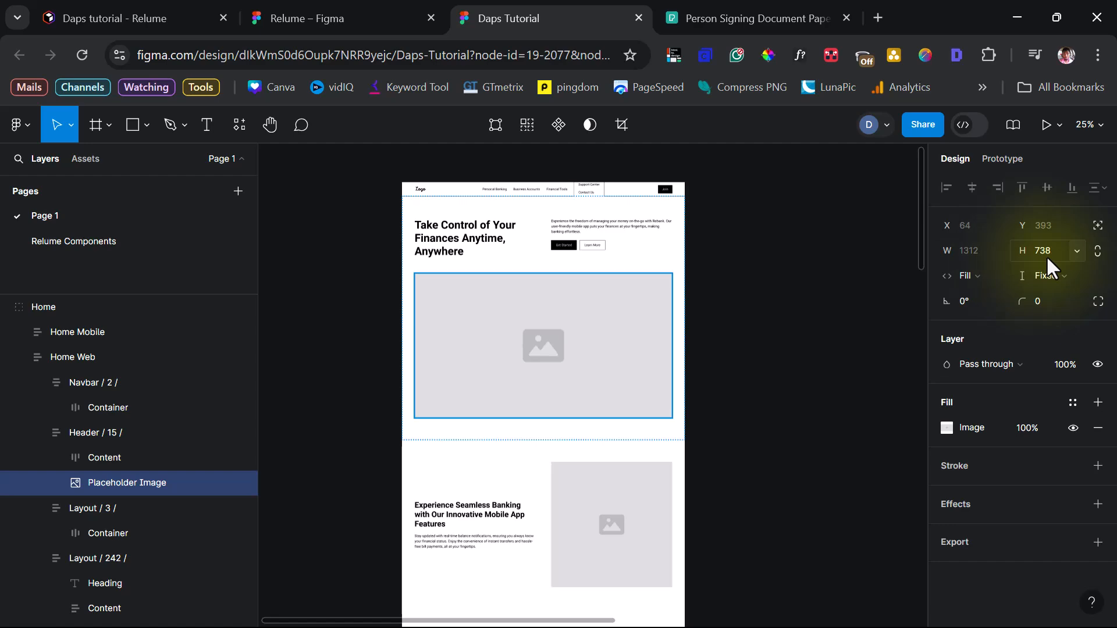
pyautogui.click(762, 11)
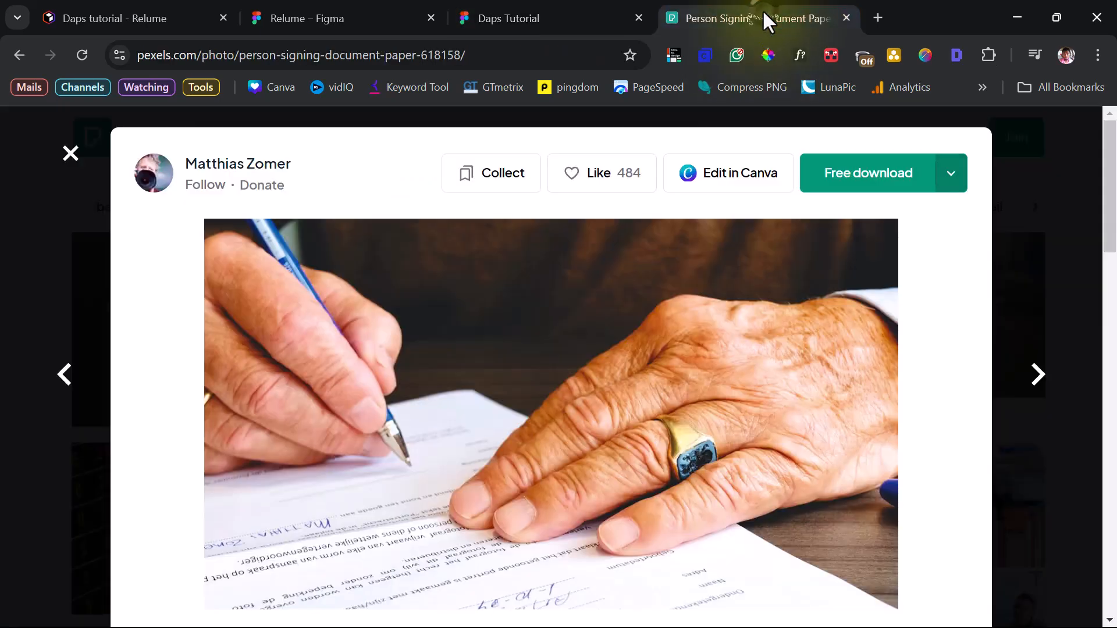
pyautogui.click(945, 176)
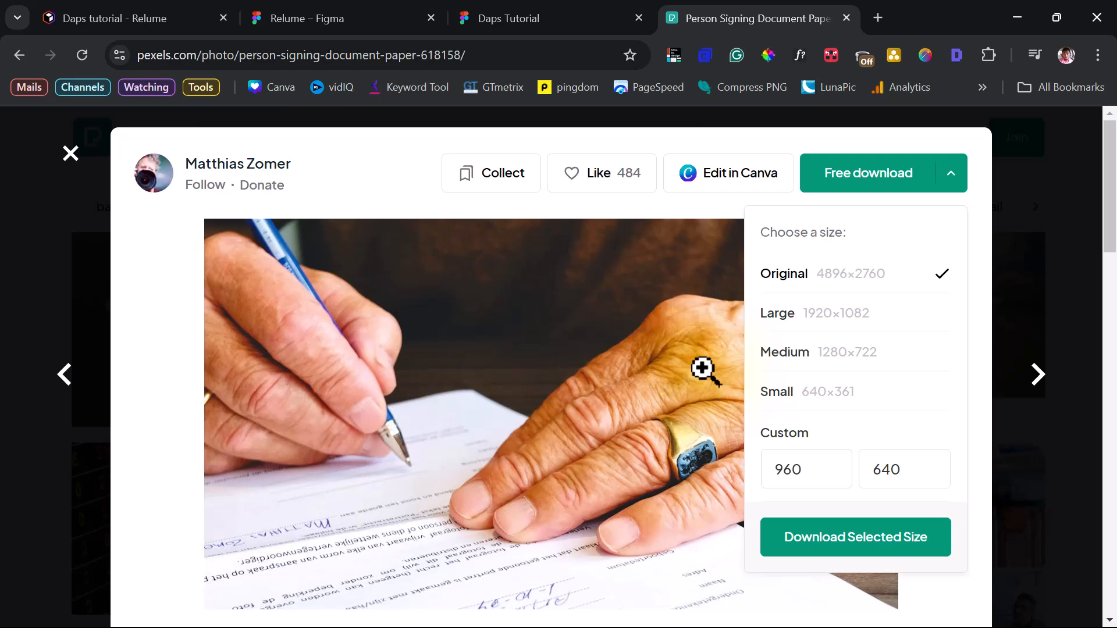
# - Switch back to the Daps Tutorial file in Figma and replace the hero placeholder image with pexels-fauxels-3184634 (1).jpg from Downloads
pyautogui.click(509, 18)
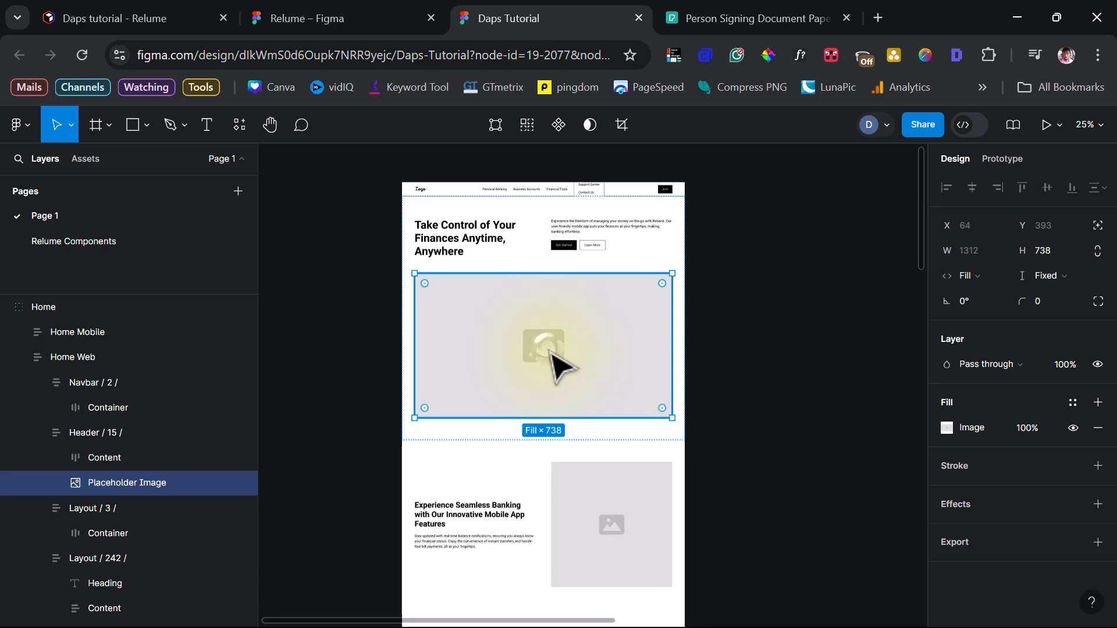
pyautogui.doubleClick(559, 366)
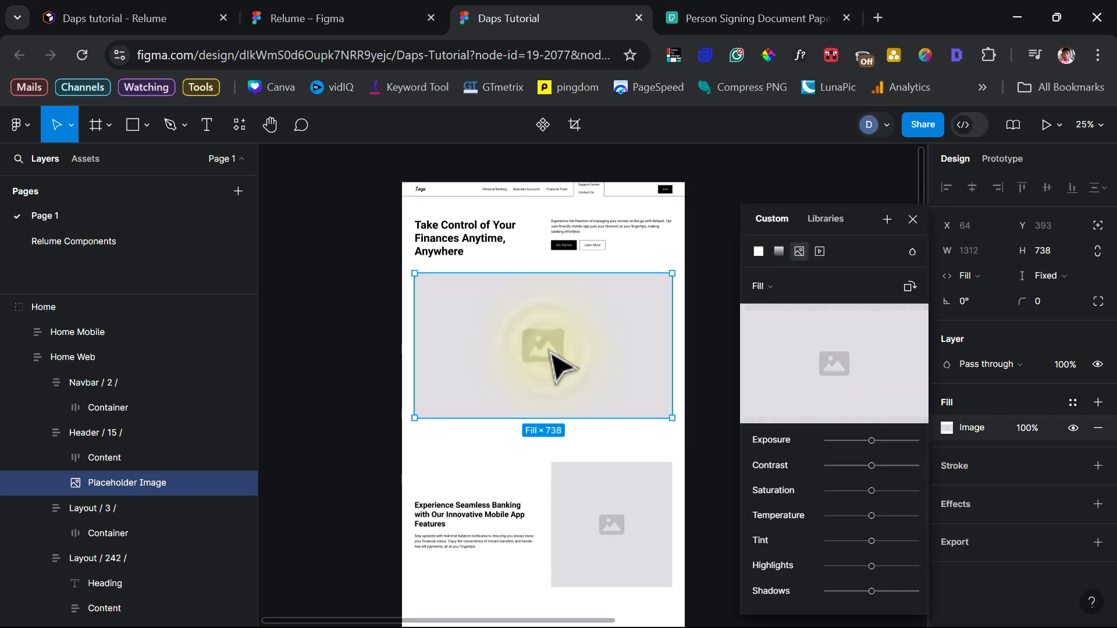
pyautogui.moveTo(857, 335)
pyautogui.click(835, 361)
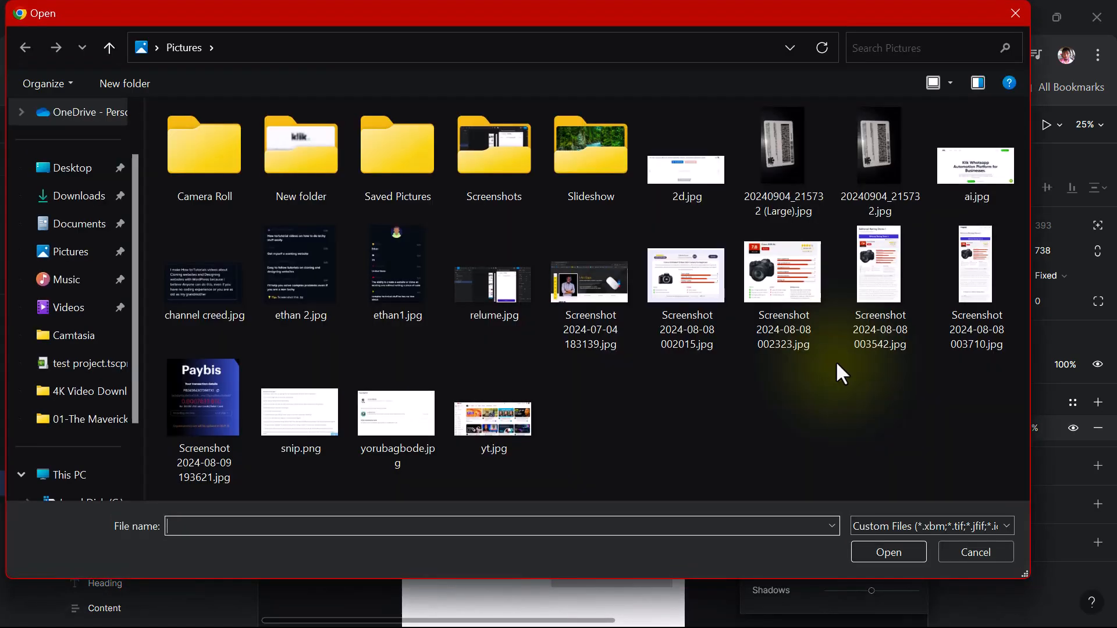
pyautogui.click(108, 213)
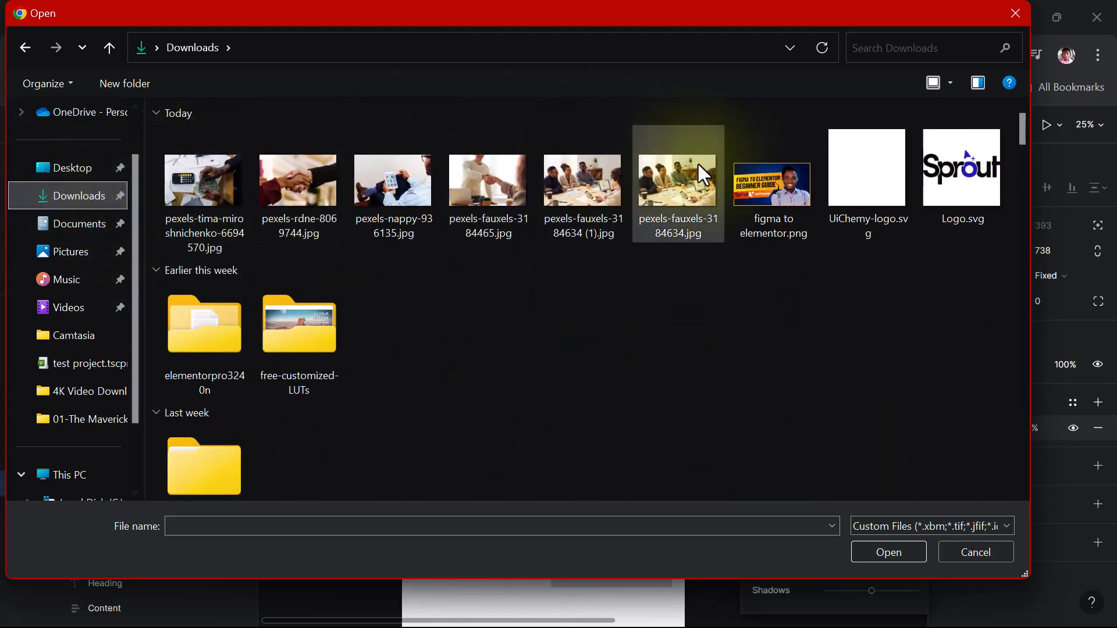
pyautogui.click(580, 194)
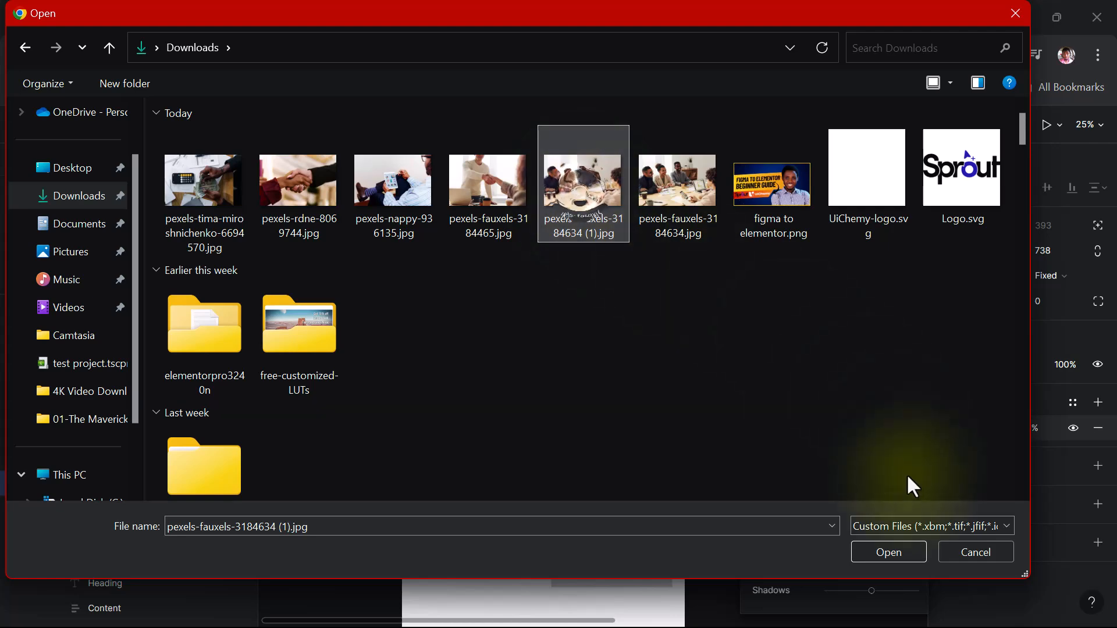
pyautogui.click(890, 549)
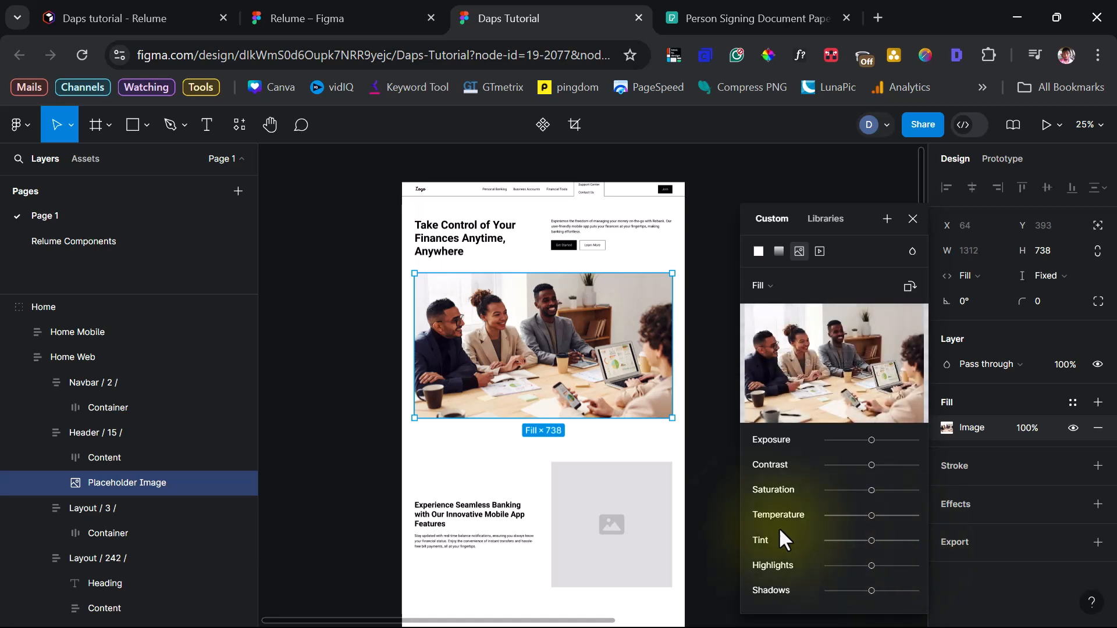
# - Replace the placeholder image beside "Experience Seamless Banking" with pexels-fauxels-3184465.jpg
pyautogui.scroll(-3, 599, 419)
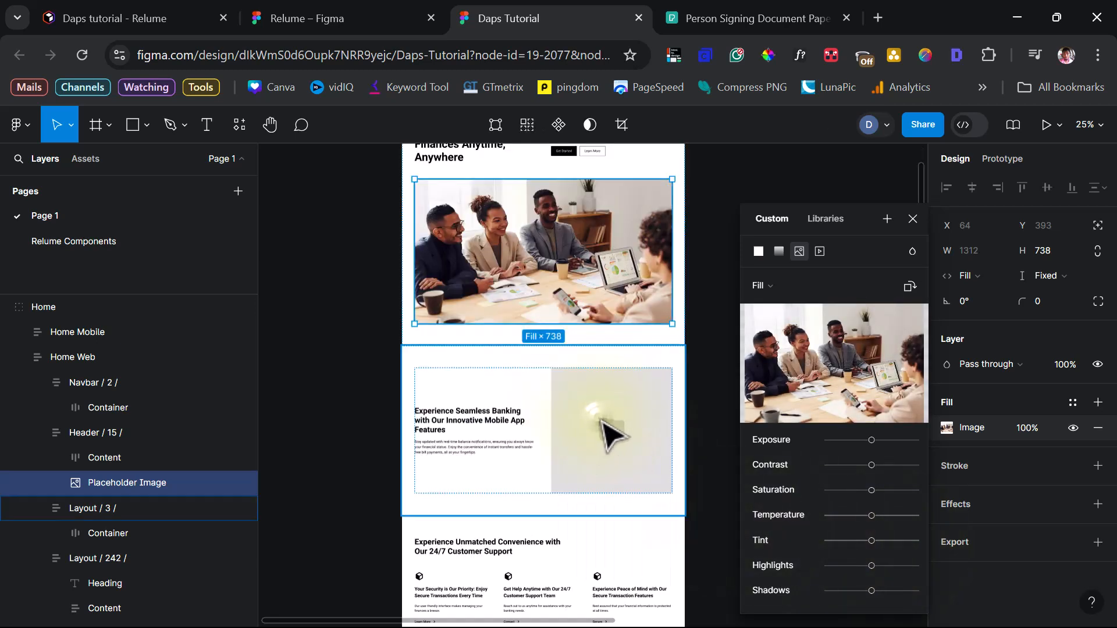
pyautogui.click(605, 436)
pyautogui.doubleClick(604, 433)
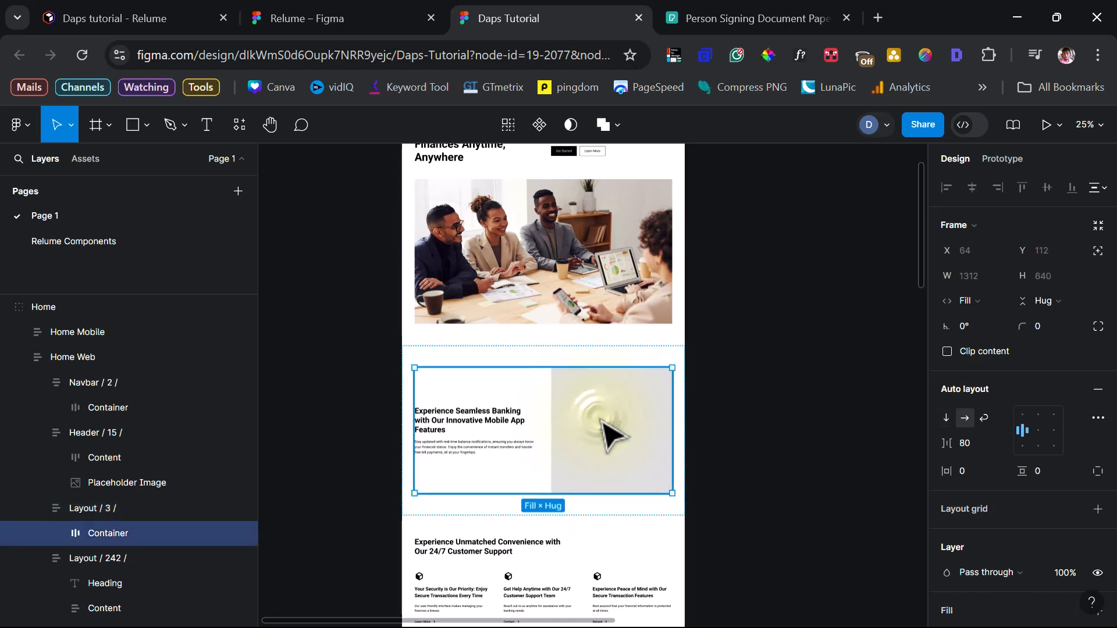
pyautogui.doubleClick(604, 433)
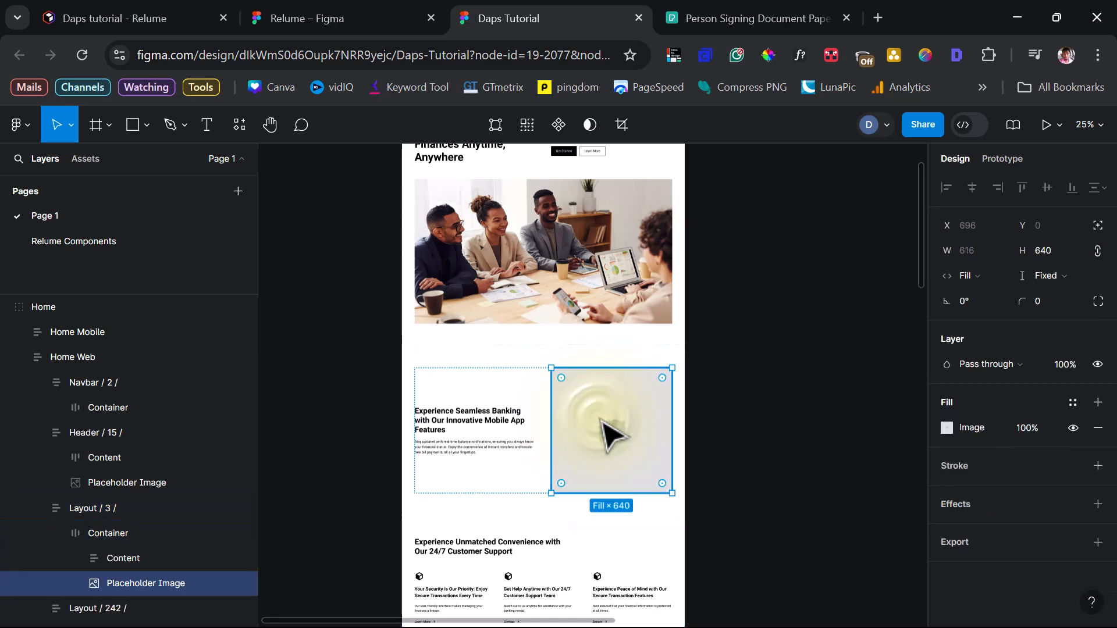
pyautogui.doubleClick(608, 433)
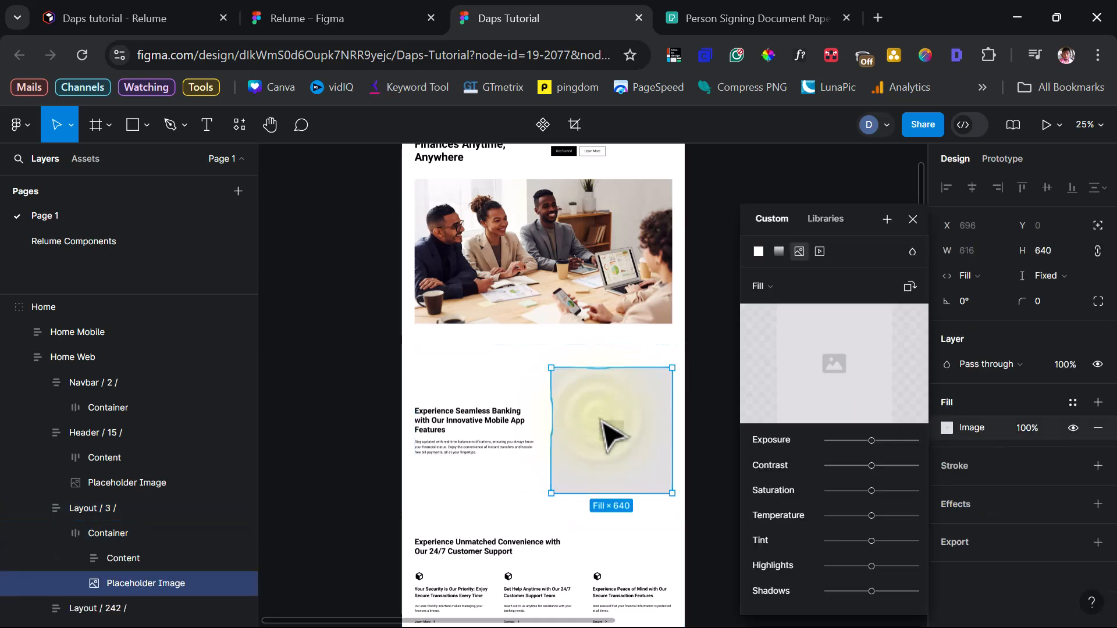
pyautogui.click(838, 367)
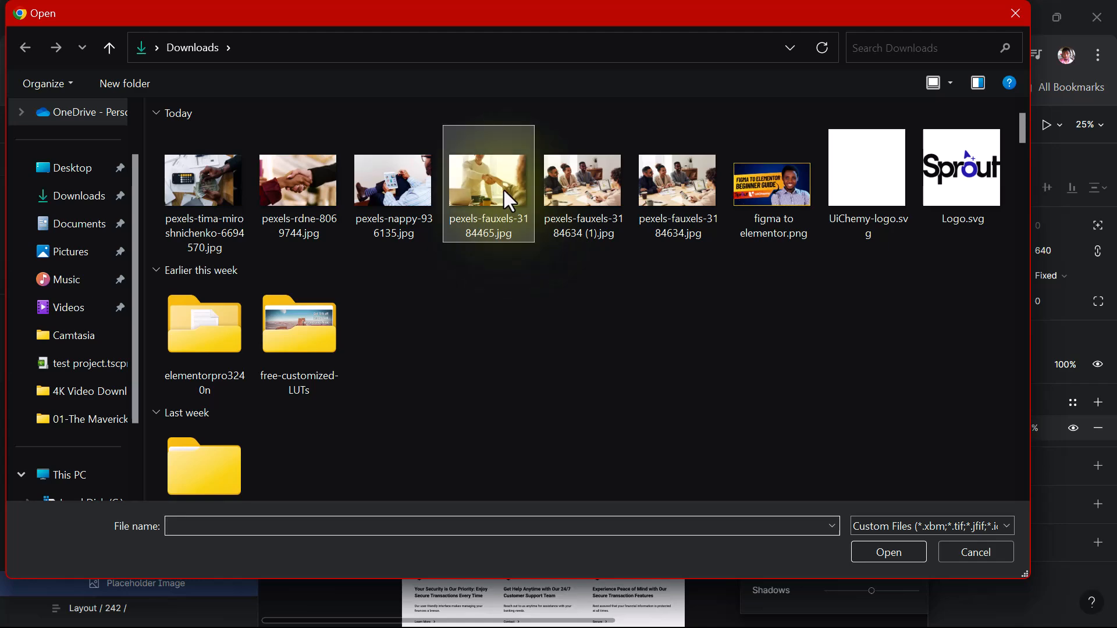
pyautogui.click(504, 195)
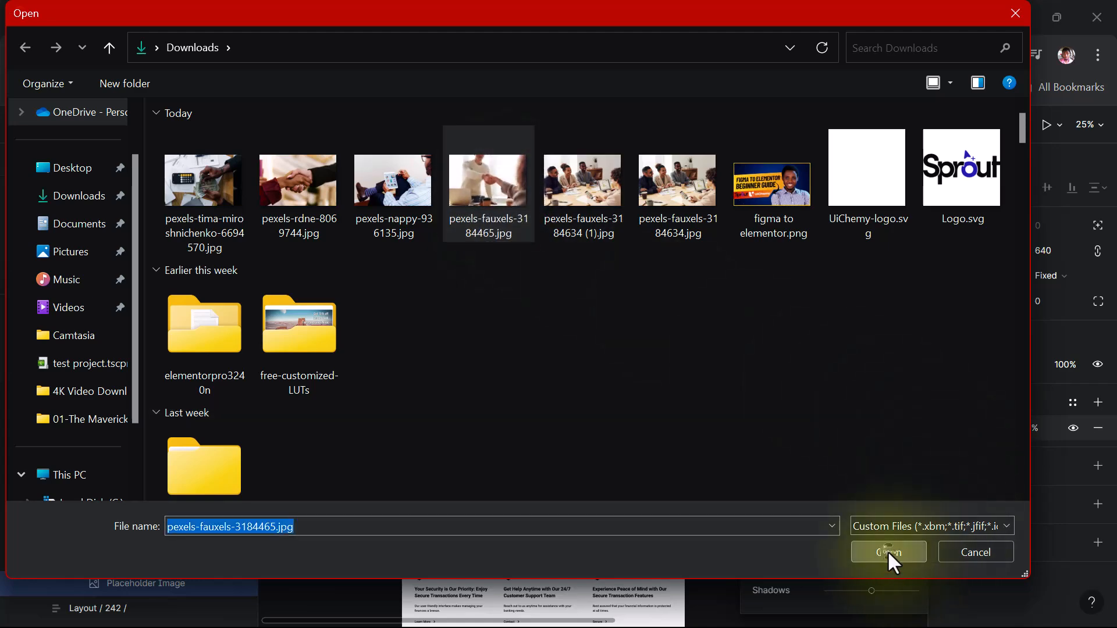
pyautogui.click(888, 550)
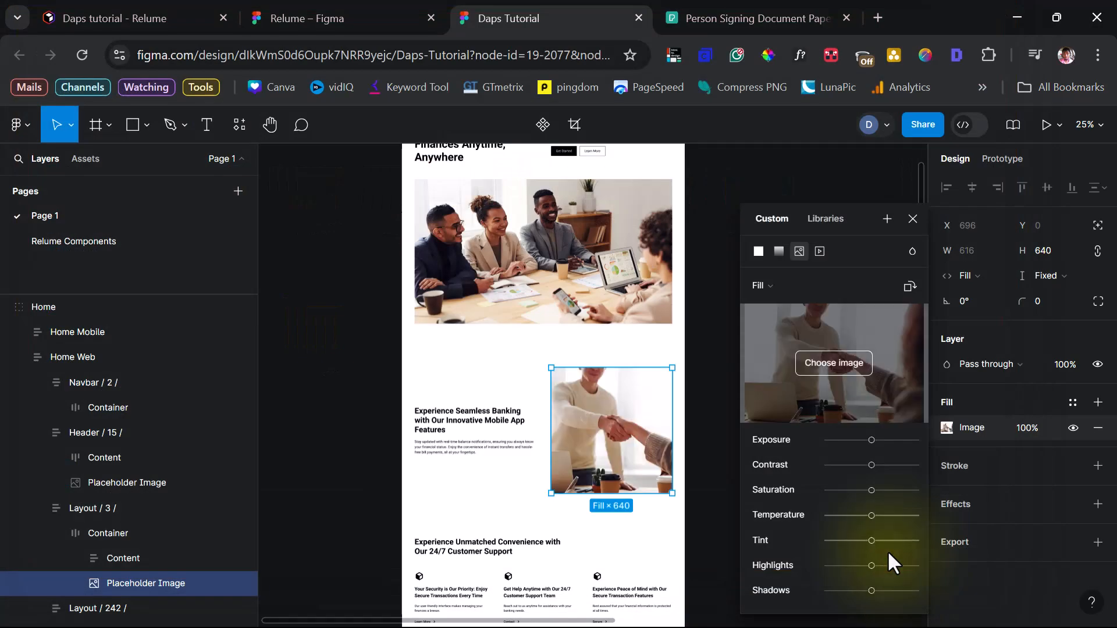
# - Replace the first card's placeholder image under "Easily manage your finances" with pexels-nappy-936135.jpg
pyautogui.scroll(-5, 544, 468)
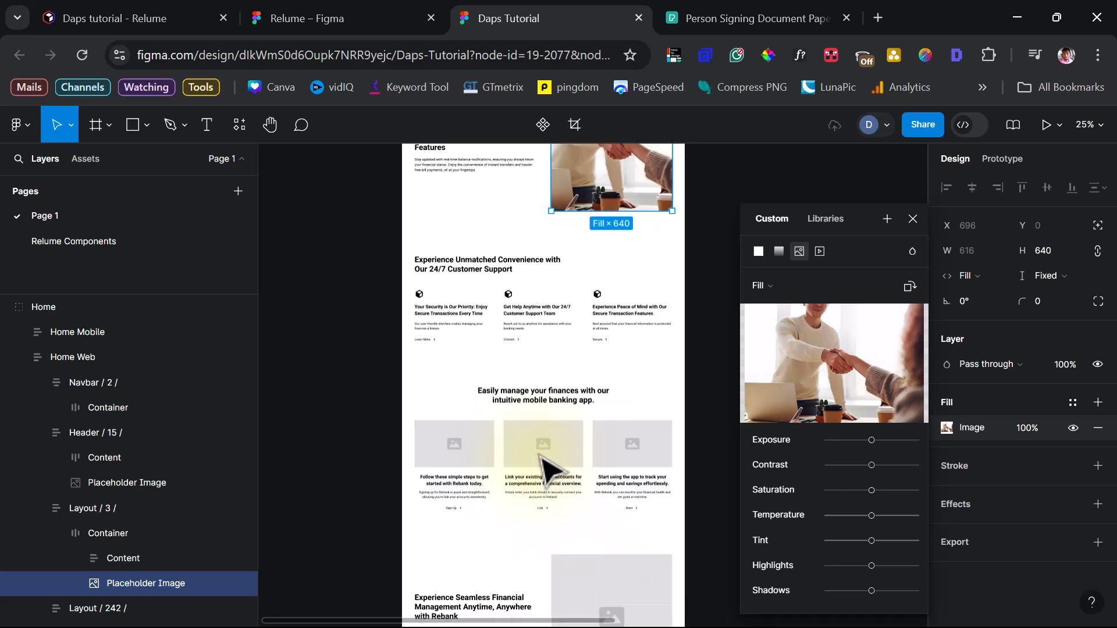
pyautogui.click(467, 449)
pyautogui.doubleClick(467, 449)
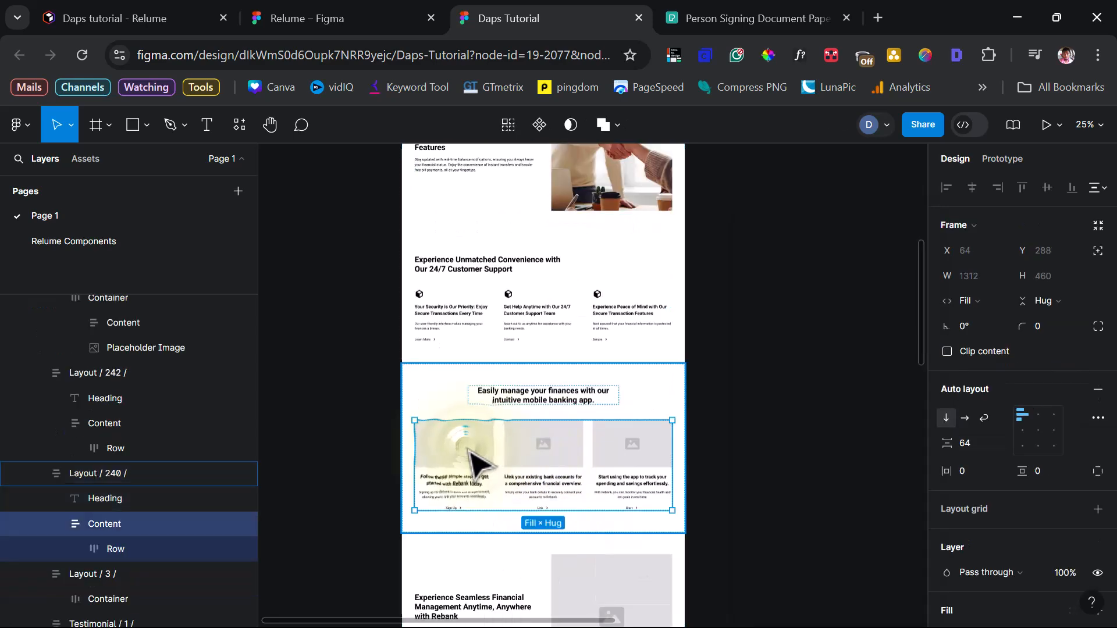
pyautogui.doubleClick(478, 463)
pyautogui.doubleClick(478, 464)
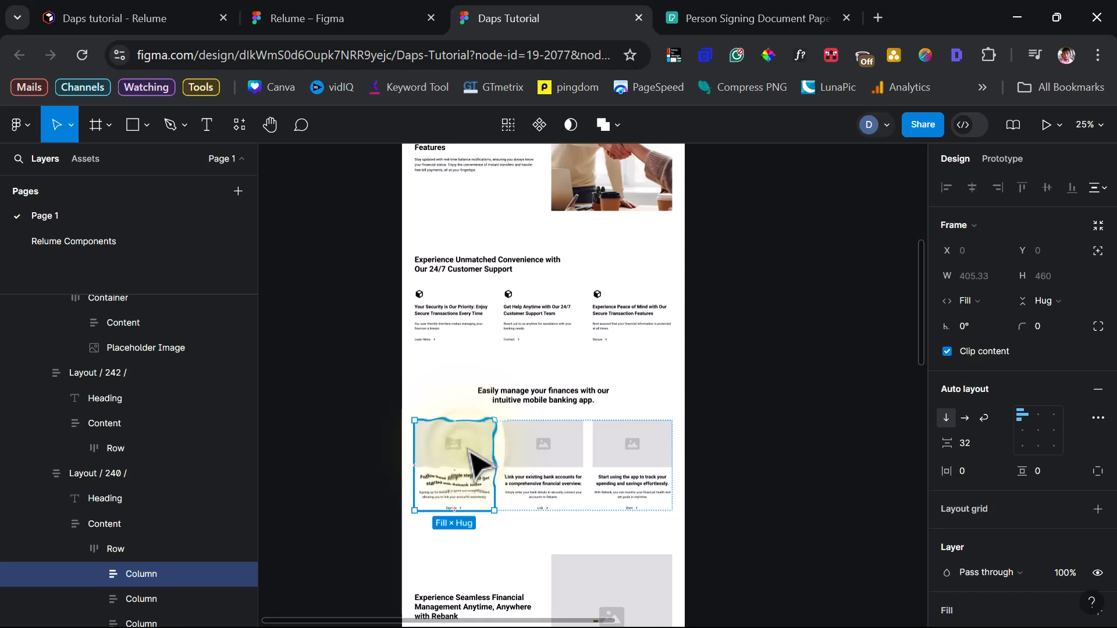
pyautogui.doubleClick(459, 453)
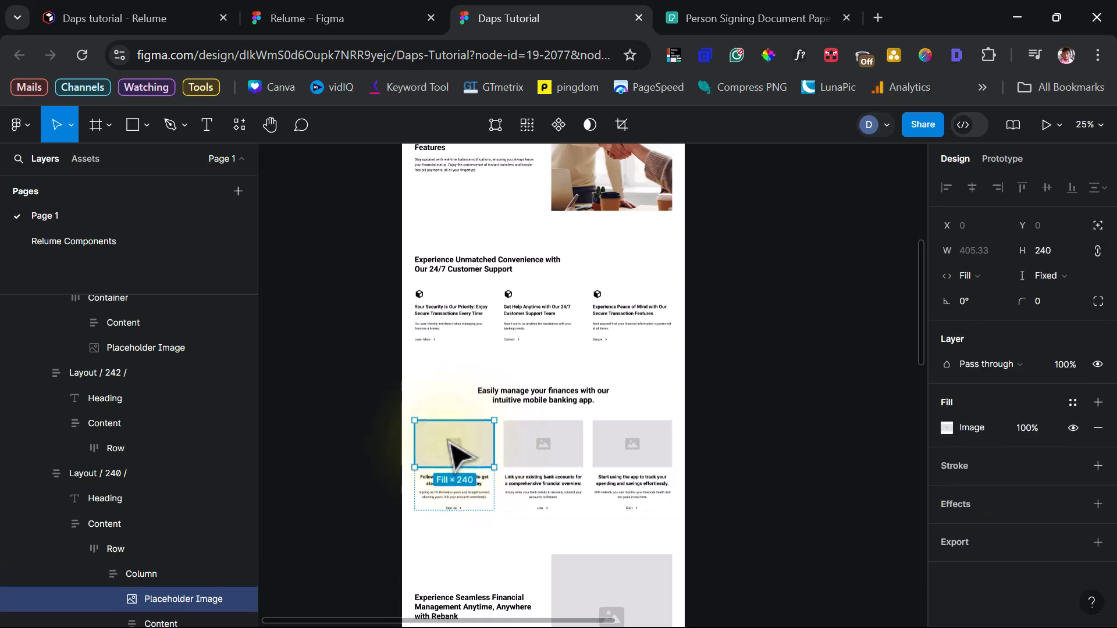
pyautogui.doubleClick(450, 451)
pyautogui.click(847, 365)
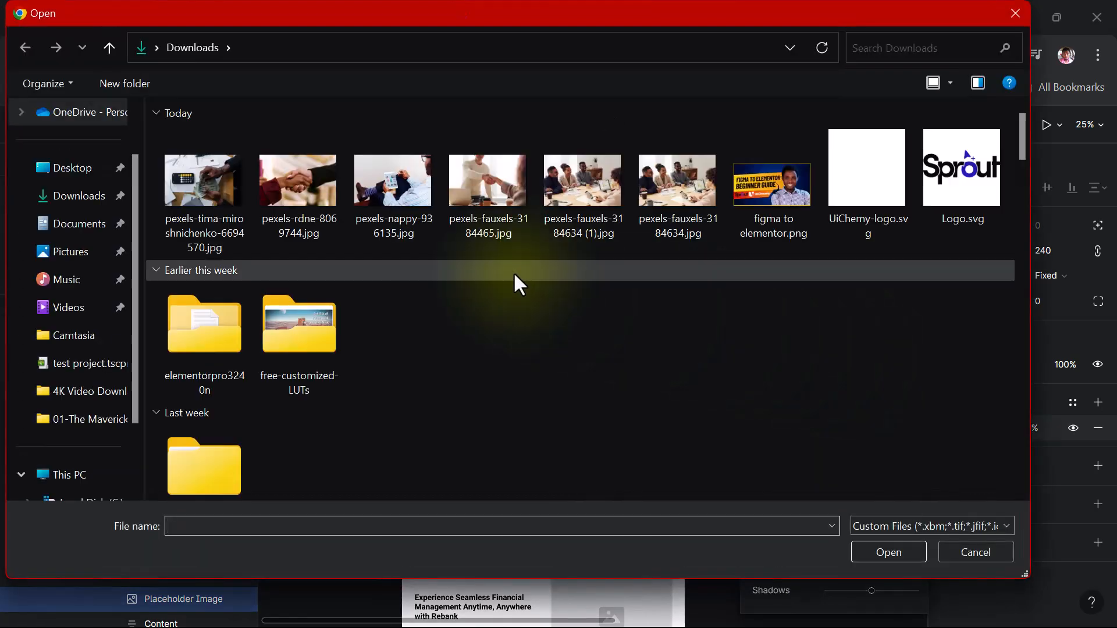
pyautogui.click(414, 190)
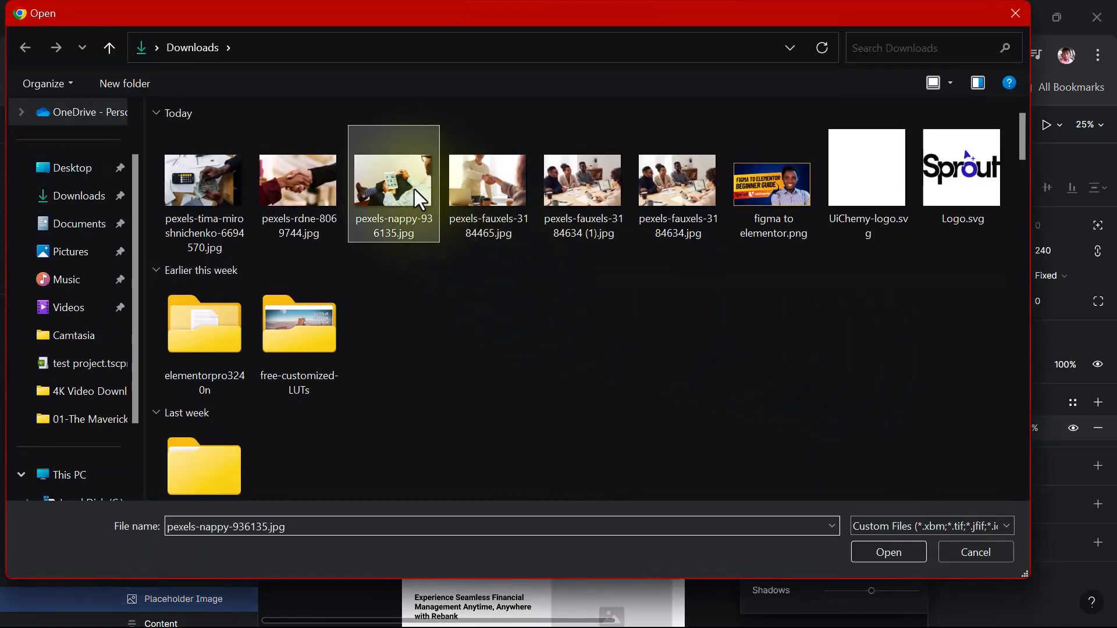
pyautogui.click(881, 554)
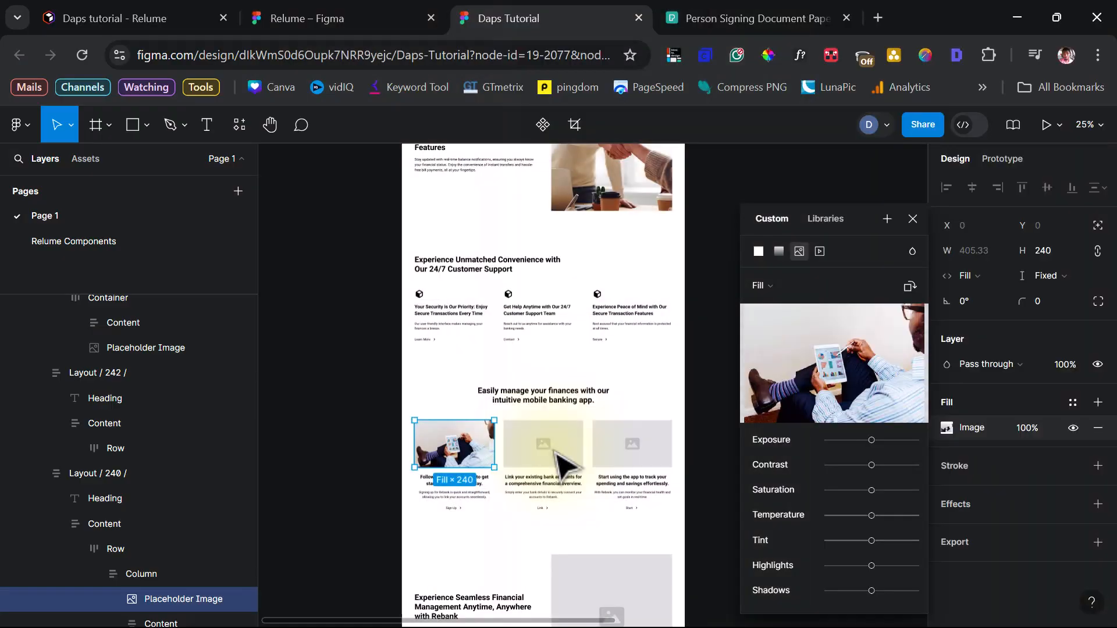
# - Fill the other two card placeholders with the same tablet photo and the "Experience Seamless Financial Management" placeholder with the close-up handshake photo
pyautogui.click(558, 459)
pyautogui.click(555, 456)
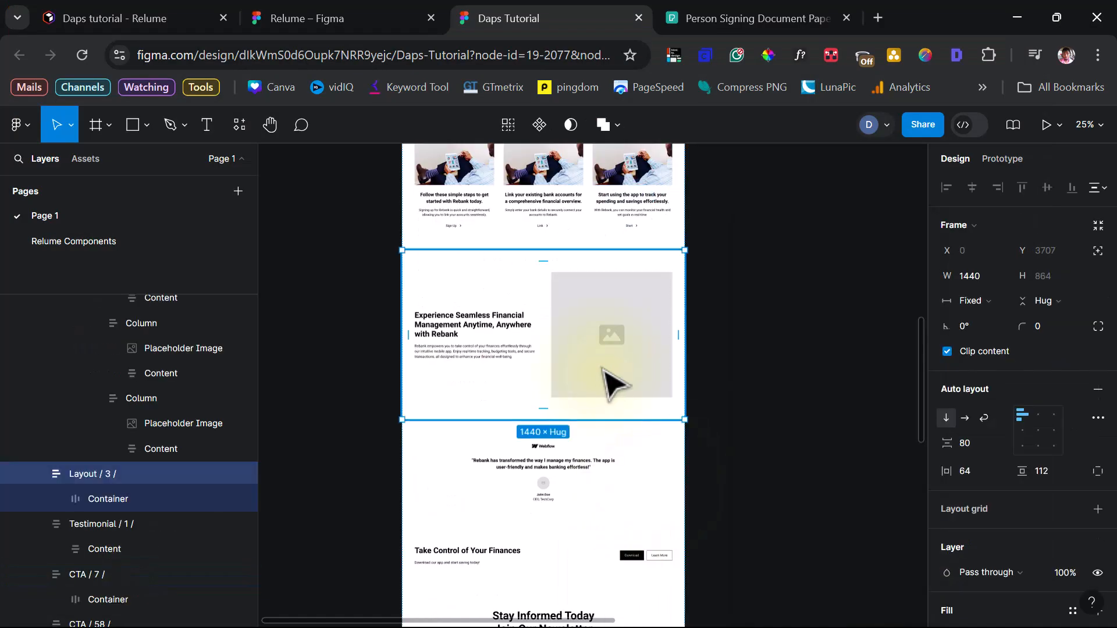
pyautogui.click(611, 384)
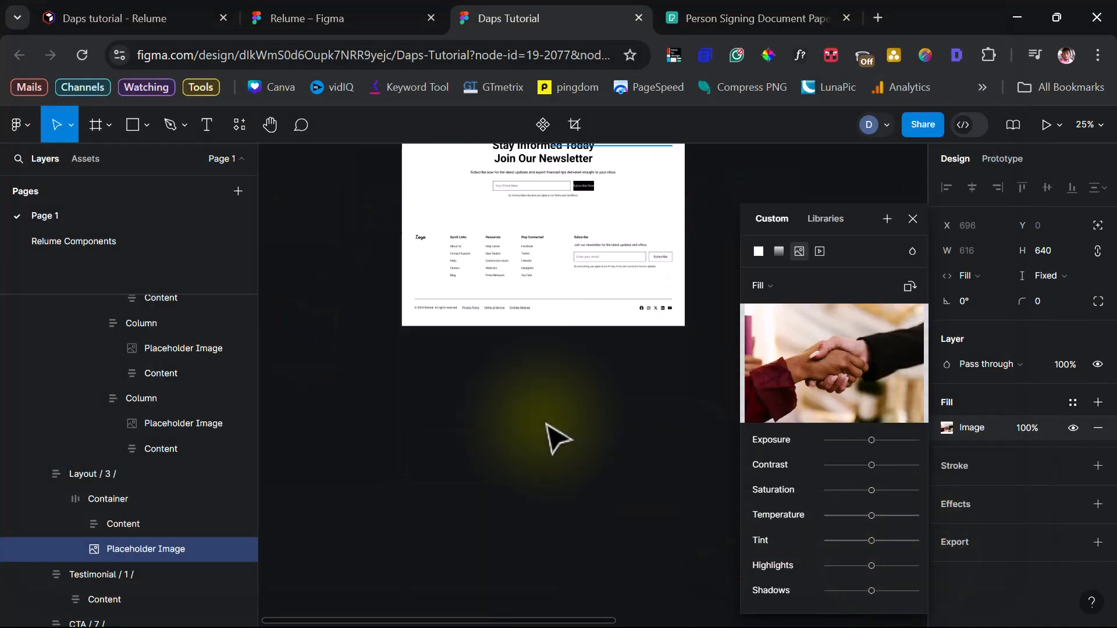
# - Replace the testimonial's avatar image with a portrait photo of a man in a suit from Downloads
pyautogui.scroll(5, 554, 436)
pyautogui.click(556, 314)
pyautogui.doubleClick(554, 306)
pyautogui.doubleClick(551, 311)
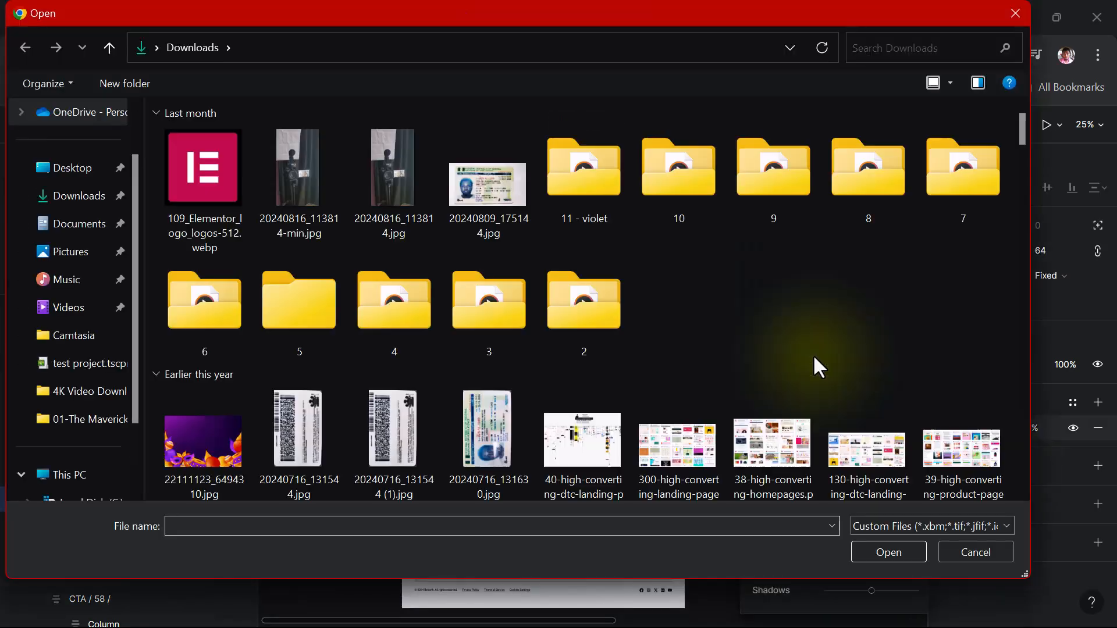
pyautogui.scroll(15, 597, 346)
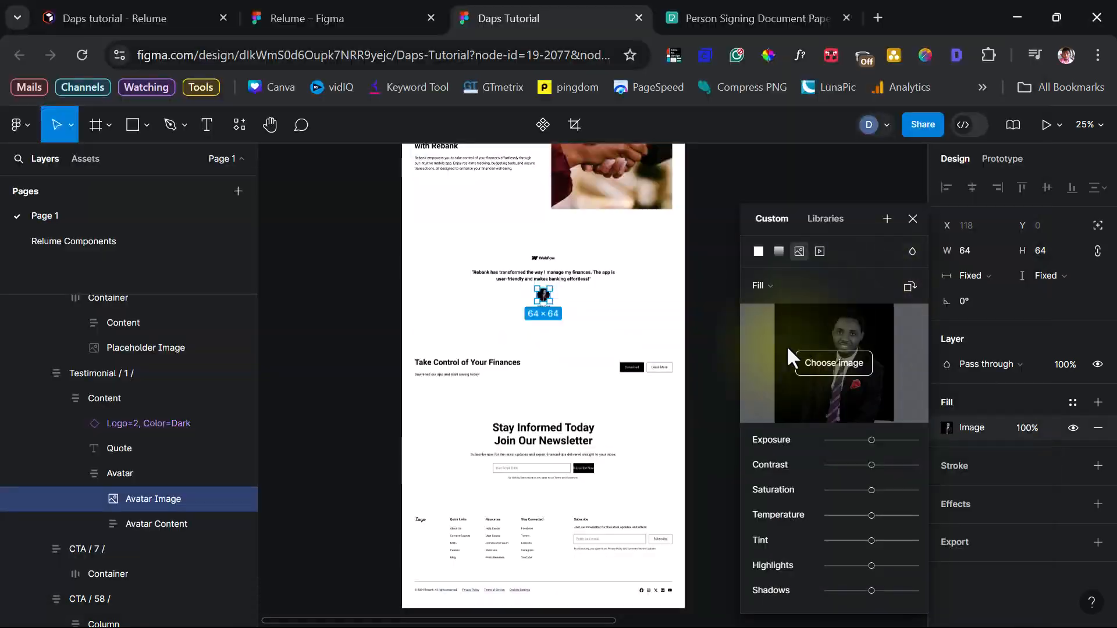
pyautogui.click(578, 398)
# - Review the filled images up to the hero section and launch the UiChemy - Convert Figma to Elementor plugin
pyautogui.scroll(15, 578, 399)
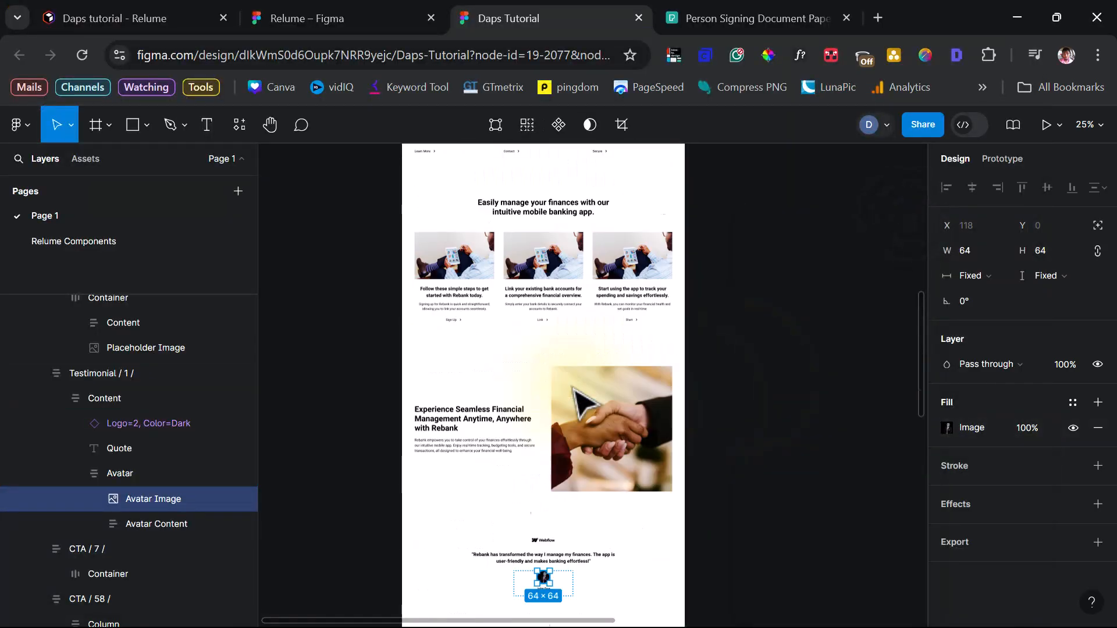
pyautogui.scroll(2, 576, 401)
pyautogui.scroll(-5, 582, 402)
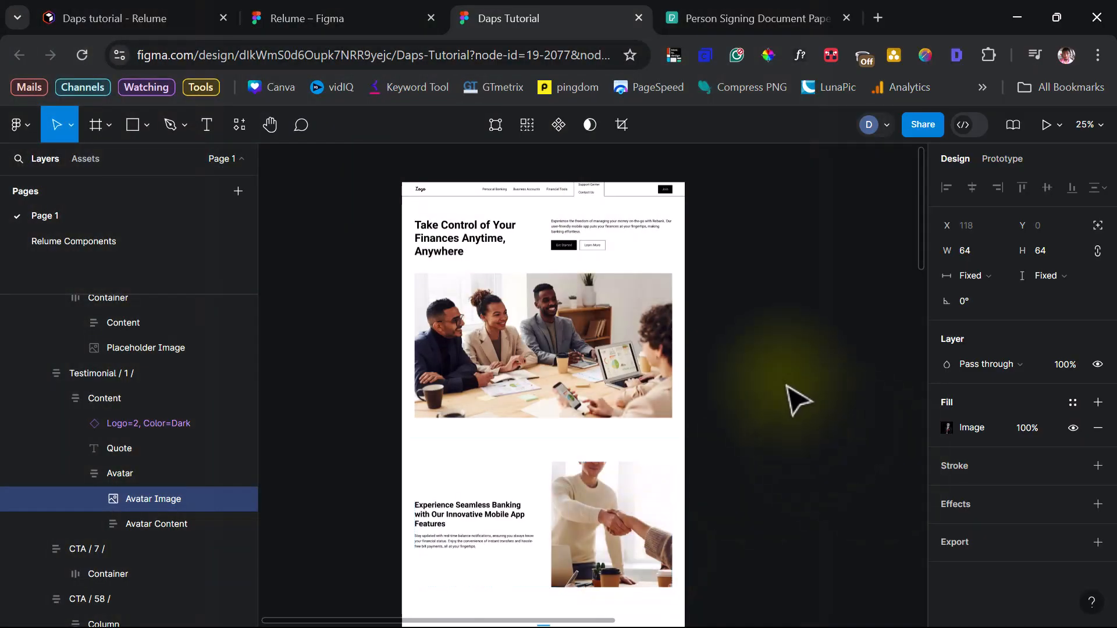
pyautogui.rightClick(742, 361)
pyautogui.moveTo(799, 493)
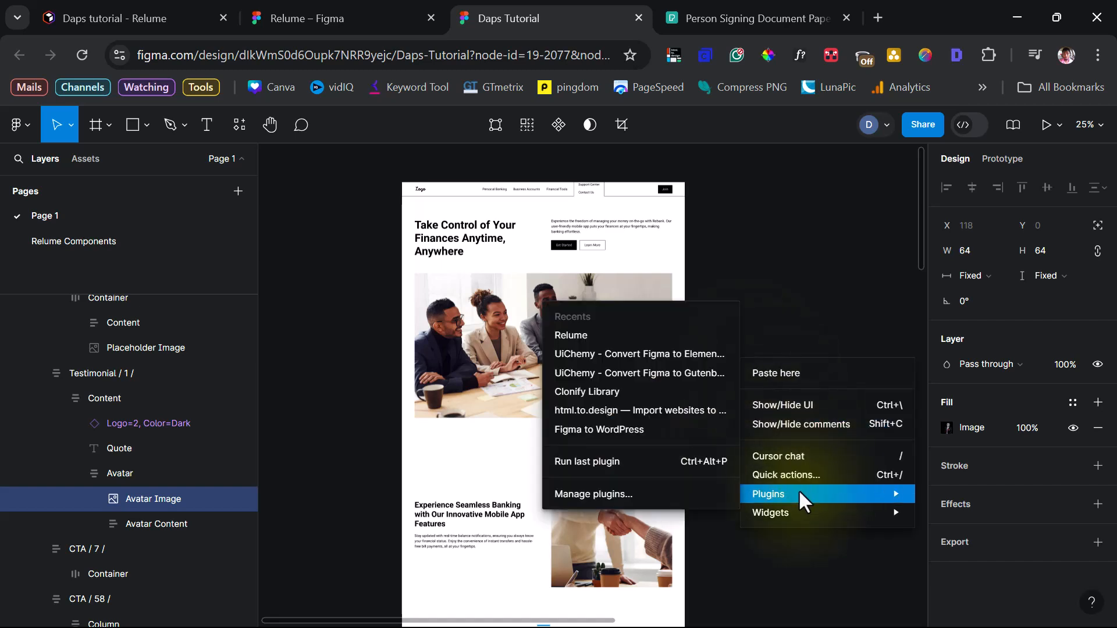
pyautogui.click(592, 355)
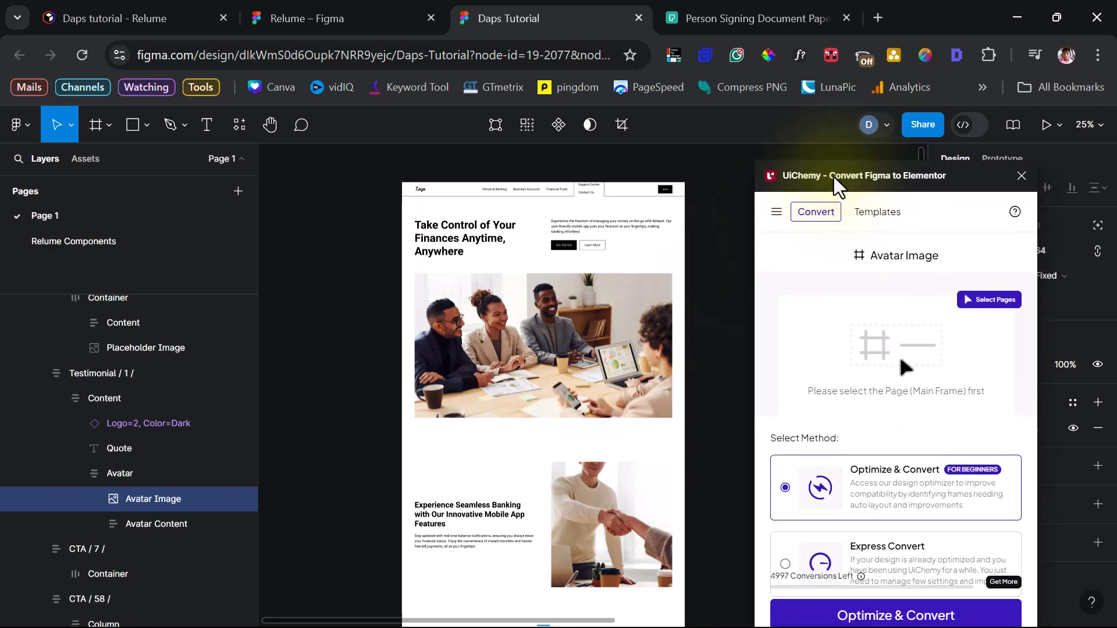
# - Collapse the Home Web frame's layers and select the whole frame as the page for the UiChemy plugin
pyautogui.scroll(5, 96, 431)
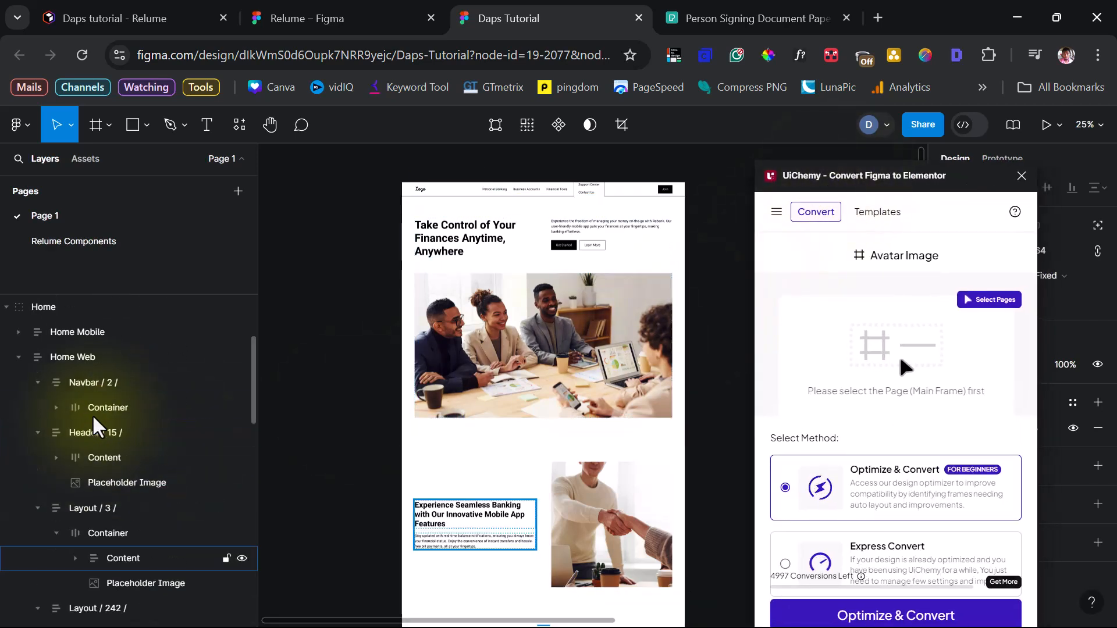
pyautogui.click(18, 358)
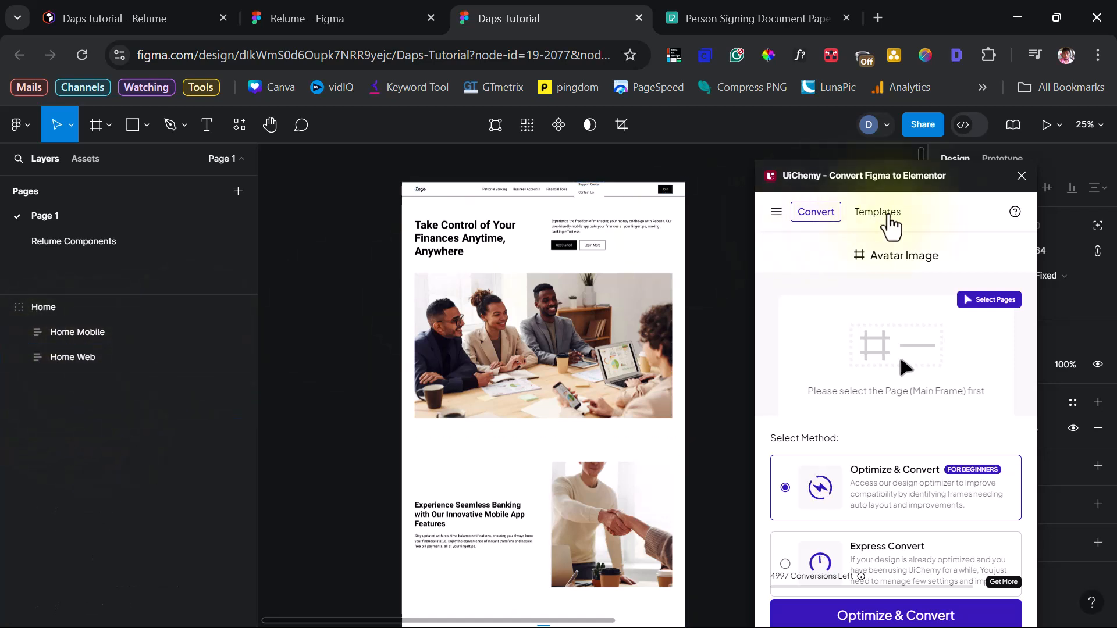
pyautogui.click(81, 360)
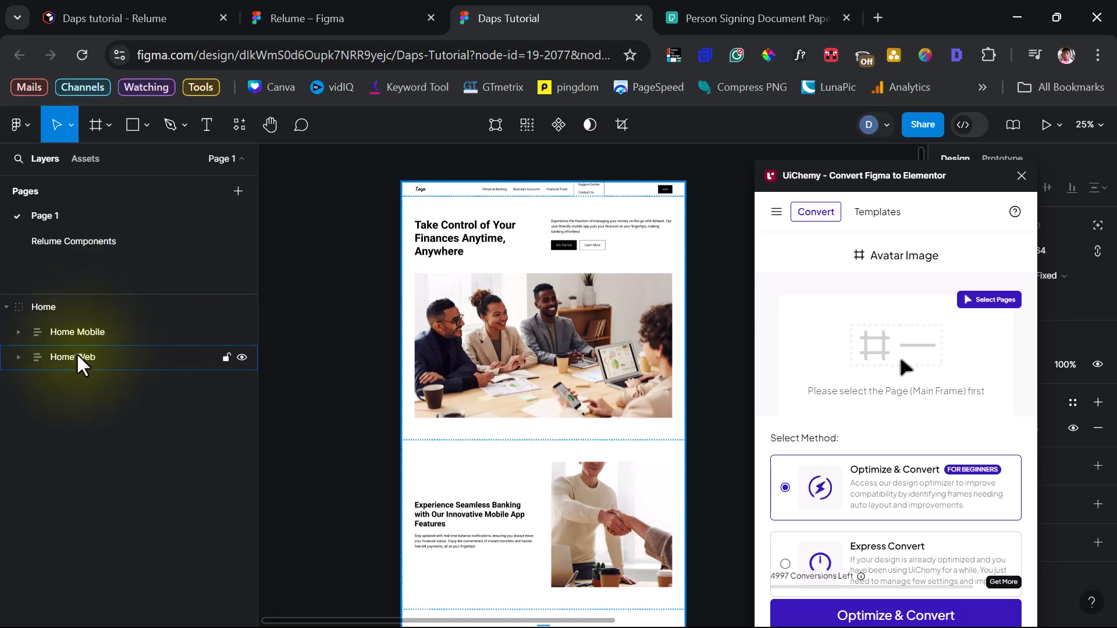
pyautogui.click(79, 359)
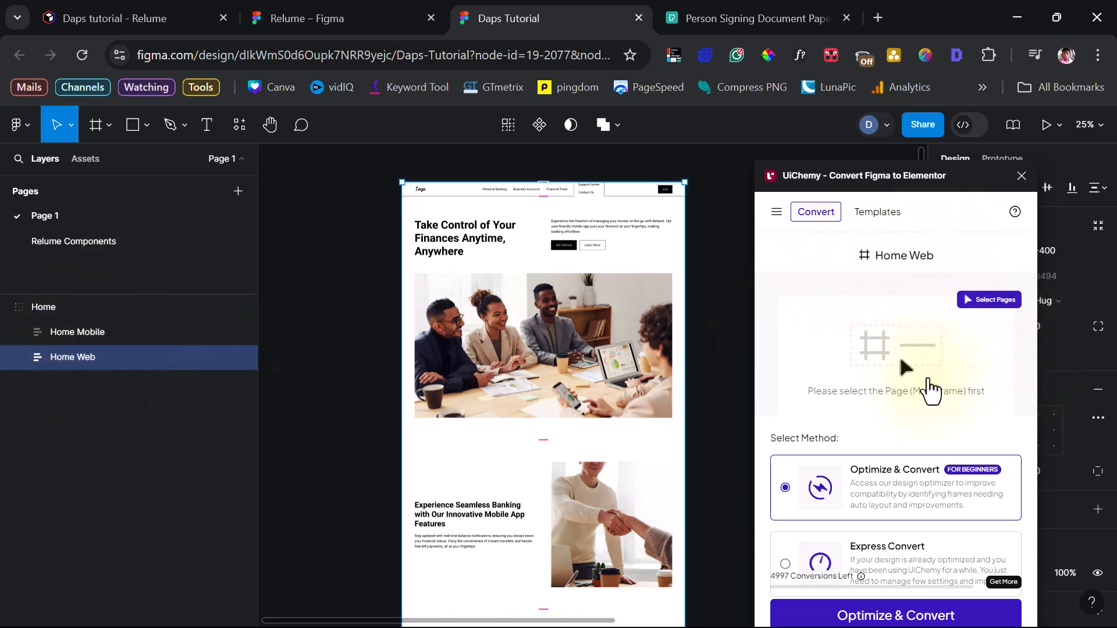
# - Try to run Optimize & Convert on the Home Web frame, and return to the method selection
pyautogui.click(918, 615)
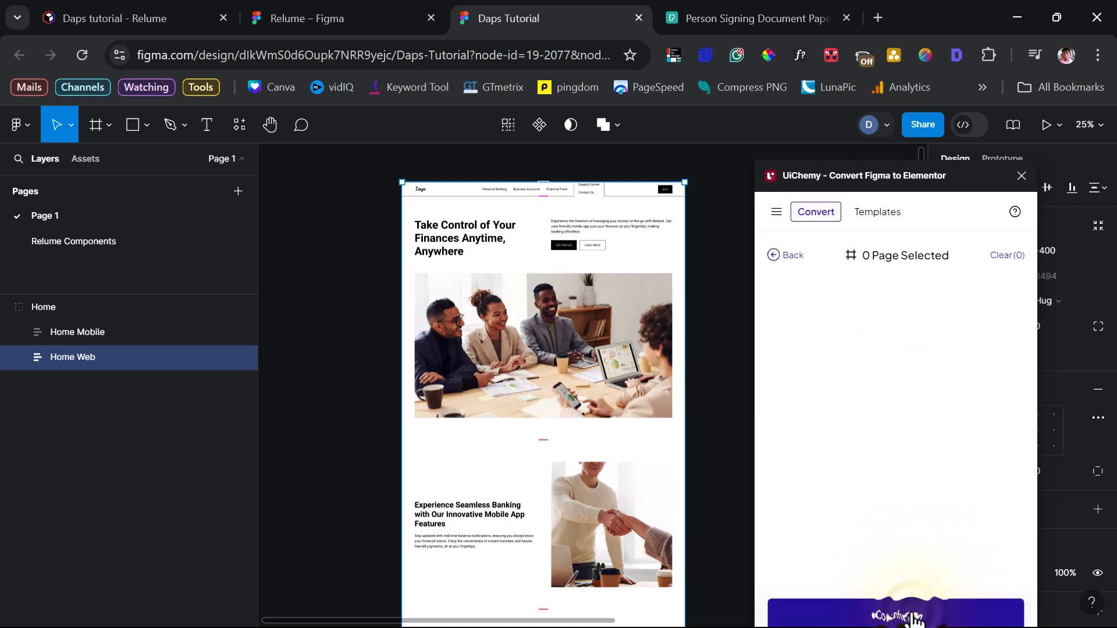
pyautogui.click(780, 257)
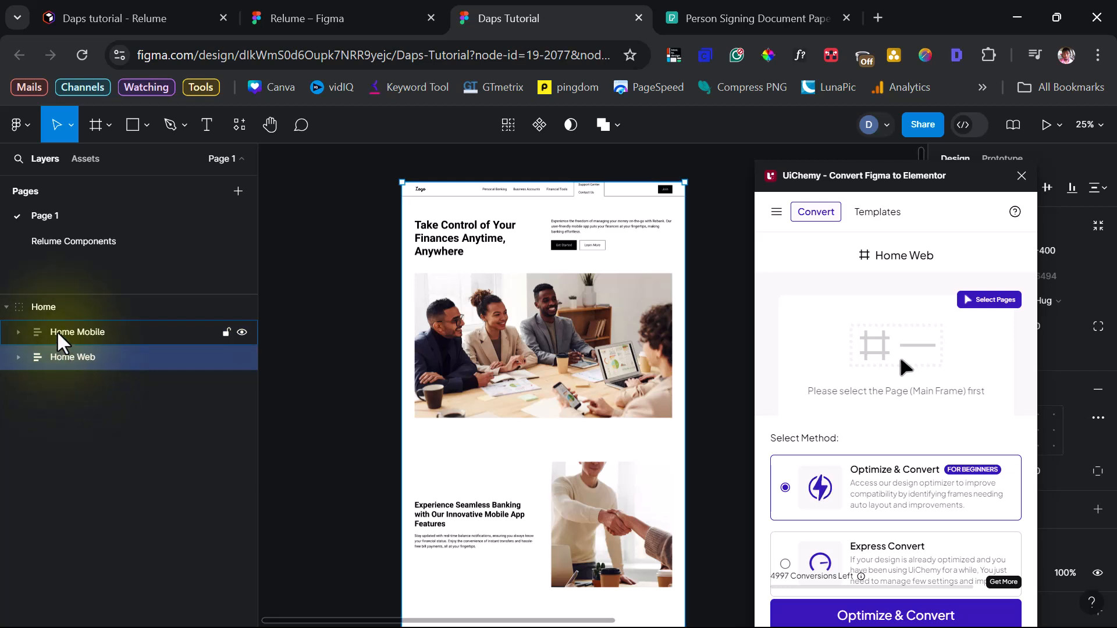
# - Move the Home Web frame out of the Home section and confirm it as the selected page for Optimize & Convert
pyautogui.click(63, 363)
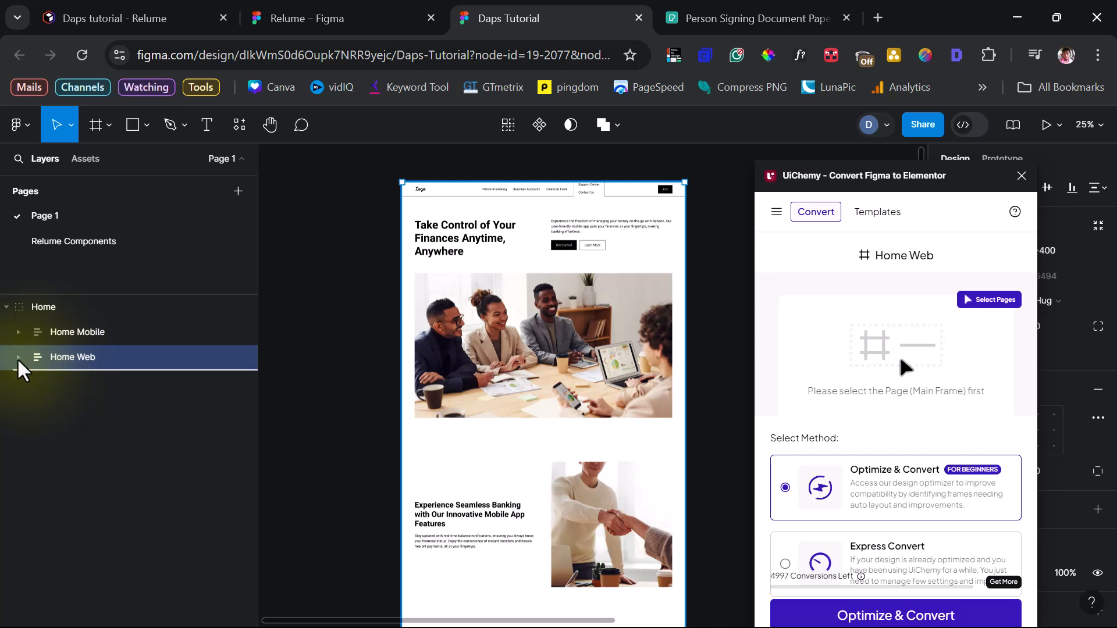
pyautogui.moveTo(2, 361); pyautogui.dragTo(2, 361)
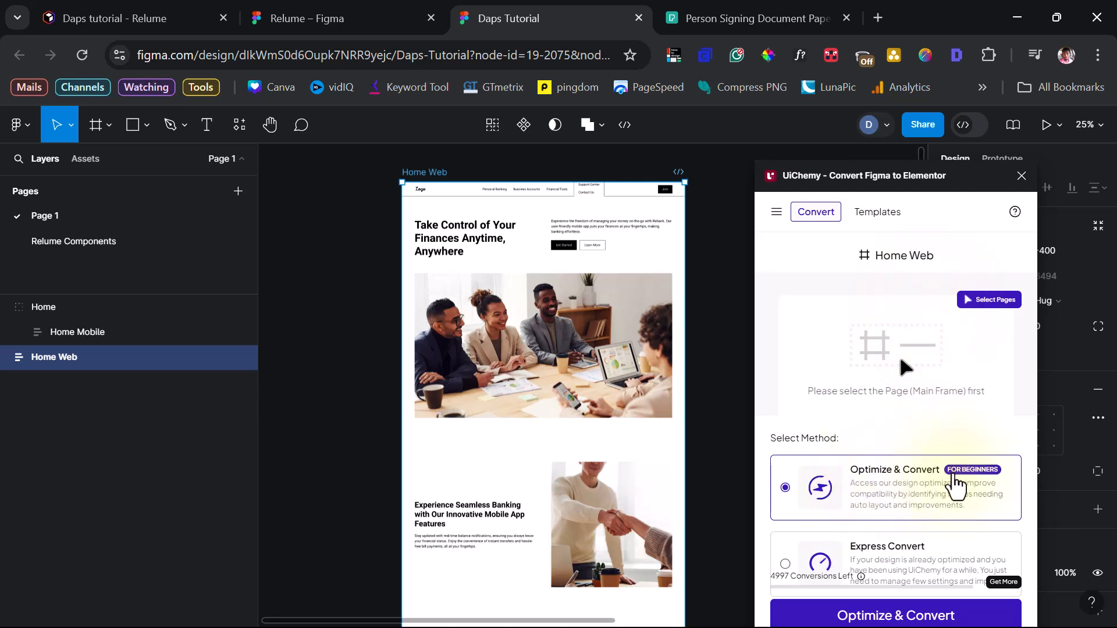
pyautogui.click(926, 616)
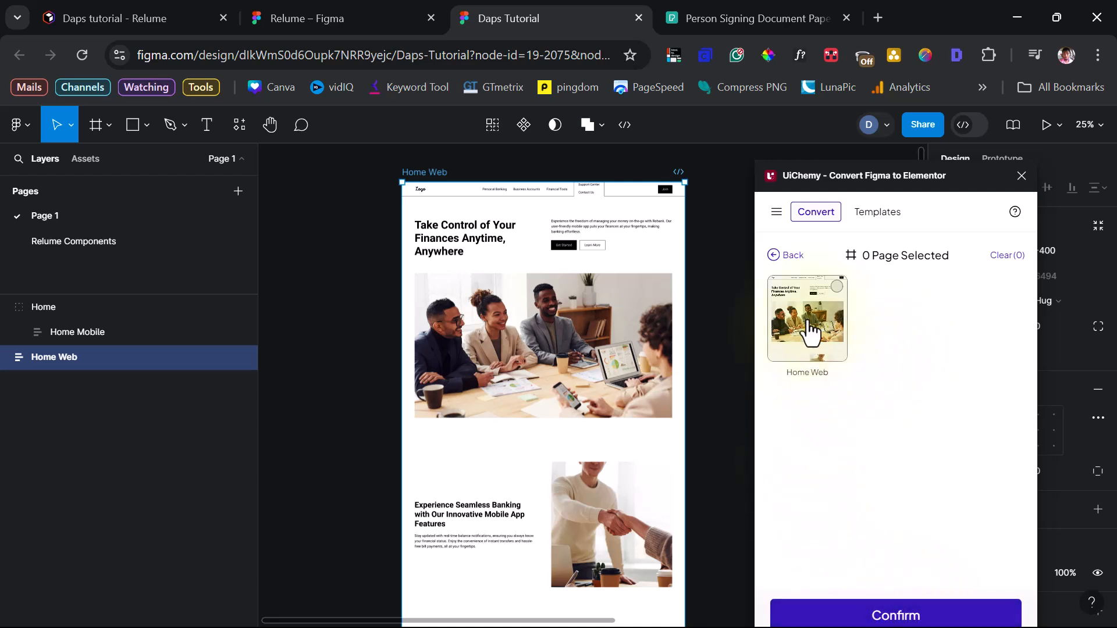
pyautogui.click(836, 288)
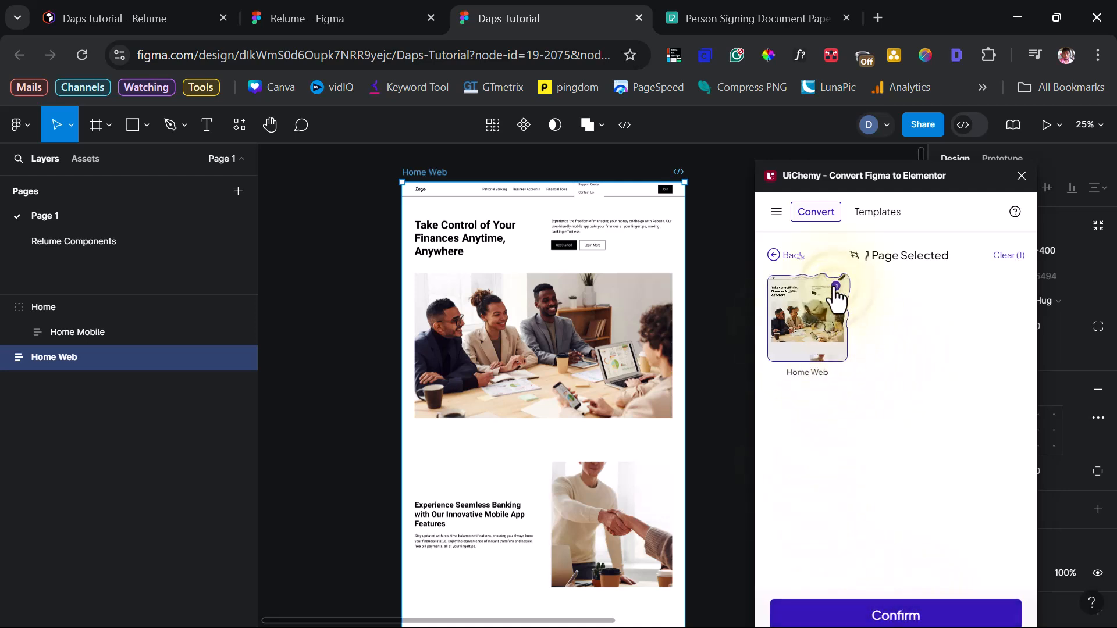
pyautogui.click(937, 616)
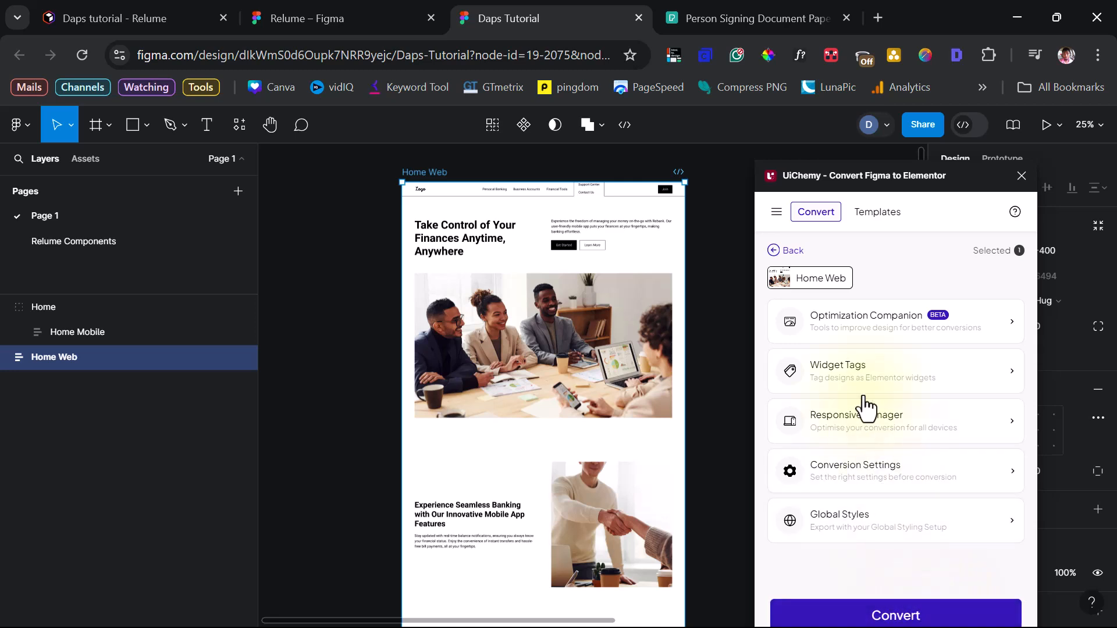
# - Open the Optimization Companion and, under Lock Multi Layer Media, locate and fix the Content item holding the navbar logo
pyautogui.click(852, 329)
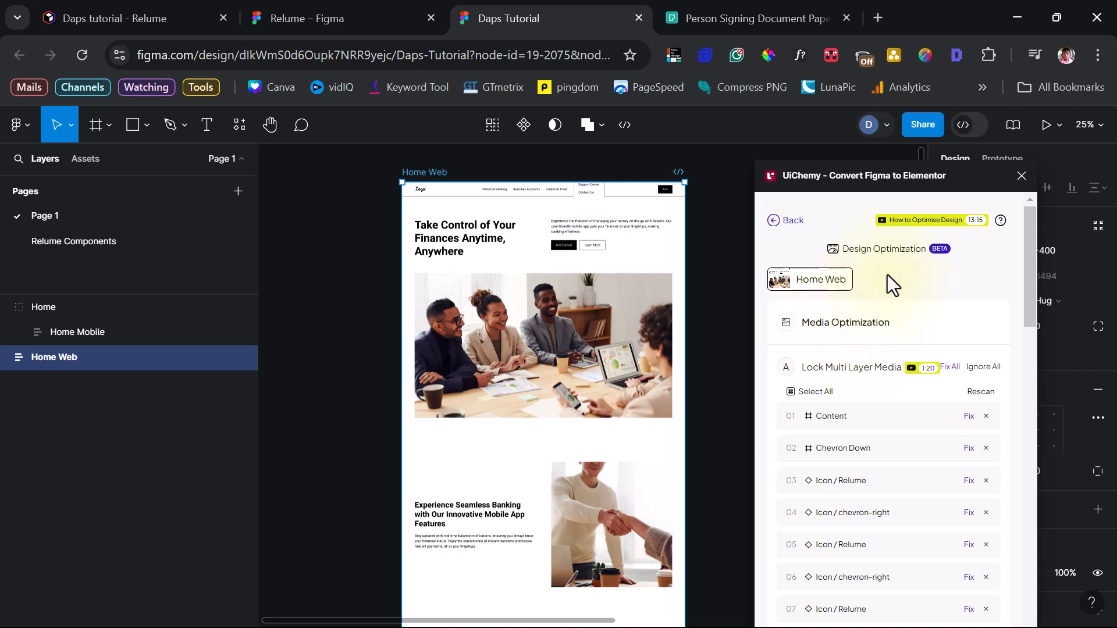
pyautogui.scroll(-2, 888, 276)
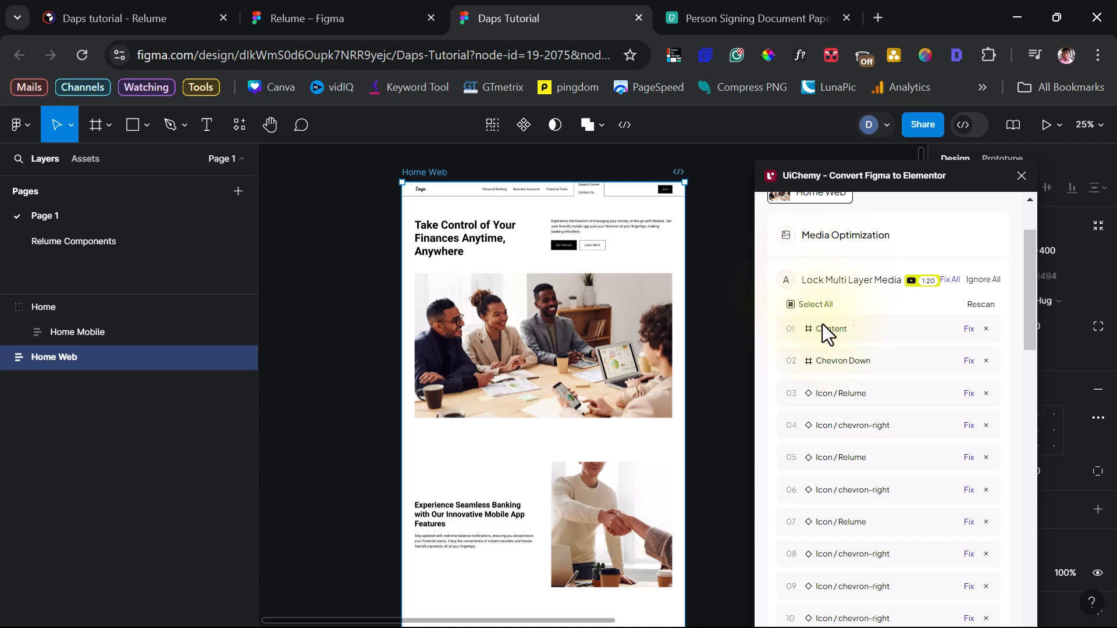
pyautogui.scroll(-2, 870, 367)
pyautogui.scroll(2, 870, 373)
pyautogui.click(854, 328)
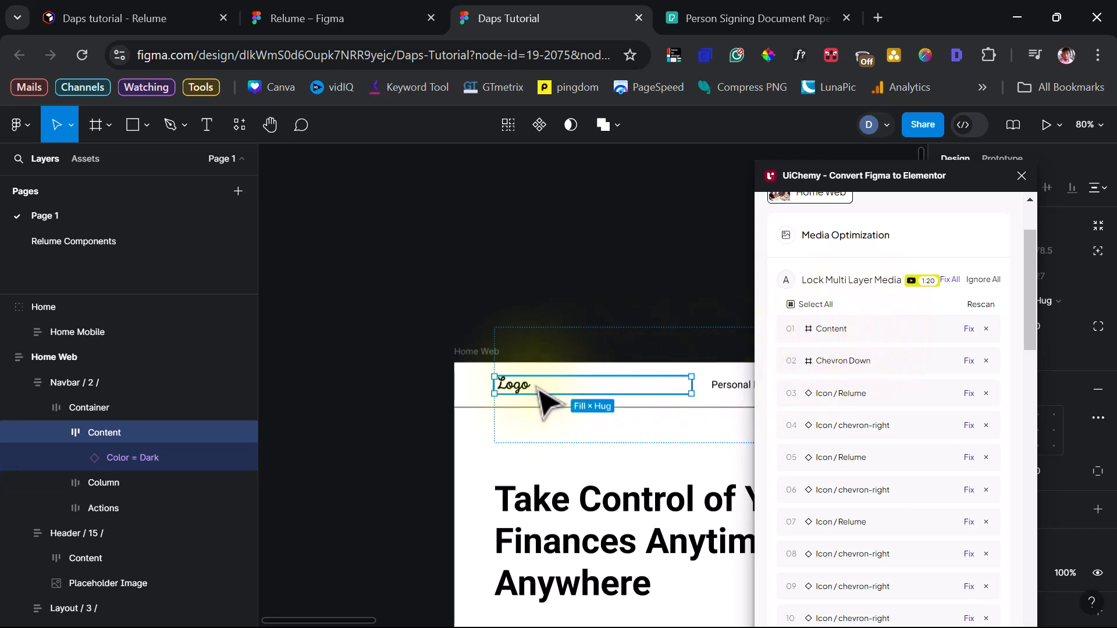
pyautogui.click(967, 329)
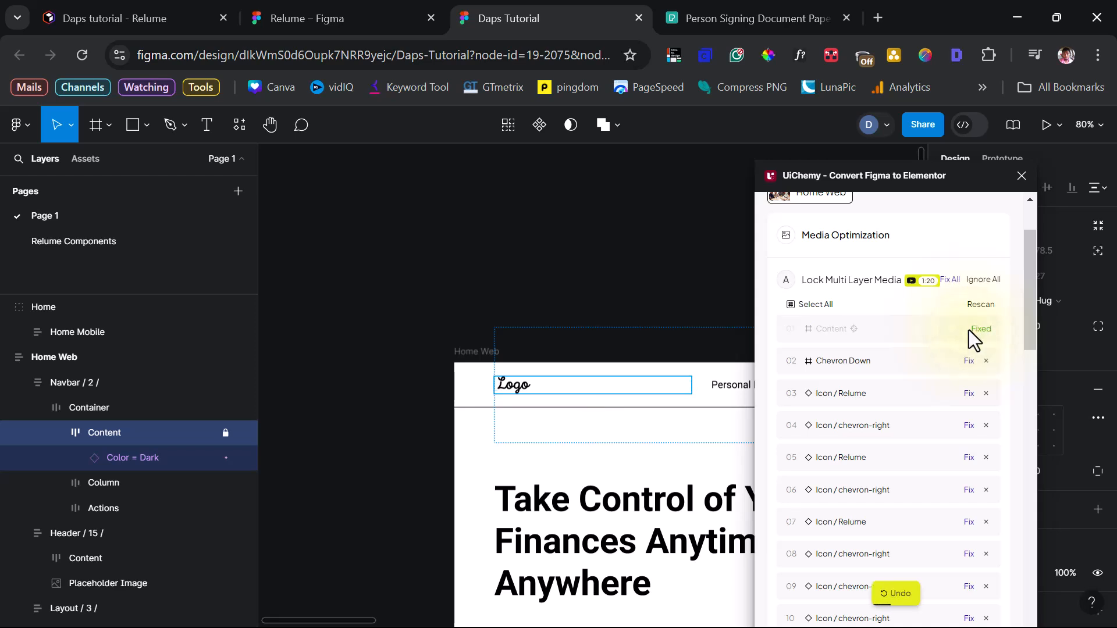
pyautogui.click(225, 432)
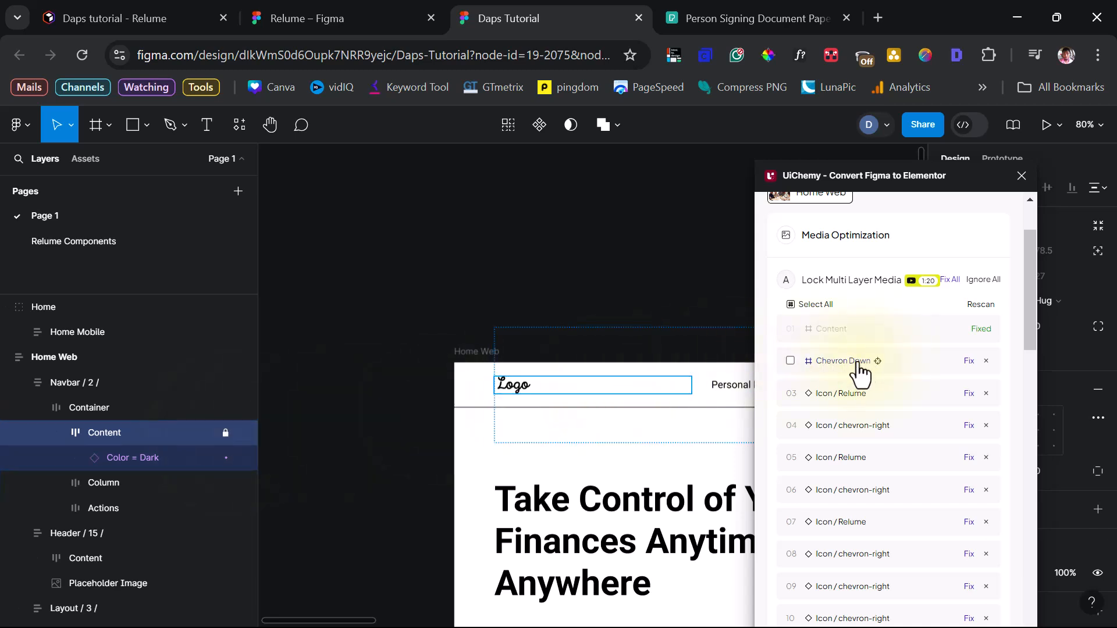
# - Locate and fix the Chevron Down item and the first Icon / Relume item under Lock Multi Layer Media
pyautogui.click(878, 362)
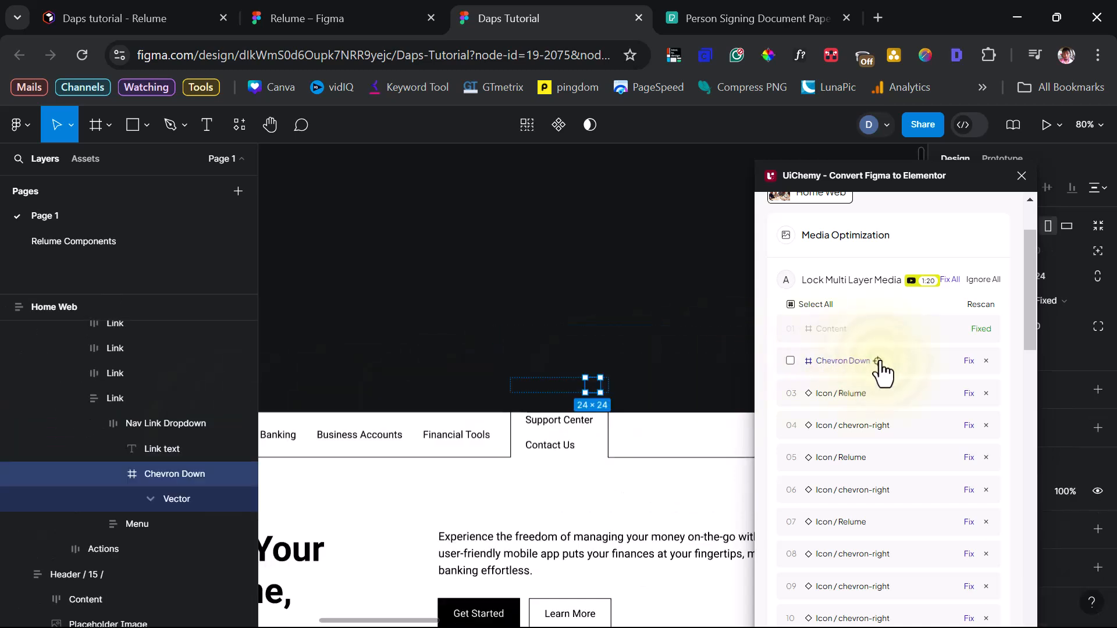
pyautogui.click(967, 362)
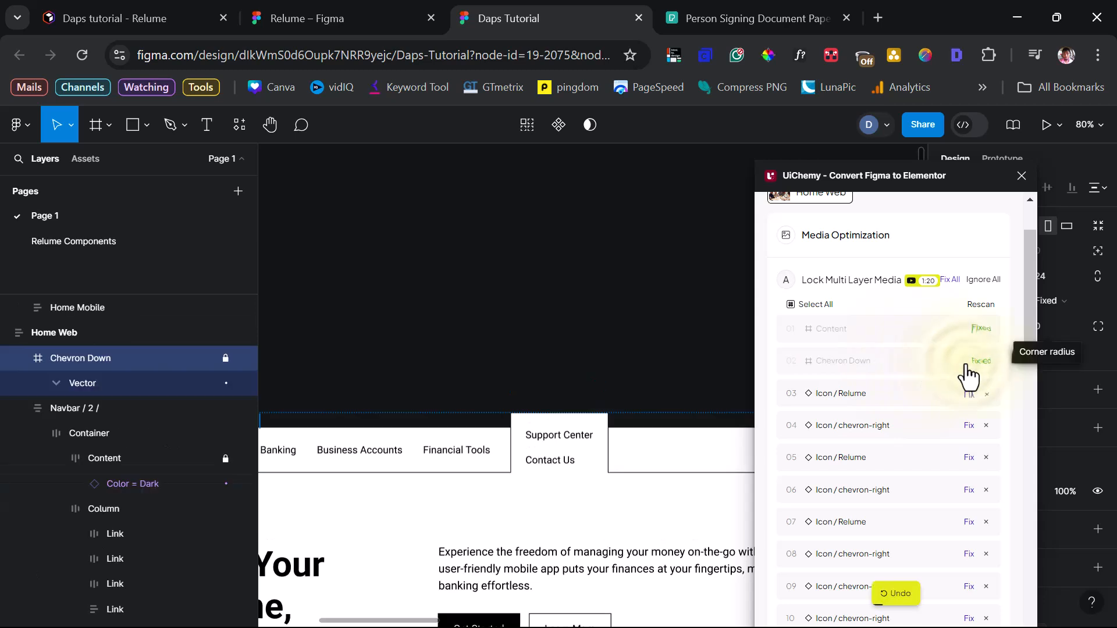
pyautogui.click(872, 394)
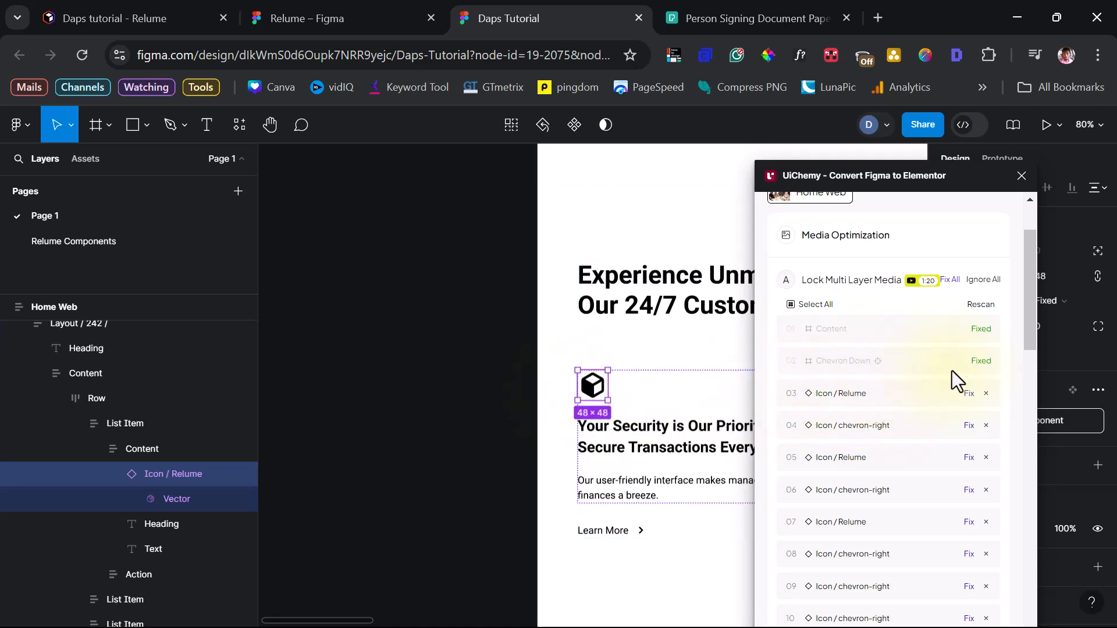
pyautogui.click(967, 394)
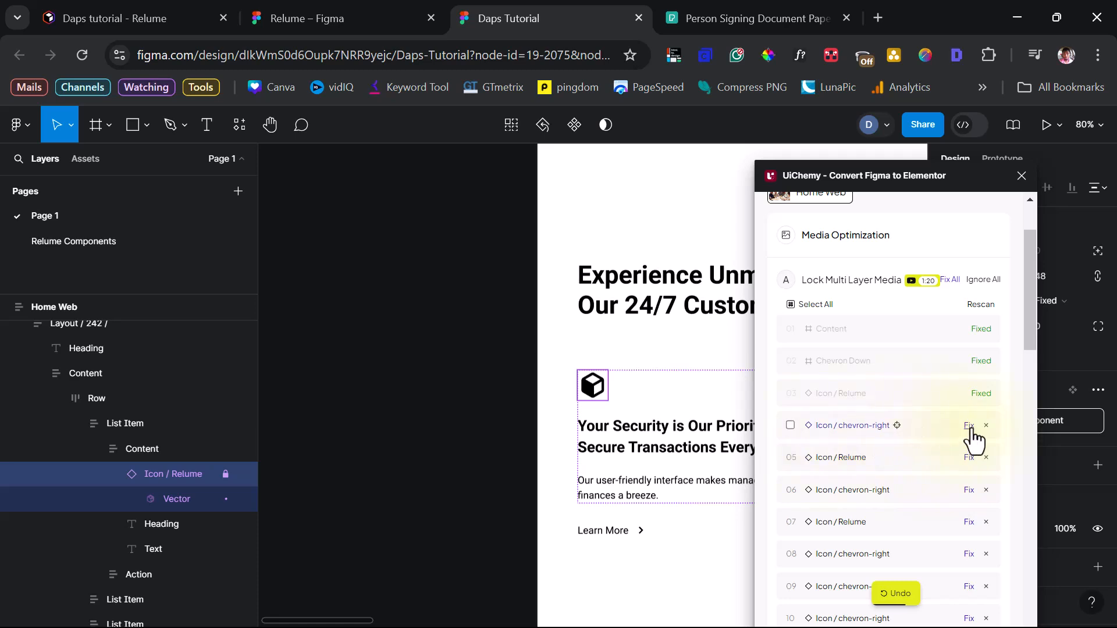
# - Locate the Icon / chevron-right item of the Learn More link and ignore it in the Lock Multi Layer Media list
pyautogui.click(897, 425)
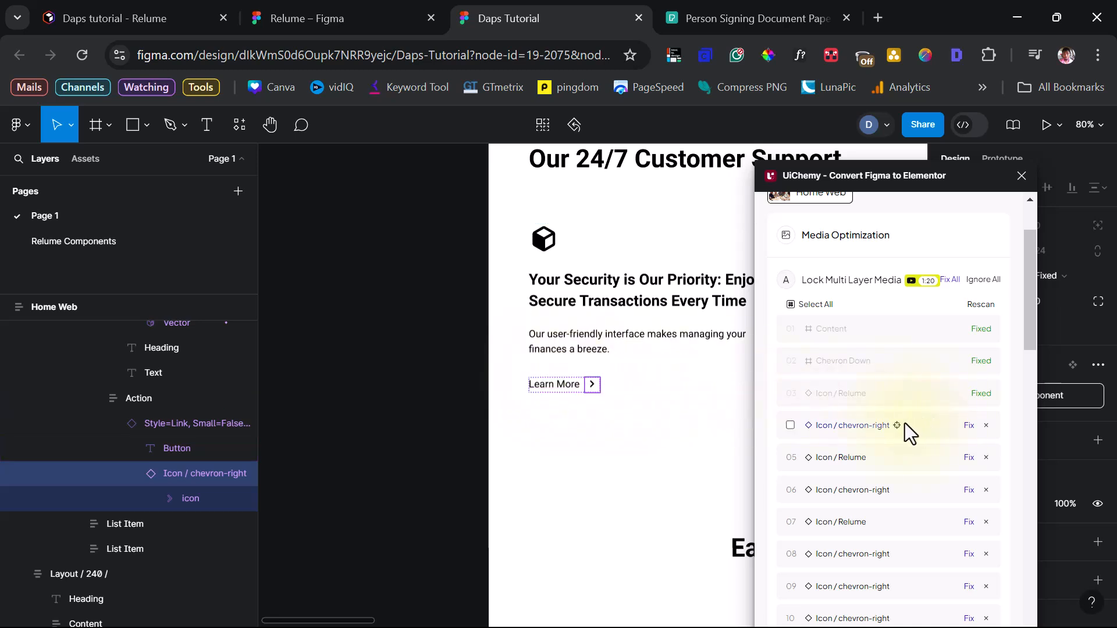
pyautogui.click(790, 425)
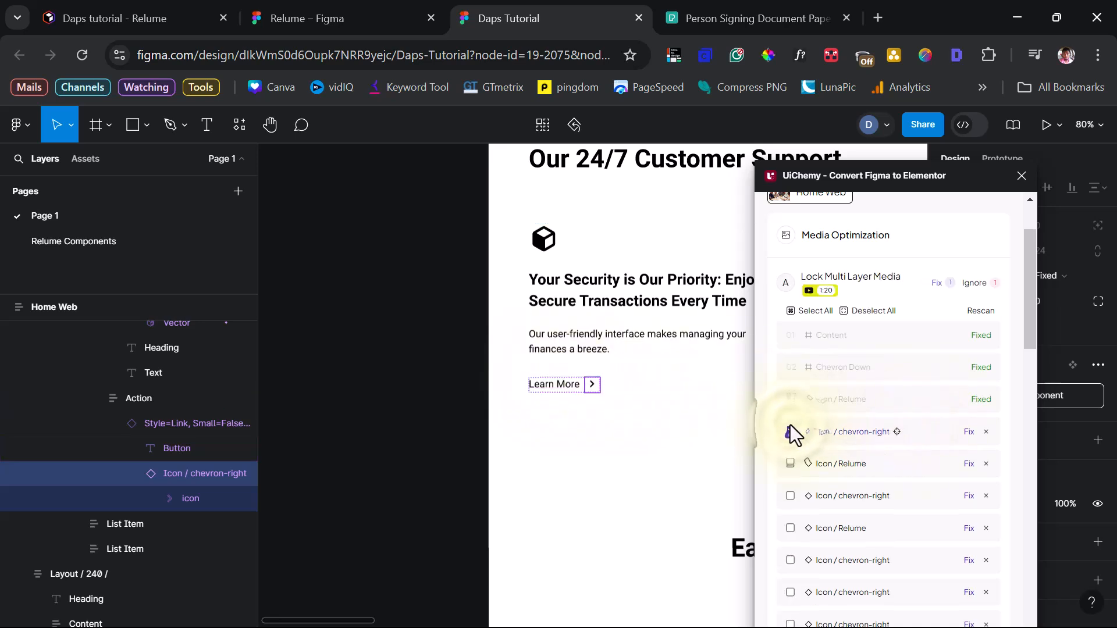
pyautogui.click(975, 284)
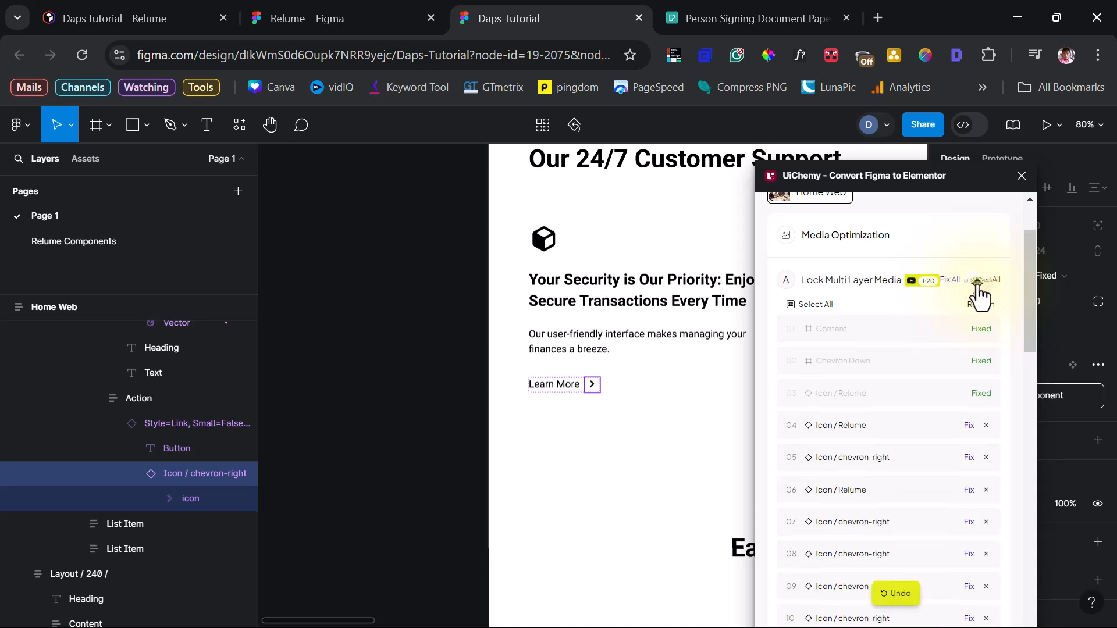
# - Fix the two remaining Icon / Relume items and mark the Contact link's Icon / chevron-right item
pyautogui.click(873, 426)
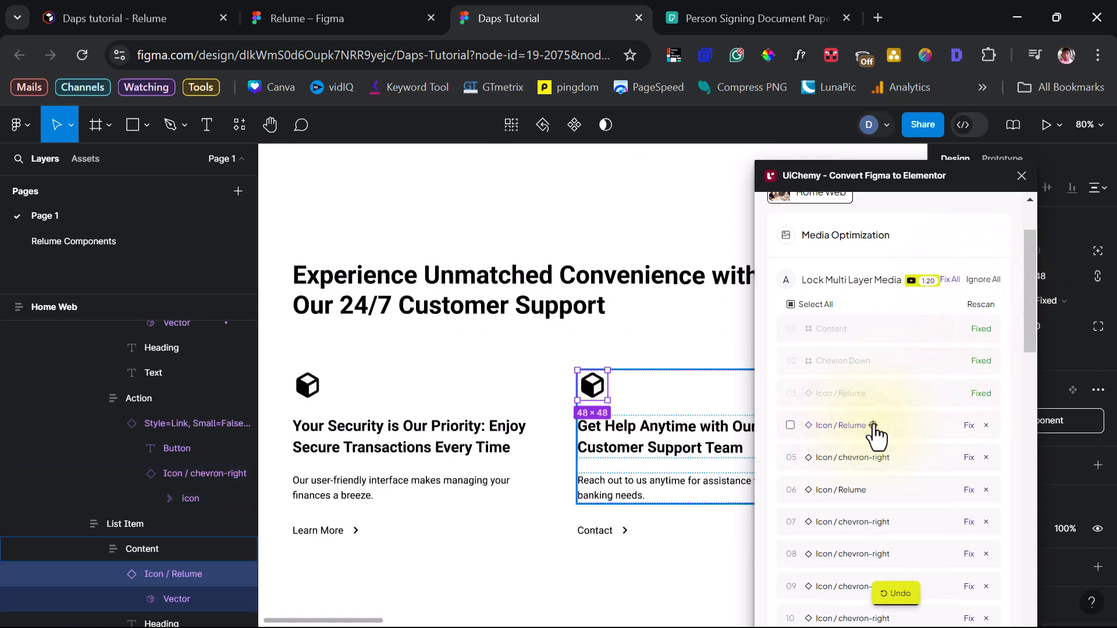
pyautogui.click(969, 425)
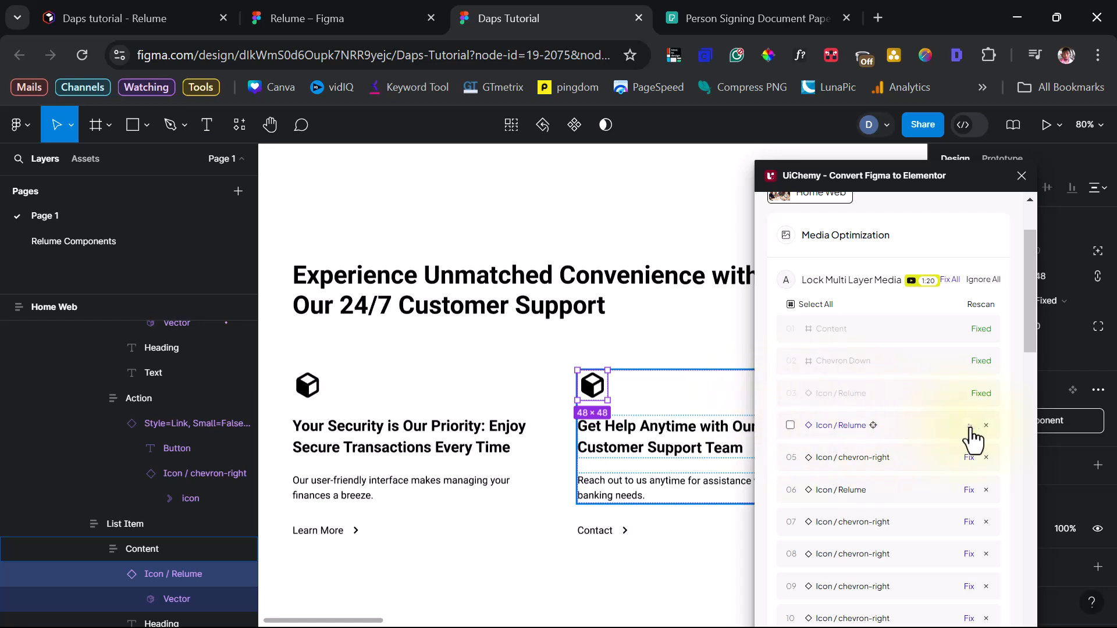
pyautogui.click(897, 458)
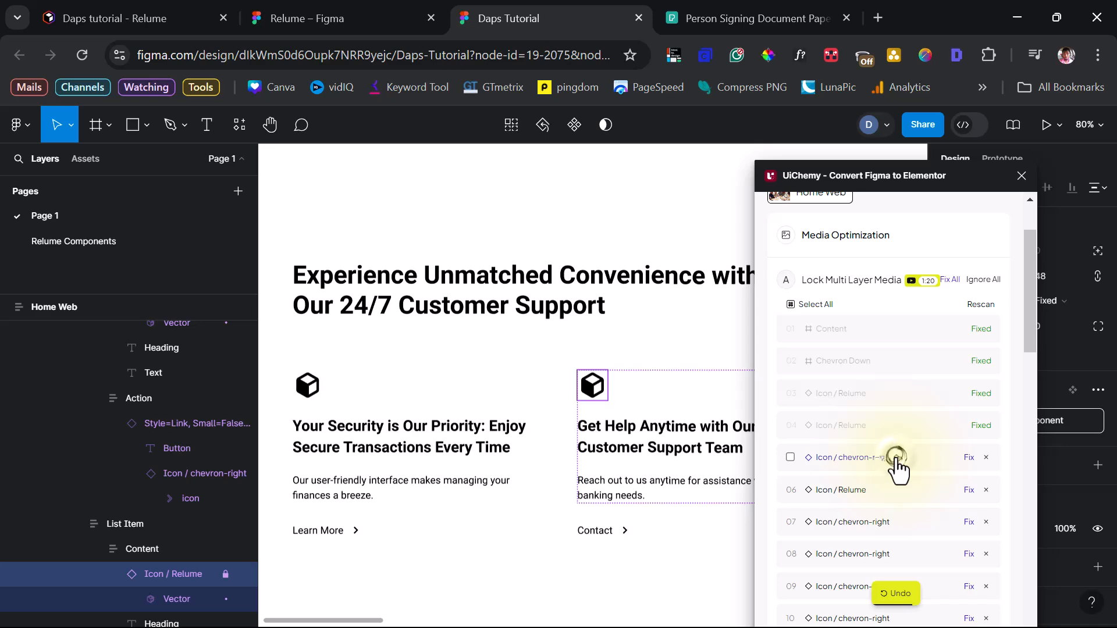
pyautogui.click(790, 457)
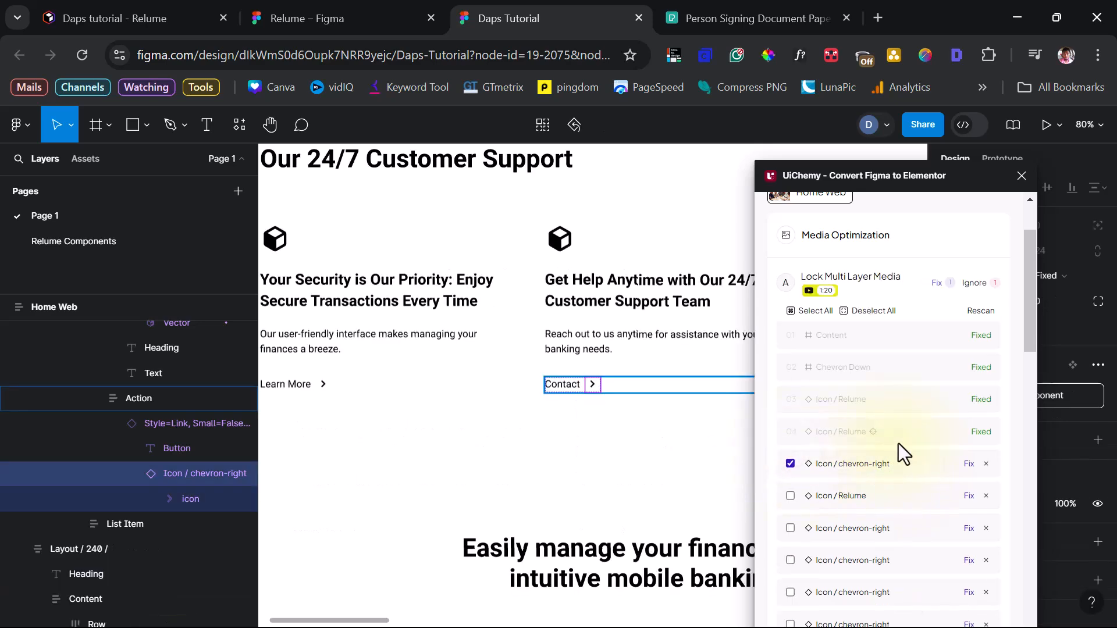
pyautogui.scroll(-3, 899, 444)
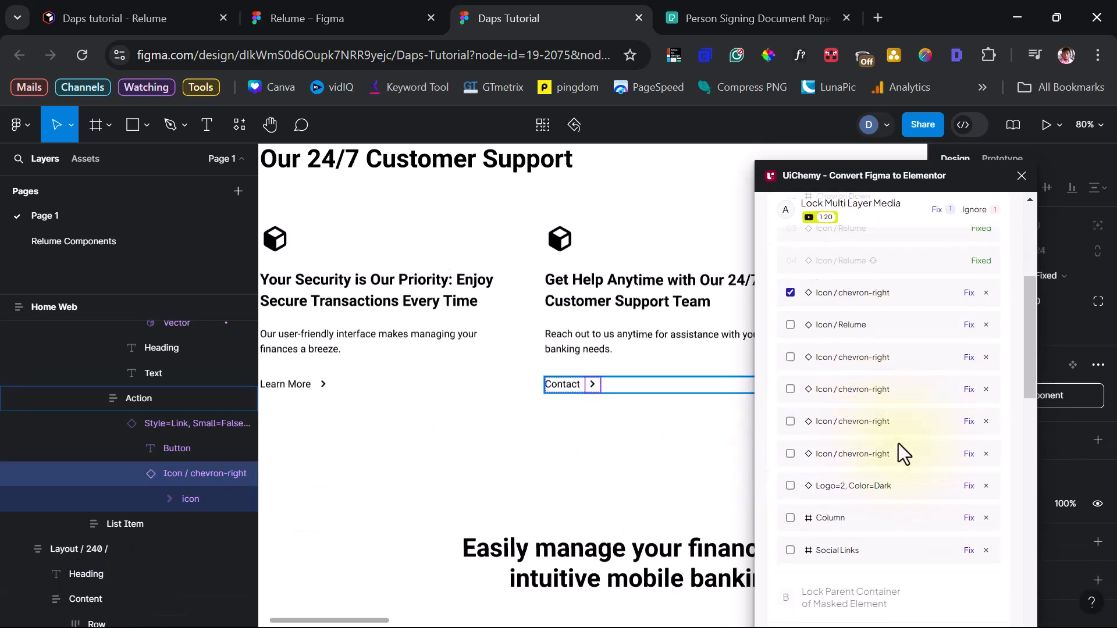
pyautogui.click(873, 323)
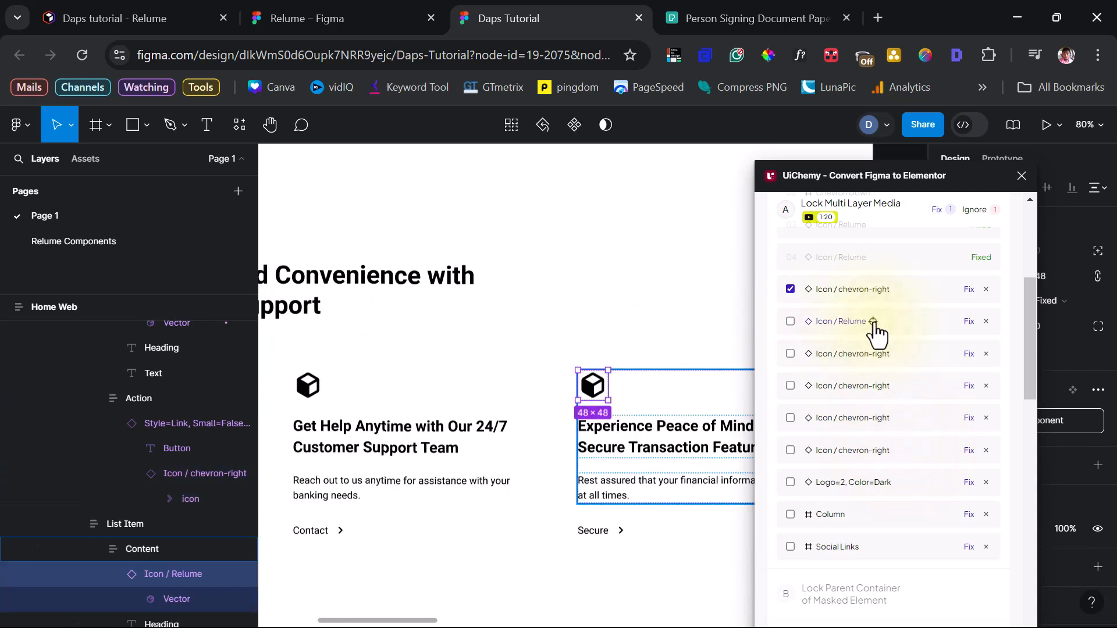
pyautogui.click(970, 323)
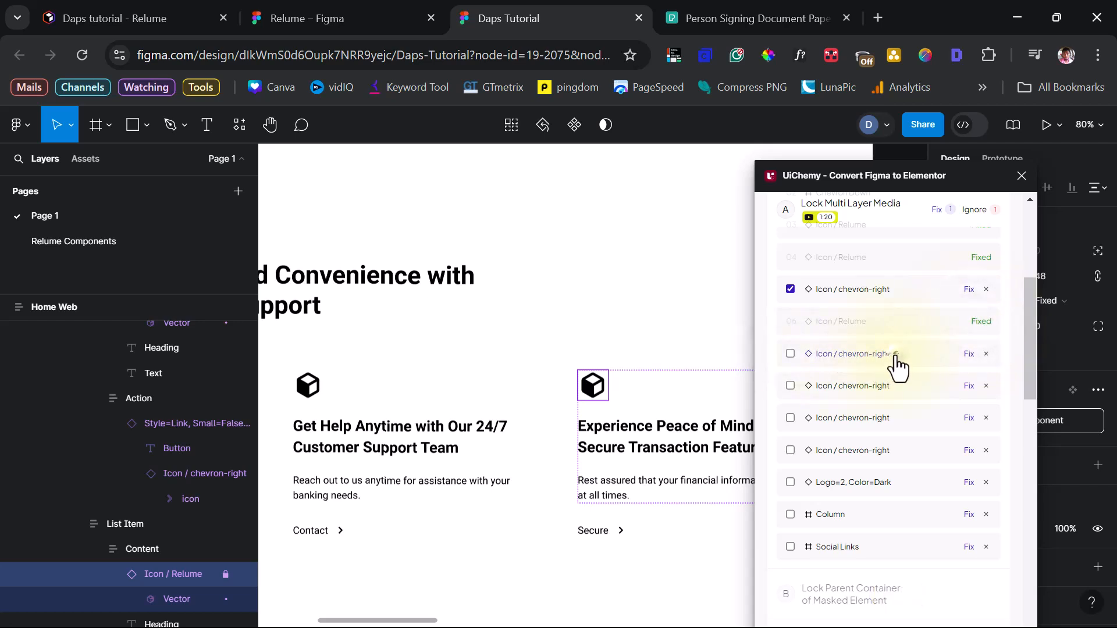
# - Mark the other four Icon / chevron-right items, starting with the Secure link's, and ignore all marked items
pyautogui.click(896, 355)
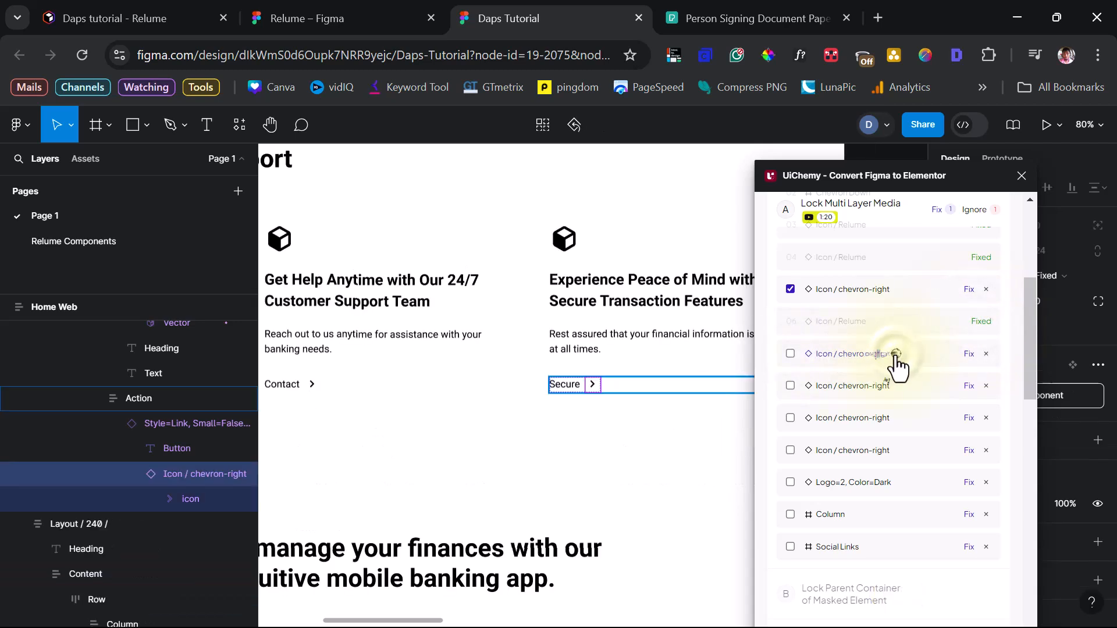
pyautogui.click(790, 354)
pyautogui.click(790, 451)
pyautogui.click(790, 418)
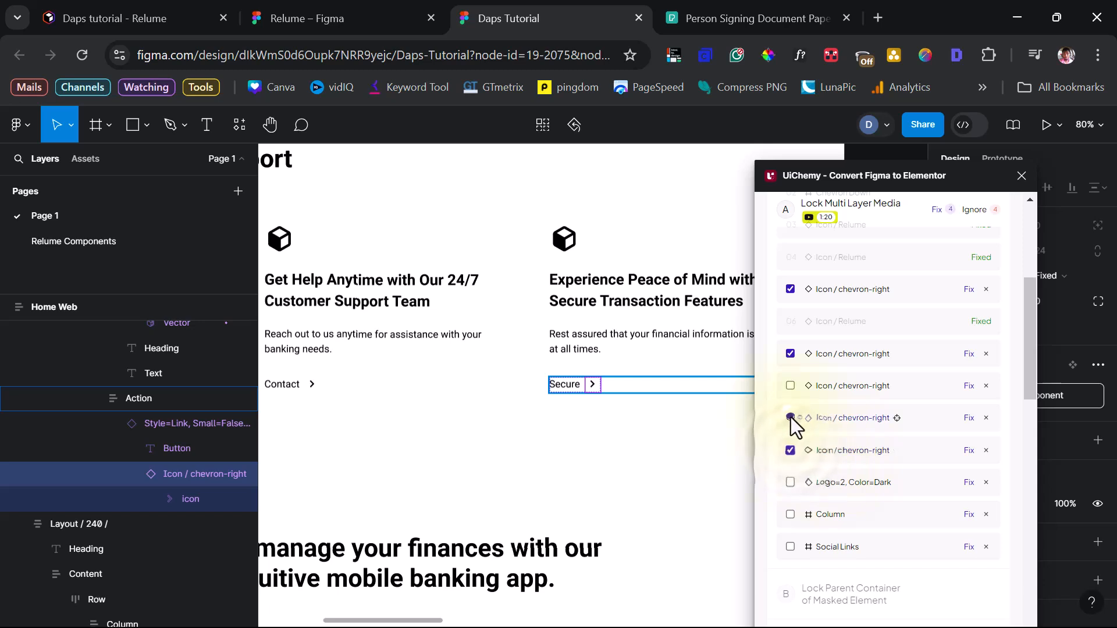
pyautogui.click(790, 386)
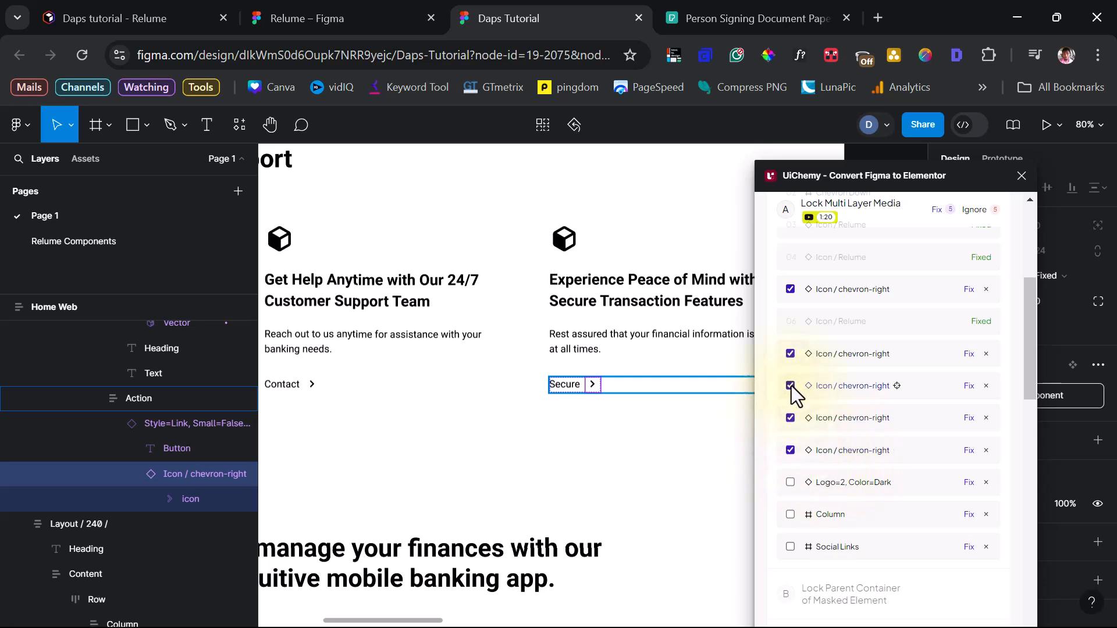
pyautogui.click(973, 210)
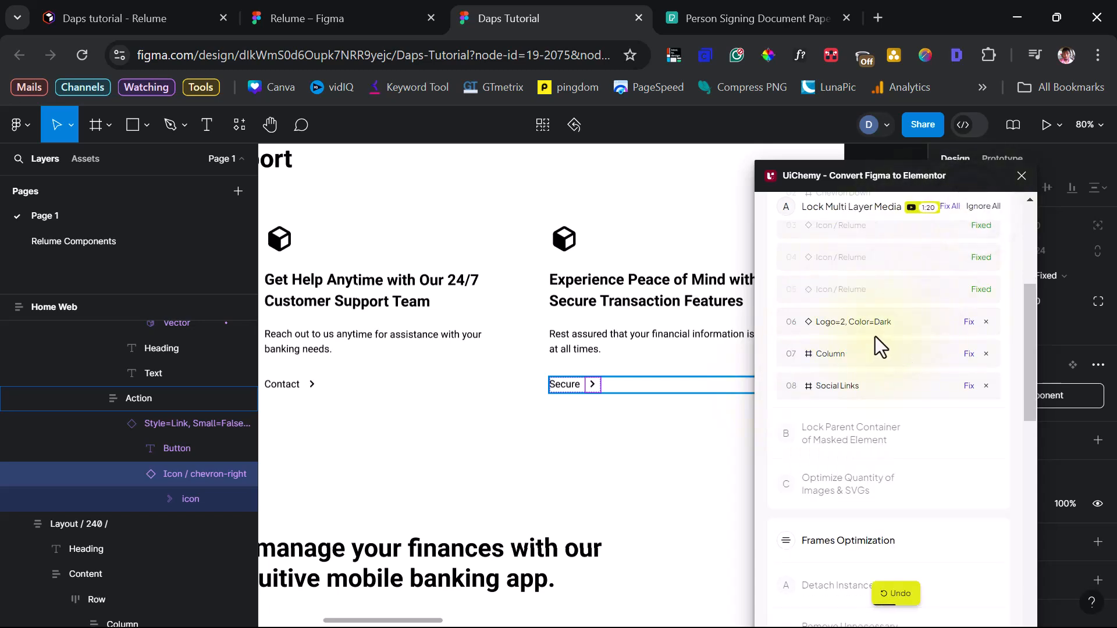
# - Fix the remaining Logo=2, Color=Dark, footer Column and Social Links items under Lock Multi Layer Media
pyautogui.click(969, 323)
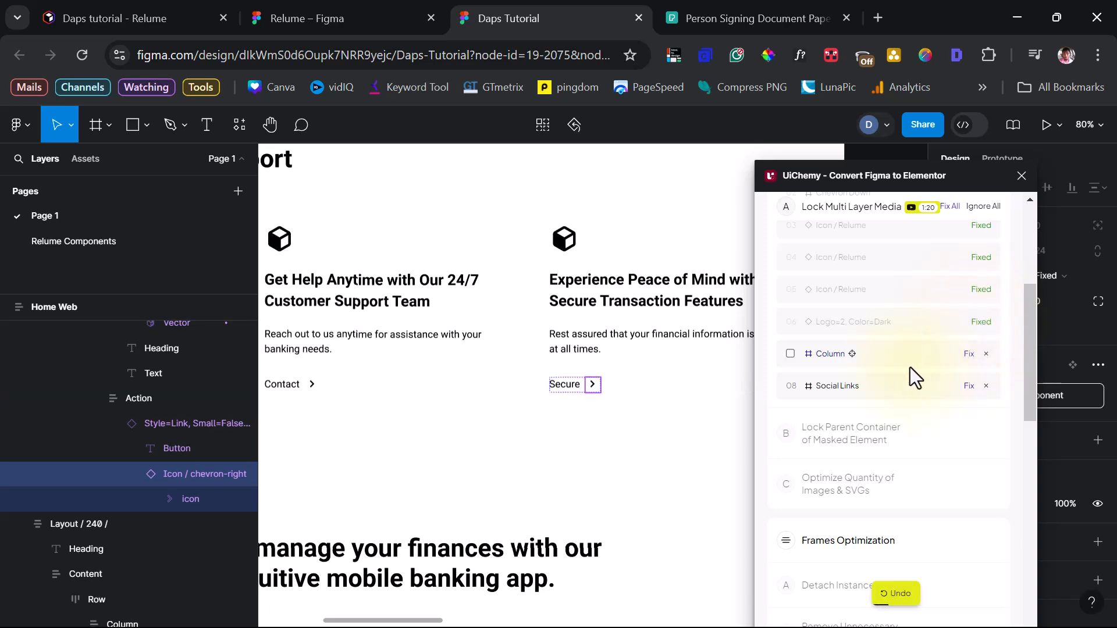
pyautogui.click(851, 354)
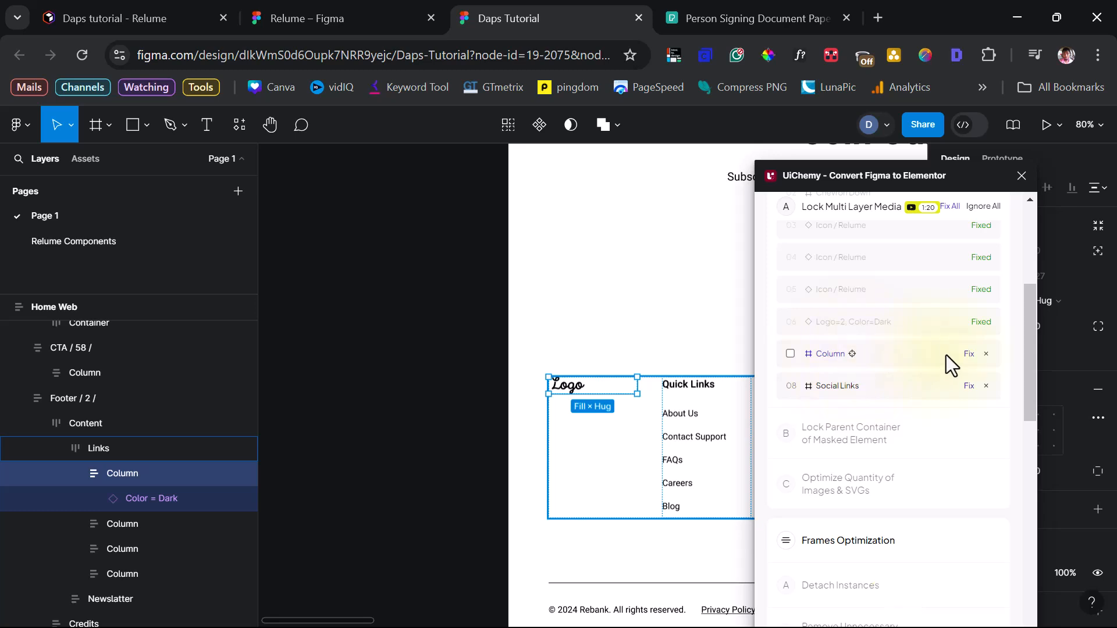
pyautogui.click(967, 353)
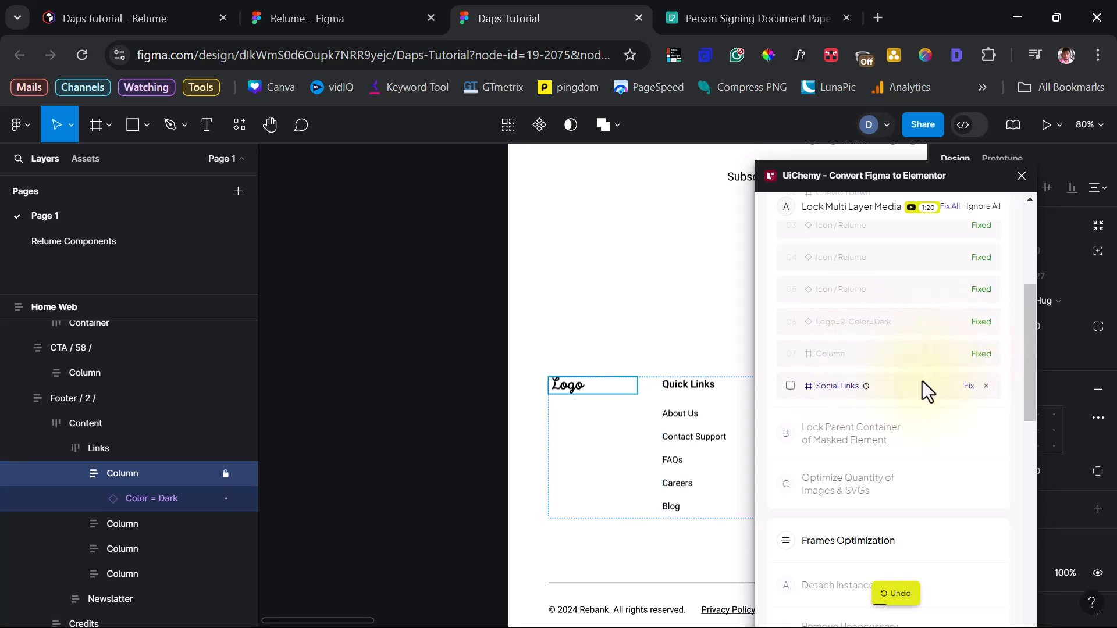
pyautogui.click(969, 386)
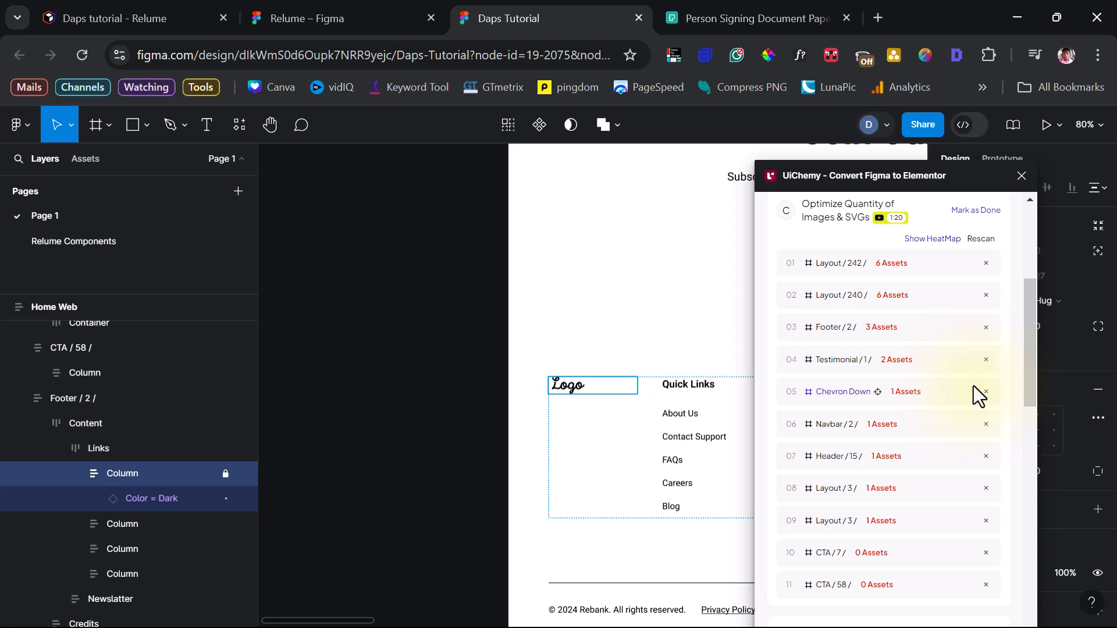
# - Show the heatmap for Optimize Quantity of Images & SVGs and examine the highlighted assets, with the plugin window moved aside
pyautogui.click(917, 239)
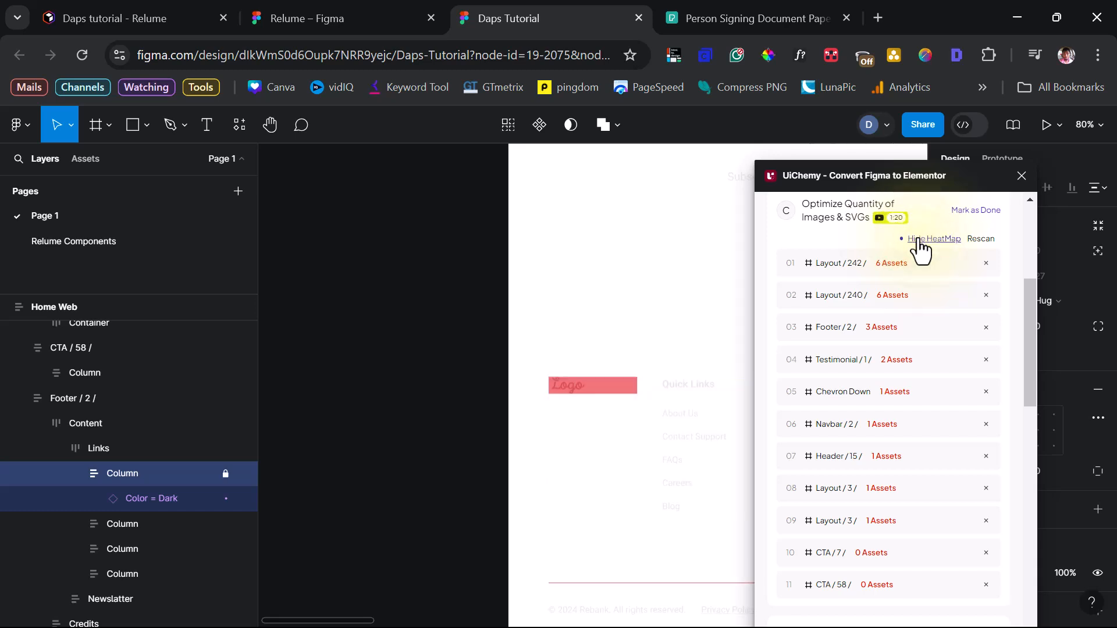
pyautogui.moveTo(869, 176); pyautogui.dragTo(994, 184)
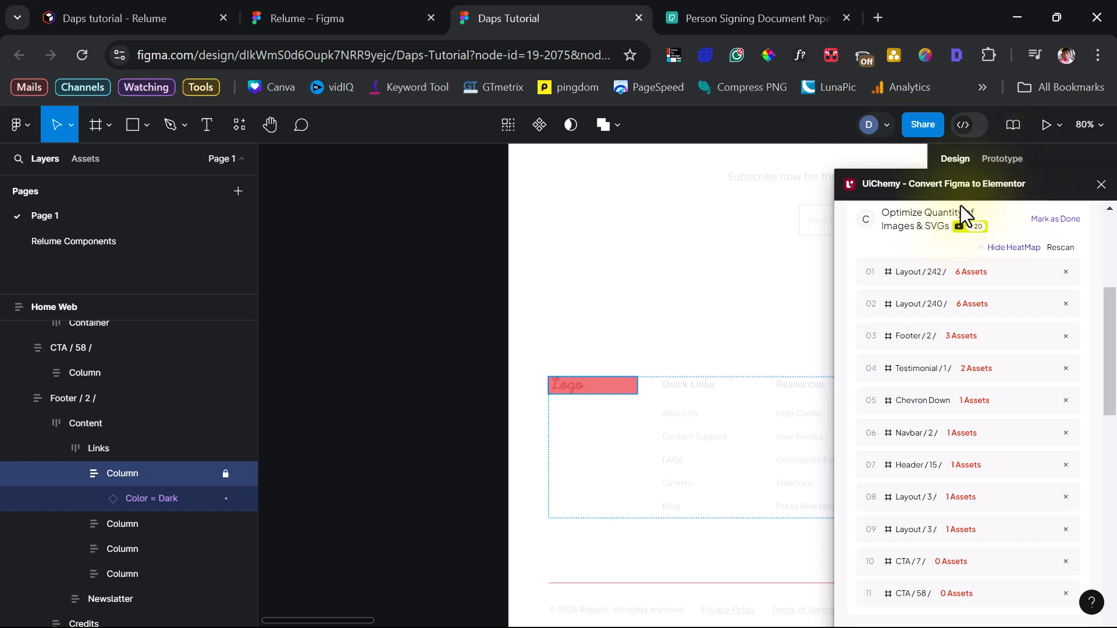
pyautogui.moveTo(348, 622); pyautogui.dragTo(408, 584)
pyautogui.scroll(-3, 579, 385)
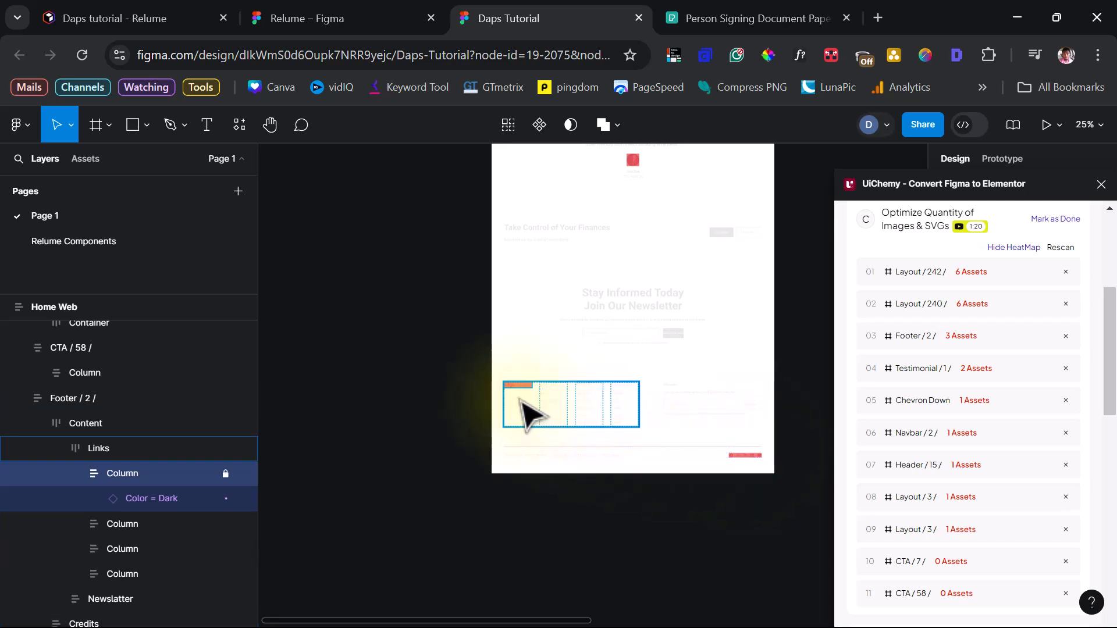
# - Review the heatmap across Home Web, mark Optimize Quantity of Images & SVGs as done, and ignore all Detach Instances items
pyautogui.scroll(3, 616, 386)
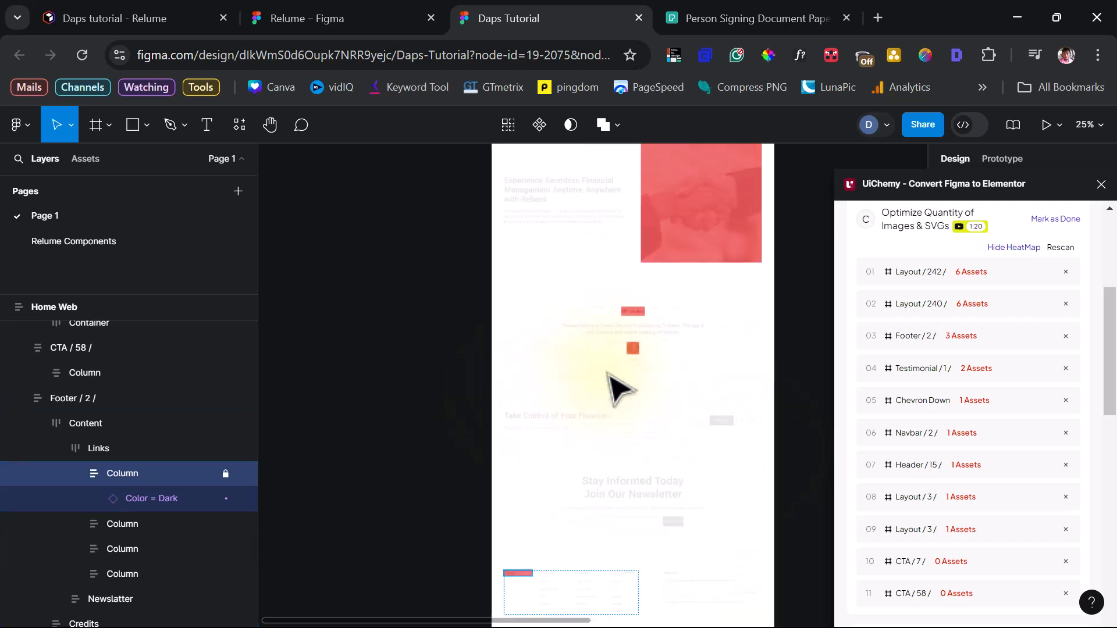
pyautogui.scroll(10, 617, 389)
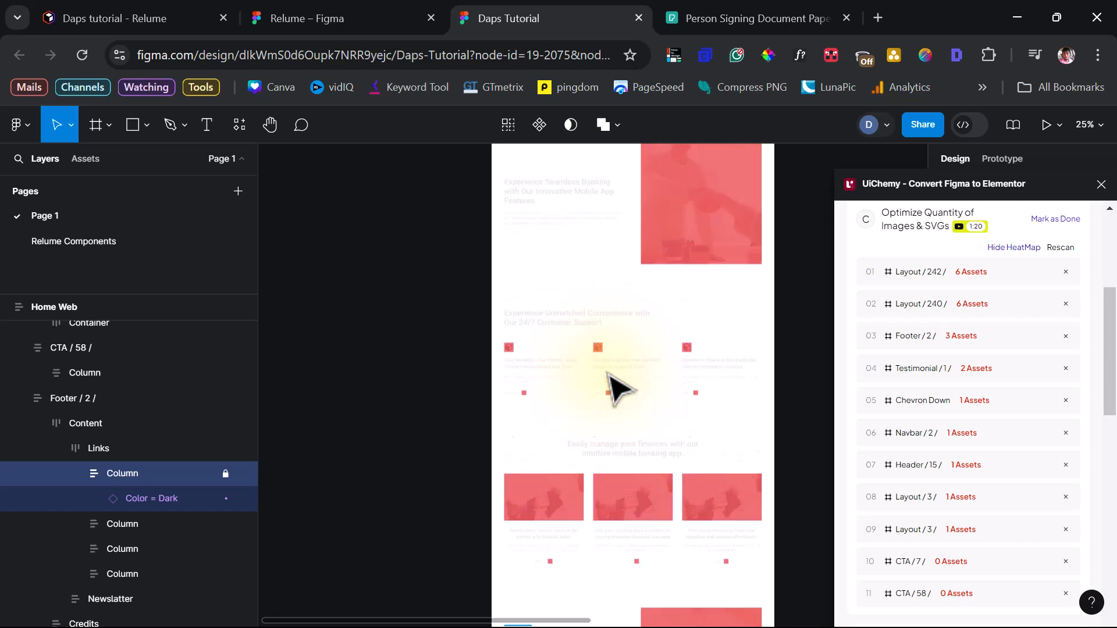
pyautogui.scroll(5, 616, 389)
pyautogui.scroll(3, 616, 388)
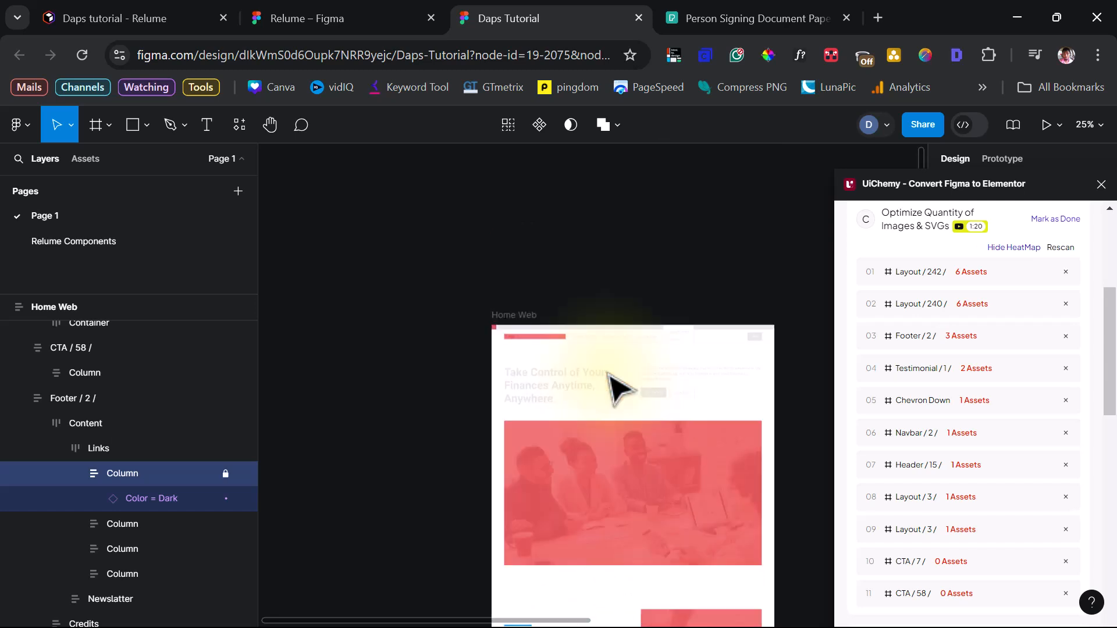
pyautogui.scroll(-3, 609, 375)
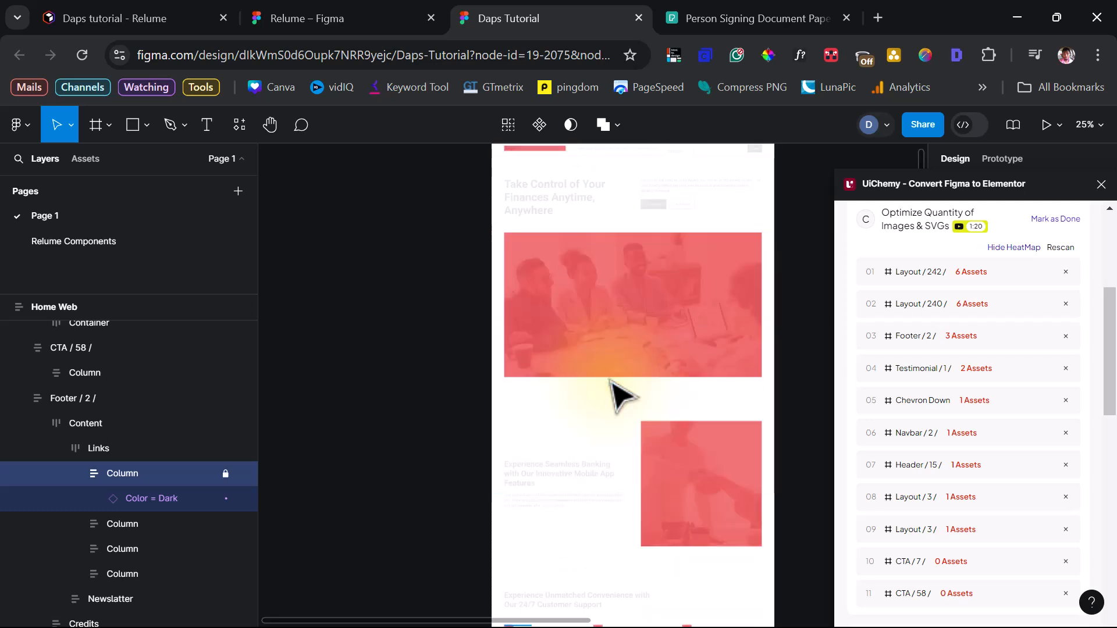
pyautogui.scroll(-2, 616, 389)
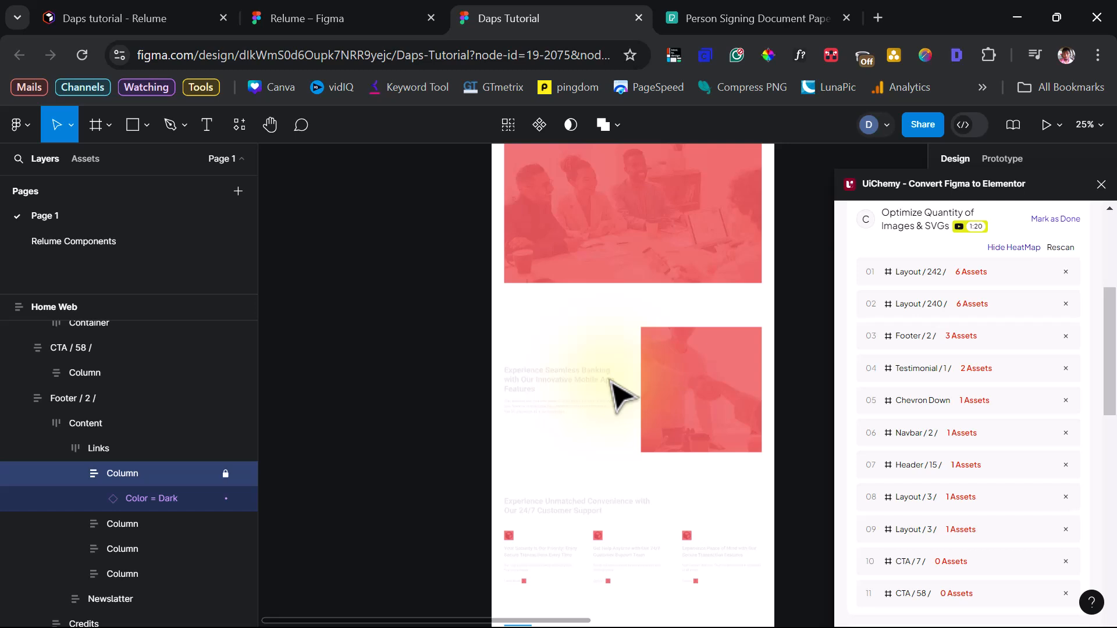
pyautogui.click(1062, 227)
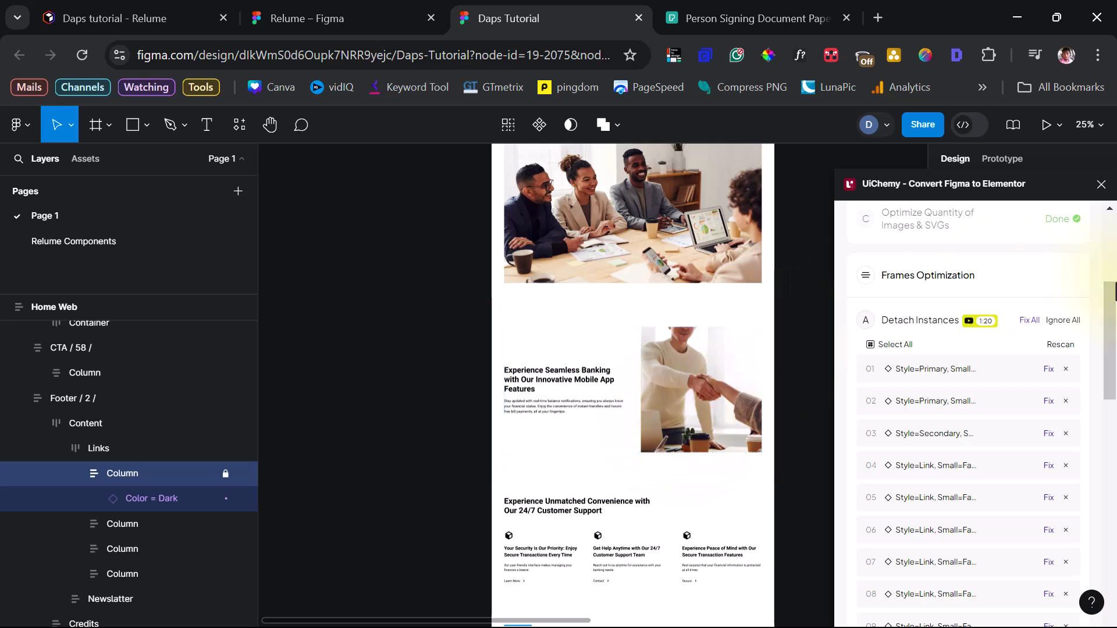
pyautogui.click(1055, 321)
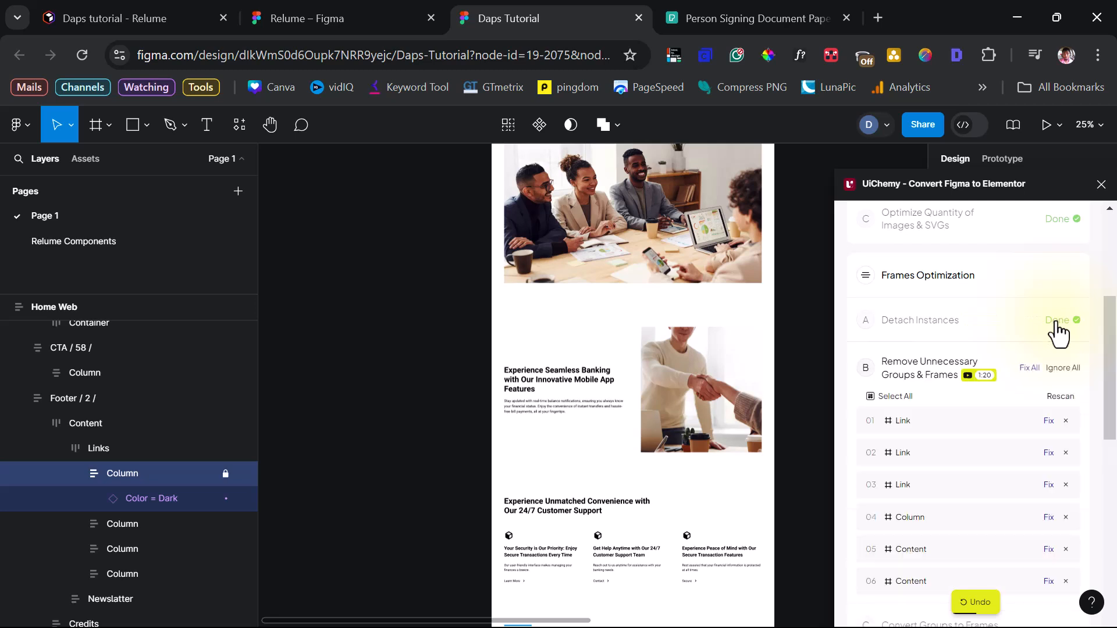
# - Locate the three navbar Link items under Remove Unnecessary Groups & Frames and fix them together
pyautogui.scroll(-2, 1013, 377)
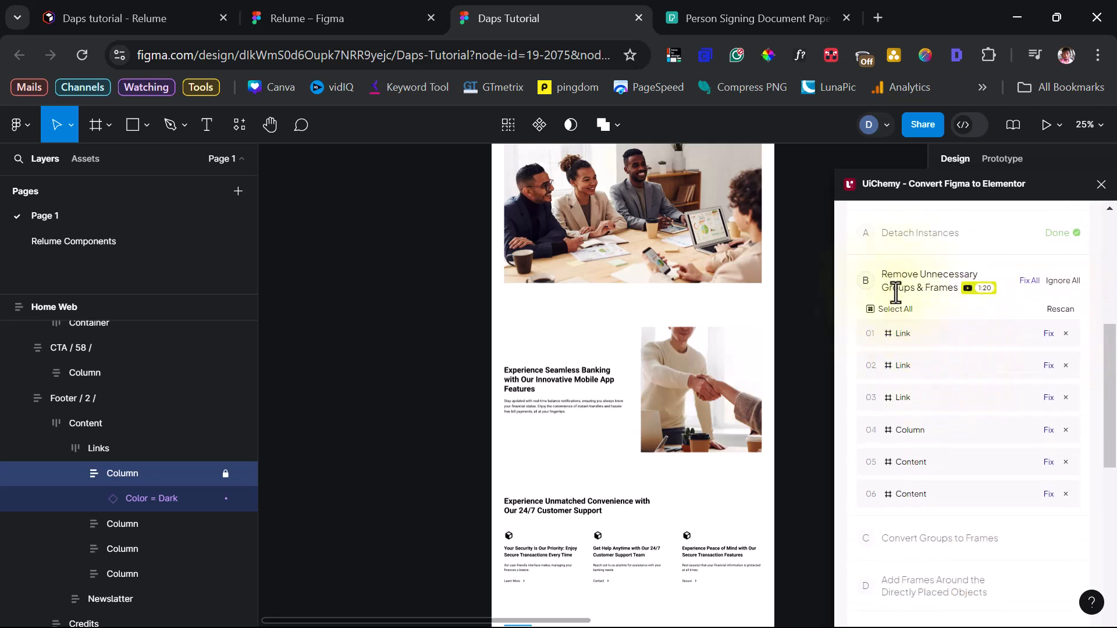
pyautogui.click(918, 333)
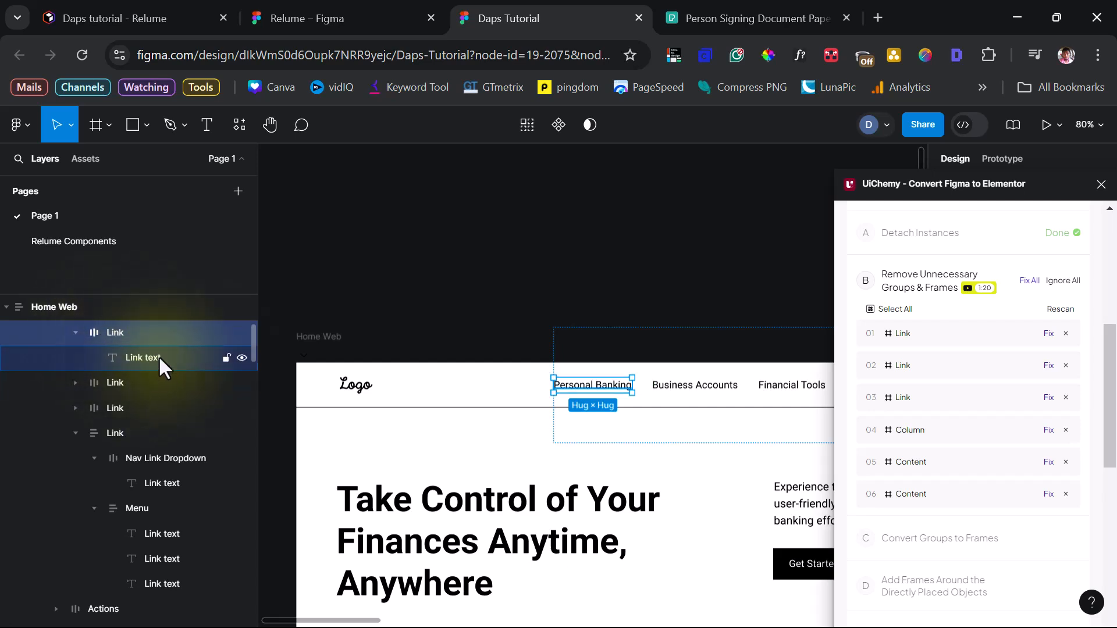
pyautogui.click(918, 369)
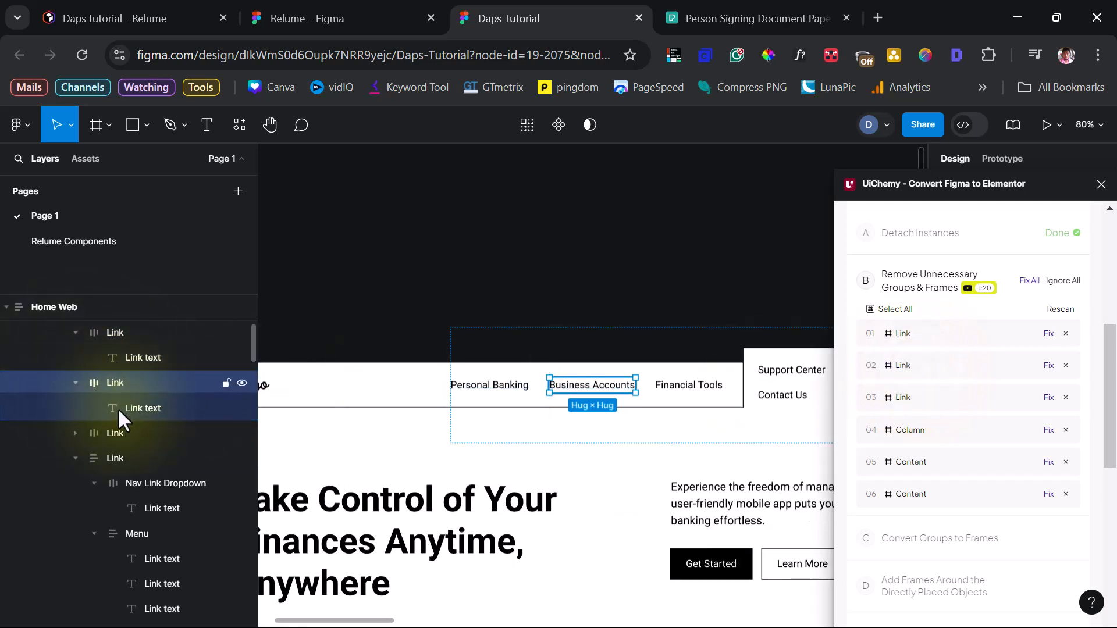
pyautogui.click(916, 398)
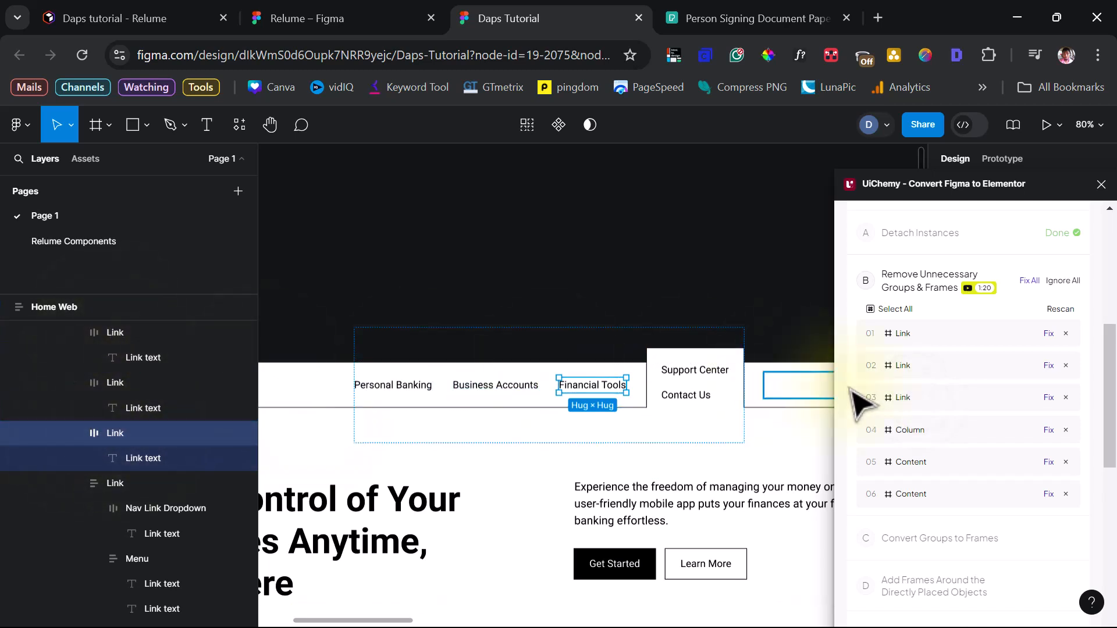
pyautogui.click(873, 399)
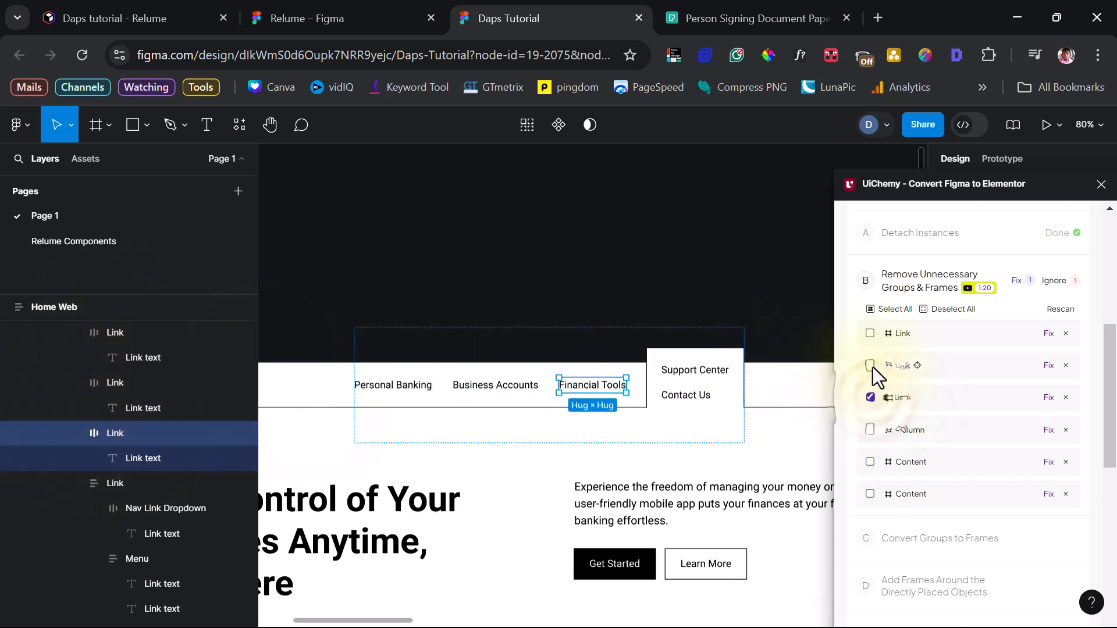
pyautogui.click(870, 363)
pyautogui.click(870, 334)
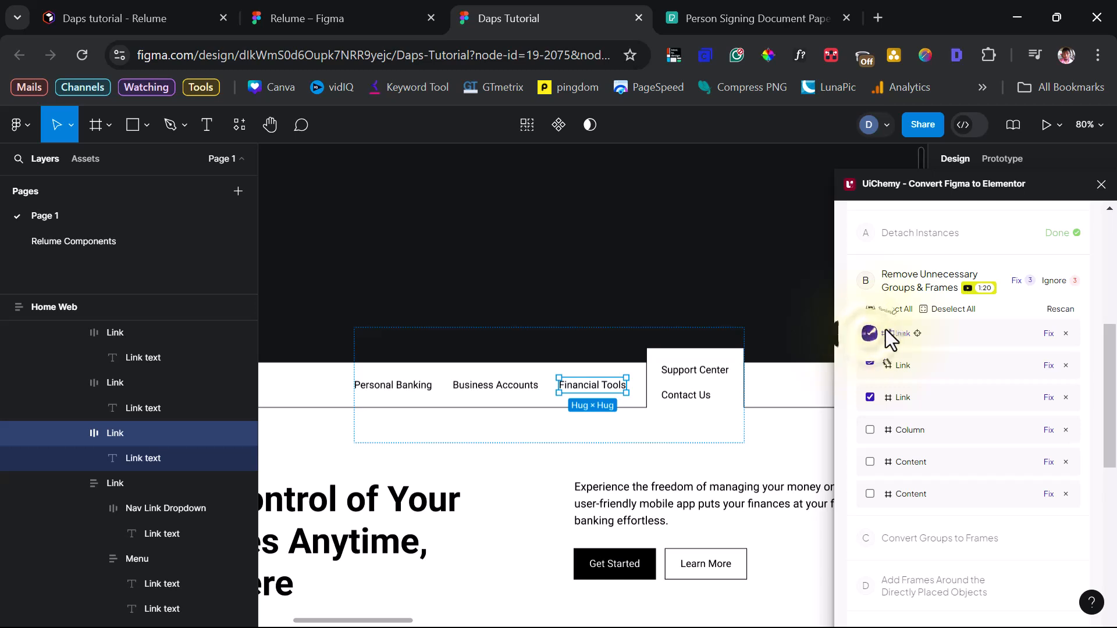
pyautogui.click(1019, 281)
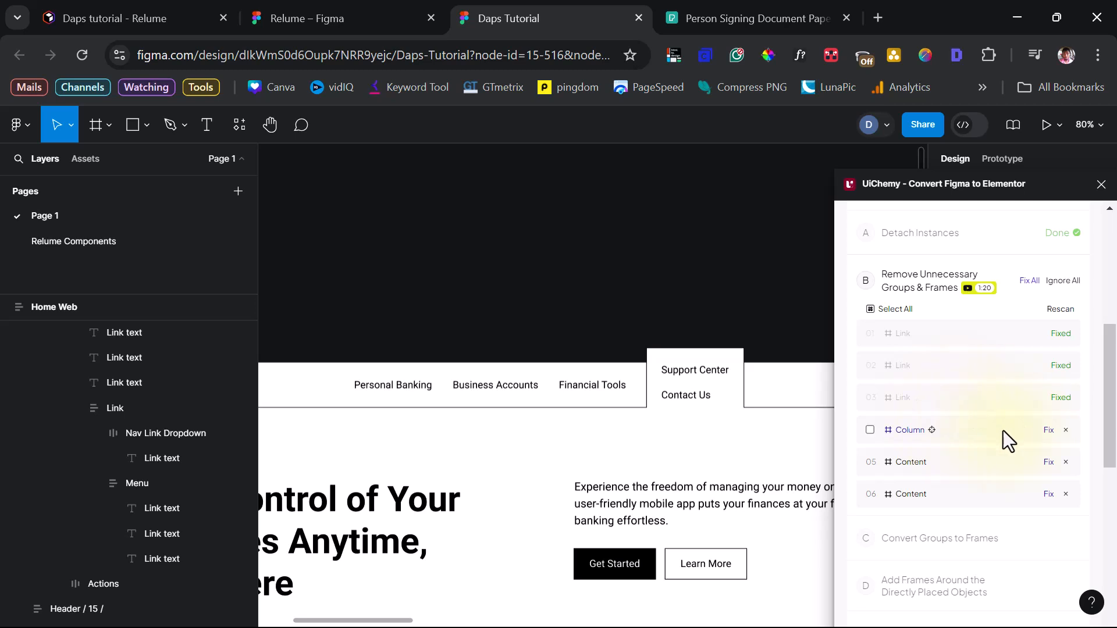
# - Locate and fix the remaining Column item and both Content items under Remove Unnecessary Groups & Frames
pyautogui.click(932, 430)
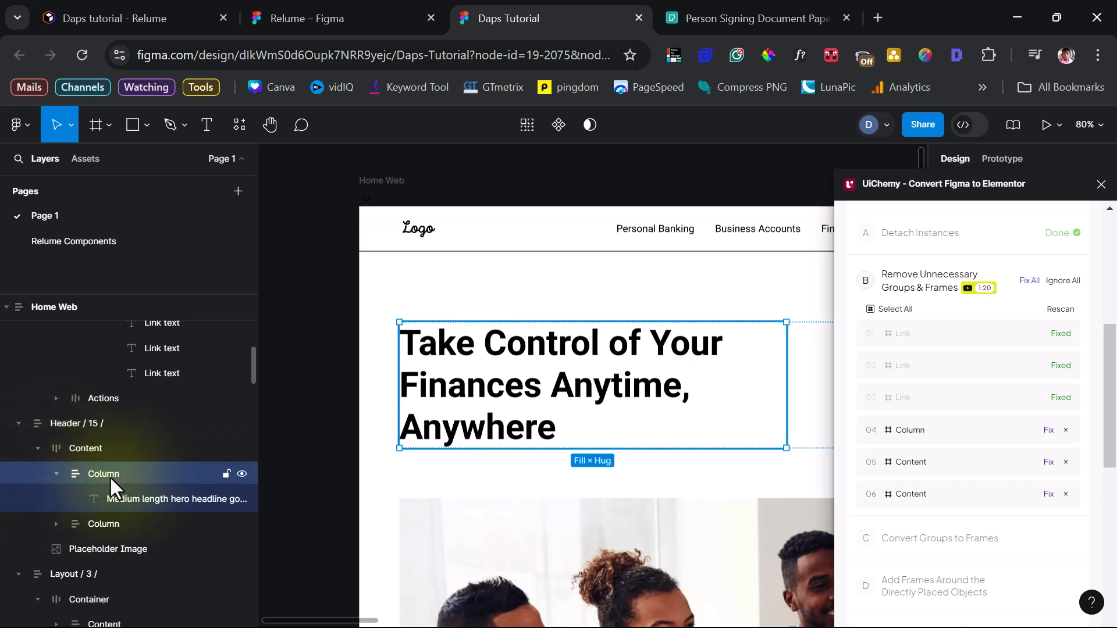
pyautogui.click(98, 522)
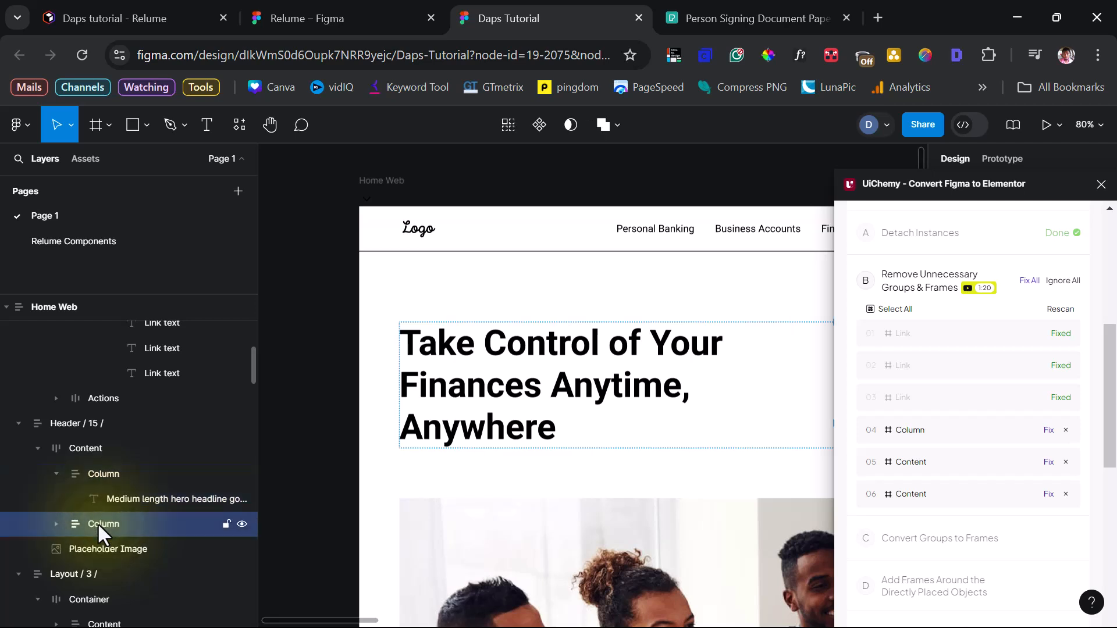
pyautogui.click(1047, 431)
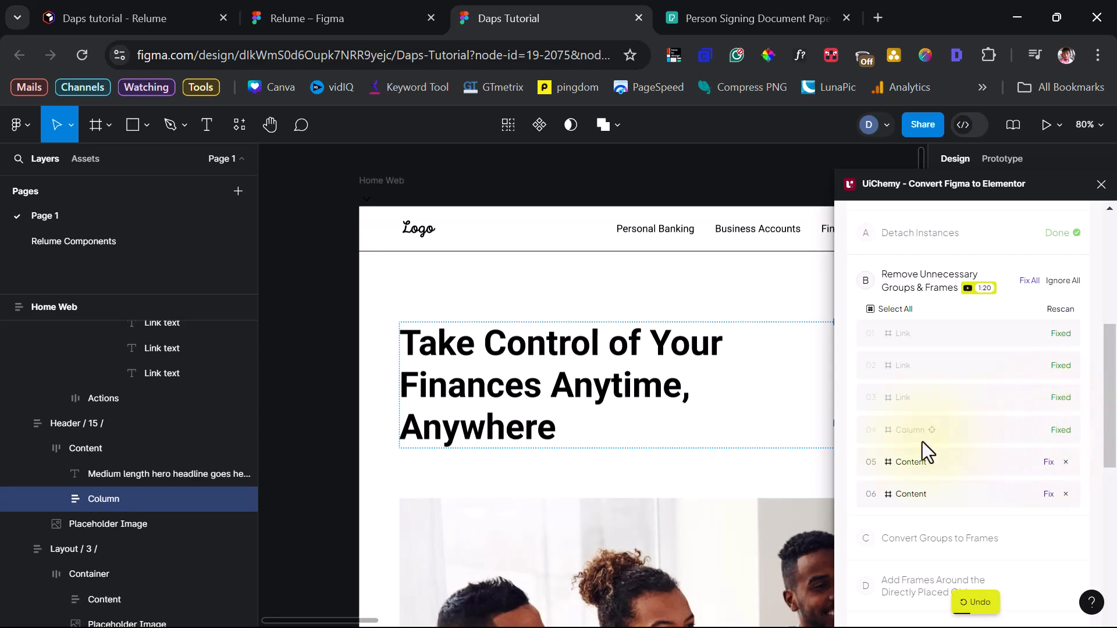
pyautogui.click(929, 462)
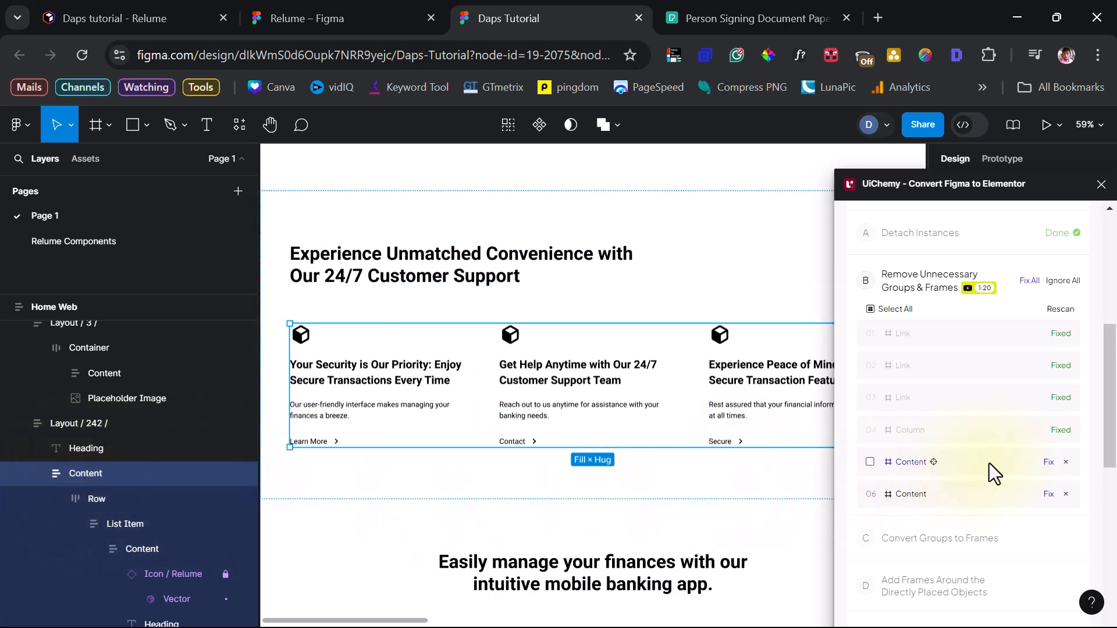
pyautogui.click(1048, 462)
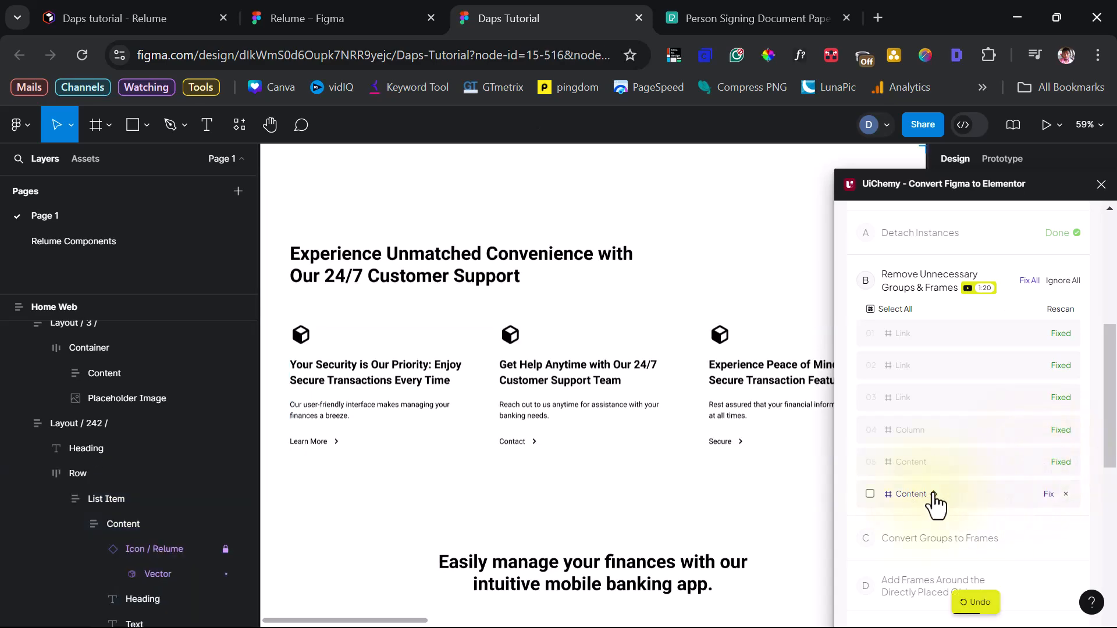
pyautogui.click(933, 495)
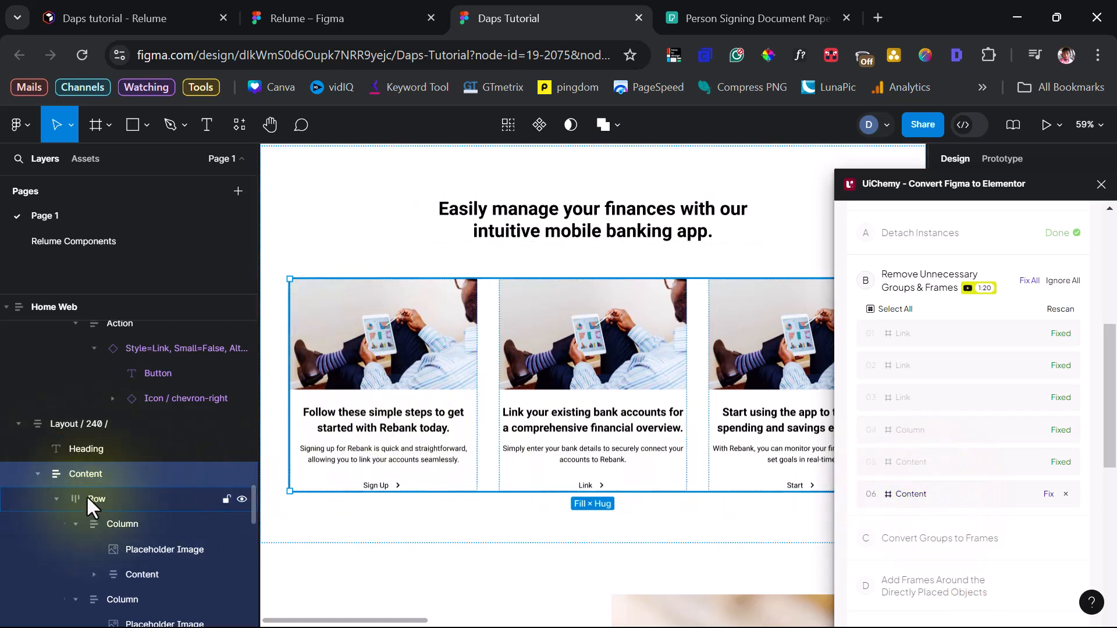
pyautogui.click(1049, 495)
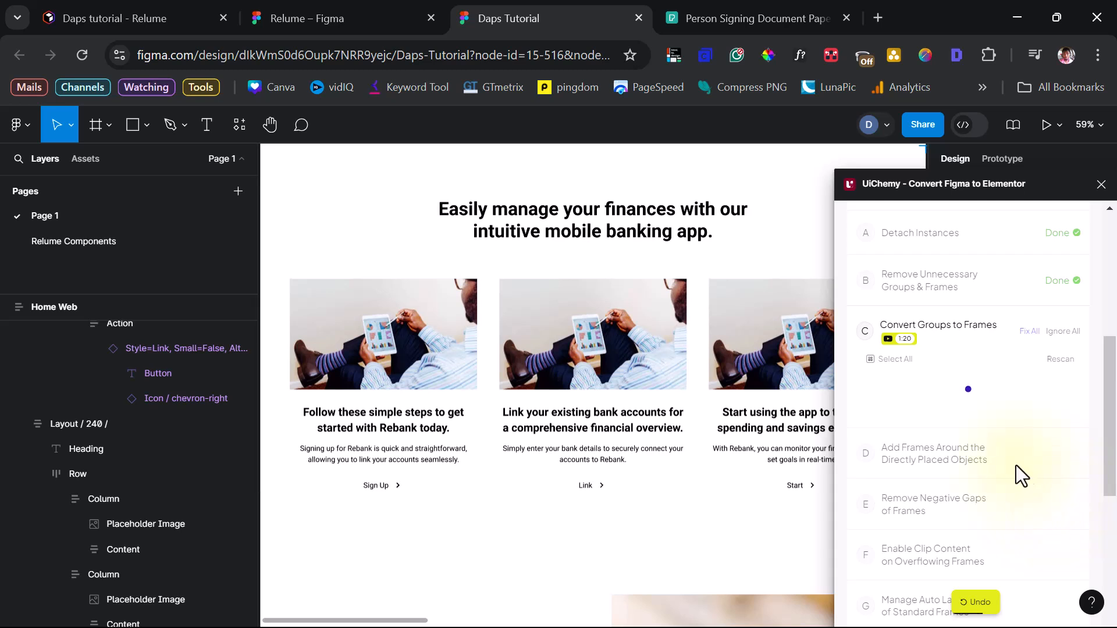
# - Locate and fix the Container and Button items under Enable Clip Content on Overflowing Frames
pyautogui.scroll(-2, 983, 439)
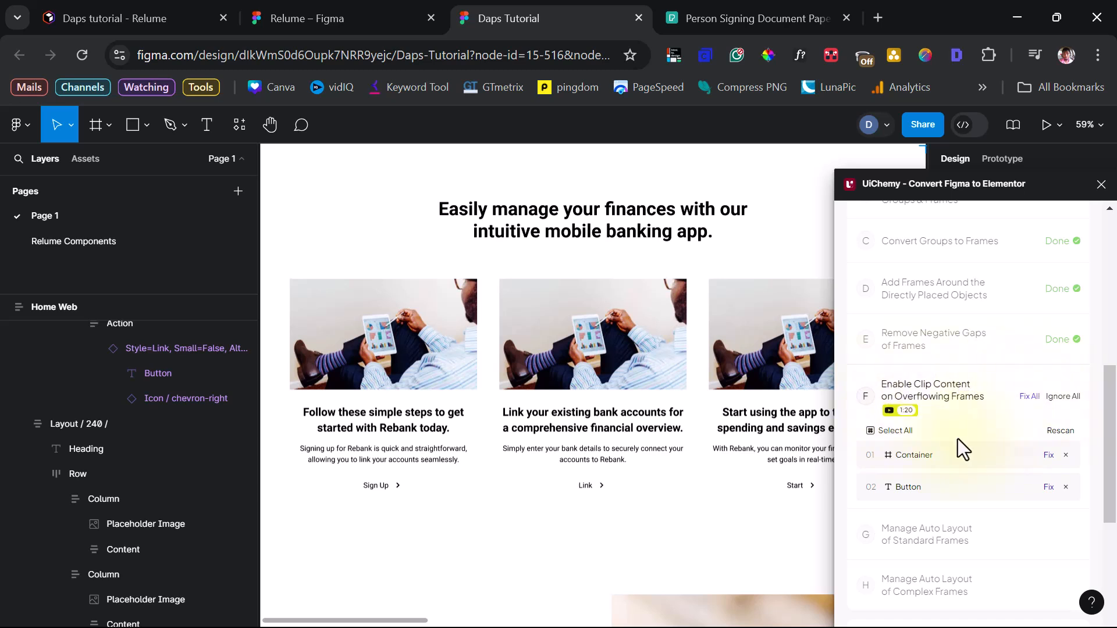
pyautogui.click(940, 460)
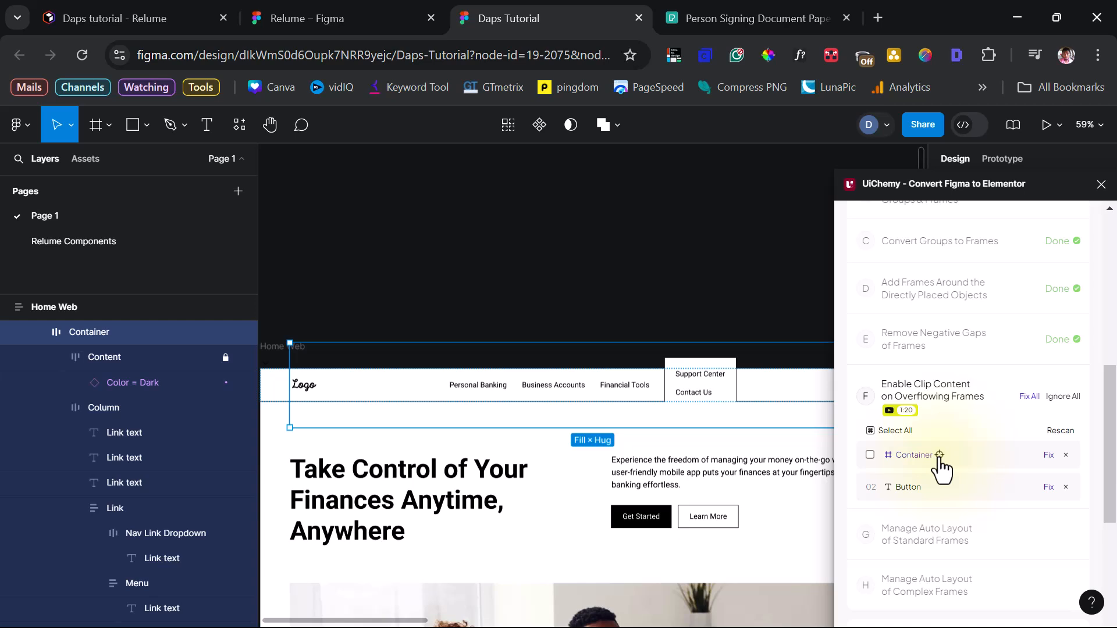
pyautogui.click(1049, 458)
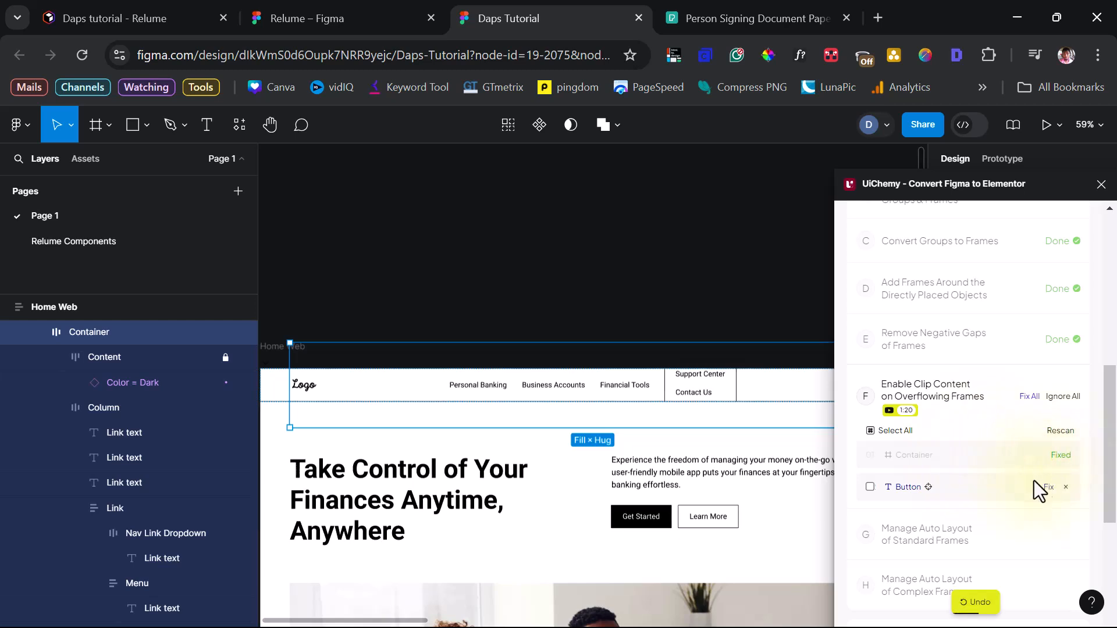
pyautogui.click(928, 488)
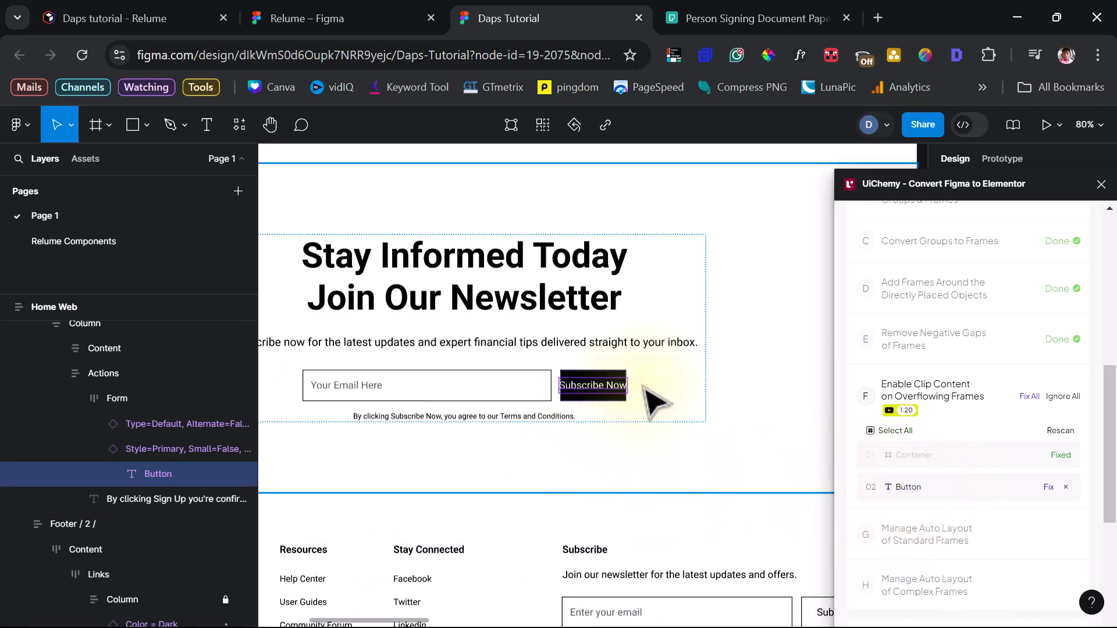
pyautogui.click(1046, 488)
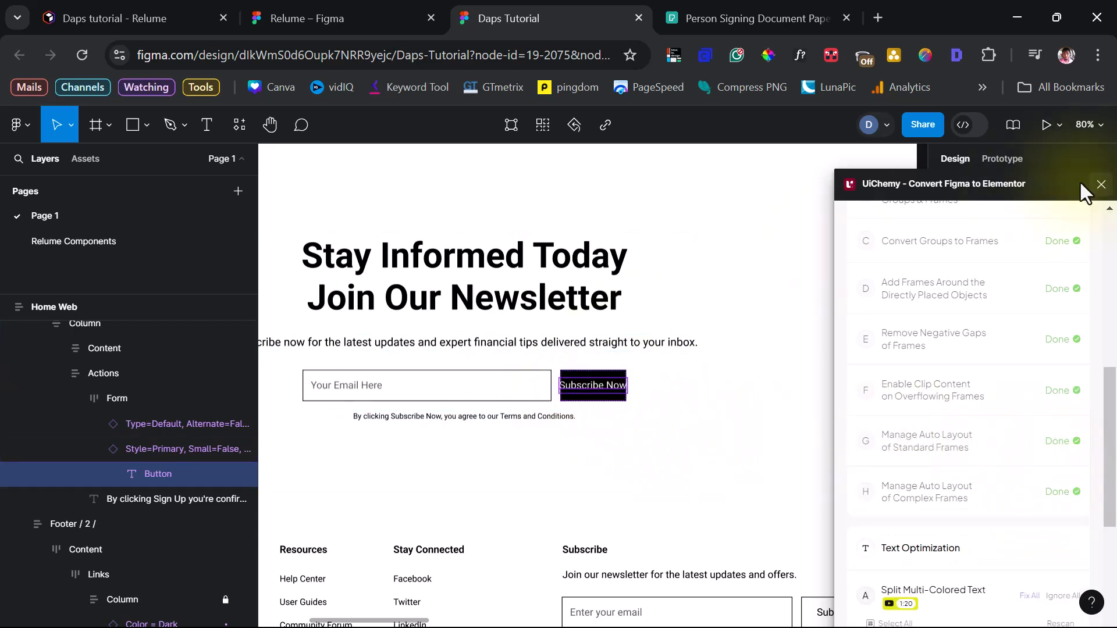
# - Set the newsletter form's Subscribe Now button width to Hug contents, moving the plugin window out of the way
pyautogui.moveTo(1041, 188); pyautogui.dragTo(454, 216)
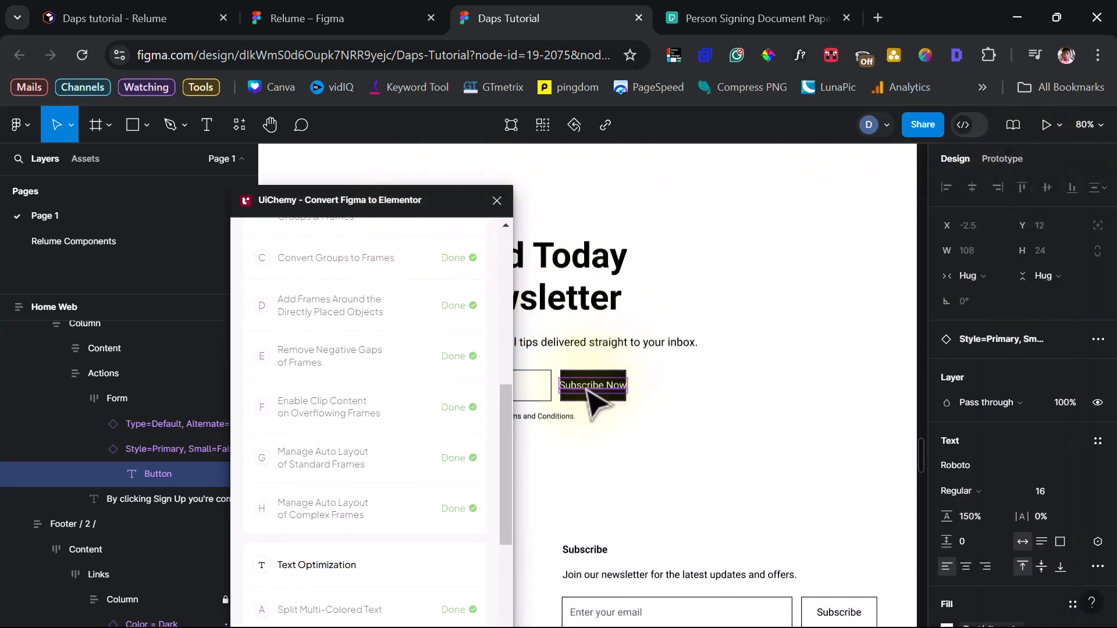
pyautogui.click(141, 444)
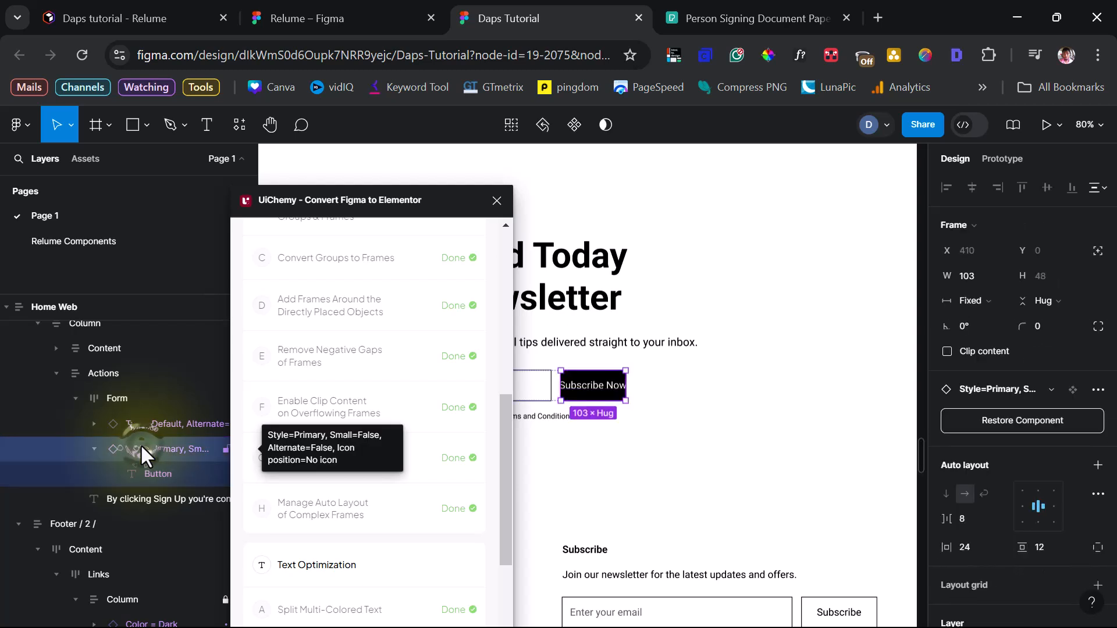
pyautogui.click(981, 301)
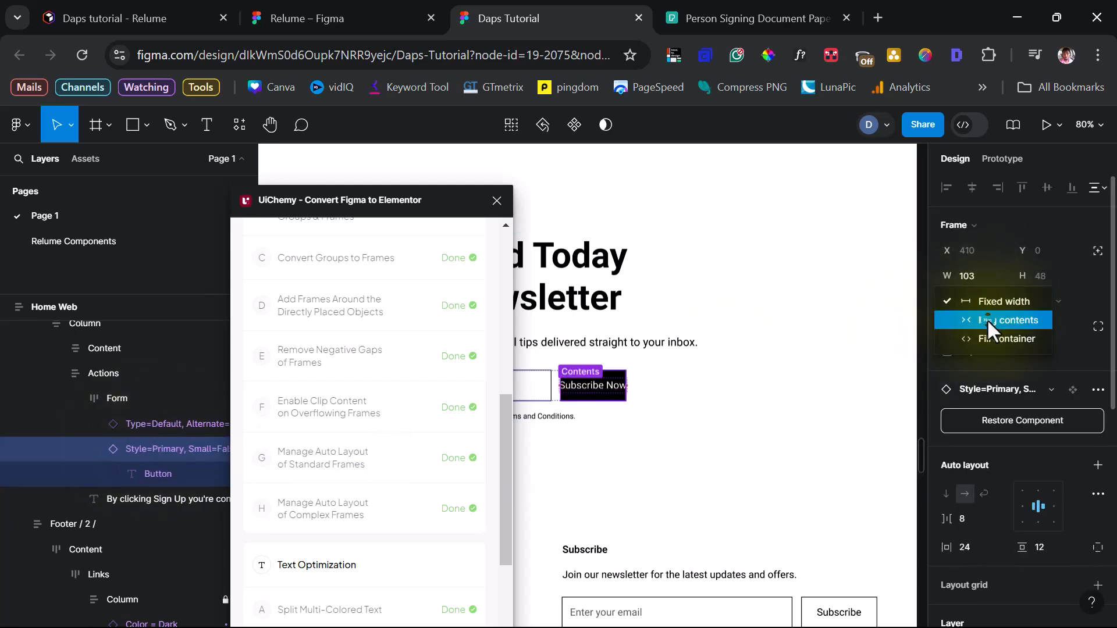
pyautogui.click(987, 320)
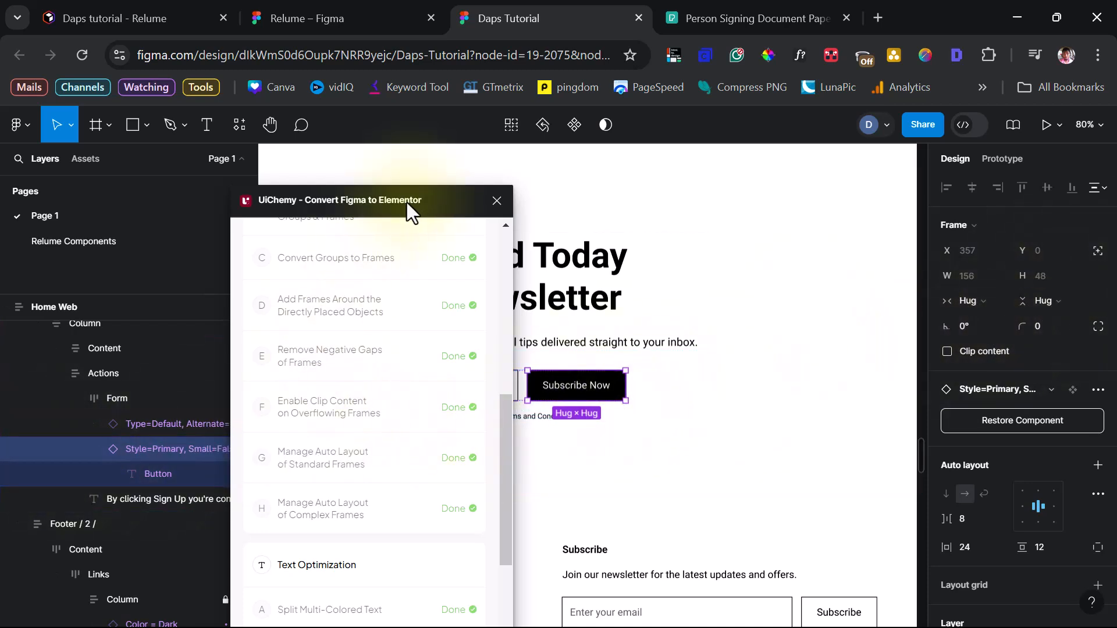
pyautogui.moveTo(385, 200); pyautogui.dragTo(868, 167)
# - Save the completed Optimization Companion checks and return to the conversion options for Home Web
pyautogui.scroll(-1, 868, 314)
pyautogui.scroll(-3, 867, 314)
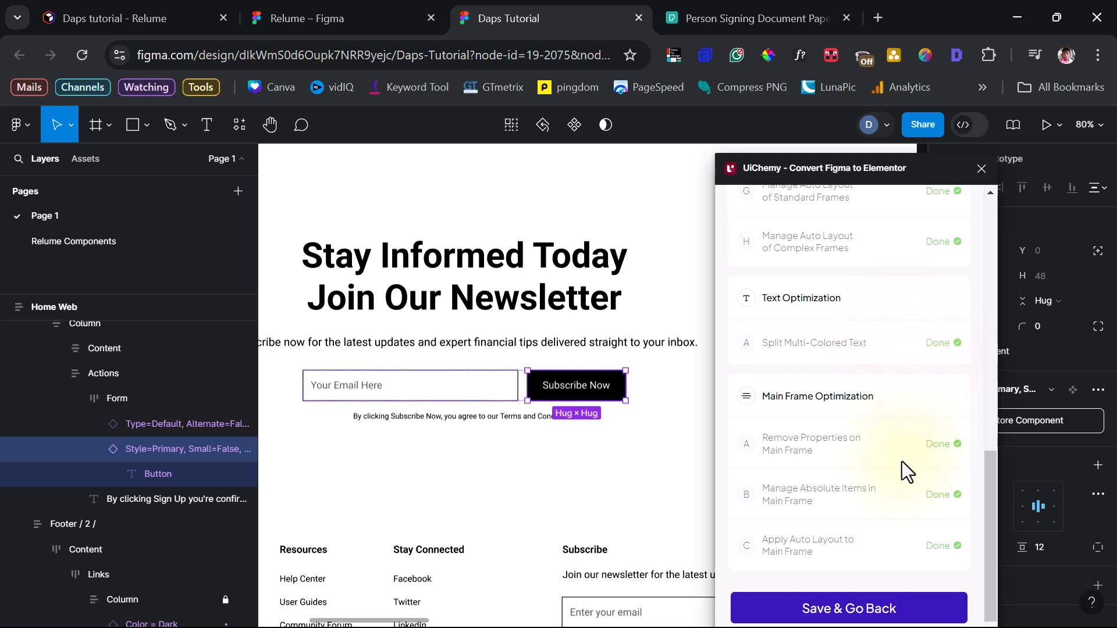
pyautogui.click(855, 611)
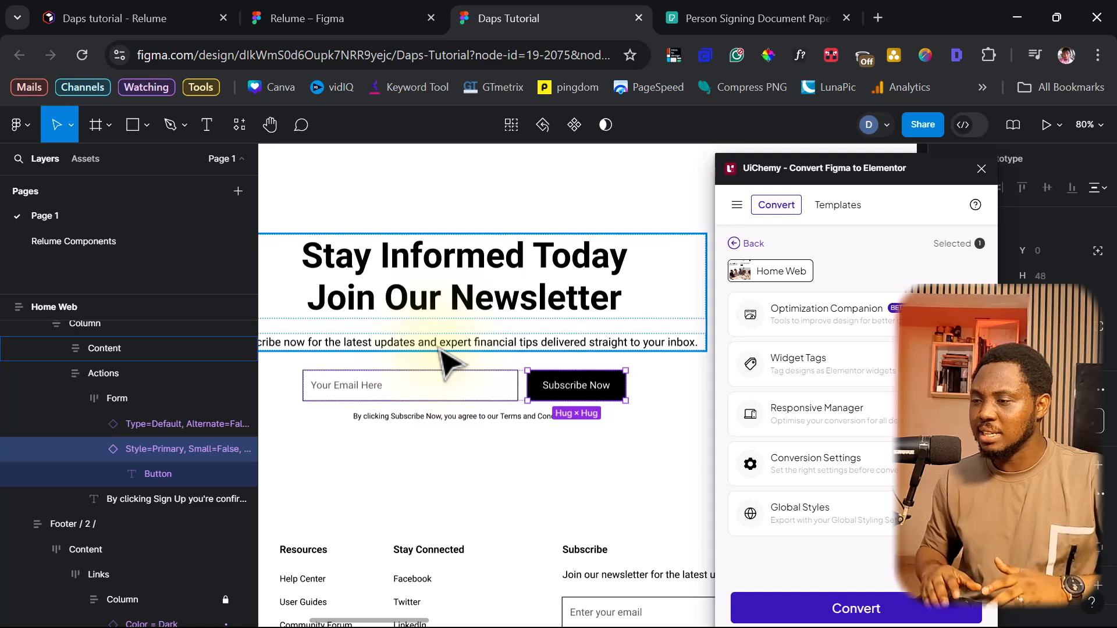
# - Select the Home Web frame and examine its optimized layout from footer to header
pyautogui.click(65, 305)
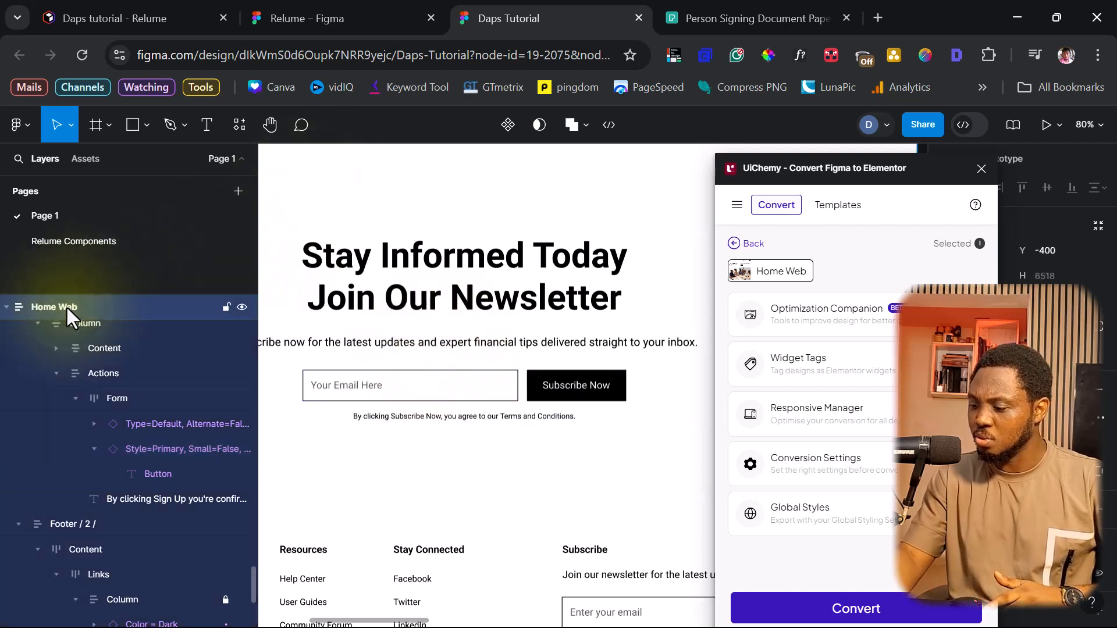
pyautogui.hotkey('shift', '2')
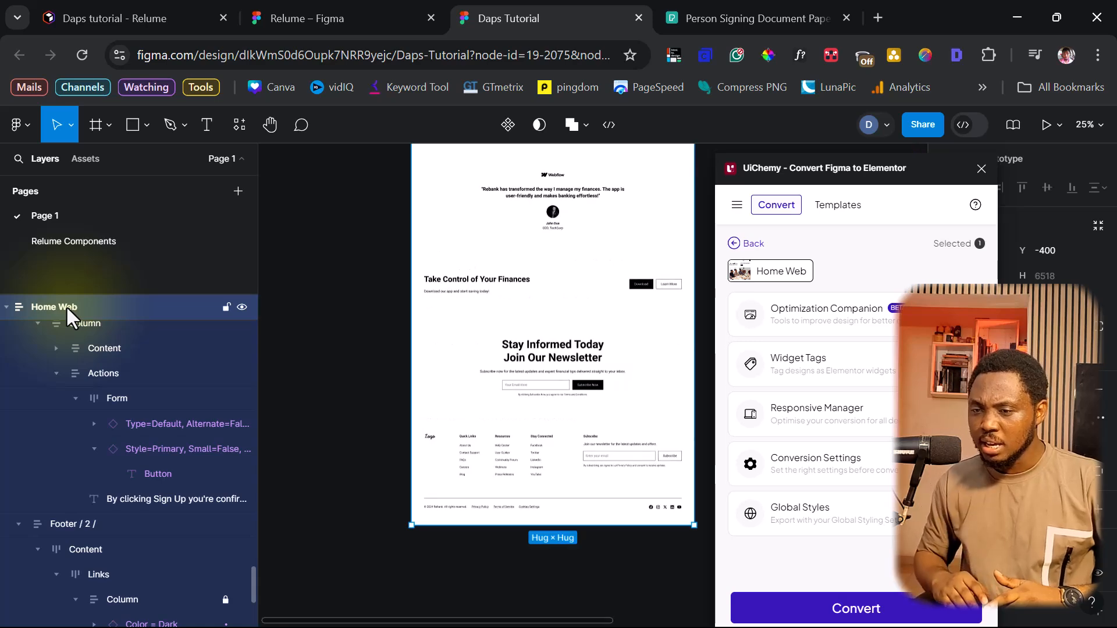
pyautogui.scroll(5, 573, 331)
pyautogui.scroll(10, 569, 326)
pyautogui.scroll(3, 573, 339)
pyautogui.scroll(-5, 573, 339)
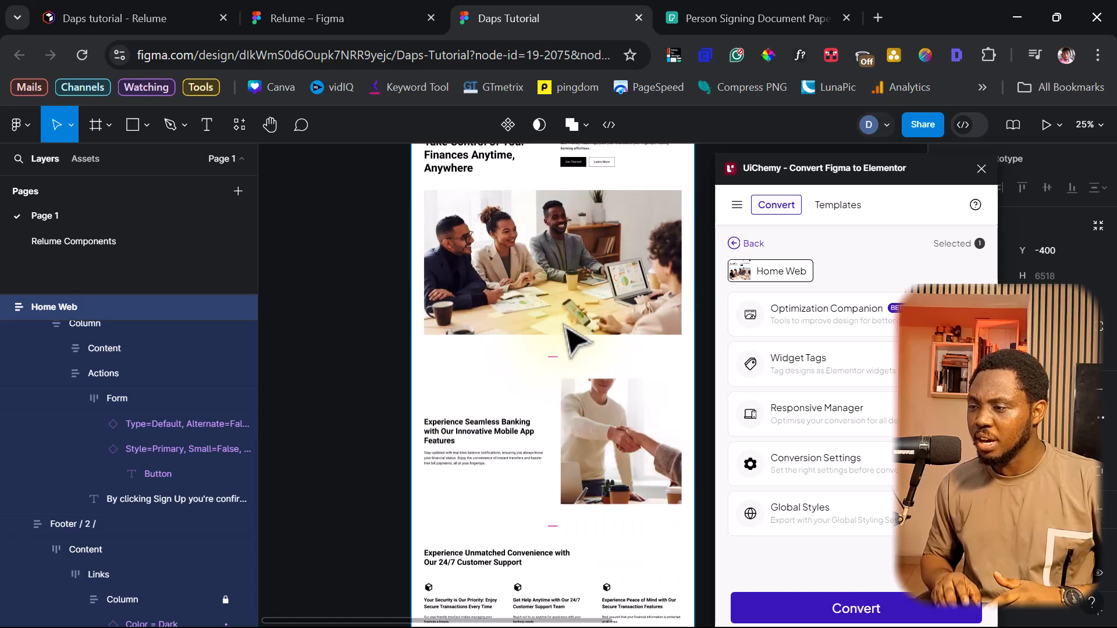
# - Open Widget Tags and tag the header's Join button as a Button widget with the link "#", saving the tag
pyautogui.click(779, 364)
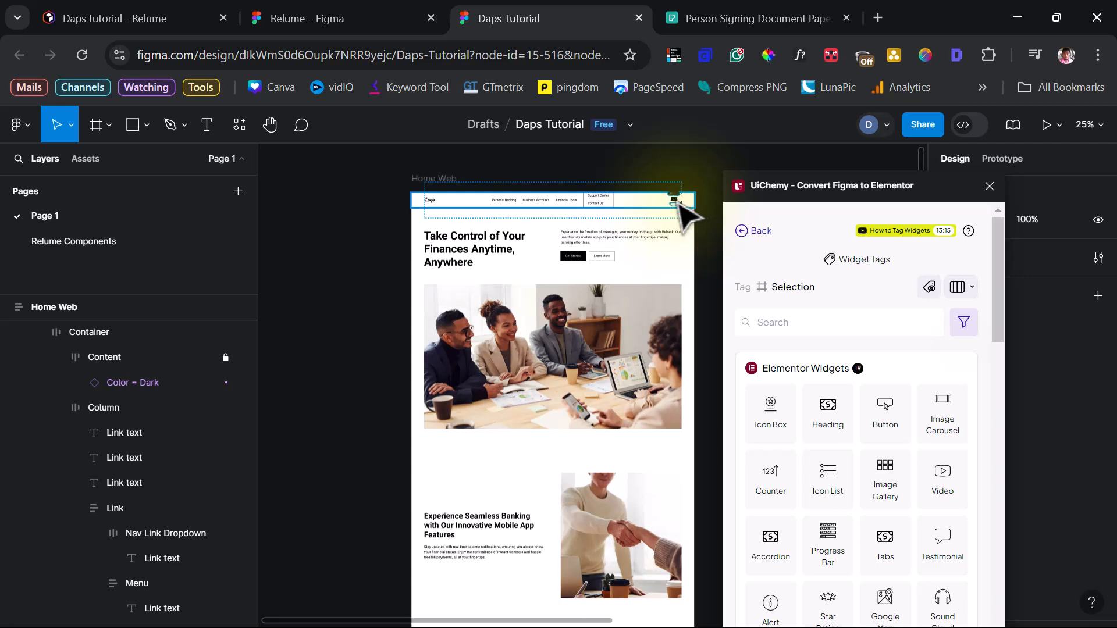
pyautogui.click(676, 199)
pyautogui.doubleClick(676, 199)
pyautogui.doubleClick(676, 200)
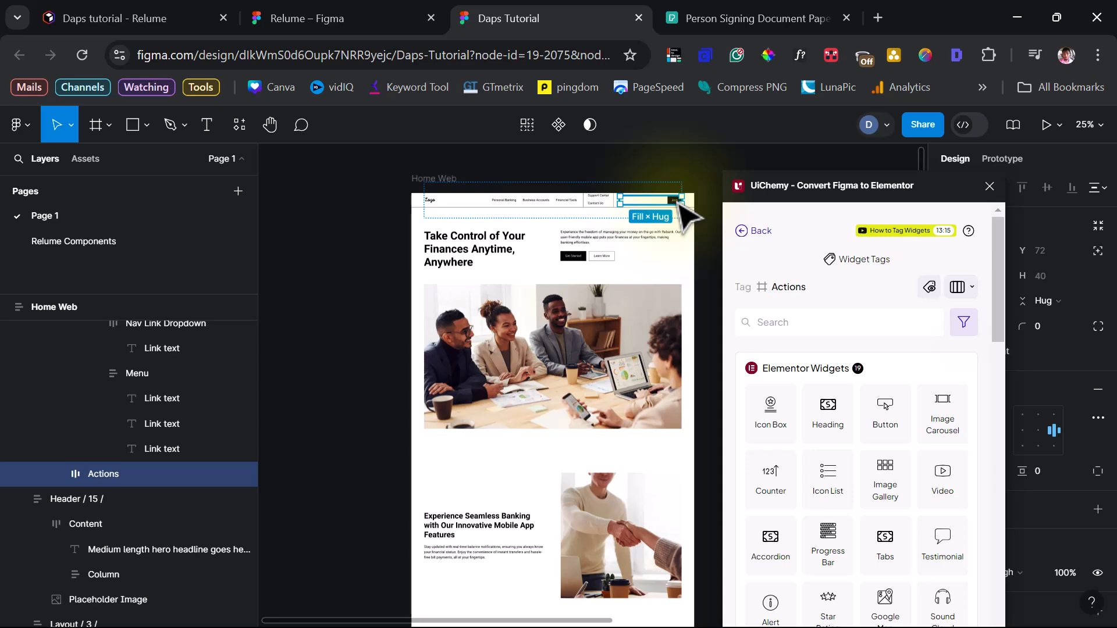
pyautogui.click(676, 201)
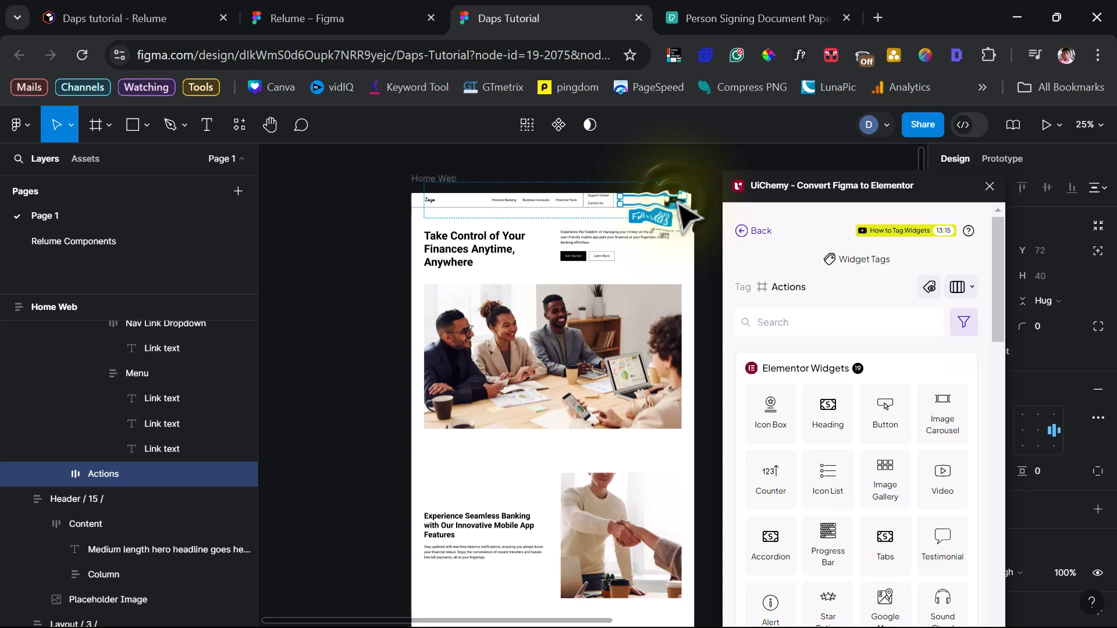
pyautogui.click(669, 200)
pyautogui.doubleClick(675, 200)
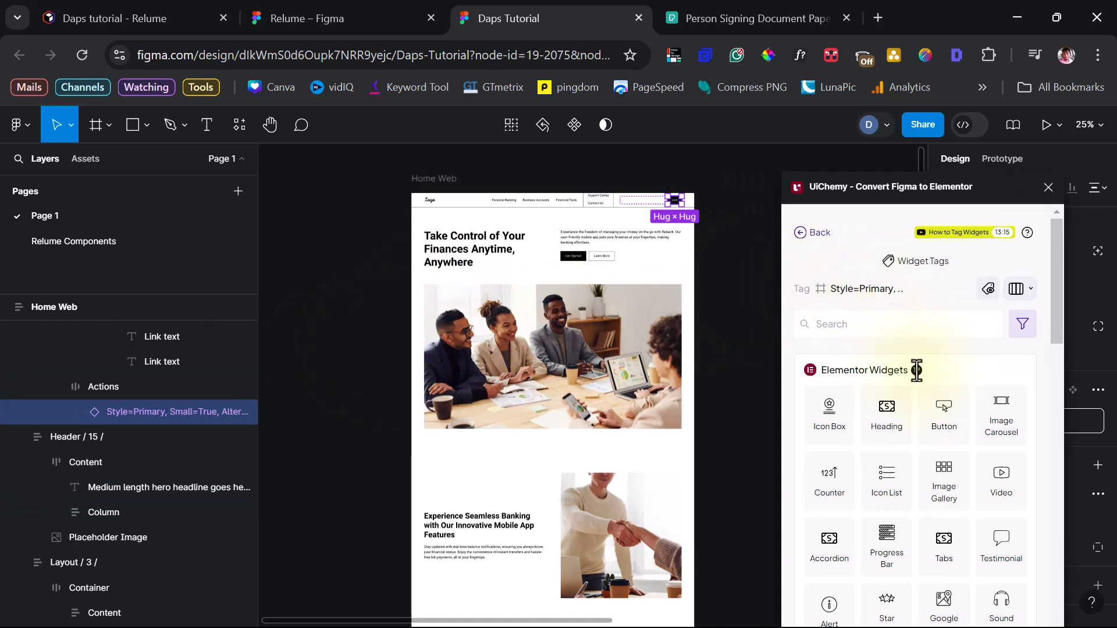
pyautogui.click(945, 412)
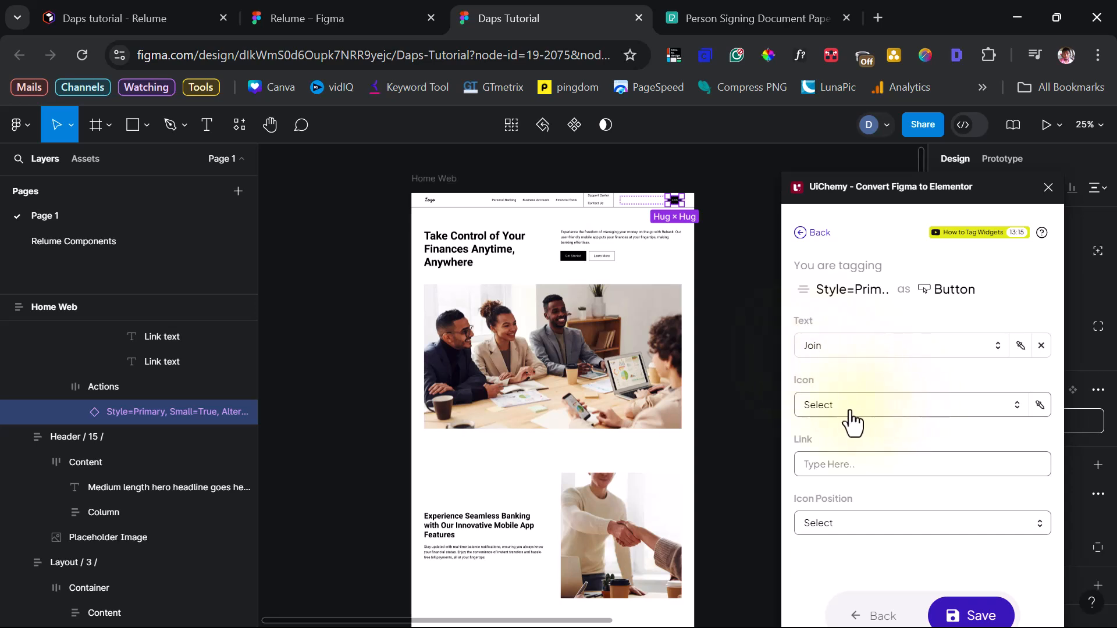
pyautogui.click(830, 459)
pyautogui.write('#')
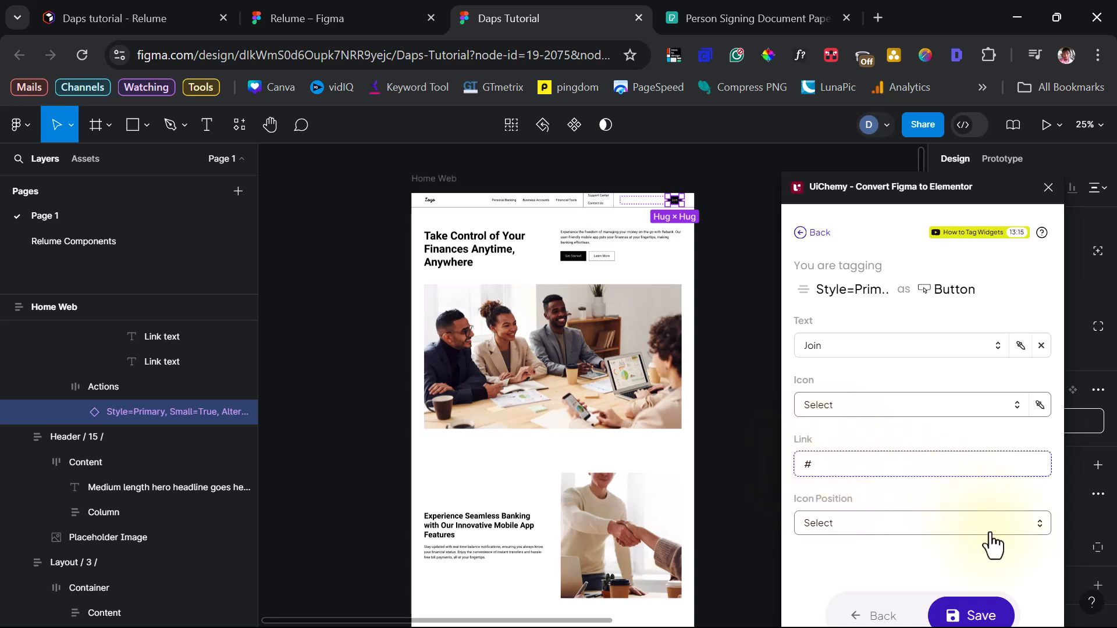
pyautogui.click(983, 615)
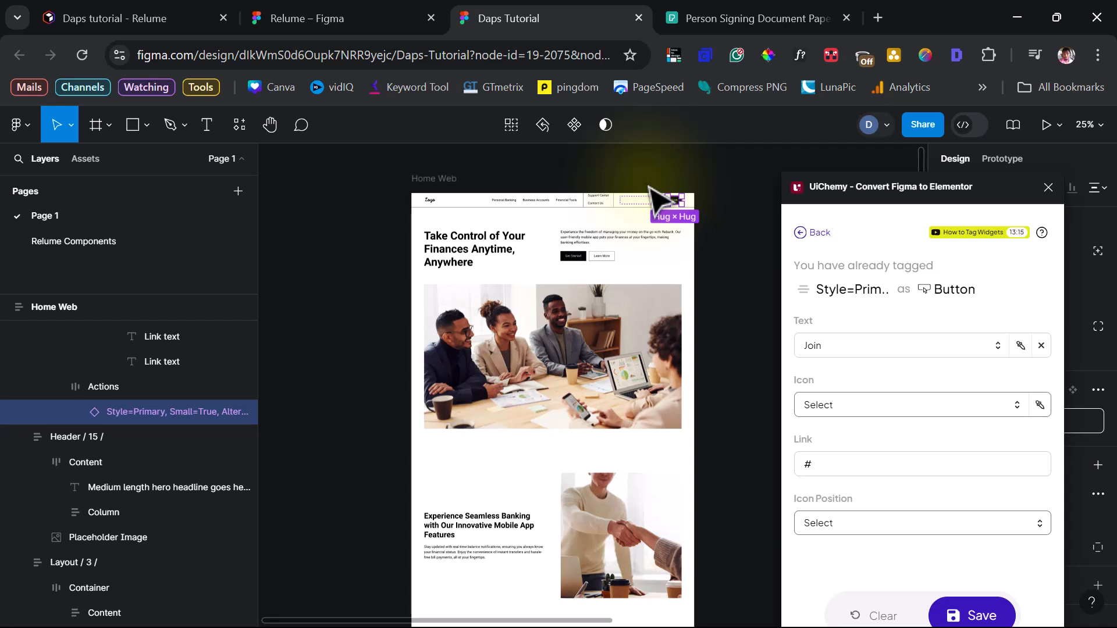
# - Tag the hero headline "Take Control of Your Finances Anytime, Anywhere" as a Heading widget with tag h2 and save it
pyautogui.click(460, 249)
pyautogui.click(459, 249)
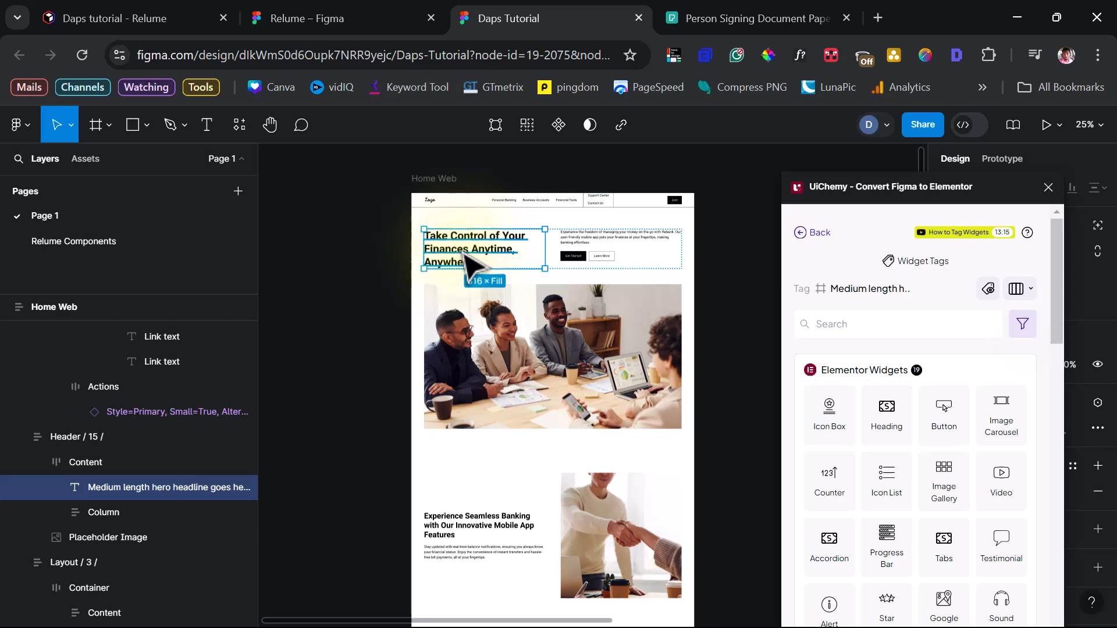
pyautogui.click(892, 415)
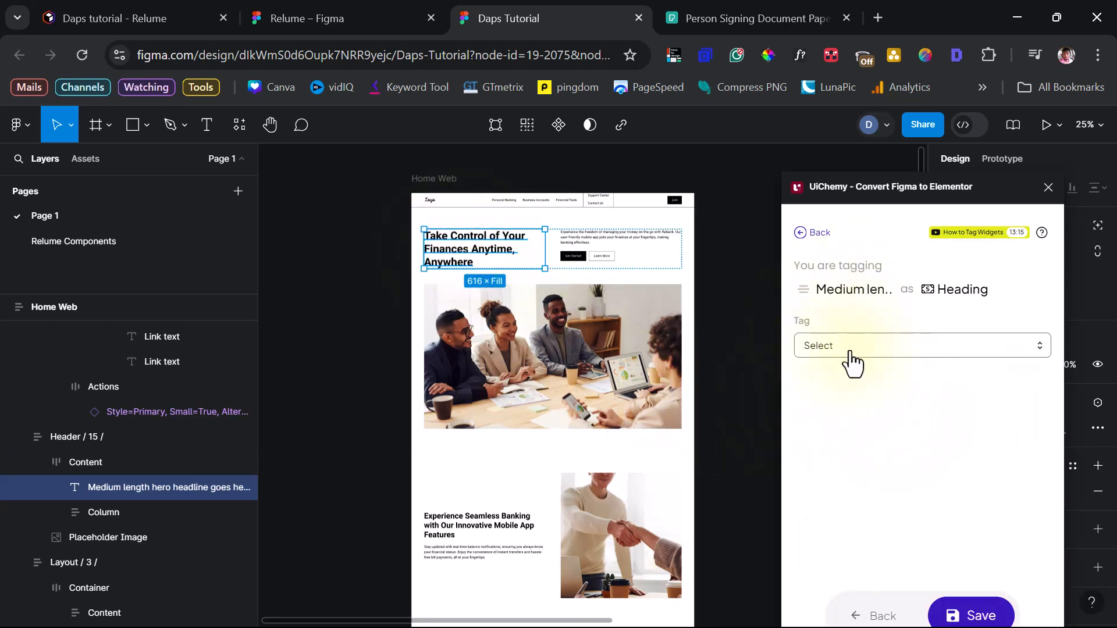
pyautogui.click(836, 348)
pyautogui.click(830, 402)
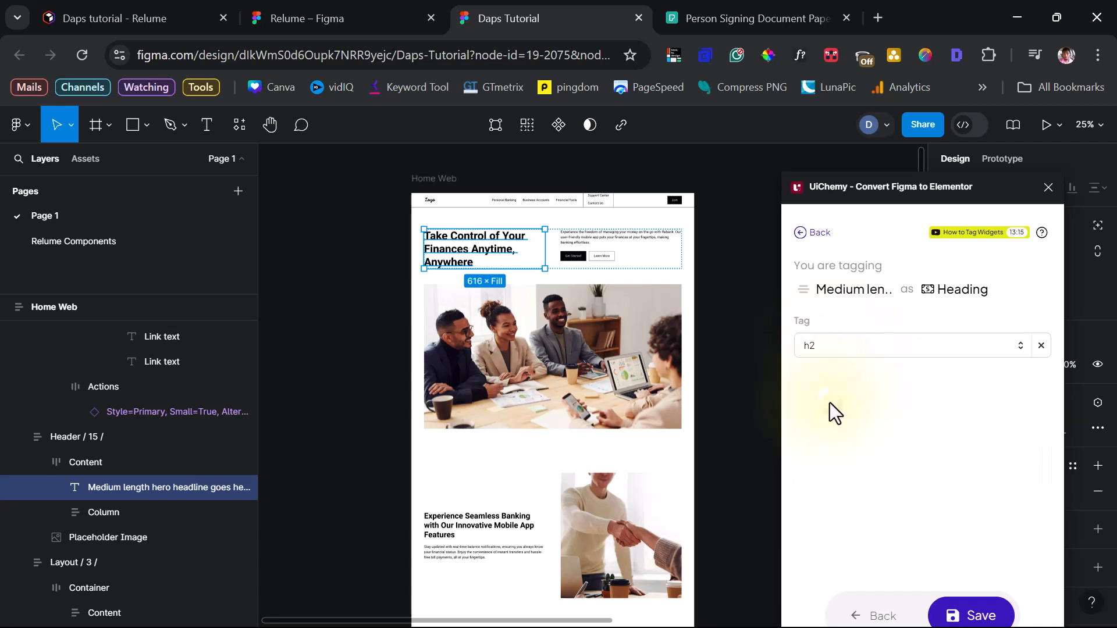
pyautogui.click(983, 614)
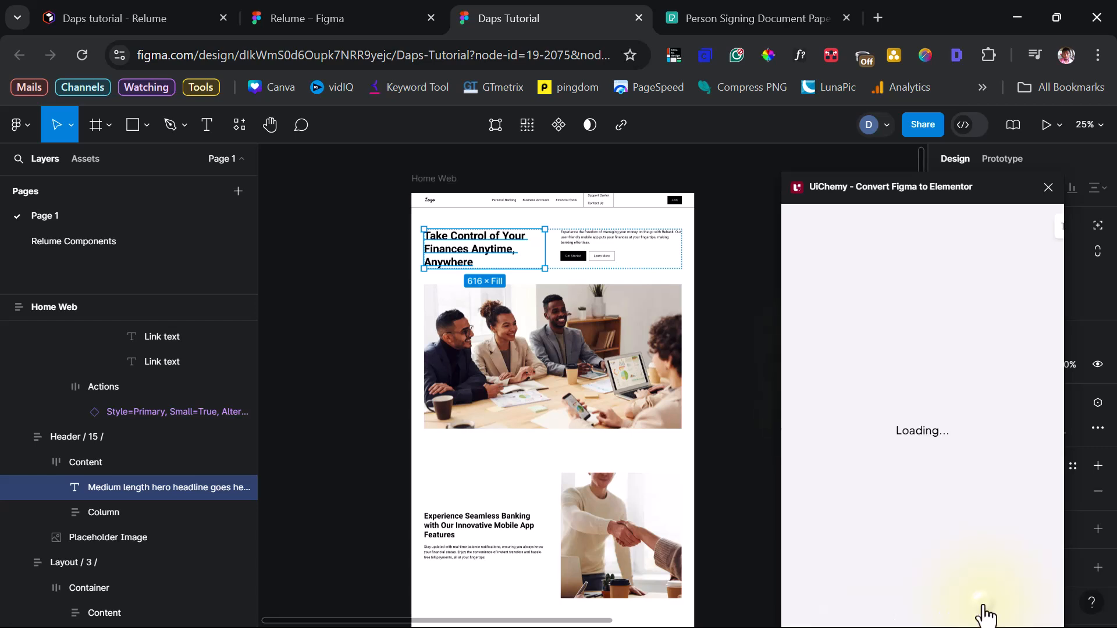
# - Tag the hero section's description paragraph as a Text Editor widget and save it
pyautogui.click(634, 245)
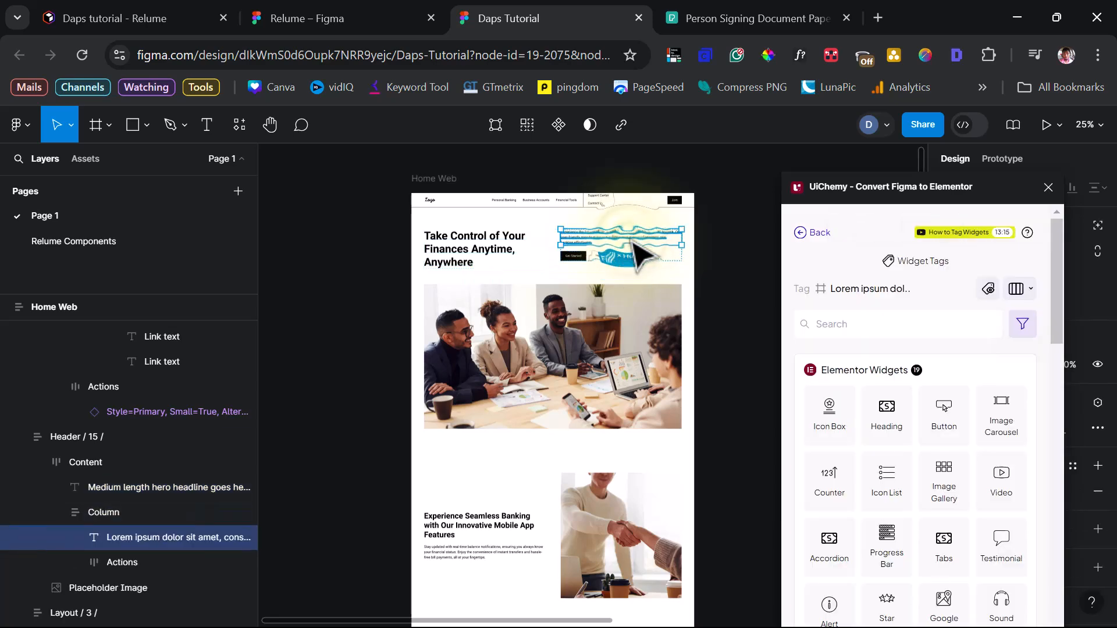
pyautogui.scroll(-3, 919, 448)
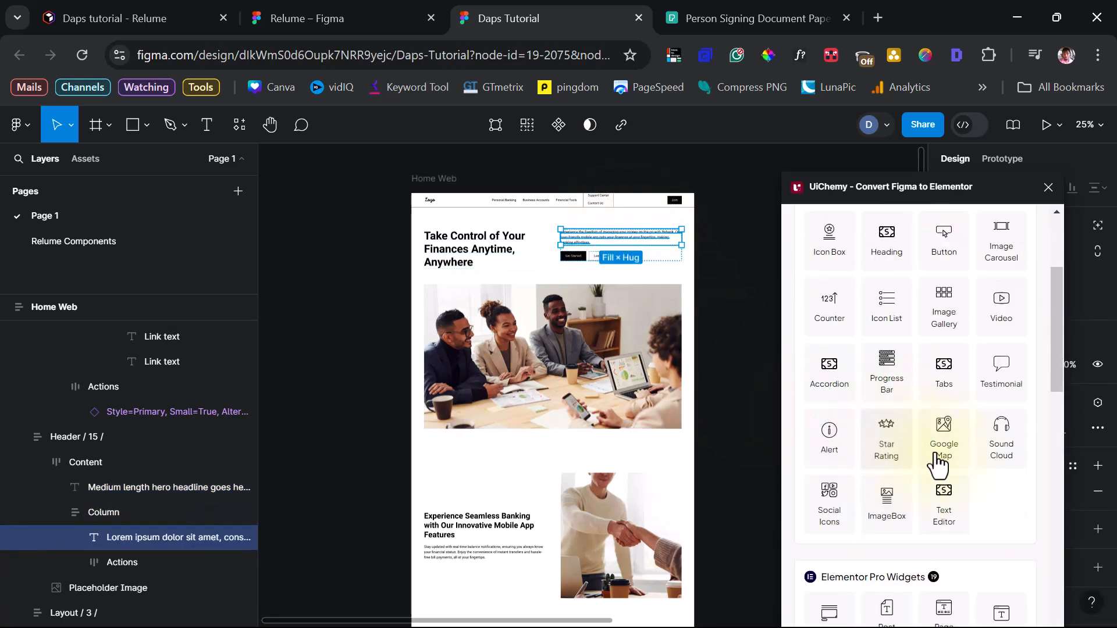
pyautogui.click(949, 520)
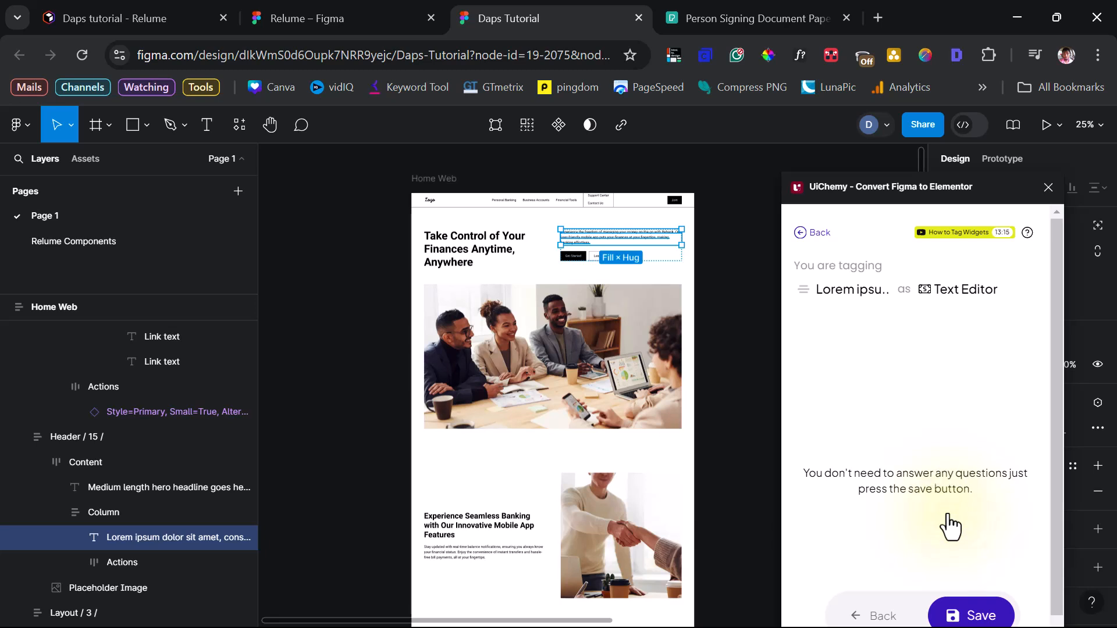
pyautogui.click(969, 614)
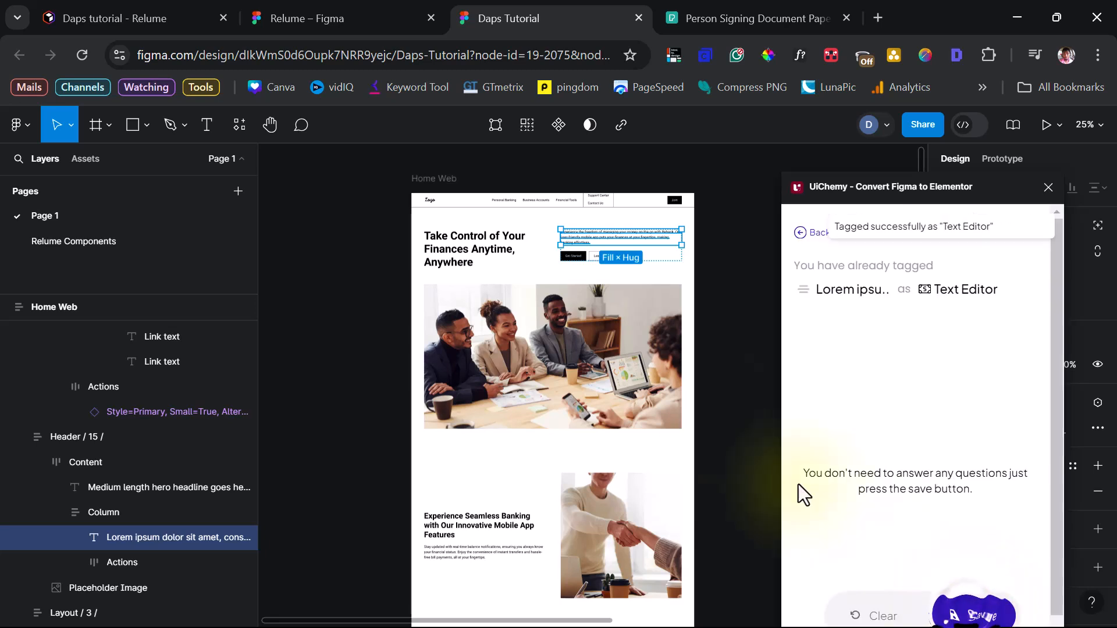
# - Tag the hero section's Get Started button as a Button widget with the link "#" and save it
pyautogui.click(575, 259)
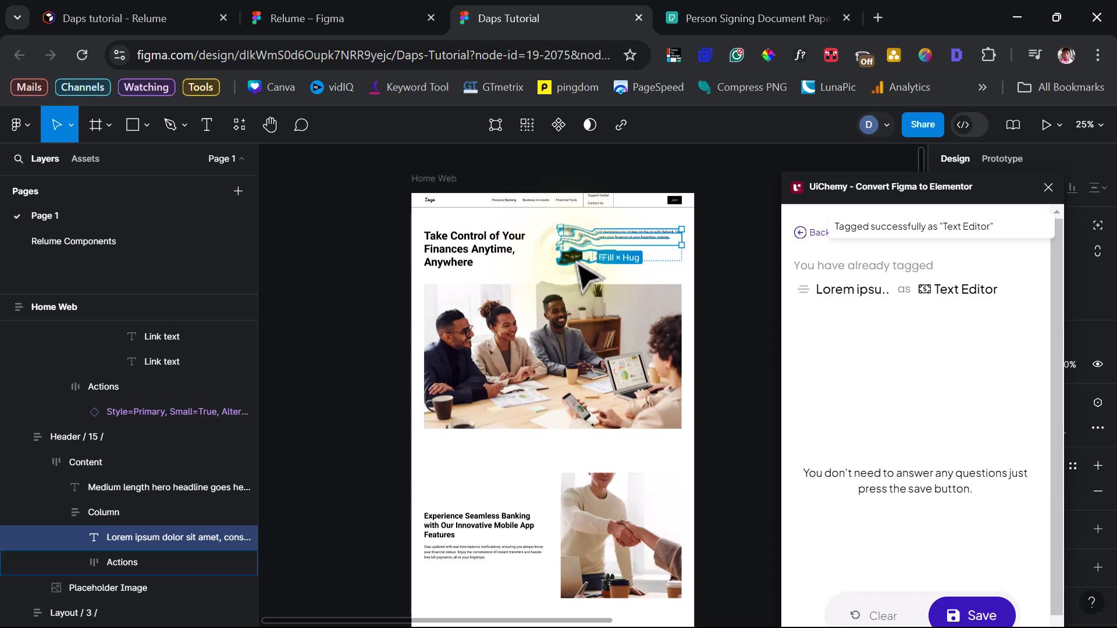
pyautogui.doubleClick(576, 262)
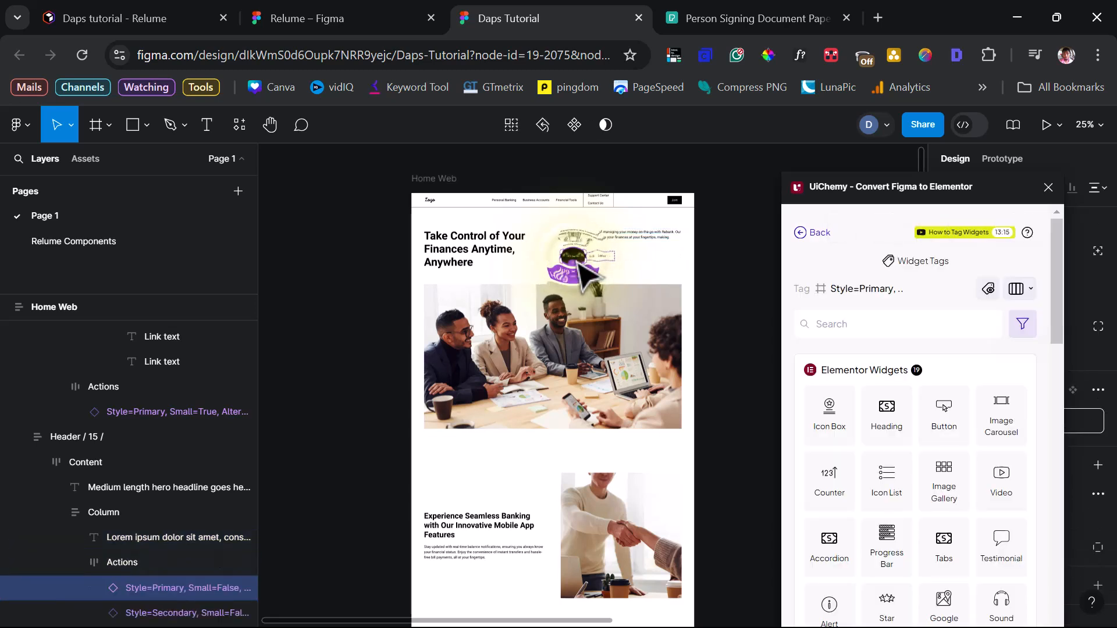
pyautogui.click(945, 422)
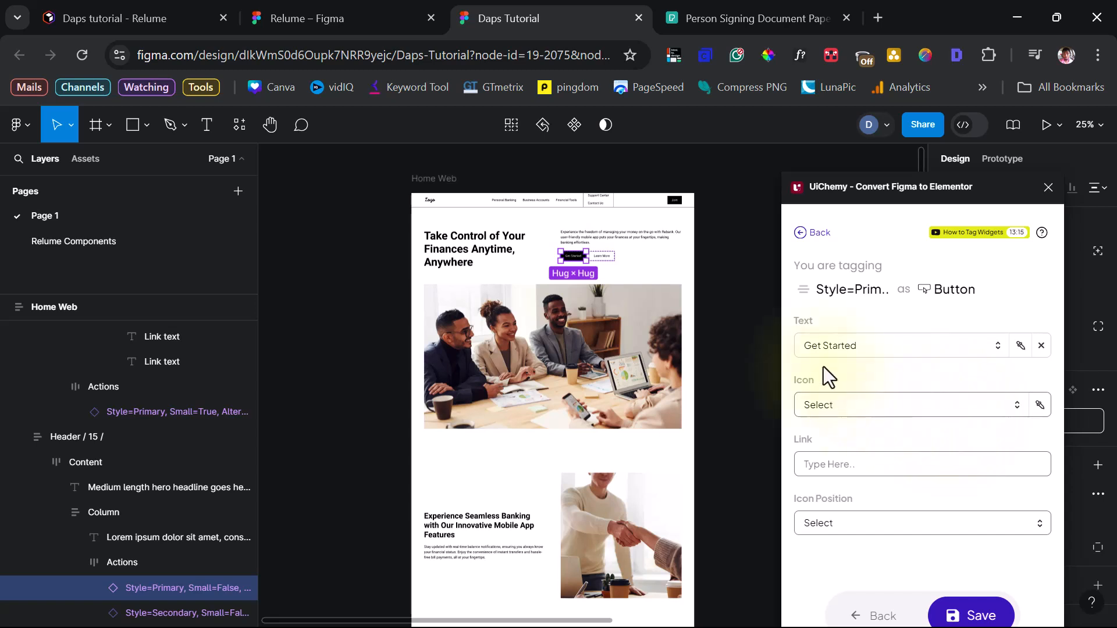
pyautogui.click(826, 464)
pyautogui.write('#')
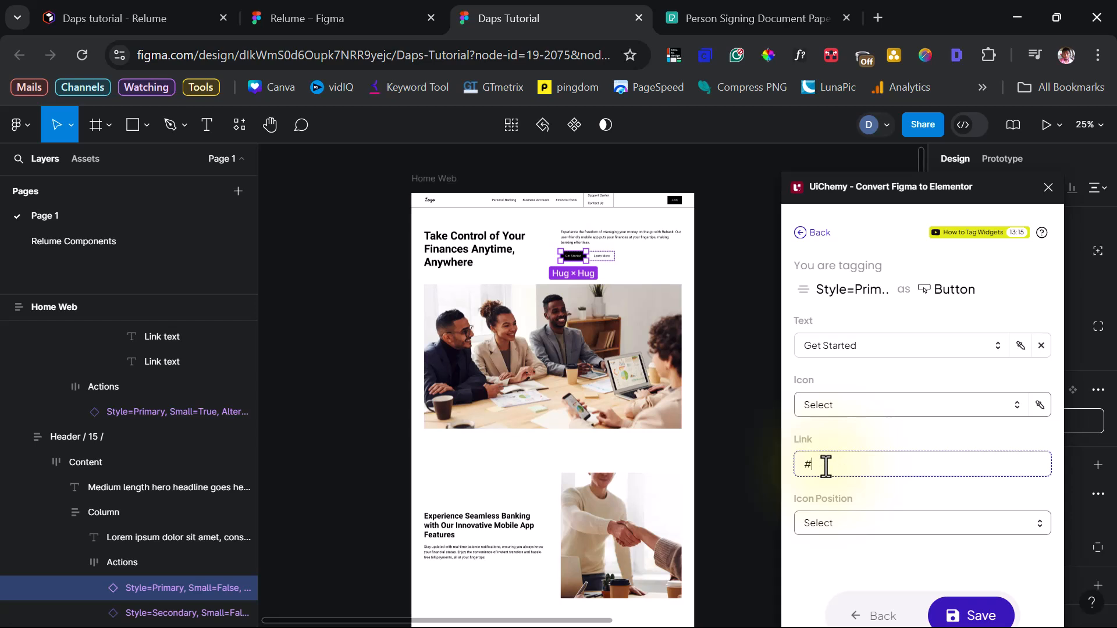
pyautogui.click(975, 614)
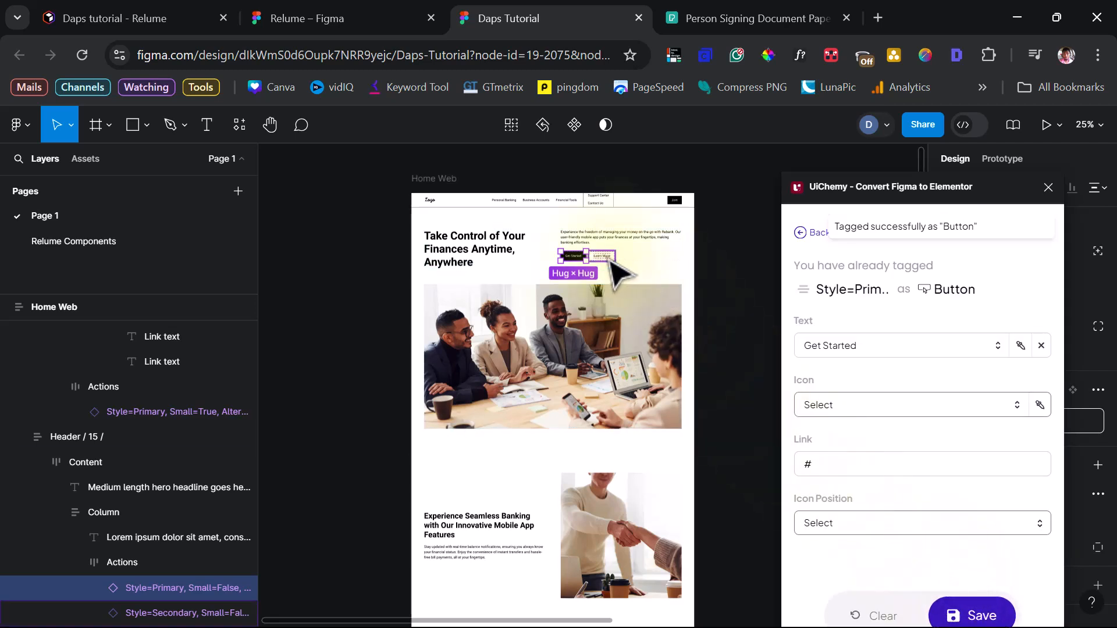
# - Tag the hero section's Learn More button instance as a Button widget with the link "#" and save it
pyautogui.doubleClick(608, 257)
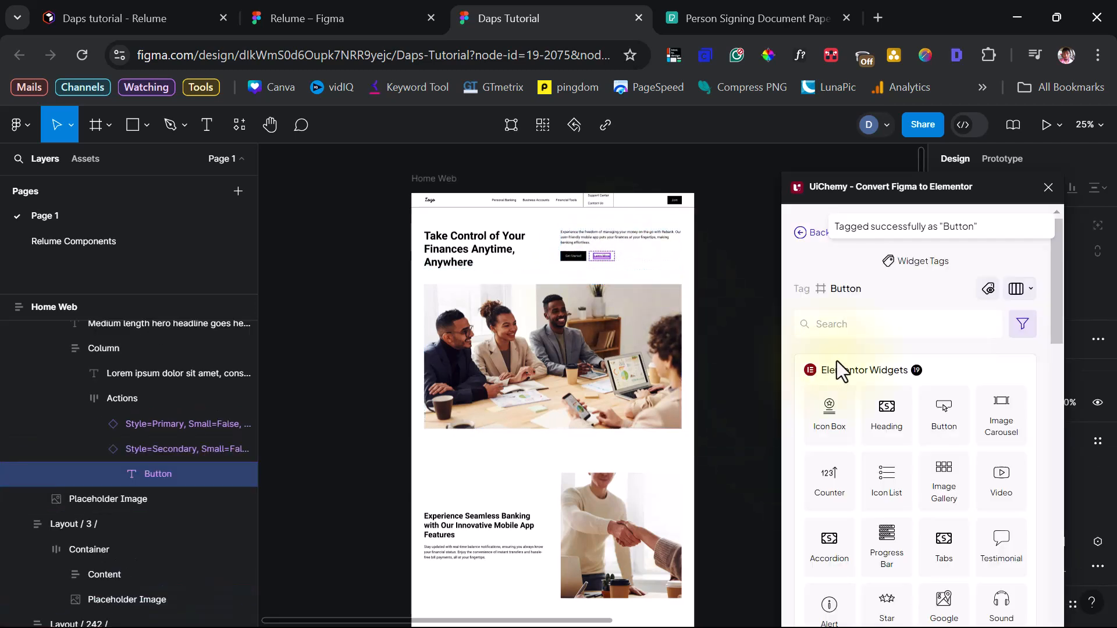
pyautogui.click(940, 420)
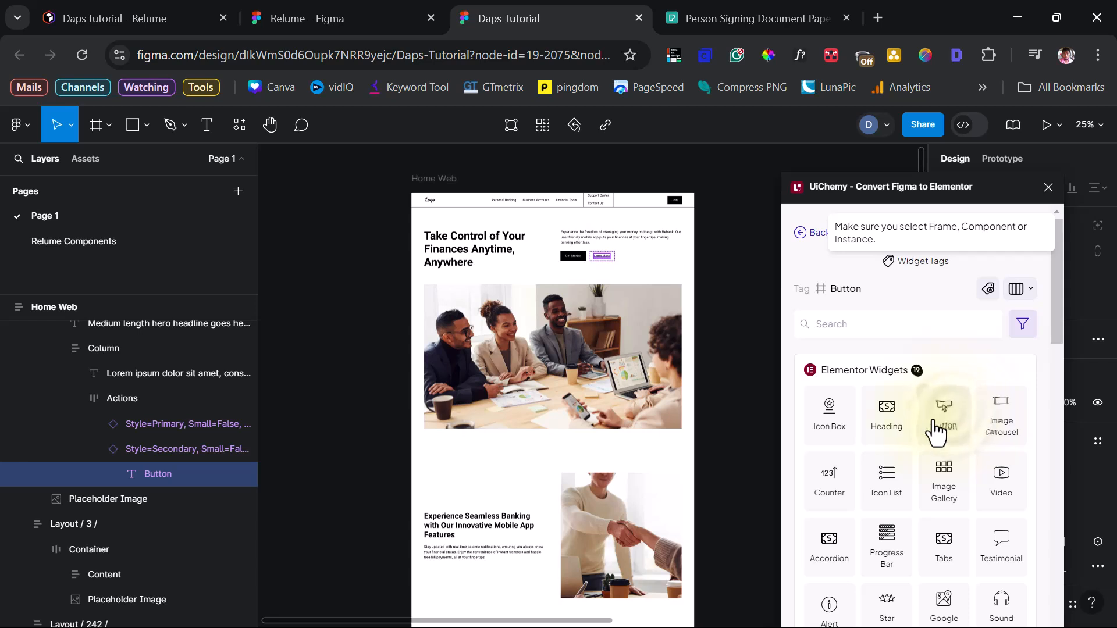
pyautogui.click(823, 465)
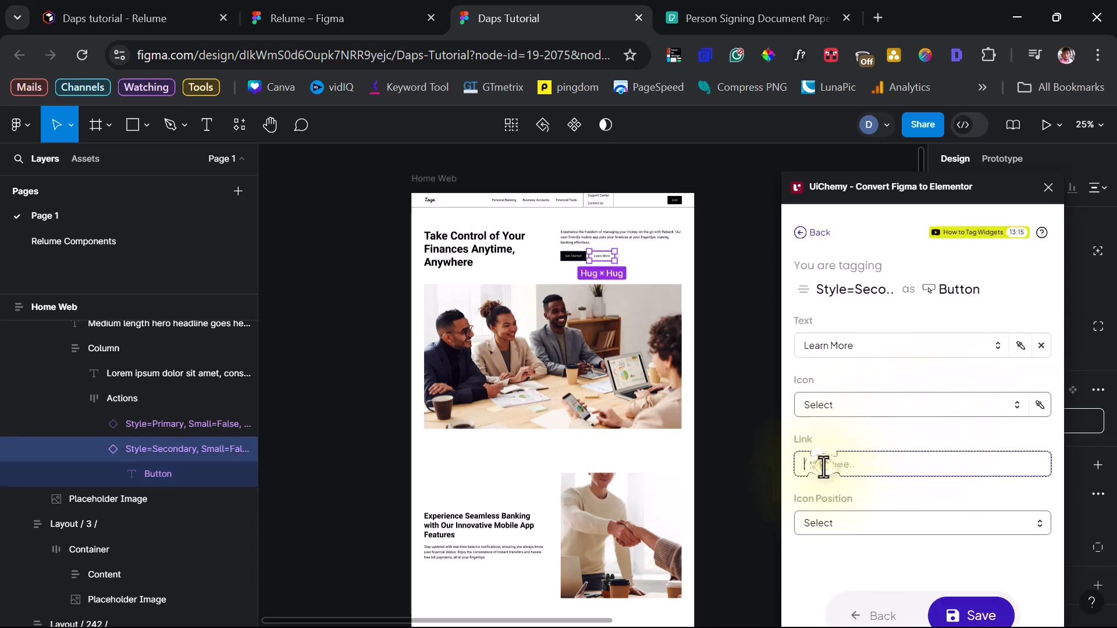
pyautogui.write('#')
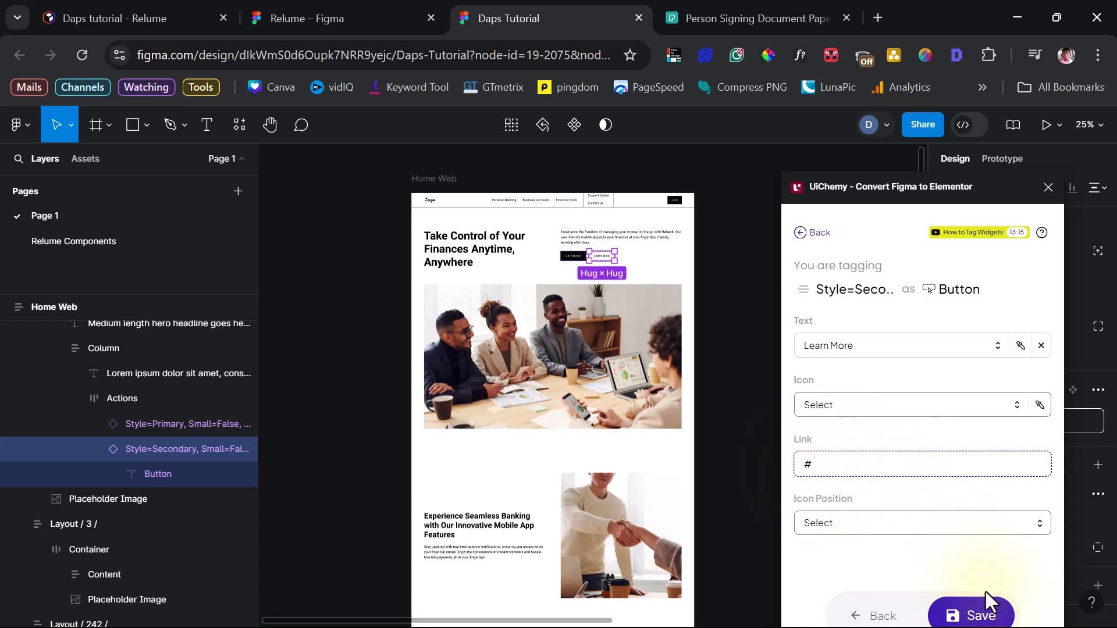
pyautogui.click(983, 618)
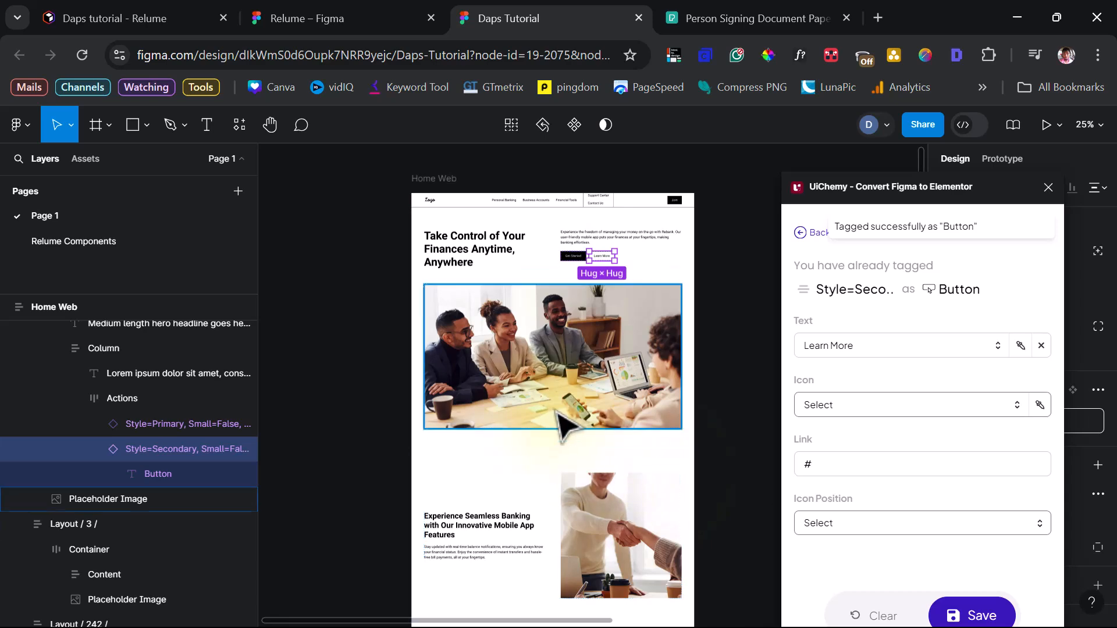
# - Tag the "Experience Seamless Banking with Our Innovative Mobile App Features" heading as a Heading widget with tag h3 and save it
pyautogui.scroll(-3, 527, 390)
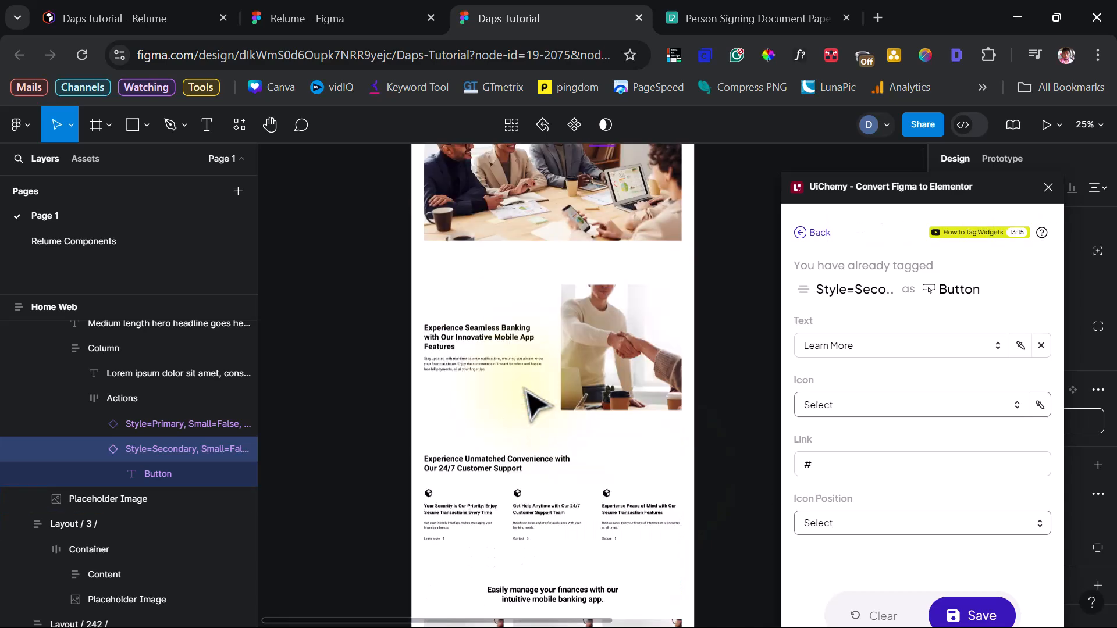
pyautogui.doubleClick(468, 349)
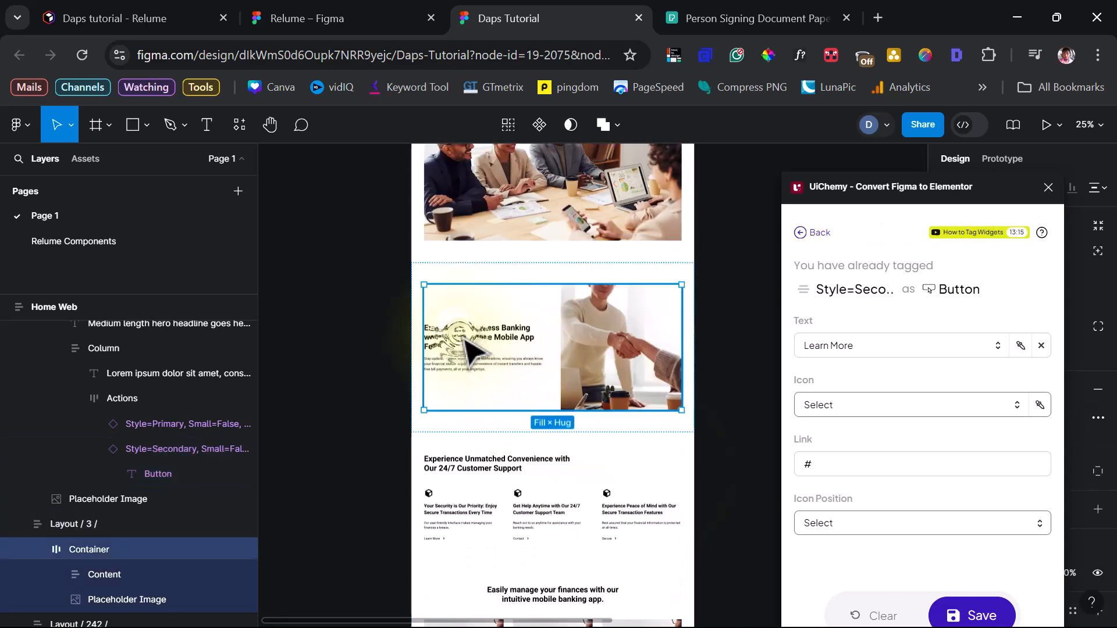
pyautogui.click(468, 349)
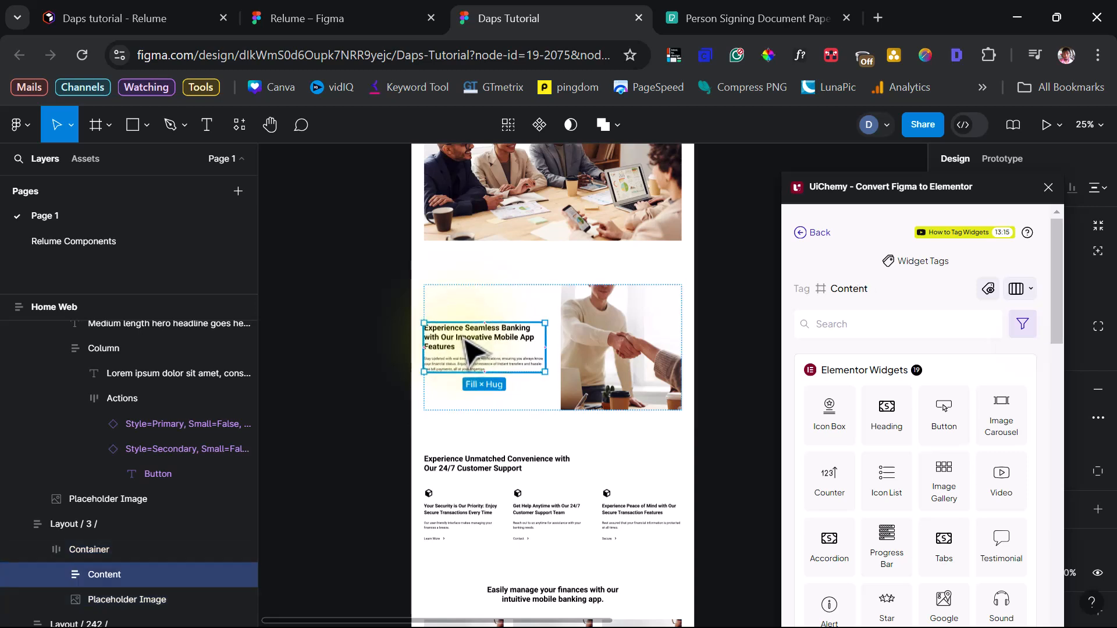
pyautogui.click(468, 349)
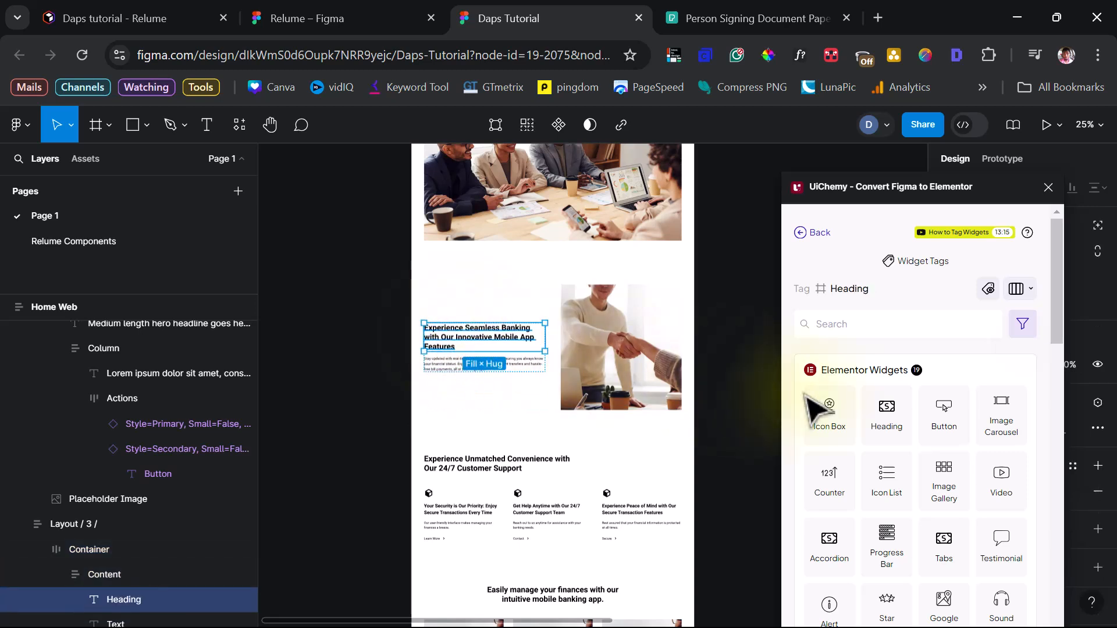
pyautogui.click(885, 416)
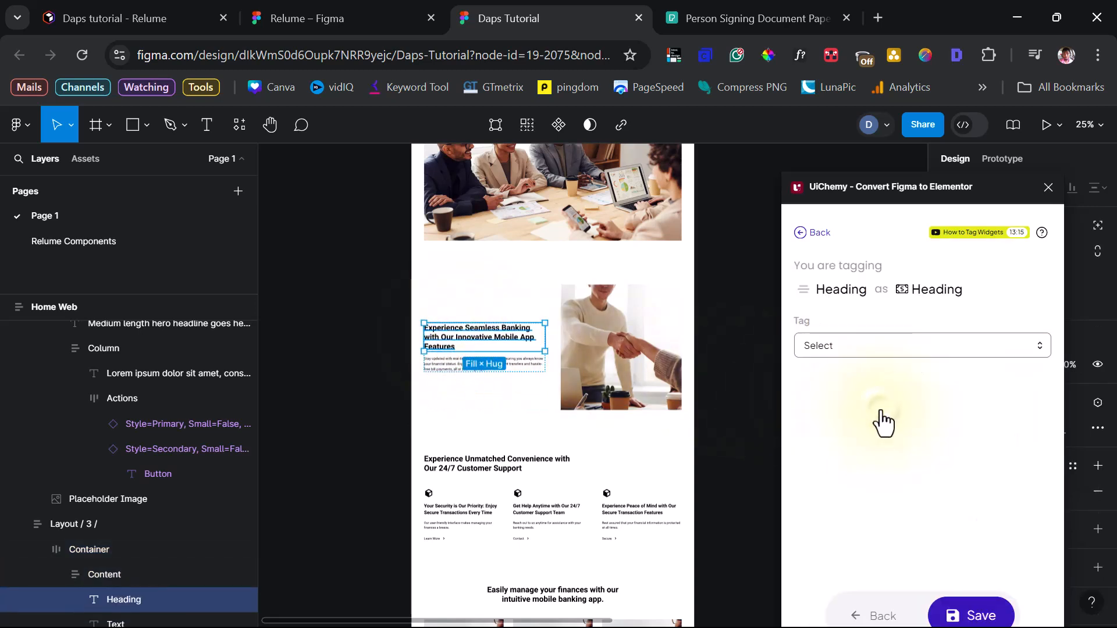
pyautogui.click(864, 349)
pyautogui.click(826, 427)
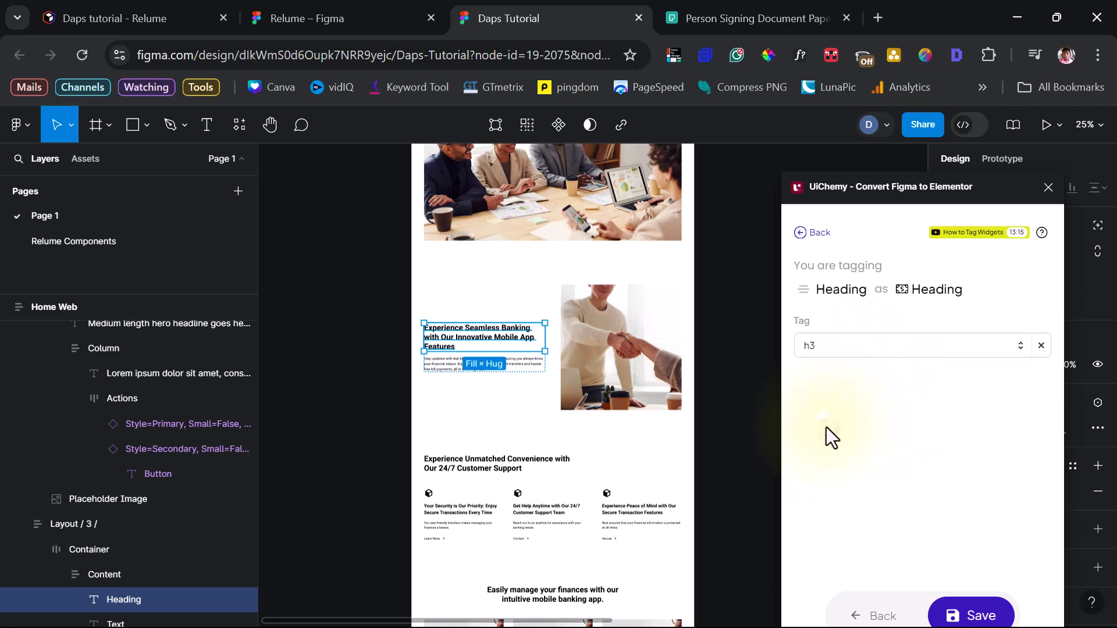
pyautogui.click(977, 616)
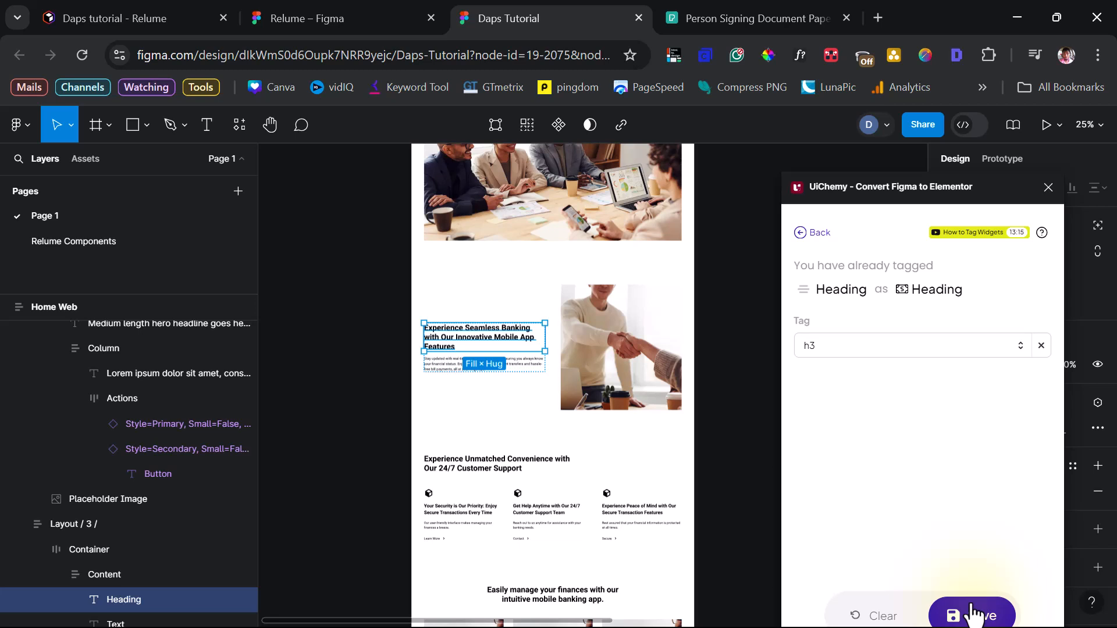
# - Tag the paragraph under the "Experience Seamless Banking" heading as a Text Editor widget and save it
pyautogui.click(439, 367)
pyautogui.scroll(-3, 983, 599)
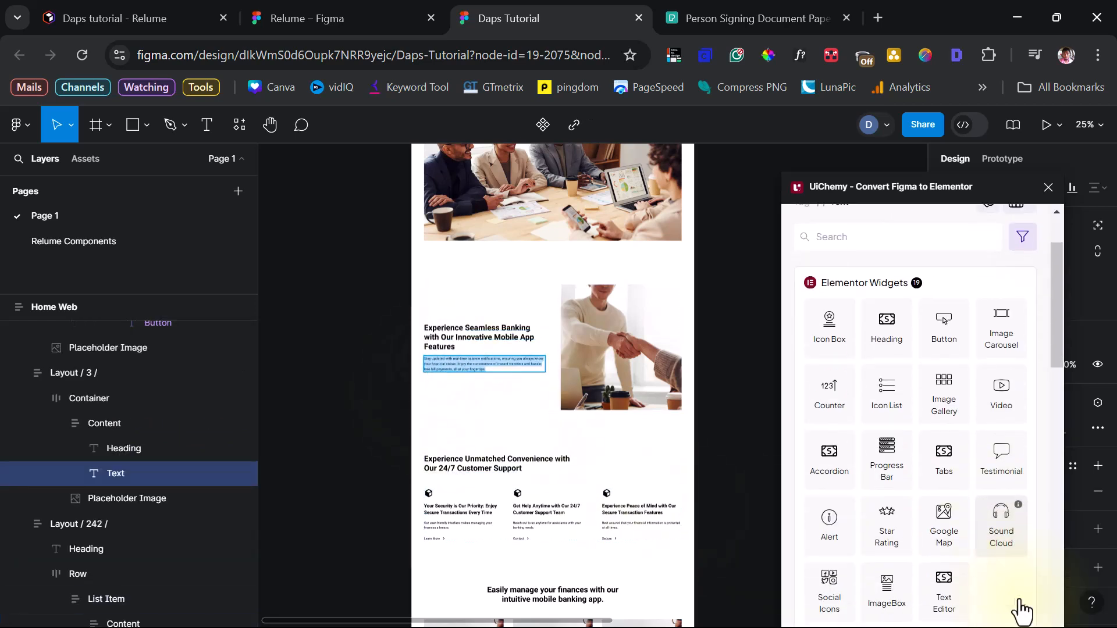
pyautogui.click(945, 600)
pyautogui.click(971, 618)
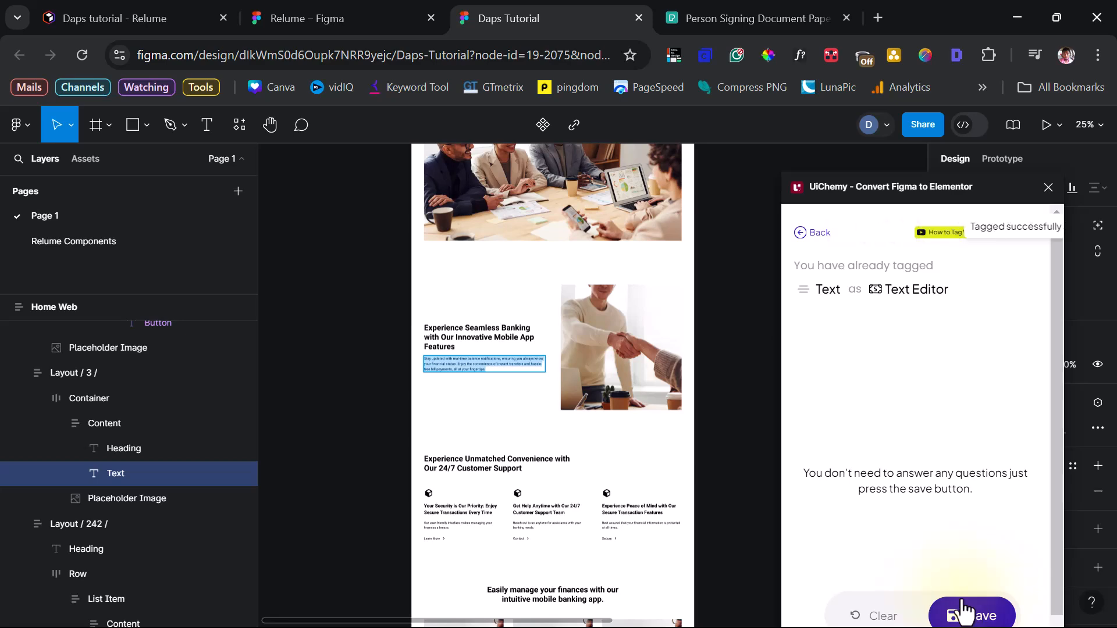
pyautogui.click(464, 337)
pyautogui.click(484, 367)
pyautogui.scroll(-1, 486, 370)
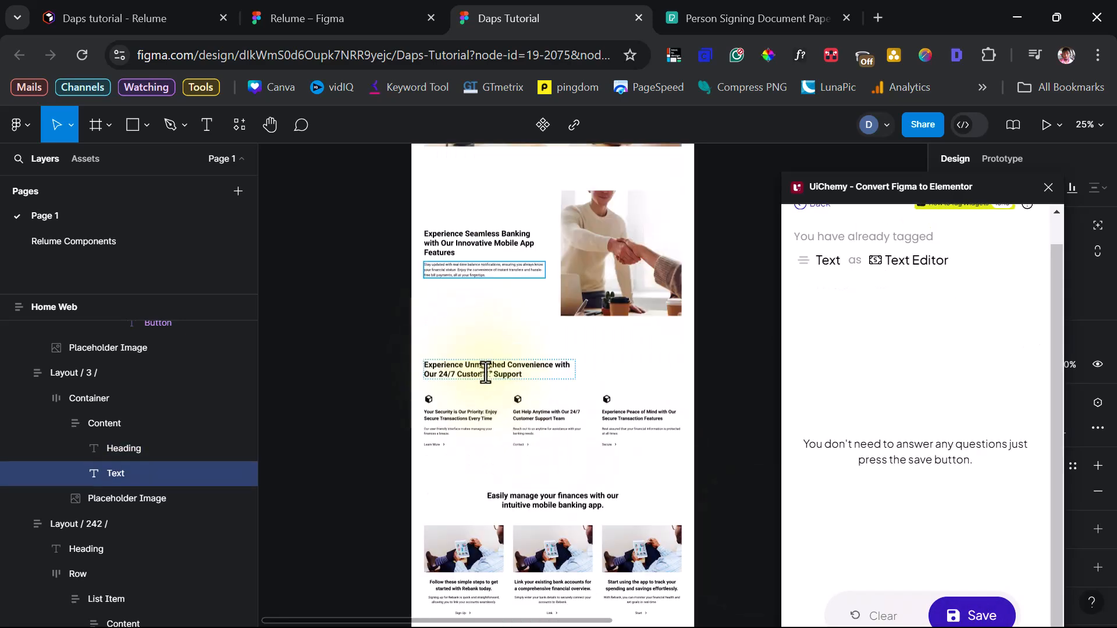
# - Tag the "Experience Unmatched Convenience with Our 24/7 Customer Support" heading as a Heading widget with tag h2
pyautogui.click(486, 371)
pyautogui.click(890, 399)
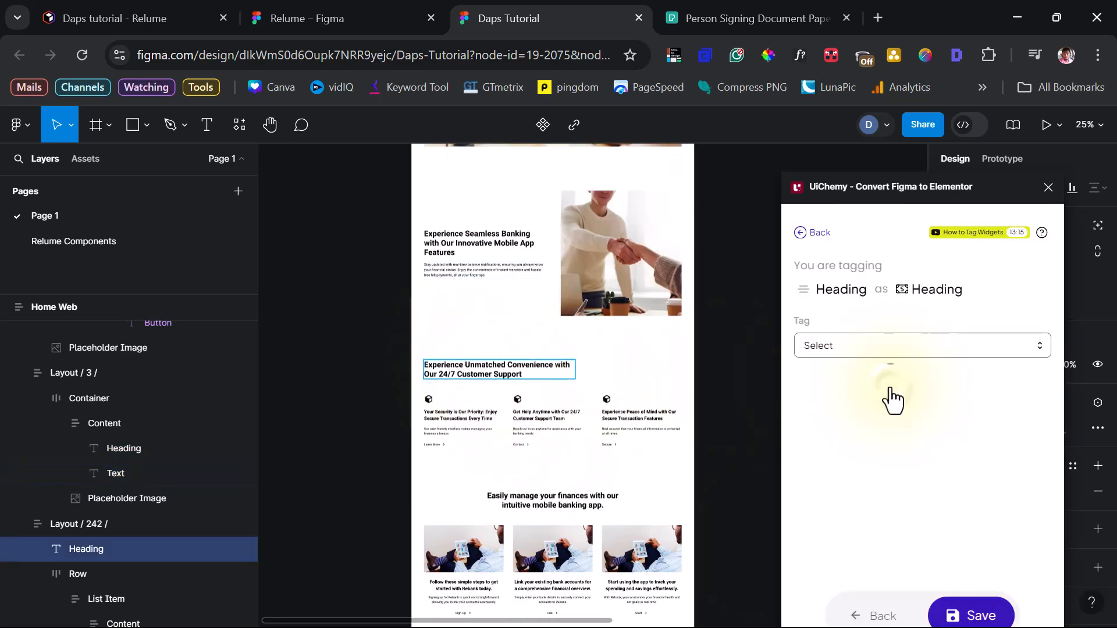
pyautogui.click(829, 346)
pyautogui.click(840, 404)
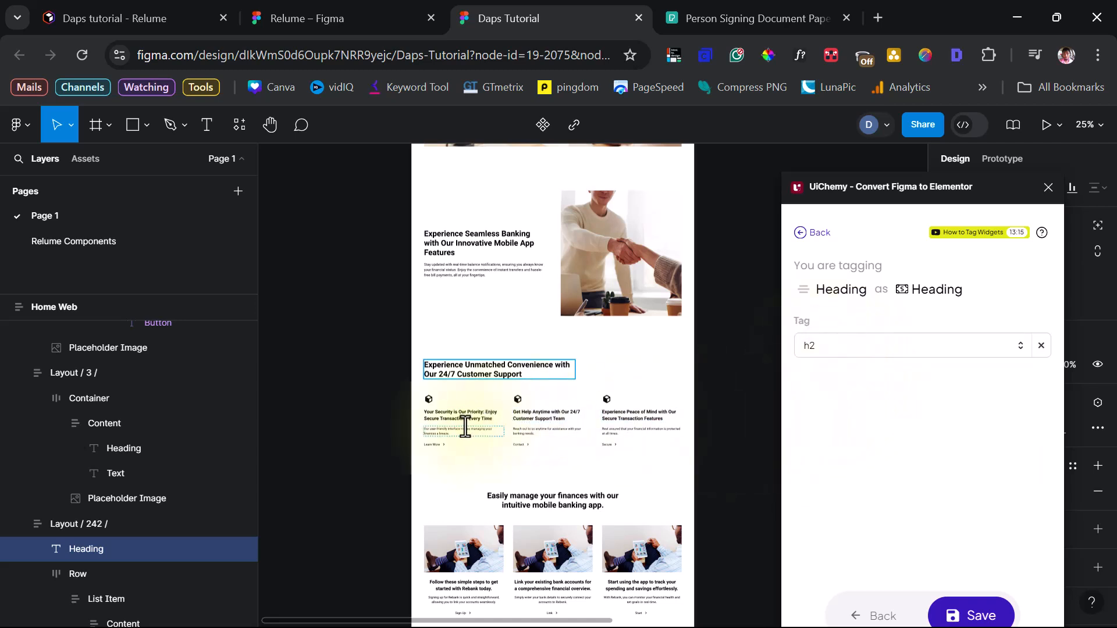
pyautogui.scroll(-3, 449, 417)
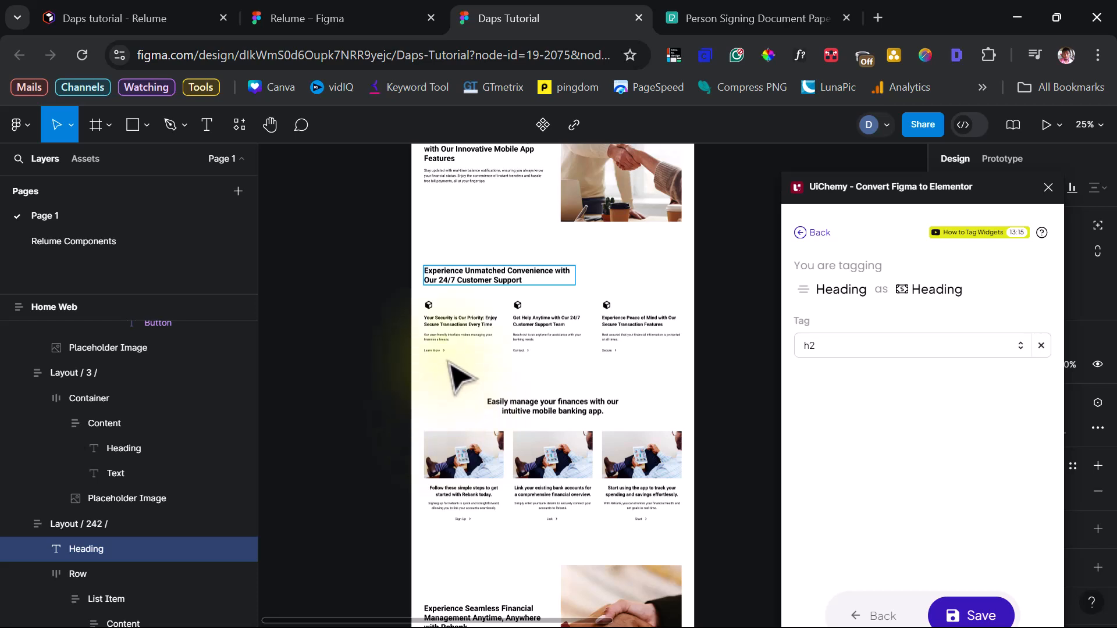
pyautogui.click(433, 313)
pyautogui.click(449, 335)
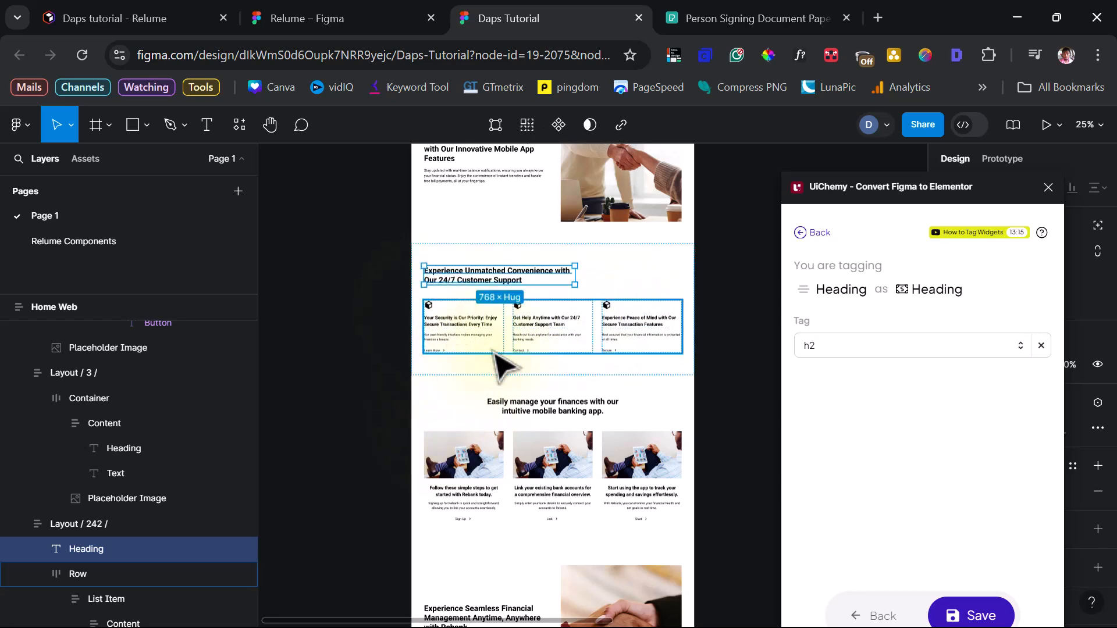
pyautogui.click(887, 616)
# - Wrap the Content layer of the "Your Security is Our Priority" card in a frame named "Icon box"
pyautogui.scroll(-1, 890, 454)
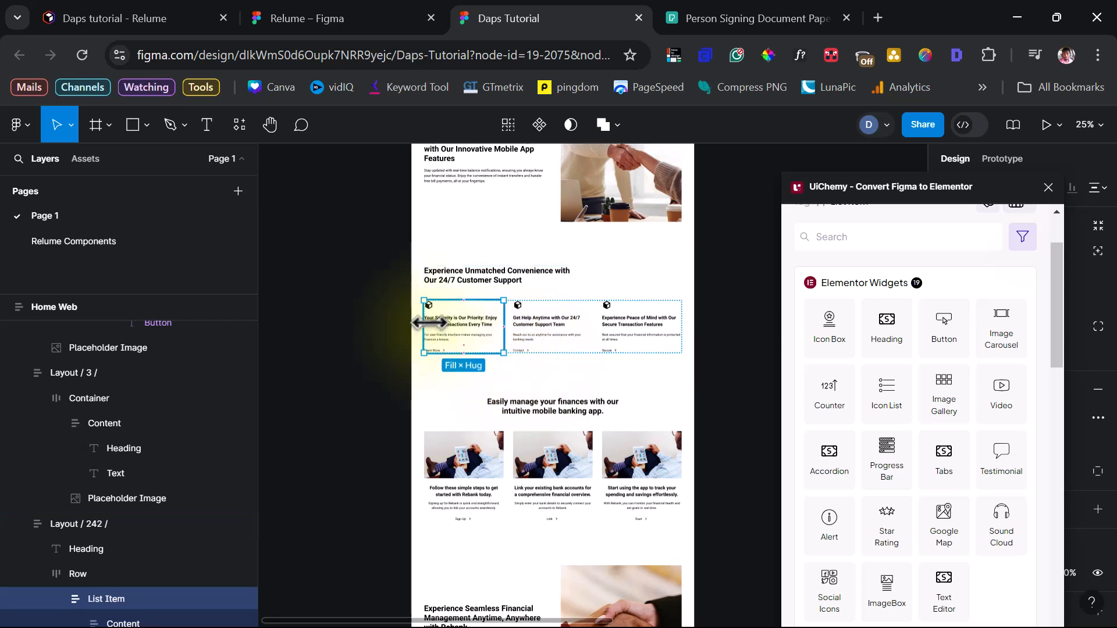
pyautogui.doubleClick(464, 326)
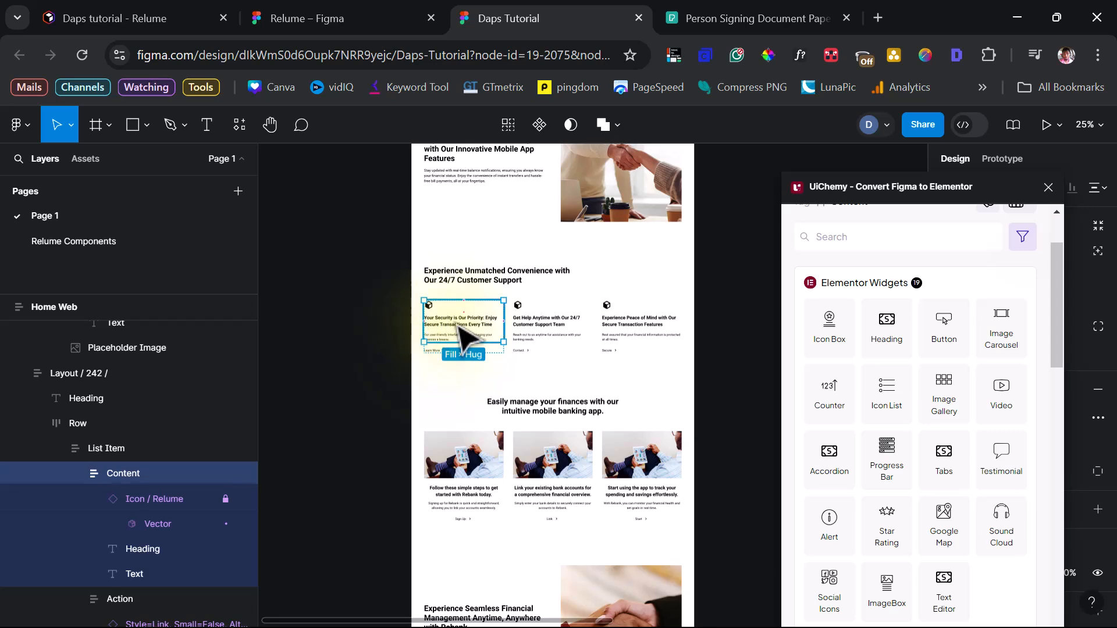
pyautogui.rightClick(119, 471)
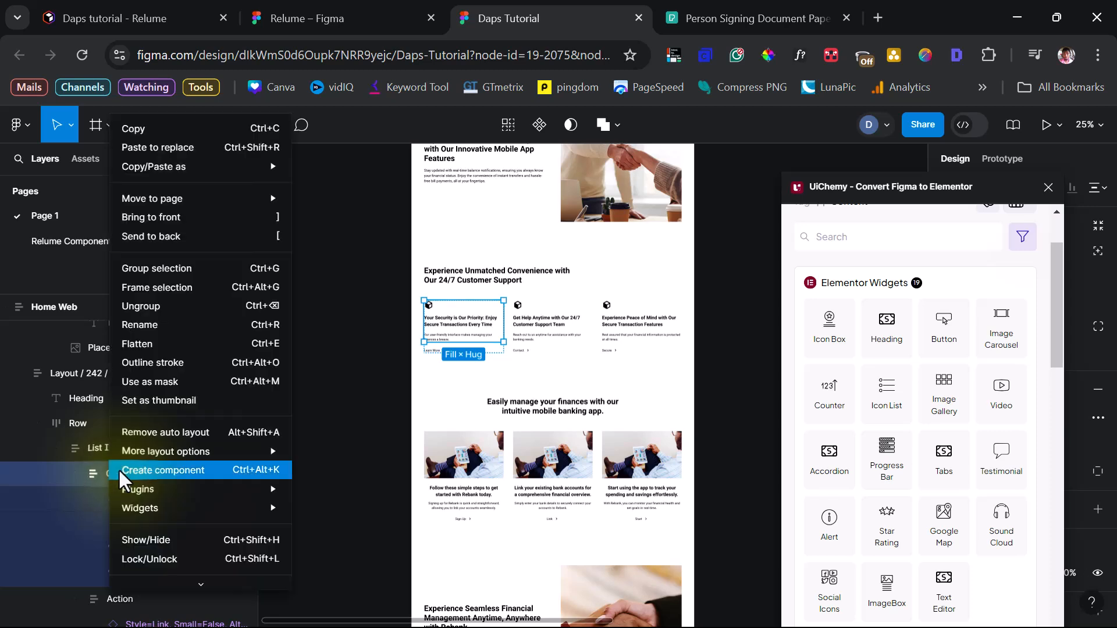
pyautogui.click(163, 287)
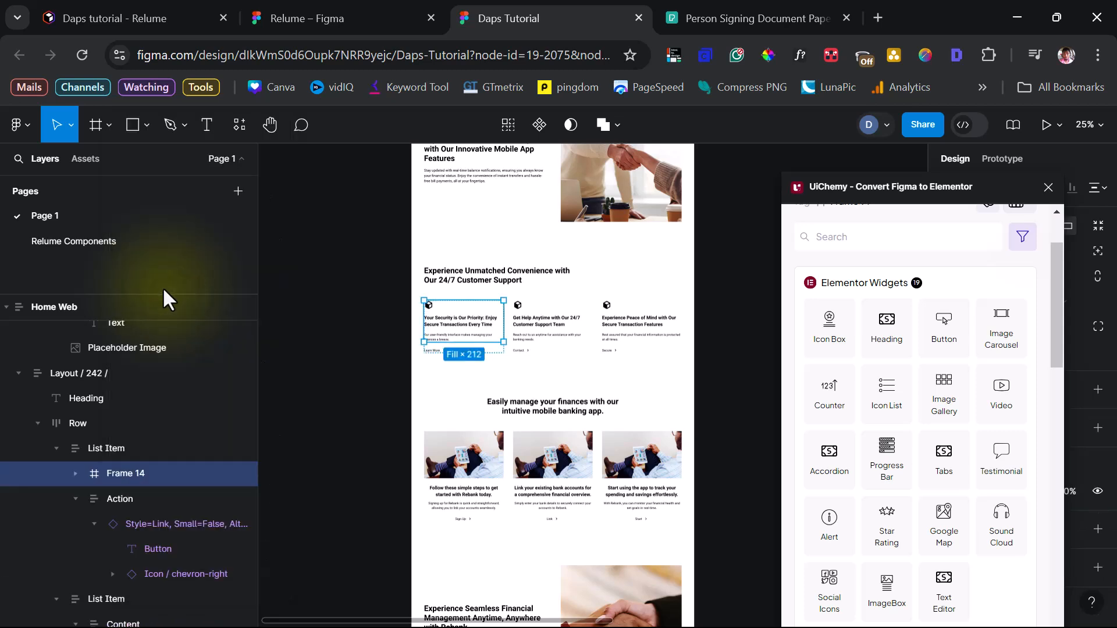
pyautogui.doubleClick(141, 473)
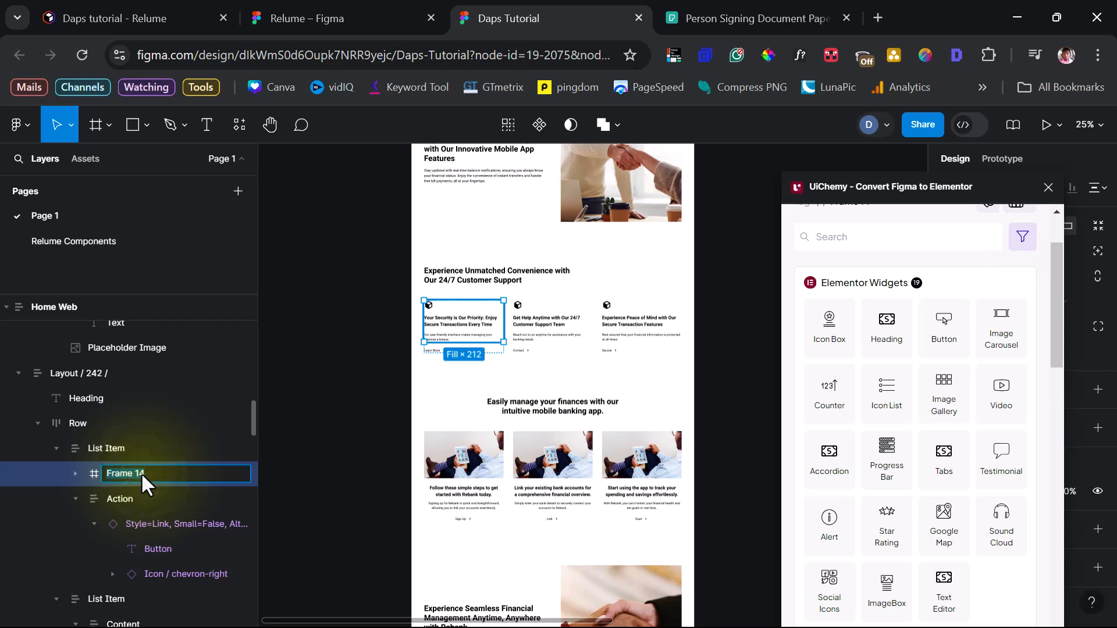
pyautogui.write('Icon box')
pyautogui.press('Return')
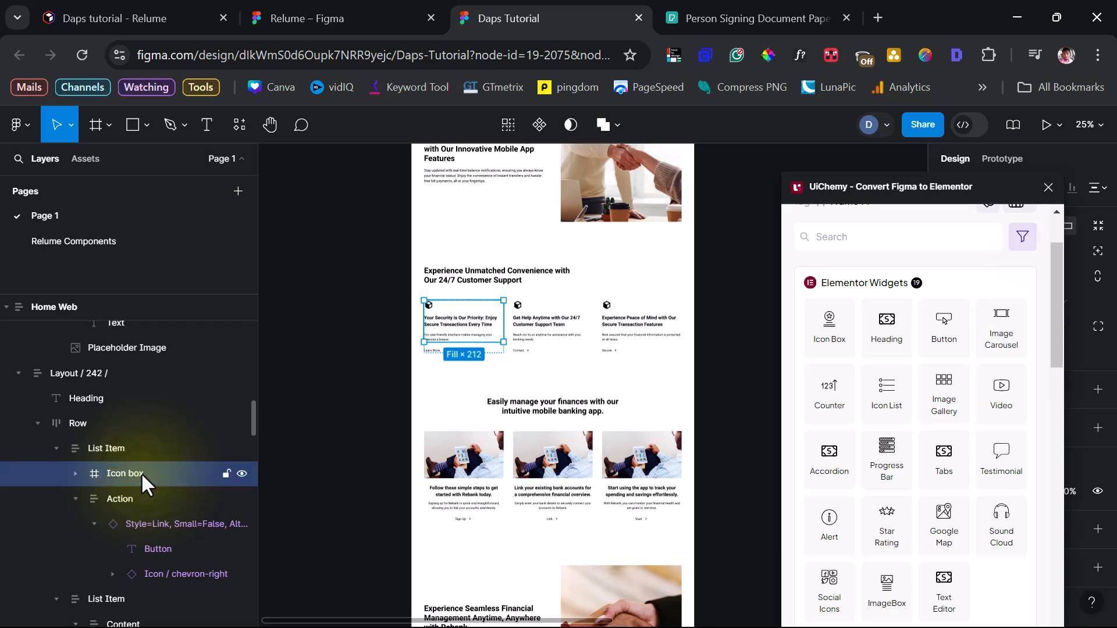
# - Tag the Icon box frame as an Icon Box widget using Icon / Relume, "Your Security" as title and "Our user-friendly" as description, and save it
pyautogui.click(831, 343)
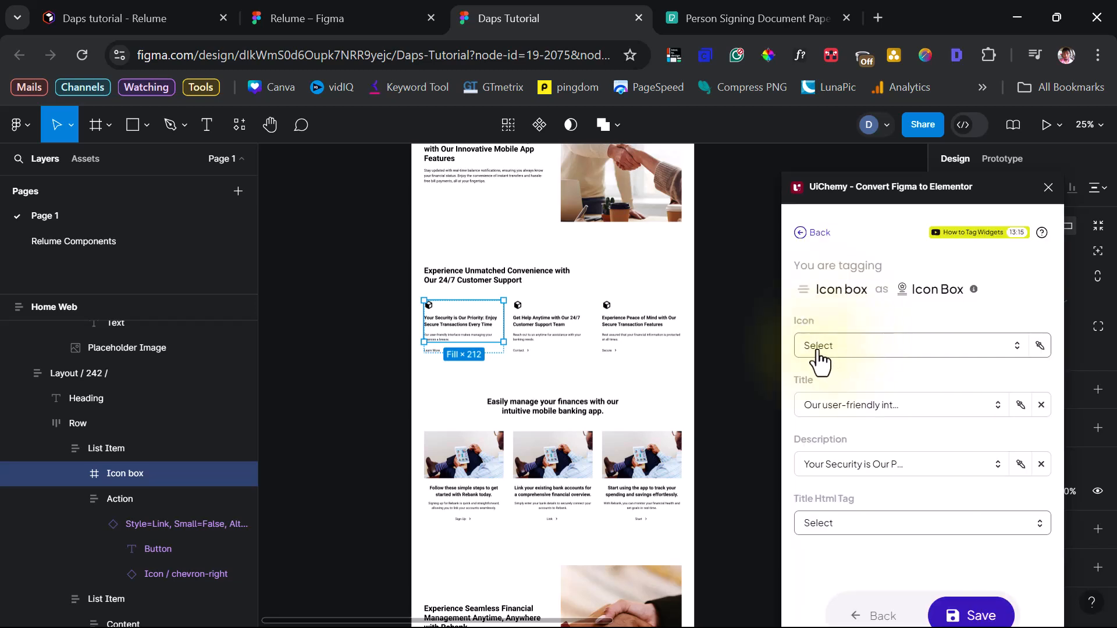
pyautogui.click(817, 349)
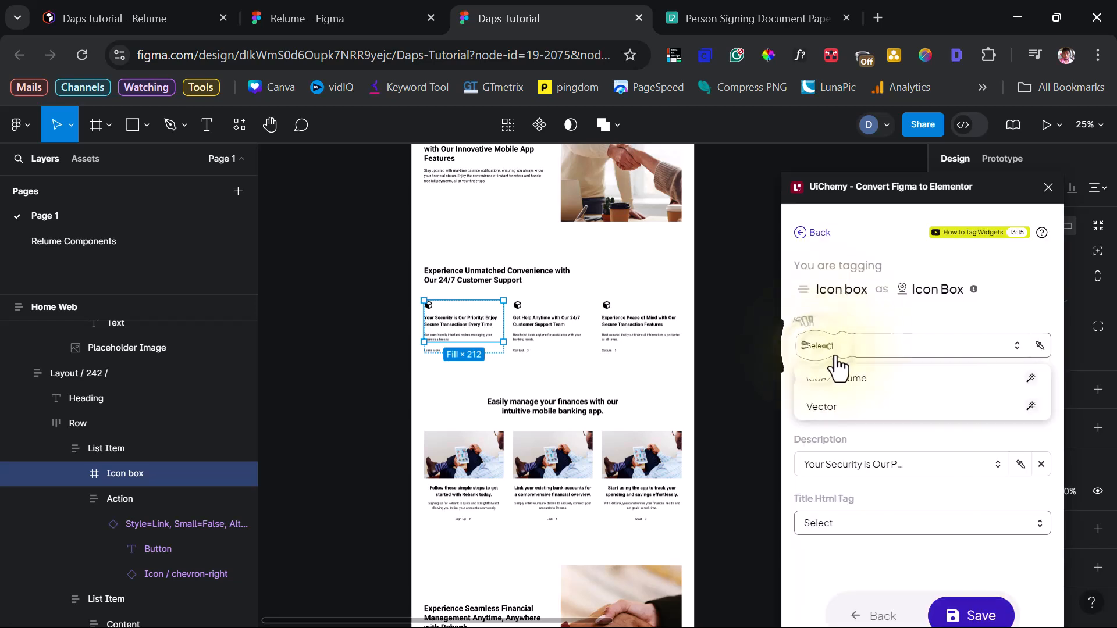
pyautogui.click(884, 381)
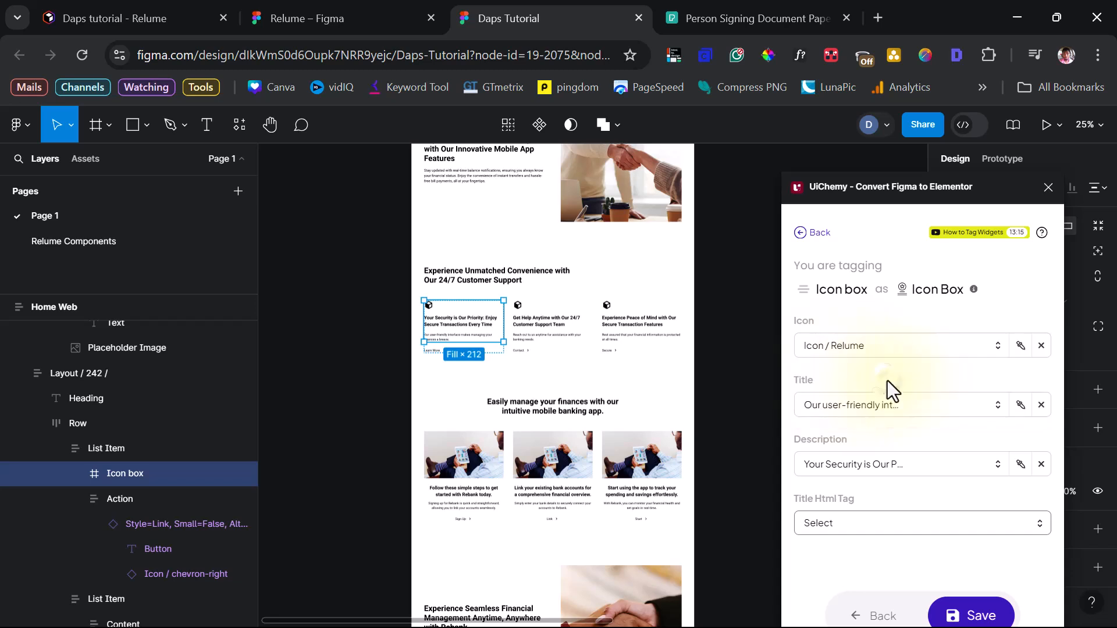
pyautogui.click(864, 408)
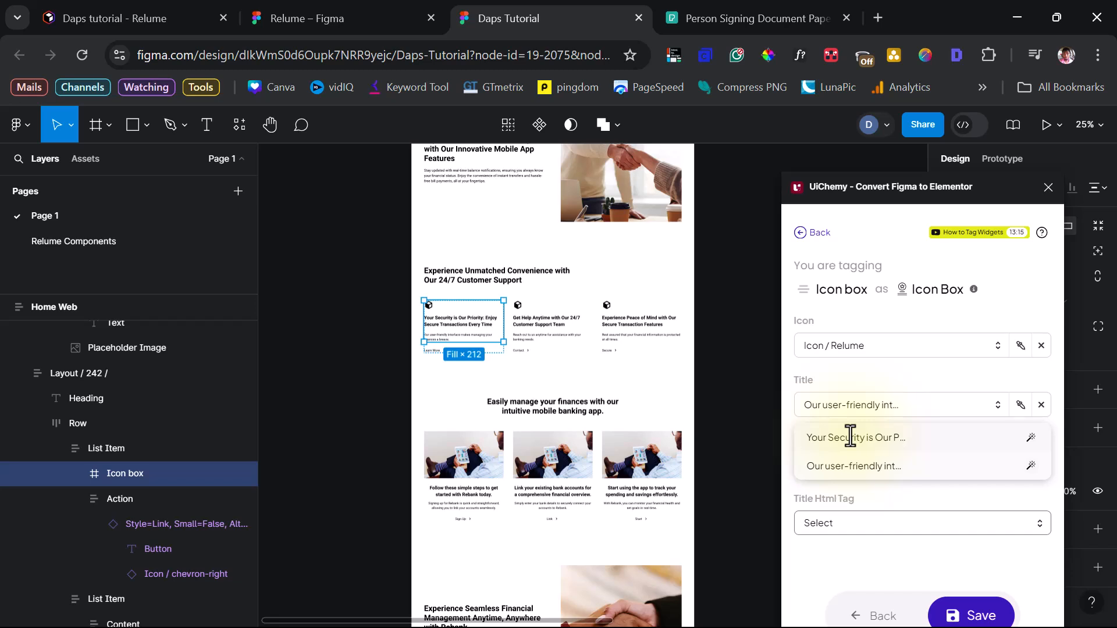
pyautogui.click(850, 437)
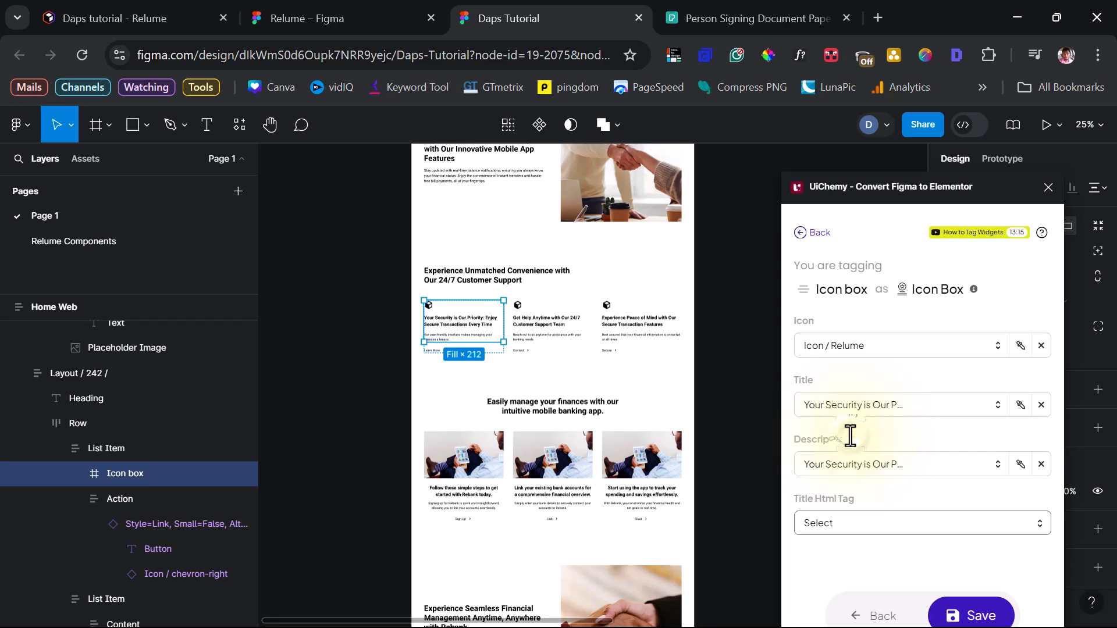
pyautogui.click(857, 471)
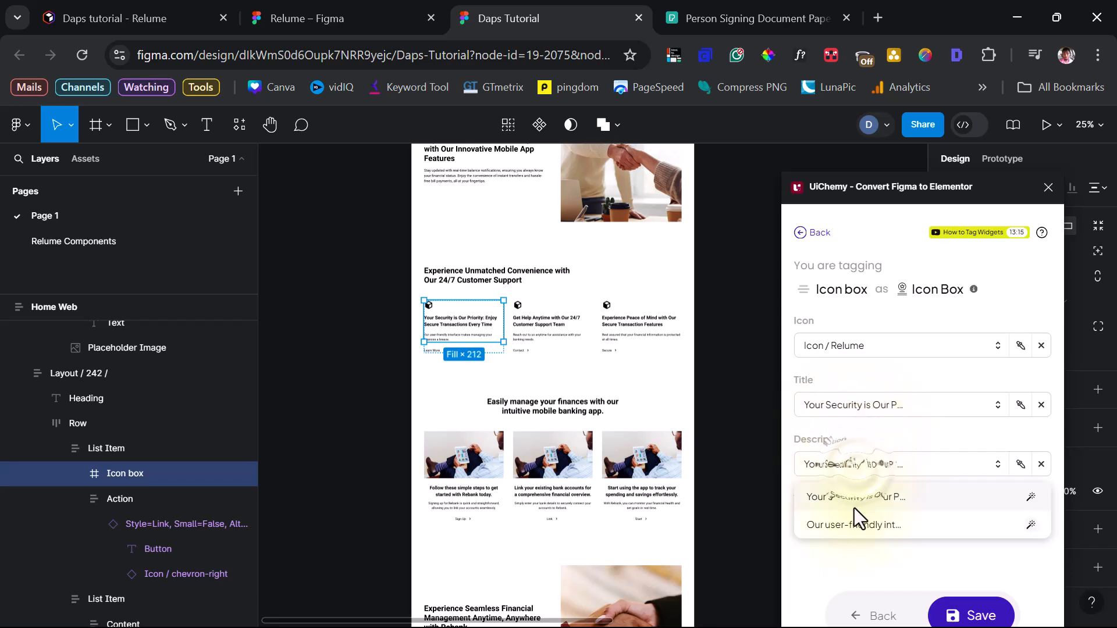
pyautogui.click(855, 524)
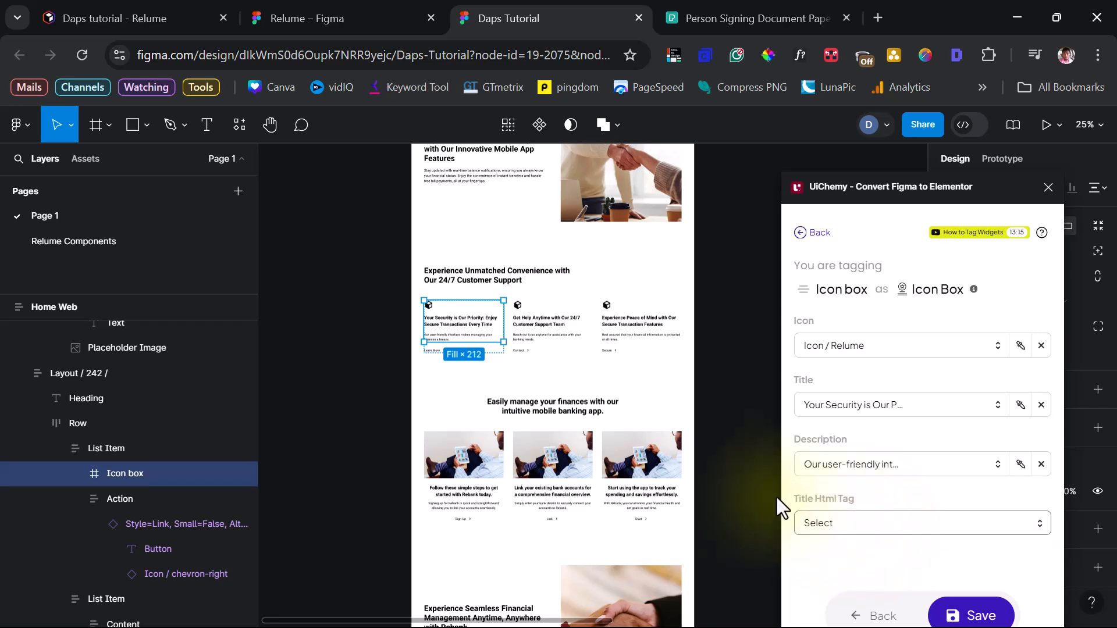
pyautogui.click(440, 356)
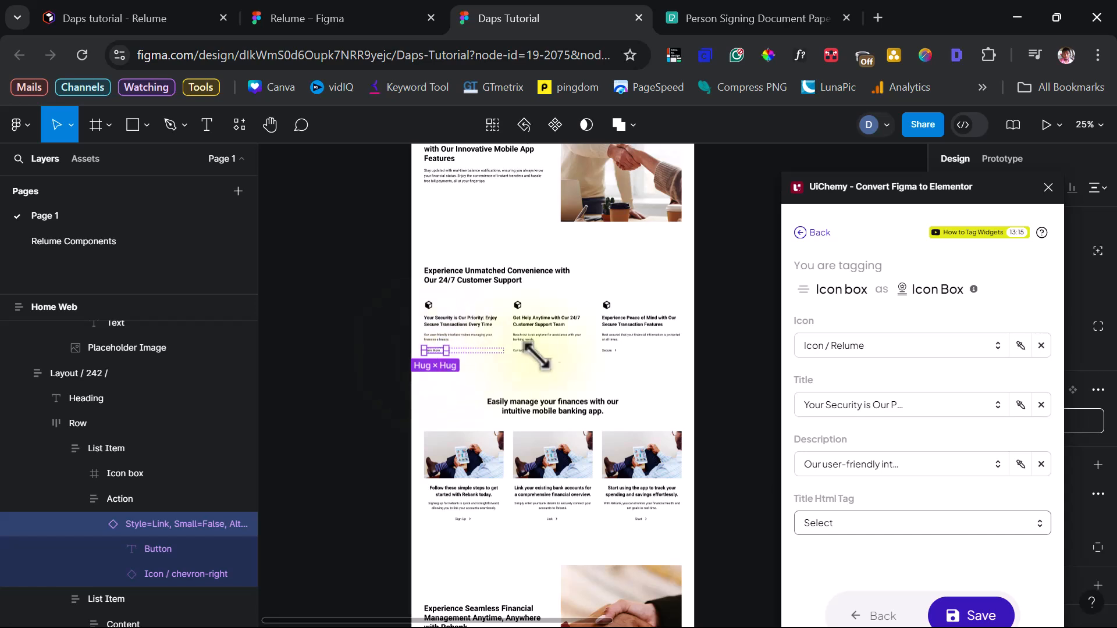
pyautogui.click(977, 618)
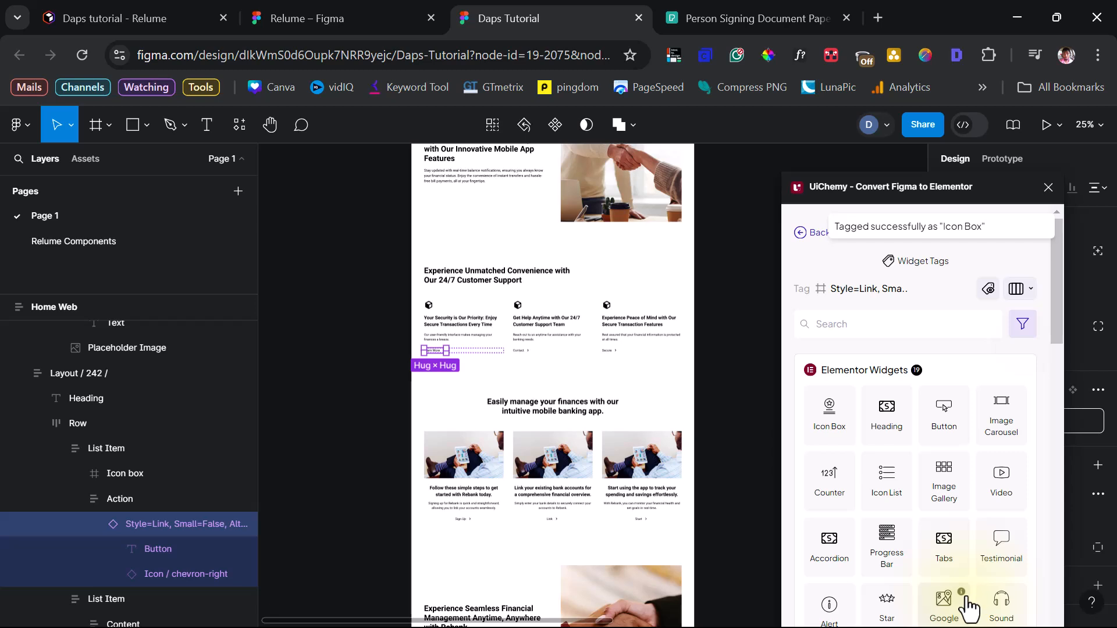
# - Tag the first card's Learn More link as a Button widget with icon "Icon / chevron-right" and link "#", and save it
pyautogui.click(943, 411)
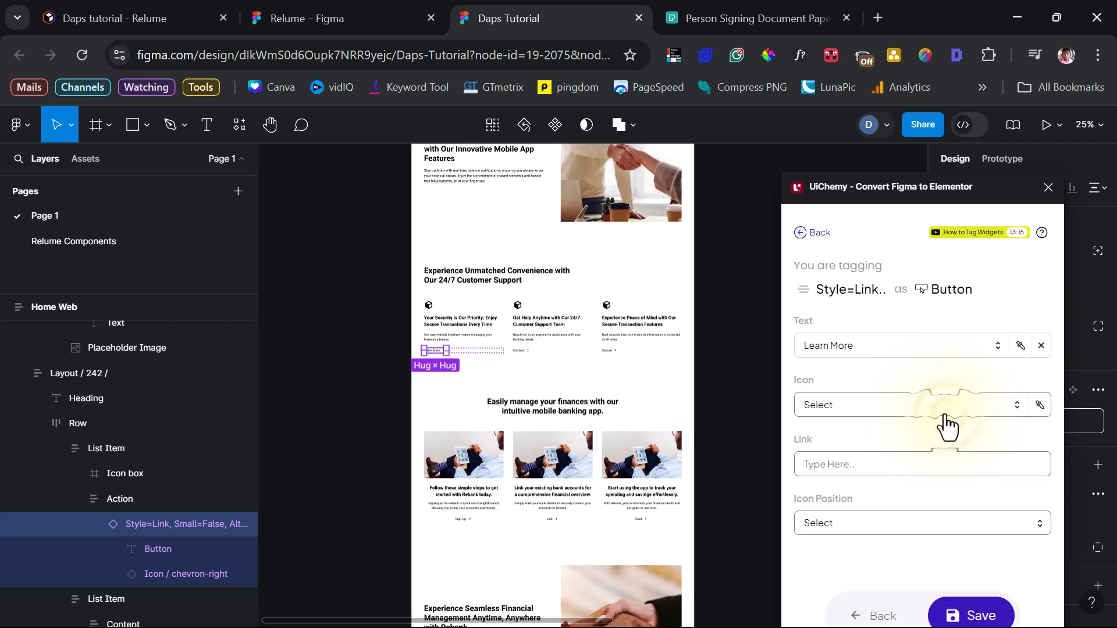
pyautogui.click(886, 410)
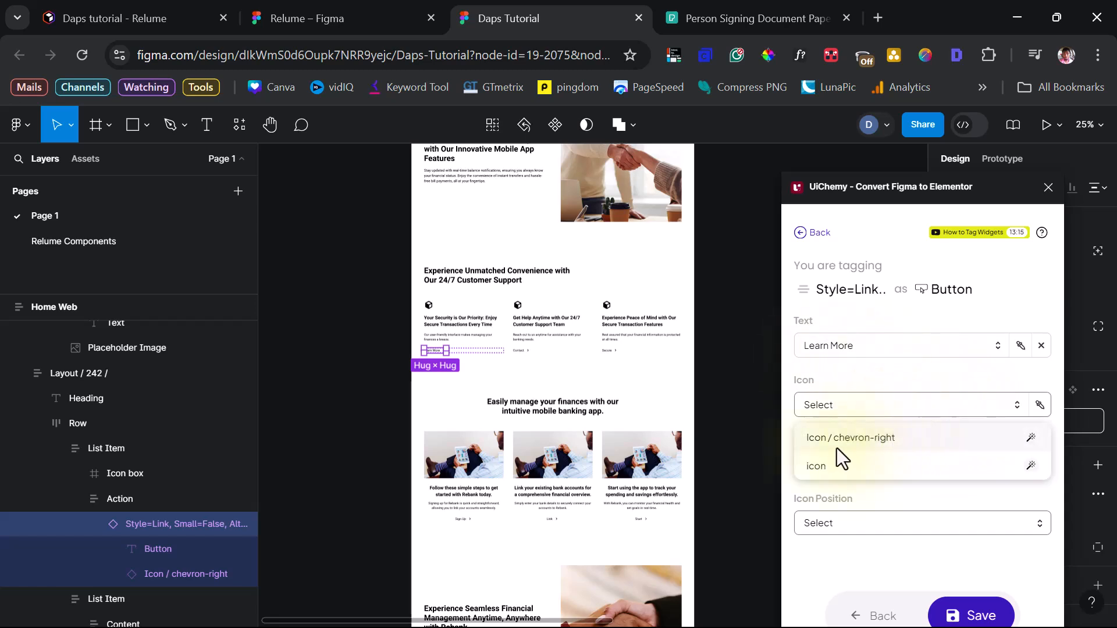
pyautogui.click(902, 439)
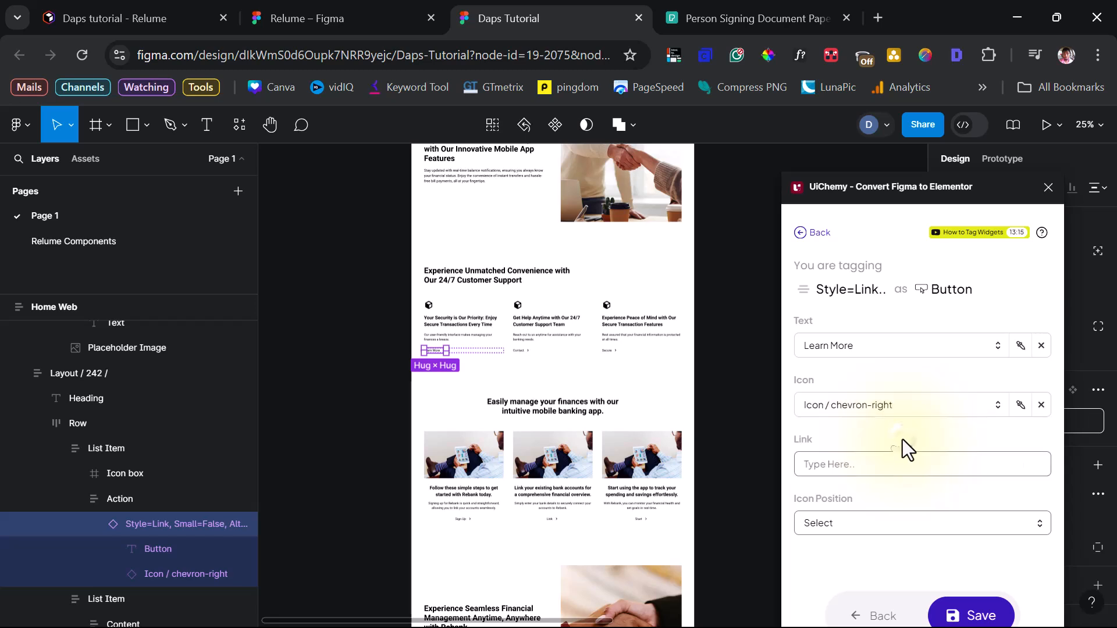
pyautogui.click(862, 463)
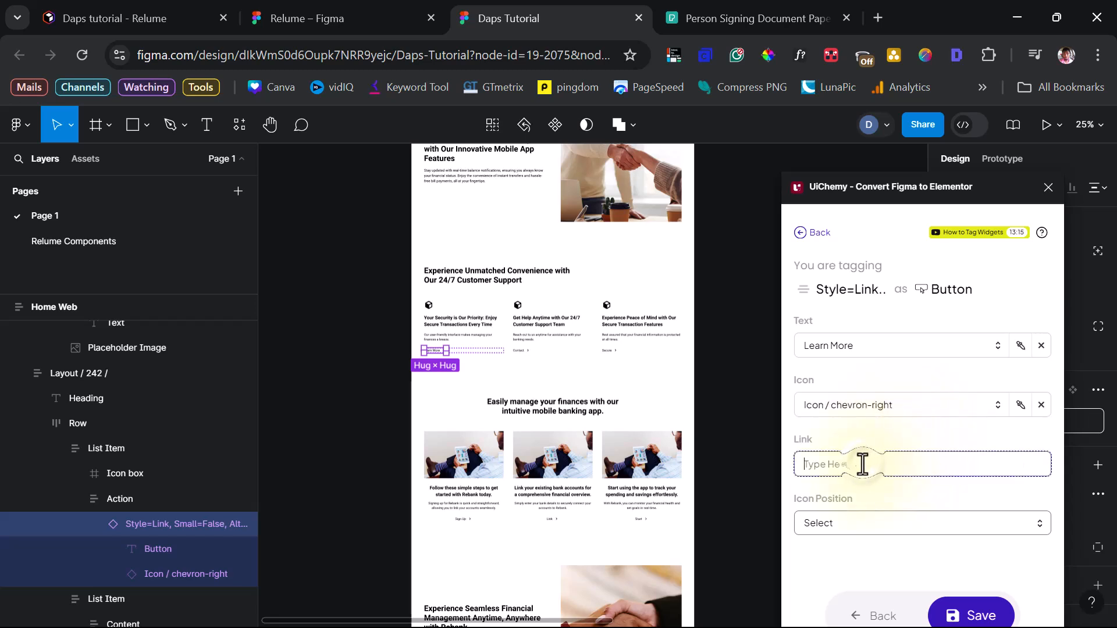
pyautogui.write('#')
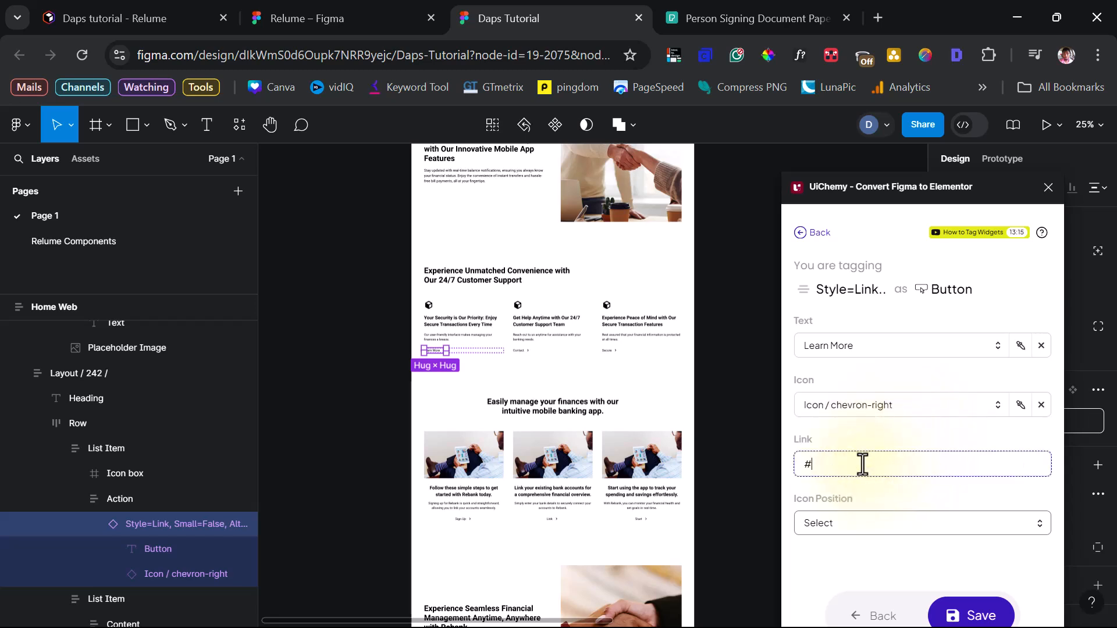
pyautogui.click(983, 618)
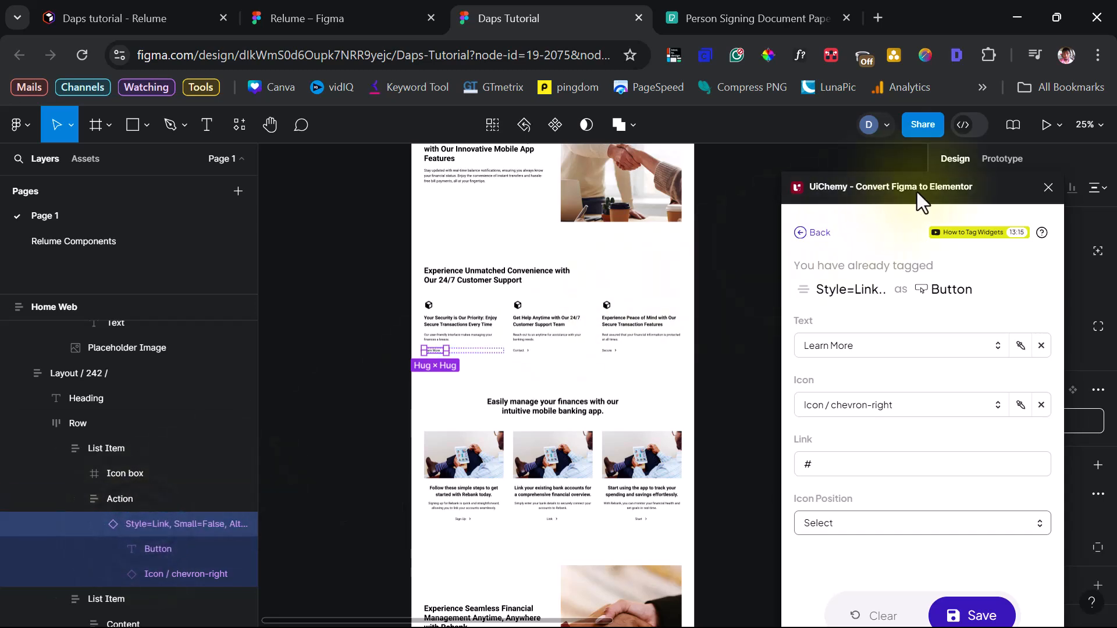
pyautogui.moveTo(924, 187); pyautogui.dragTo(776, 173)
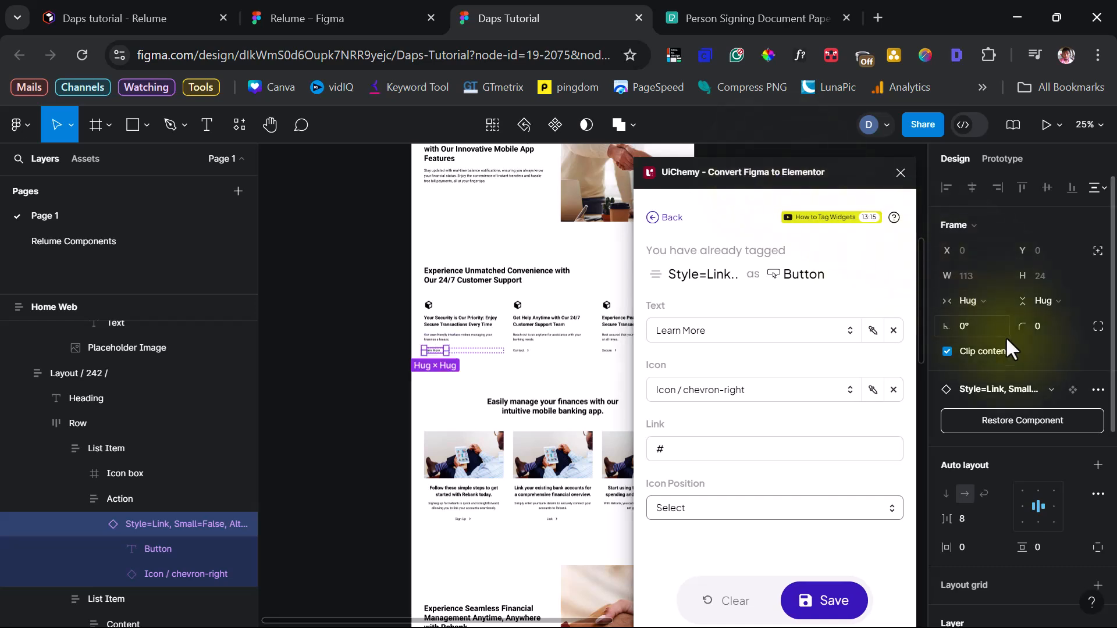
pyautogui.scroll(-5, 1012, 346)
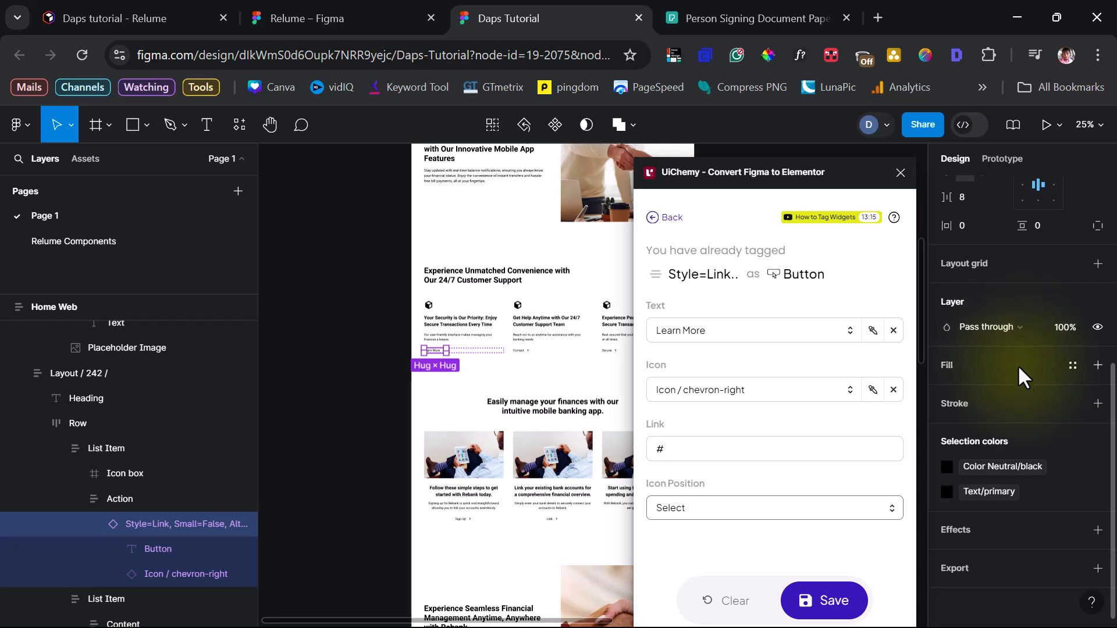
pyautogui.moveTo(717, 183); pyautogui.dragTo(856, 168)
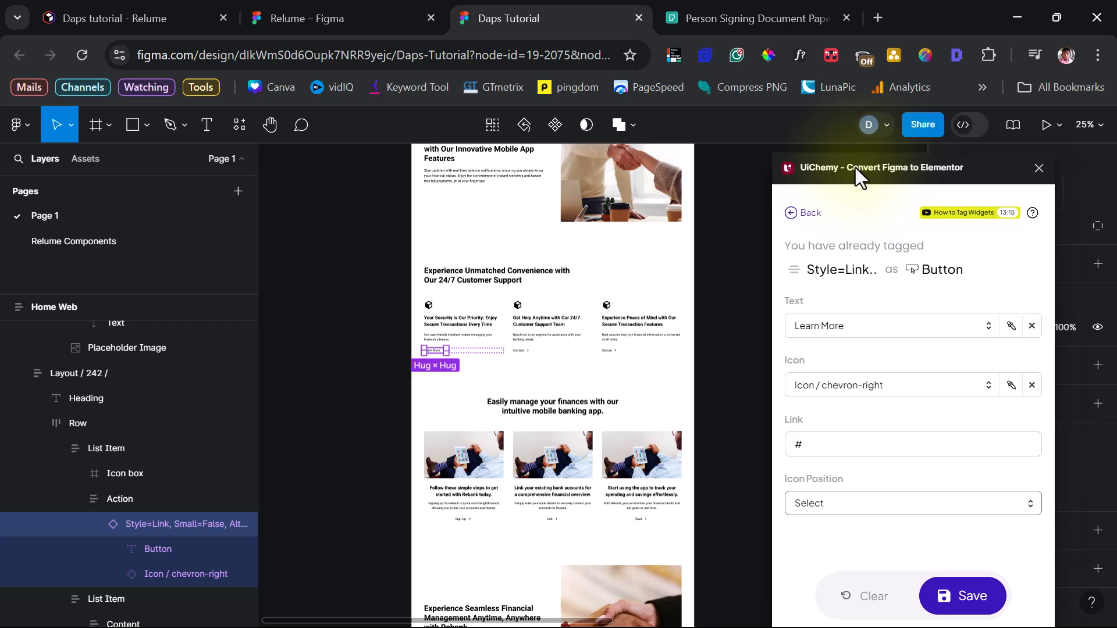
# - Wrap the Content layer of the "Get Help Anytime" card in a frame named "Icon Box"
pyautogui.click(544, 328)
pyautogui.click(544, 329)
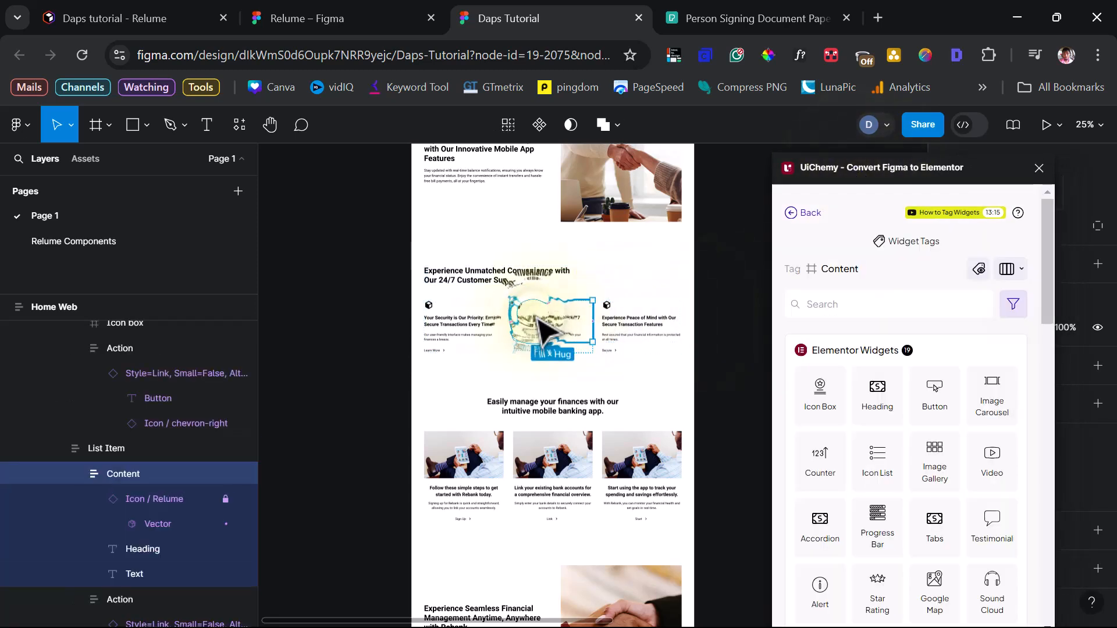
pyautogui.rightClick(131, 471)
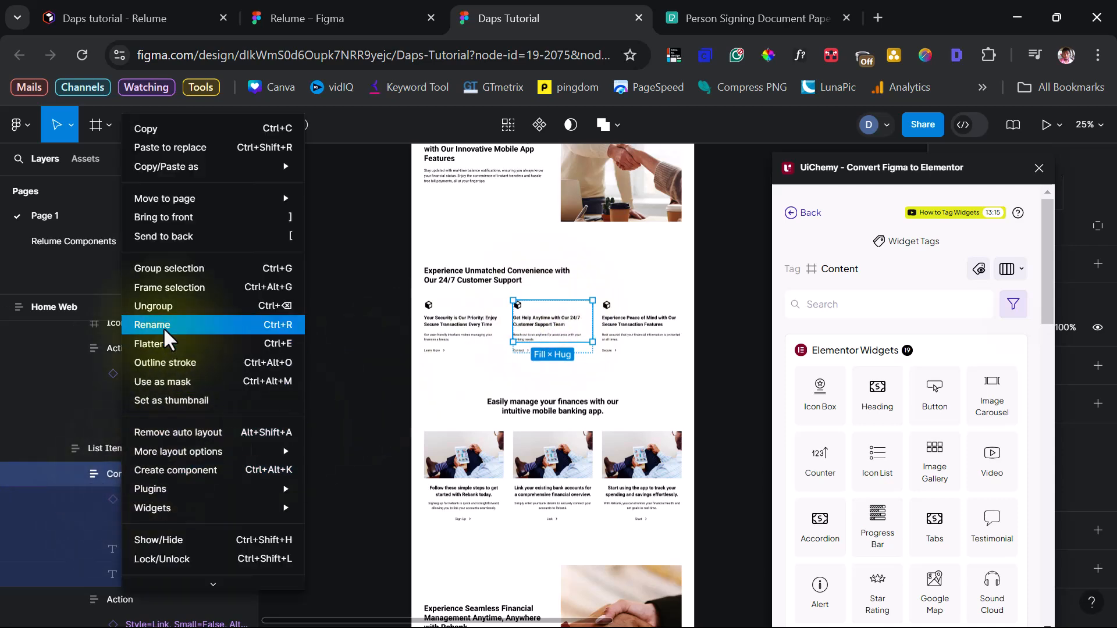
pyautogui.click(164, 286)
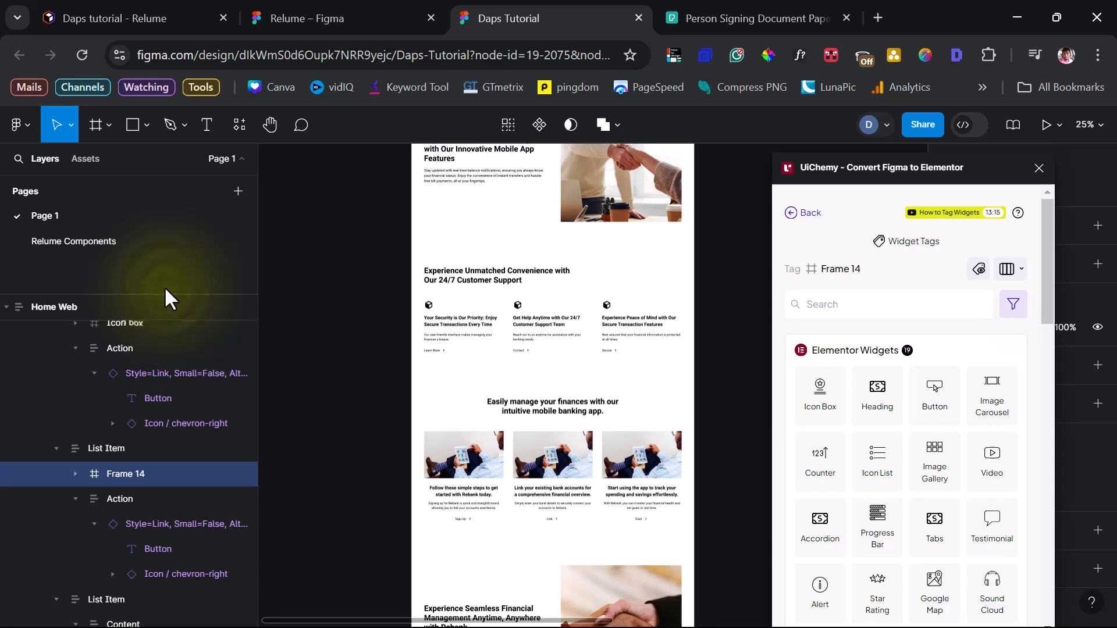
pyautogui.rightClick(142, 472)
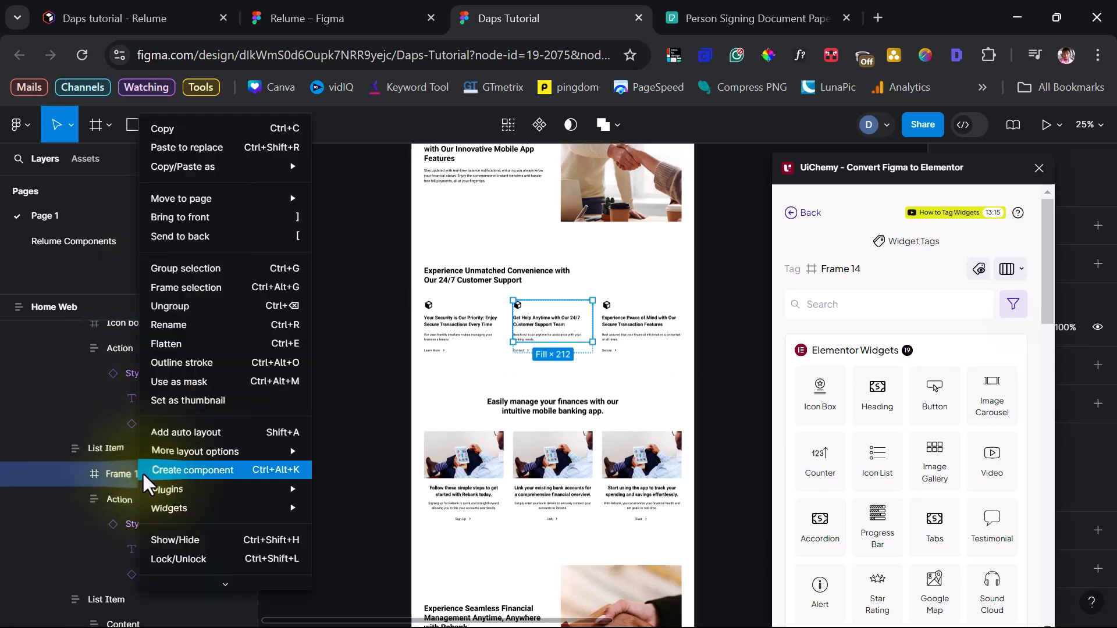
pyautogui.click(177, 327)
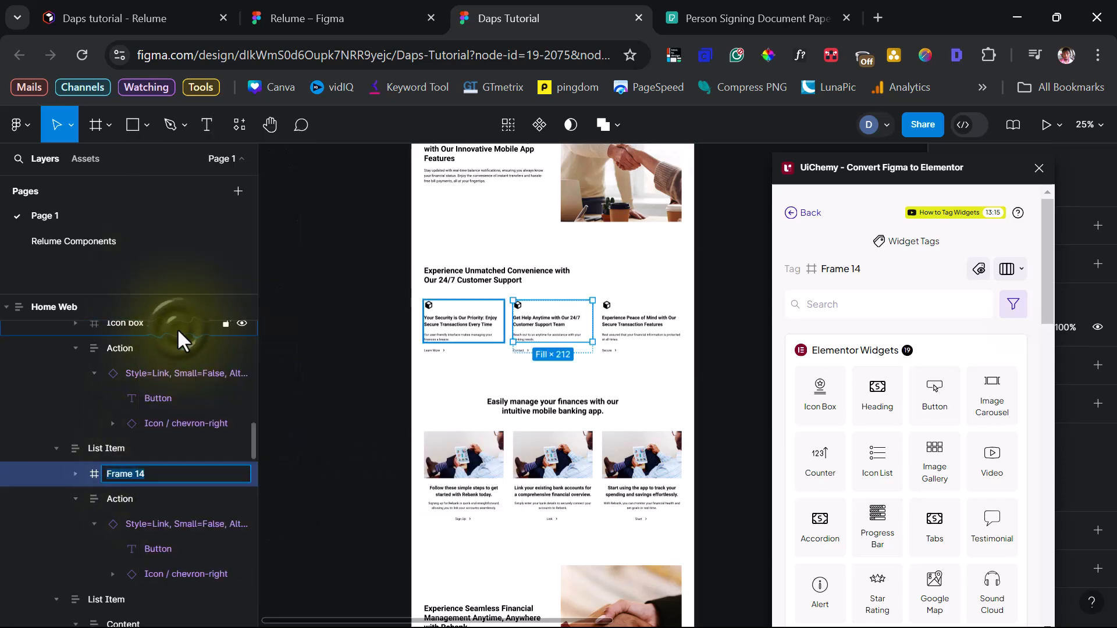
pyautogui.write('Icon Box')
pyautogui.press('Return')
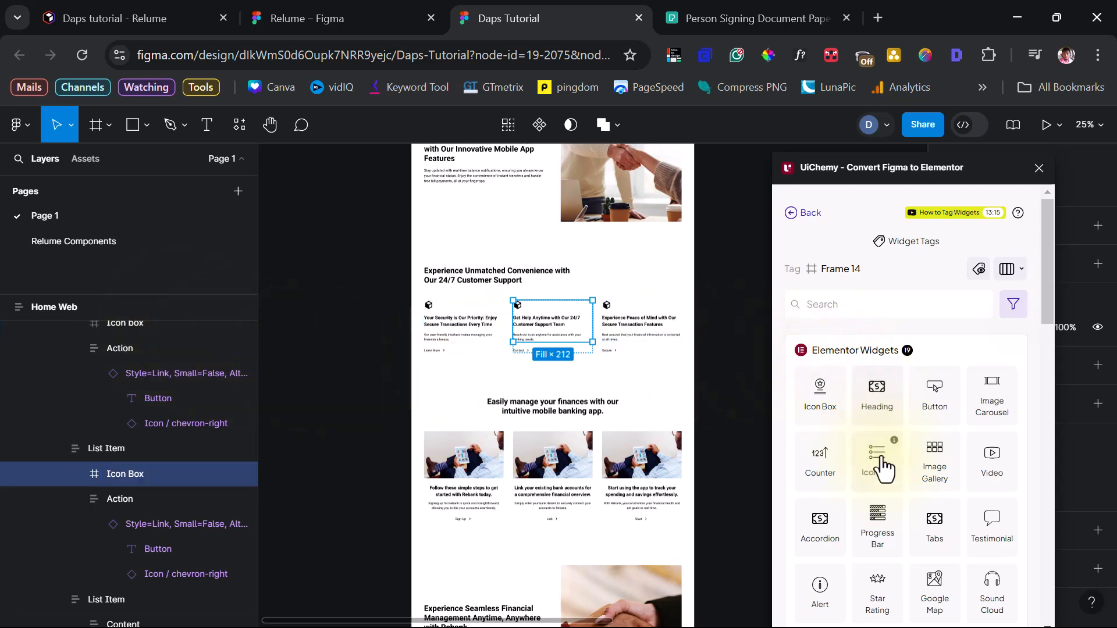
# - Tag the "Get Help Anytime" card's Icon Box frame as an Icon Box widget using Icon / Relume, and save it
pyautogui.click(823, 405)
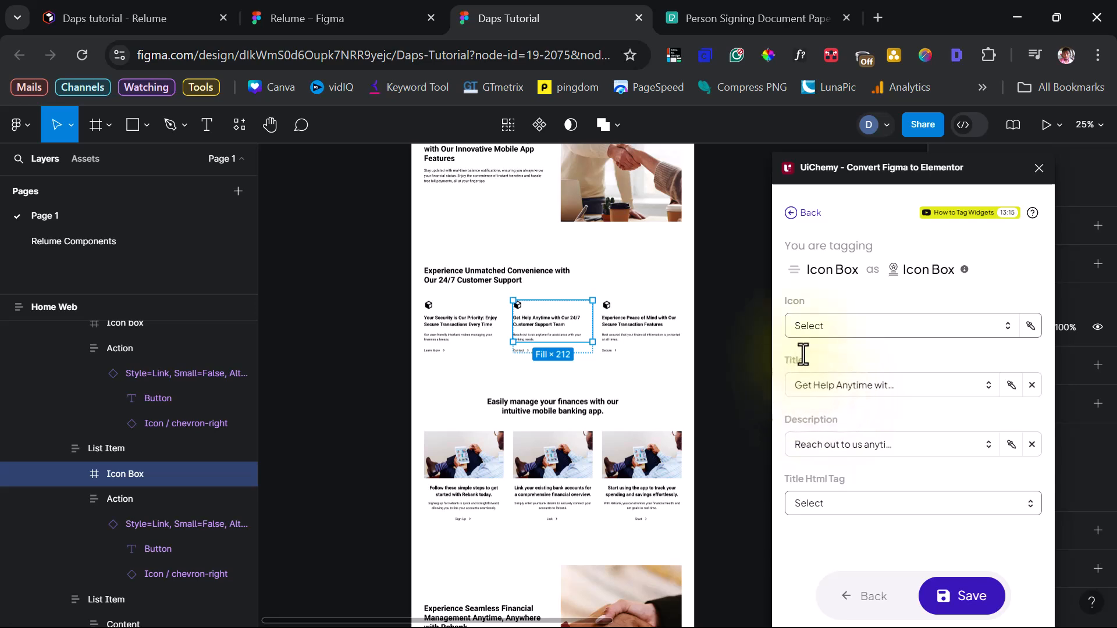
pyautogui.click(820, 331)
pyautogui.click(872, 361)
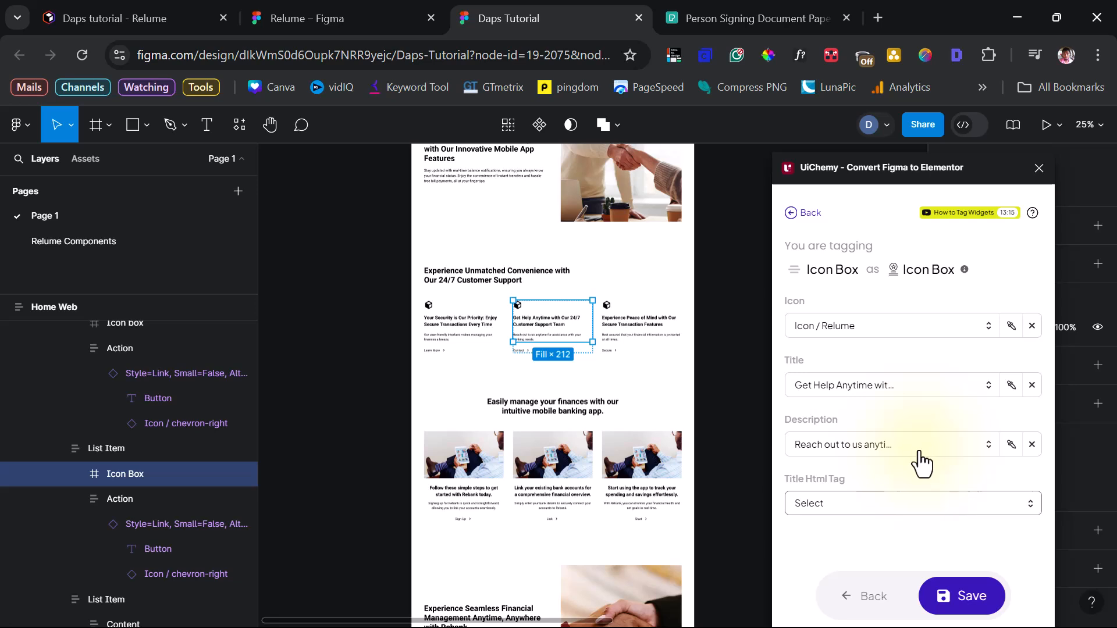
pyautogui.click(970, 597)
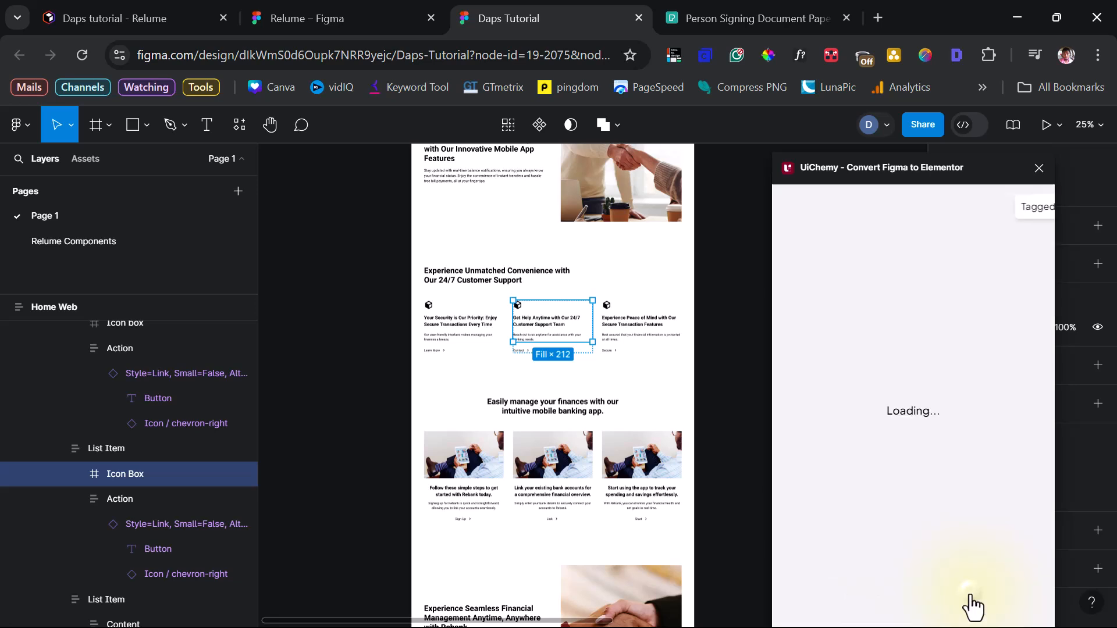
# - Tag the second card's Contact link as a Button widget with icon "Icon / chevron-right", link "#" and icon position After, and save it
pyautogui.click(526, 351)
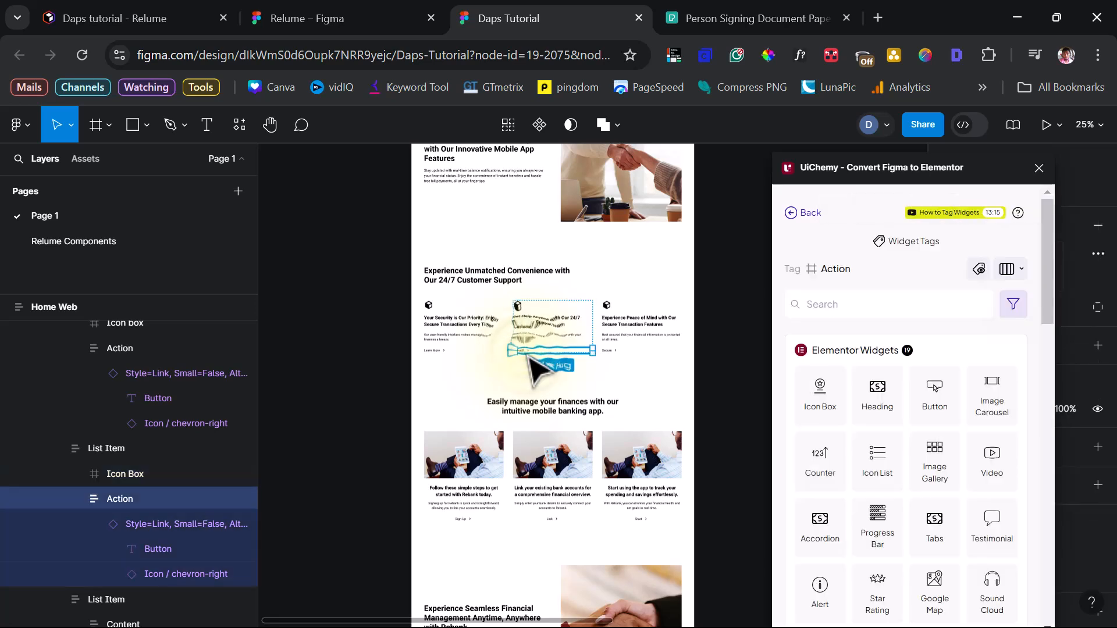
pyautogui.click(936, 394)
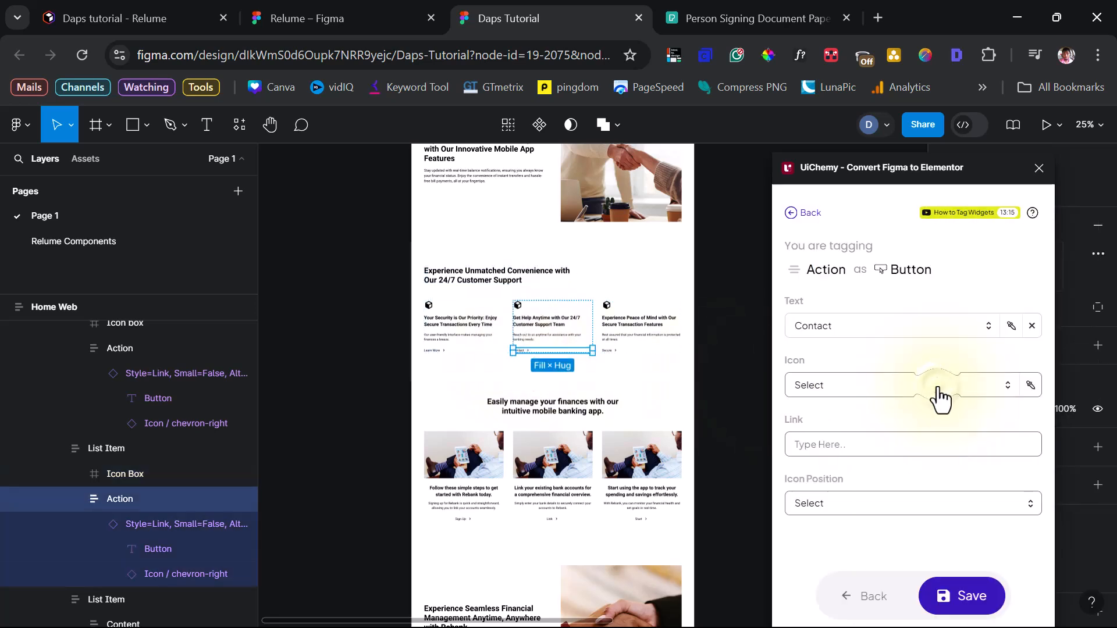
pyautogui.click(853, 387)
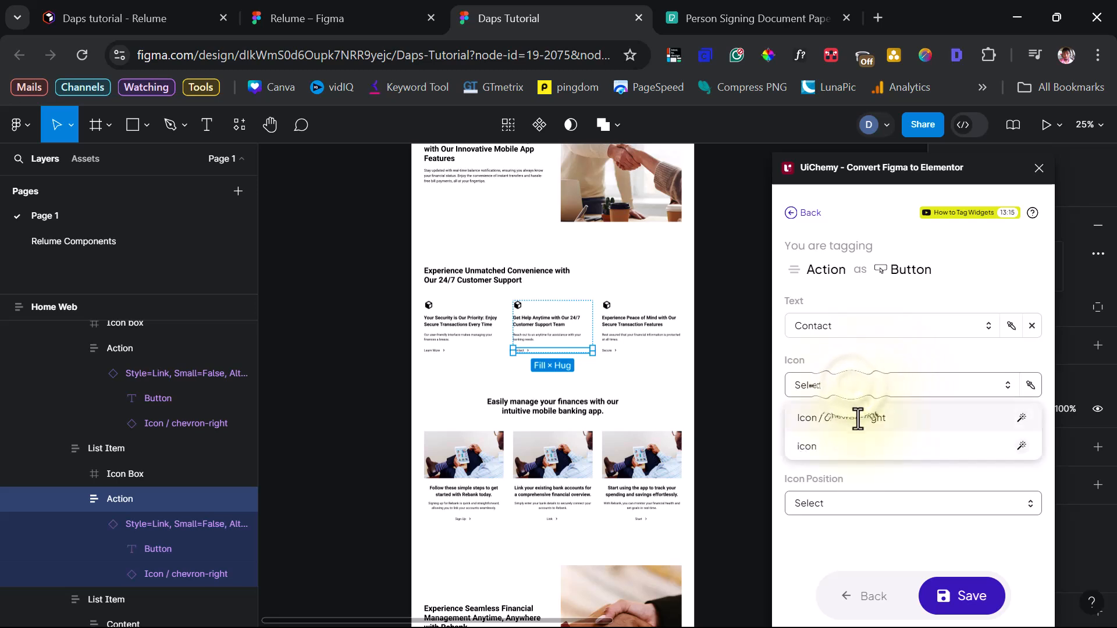
pyautogui.click(919, 418)
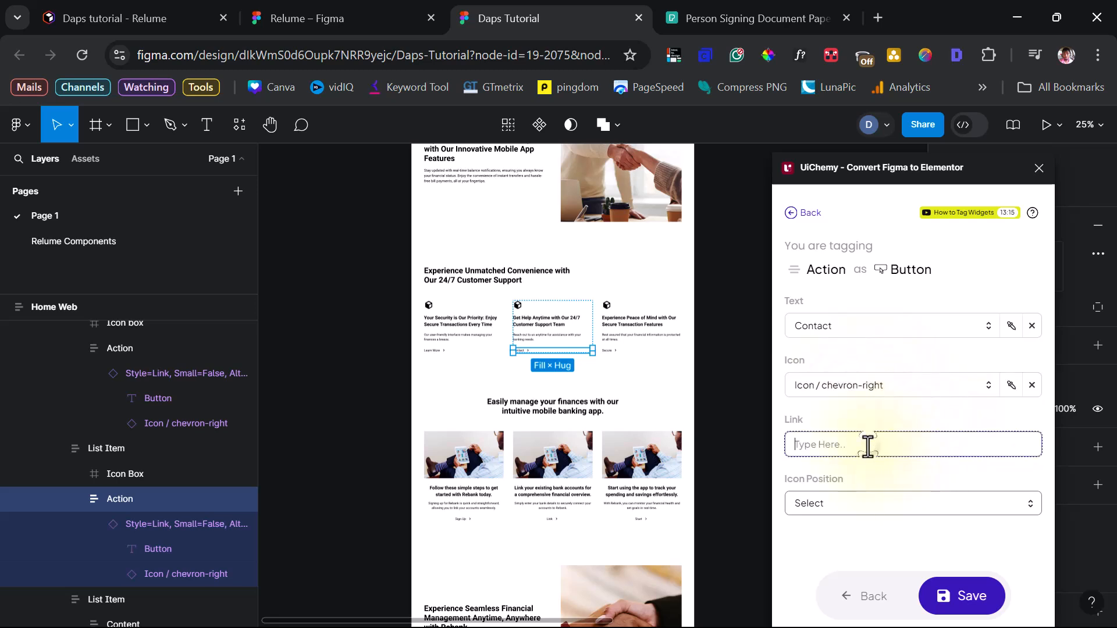
pyautogui.write('#')
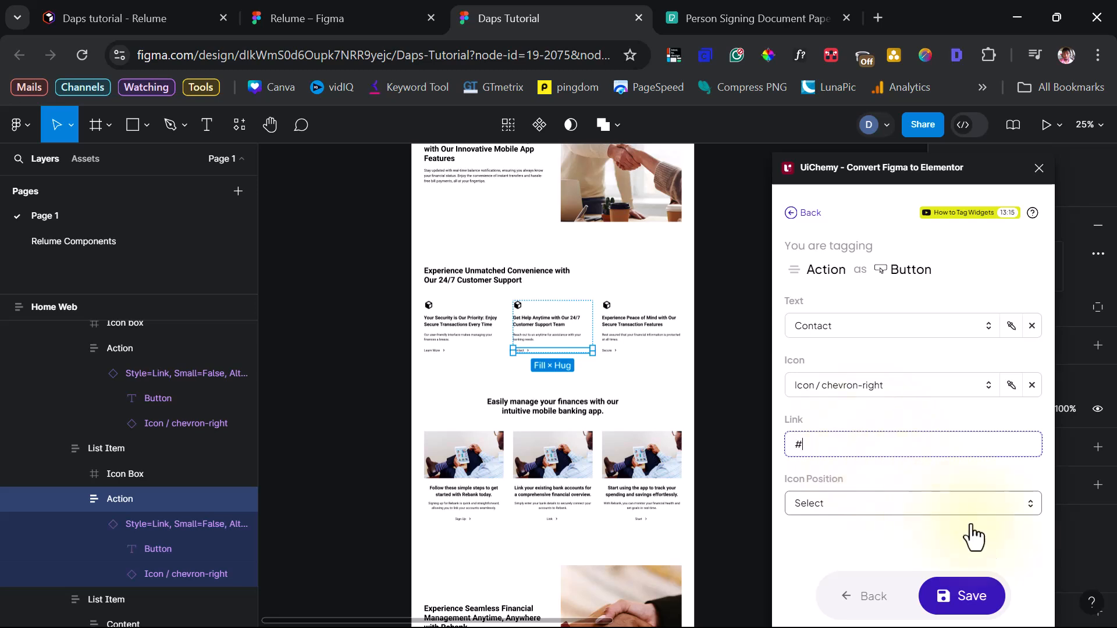
pyautogui.click(840, 505)
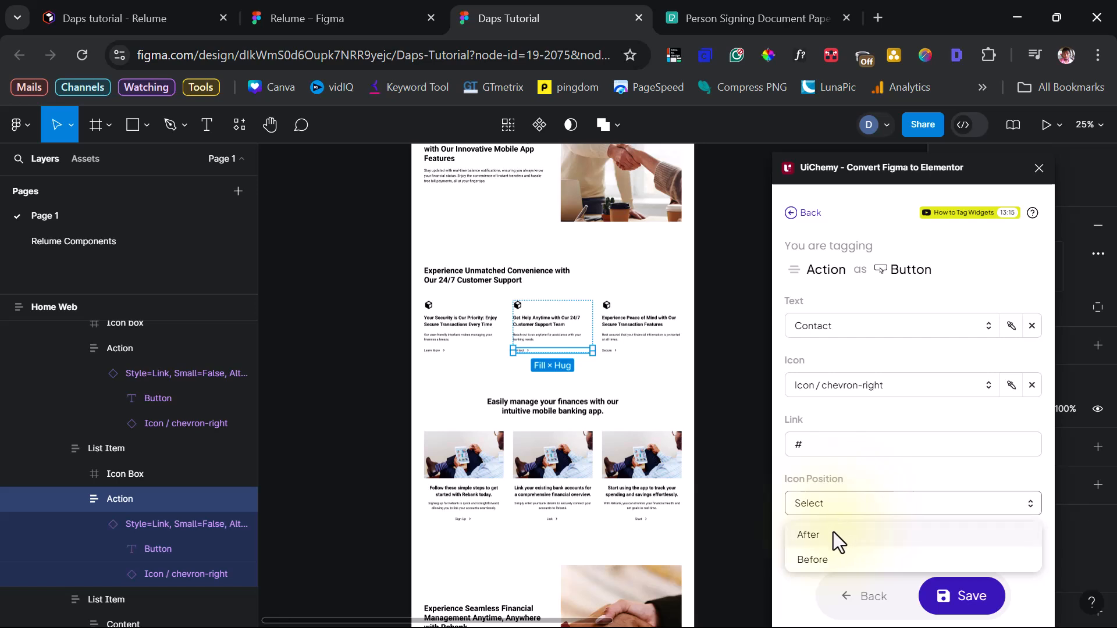
pyautogui.click(833, 533)
pyautogui.click(977, 597)
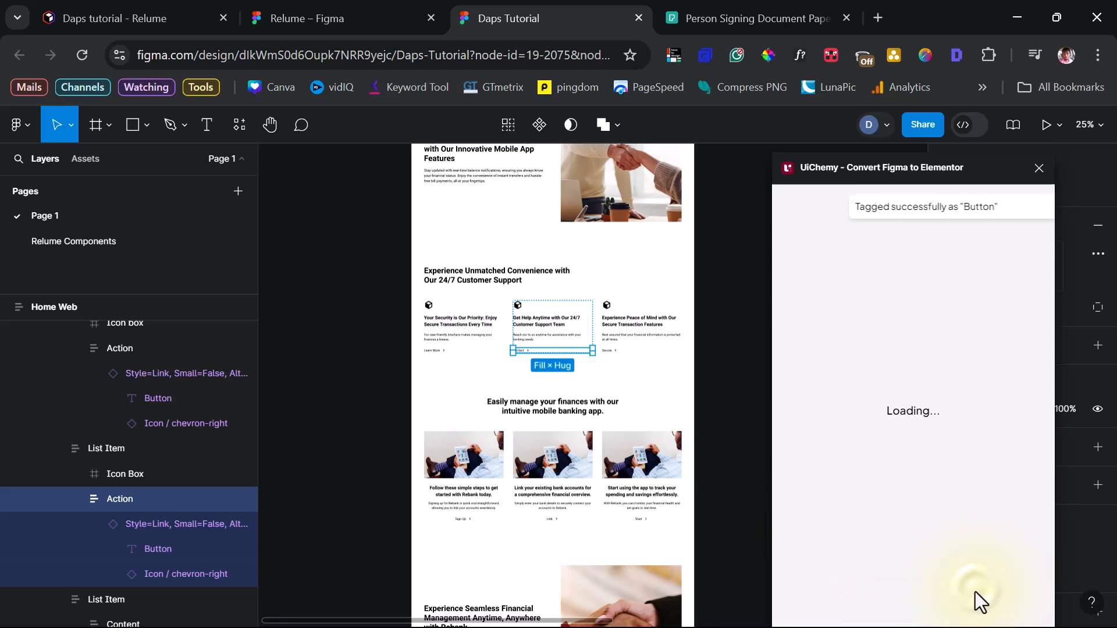
# - Set the icon position of the first card's Learn More button tag to After and save it
pyautogui.click(441, 351)
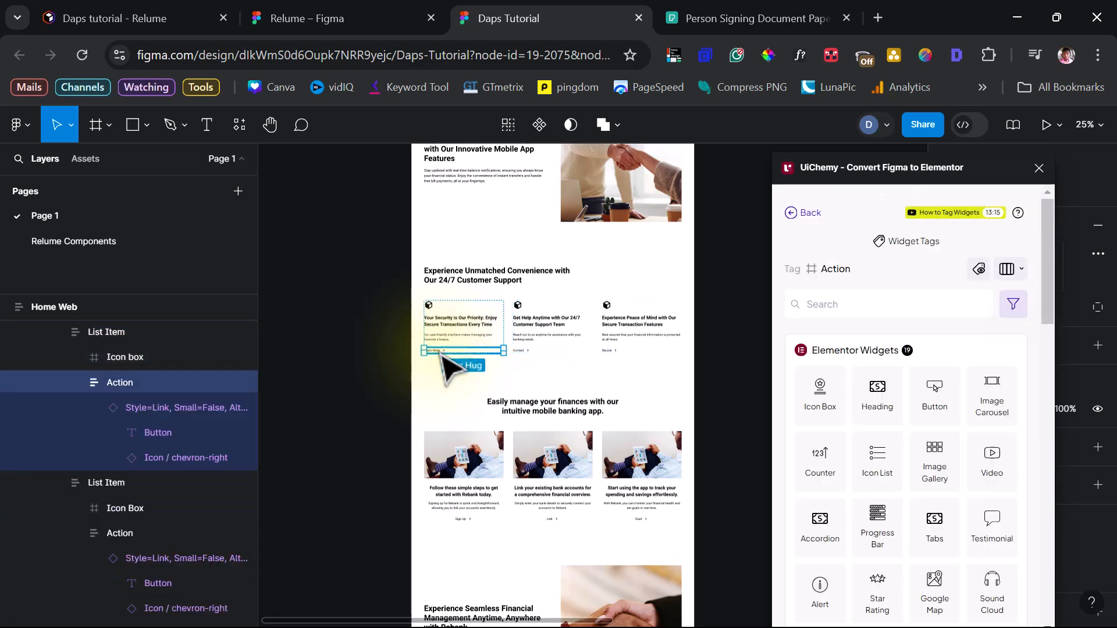
pyautogui.doubleClick(440, 351)
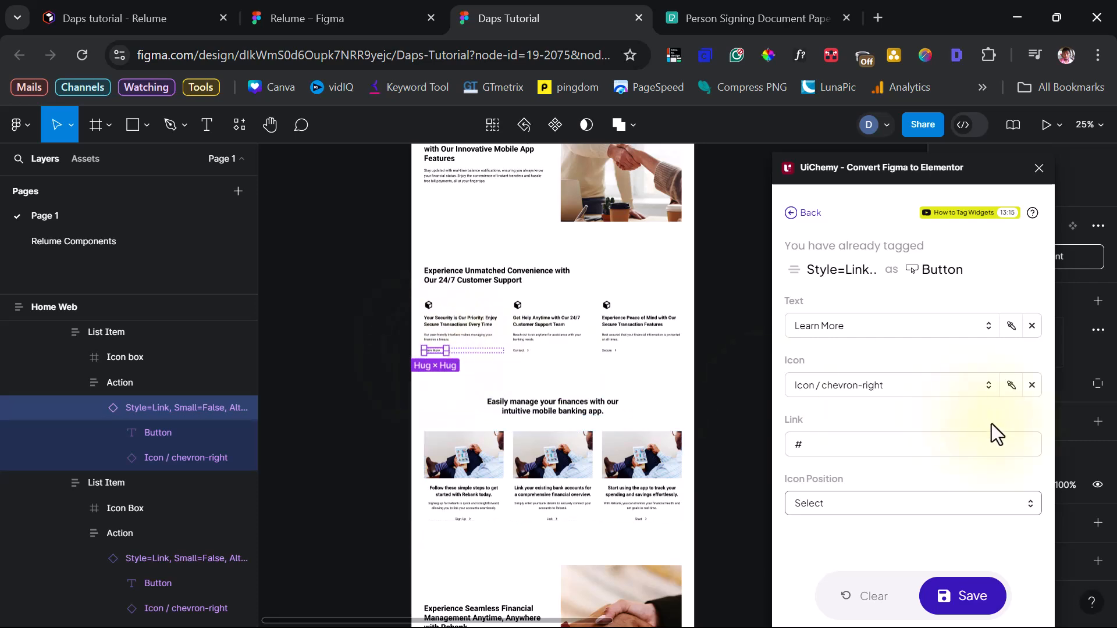
pyautogui.click(860, 507)
pyautogui.click(825, 536)
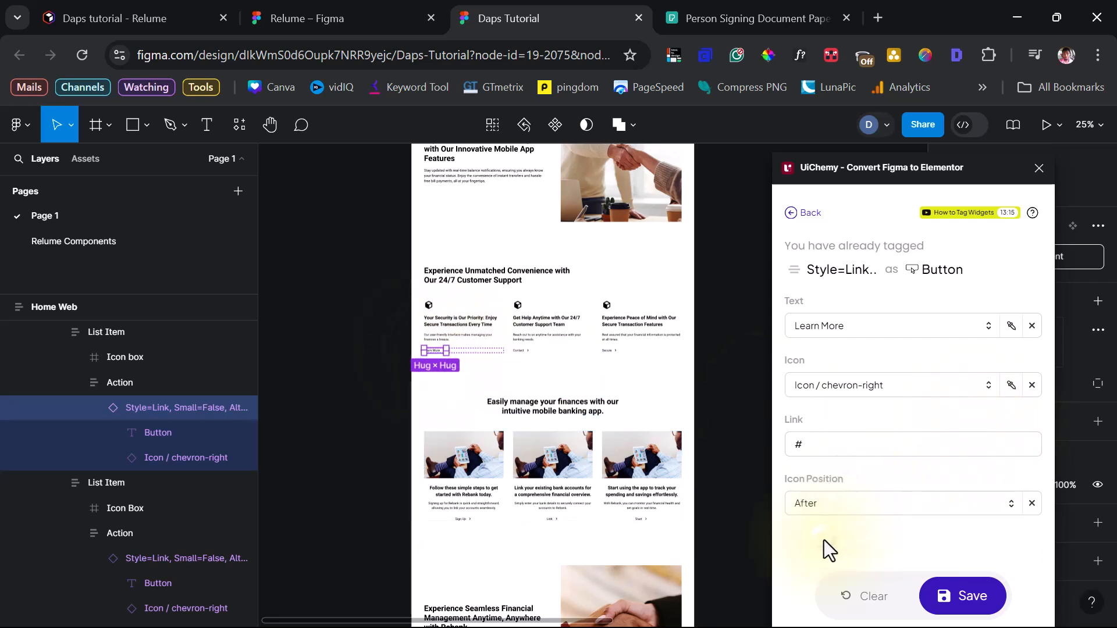
pyautogui.click(983, 600)
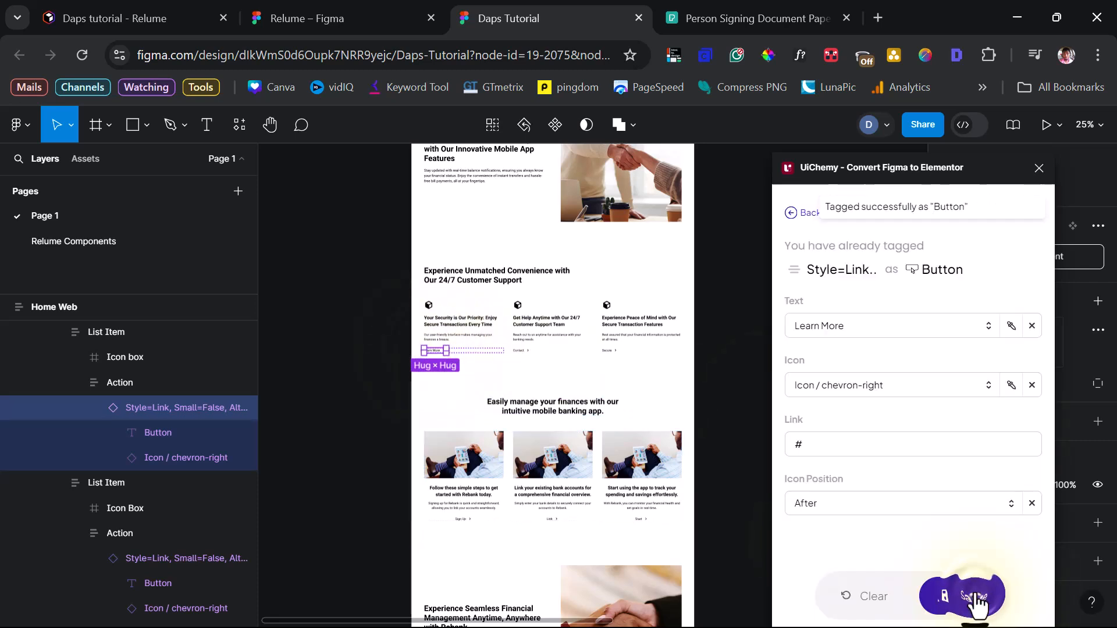
# - Wrap the Content layer of the "Experience Peace of Mind" card in a frame named "Icon Box"
pyautogui.doubleClick(640, 326)
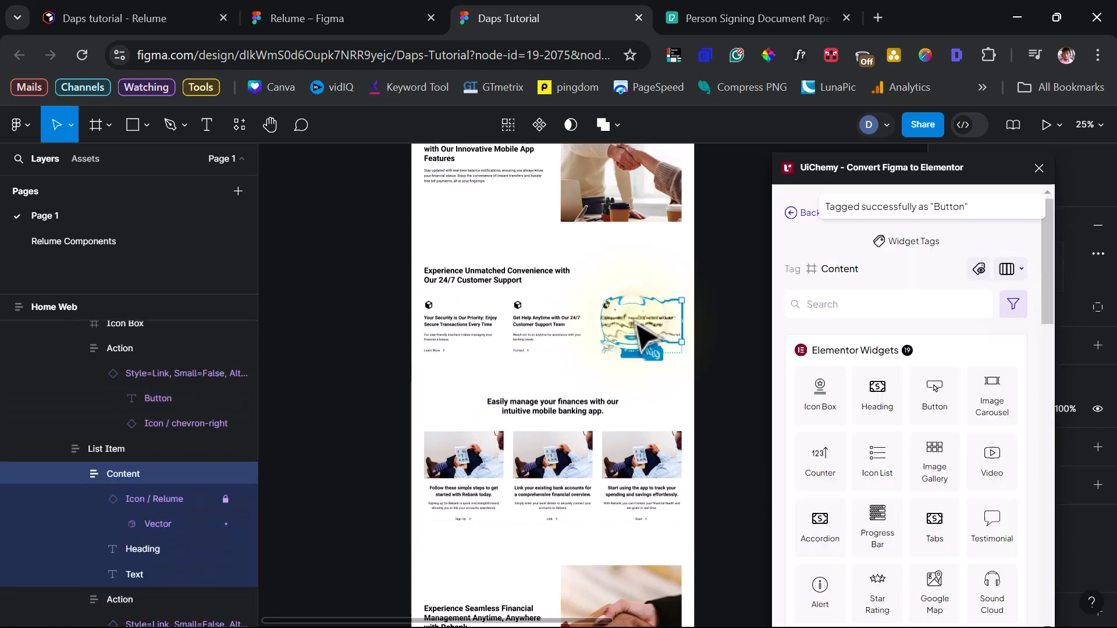
pyautogui.rightClick(130, 472)
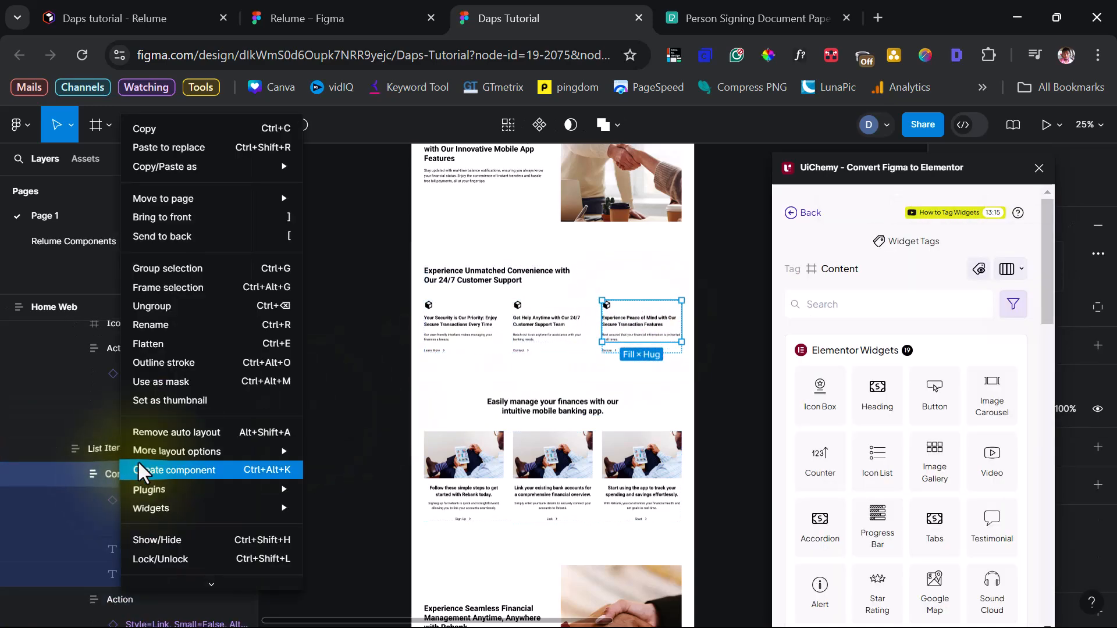
pyautogui.click(163, 286)
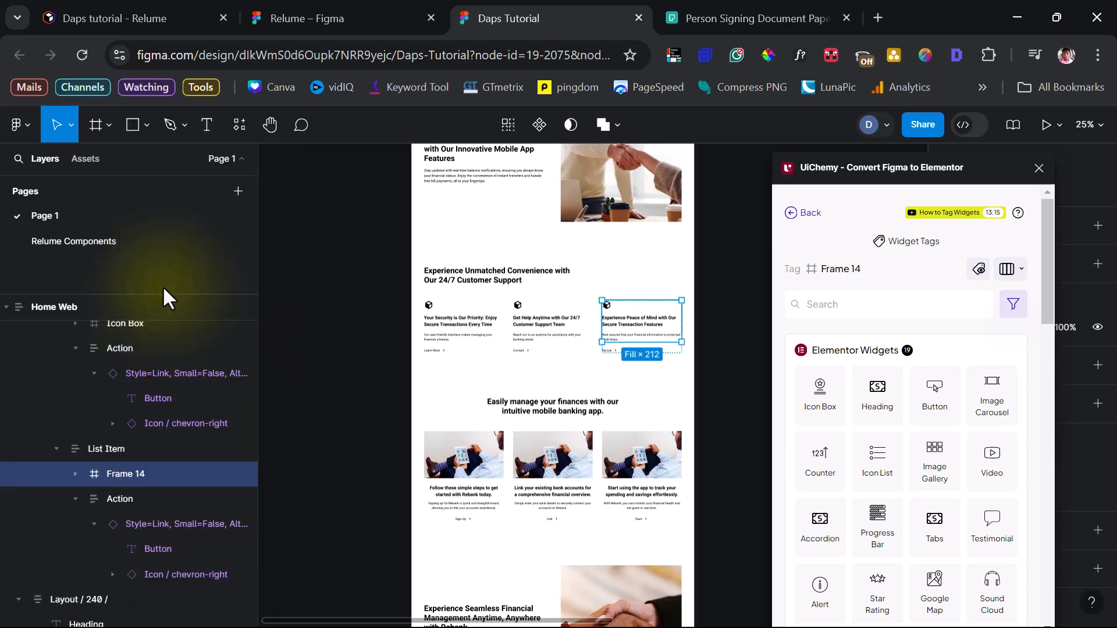
pyautogui.doubleClick(153, 472)
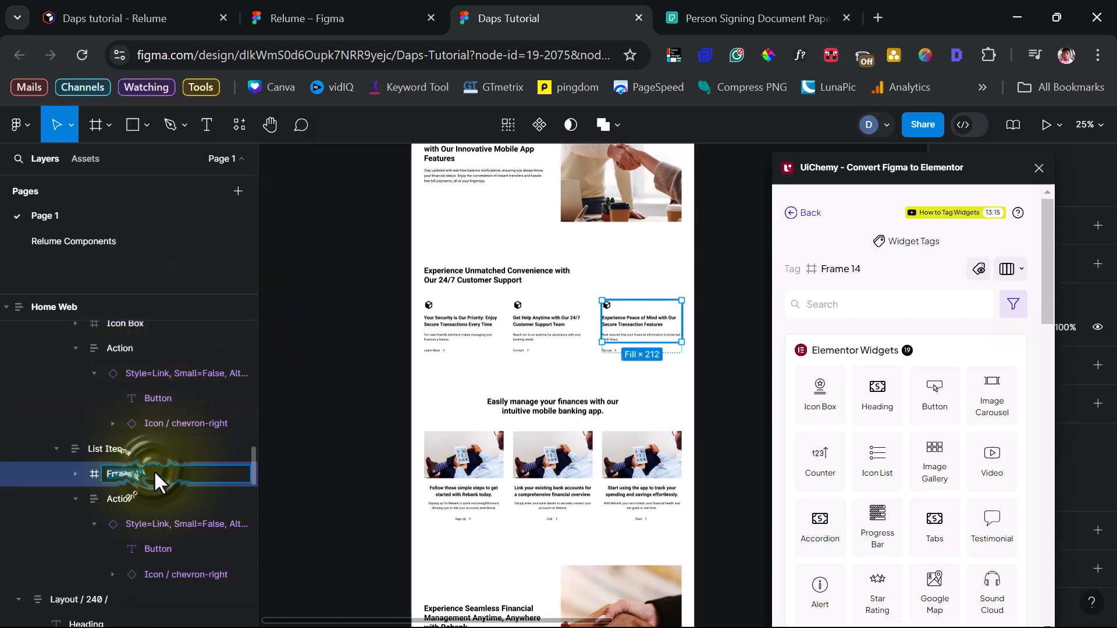
pyautogui.write('Icon Box')
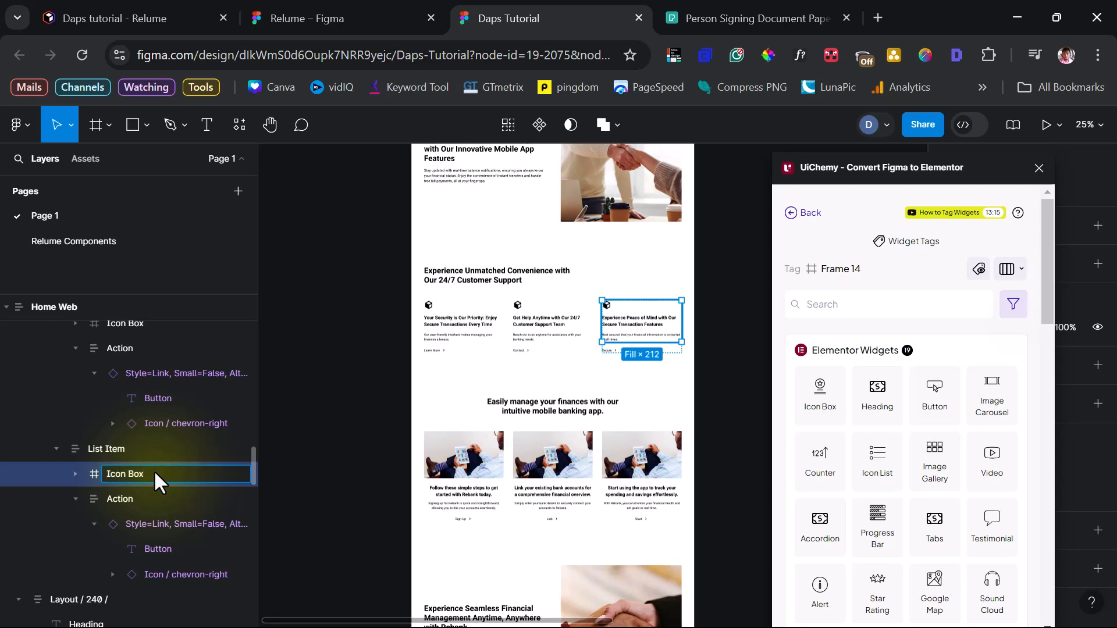
pyautogui.press('Return')
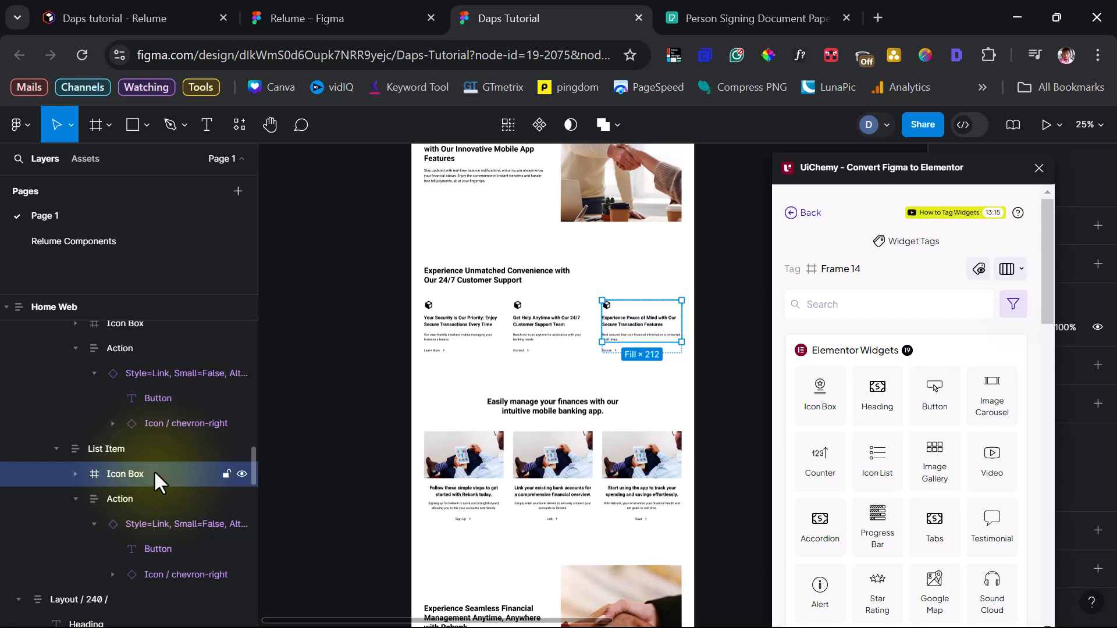
# - Tag the third card's Icon Box frame as an Icon Box widget using Icon / Relume, and save it
pyautogui.click(821, 397)
pyautogui.click(823, 327)
pyautogui.click(848, 366)
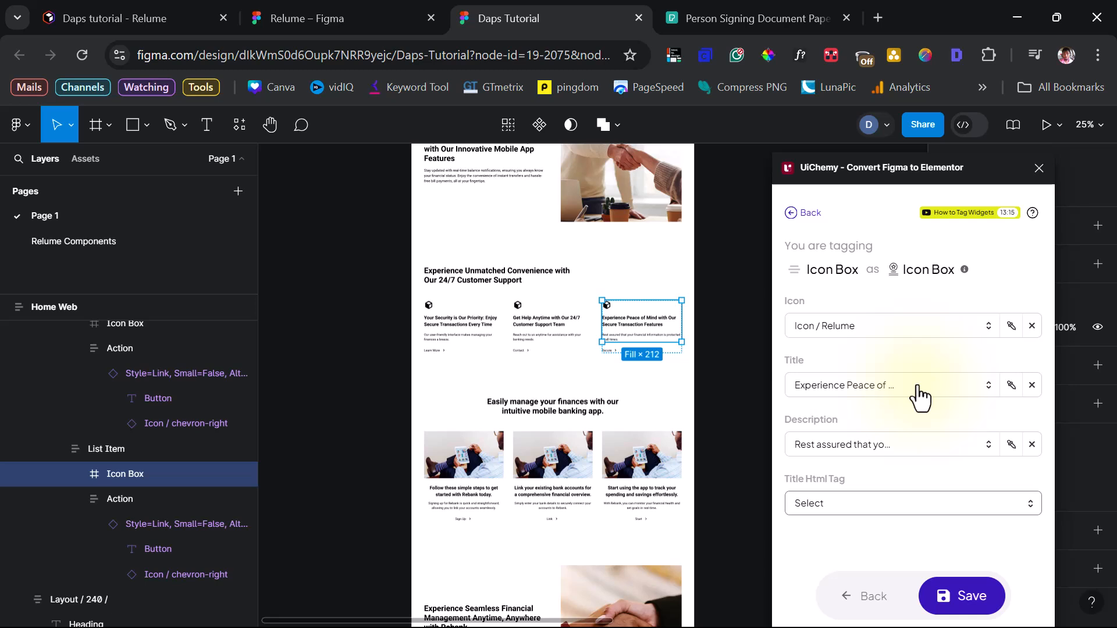
pyautogui.click(961, 595)
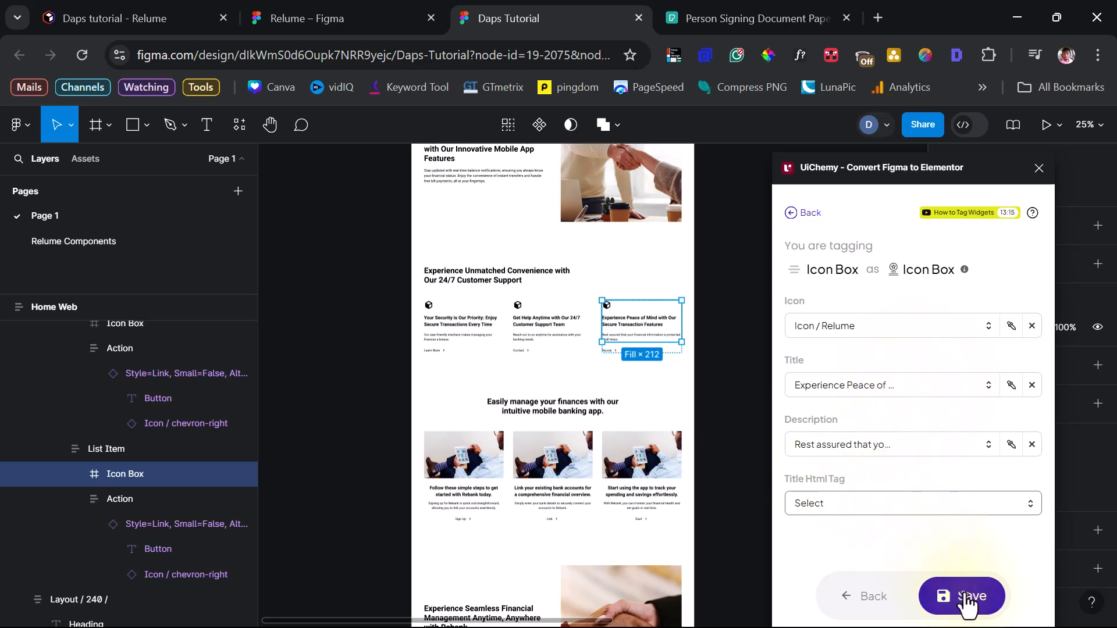
# - Tag the third card's Secure link as a Button widget with icon "Icon / chevron-right", link "#" and icon position After, and save it
pyautogui.click(616, 352)
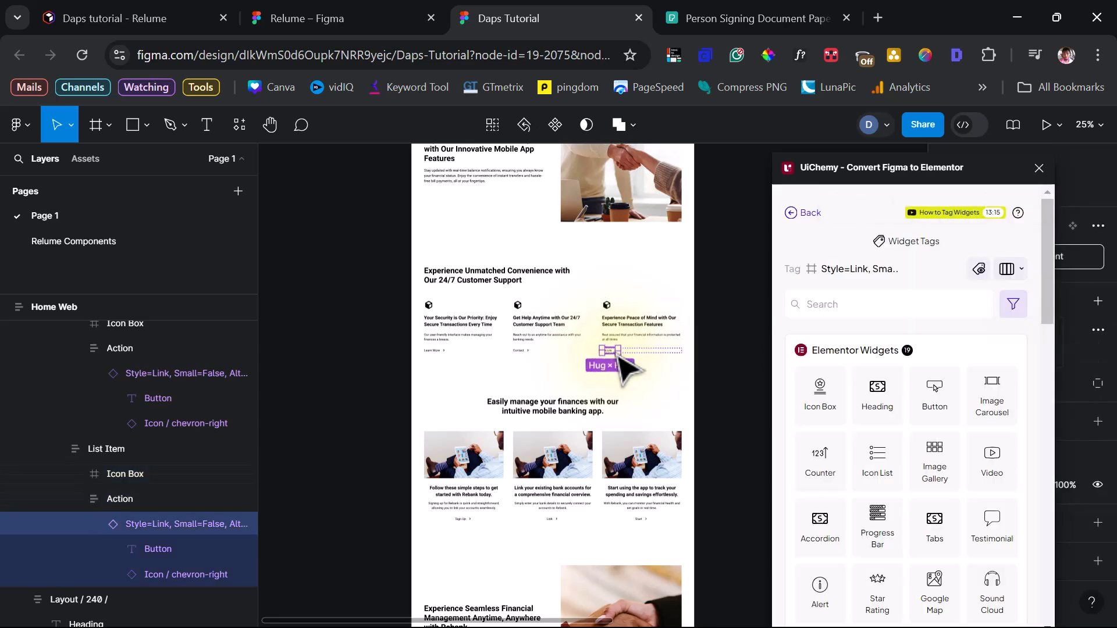
pyautogui.click(934, 392)
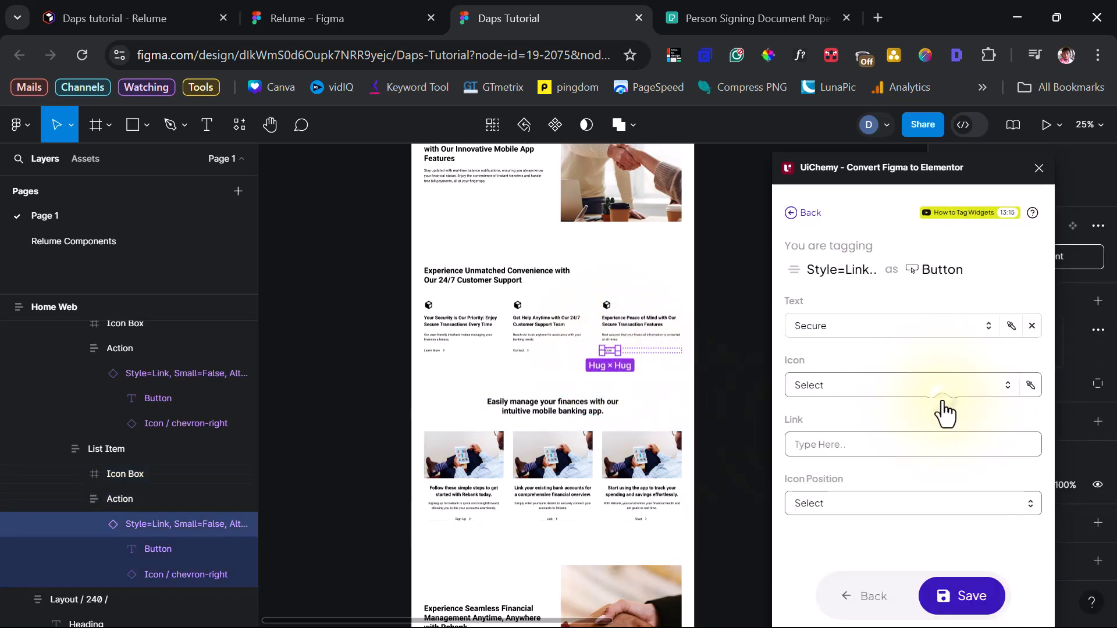
pyautogui.click(862, 387)
pyautogui.click(906, 417)
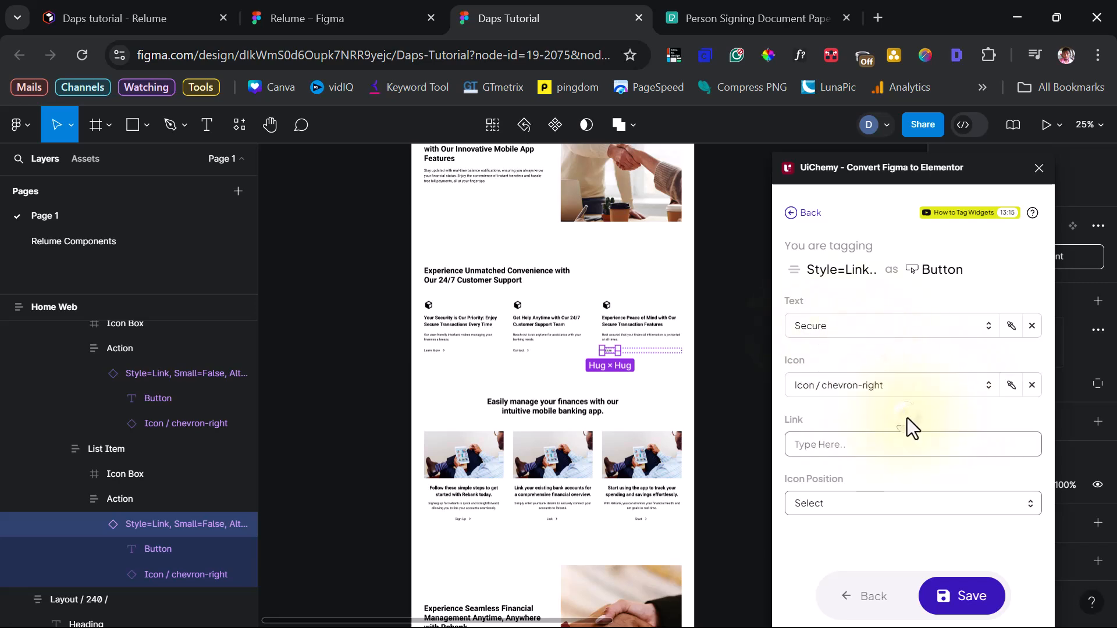
pyautogui.click(850, 449)
pyautogui.write('#')
pyautogui.click(848, 510)
pyautogui.click(841, 532)
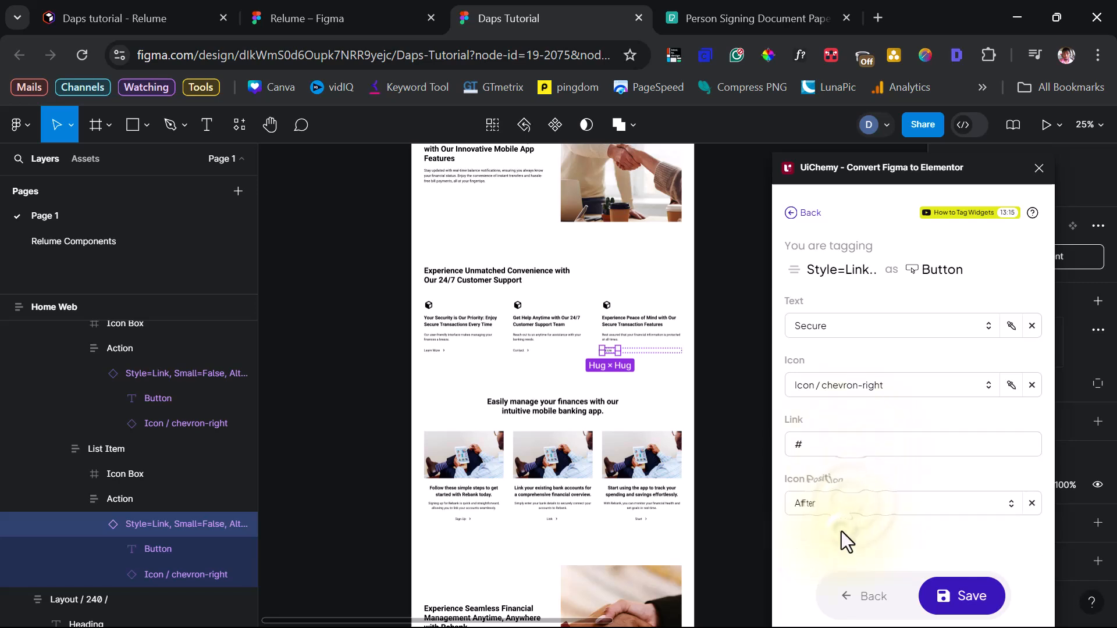
pyautogui.click(977, 594)
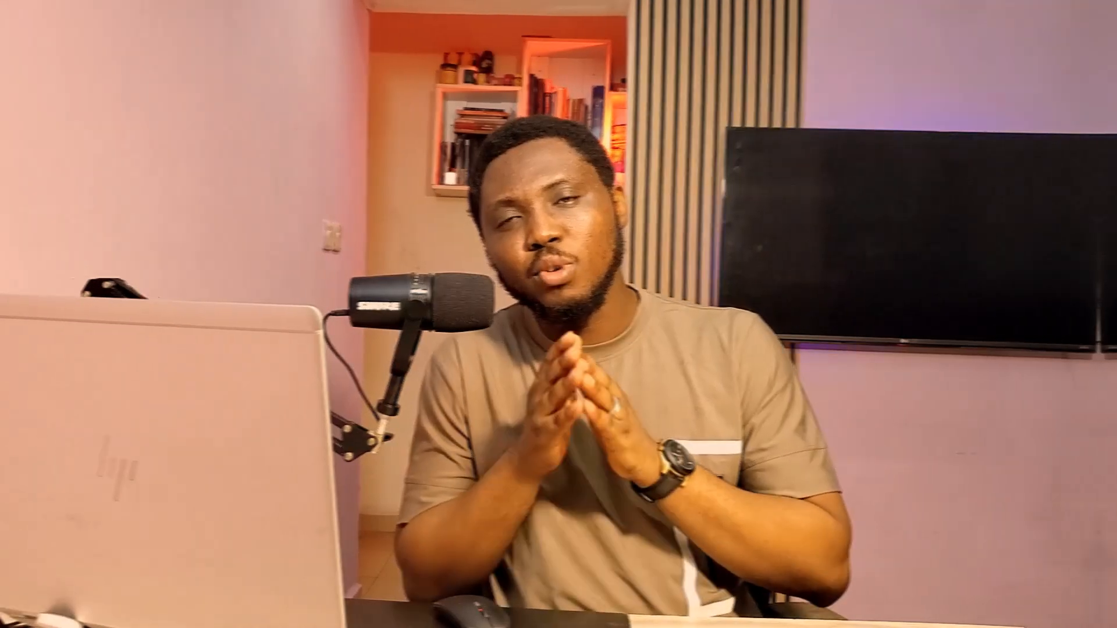
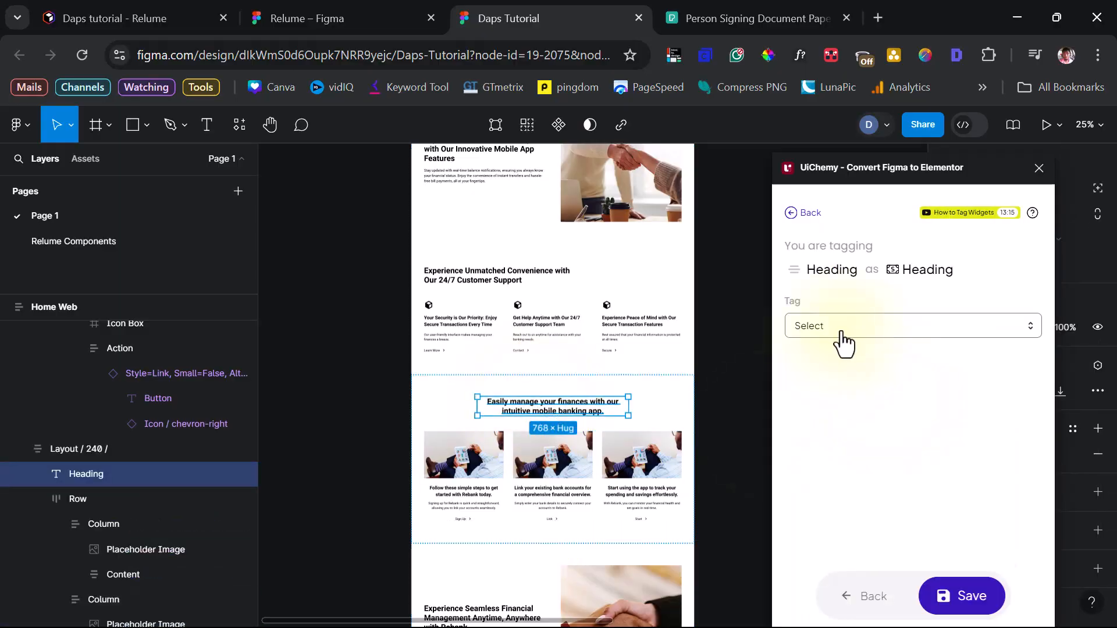
# - Tag the "Easily manage your finances" section heading as an h2 Heading widget and save it
pyautogui.scroll(-3, 473, 465)
pyautogui.click(476, 375)
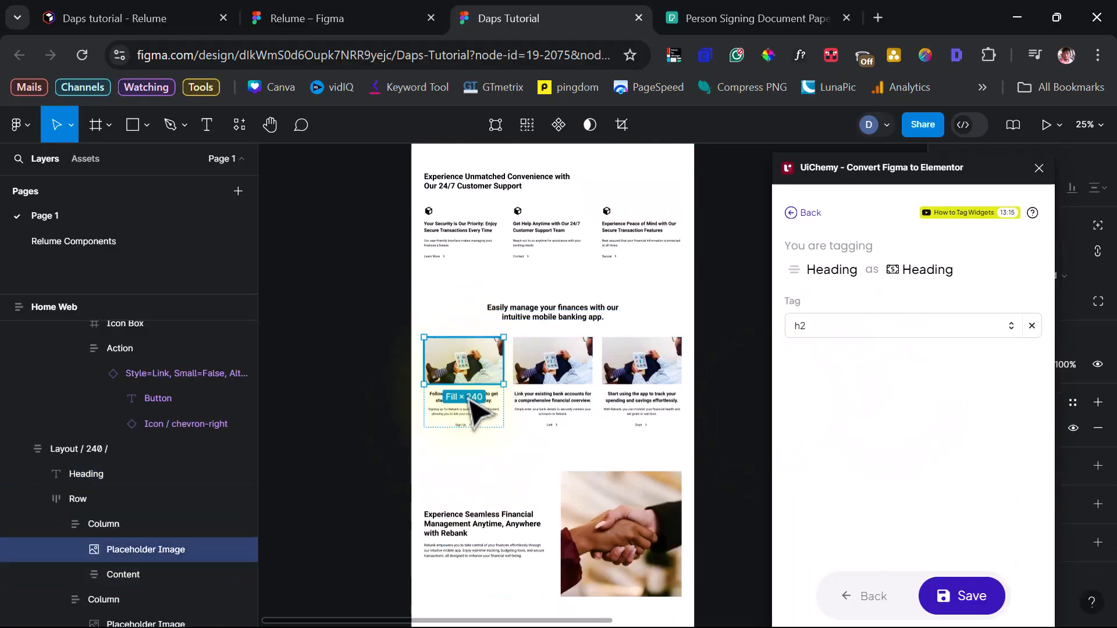
pyautogui.click(472, 396)
pyautogui.click(436, 411)
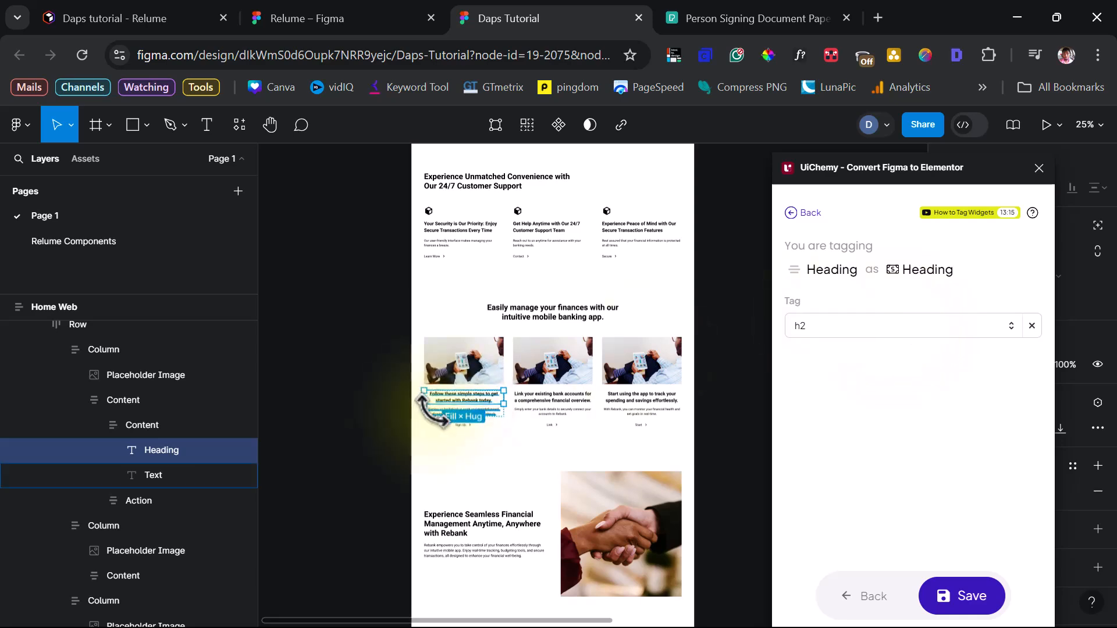
pyautogui.click(990, 589)
# - Tag the "Follow these simple steps" card's description as a Text Editor widget and its heading as an h3 Heading widget
pyautogui.scroll(-3, 937, 495)
pyautogui.click(935, 494)
pyautogui.click(960, 596)
pyautogui.click(466, 400)
pyautogui.click(880, 396)
pyautogui.click(838, 327)
pyautogui.click(810, 409)
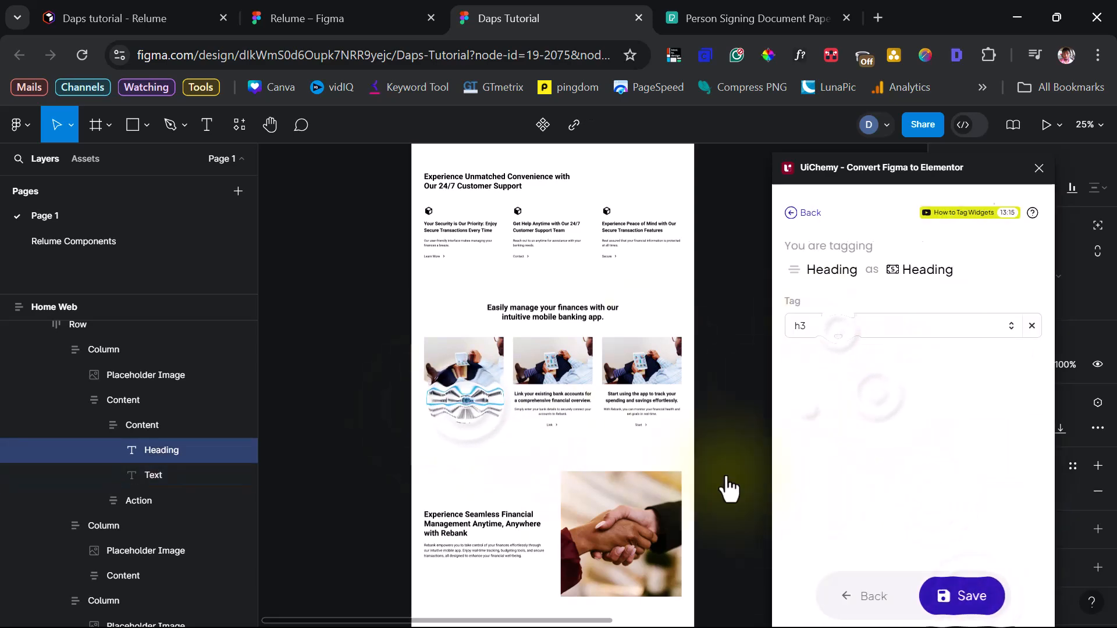
# - Tag the "Link your existing bank accounts" heading as an h3 Heading widget and its description as a Text Editor widget, saving both
pyautogui.click(550, 398)
pyautogui.click(877, 399)
pyautogui.click(838, 327)
pyautogui.click(810, 410)
pyautogui.click(960, 596)
pyautogui.click(565, 413)
pyautogui.scroll(-3, 935, 495)
pyautogui.click(935, 493)
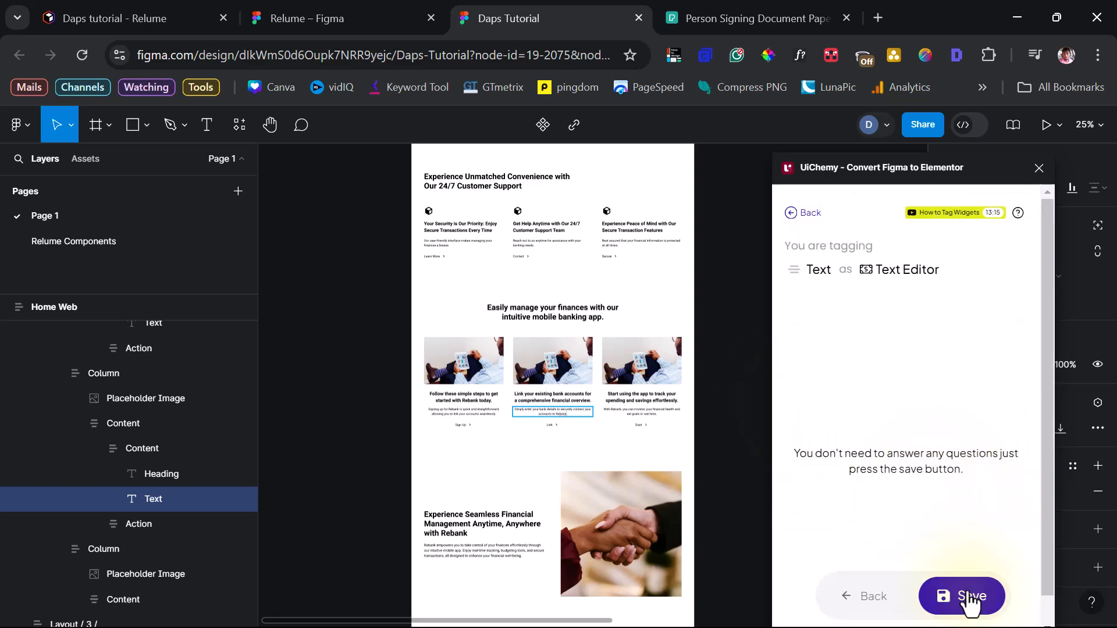
pyautogui.click(966, 595)
# - Tag the "Start using the app" card's heading as an h3 Heading widget and its description as a Text Editor widget
pyautogui.click(642, 397)
pyautogui.click(877, 399)
pyautogui.click(837, 327)
pyautogui.click(809, 410)
pyautogui.click(963, 596)
pyautogui.click(641, 412)
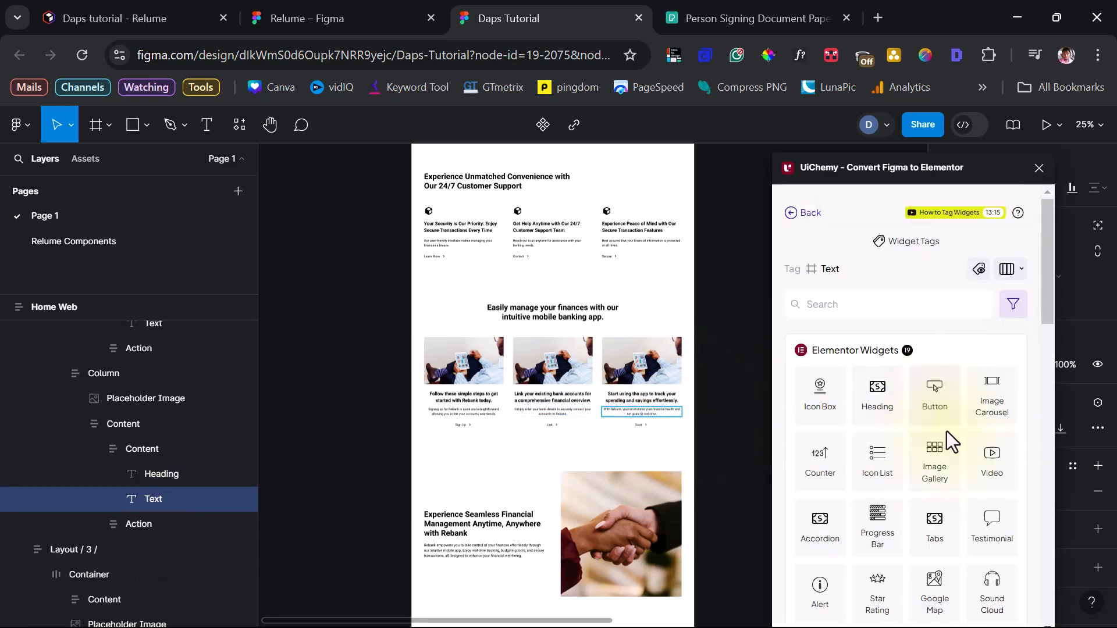
pyautogui.scroll(-3, 950, 439)
pyautogui.click(935, 493)
# - Tag the link under the "Start using the app" card as a Button widget with its chevron icon and link "#", and save it
pyautogui.click(619, 426)
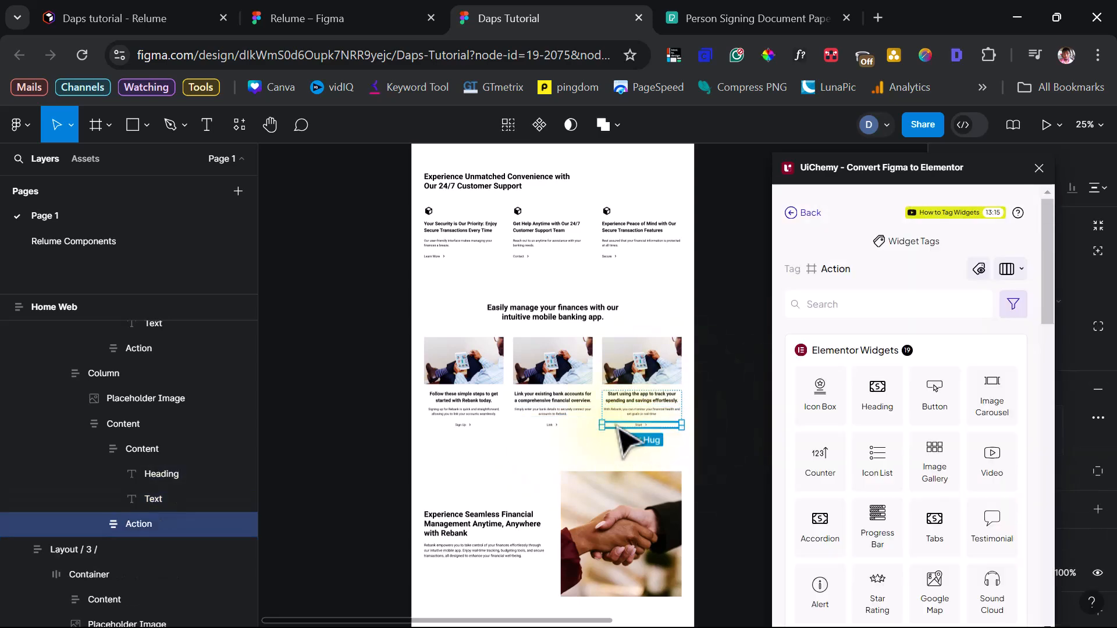
pyautogui.click(101, 524)
pyautogui.click(169, 550)
pyautogui.click(937, 402)
pyautogui.click(829, 388)
pyautogui.click(838, 423)
pyautogui.click(875, 450)
pyautogui.write('#')
pyautogui.click(963, 596)
# - Tag the second finance card's "Link" action as a Button widget with its chevron icon and link "#", and save it
pyautogui.click(553, 424)
pyautogui.click(937, 401)
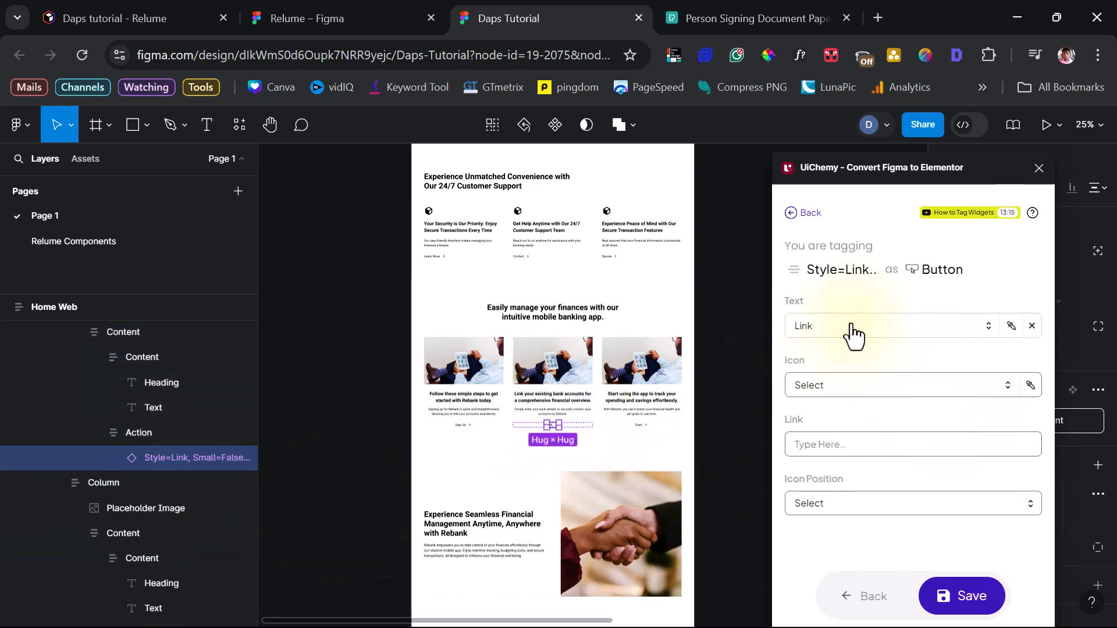
pyautogui.click(841, 385)
pyautogui.click(843, 423)
pyautogui.click(884, 445)
pyautogui.write('#')
pyautogui.click(963, 596)
# - Tag the first finance card's Sign Up link as a Button widget with its chevron icon and link "#", and save it
pyautogui.doubleClick(463, 425)
pyautogui.doubleClick(463, 425)
pyautogui.doubleClick(463, 425)
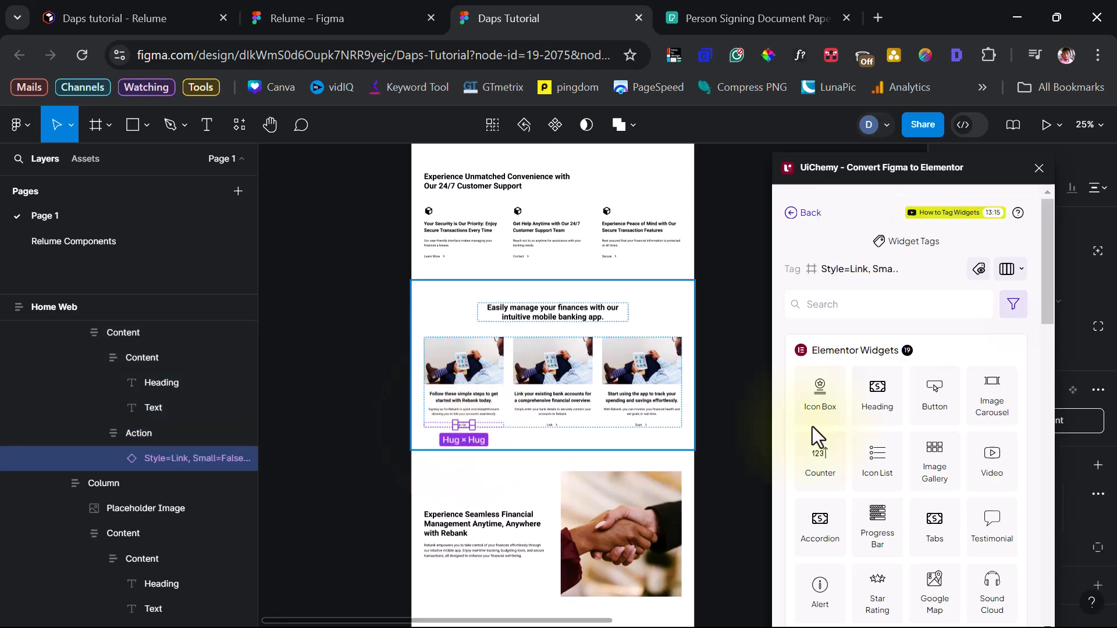
pyautogui.click(935, 395)
pyautogui.click(849, 385)
pyautogui.click(852, 419)
pyautogui.click(852, 445)
pyautogui.write('#')
pyautogui.click(963, 596)
# - Tag the "Experience Seamless Financial Management" heading as an h2 Heading widget and save it
pyautogui.scroll(-2, 544, 453)
pyautogui.doubleClick(465, 339)
pyautogui.click(877, 395)
pyautogui.click(849, 326)
pyautogui.click(835, 379)
pyautogui.click(963, 596)
# - Tag the paragraph below the "Experience Seamless Financial Management" heading as a Text Editor widget and save it
pyautogui.doubleClick(482, 362)
pyautogui.scroll(-3, 944, 518)
pyautogui.click(937, 515)
pyautogui.click(963, 596)
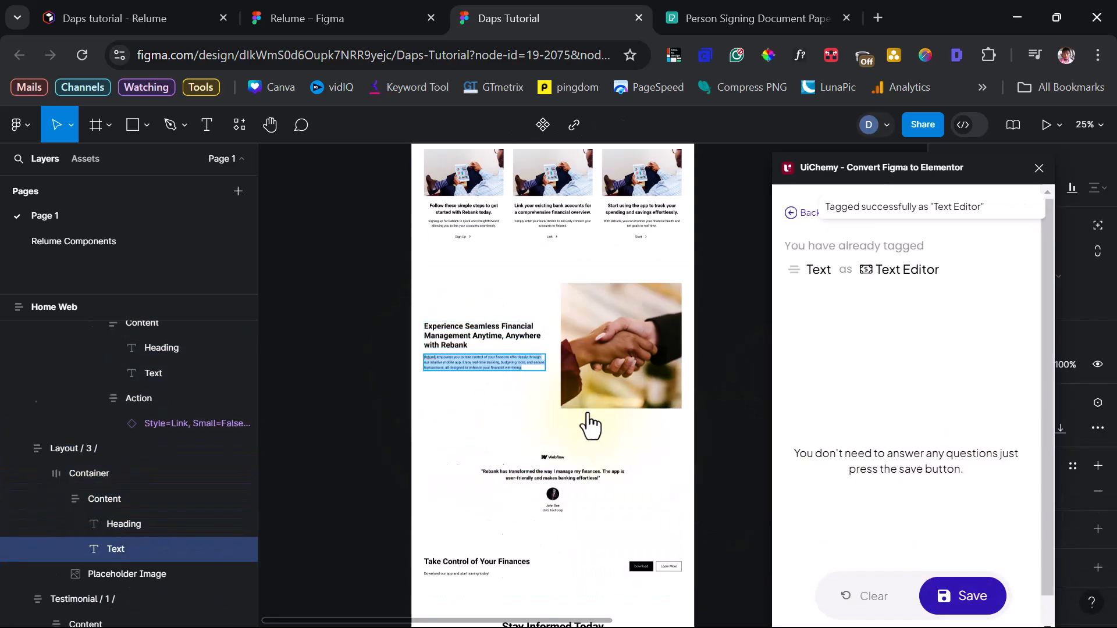
# - Select the Quote text in the testimonial section for widget tagging
pyautogui.scroll(-2, 628, 445)
pyautogui.doubleClick(573, 381)
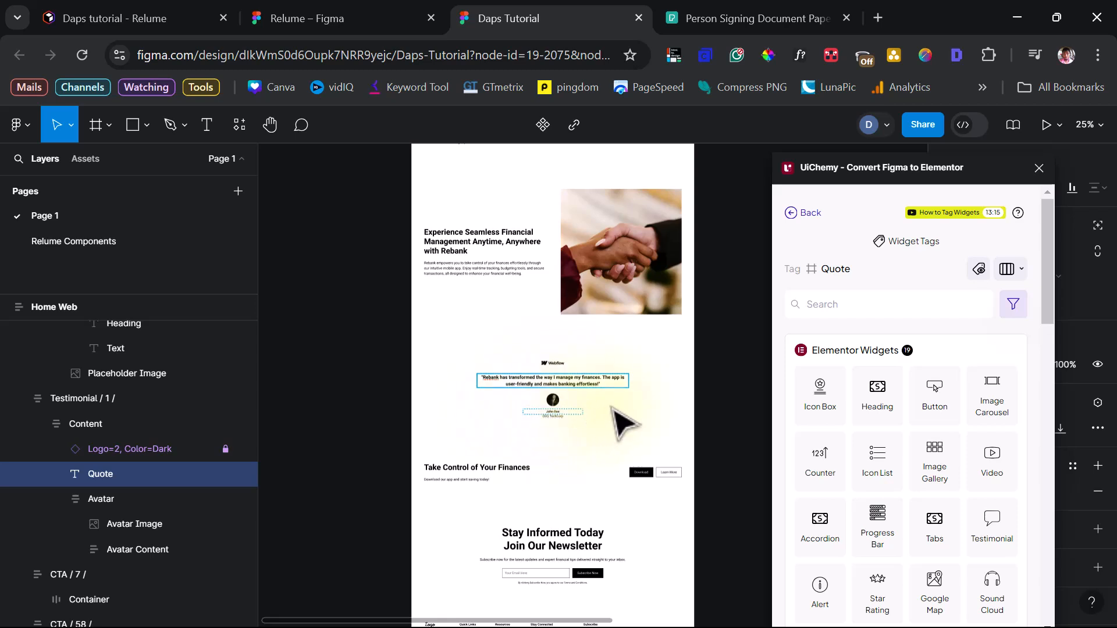
# - Group the testimonial's Quote and Avatar layers into one frame and rename it Testimonials
pyautogui.keyDown('shift'); pyautogui.click(113, 498); pyautogui.keyUp('shift')
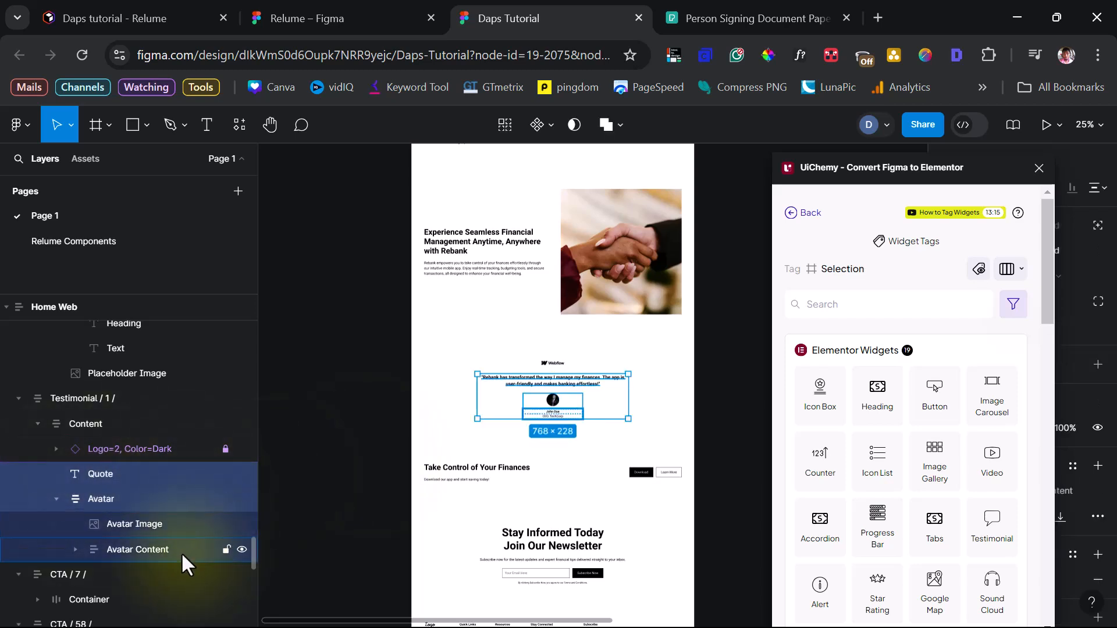
pyautogui.rightClick(141, 474)
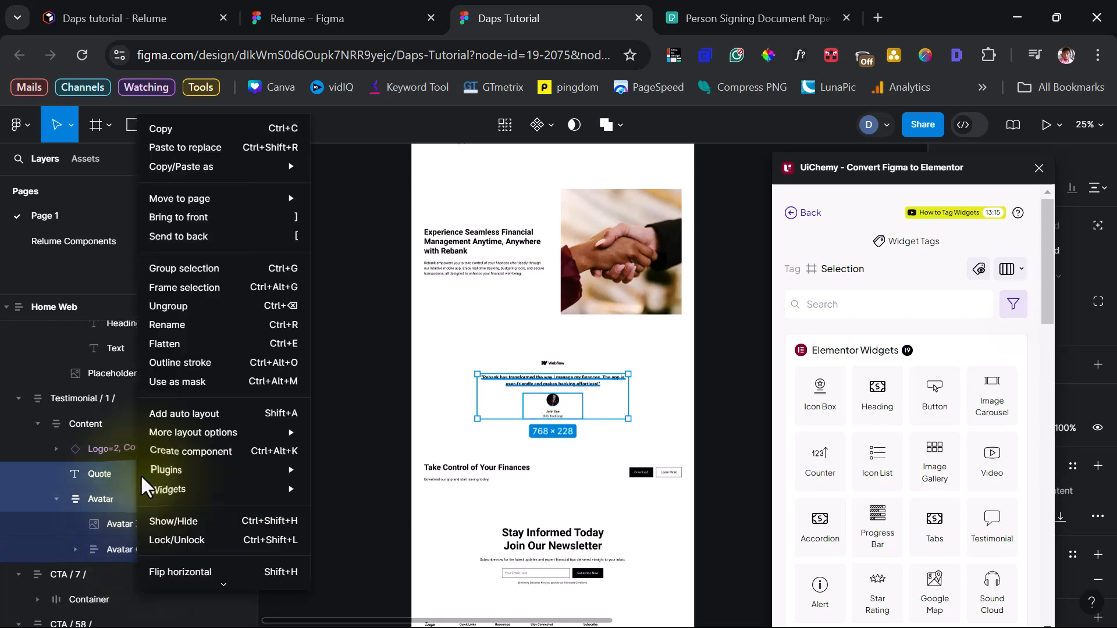
pyautogui.moveTo(141, 474)
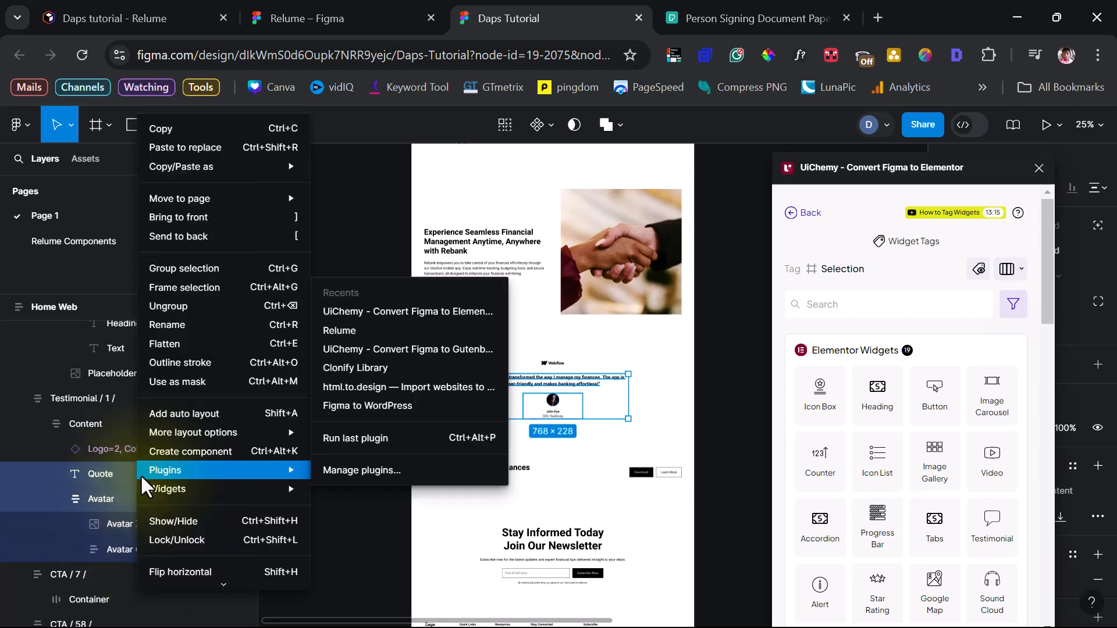
pyautogui.click(190, 287)
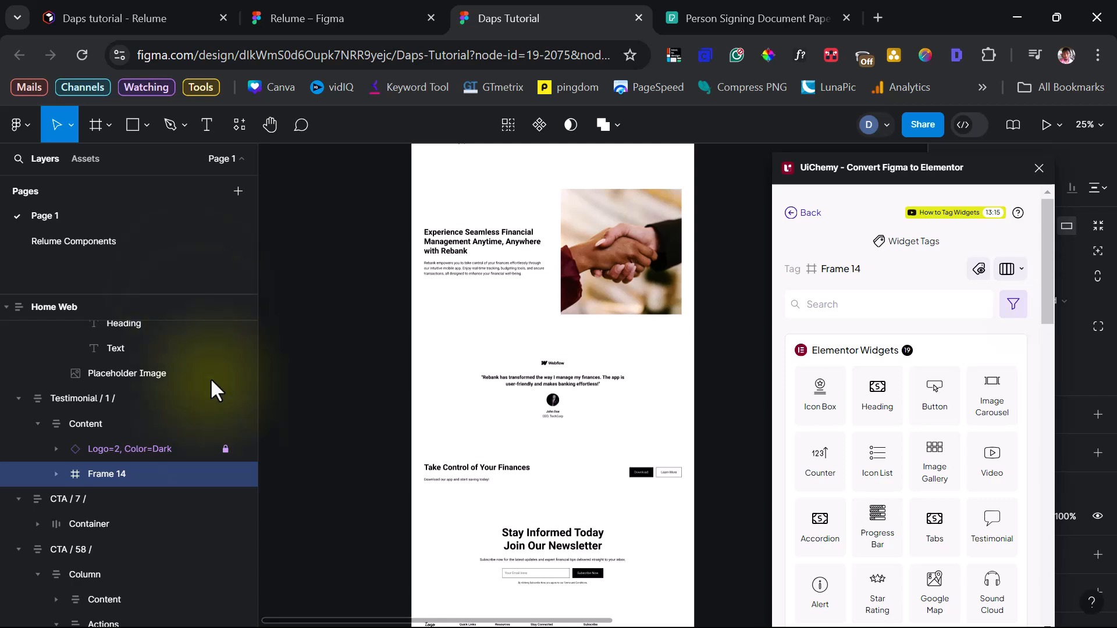
pyautogui.click(120, 473)
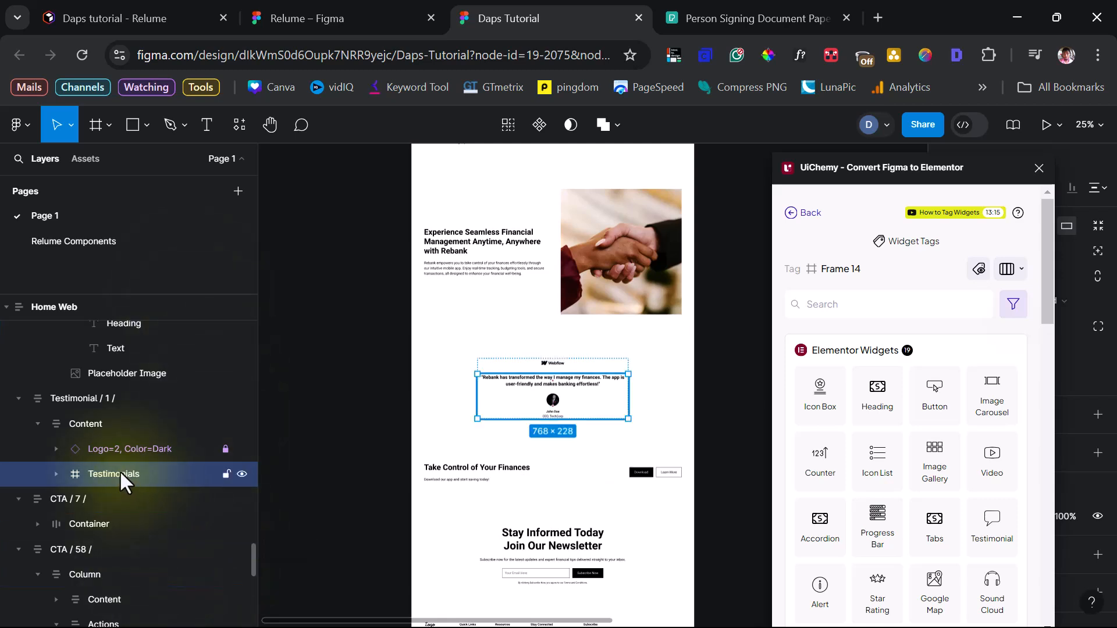
# - Tag the Testimonials frame as a Testimonial widget with image position Top and save the tag
pyautogui.scroll(-2, 996, 457)
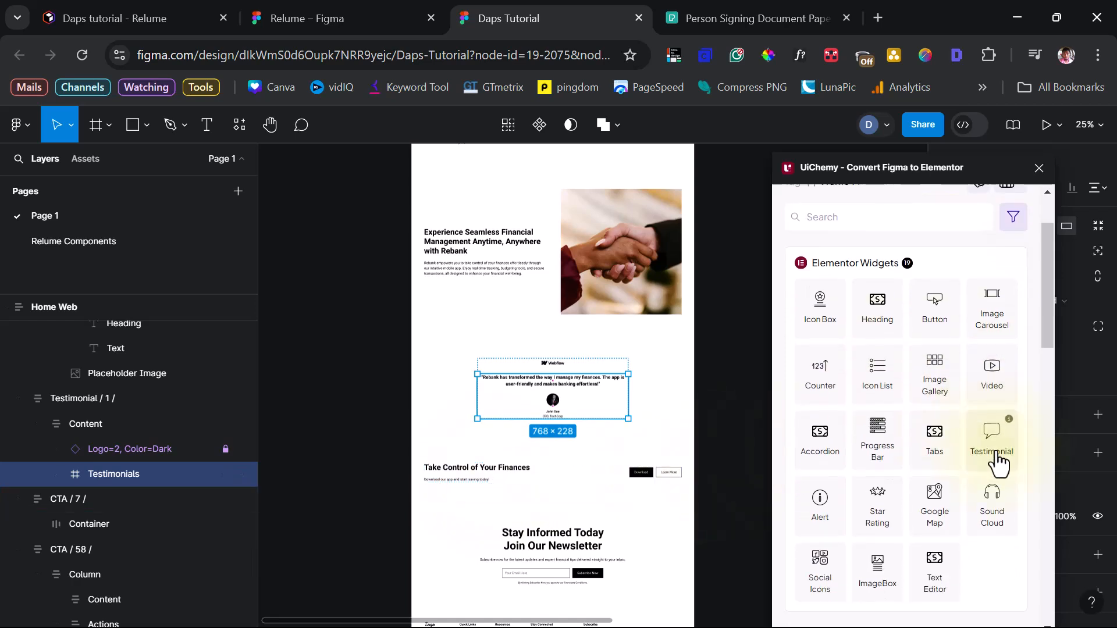
pyautogui.click(996, 448)
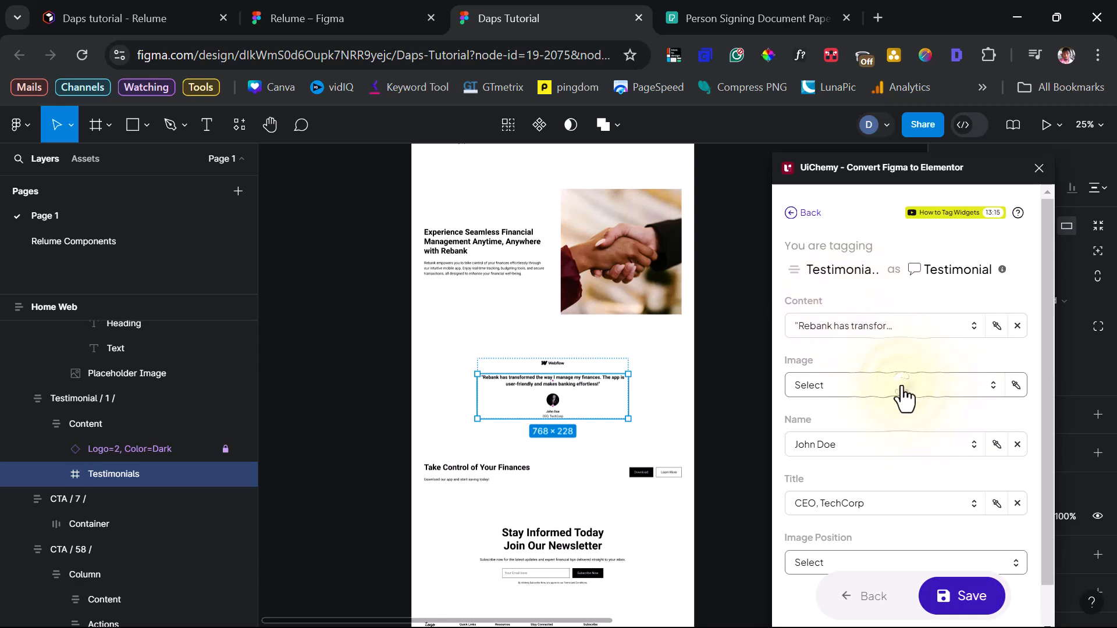
pyautogui.click(804, 387)
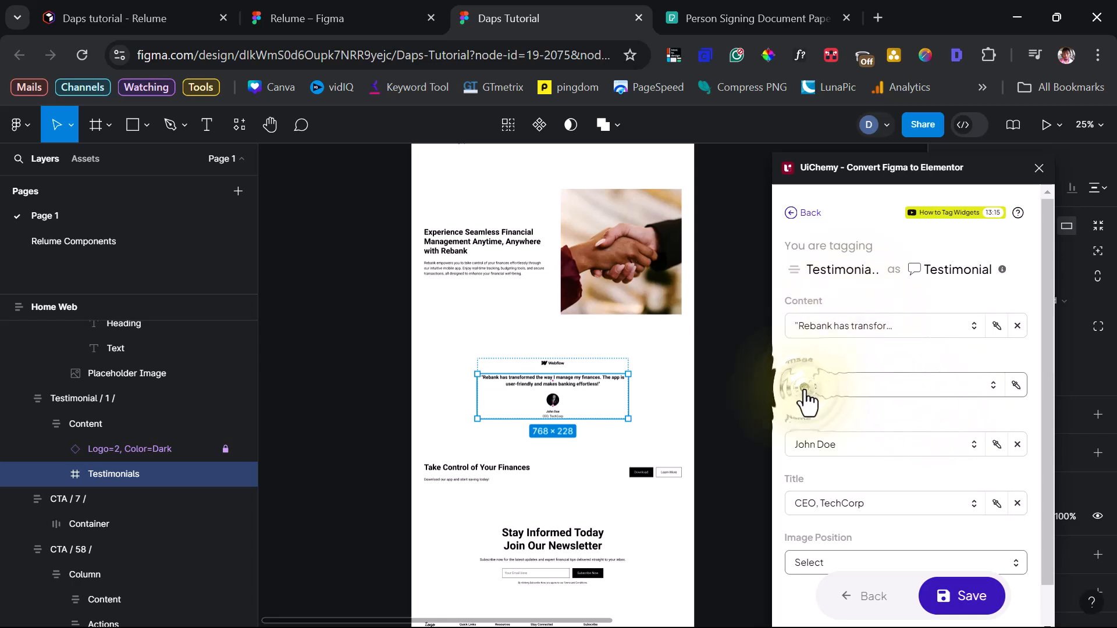
pyautogui.click(989, 385)
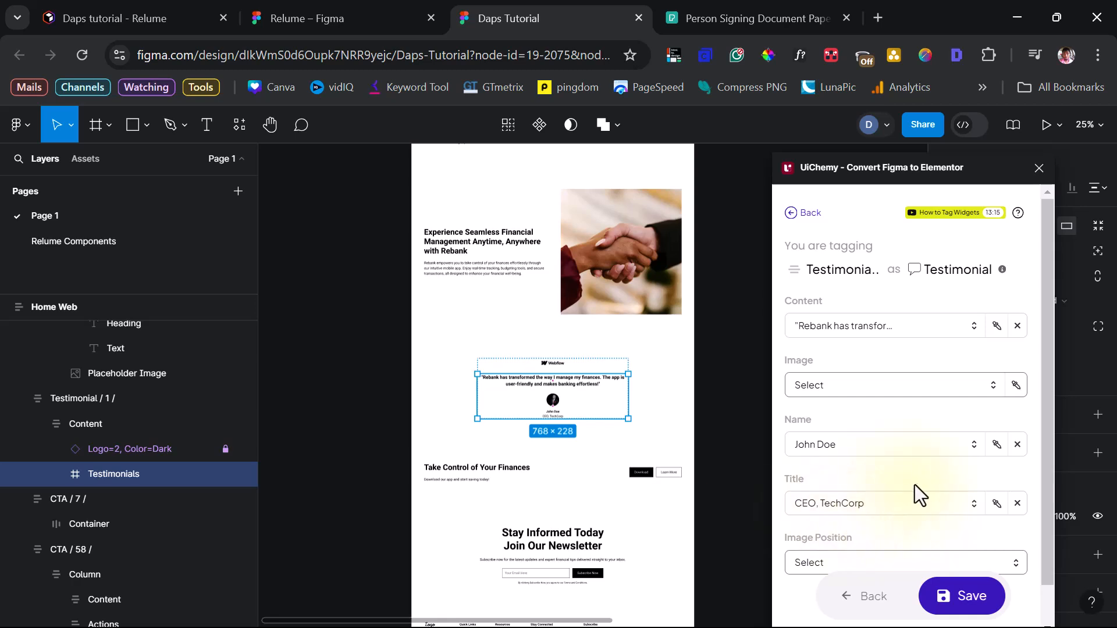
pyautogui.scroll(-1, 914, 489)
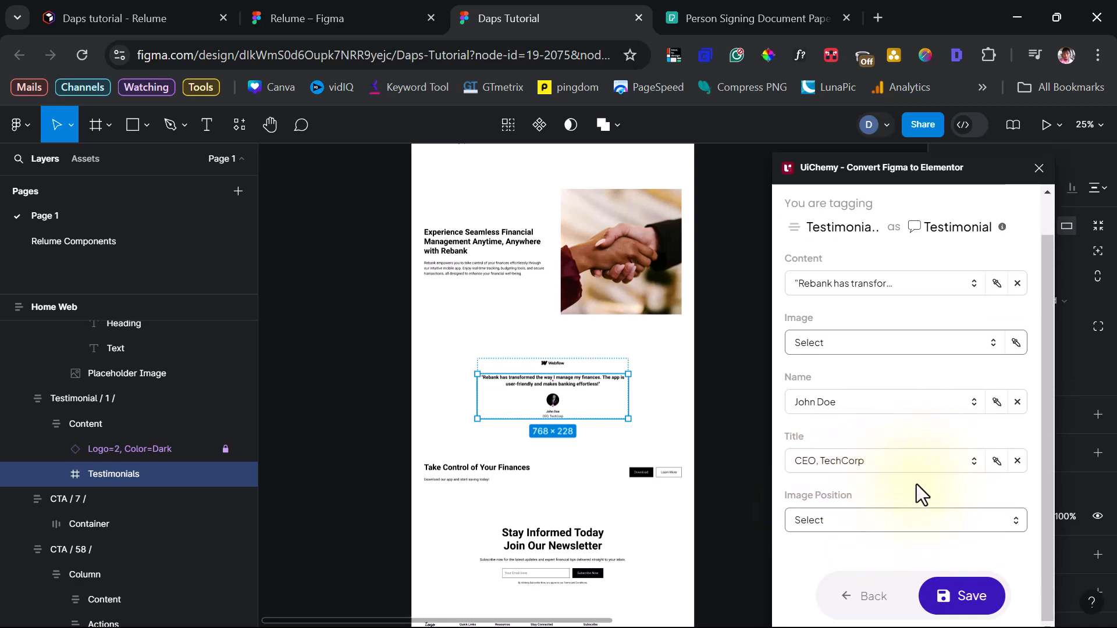
pyautogui.click(864, 522)
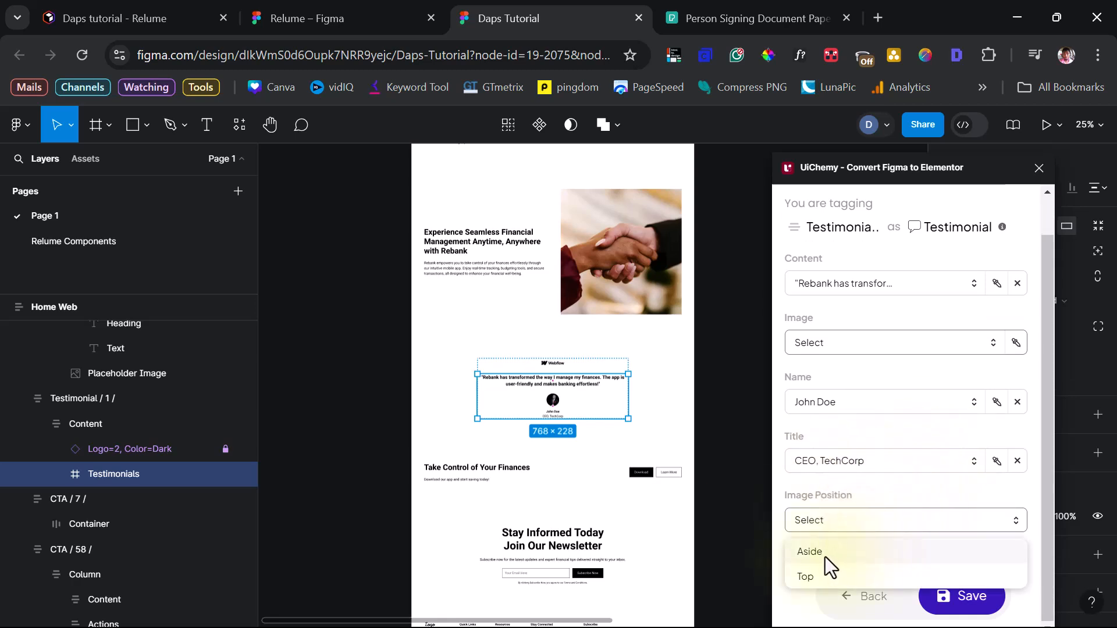
pyautogui.click(820, 582)
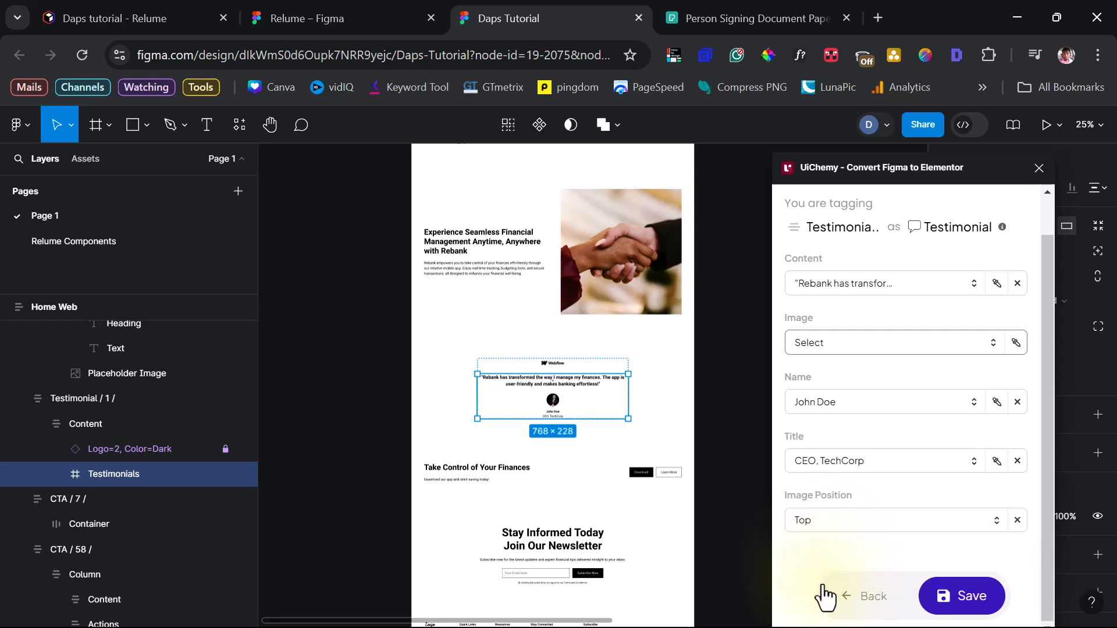
pyautogui.click(957, 599)
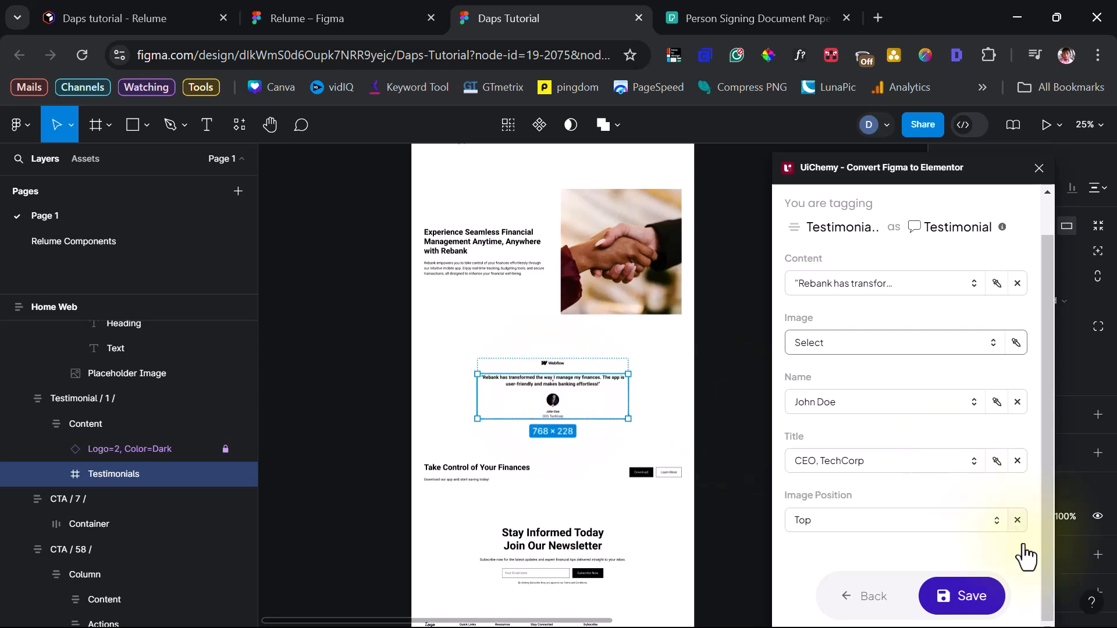
pyautogui.click(966, 598)
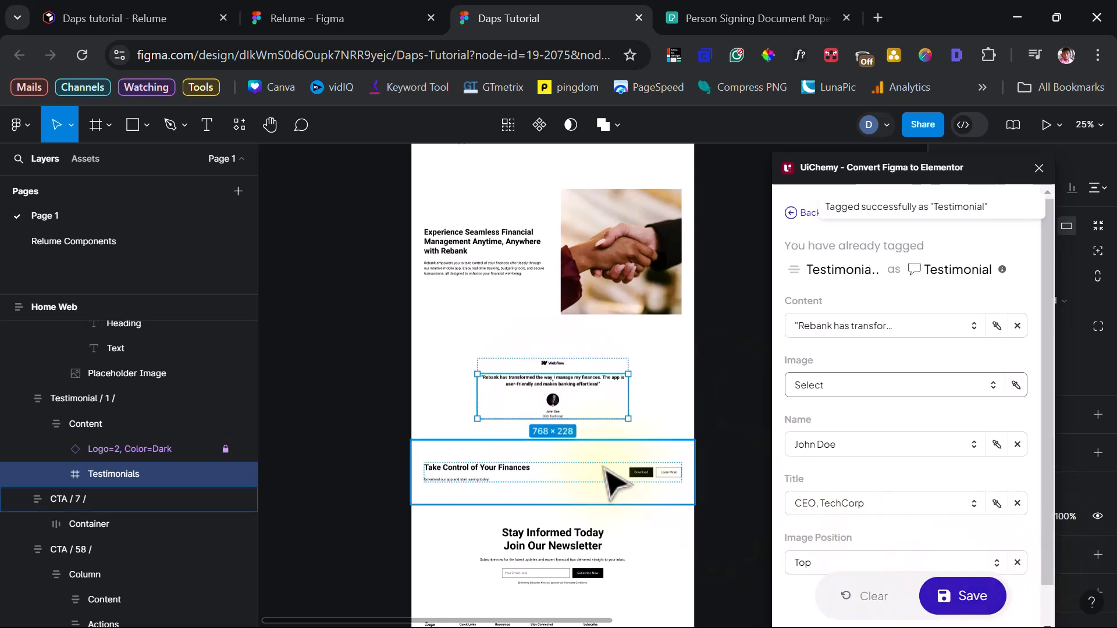
# - Tag the "Take Control of Your Finances" title as a Heading widget with tag h3 and save it
pyautogui.click(516, 472)
pyautogui.click(509, 480)
pyautogui.doubleClick(509, 476)
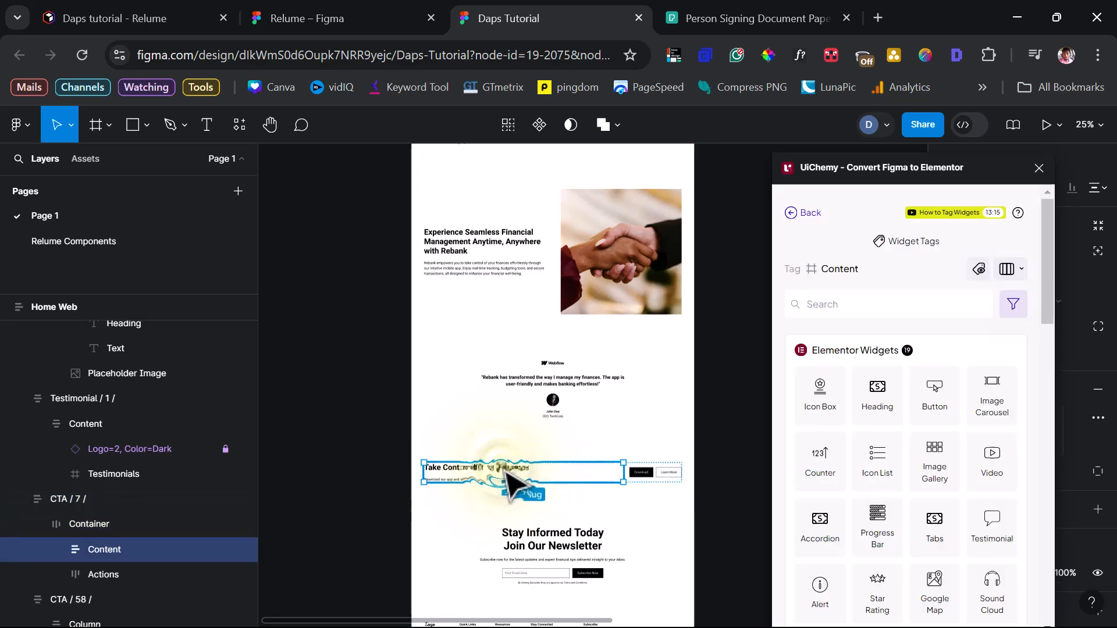
pyautogui.doubleClick(511, 473)
pyautogui.click(877, 395)
pyautogui.click(963, 596)
# - Tag the description text below "Take Control of Your Finances" as a Text Editor widget
pyautogui.click(468, 479)
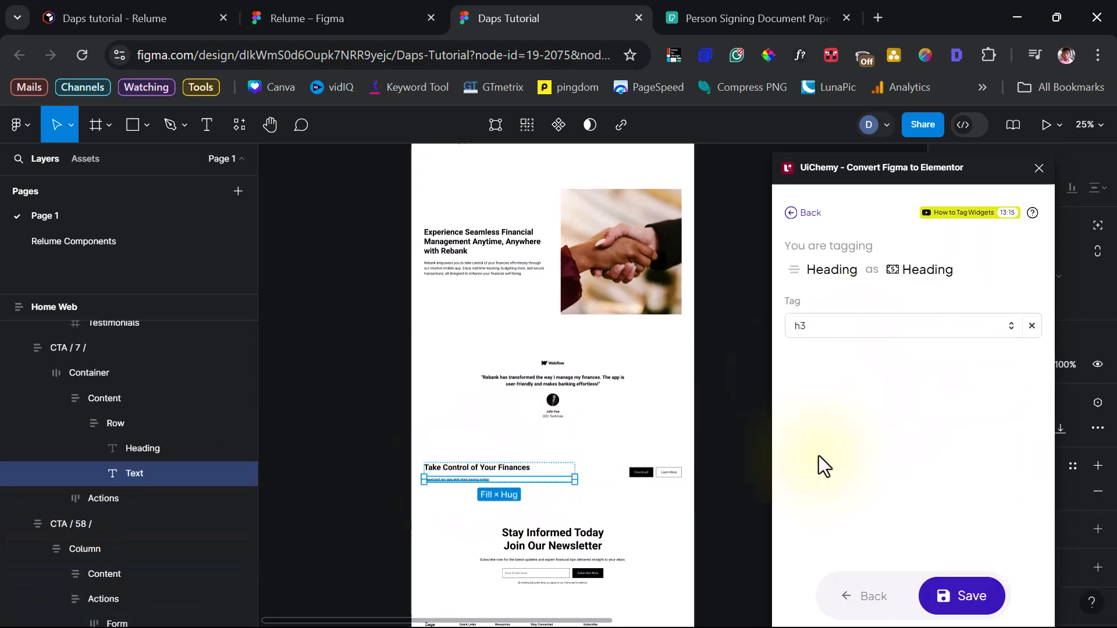
pyautogui.scroll(-5, 995, 543)
pyautogui.click(935, 312)
pyautogui.click(963, 596)
# - Tag the Download button in the CTA section as a Button widget with the link "#"
pyautogui.doubleClick(643, 474)
pyautogui.click(934, 394)
pyautogui.click(852, 445)
pyautogui.write('#')
pyautogui.click(970, 597)
# - Tag the Learn More button in the CTA section as a Button widget with the link "#"
pyautogui.doubleClick(669, 472)
pyautogui.click(160, 548)
pyautogui.click(934, 395)
pyautogui.click(853, 445)
pyautogui.write('#')
pyautogui.click(963, 596)
# - Select the newsletter section's Column and look through the Elementor and Elementor Pro widget tags for it
pyautogui.scroll(-3, 584, 416)
pyautogui.click(512, 372)
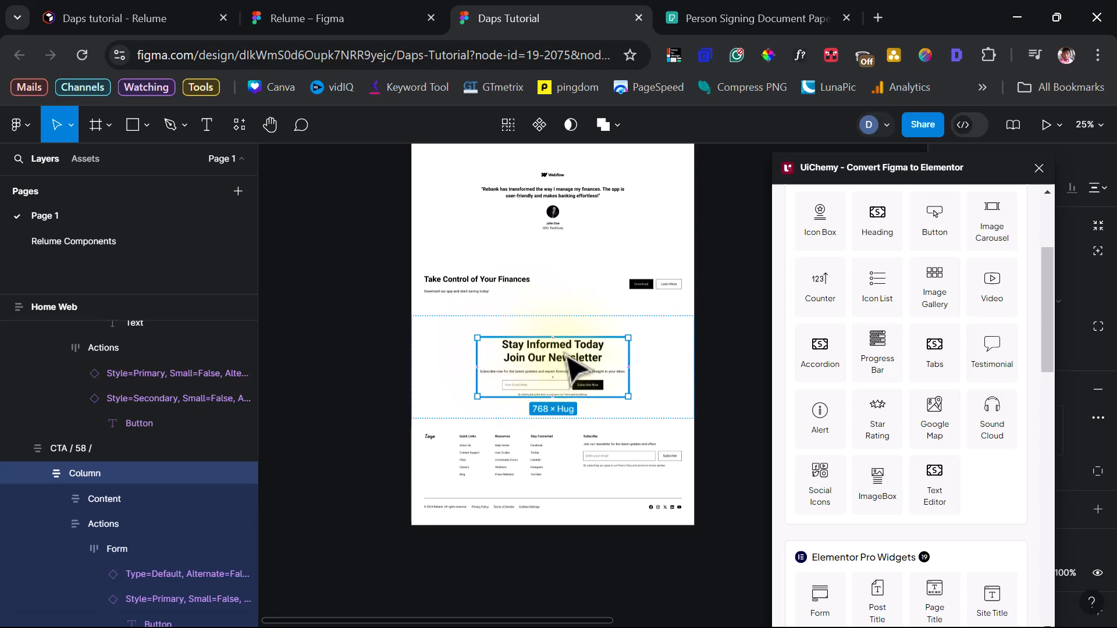
pyautogui.scroll(3, 911, 386)
pyautogui.scroll(-3, 942, 396)
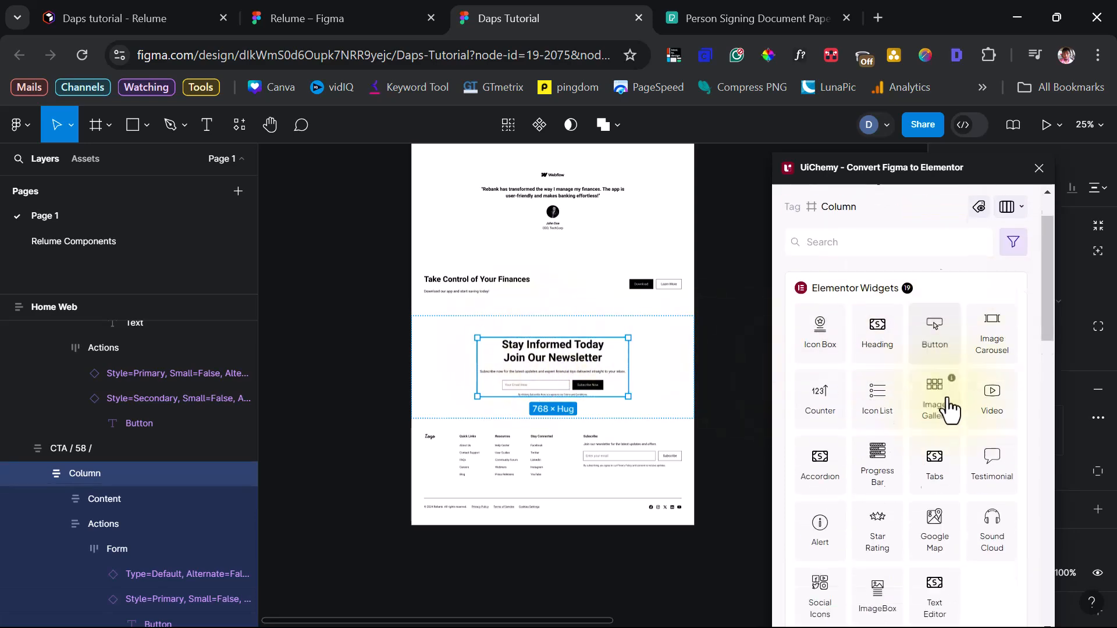
pyautogui.scroll(-3, 878, 387)
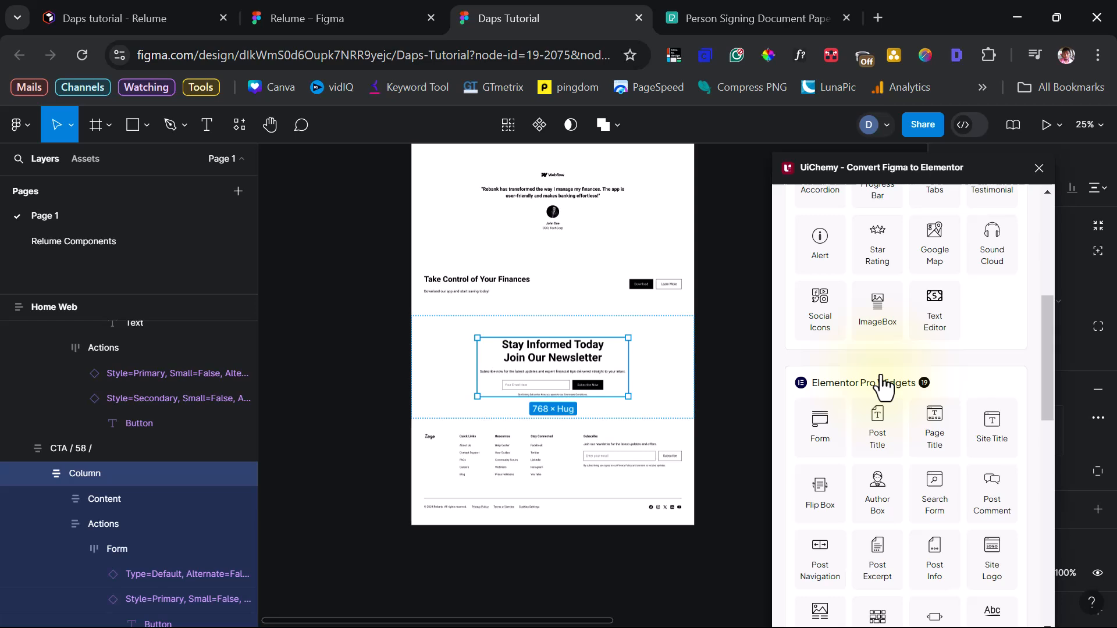
pyautogui.scroll(-2, 883, 384)
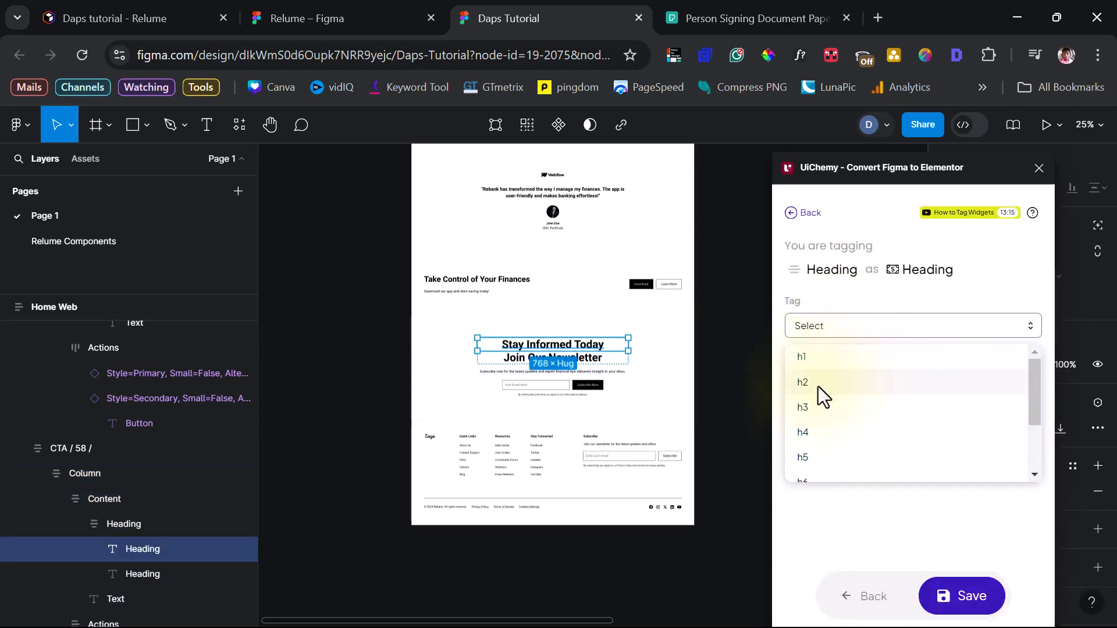
# - Save the "Stay Informed Today" heading tag as h2 and tag the newsletter description below as Text Editor
pyautogui.click(817, 383)
pyautogui.click(960, 595)
pyautogui.doubleClick(538, 370)
pyautogui.scroll(-3, 948, 505)
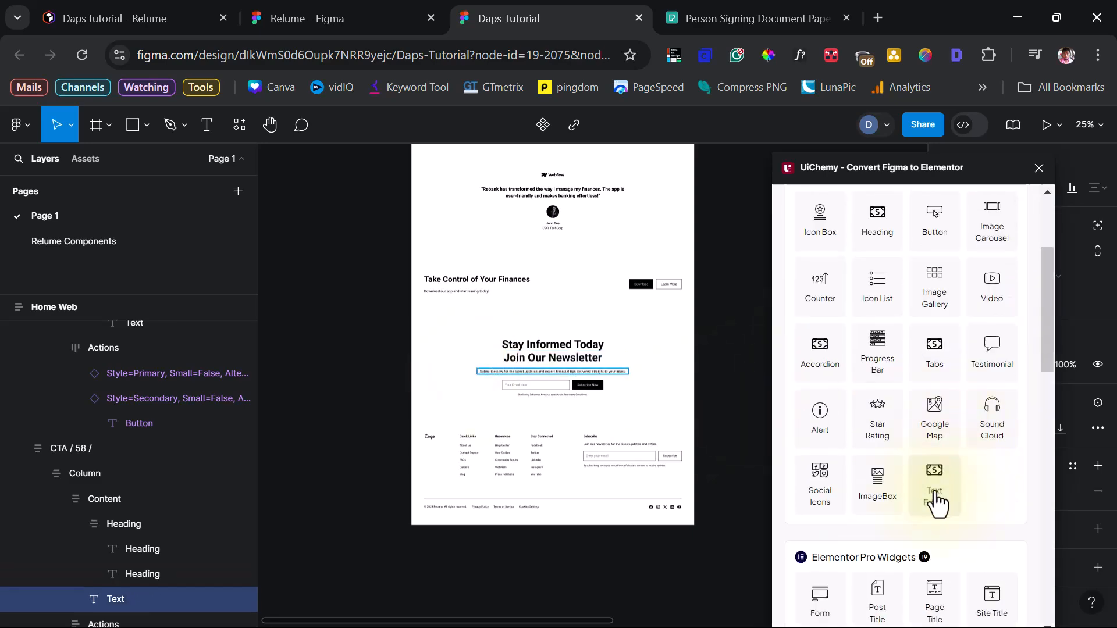
pyautogui.click(949, 505)
pyautogui.click(963, 595)
# - Save a widget tag for the terms line beneath the newsletter form and select the CTA / 58 / section
pyautogui.doubleClick(538, 397)
pyautogui.click(963, 596)
pyautogui.click(525, 372)
pyautogui.click(439, 398)
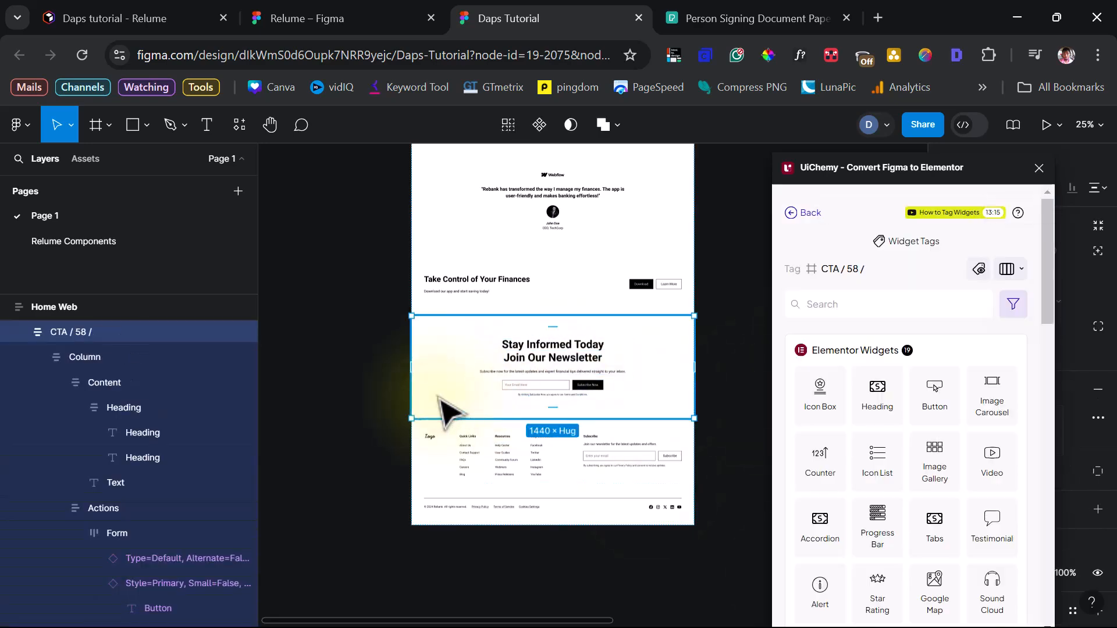
# - Tag the Actions group holding the footer's subscribe form as a WP Form widget and save it
pyautogui.scroll(-2, 535, 397)
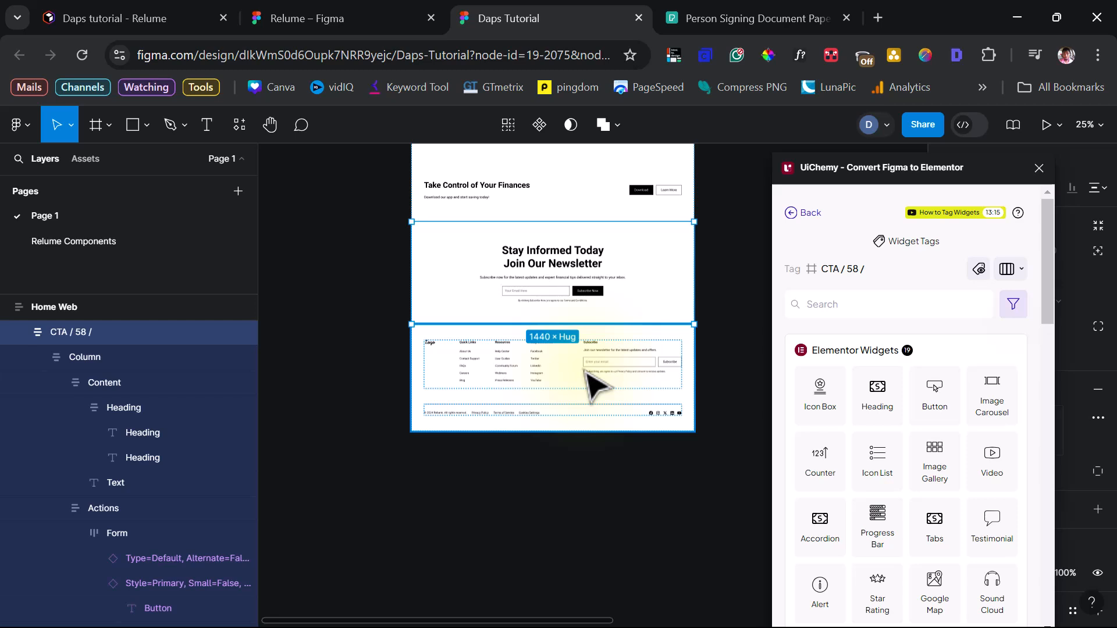
pyautogui.scroll(3, 587, 372)
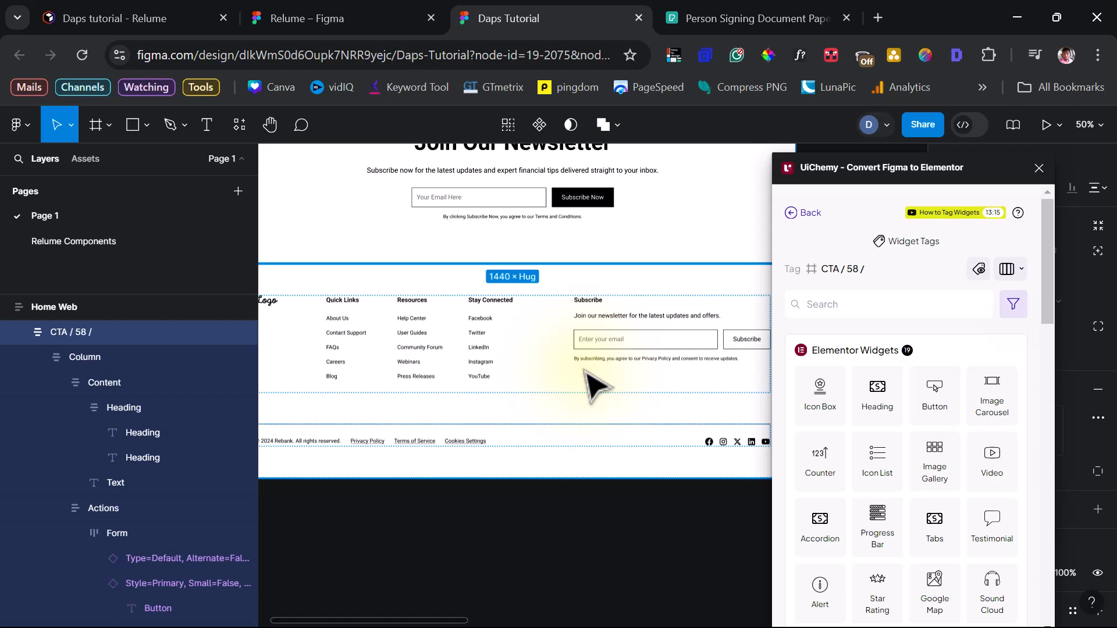
pyautogui.click(630, 357)
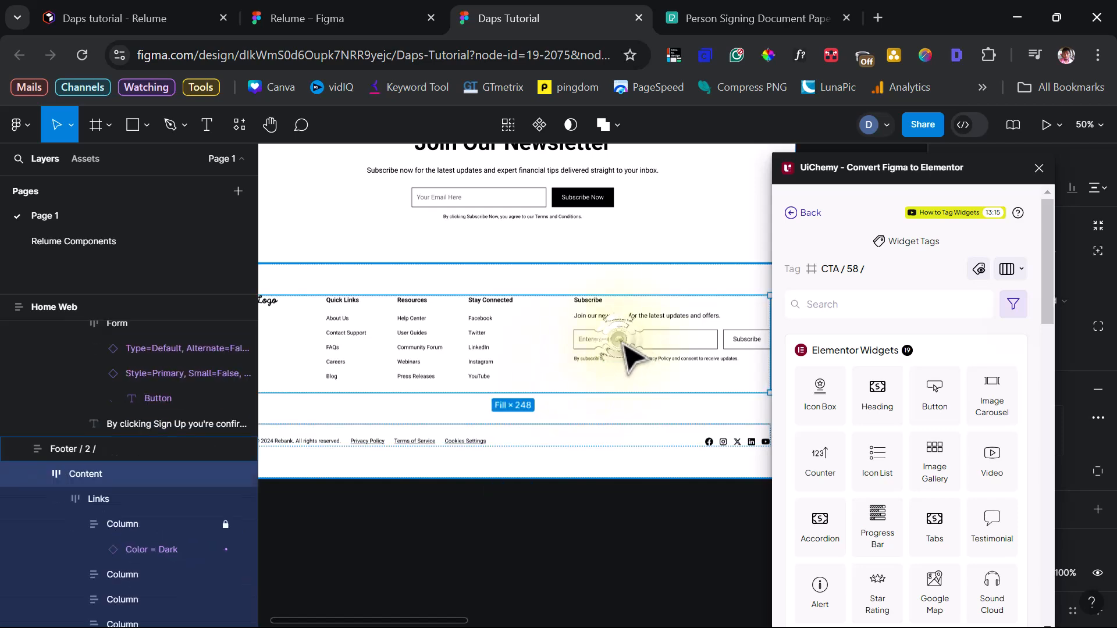
pyautogui.doubleClick(630, 357)
pyautogui.doubleClick(631, 357)
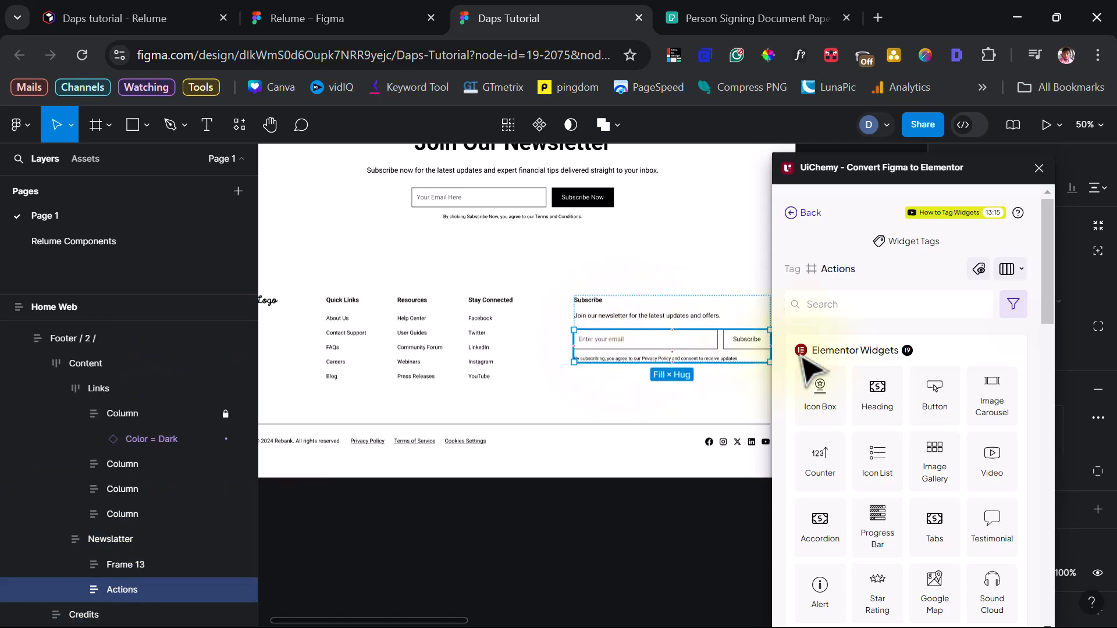
pyautogui.scroll(-8, 872, 349)
pyautogui.scroll(-9, 871, 372)
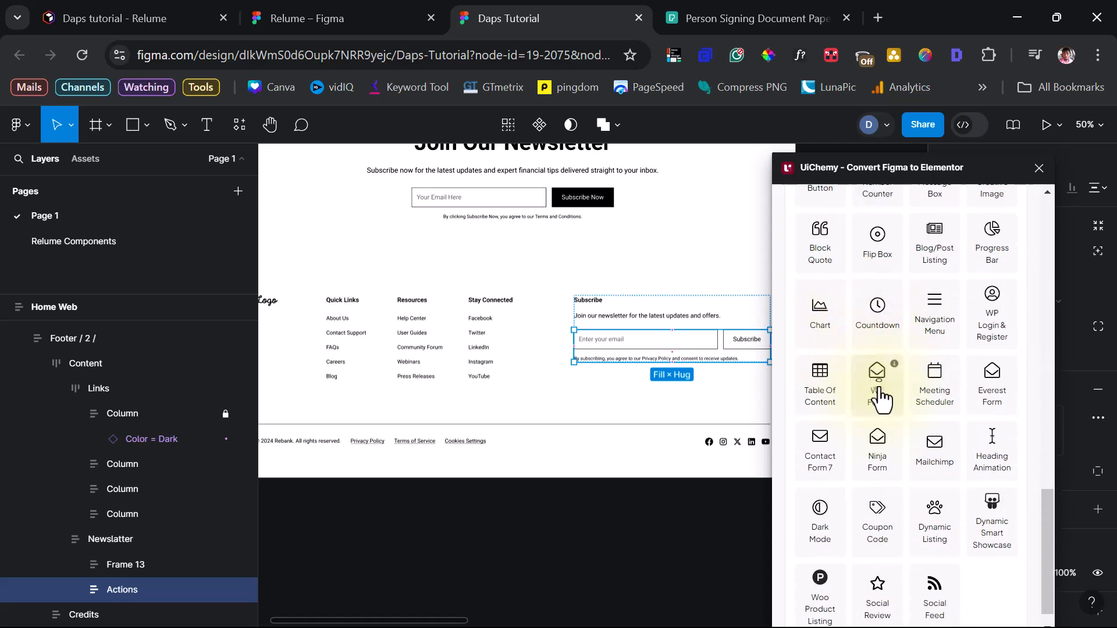
pyautogui.click(878, 397)
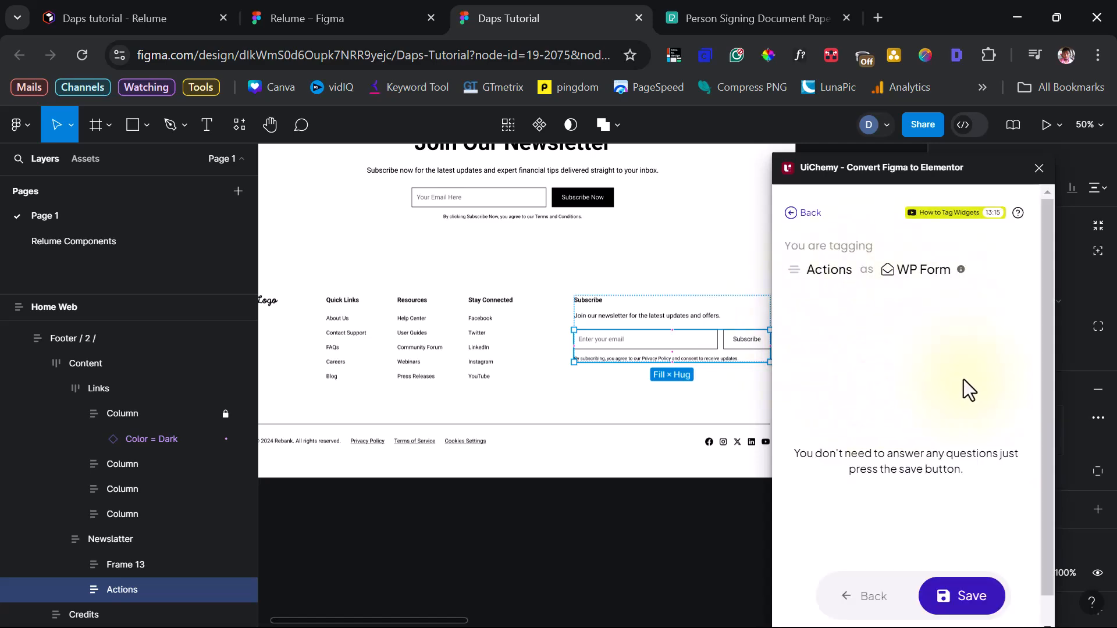
pyautogui.click(967, 598)
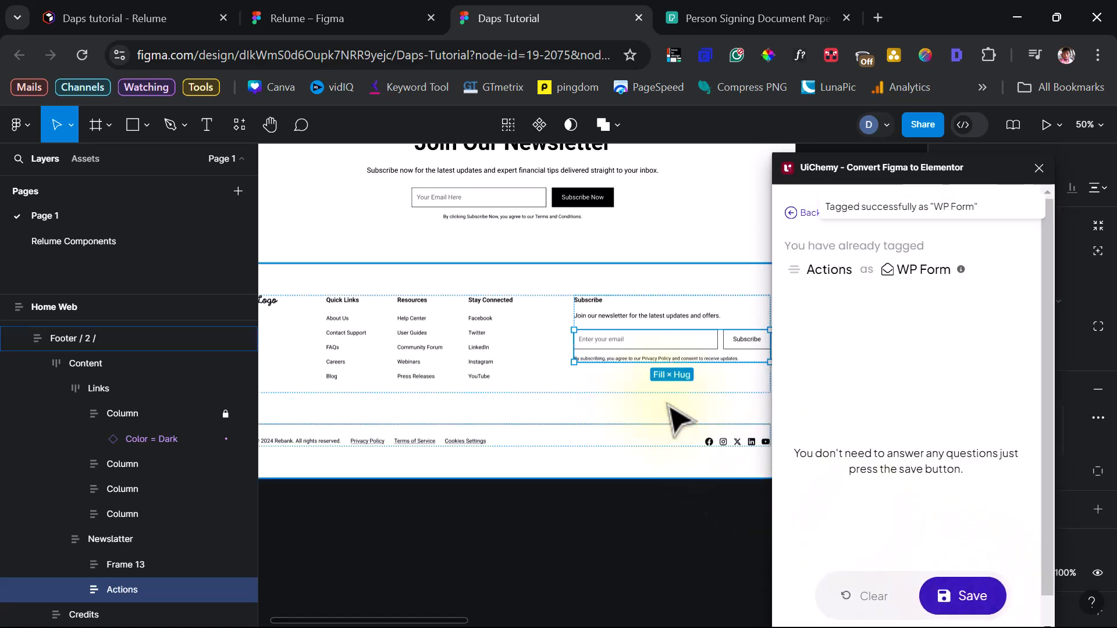
# - Tag the footer's "Join our newsletter" line as a Text Editor widget
pyautogui.click(610, 318)
pyautogui.click(610, 318)
pyautogui.scroll(-3, 990, 477)
pyautogui.scroll(-3, 977, 442)
pyautogui.scroll(4, 977, 451)
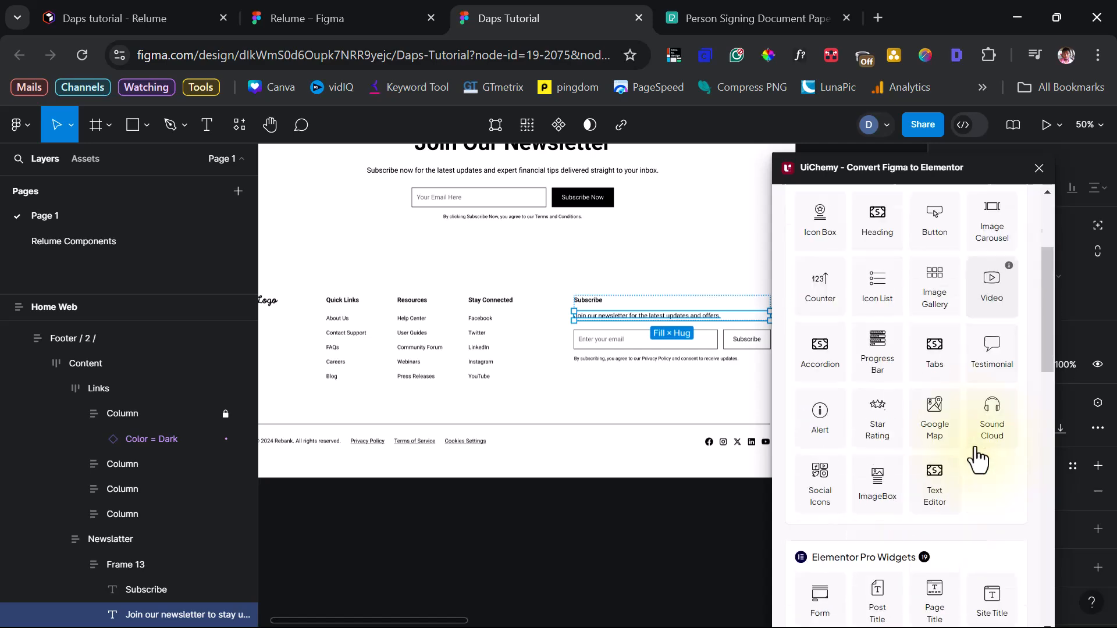
pyautogui.click(934, 548)
# - Assign the Text Editor widget tag to the footer's Subscribe title
pyautogui.doubleClick(589, 300)
pyautogui.click(964, 596)
pyautogui.scroll(-3, 948, 442)
pyautogui.click(935, 408)
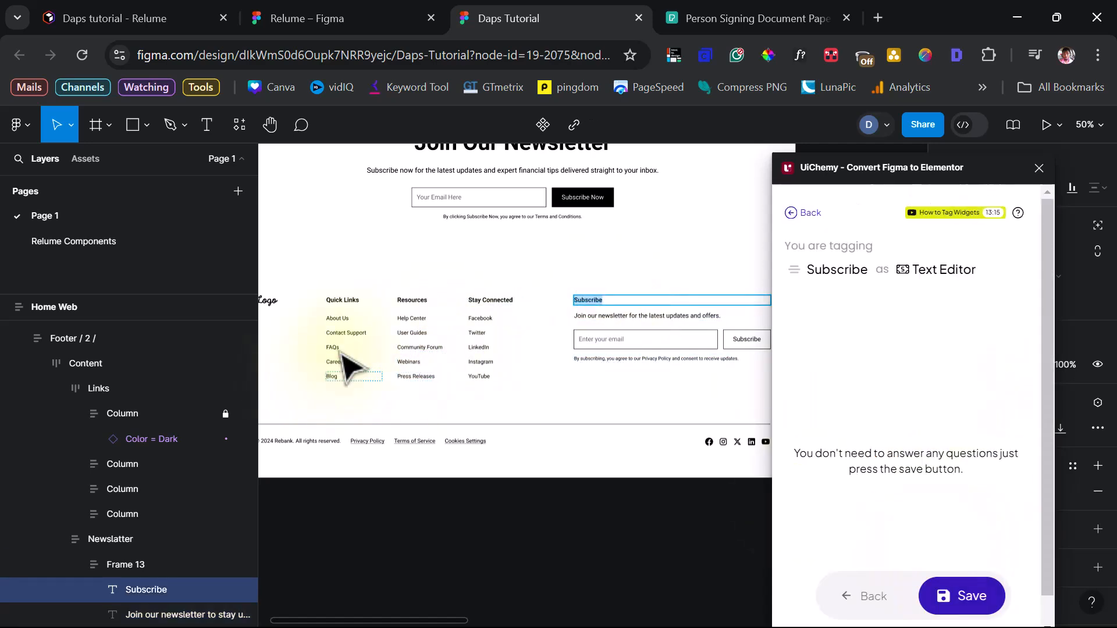
# - Tag the footer's Social Links group as a Social Icons widget and save the tag
pyautogui.click(725, 448)
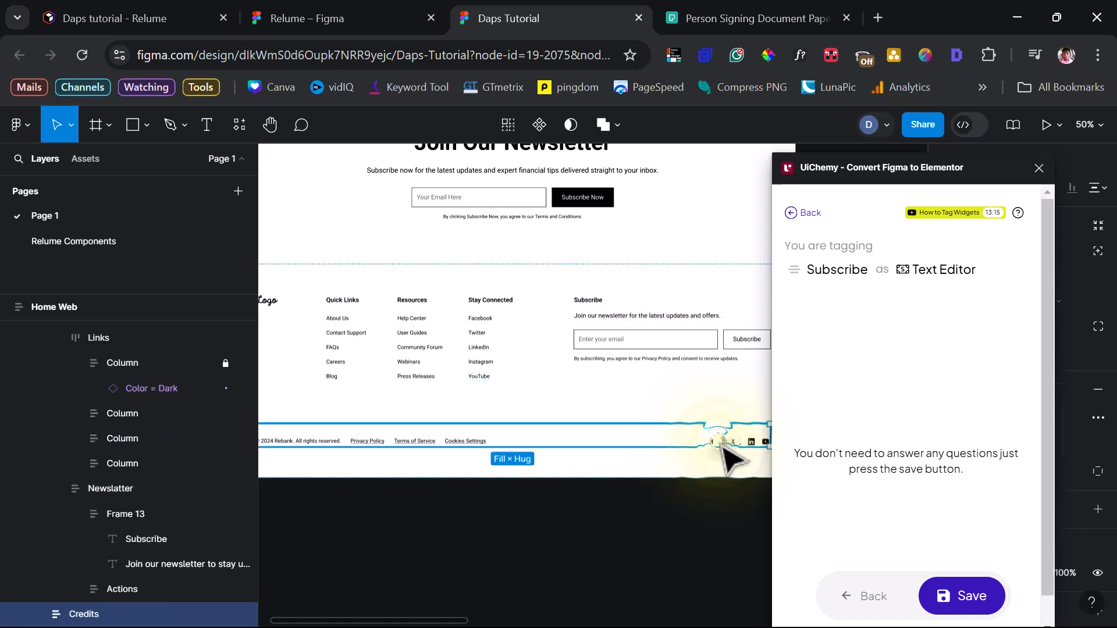
pyautogui.click(724, 448)
pyautogui.doubleClick(722, 445)
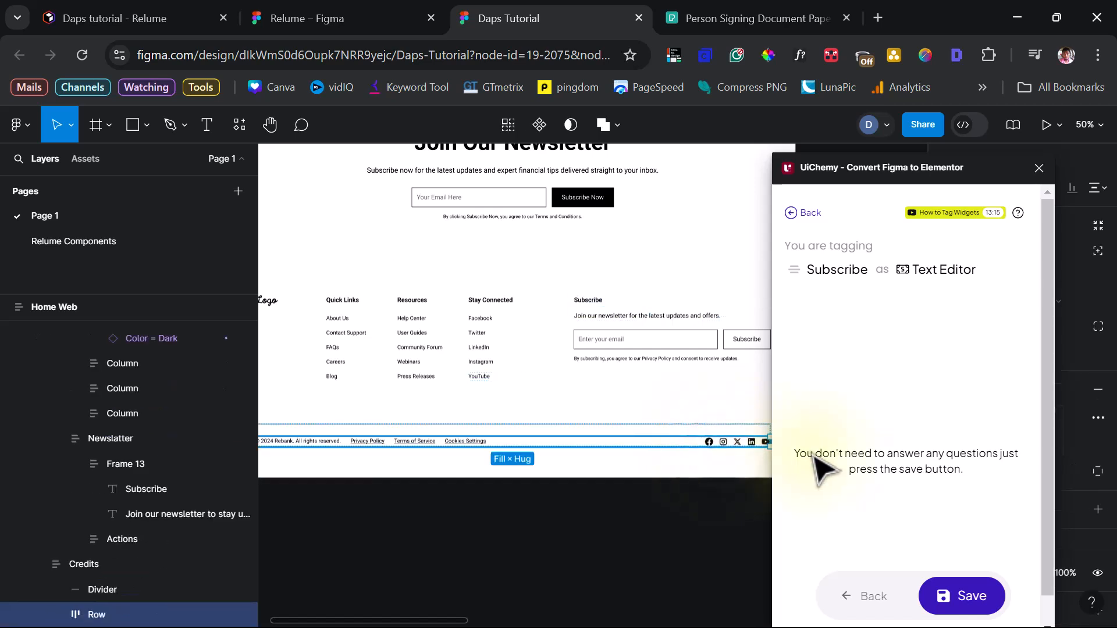
pyautogui.click(824, 571)
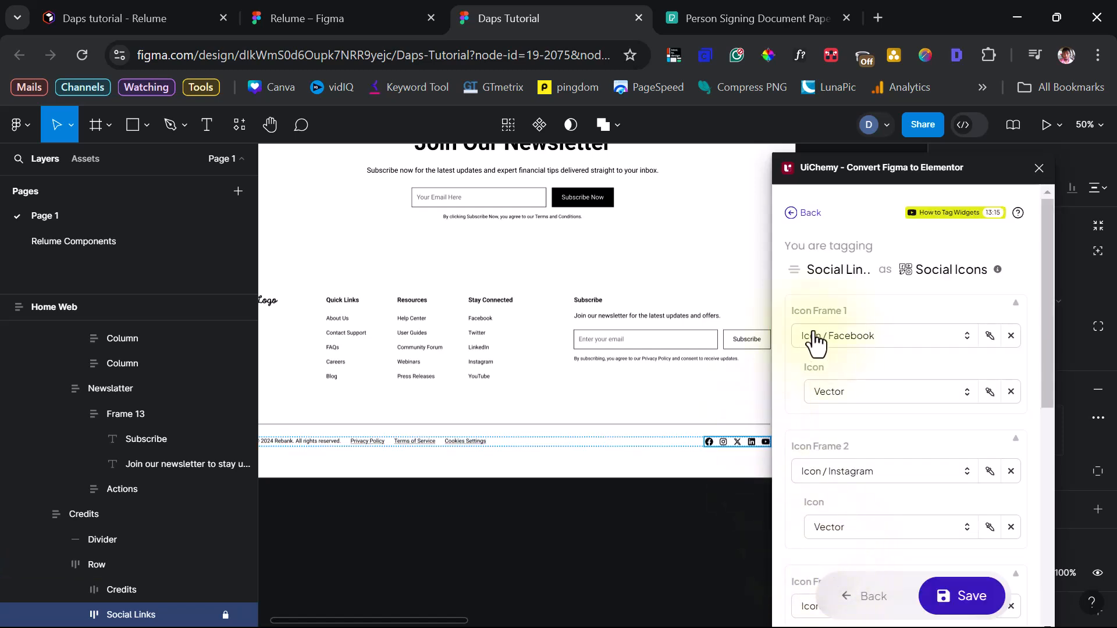
pyautogui.scroll(-5, 907, 364)
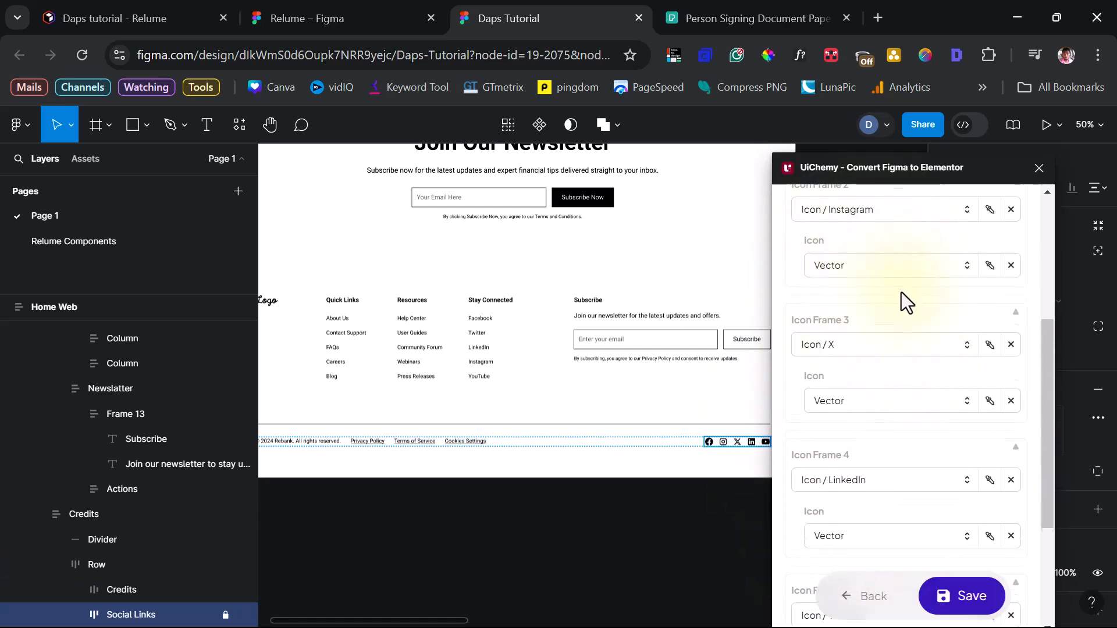
pyautogui.scroll(-2, 901, 293)
pyautogui.scroll(-2, 895, 280)
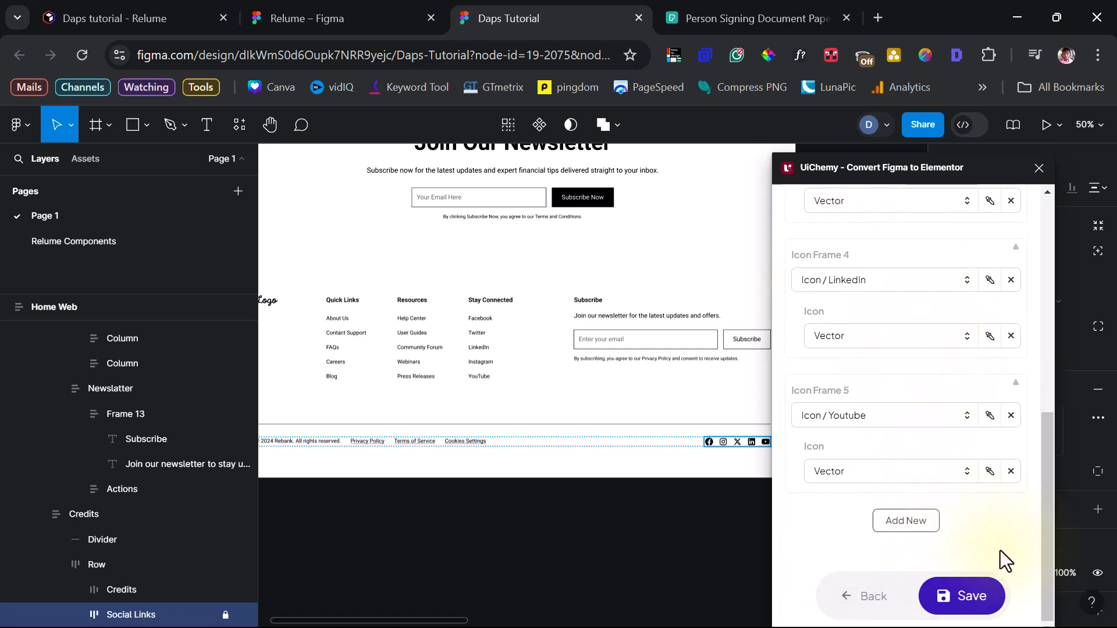
pyautogui.click(985, 599)
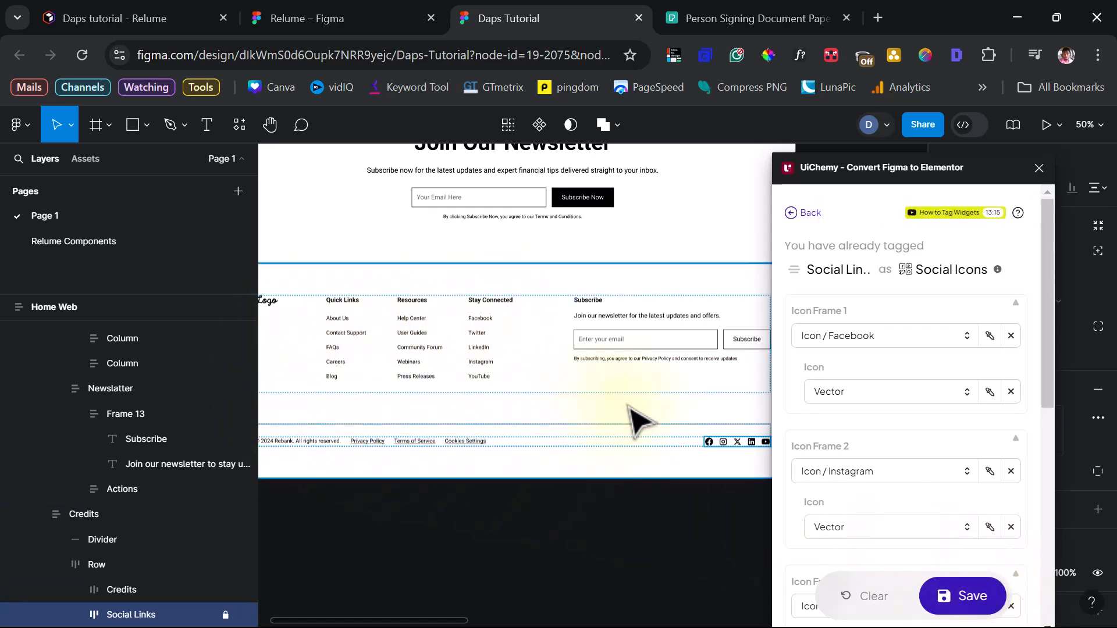
# - Return to the conversion overview for the Home Web frame and set the frame's horizontal sizing to Fixed width
pyautogui.scroll(15, 633, 418)
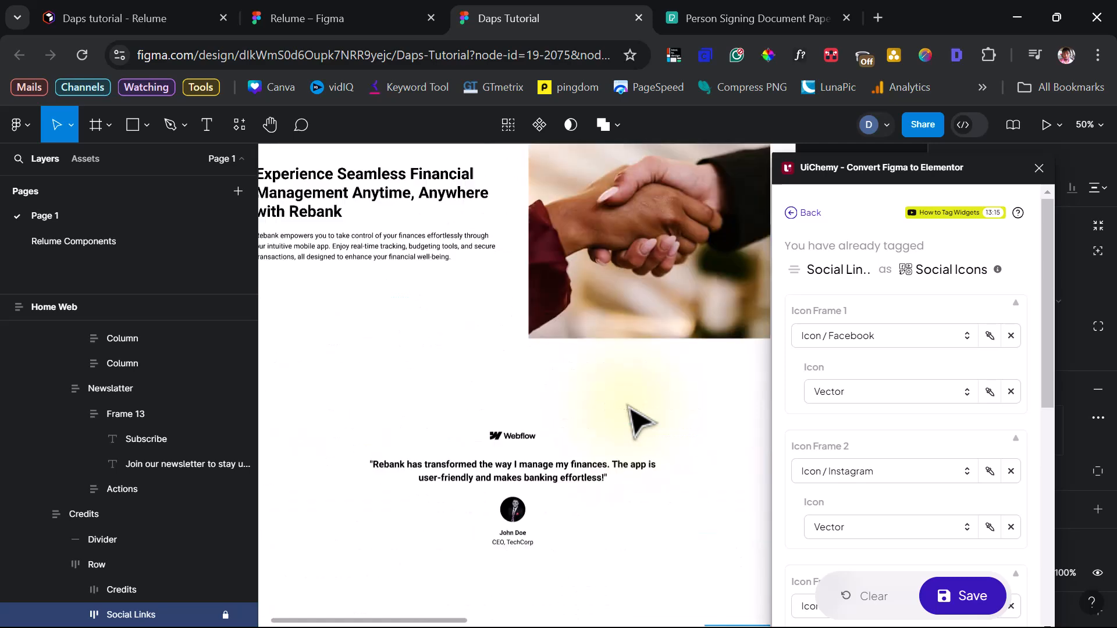
pyautogui.scroll(5, 632, 418)
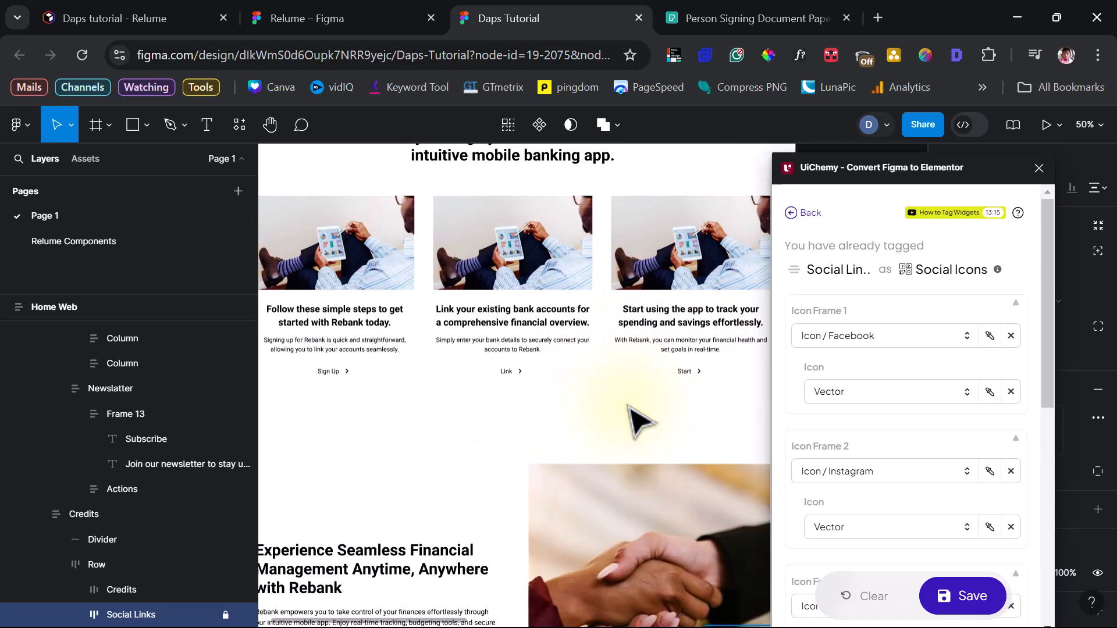
pyautogui.scroll(18, 628, 407)
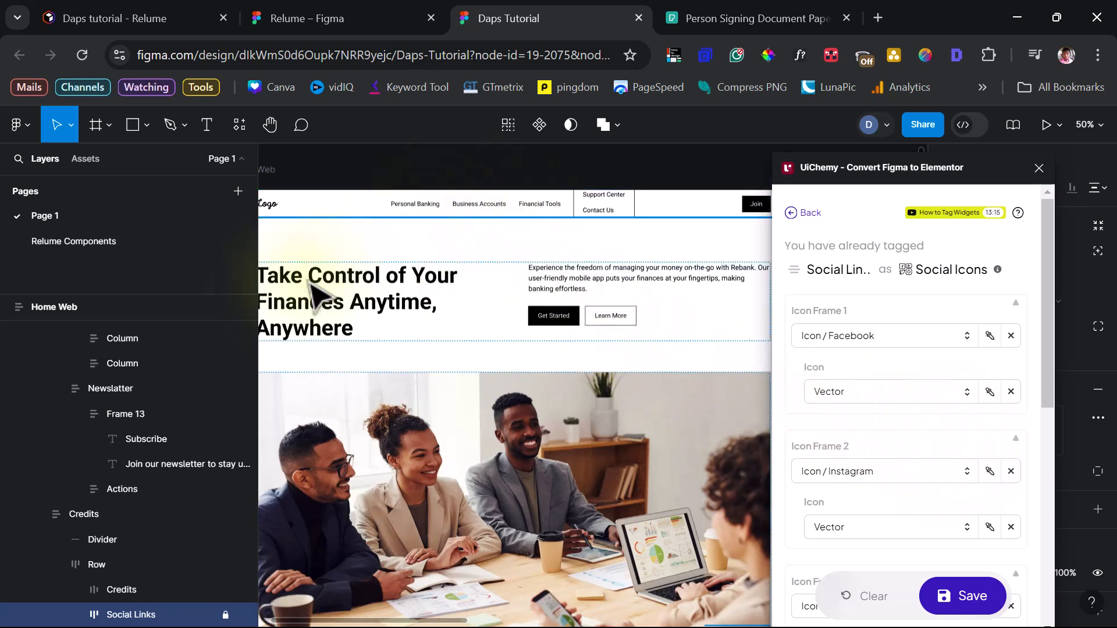
pyautogui.click(65, 308)
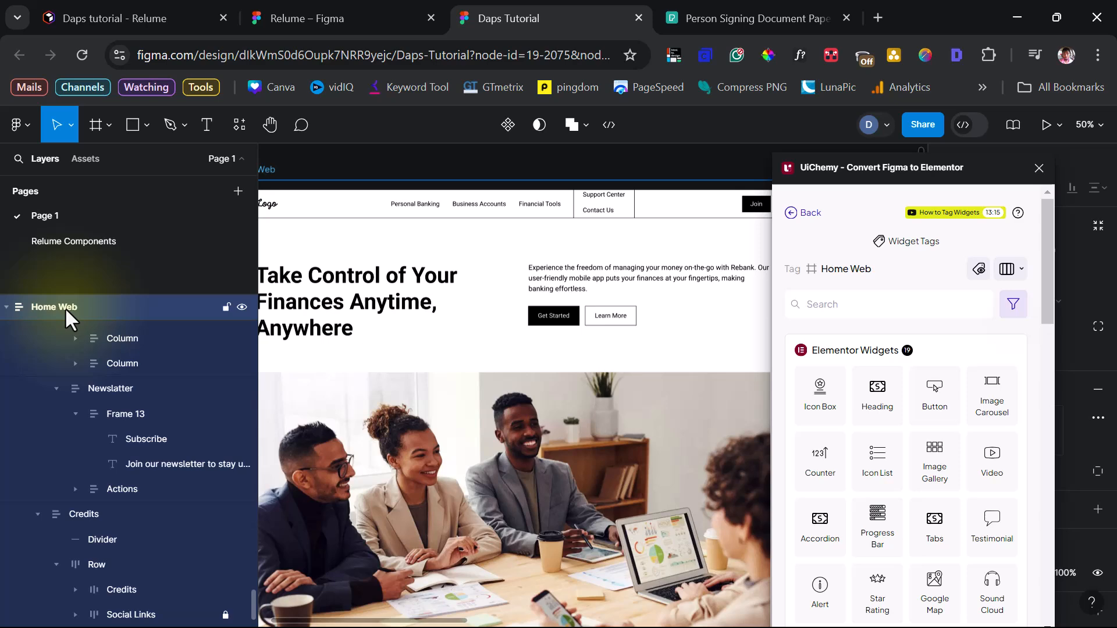
pyautogui.hotkey('shift', '2')
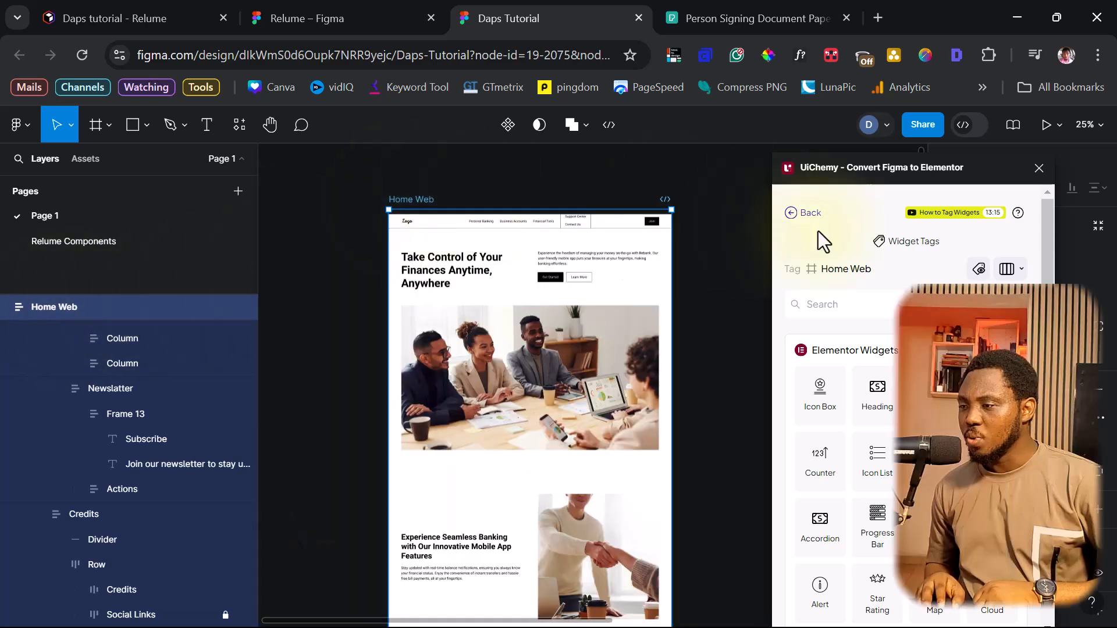
pyautogui.click(792, 214)
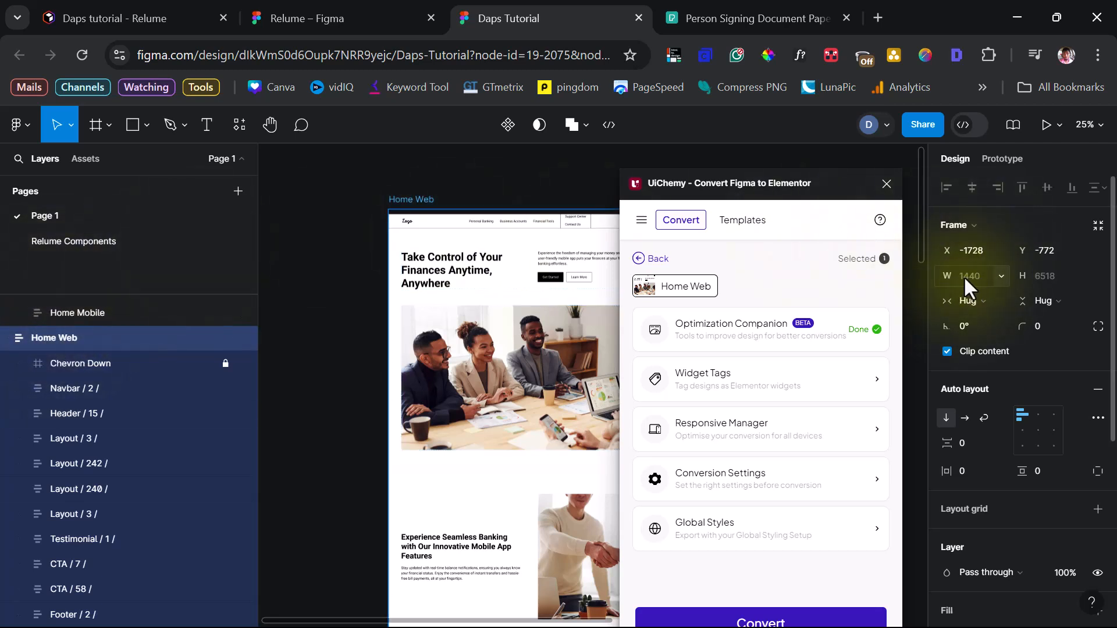
pyautogui.click(996, 298)
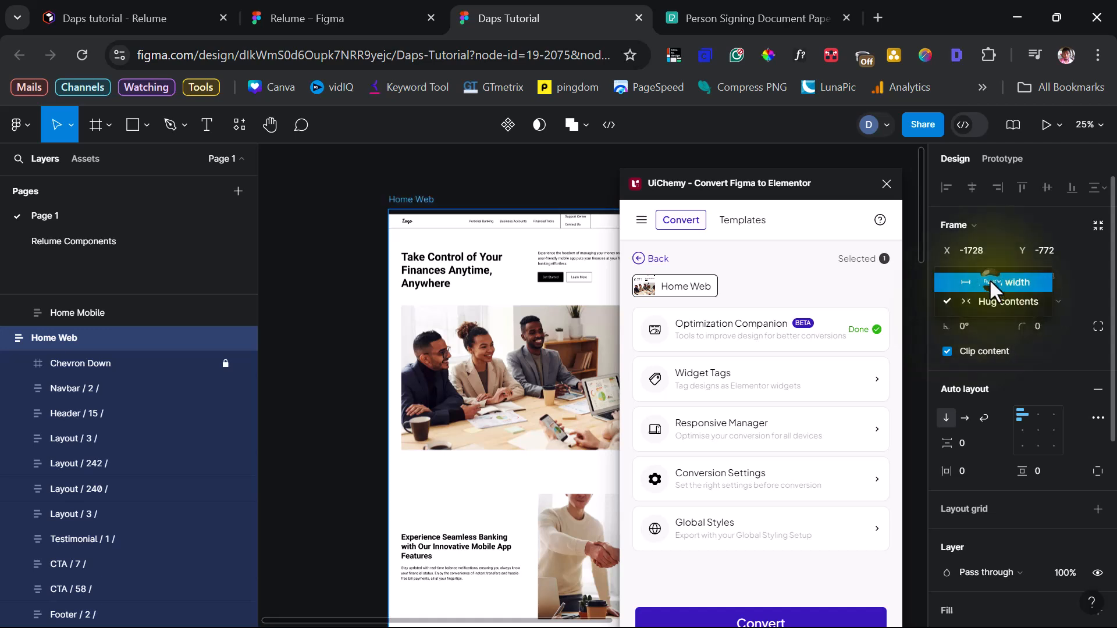
pyautogui.click(991, 282)
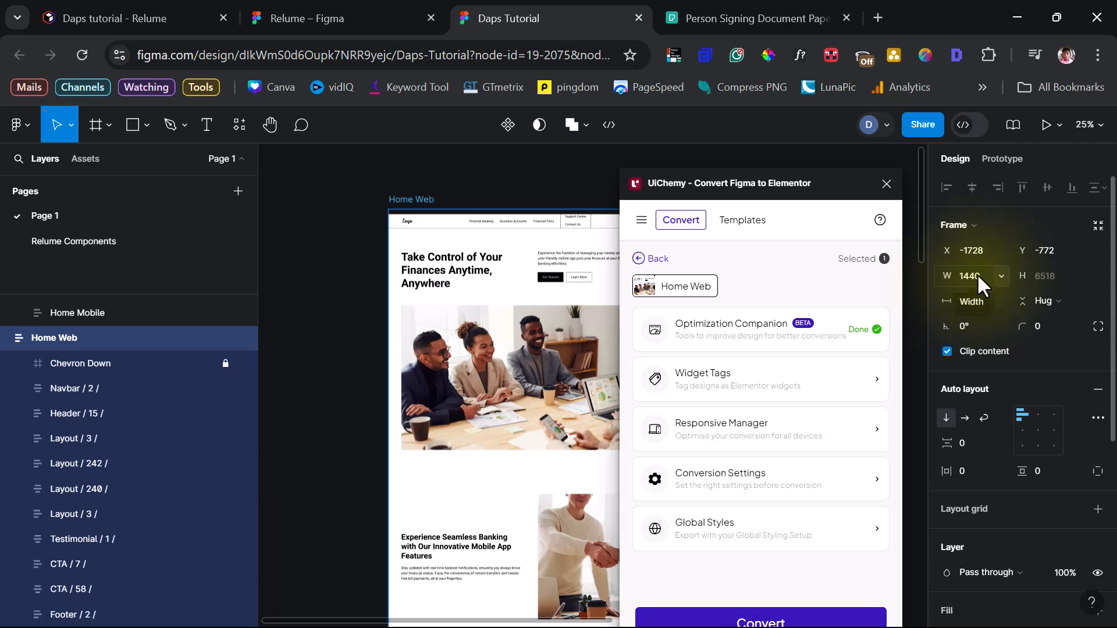
# - Select all direct children of Home Web, from Chevron Down to Footer / 2 /, and set their horizontal sizing to Fill container
pyautogui.click(75, 361)
pyautogui.keyDown('shift'); pyautogui.click(79, 386); pyautogui.keyUp('shift')
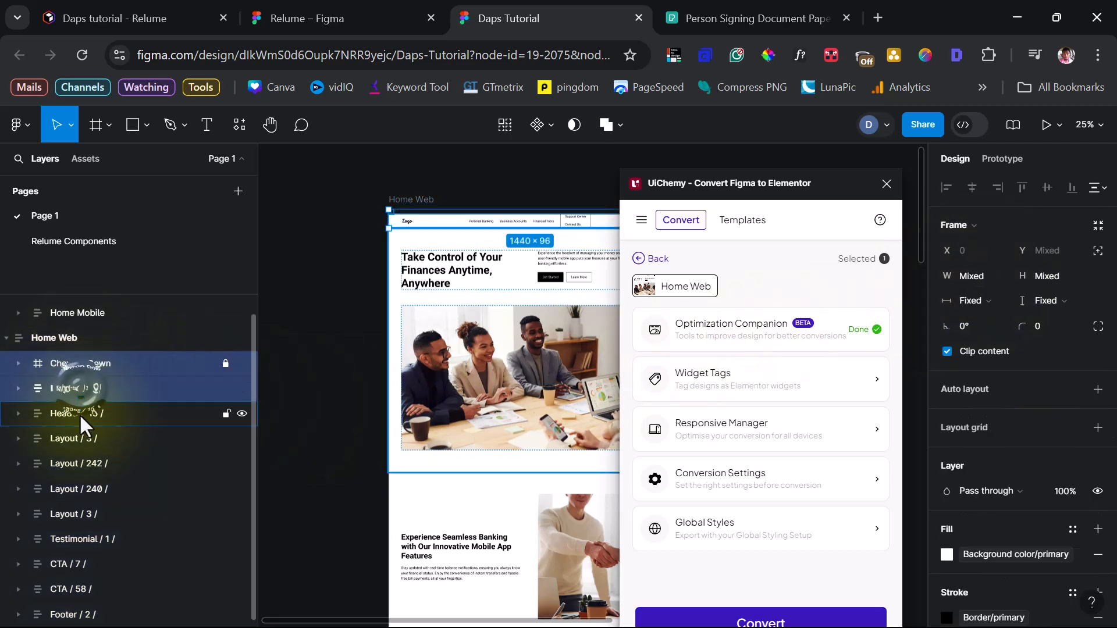
pyautogui.keyDown('shift'); pyautogui.click(79, 414); pyautogui.keyUp('shift')
pyautogui.keyDown('shift'); pyautogui.click(81, 437); pyautogui.keyUp('shift')
pyautogui.keyDown('shift'); pyautogui.click(85, 464); pyautogui.keyUp('shift')
pyautogui.keyDown('shift'); pyautogui.click(85, 489); pyautogui.keyUp('shift')
pyautogui.keyDown('shift'); pyautogui.click(84, 510); pyautogui.keyUp('shift')
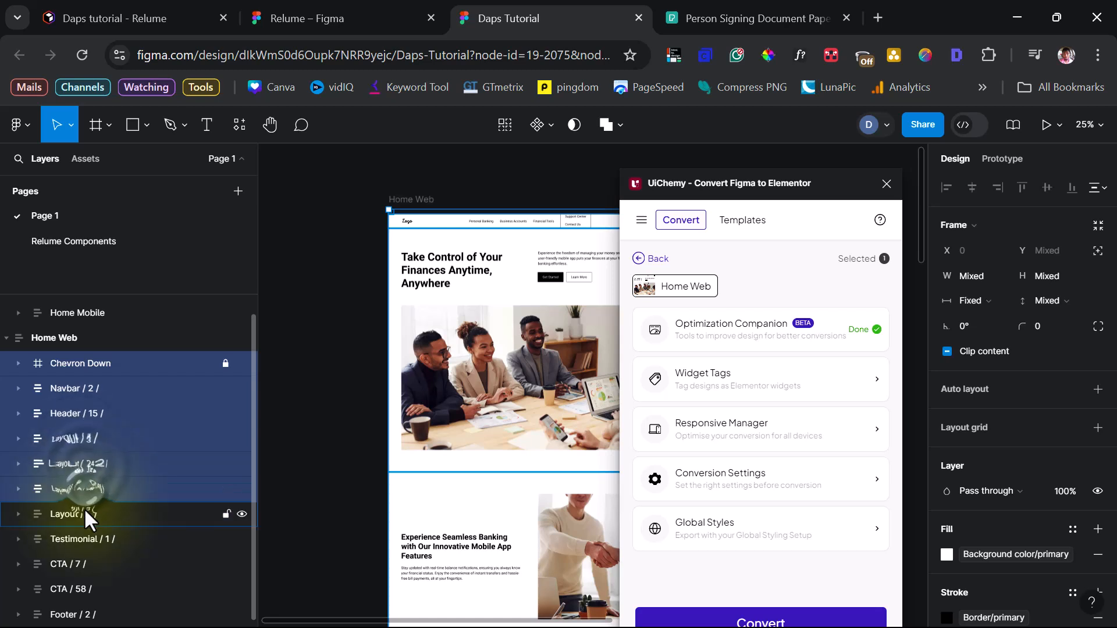
pyautogui.keyDown('shift'); pyautogui.click(87, 540); pyautogui.keyUp('shift')
pyautogui.keyDown('shift'); pyautogui.click(82, 562); pyautogui.keyUp('shift')
pyautogui.keyDown('shift'); pyautogui.click(79, 589); pyautogui.keyUp('shift')
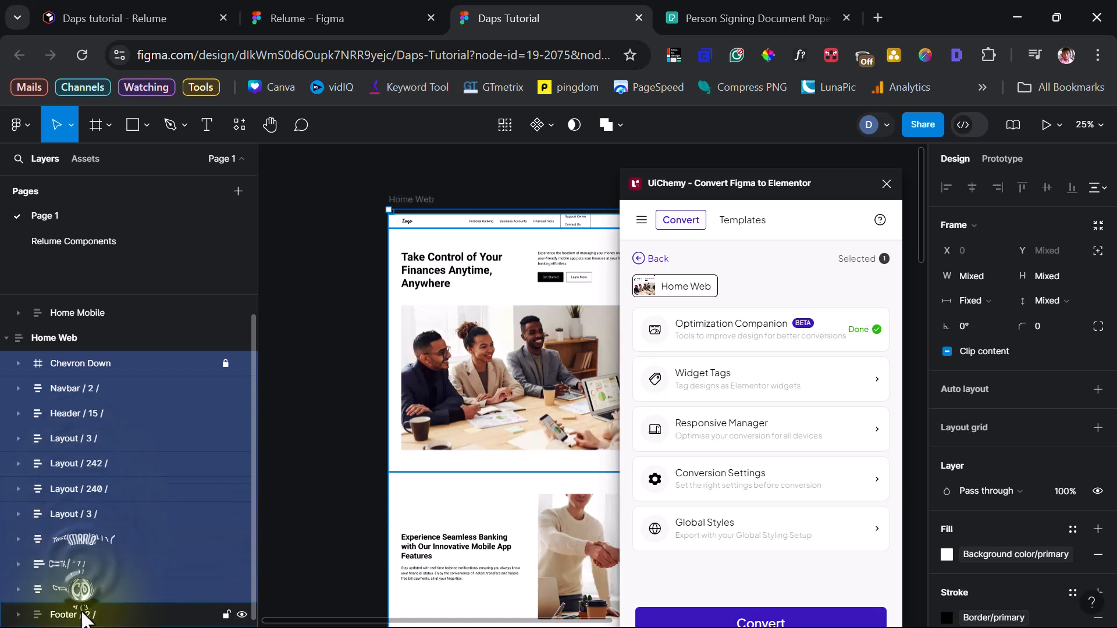
pyautogui.keyDown('shift'); pyautogui.click(83, 615); pyautogui.keyUp('shift')
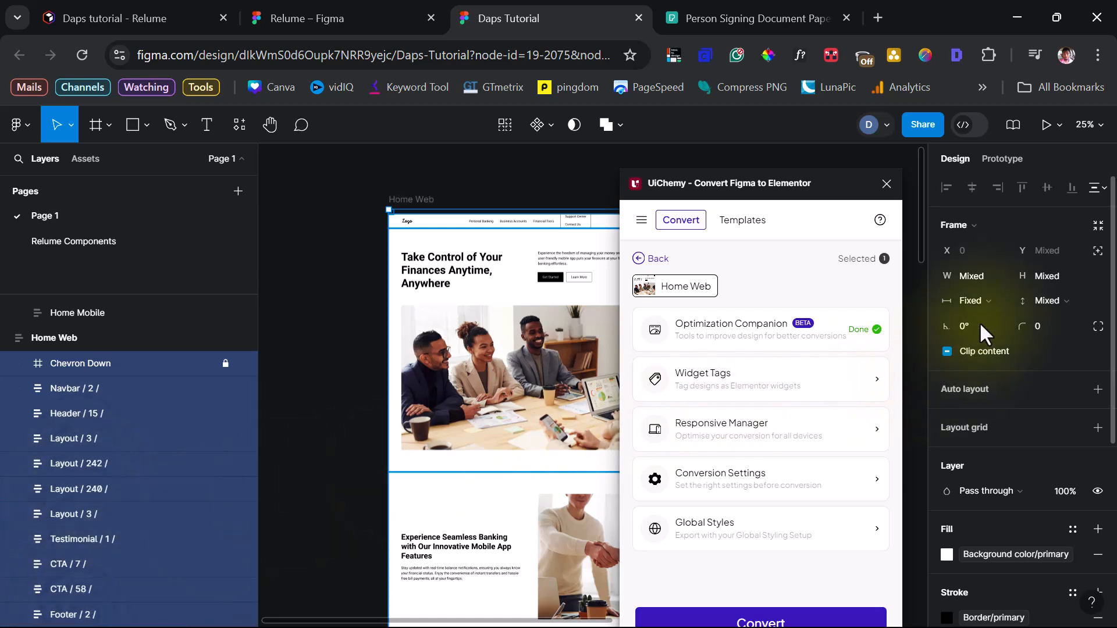
pyautogui.click(980, 299)
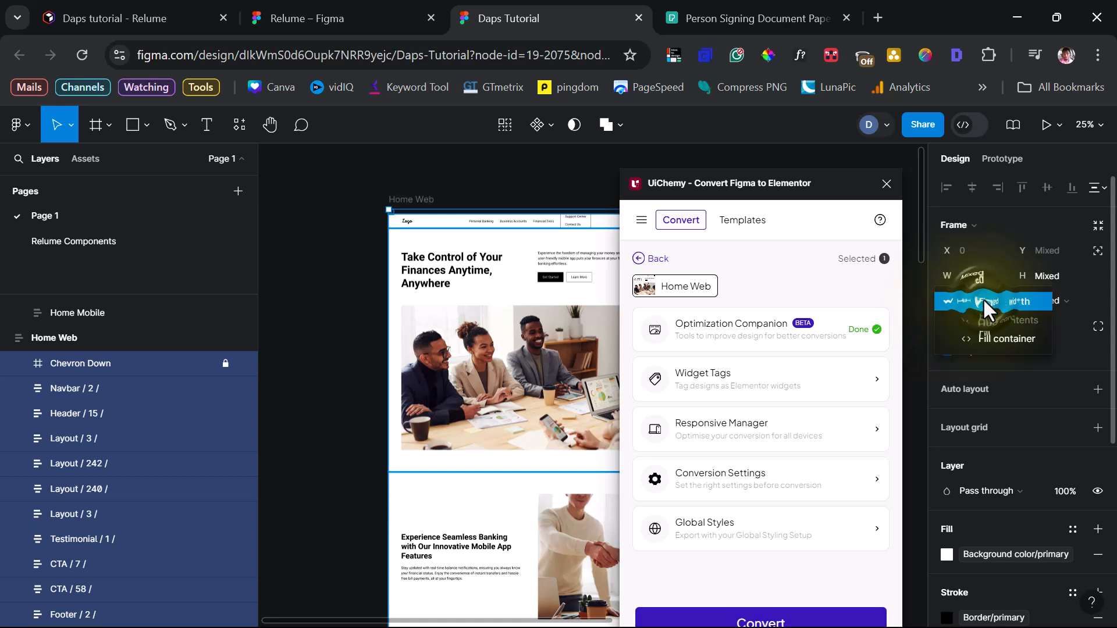
pyautogui.click(989, 337)
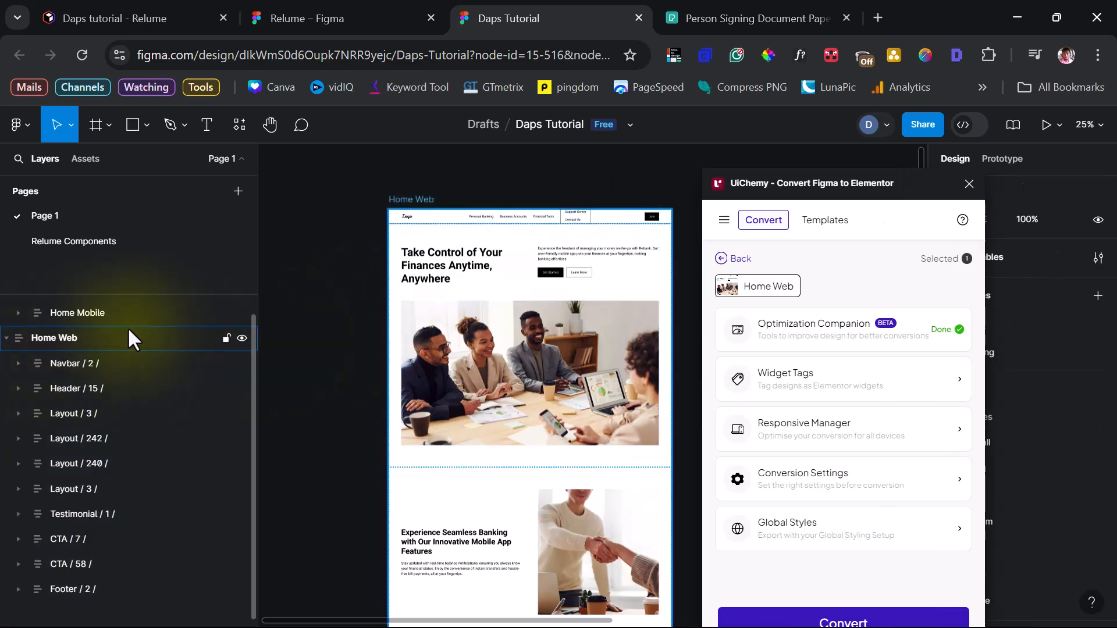
# - Close the UiChemy plugin and set the Container inside Navbar / 2 / to Fixed width
pyautogui.click(69, 358)
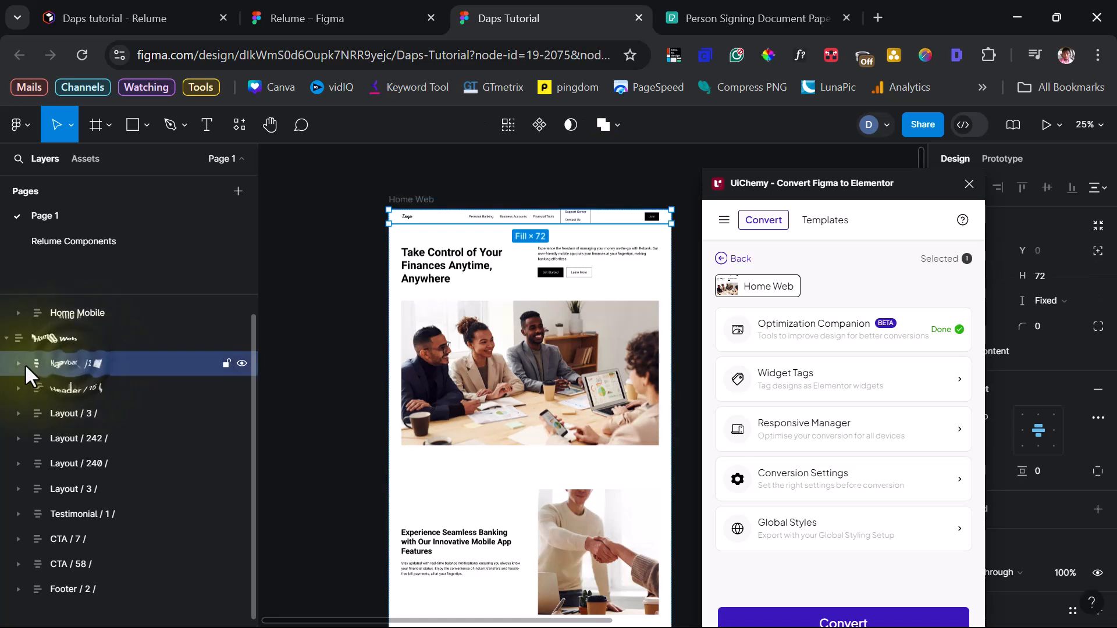
pyautogui.click(19, 362)
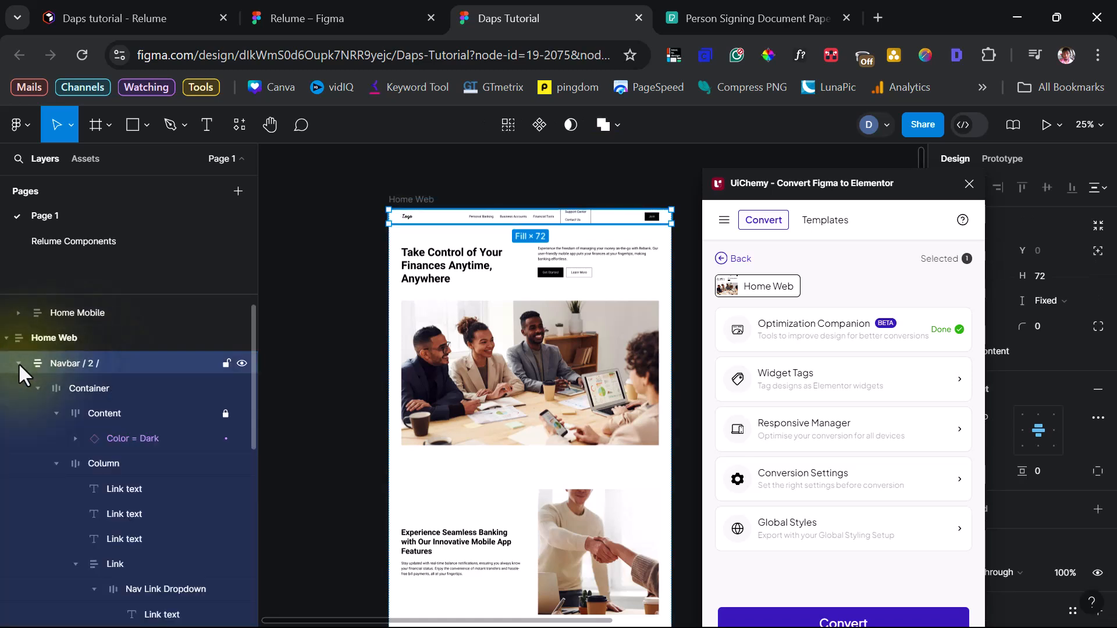
pyautogui.click(87, 390)
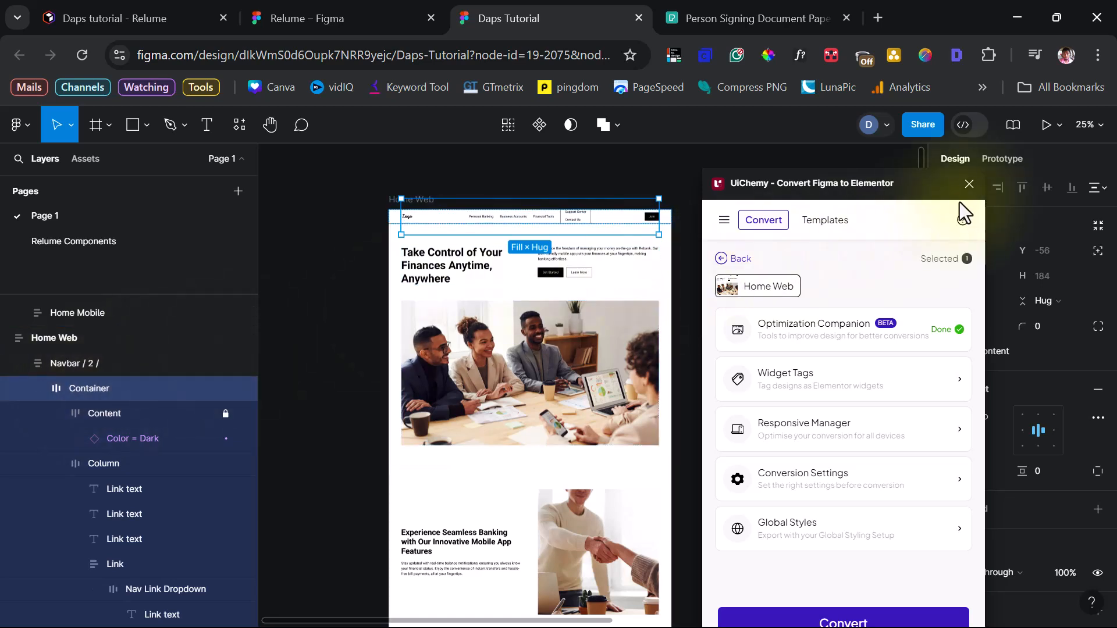
pyautogui.click(968, 185)
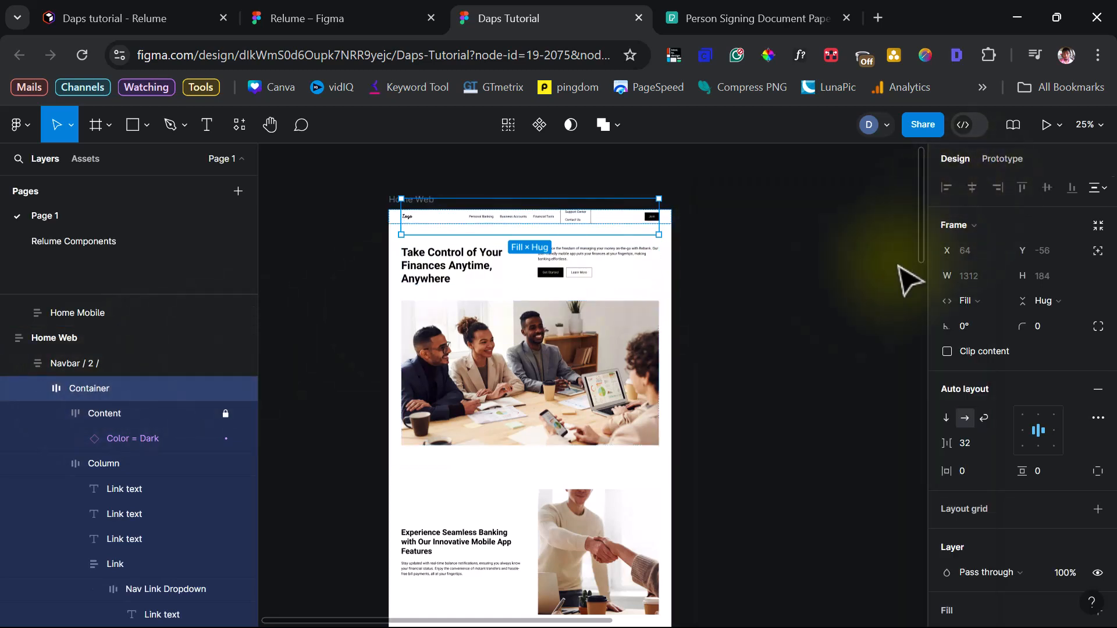
pyautogui.click(996, 298)
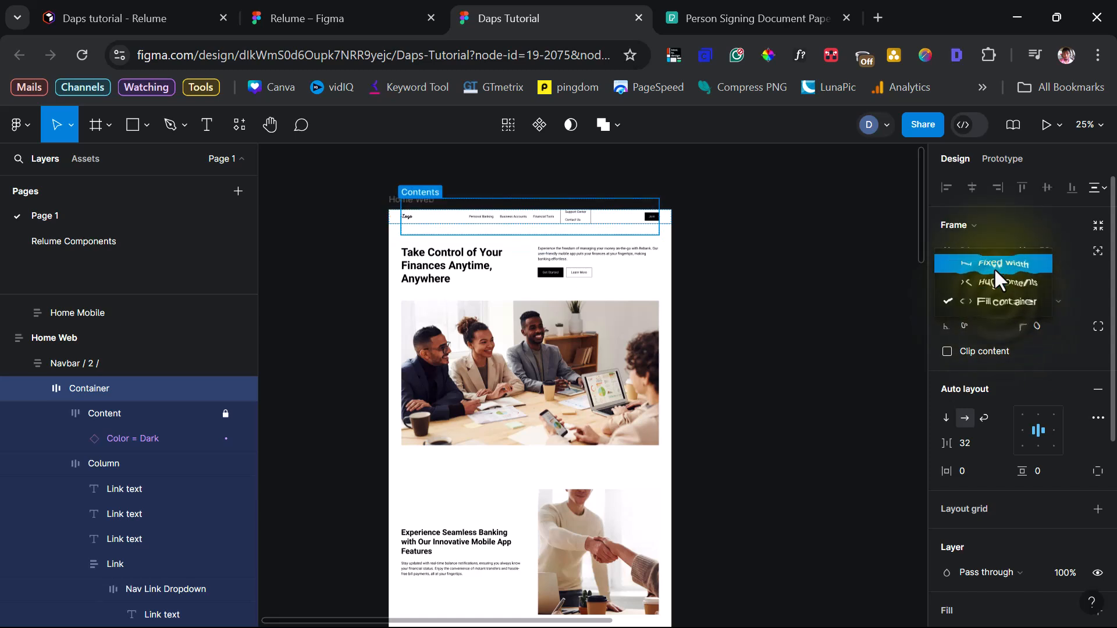
pyautogui.click(993, 266)
pyautogui.click(36, 388)
# - Set the Content frame in Header / 15 / to Fixed width and align its items to the centre
pyautogui.click(17, 413)
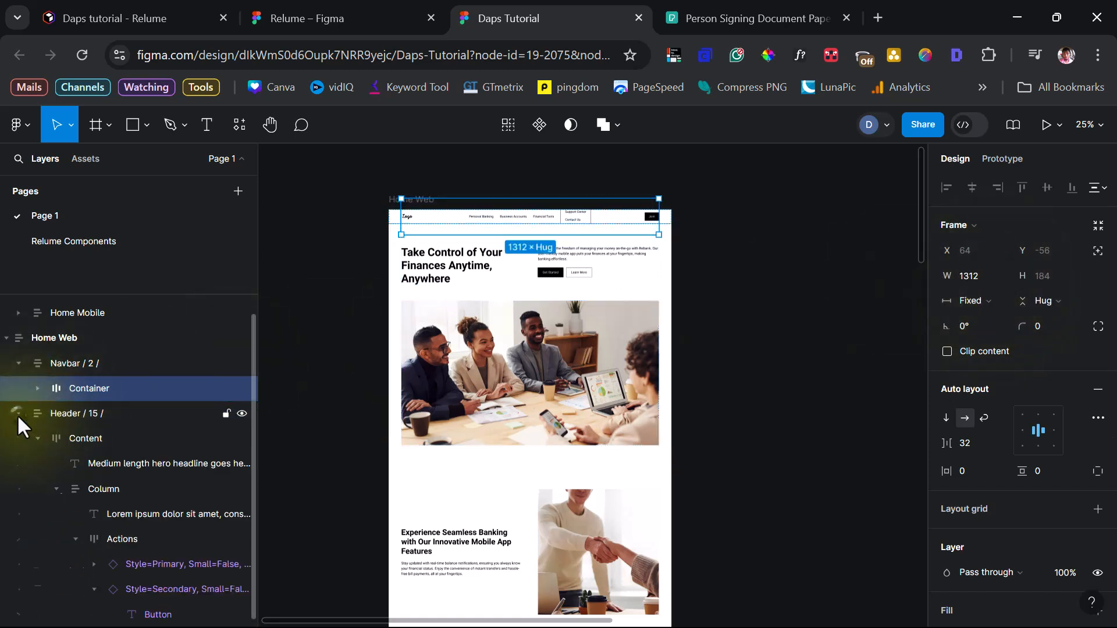
pyautogui.click(36, 438)
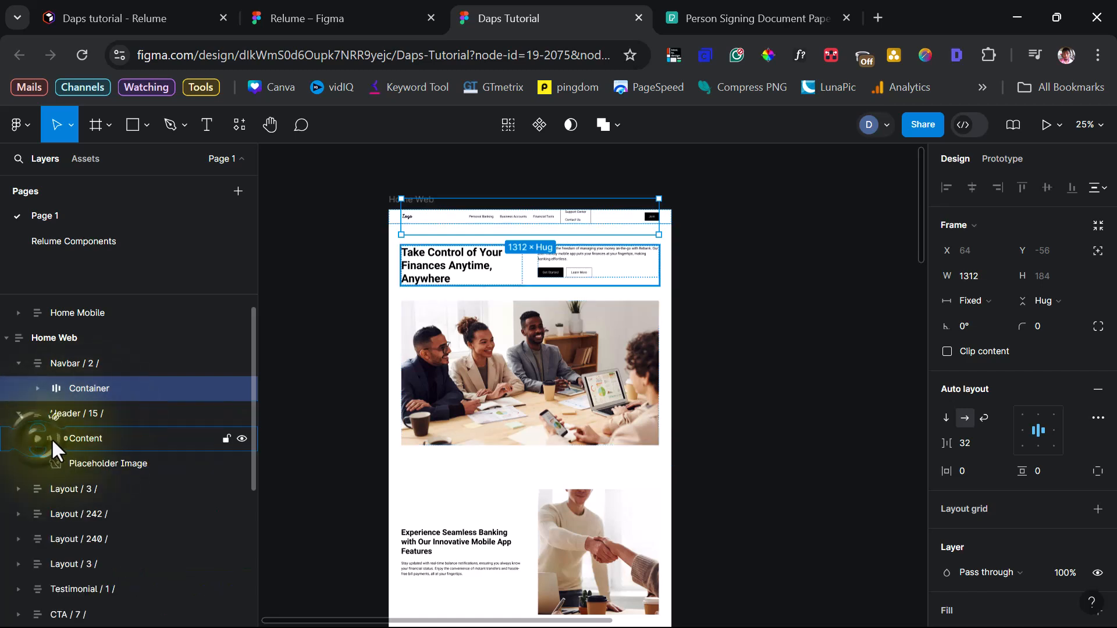
pyautogui.click(82, 440)
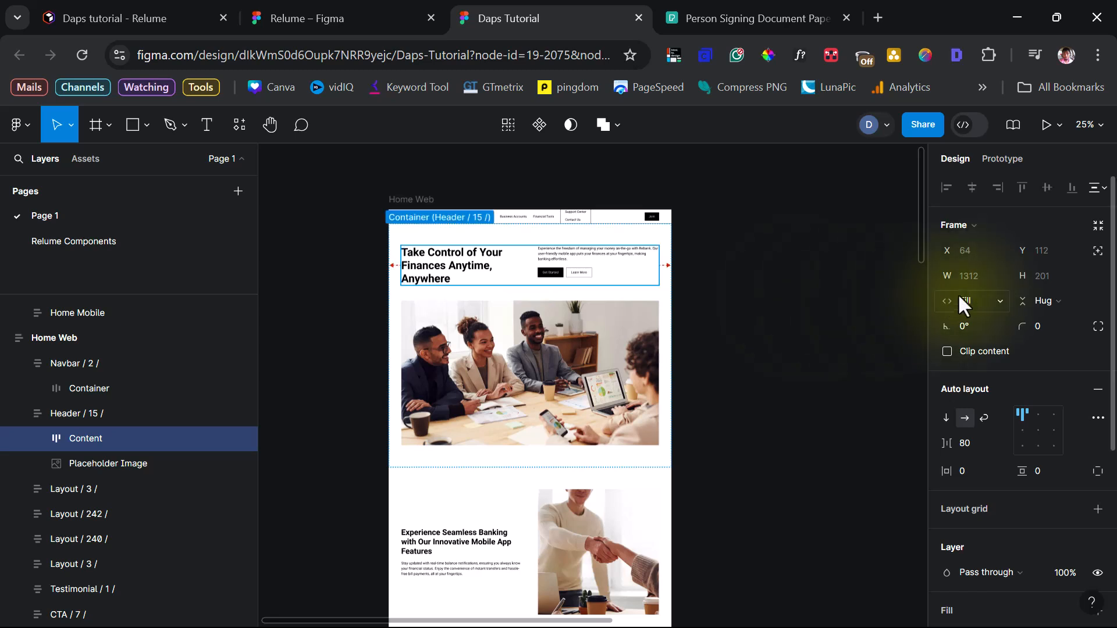
pyautogui.click(977, 296)
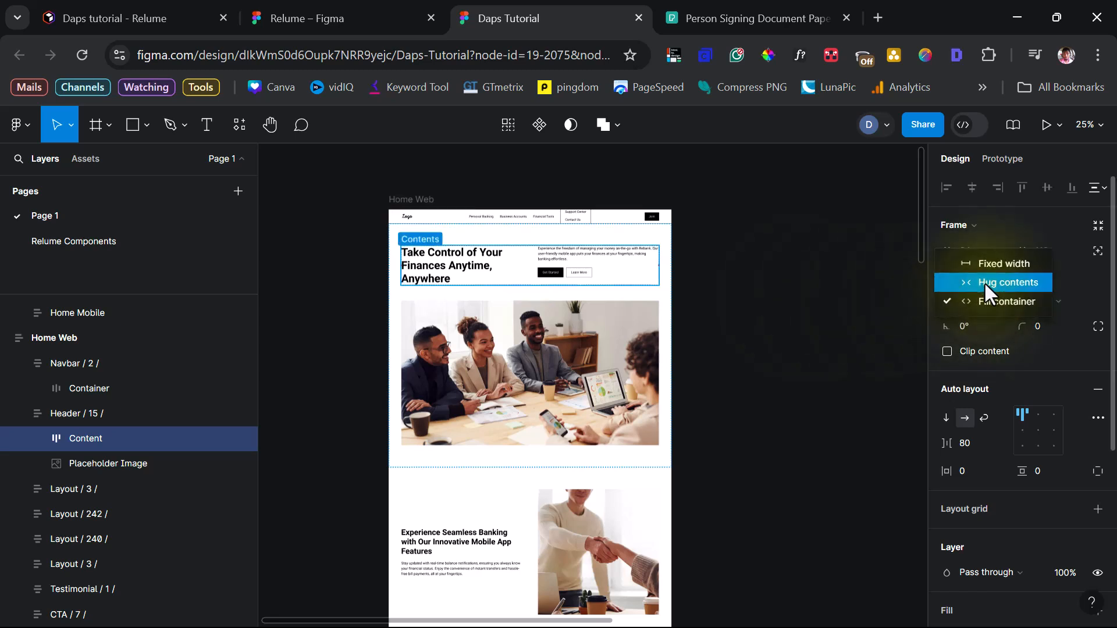
pyautogui.click(984, 265)
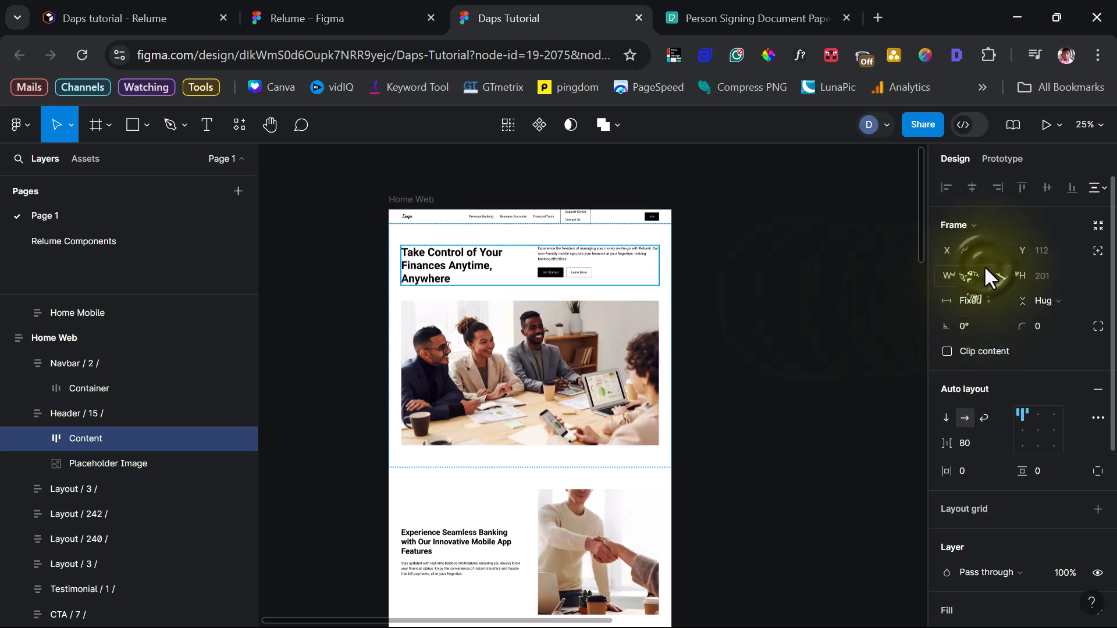
pyautogui.click(1039, 431)
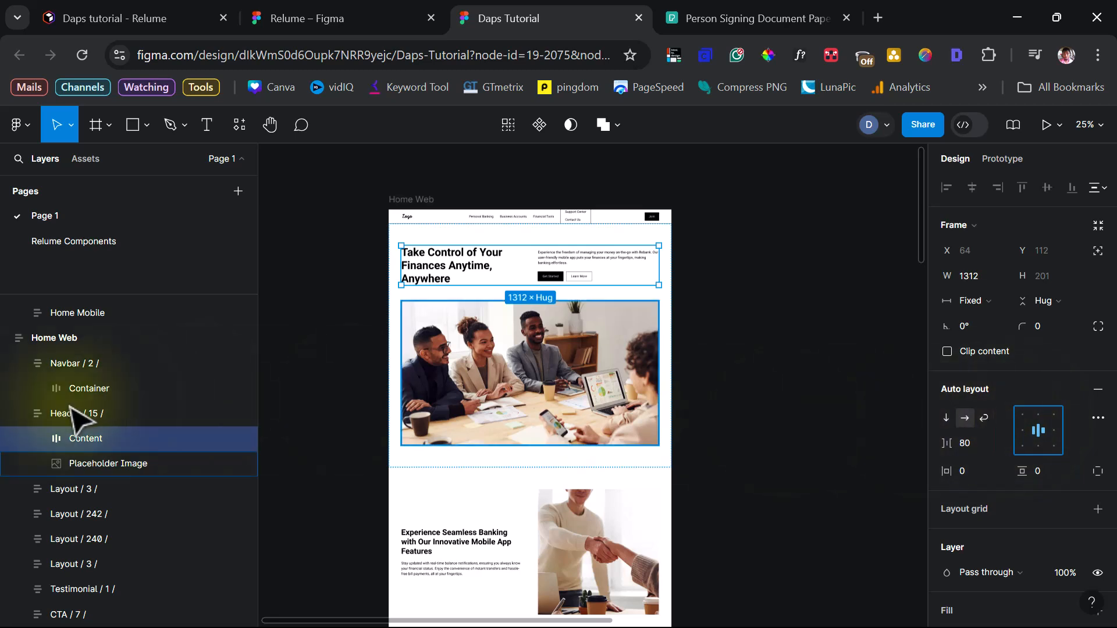
# - Select the Placeholder Image in Header / 15 / to check its sizing, and collapse the Header / 15 / and Navbar / 2 / layers
pyautogui.press('Tab')
pyautogui.click(18, 413)
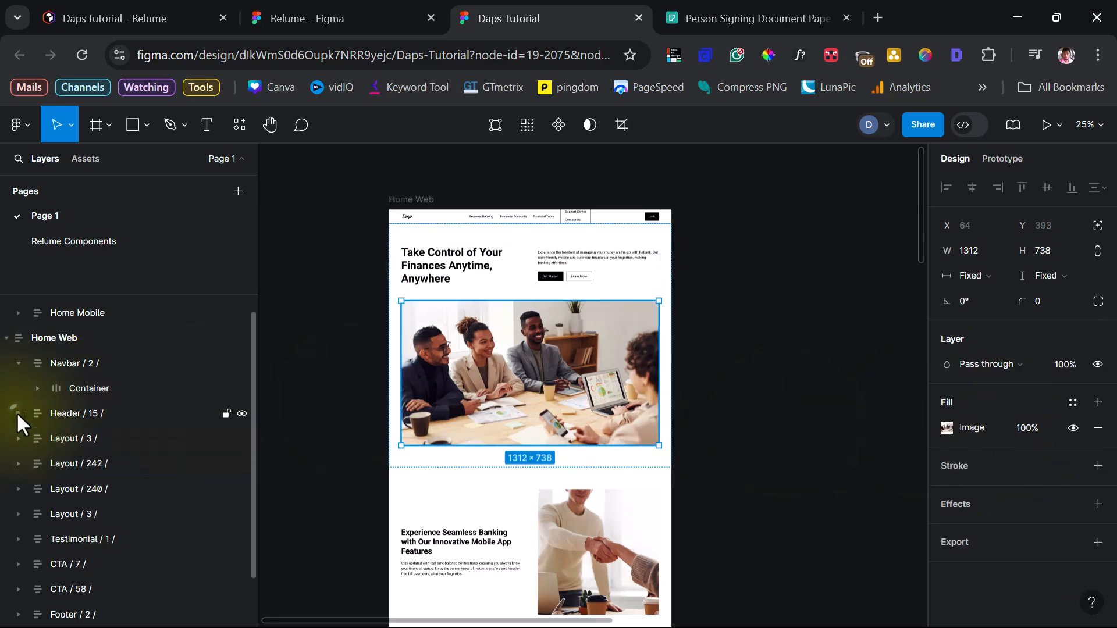
pyautogui.click(18, 363)
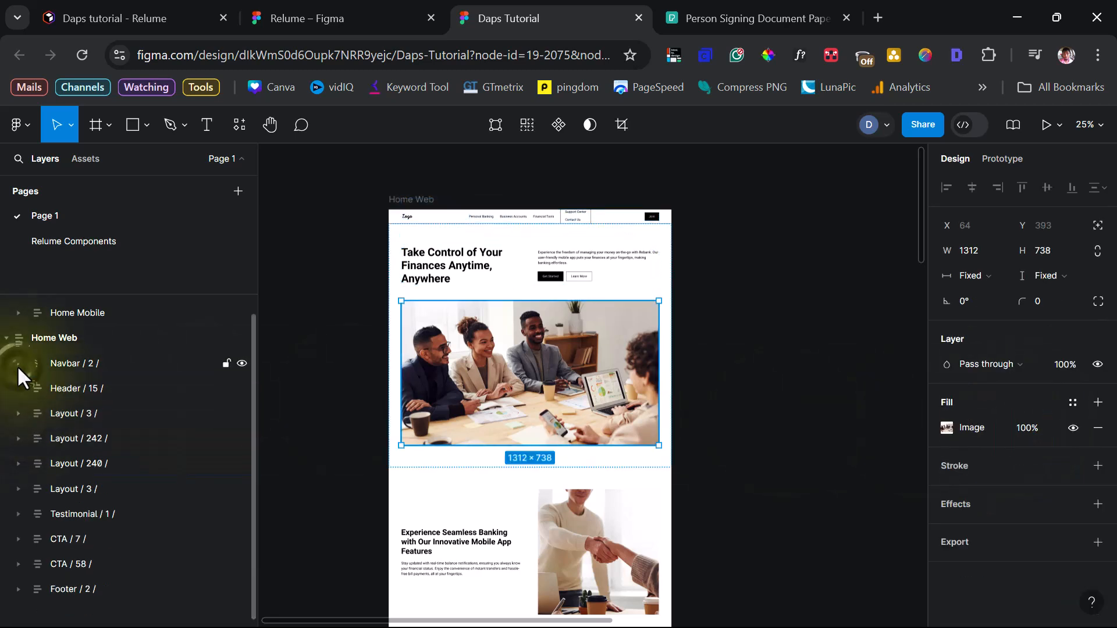
# - Set the Container in the Layout / 3 / section below Header / 15 / to Fixed width and align its items to the centre
pyautogui.click(18, 413)
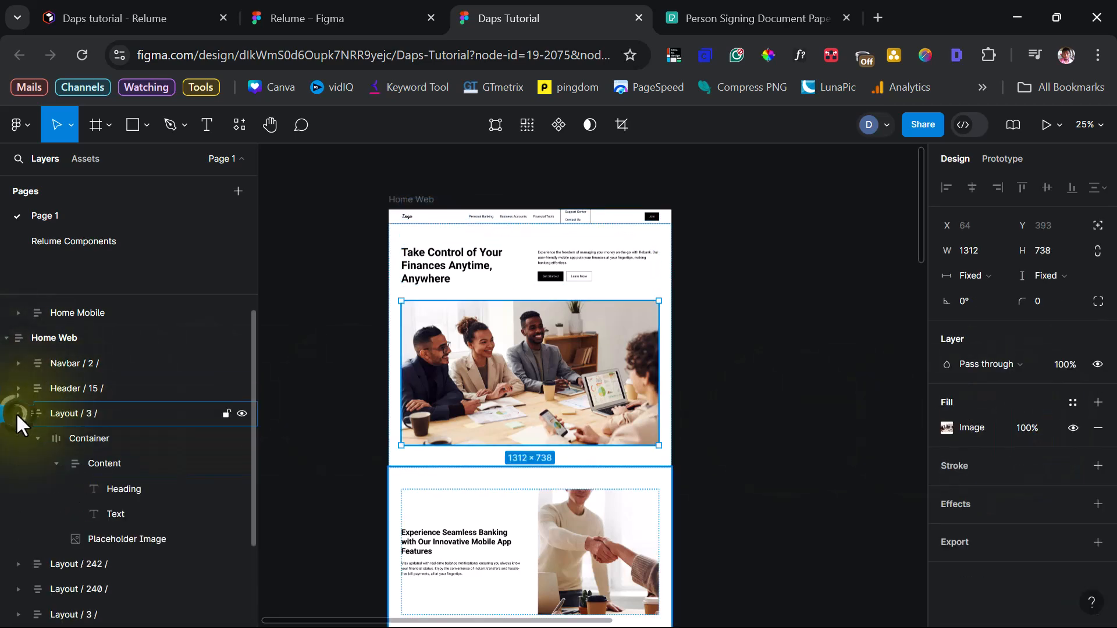
pyautogui.click(37, 438)
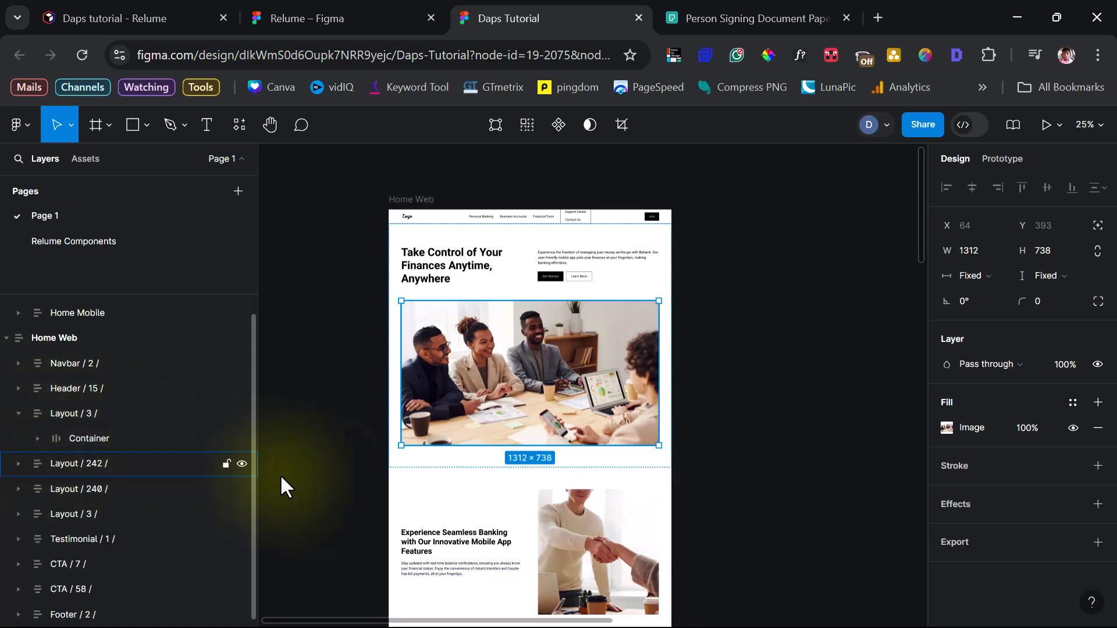
pyautogui.click(90, 437)
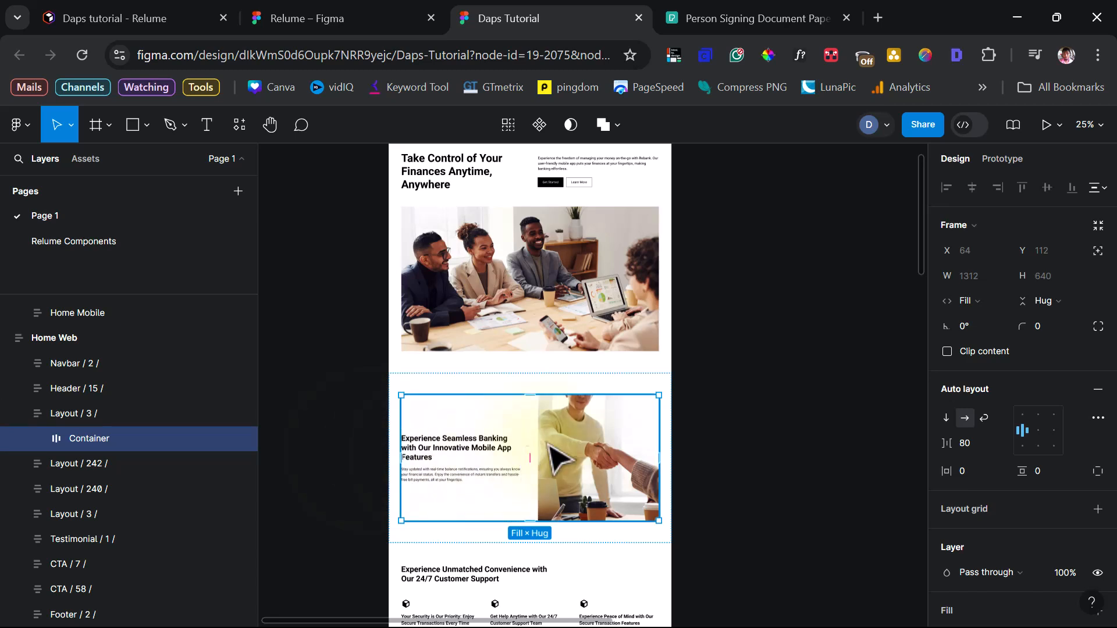
pyautogui.click(972, 299)
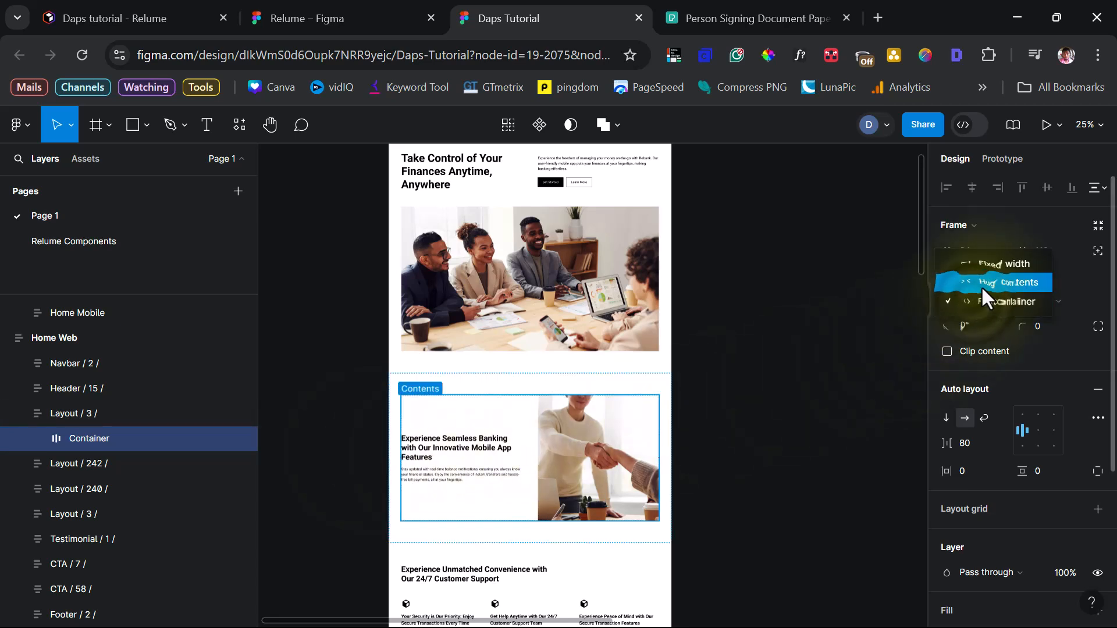
pyautogui.click(982, 267)
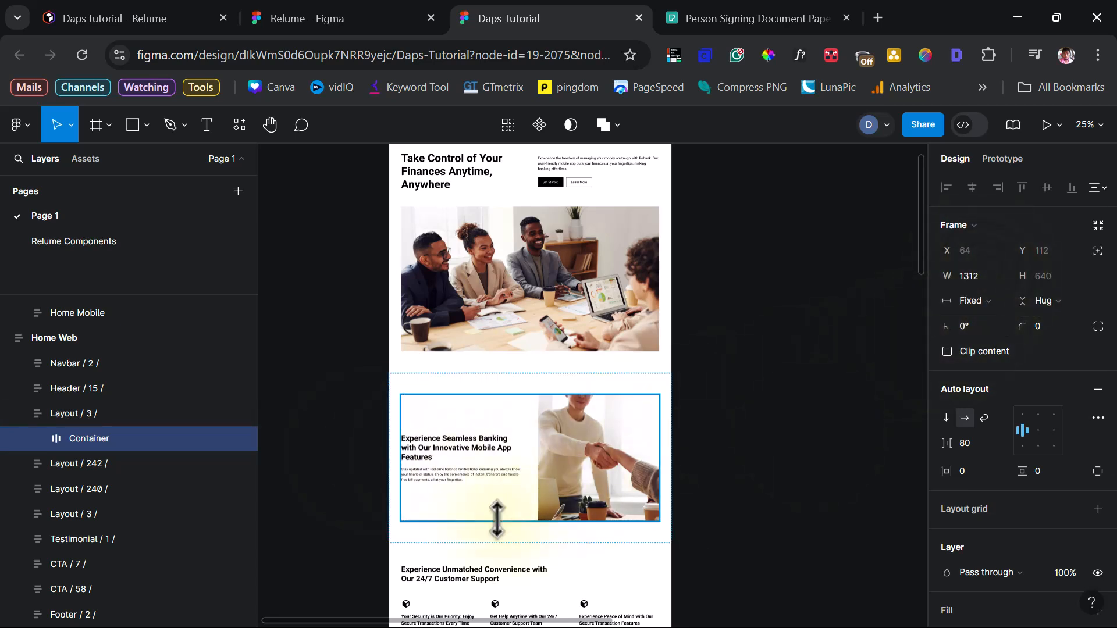
pyautogui.click(1039, 431)
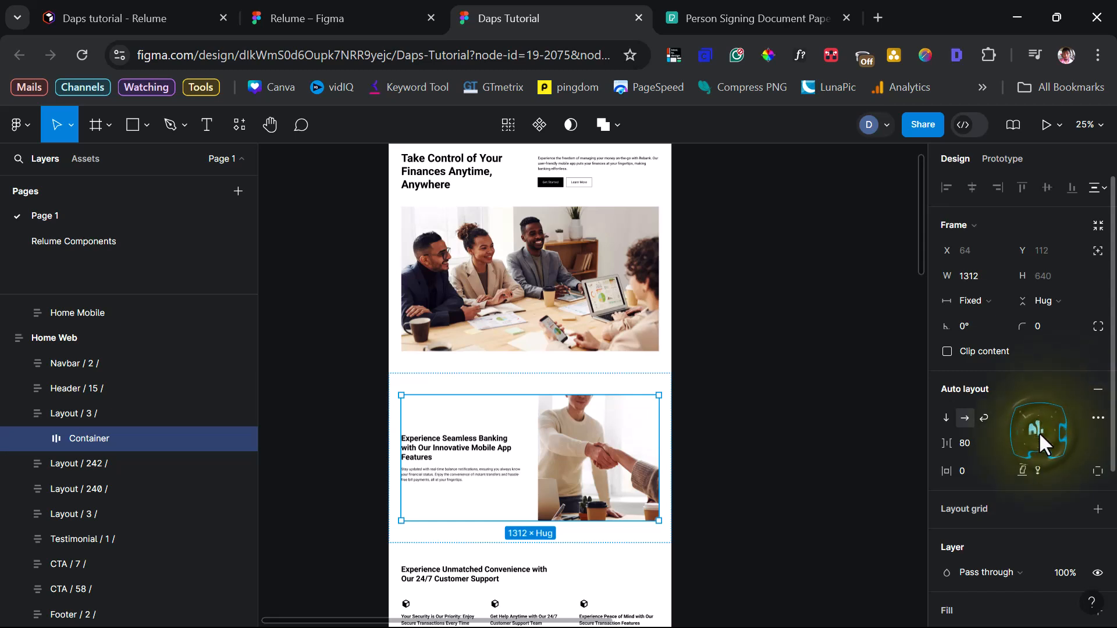
# - Check the Heading in Layout / 242 /, and set that section's Row to Fixed width with its items aligned to the centre
pyautogui.click(19, 414)
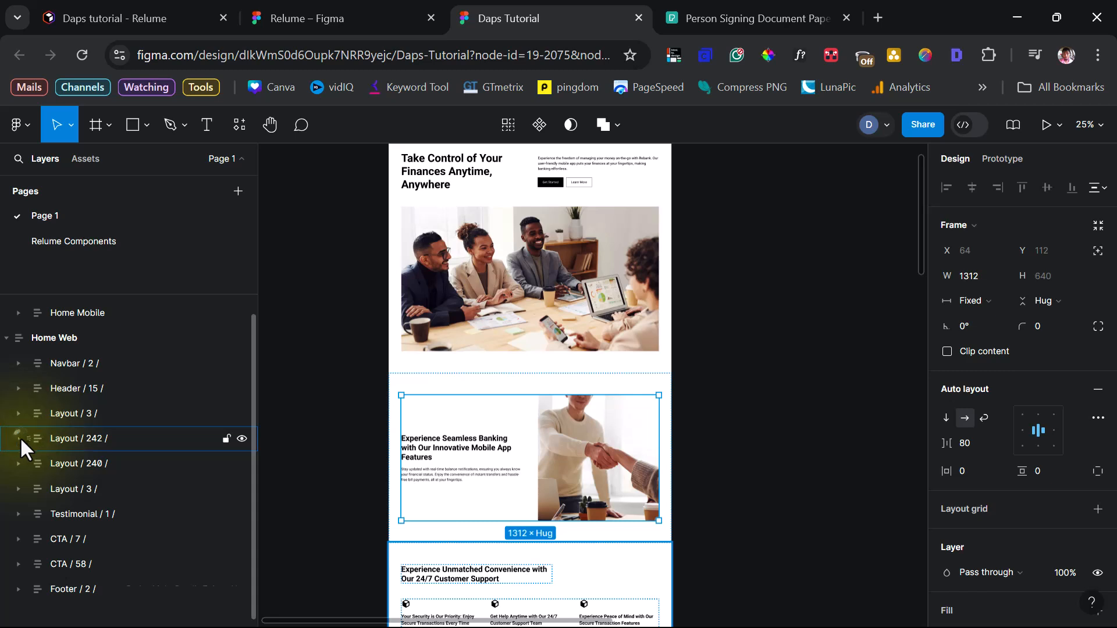
pyautogui.click(19, 438)
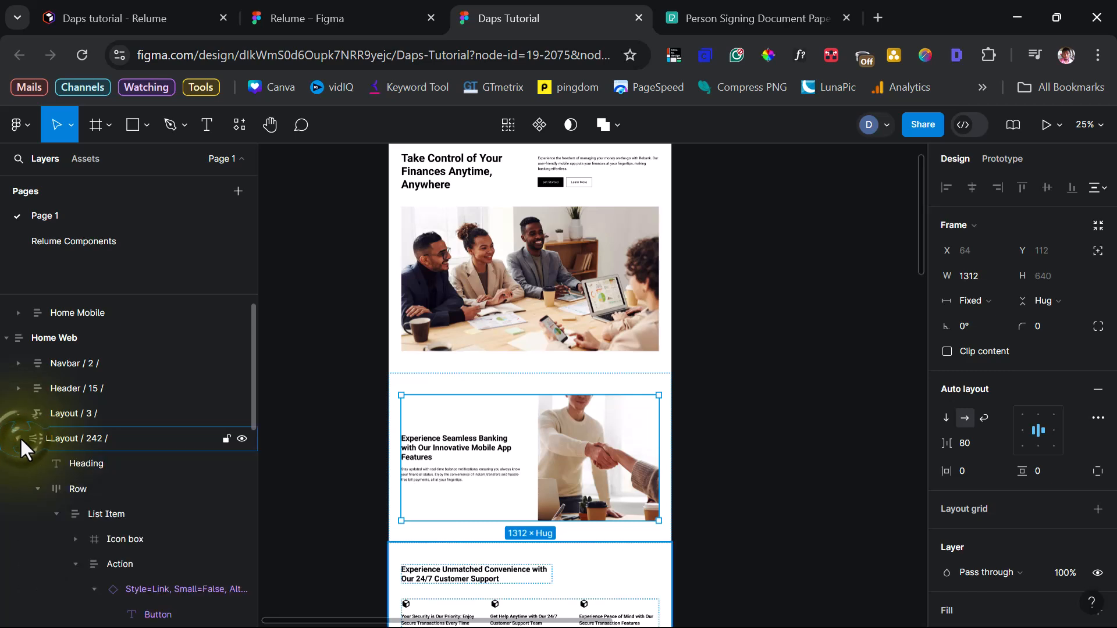
pyautogui.click(86, 463)
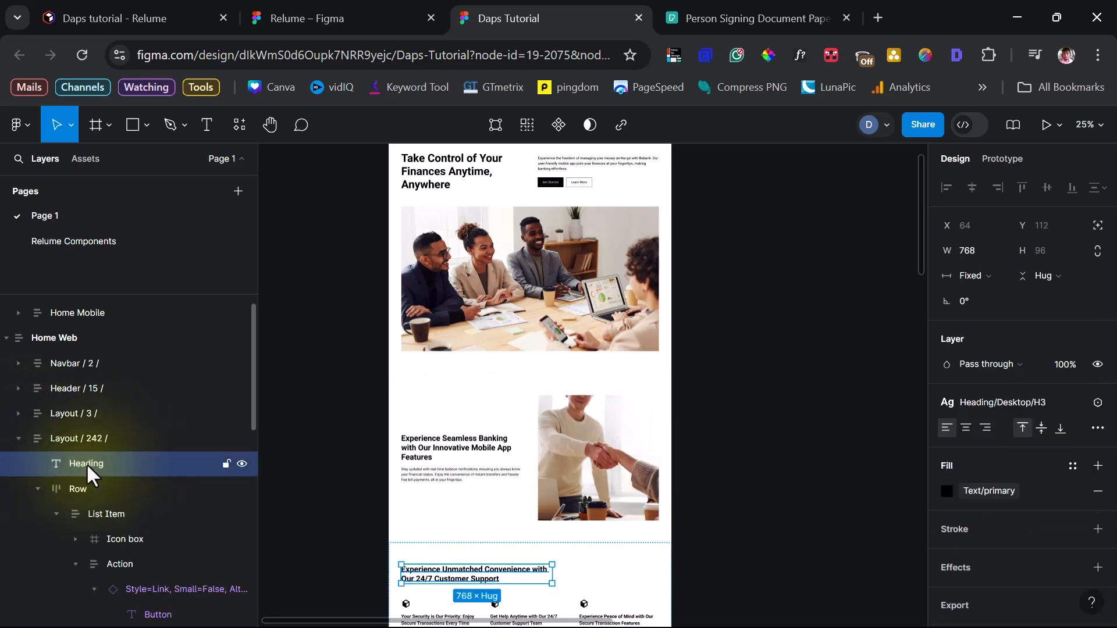
pyautogui.click(71, 488)
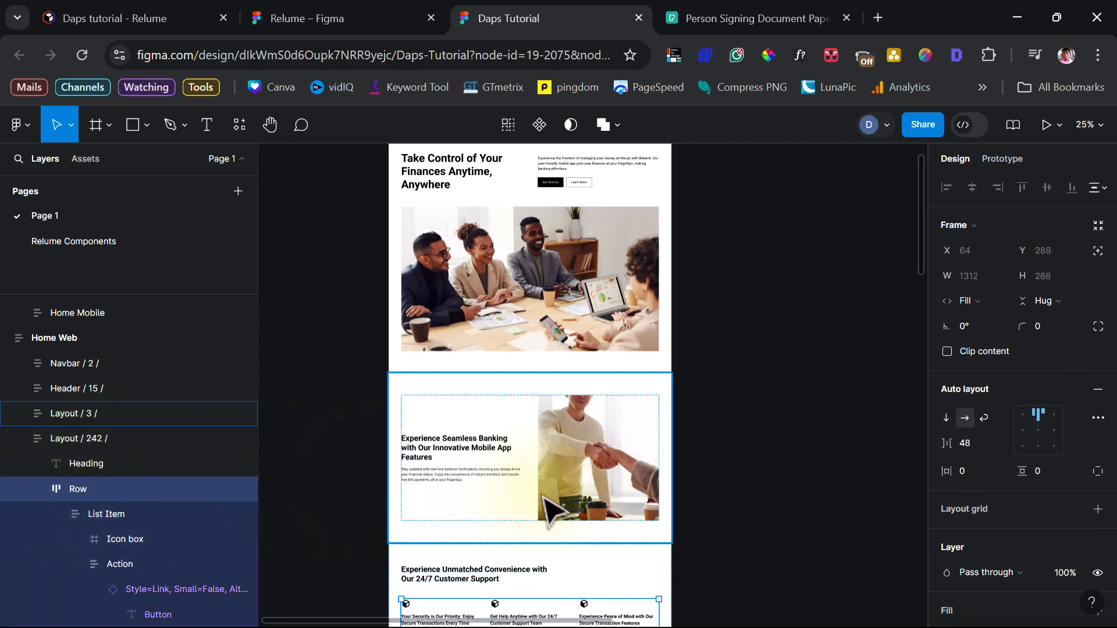
pyautogui.scroll(-3, 547, 498)
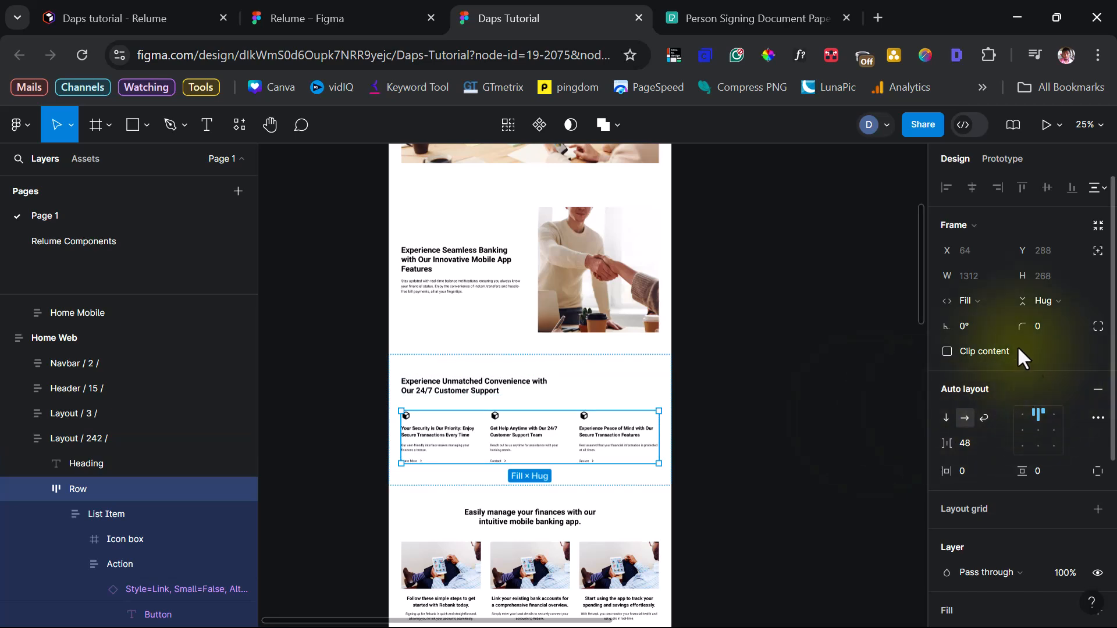
pyautogui.click(984, 301)
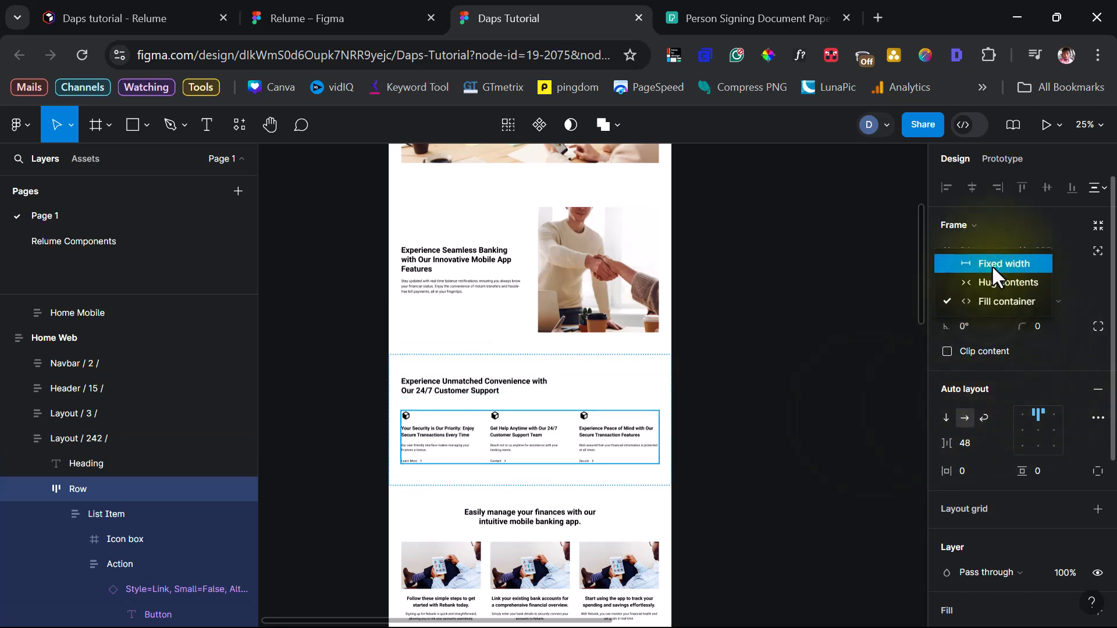
pyautogui.click(991, 264)
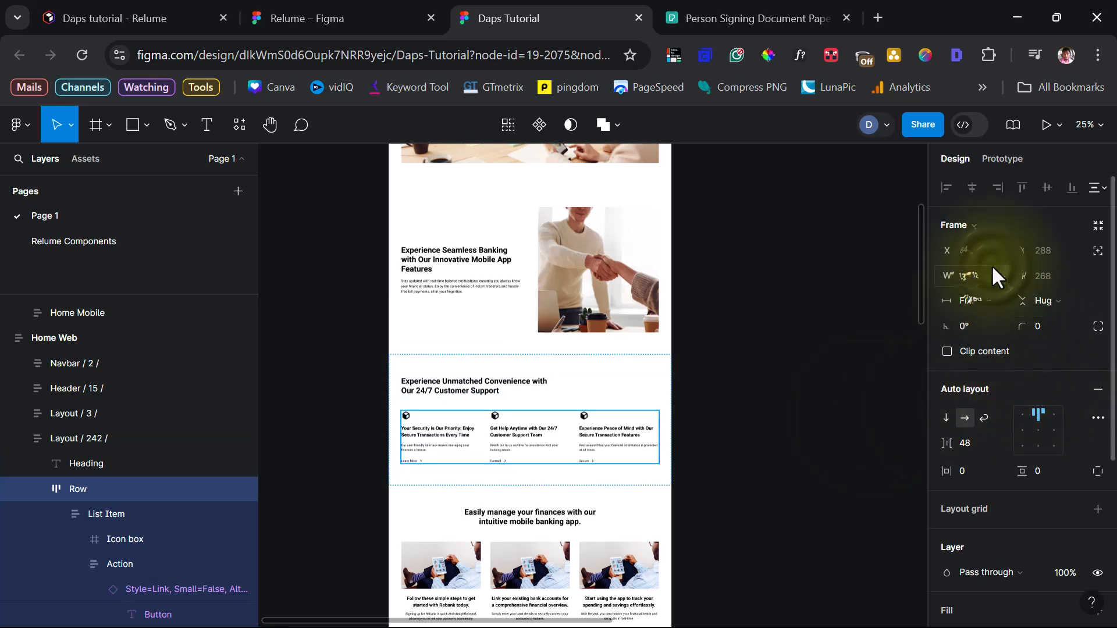
pyautogui.click(1040, 430)
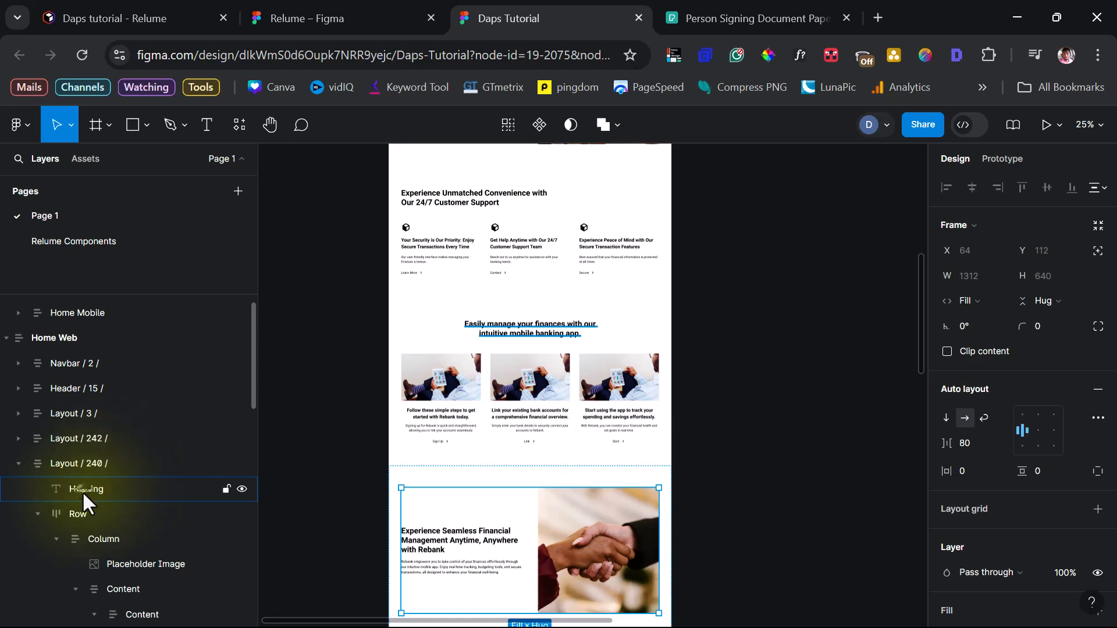
# - Check the Heading in Layout / 240 /, and set that section's Row to Fixed width with centre-aligned items
pyautogui.click(82, 491)
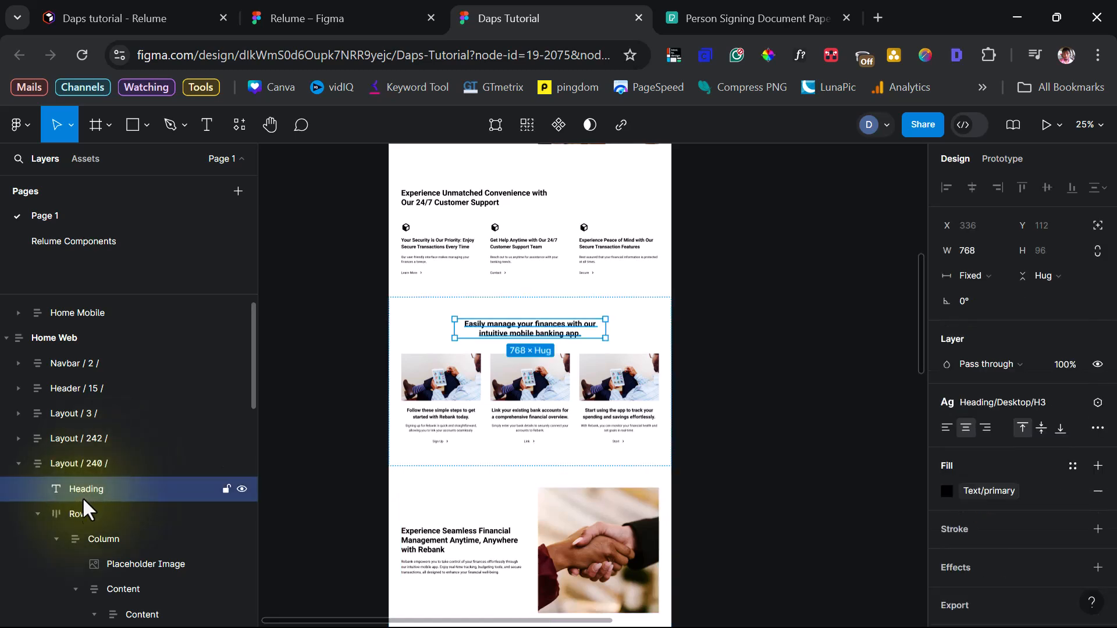
pyautogui.click(76, 514)
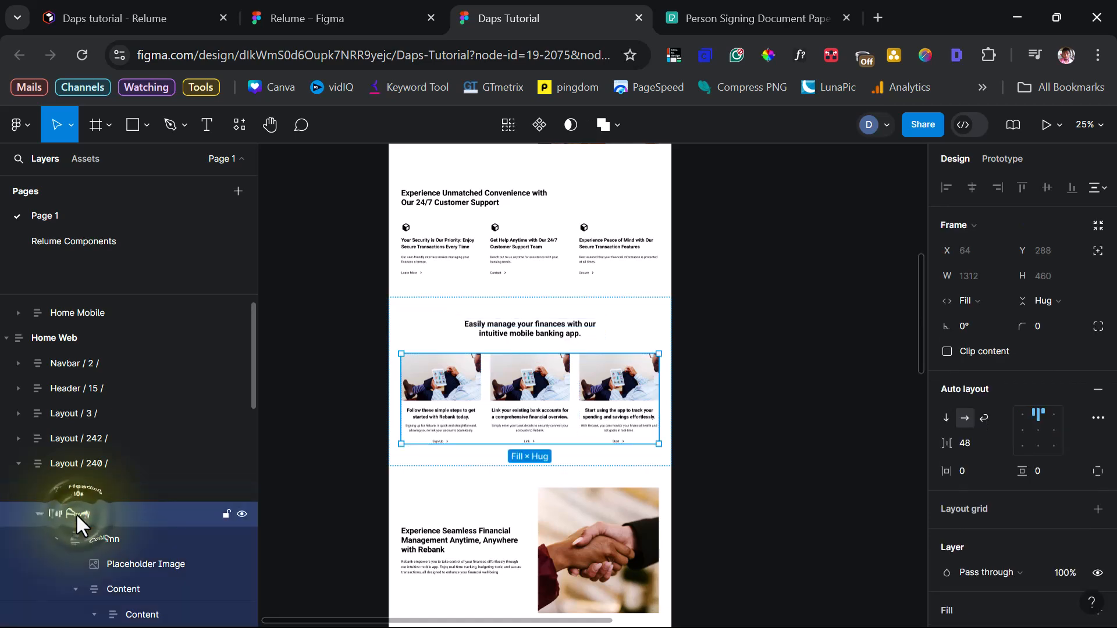
pyautogui.click(982, 301)
pyautogui.click(1002, 264)
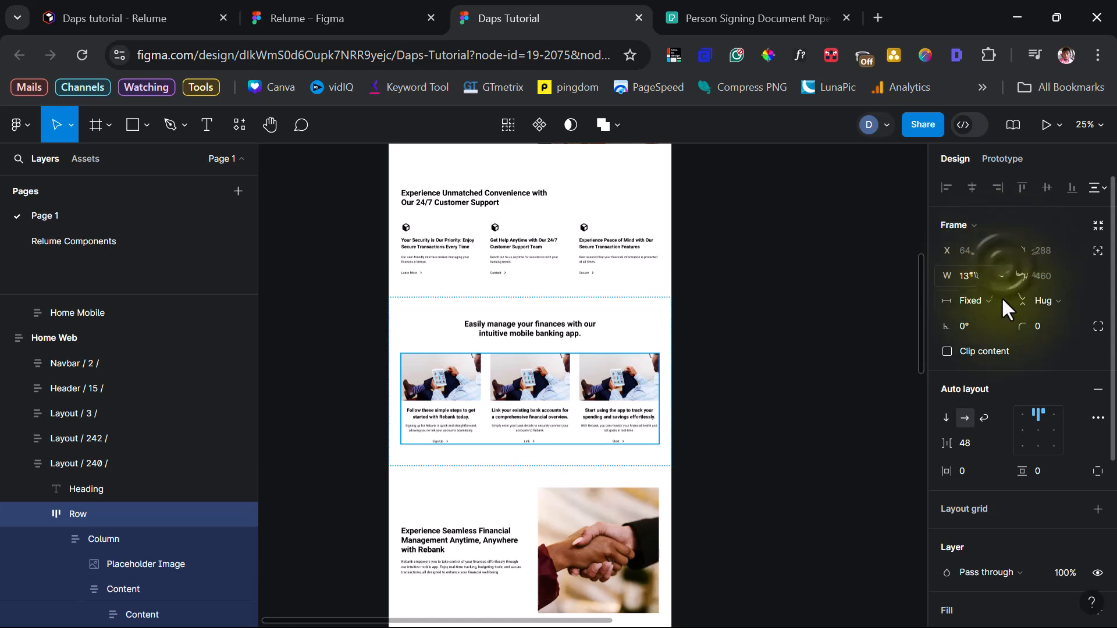
pyautogui.click(1036, 430)
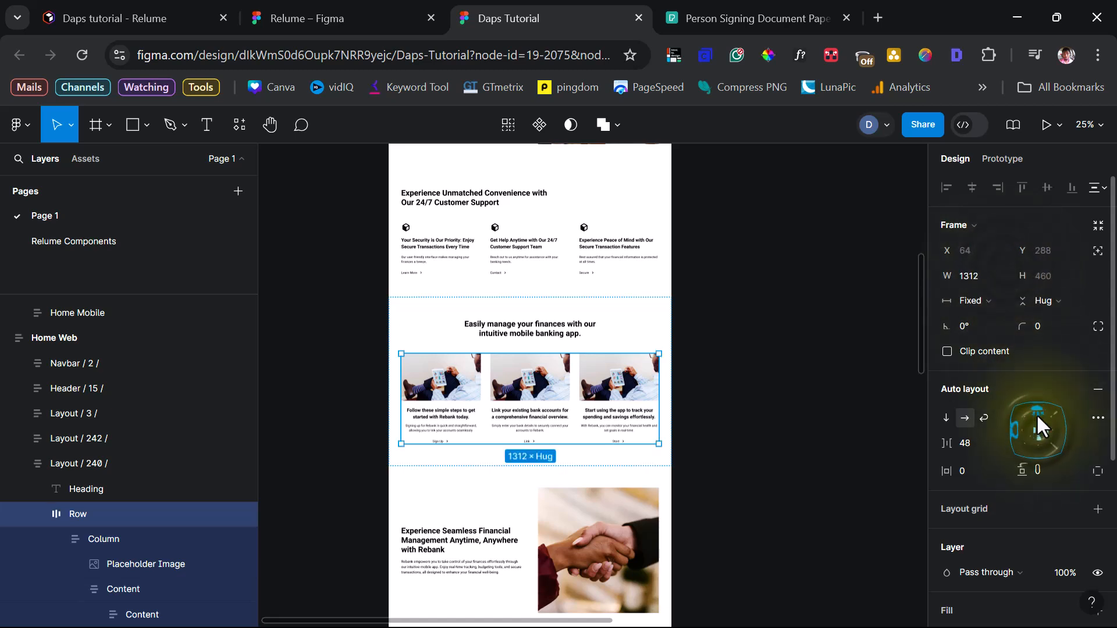
# - Set the Container in the Layout / 3 / section below Layout / 240 / to Fixed width and align its items to the centre
pyautogui.click(37, 514)
pyautogui.click(18, 539)
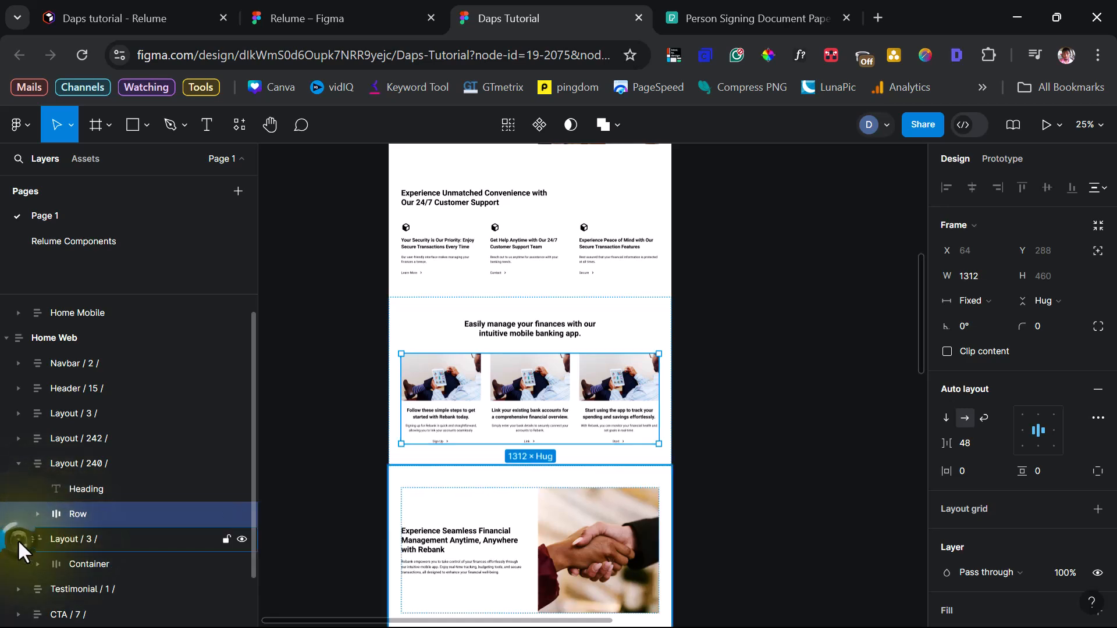
pyautogui.click(74, 561)
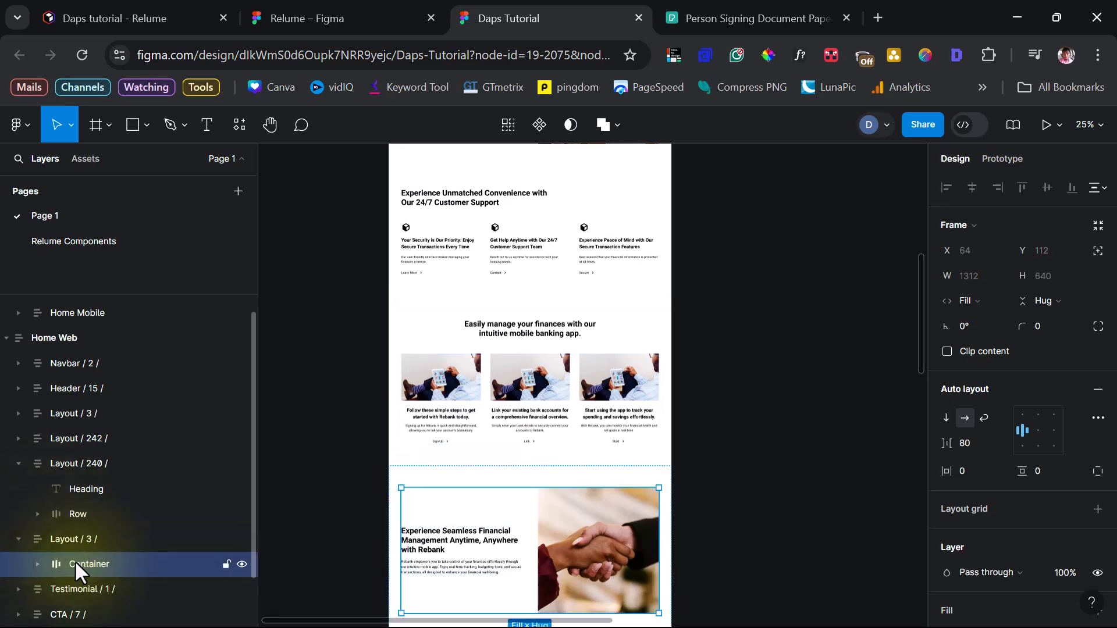
pyautogui.click(979, 301)
pyautogui.click(983, 265)
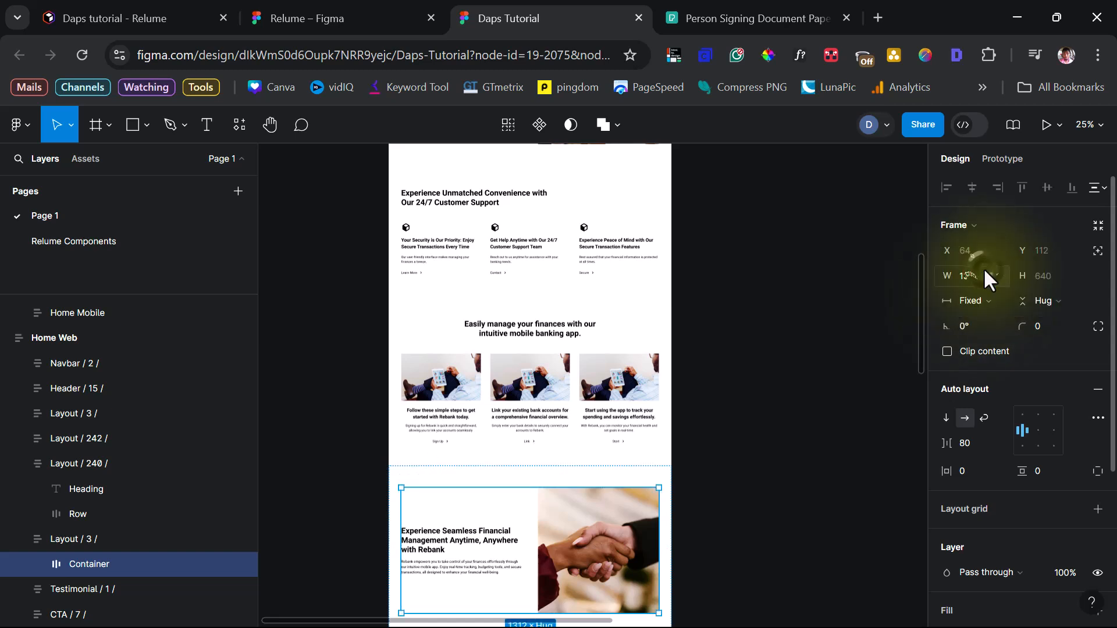
pyautogui.click(1036, 429)
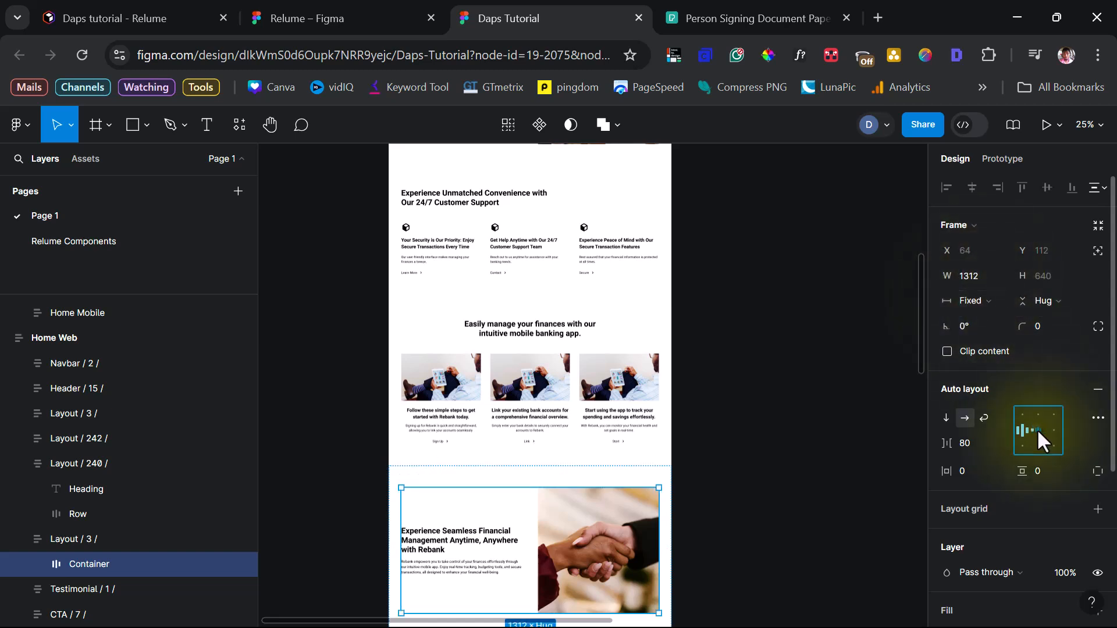
# - Align the items of the Content frame in Testimonial / 1 / to the centre
pyautogui.scroll(-1, 95, 540)
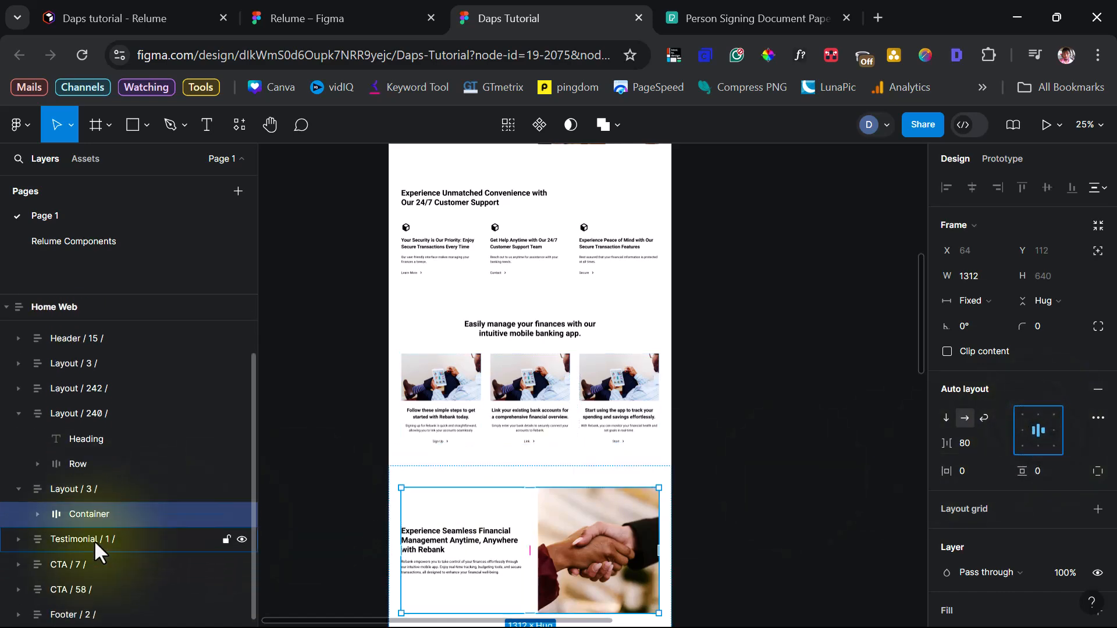
pyautogui.click(93, 538)
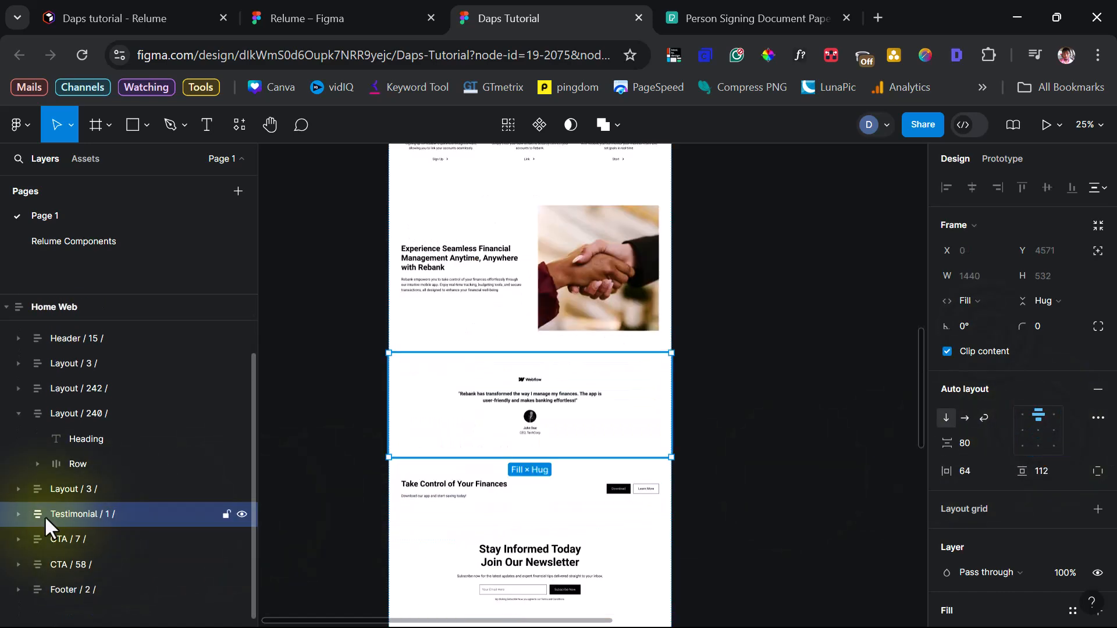
pyautogui.click(18, 513)
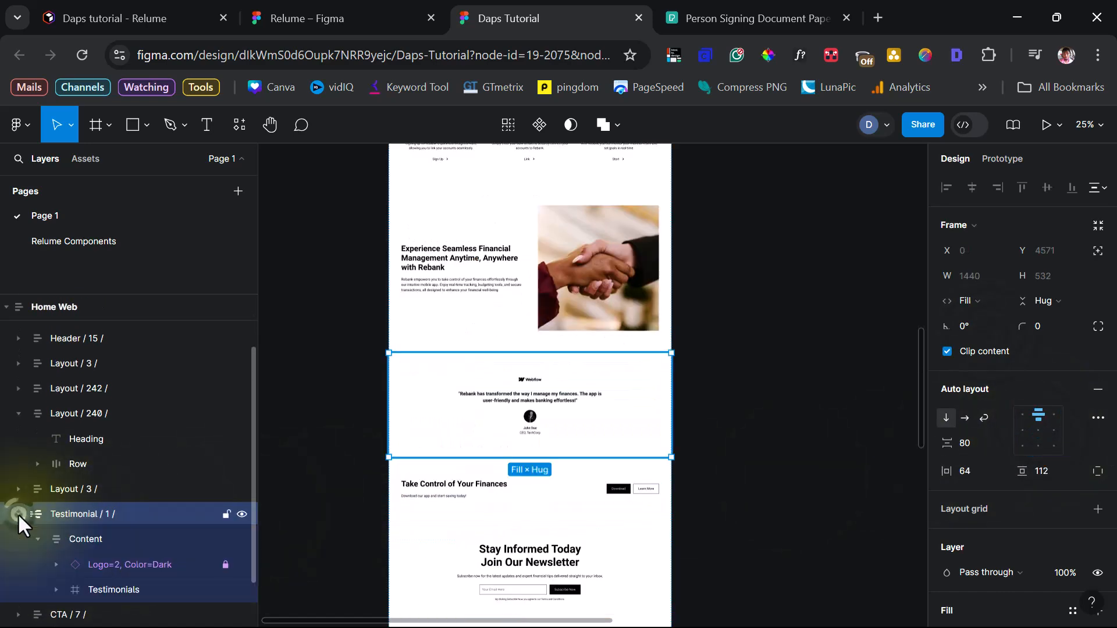
pyautogui.click(87, 542)
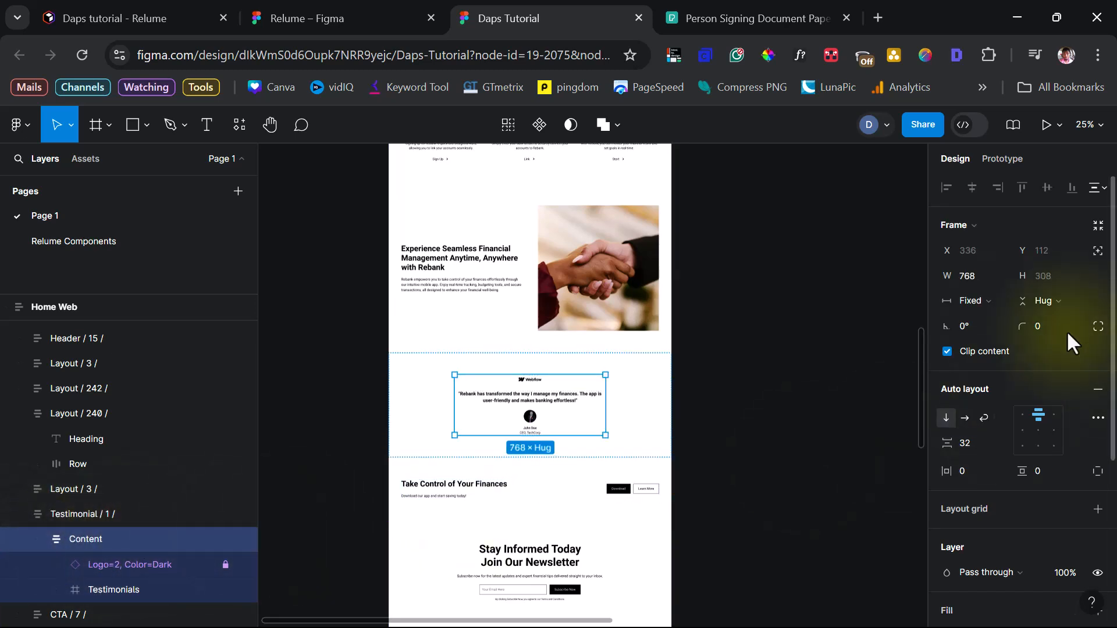
pyautogui.click(1037, 429)
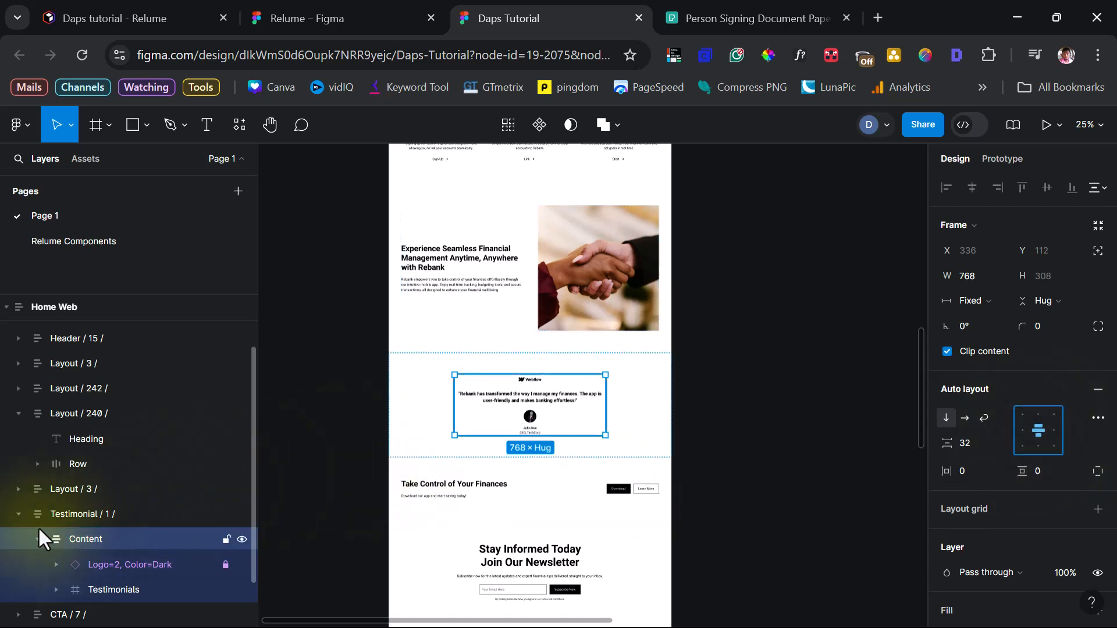
# - Set the Container in CTA / 7 / to Fixed width and align its items to the centre
pyautogui.click(18, 515)
pyautogui.click(18, 539)
pyautogui.click(84, 565)
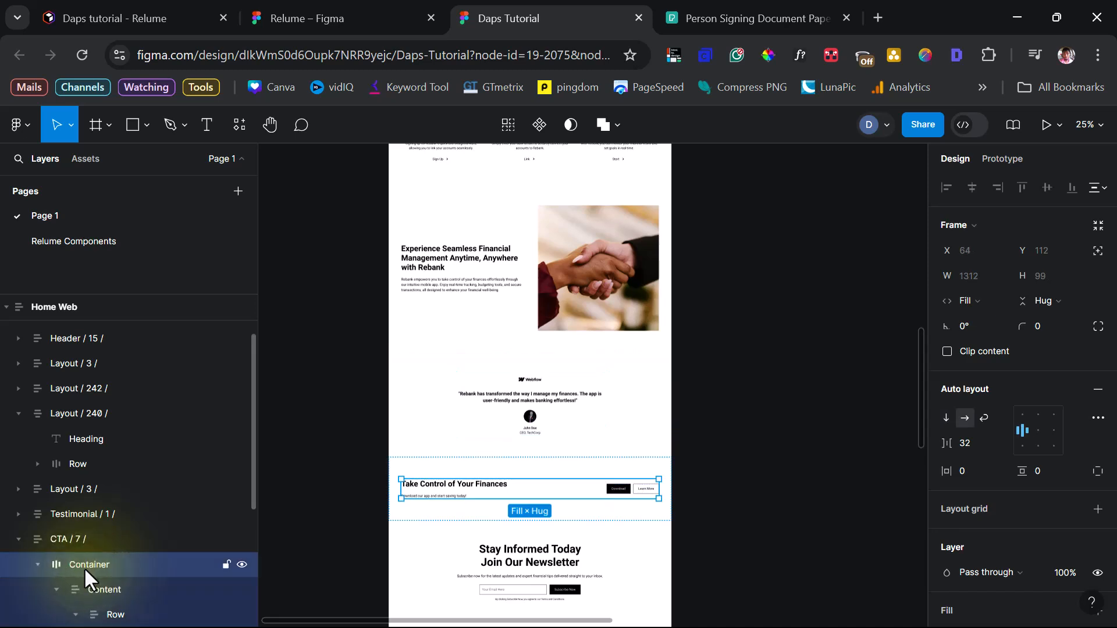
pyautogui.click(981, 302)
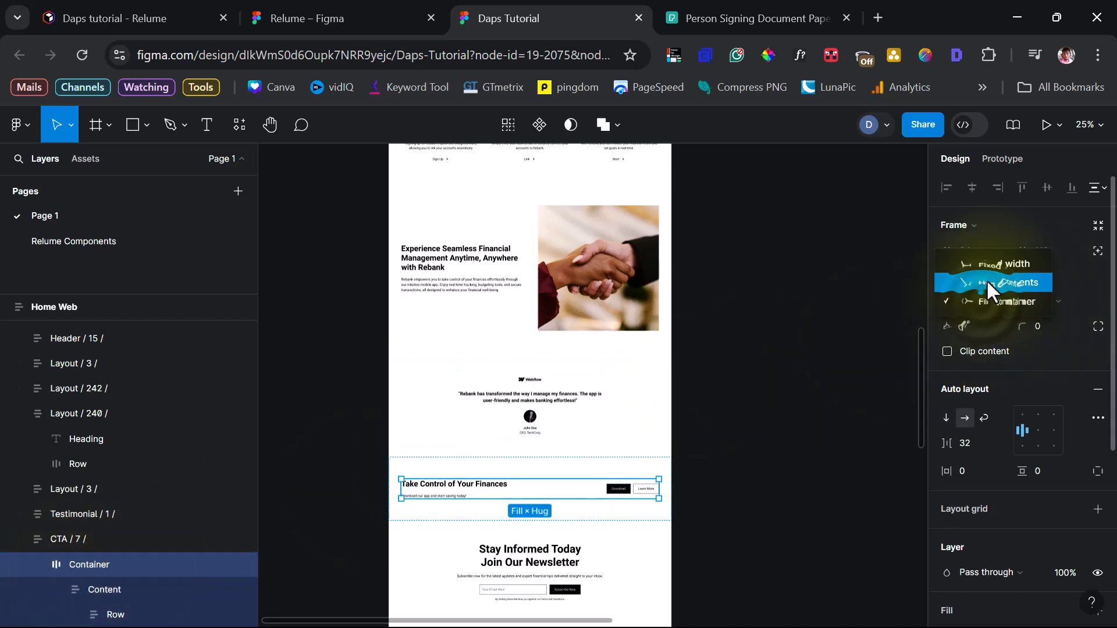
pyautogui.click(997, 264)
pyautogui.click(1037, 439)
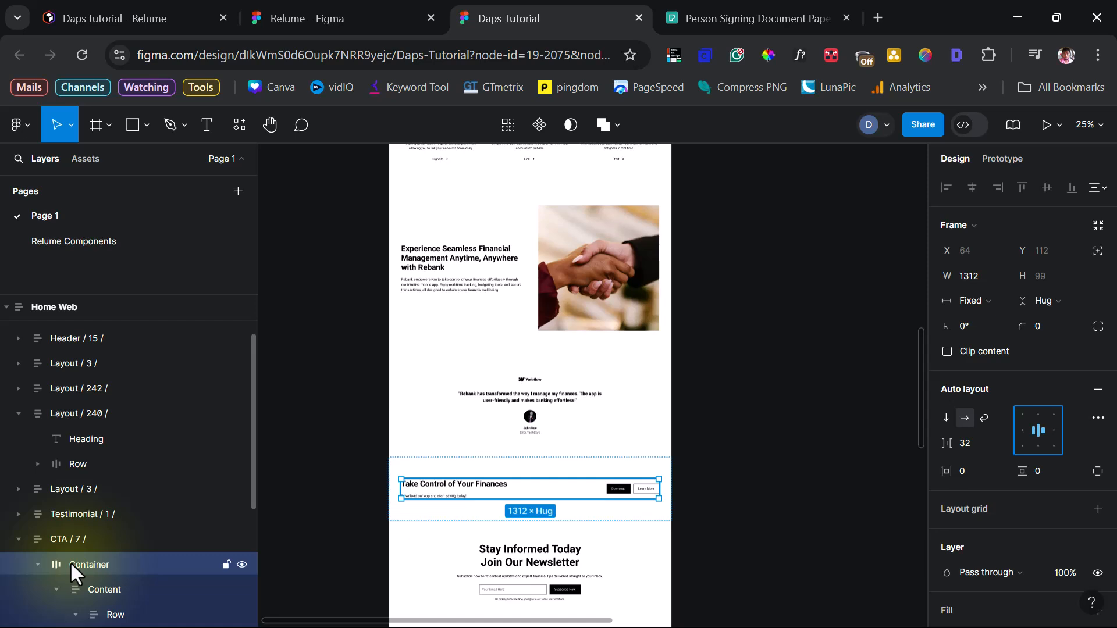
# - Check the width sizing and item alignment of the Column in the CTA / 58 / section
pyautogui.click(15, 537)
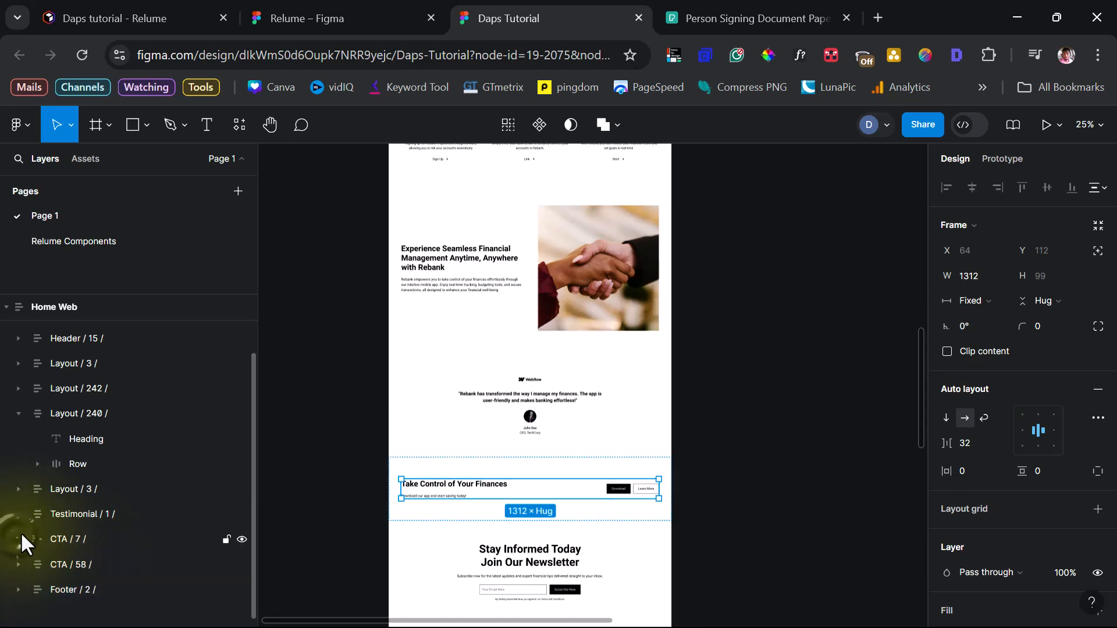
pyautogui.click(17, 564)
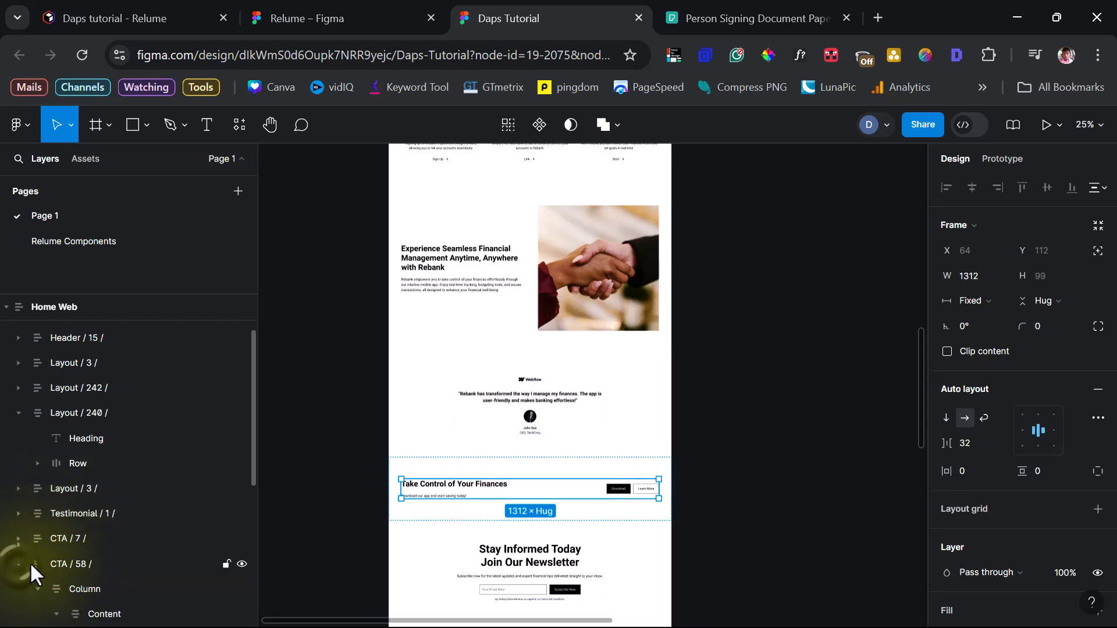
pyautogui.scroll(-3, 172, 555)
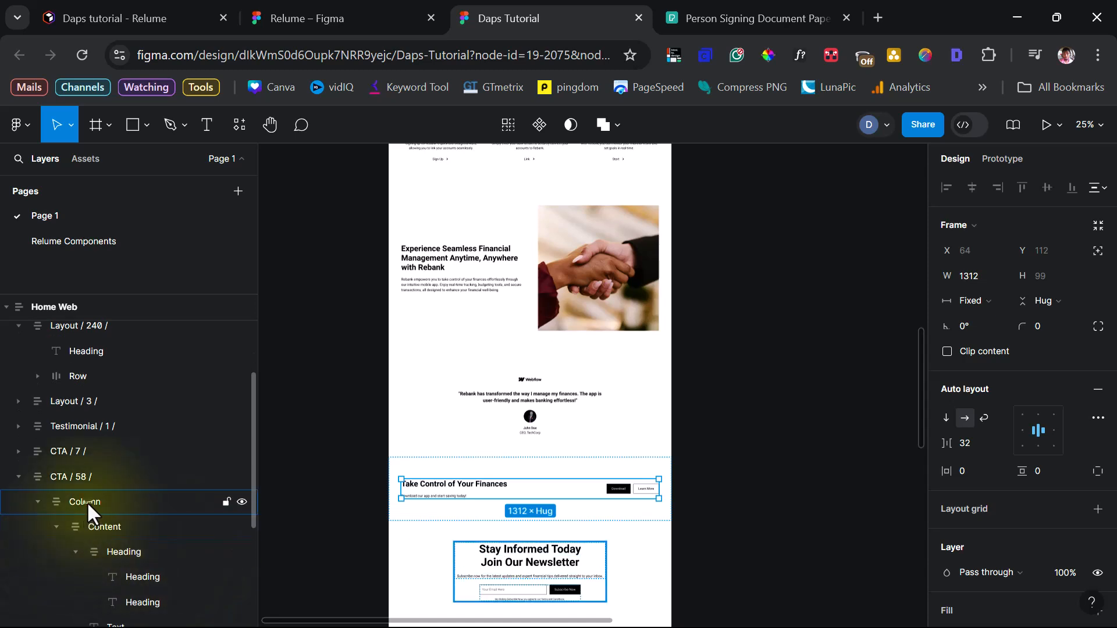
pyautogui.click(86, 501)
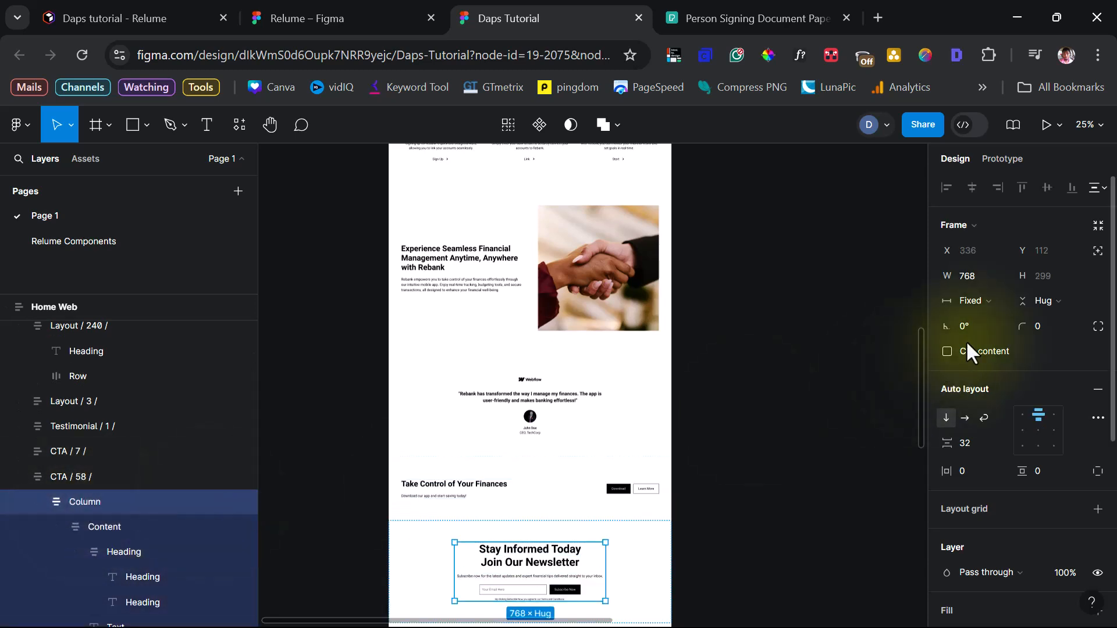
pyautogui.click(38, 502)
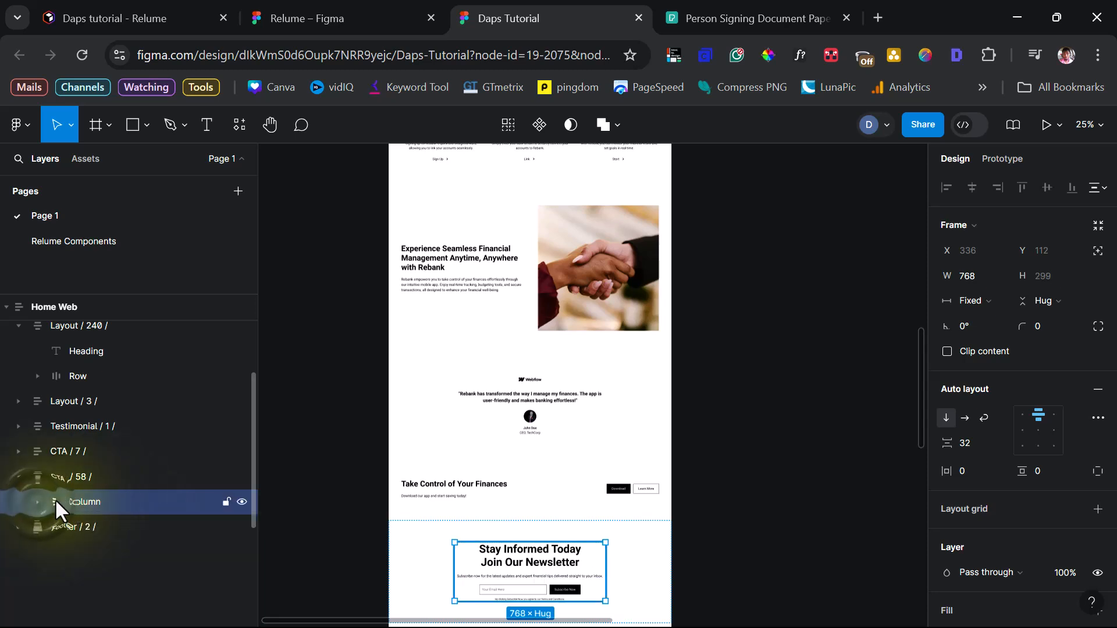
# - Set the Content frame in Footer / 2 / to Fixed width and align its items to the centre
pyautogui.click(19, 527)
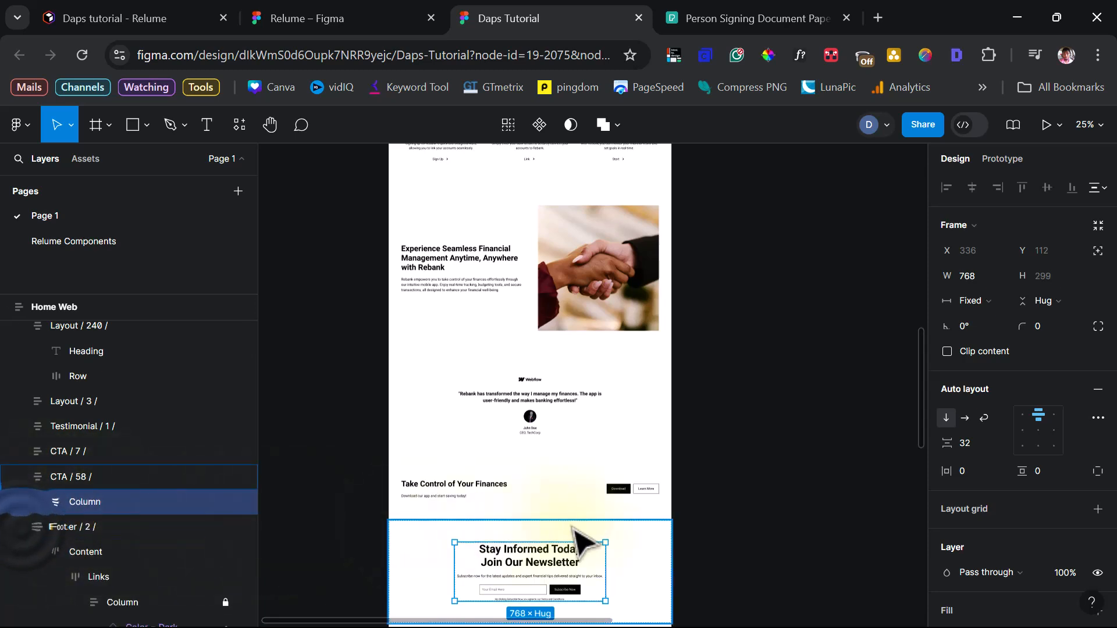
pyautogui.scroll(-5, 570, 536)
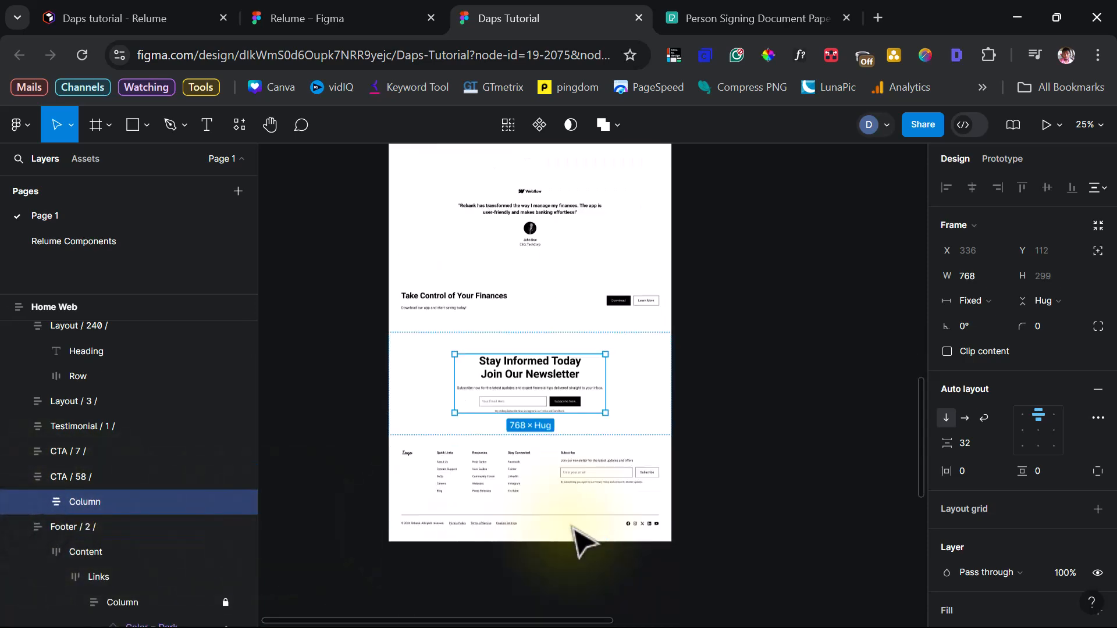
pyautogui.click(44, 553)
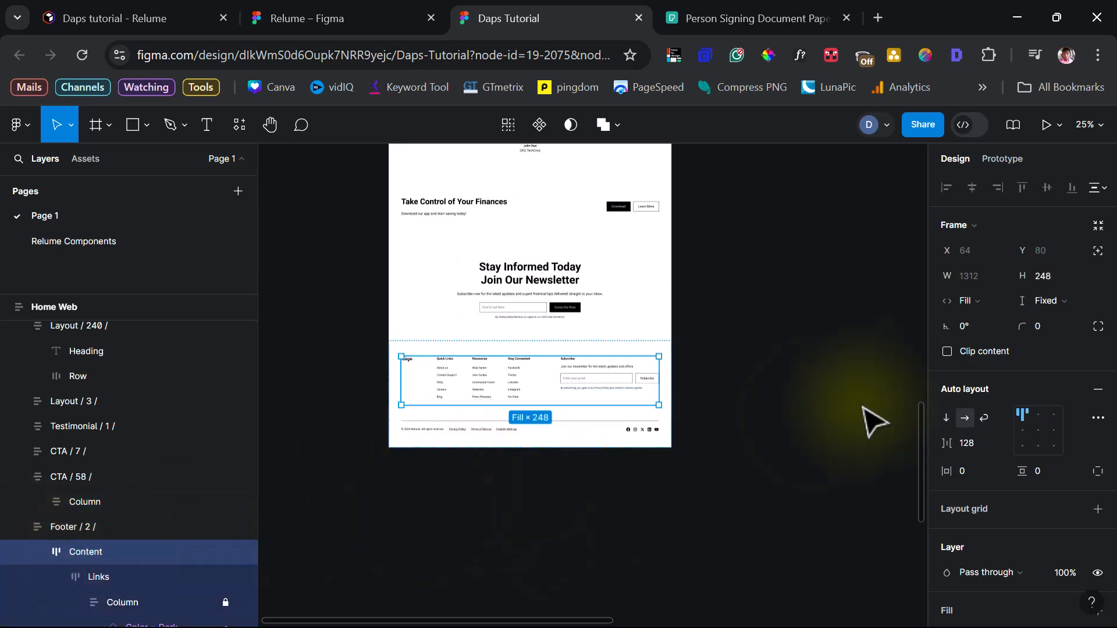
pyautogui.click(979, 299)
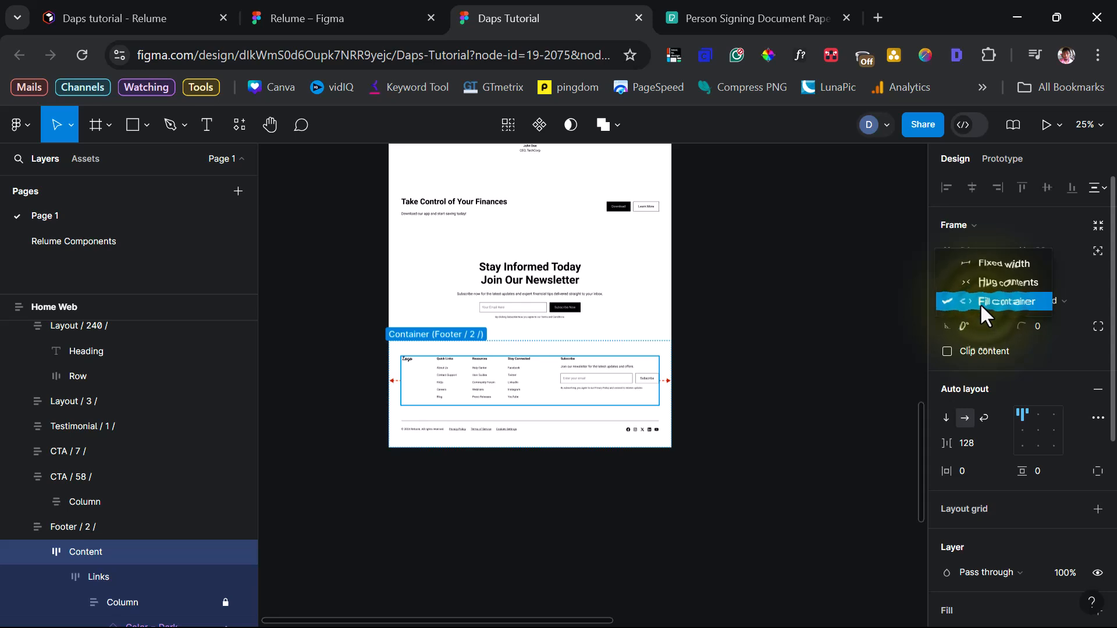
pyautogui.click(989, 267)
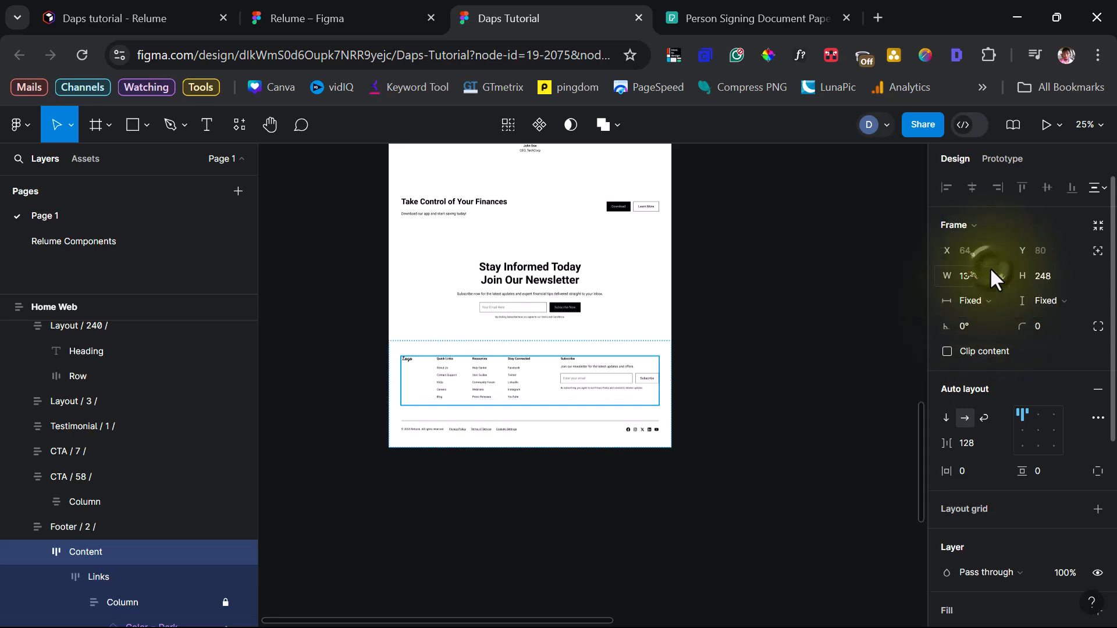
pyautogui.click(1035, 430)
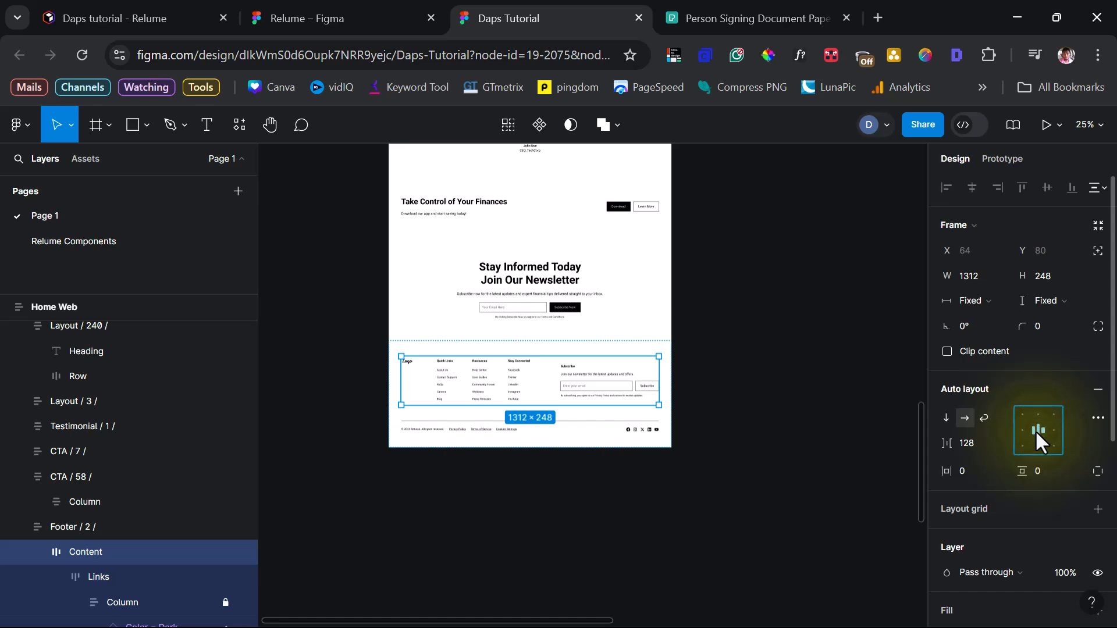
# - Set the Credits frame in Footer / 2 / to Fixed width
pyautogui.click(37, 550)
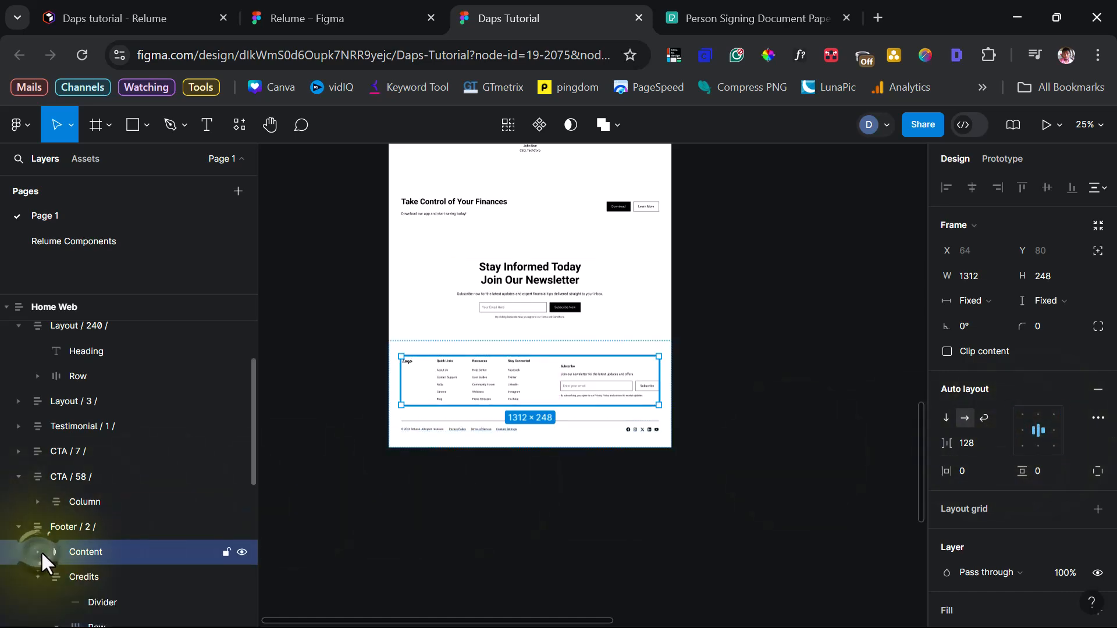
pyautogui.click(54, 575)
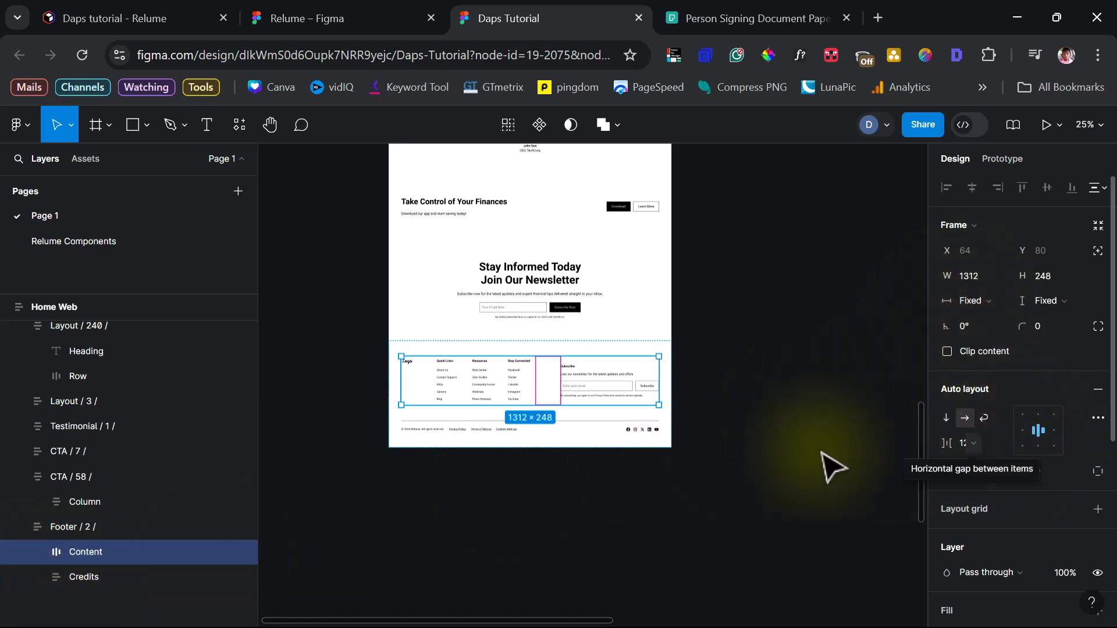
pyautogui.click(85, 575)
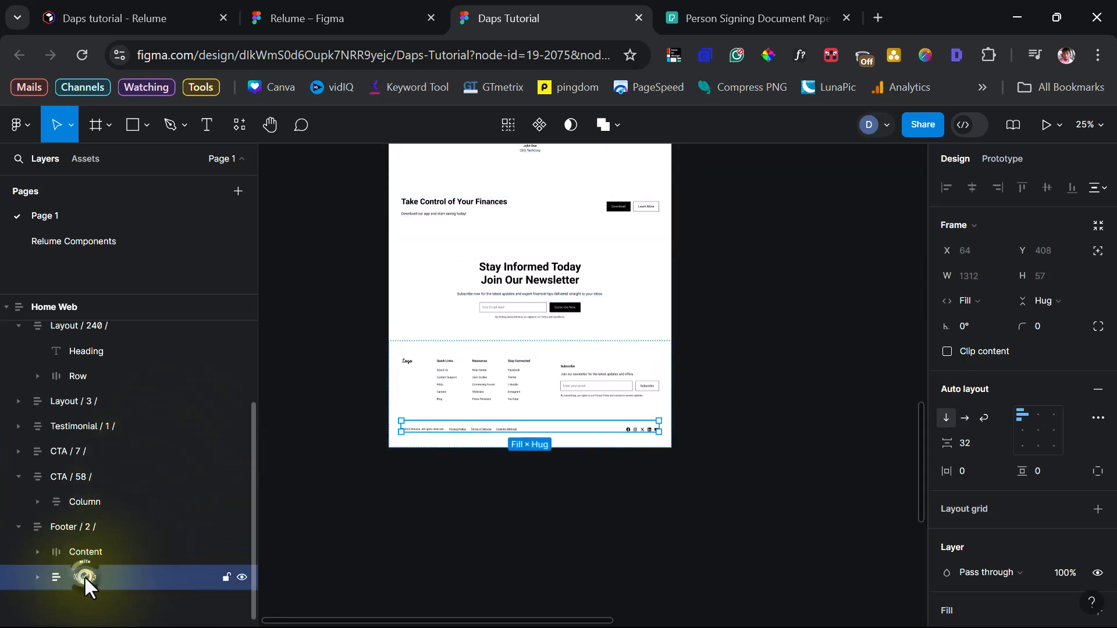
pyautogui.click(976, 298)
pyautogui.click(986, 262)
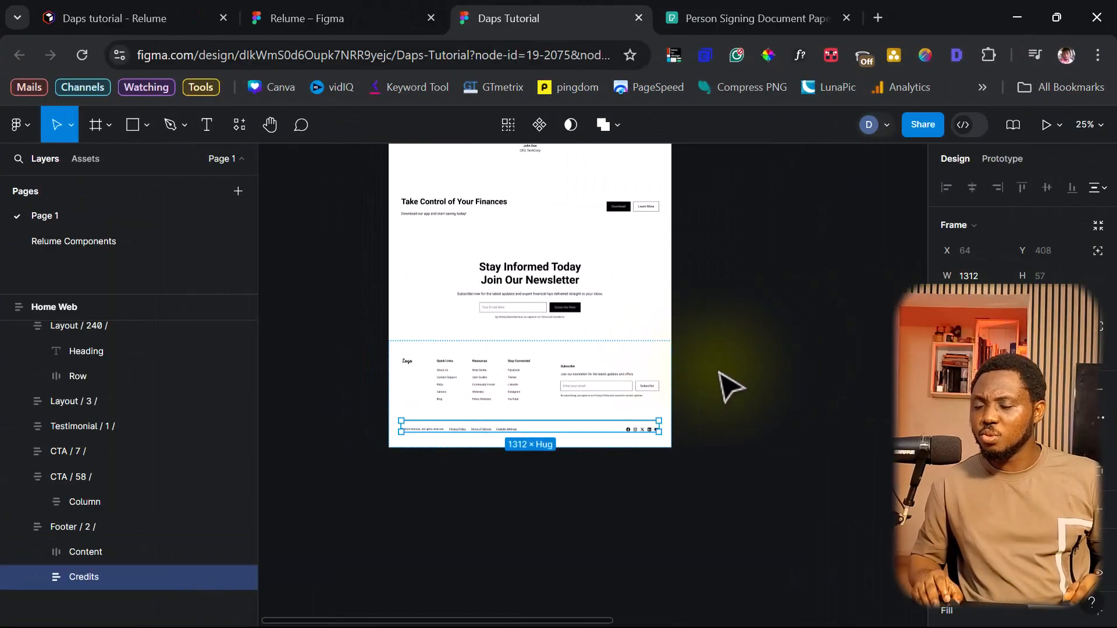
pyautogui.scroll(10, 748, 374)
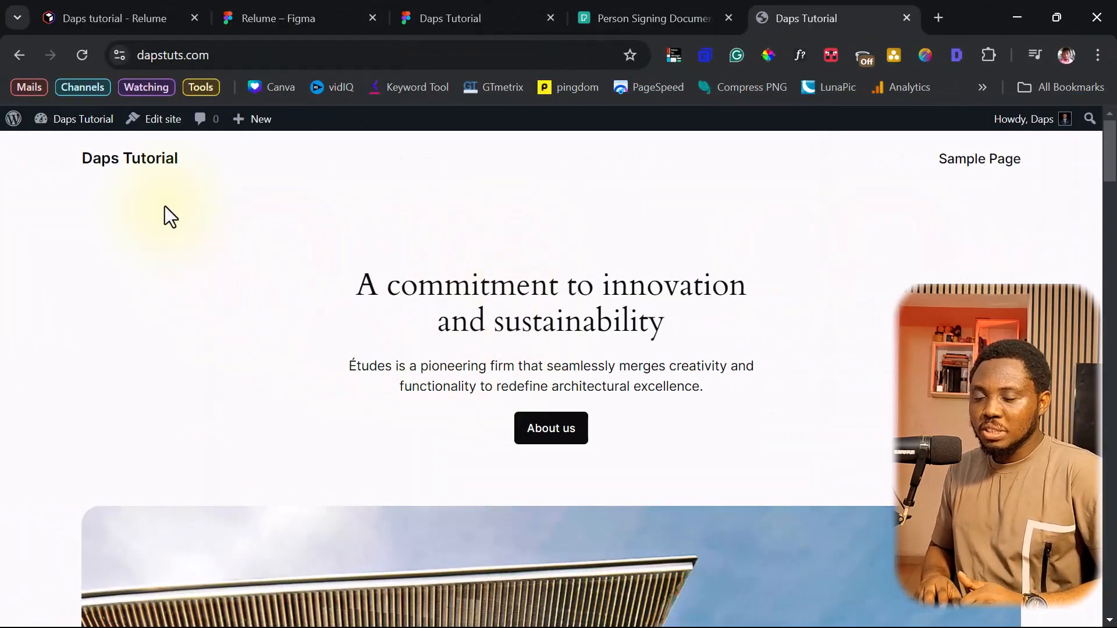
# - Look over the dapstuts.com front page in WordPress, and go through its admin dashboard to the page for adding new plugins
pyautogui.scroll(-10, 635, 245)
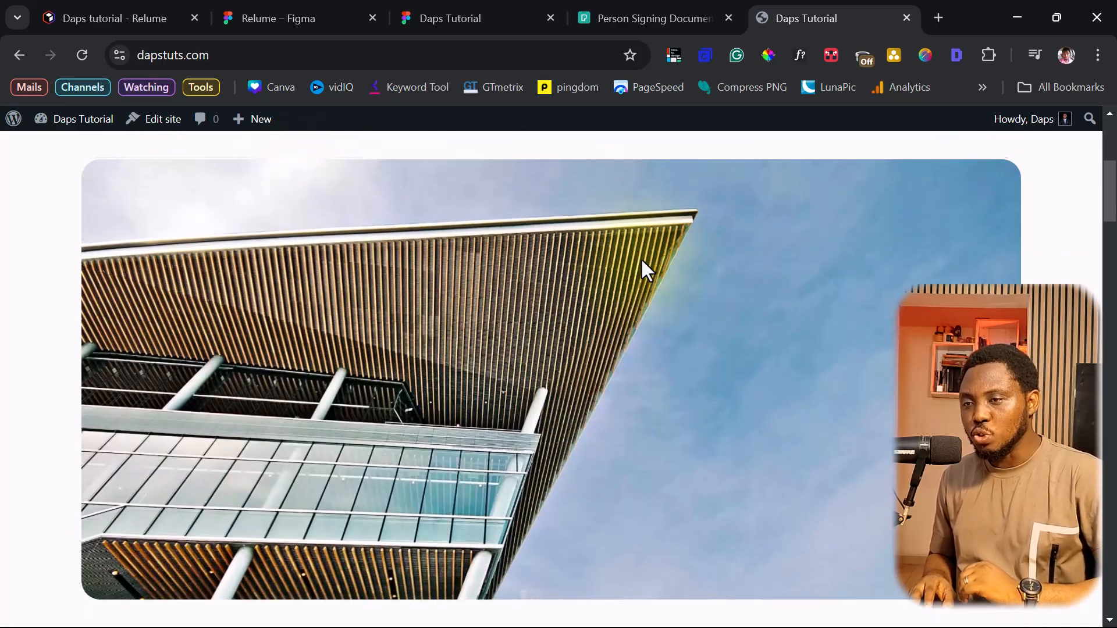
pyautogui.scroll(-12, 641, 260)
pyautogui.scroll(19, 641, 260)
pyautogui.scroll(6, 639, 260)
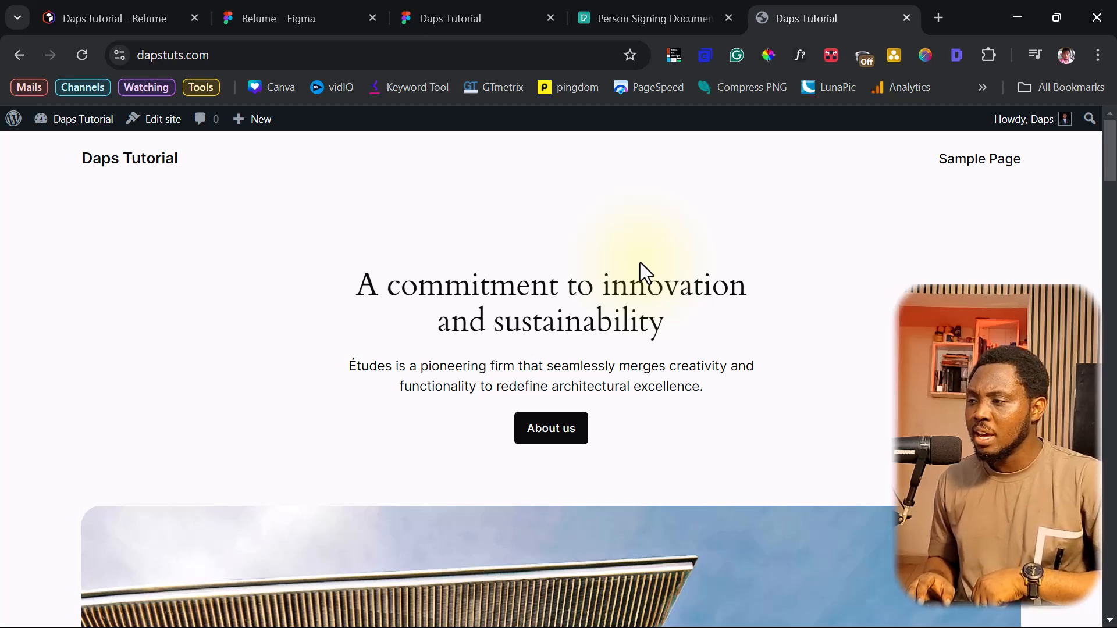
pyautogui.moveTo(76, 125)
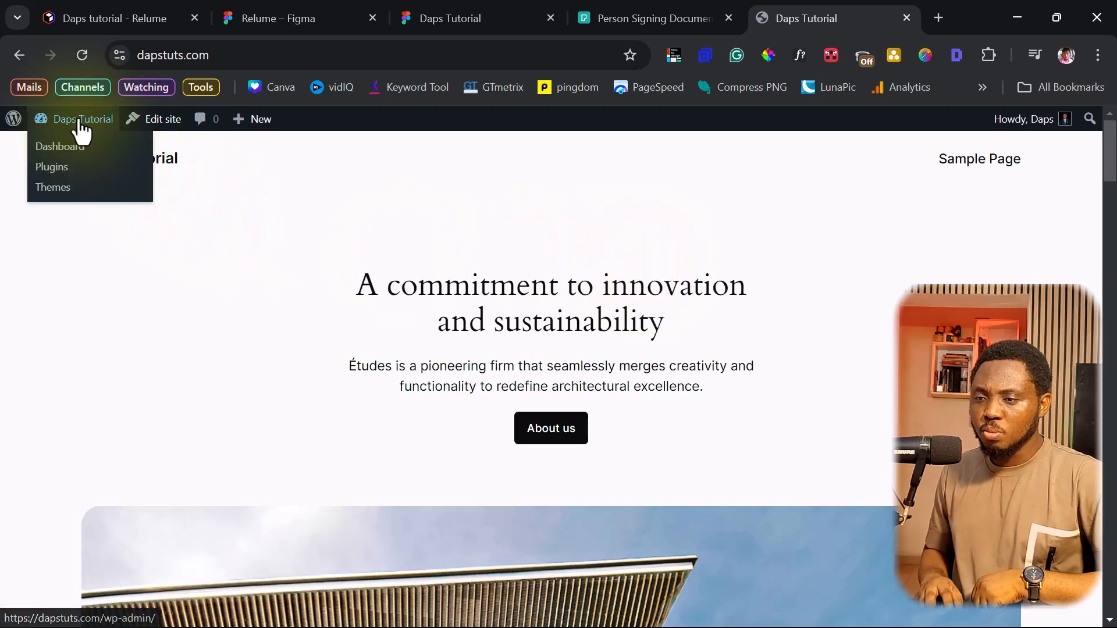
pyautogui.click(59, 149)
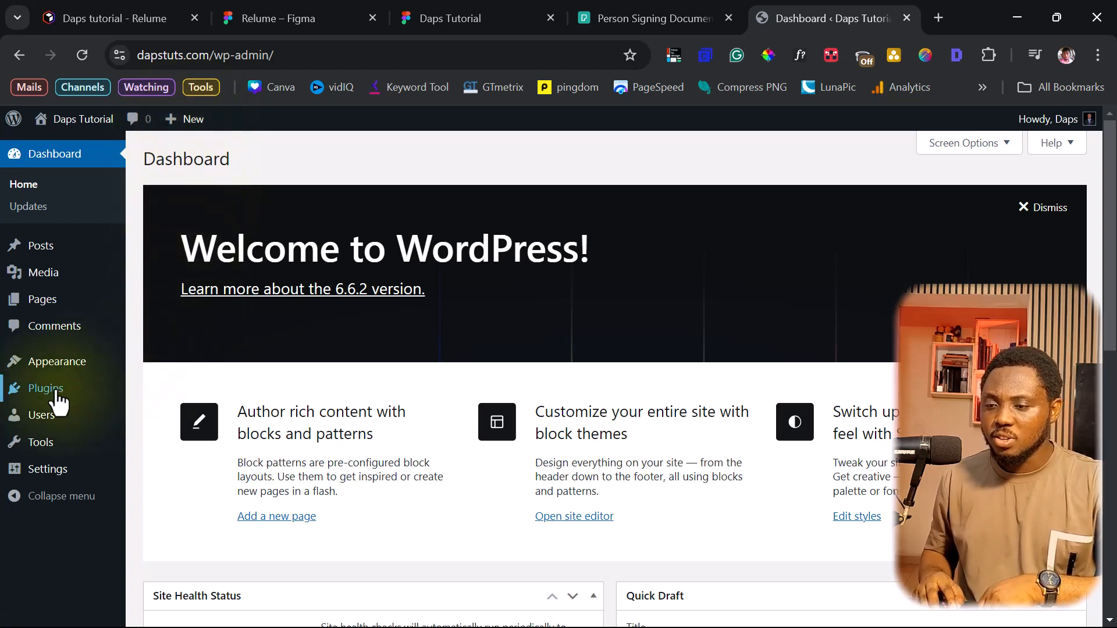
pyautogui.moveTo(112, 391)
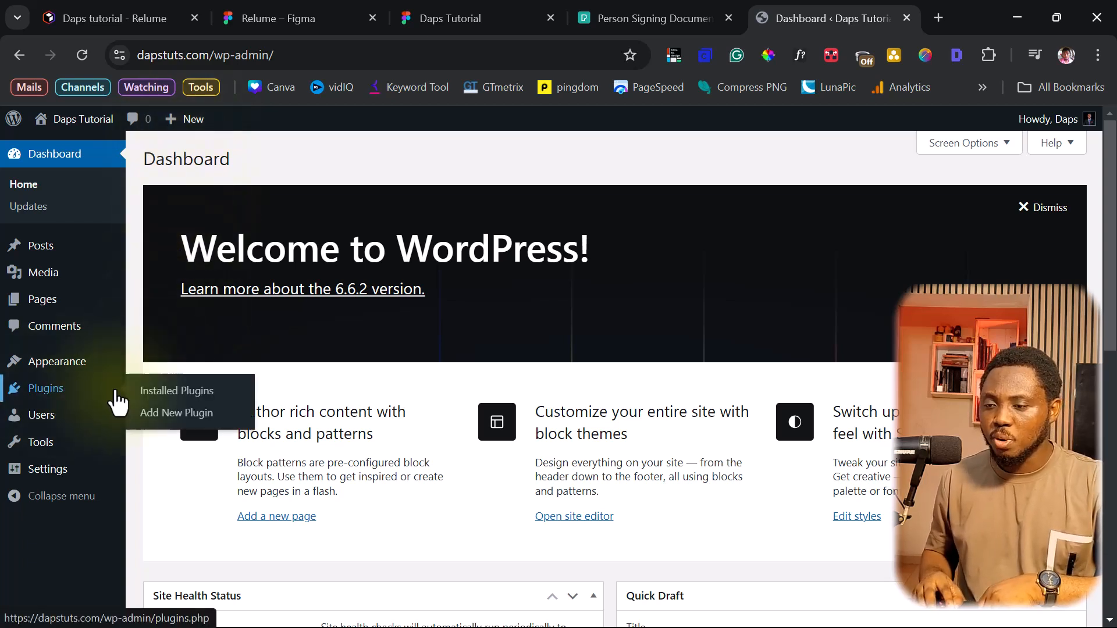
pyautogui.click(186, 413)
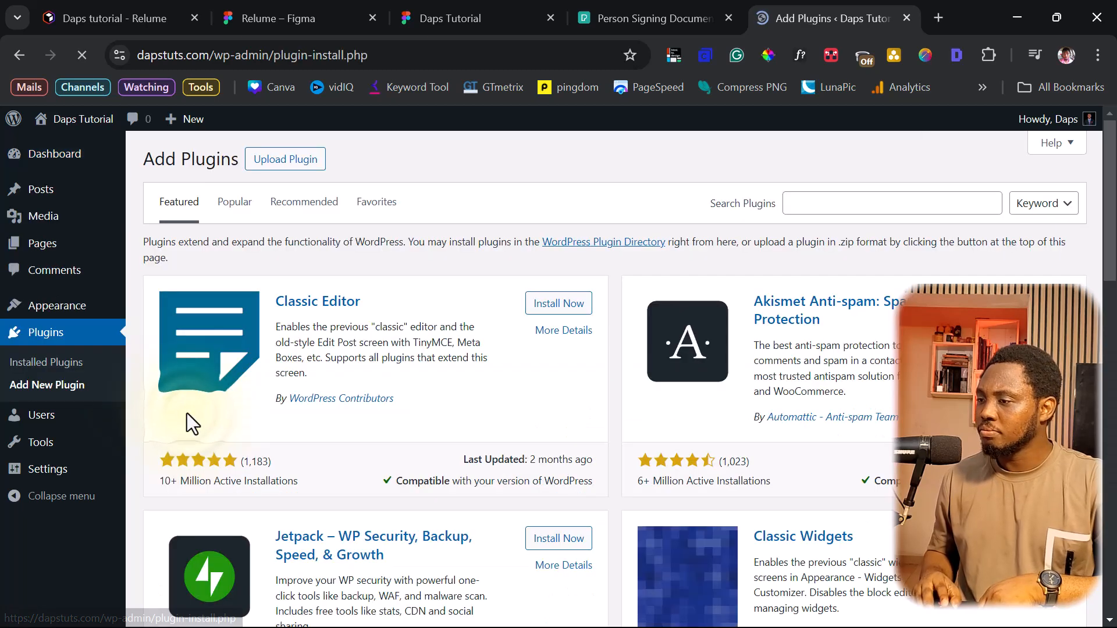
# - Search the plugin directory for "uichemy", and install and activate the UiChemy – Figma to WordPress plugin
pyautogui.click(839, 208)
pyautogui.write('uichemy')
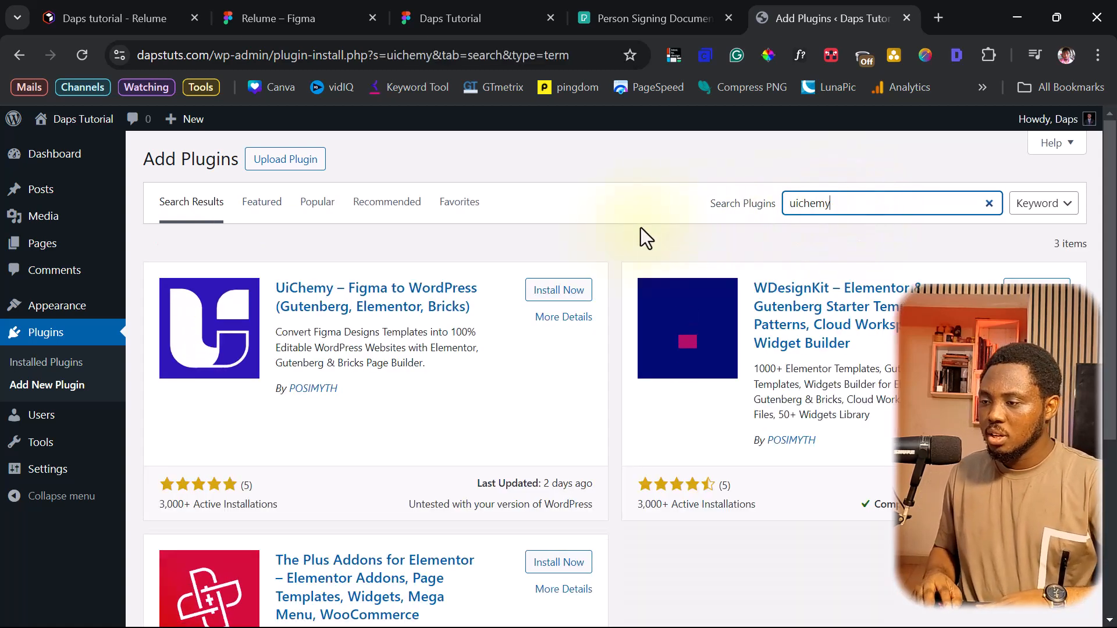
pyautogui.click(549, 296)
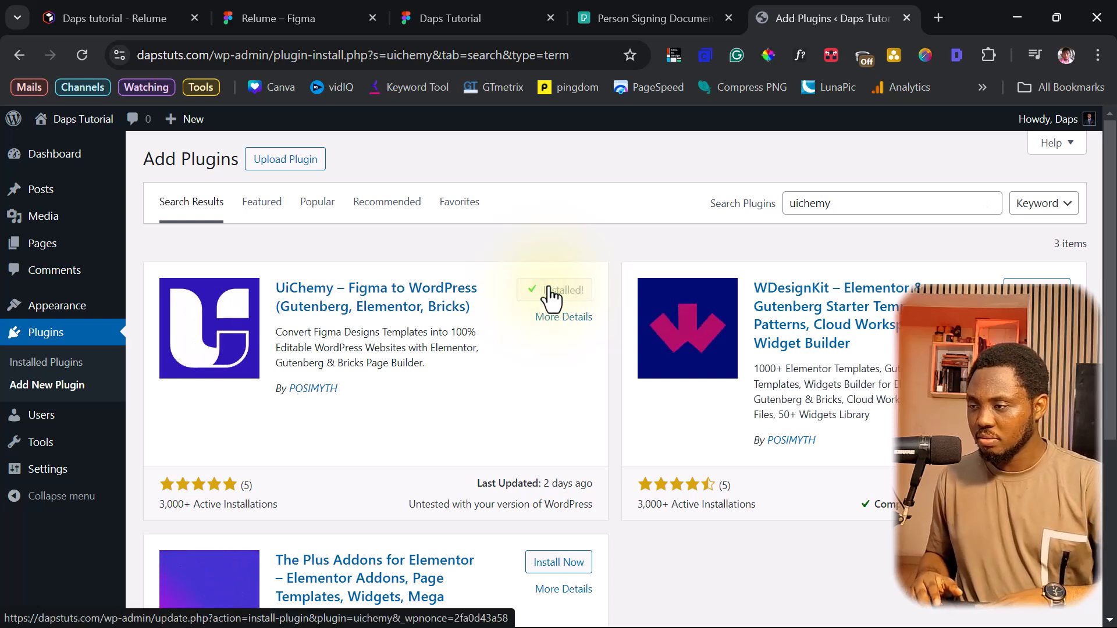
pyautogui.click(553, 294)
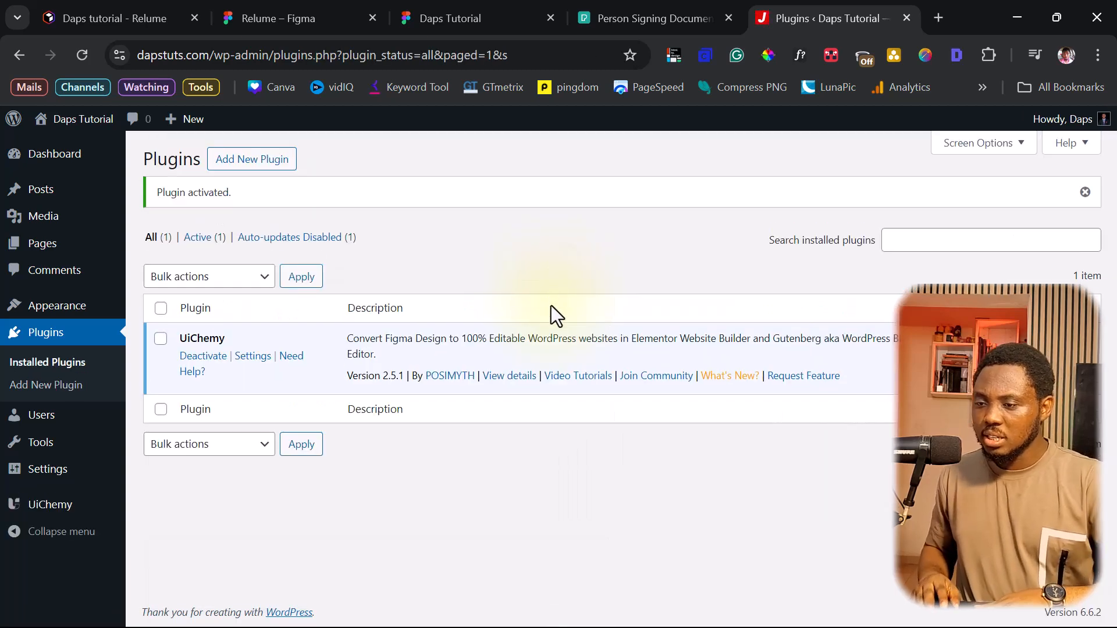
# - Open the UiChemy plugin's settings and advance its setup wizard to Basic Requirements with Elementor as the page builder
pyautogui.click(256, 361)
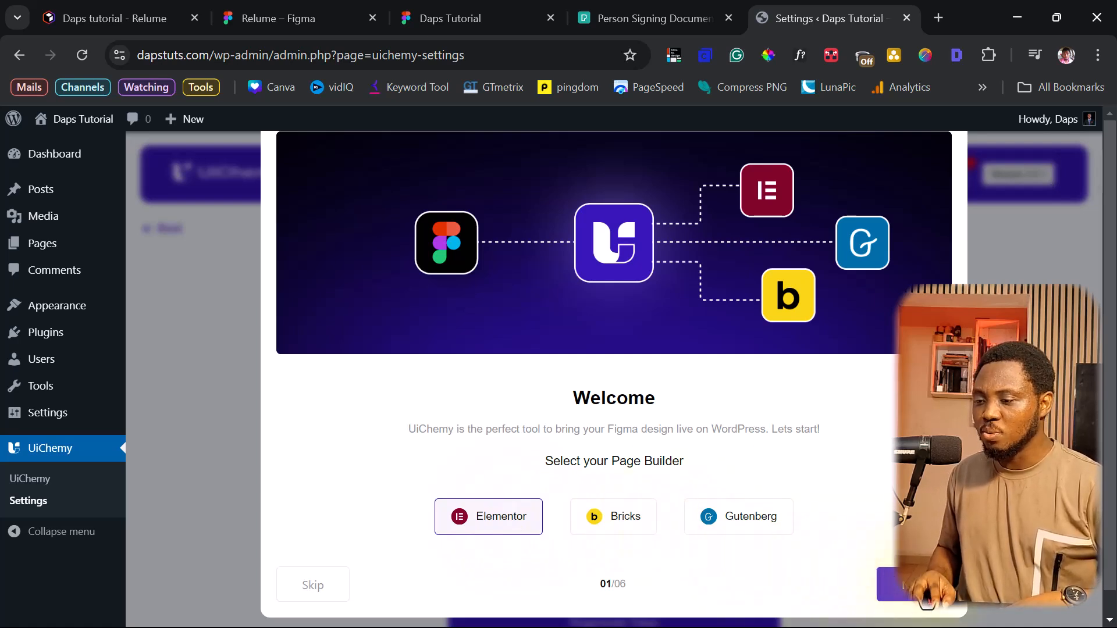
pyautogui.click(907, 584)
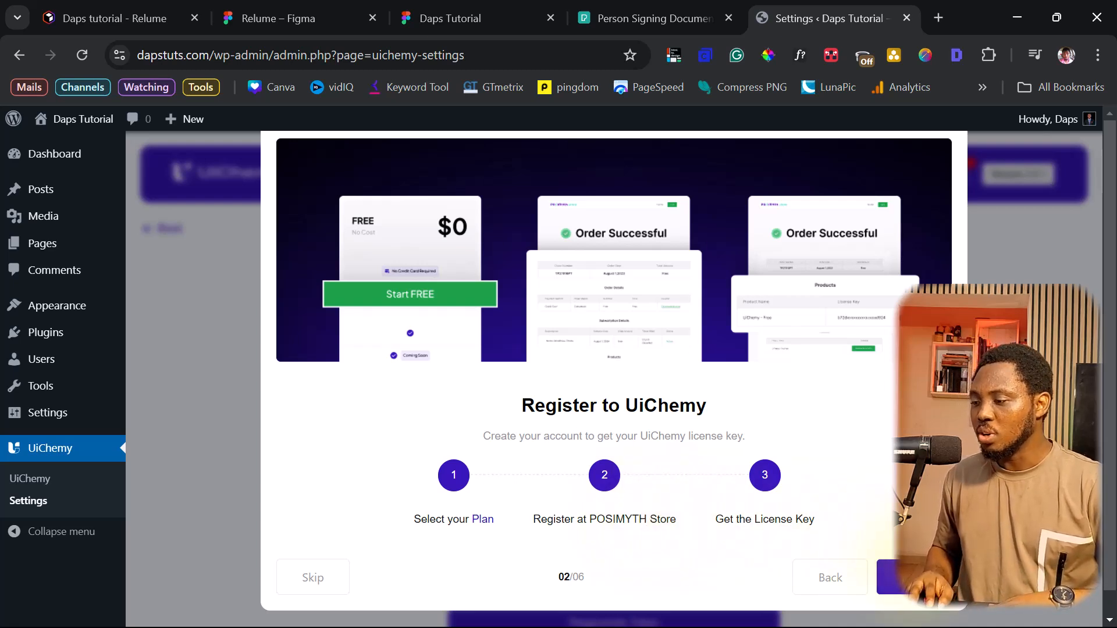
pyautogui.click(887, 578)
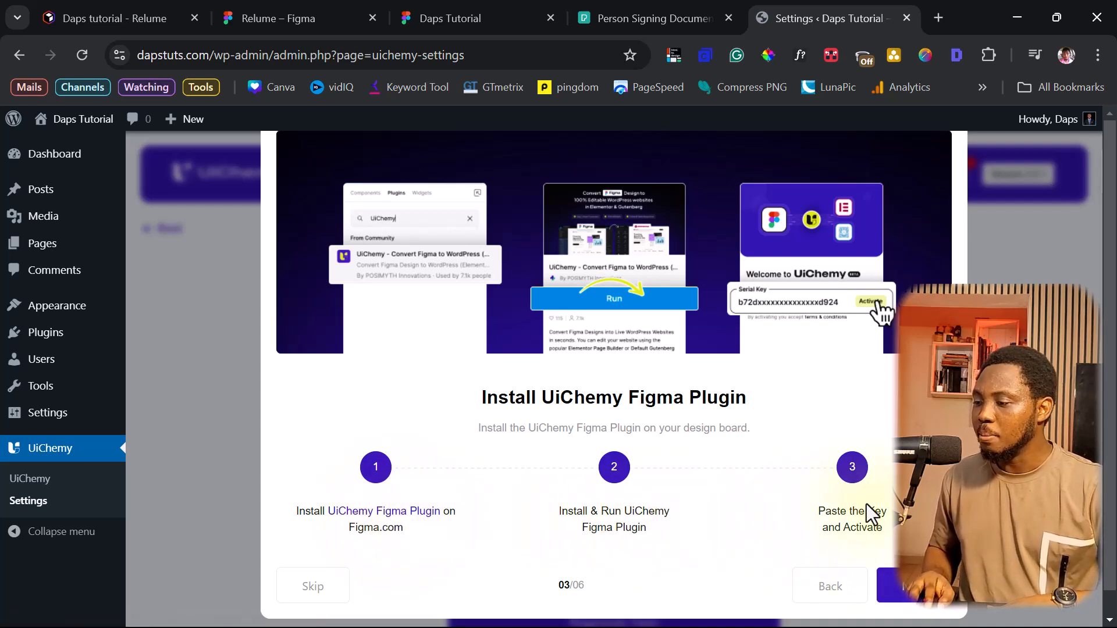
pyautogui.click(899, 586)
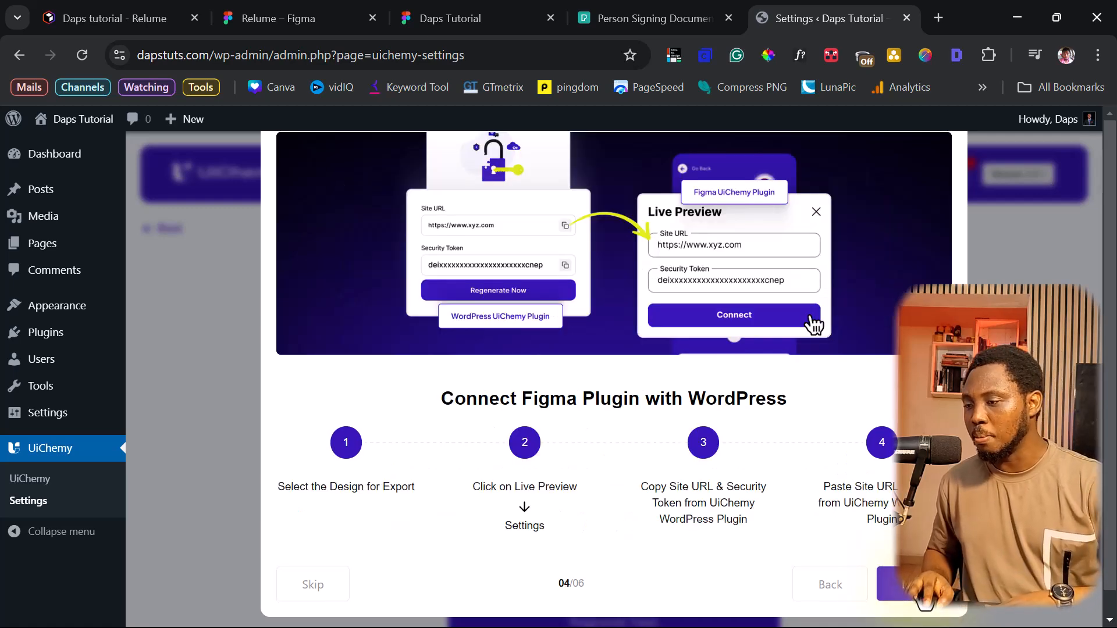
pyautogui.click(910, 584)
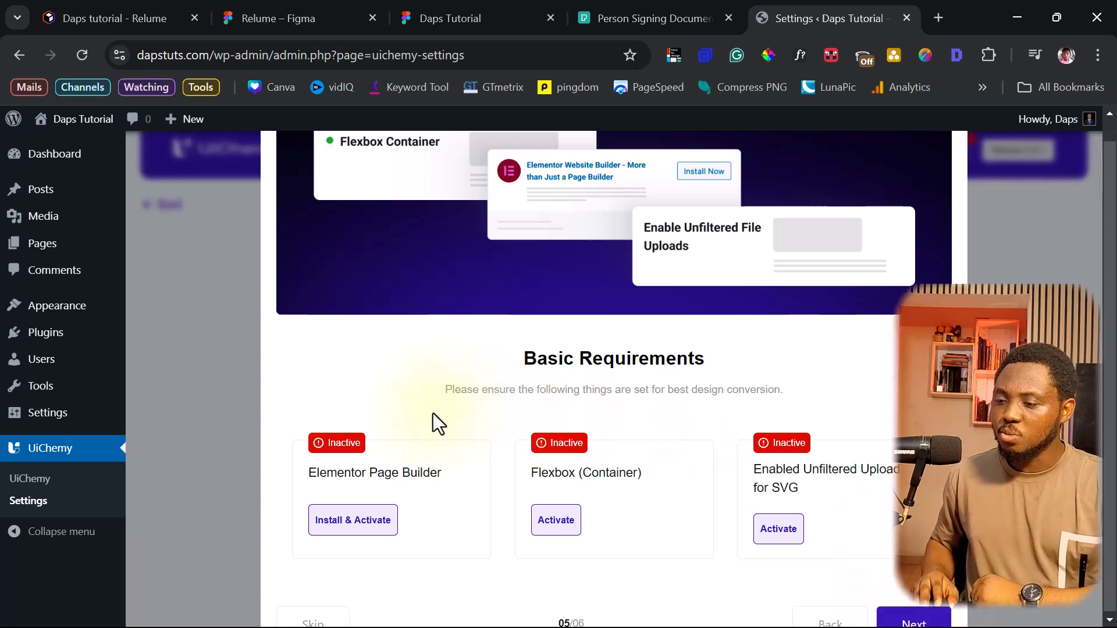
# - Install and activate Elementor Page Builder, activate Flexbox (Container) and unfiltered uploads for SVG, and finish the UiChemy setup wizard
pyautogui.click(330, 527)
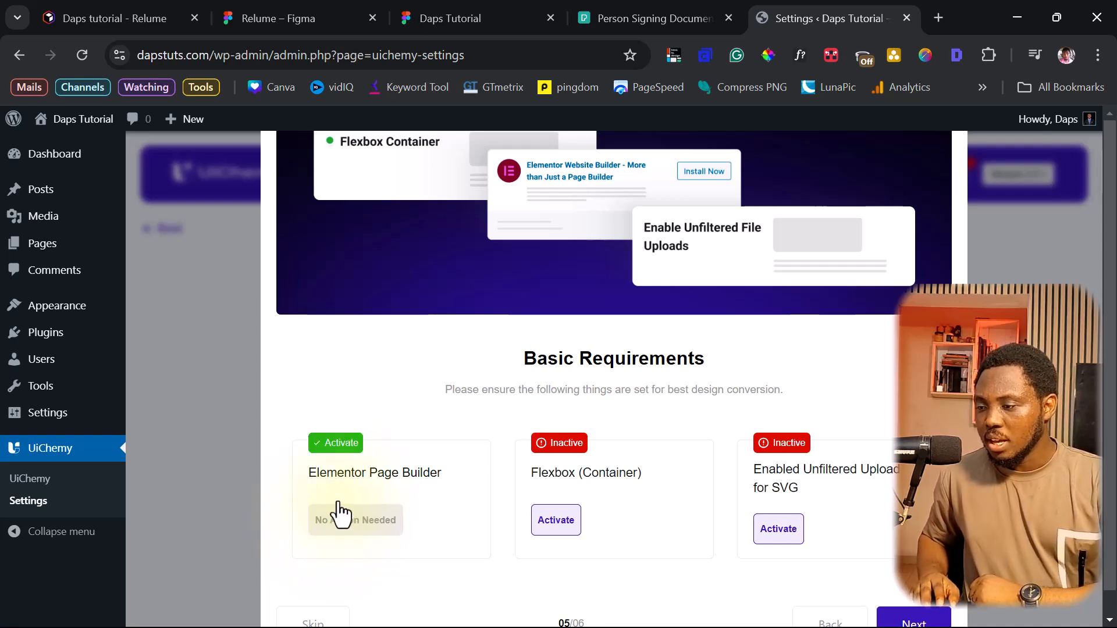
pyautogui.click(557, 528)
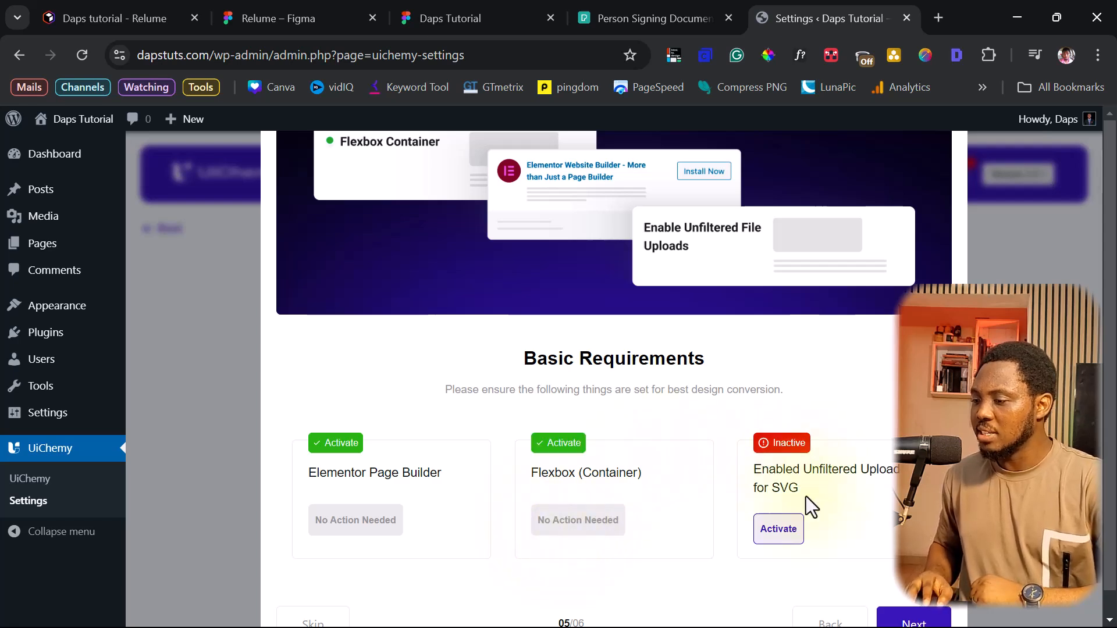
pyautogui.click(782, 541)
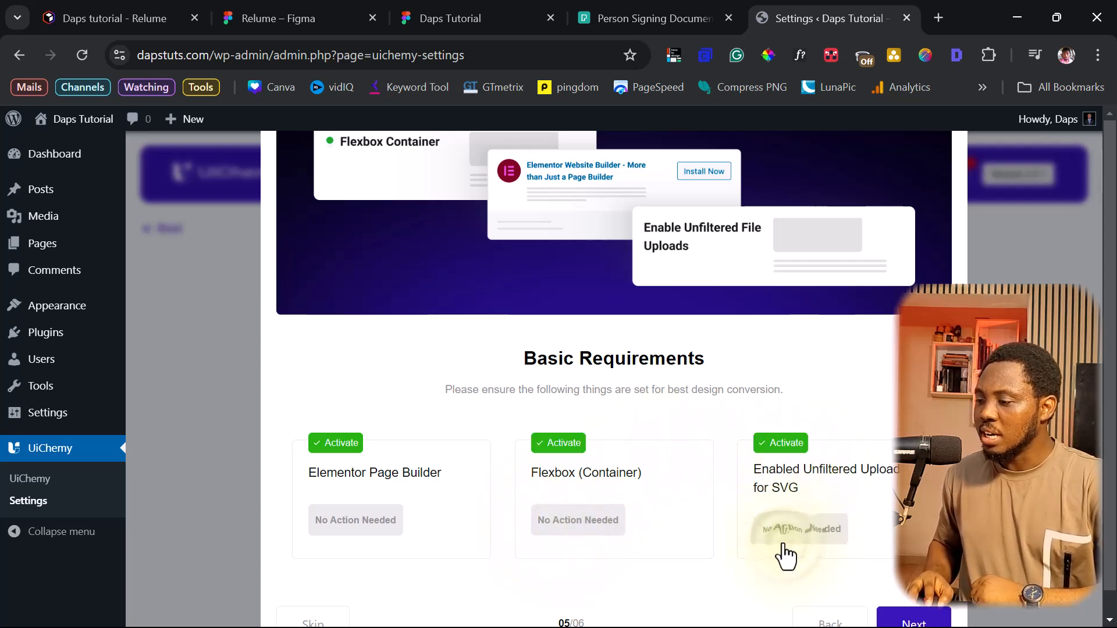
pyautogui.click(913, 621)
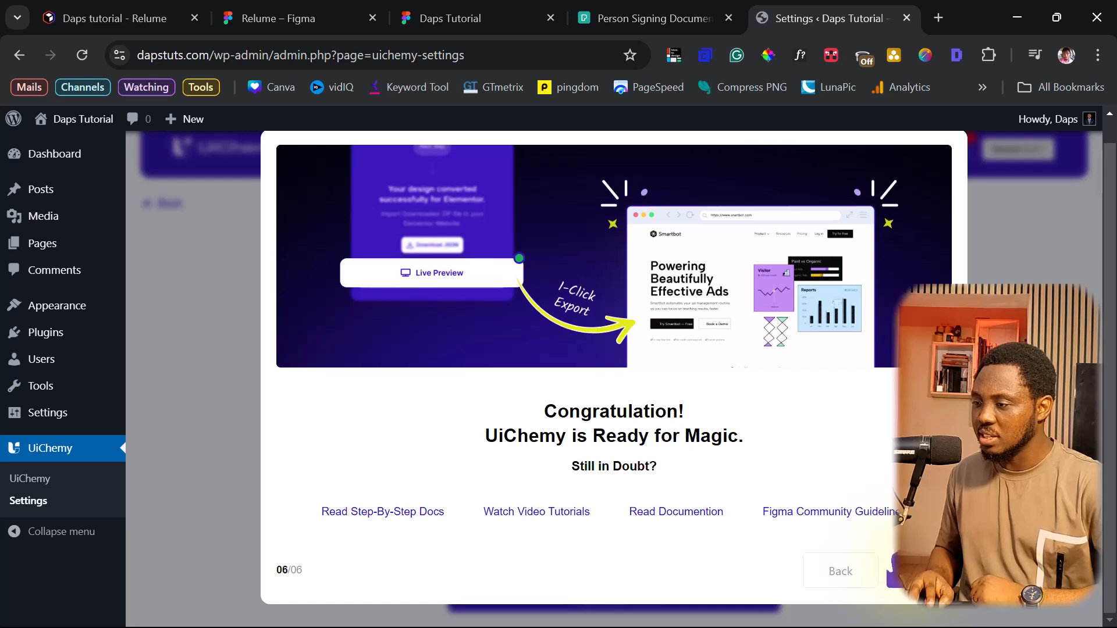
pyautogui.click(888, 562)
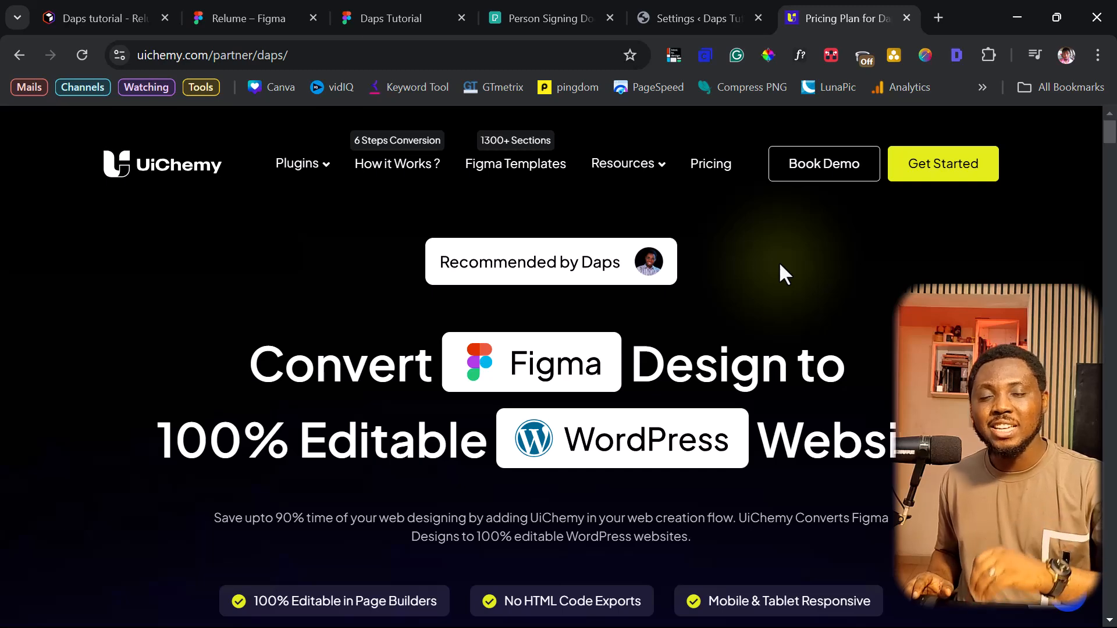
# - Review the UiChemy partner page and compare the yearly Free, Pro and All Access plans, including export limits and supported page builders
pyautogui.scroll(-5, 781, 265)
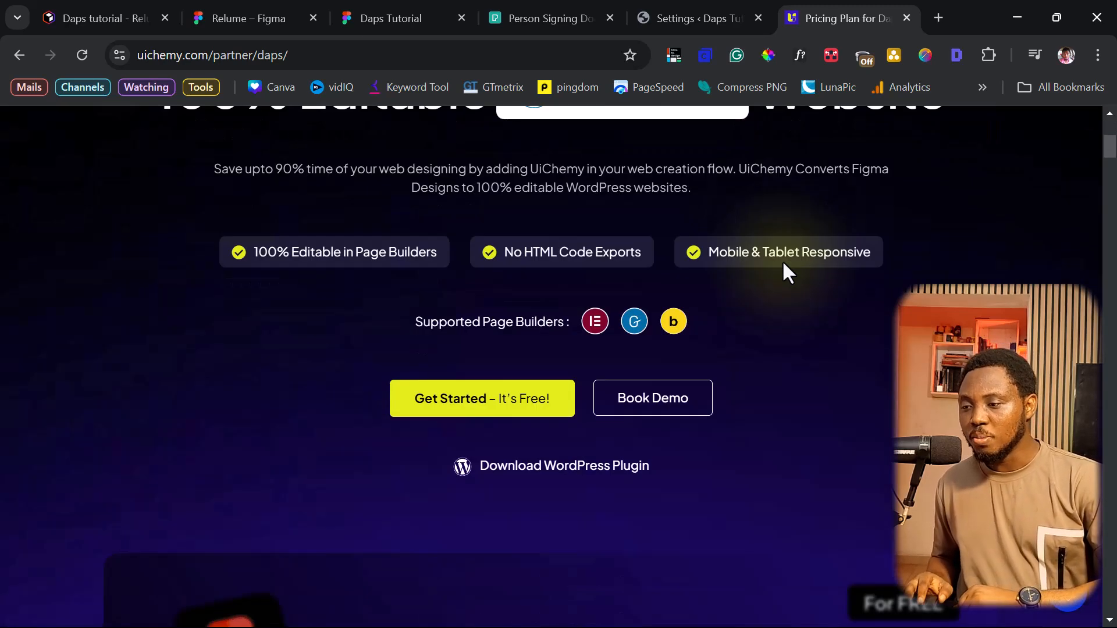
pyautogui.scroll(-20, 782, 264)
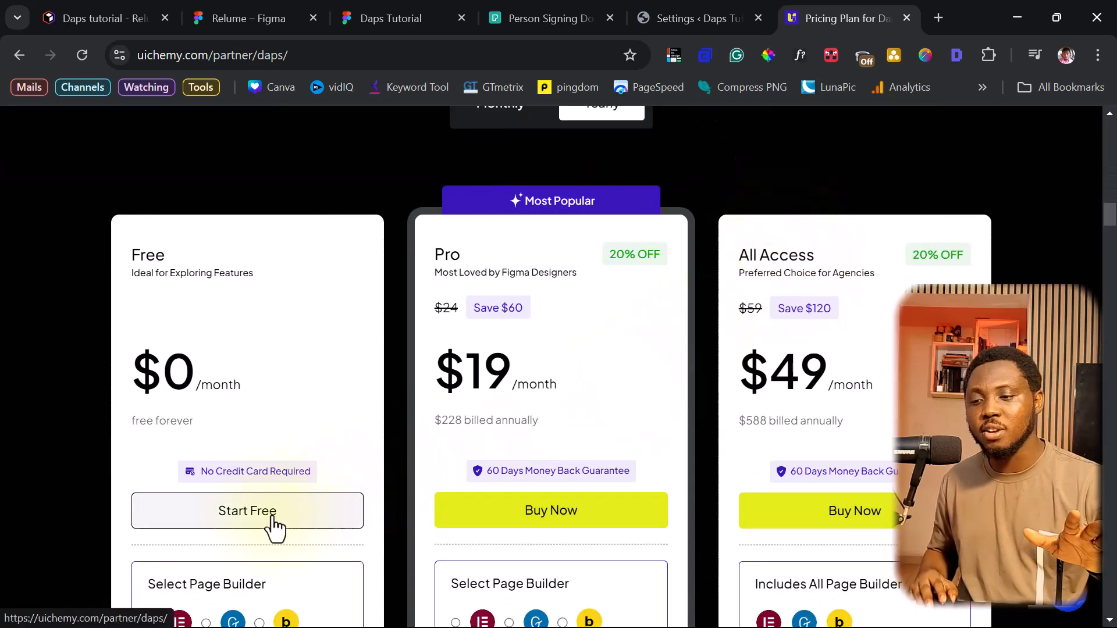
pyautogui.scroll(-5, 274, 527)
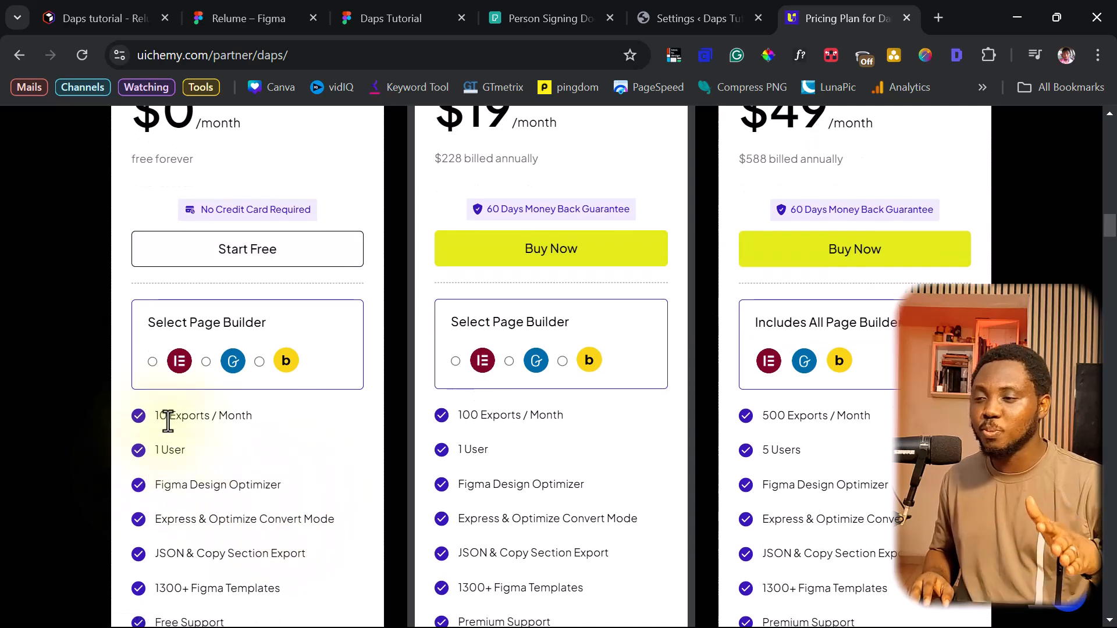
pyautogui.scroll(3, 189, 423)
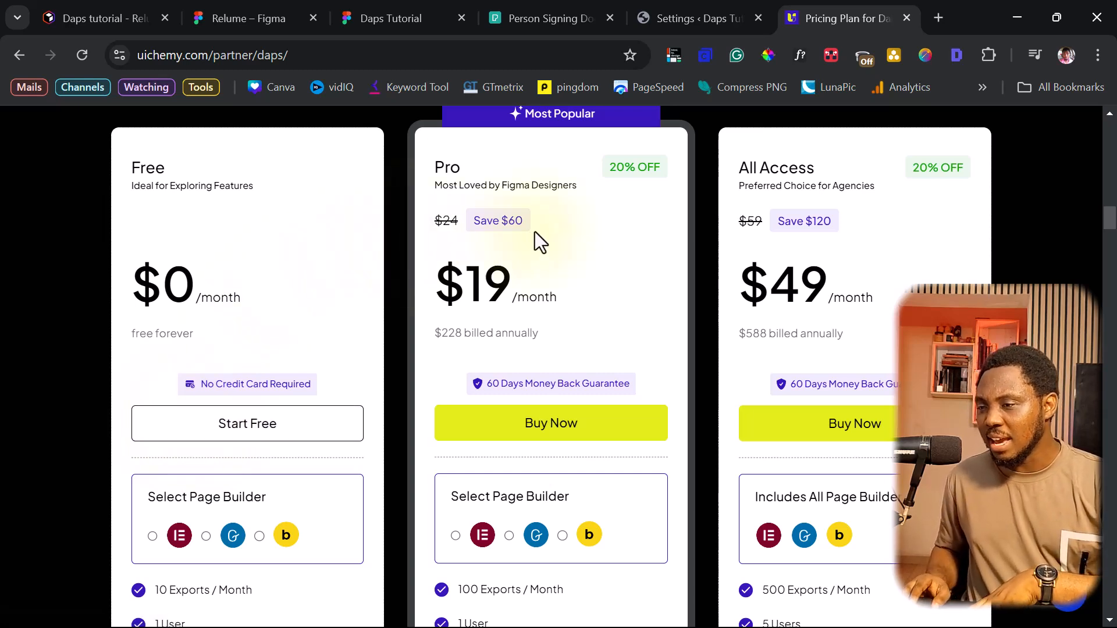
pyautogui.scroll(2, 567, 239)
pyautogui.scroll(2, 563, 251)
pyautogui.scroll(-2, 563, 251)
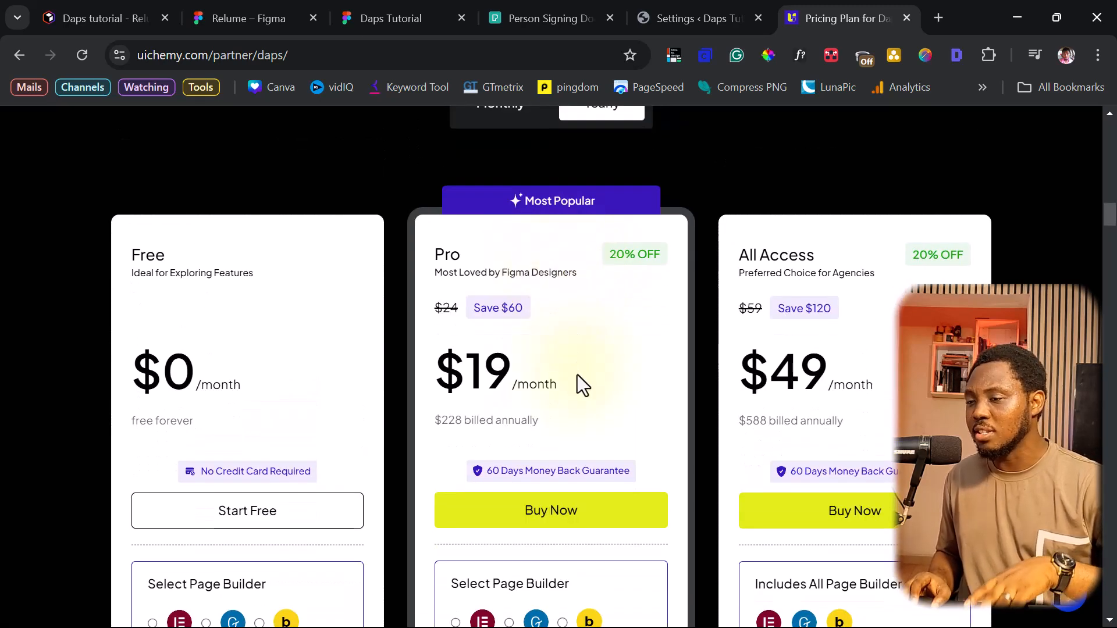
pyautogui.scroll(-6, 577, 376)
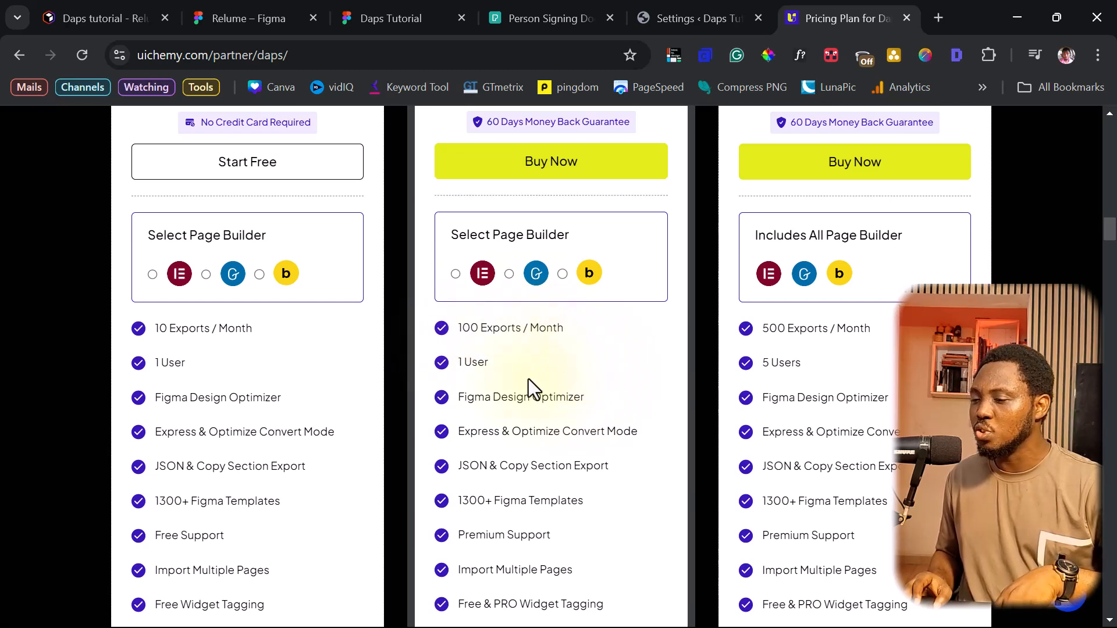
pyautogui.scroll(6, 619, 408)
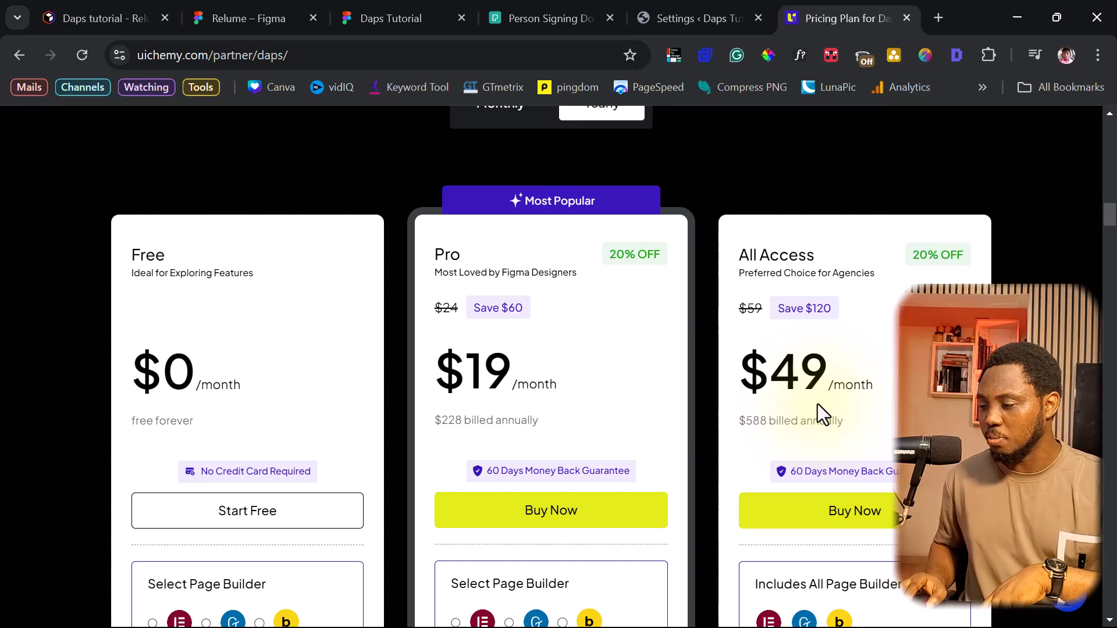
pyautogui.scroll(-3, 818, 404)
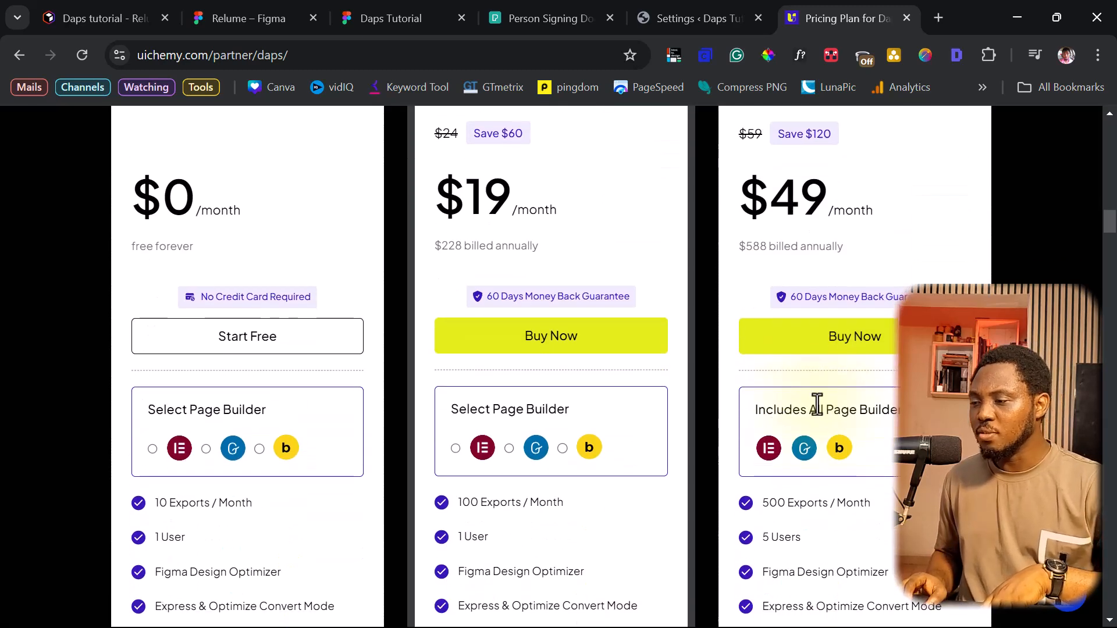
pyautogui.scroll(-2, 816, 403)
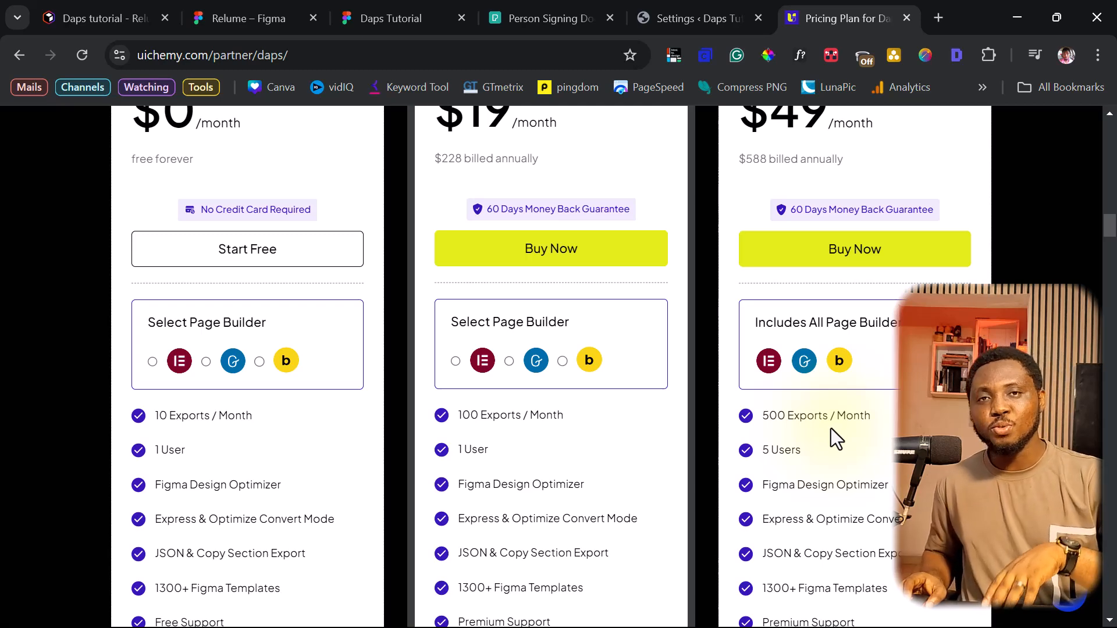
pyautogui.scroll(6, 831, 425)
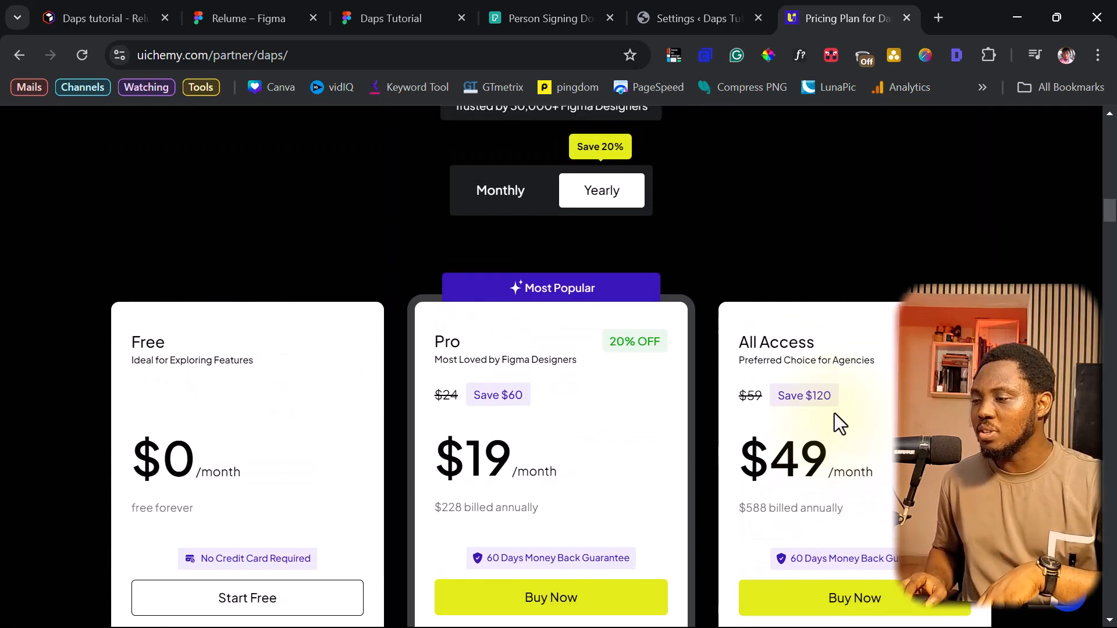
pyautogui.scroll(-2, 835, 413)
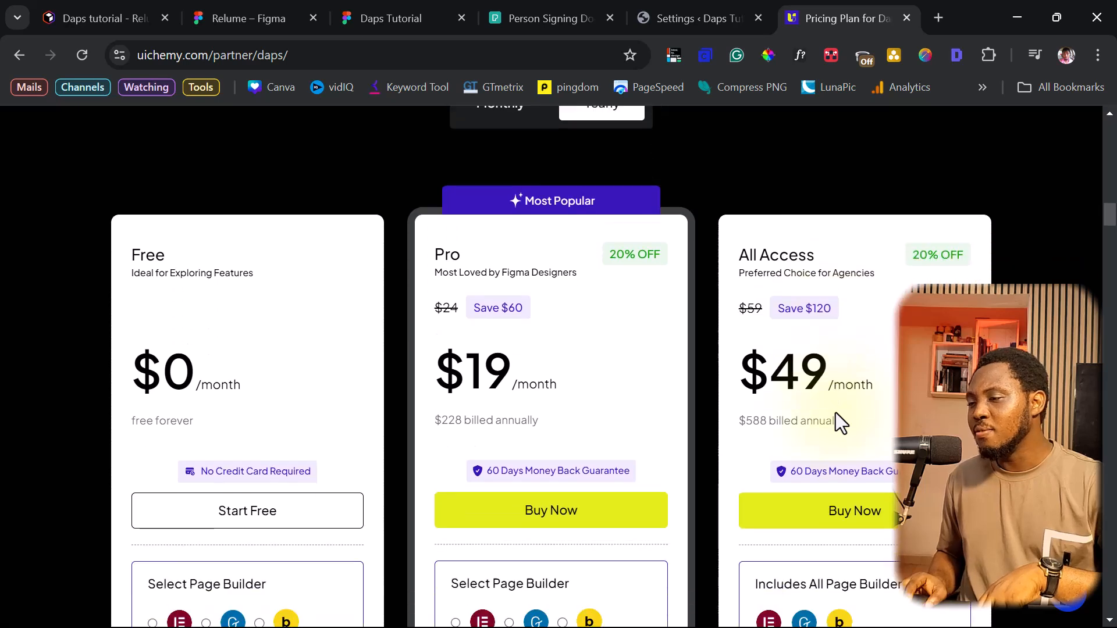
pyautogui.scroll(-3, 836, 413)
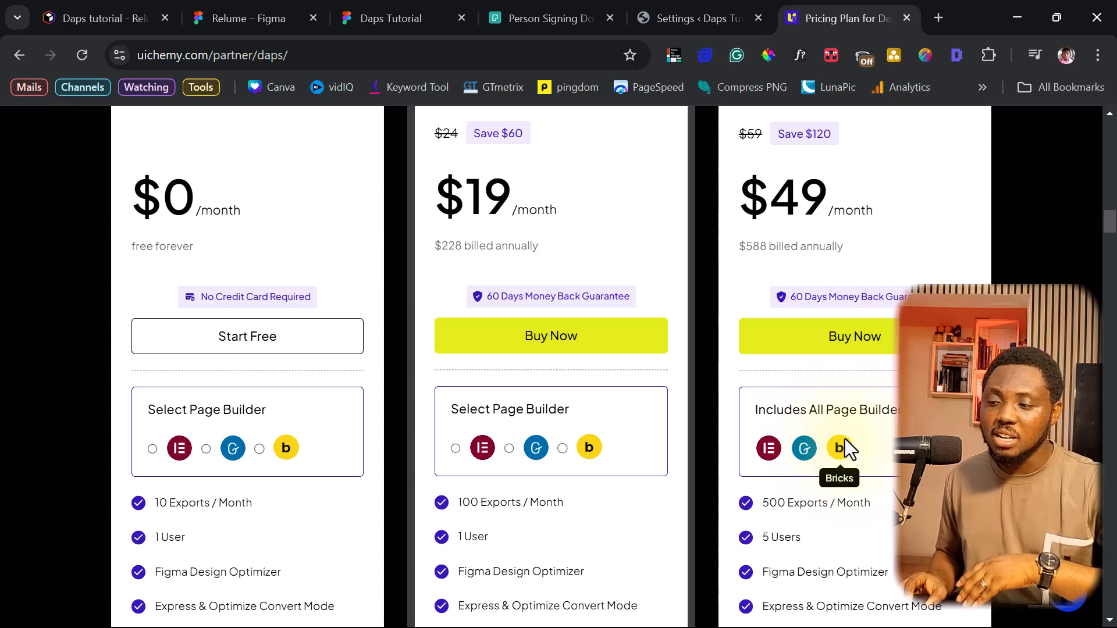
pyautogui.scroll(4, 845, 448)
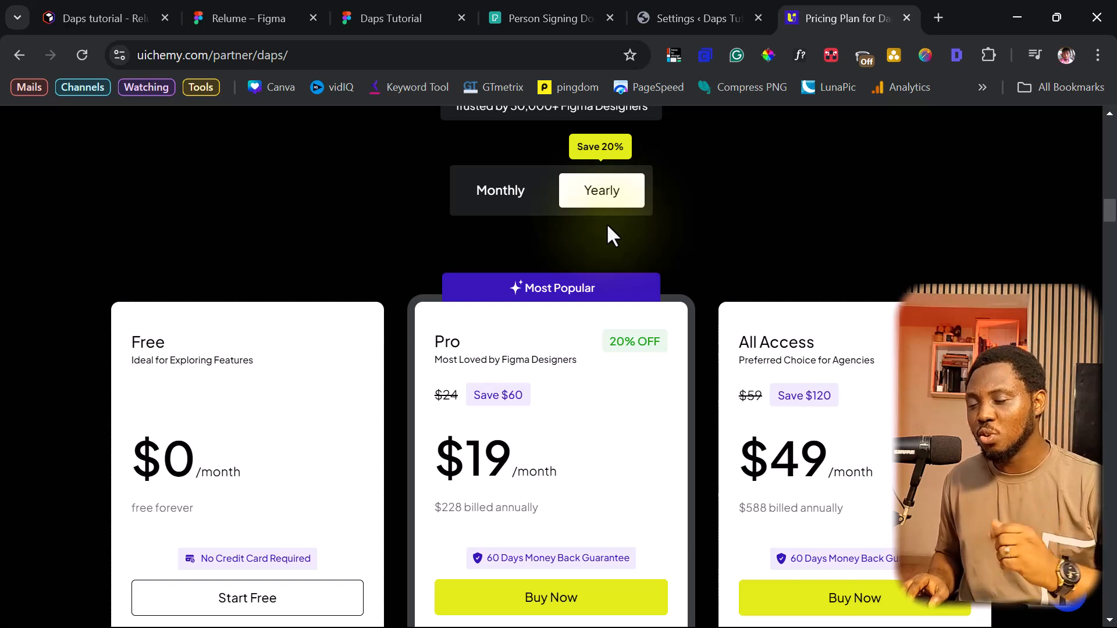
# - Show the UiChemy plans with monthly billing and look through their prices and feature lists
pyautogui.click(500, 197)
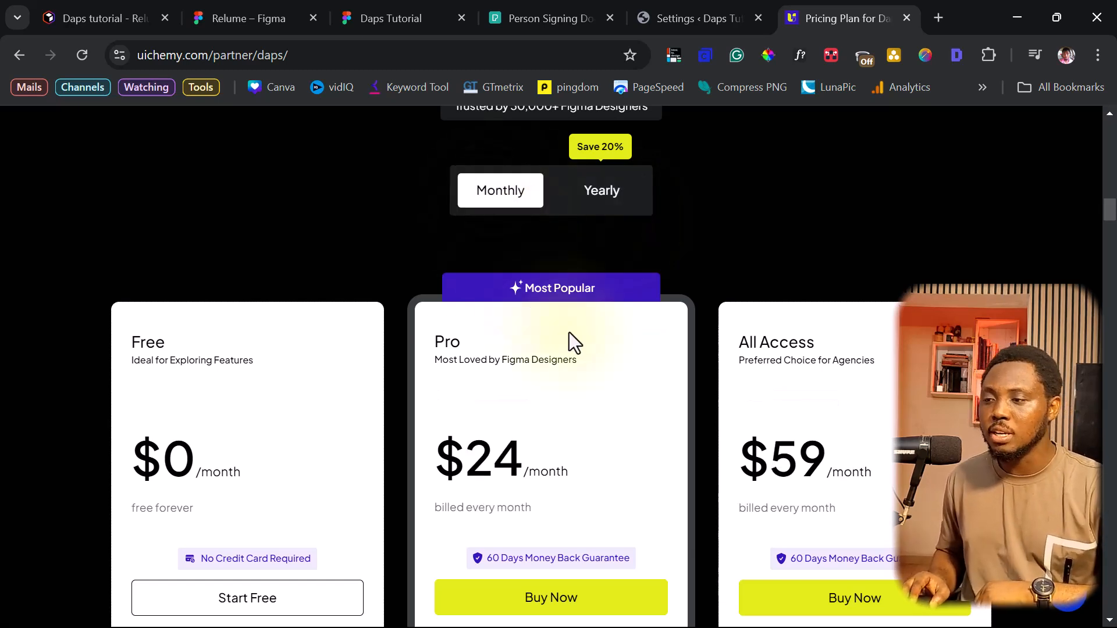
pyautogui.scroll(-1, 571, 331)
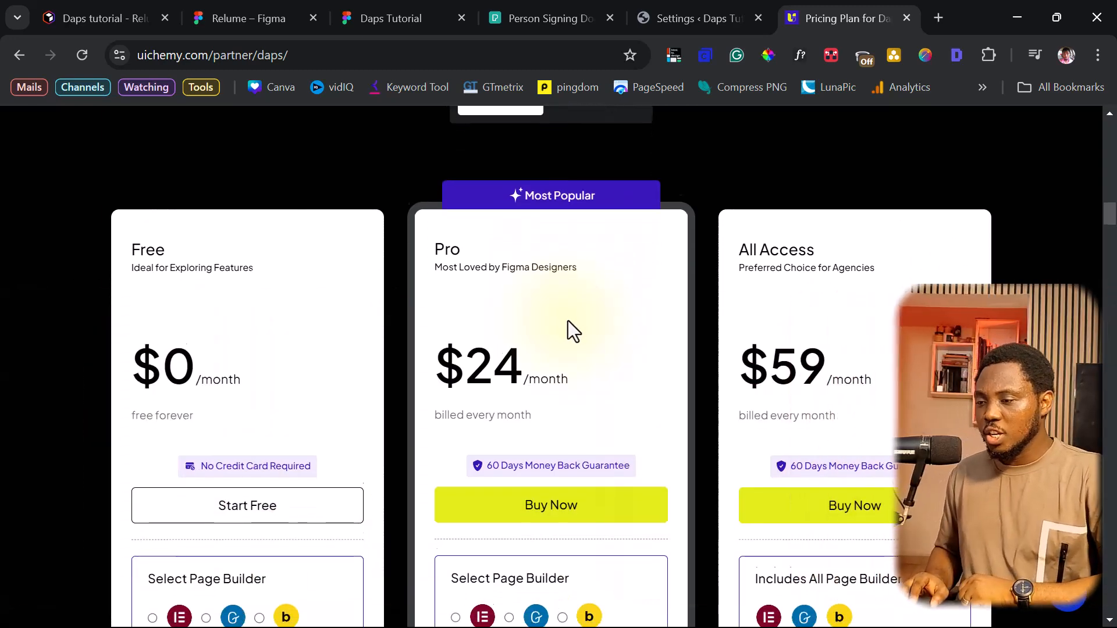
pyautogui.scroll(-2, 568, 322)
pyautogui.scroll(-9, 934, 256)
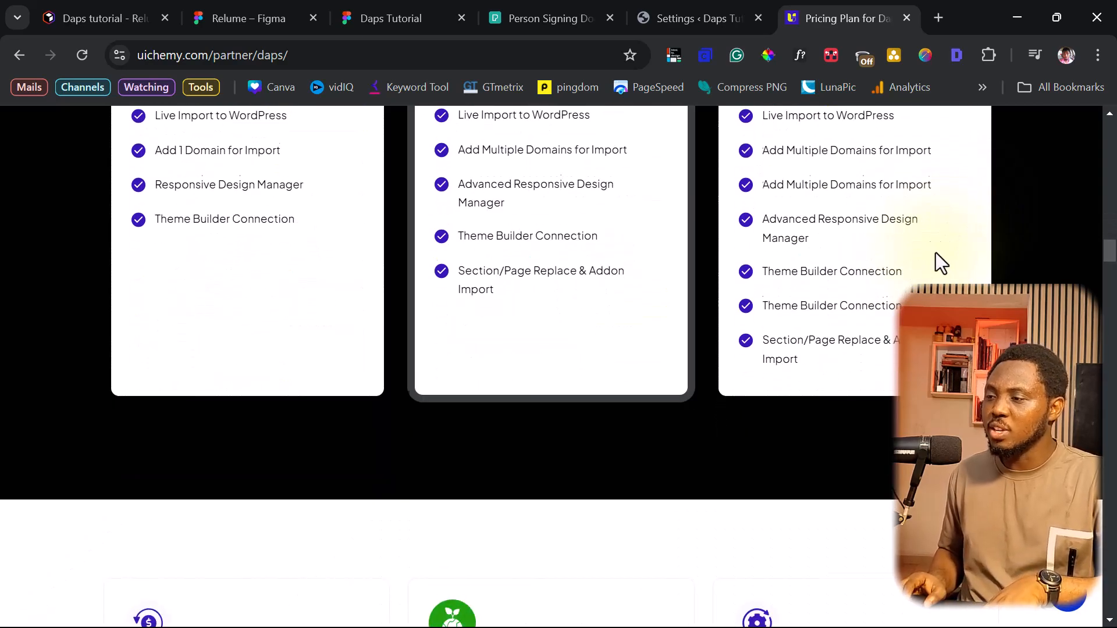
pyautogui.scroll(9, 851, 273)
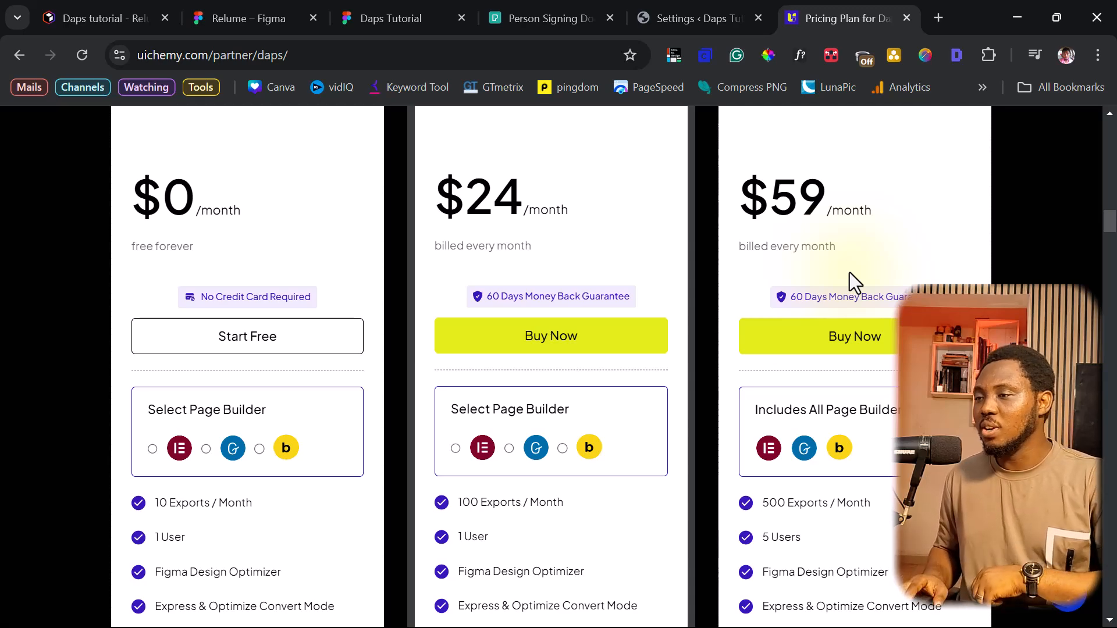
# - Return to the WordPress admin of dapstuts.com and look over the installed themes
pyautogui.click(721, 15)
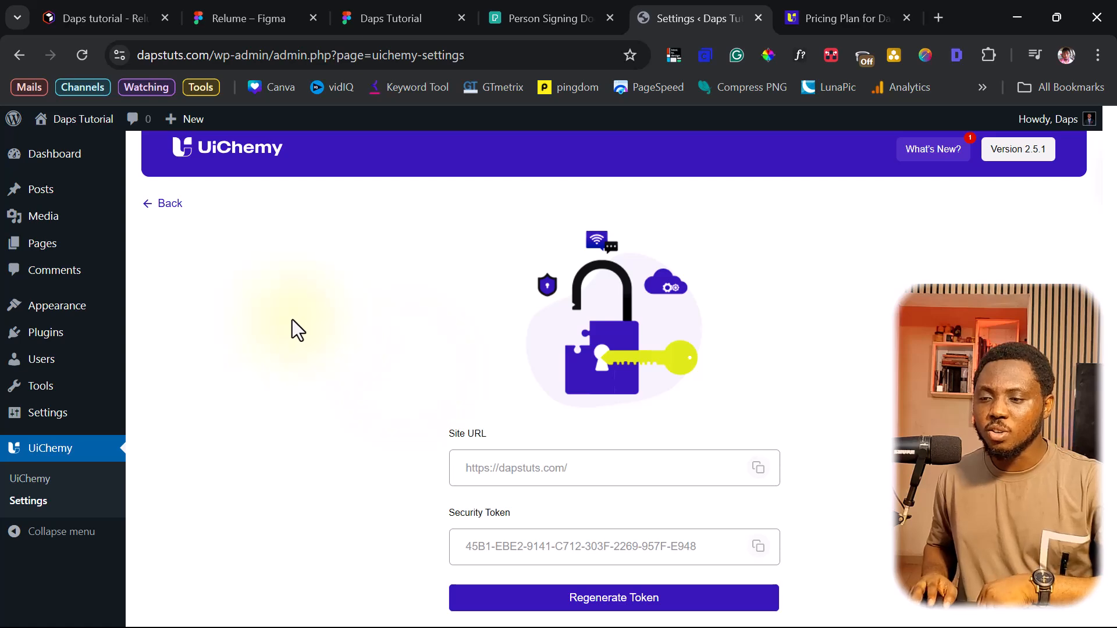
pyautogui.moveTo(57, 317)
pyautogui.click(159, 314)
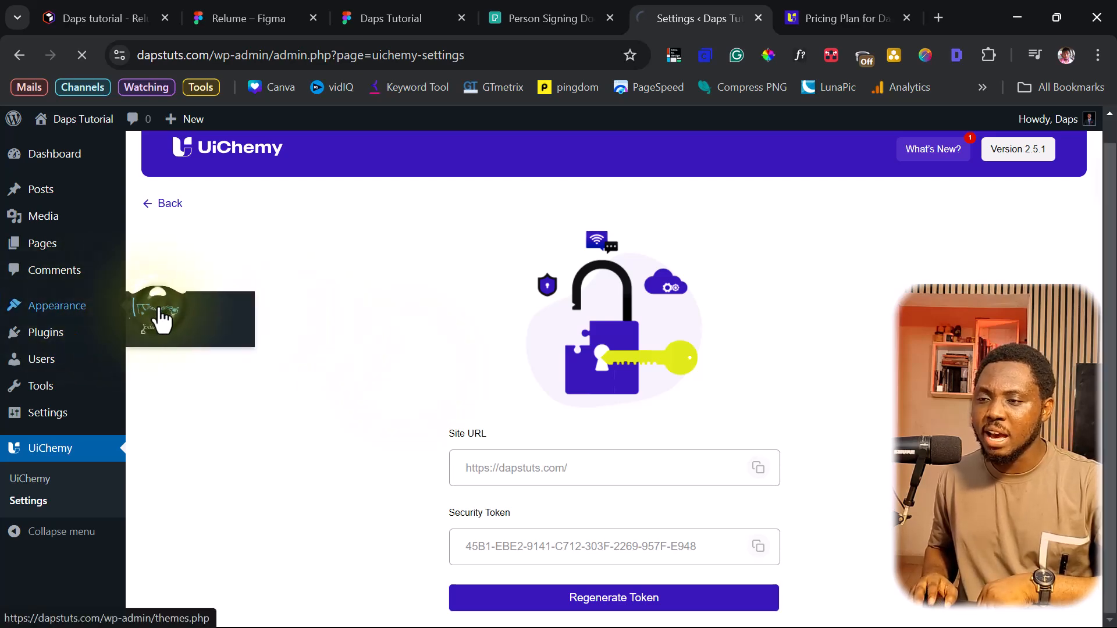
pyautogui.scroll(-2, 319, 325)
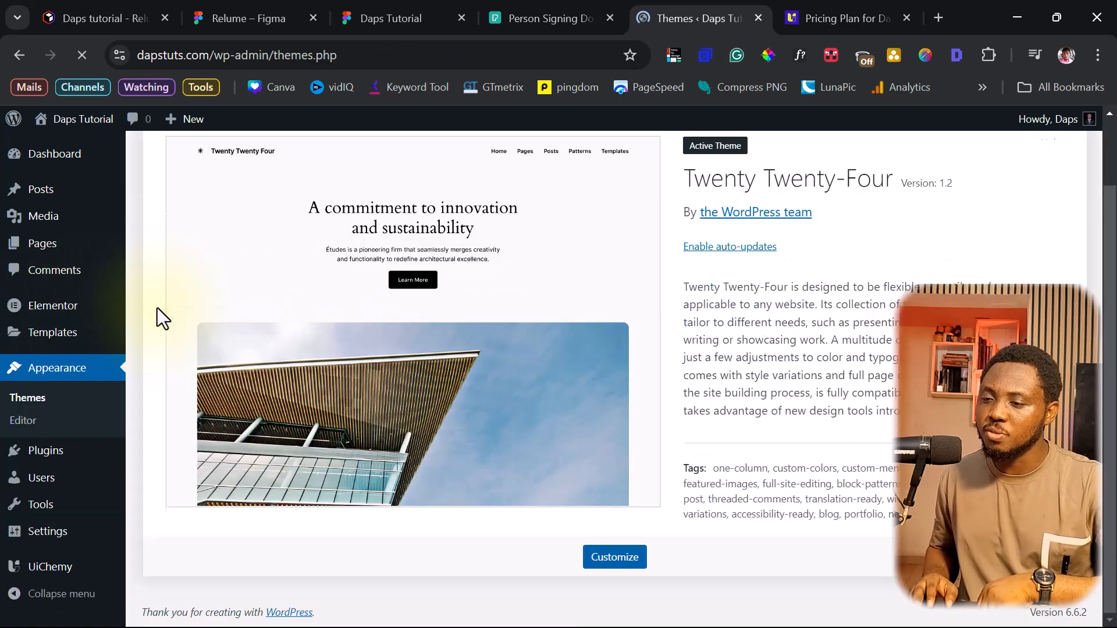
pyautogui.scroll(2, 365, 329)
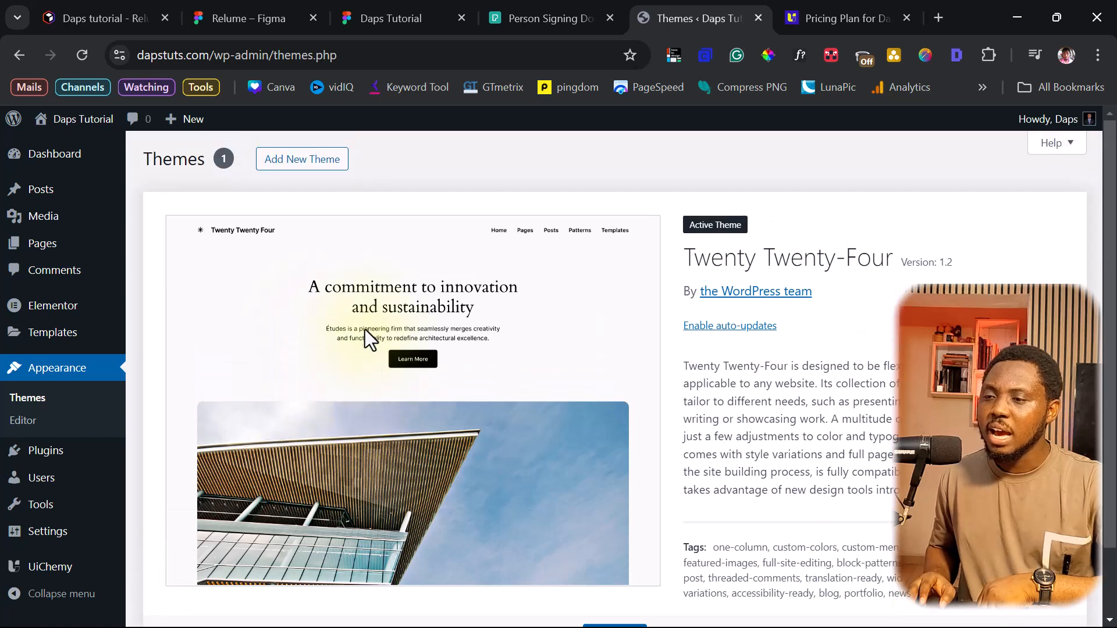
# - Search the WordPress theme directory for "nexter", and install and activate the Nexter theme
pyautogui.click(303, 167)
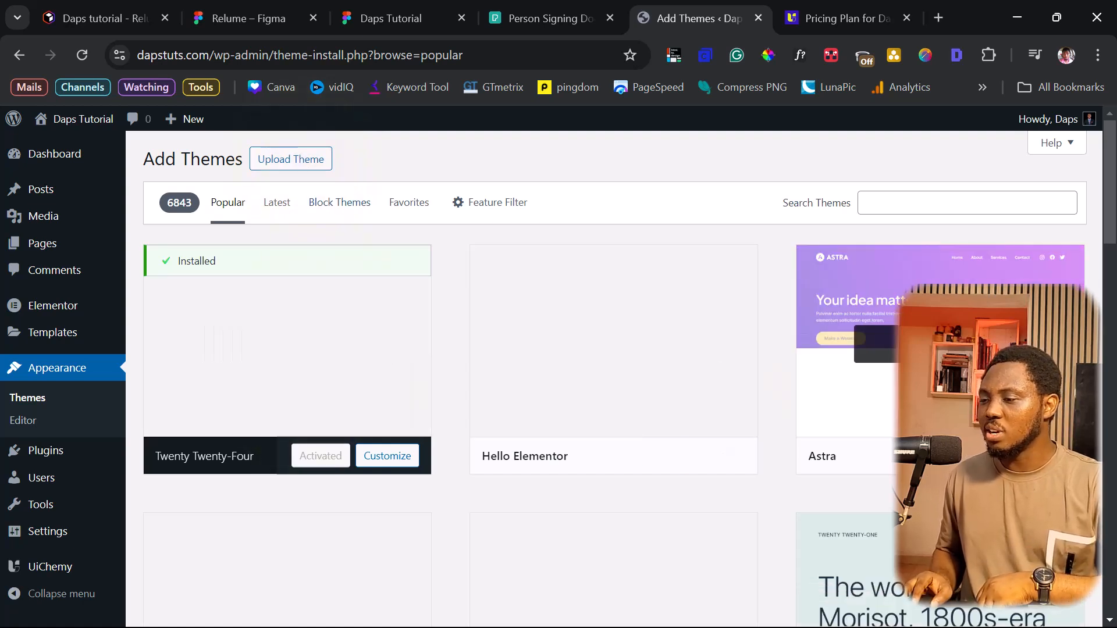
pyautogui.click(876, 201)
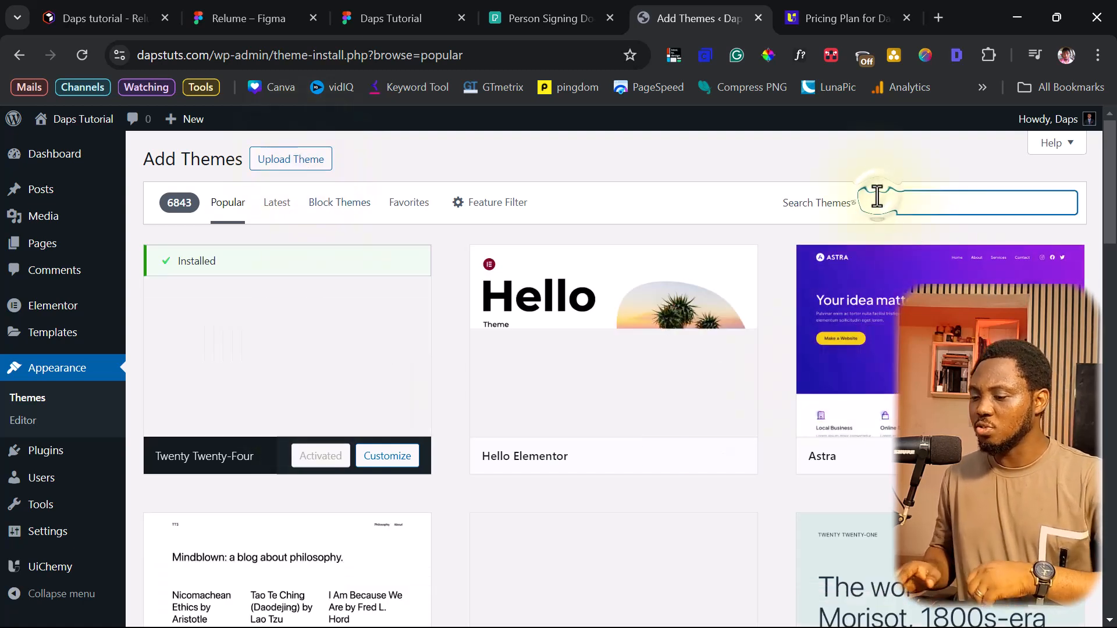
pyautogui.write('ne')
pyautogui.press('BackSpace')
pyautogui.press('BackSpace')
pyautogui.write('ne')
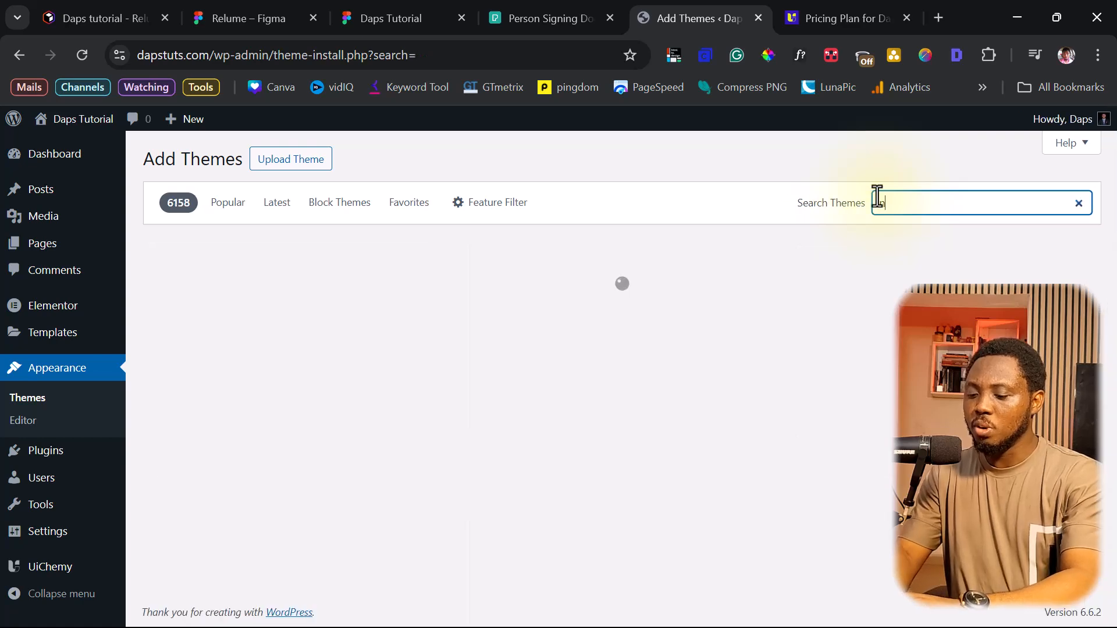
pyautogui.write('xter')
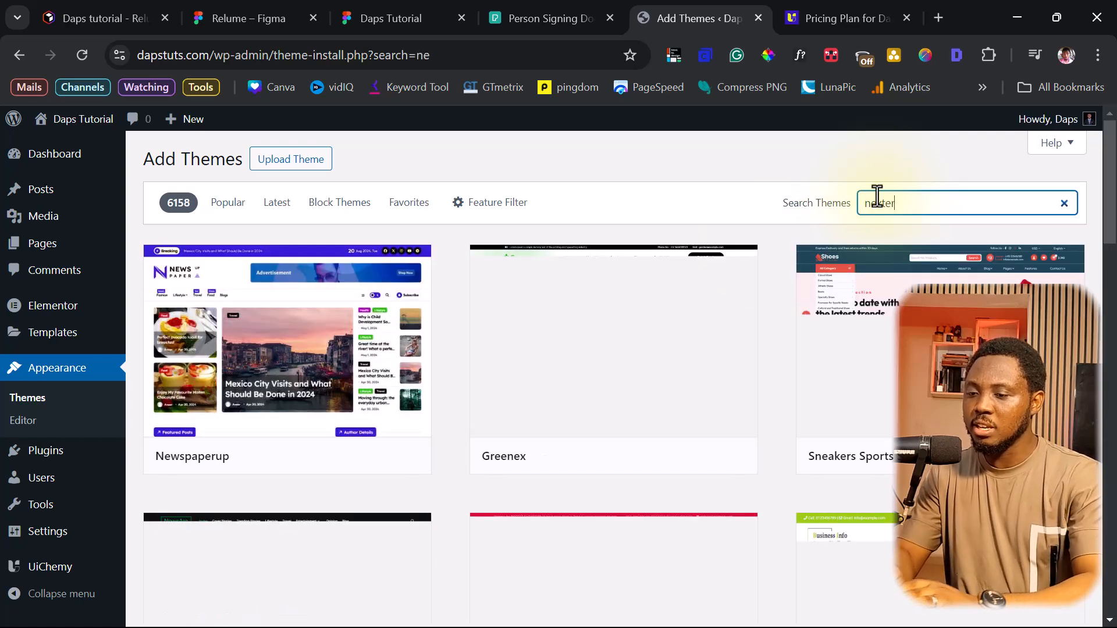
pyautogui.click(323, 461)
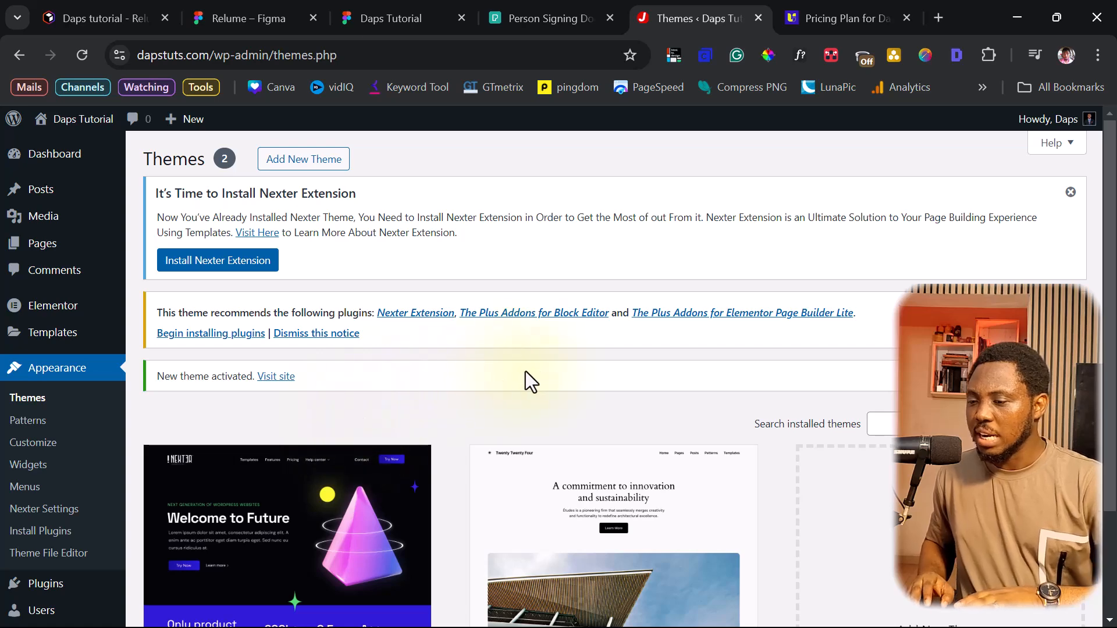
# - Customize the Nexter theme's general container settings, making the header Full Width with 0 px left and right padding
pyautogui.scroll(-2, 473, 411)
pyautogui.click(398, 526)
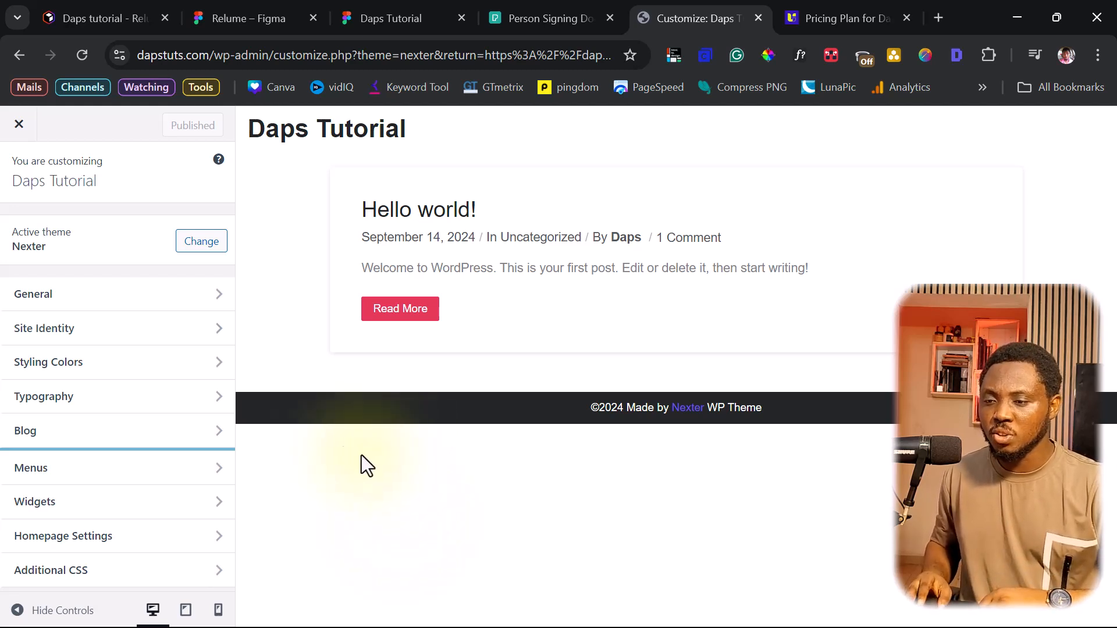
pyautogui.click(80, 294)
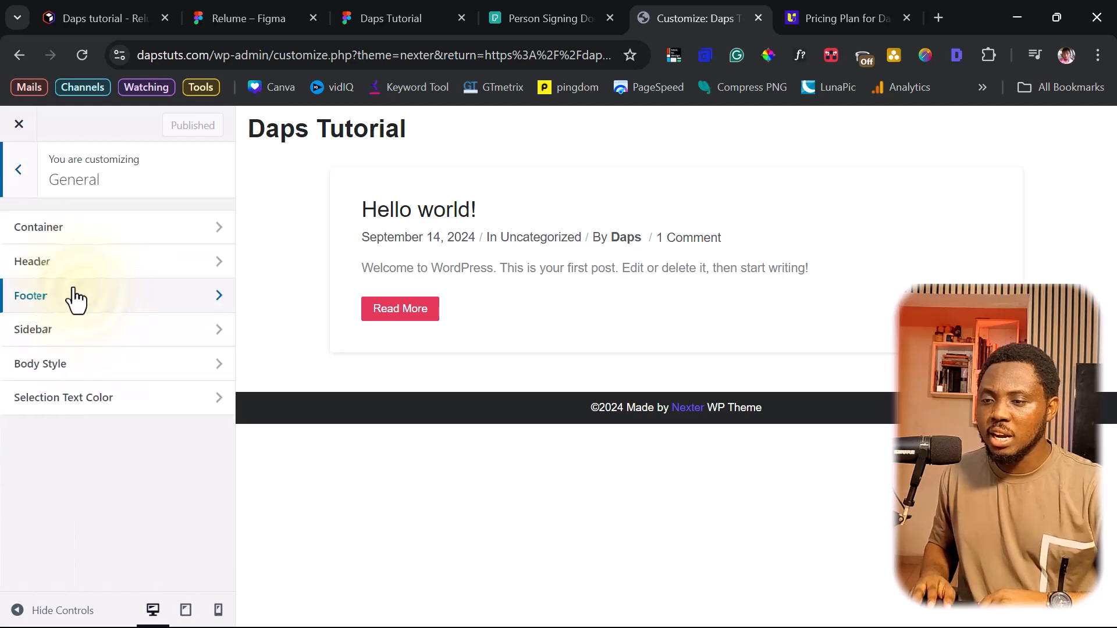
pyautogui.click(69, 230)
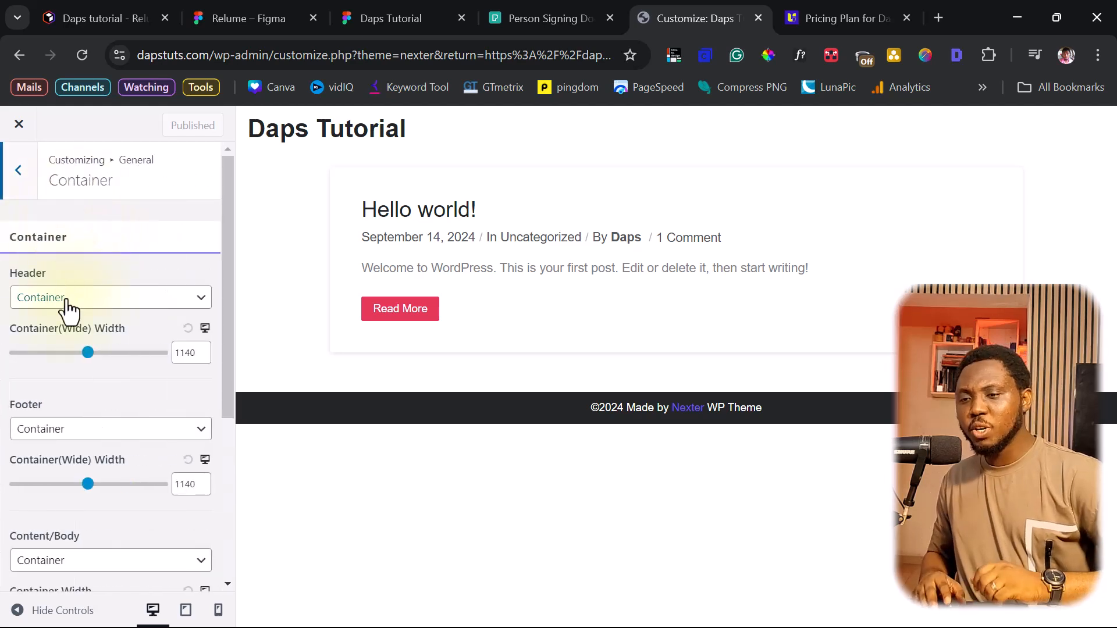
pyautogui.click(69, 300)
pyautogui.click(62, 344)
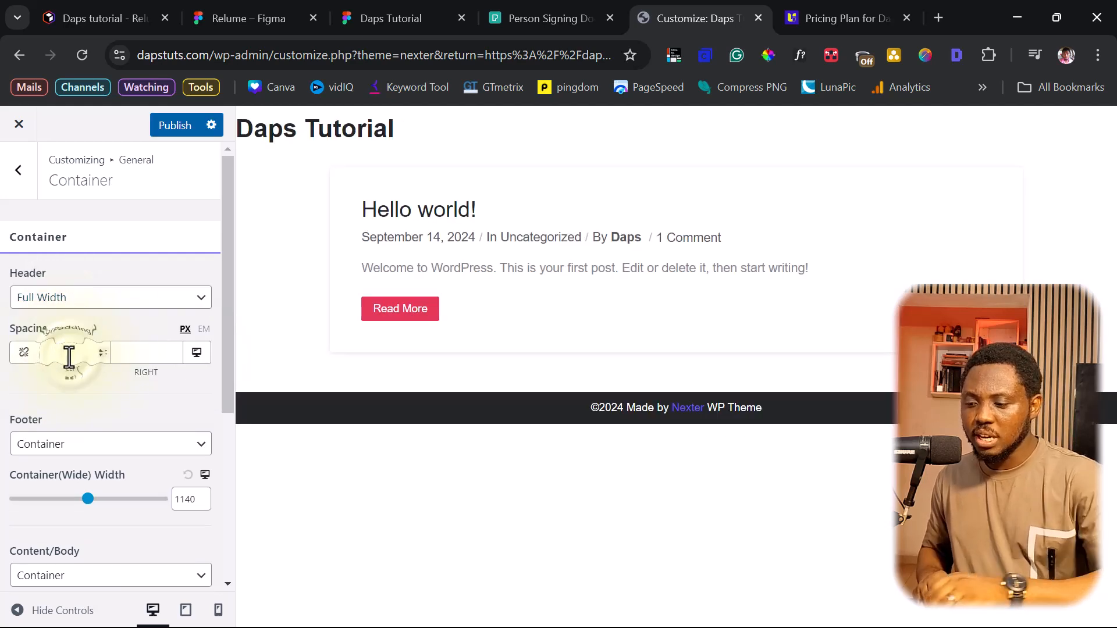
pyautogui.write('0')
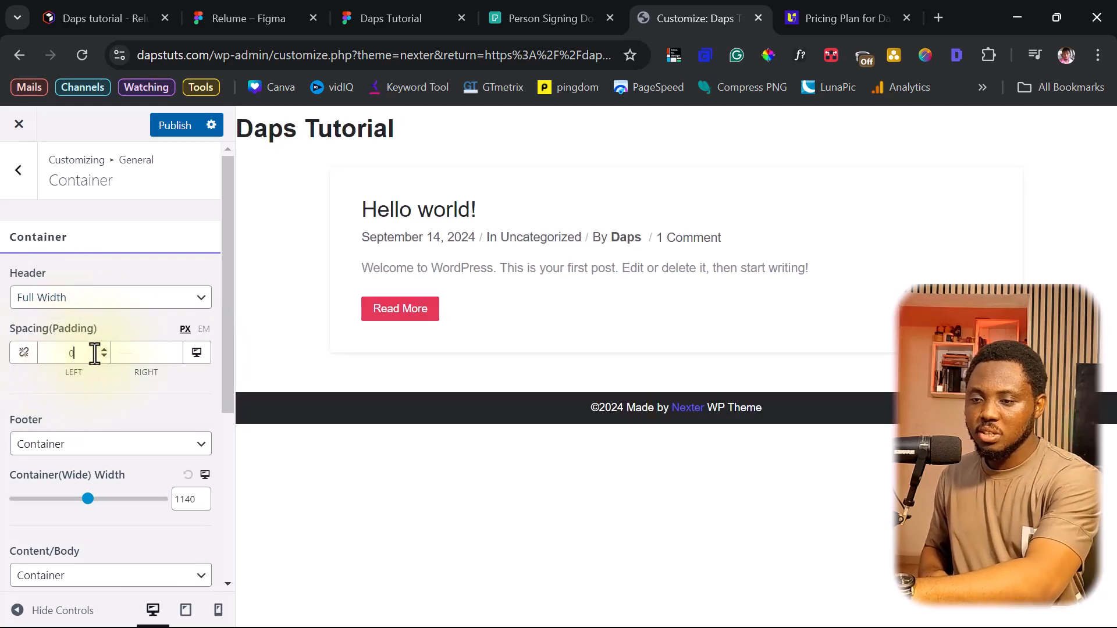
pyautogui.click(134, 353)
pyautogui.write('0')
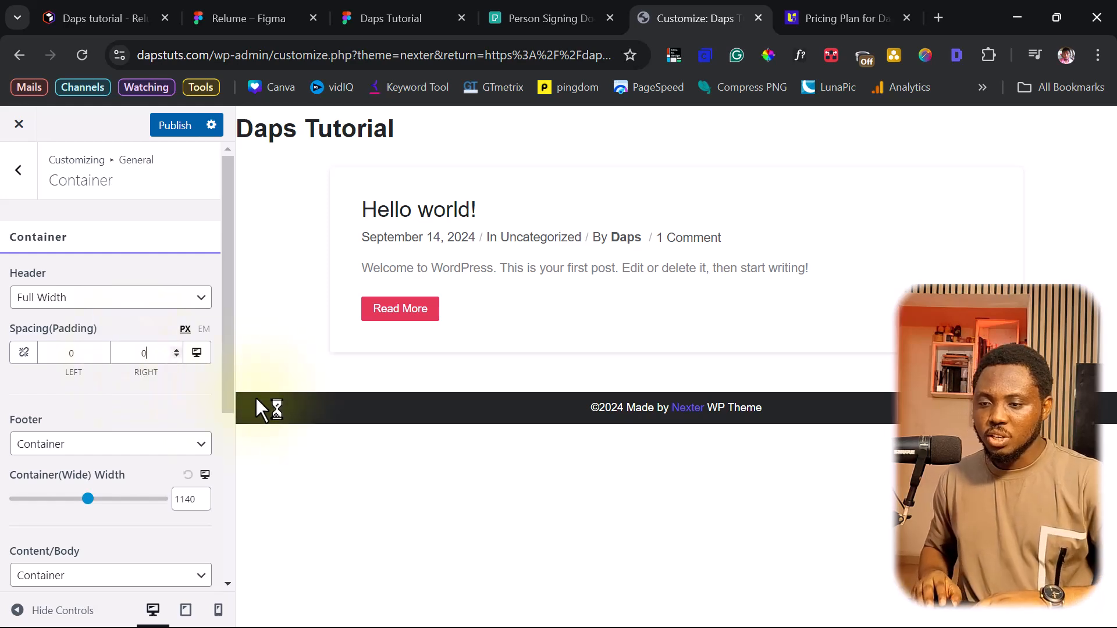
pyautogui.scroll(-3, 92, 404)
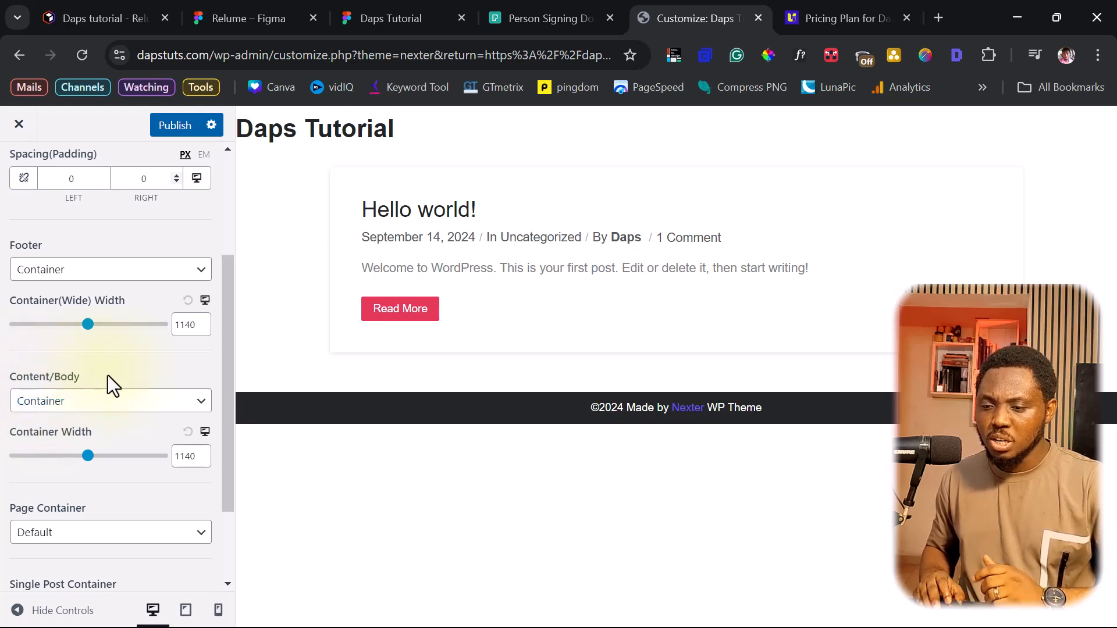
pyautogui.scroll(3, 107, 375)
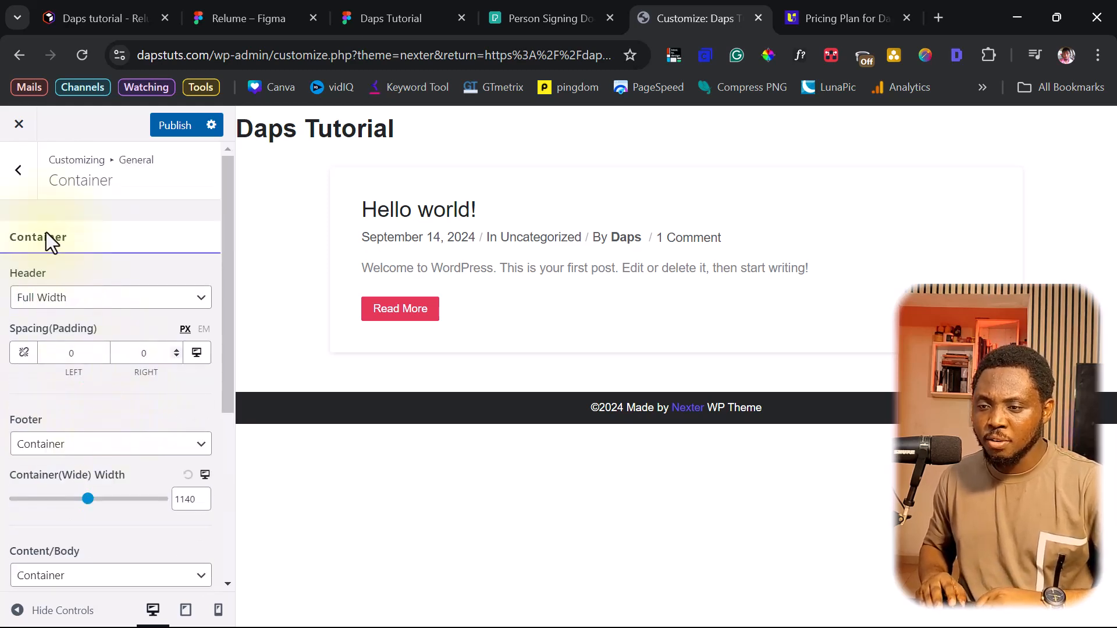
pyautogui.click(13, 174)
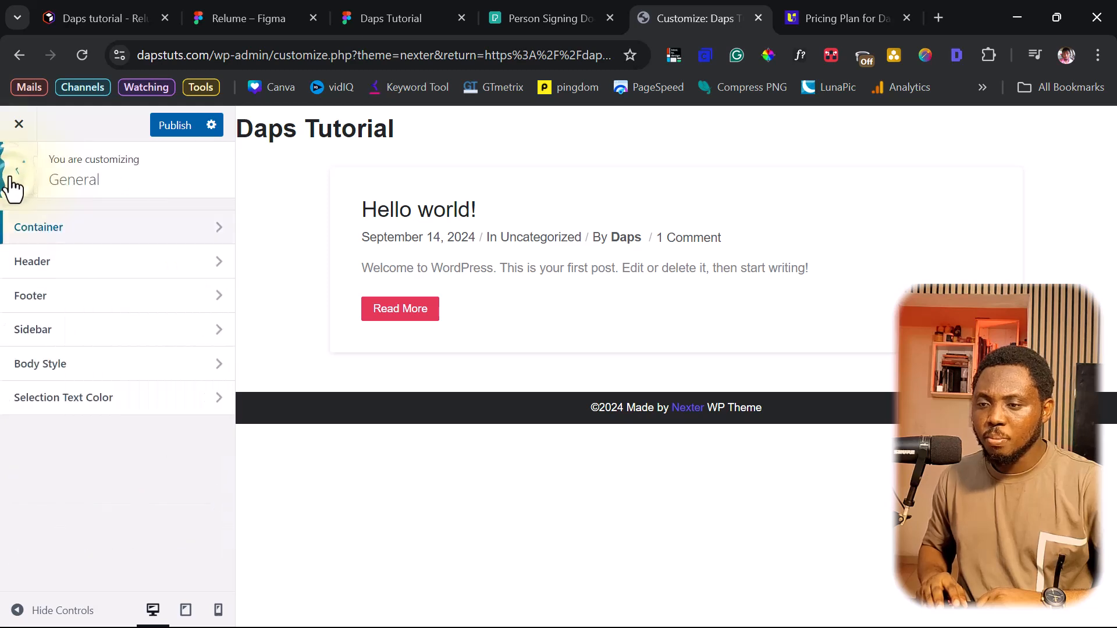
# - Disable the theme's header and footer in the general customization settings, publish the changes and leave the customizer
pyautogui.click(90, 266)
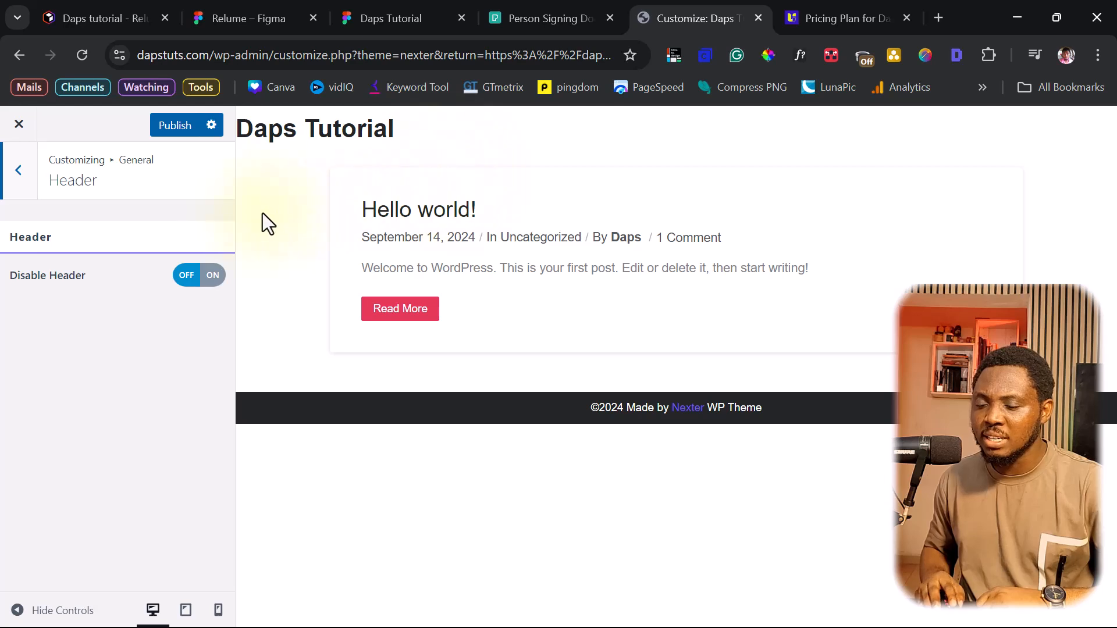
pyautogui.click(211, 275)
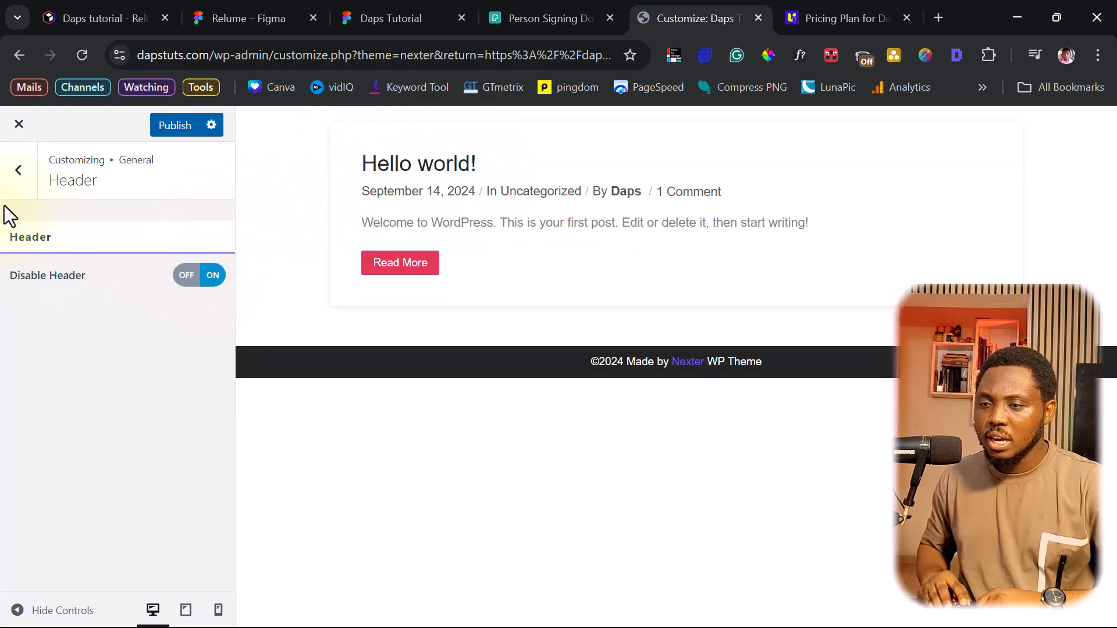
pyautogui.click(18, 169)
pyautogui.click(35, 297)
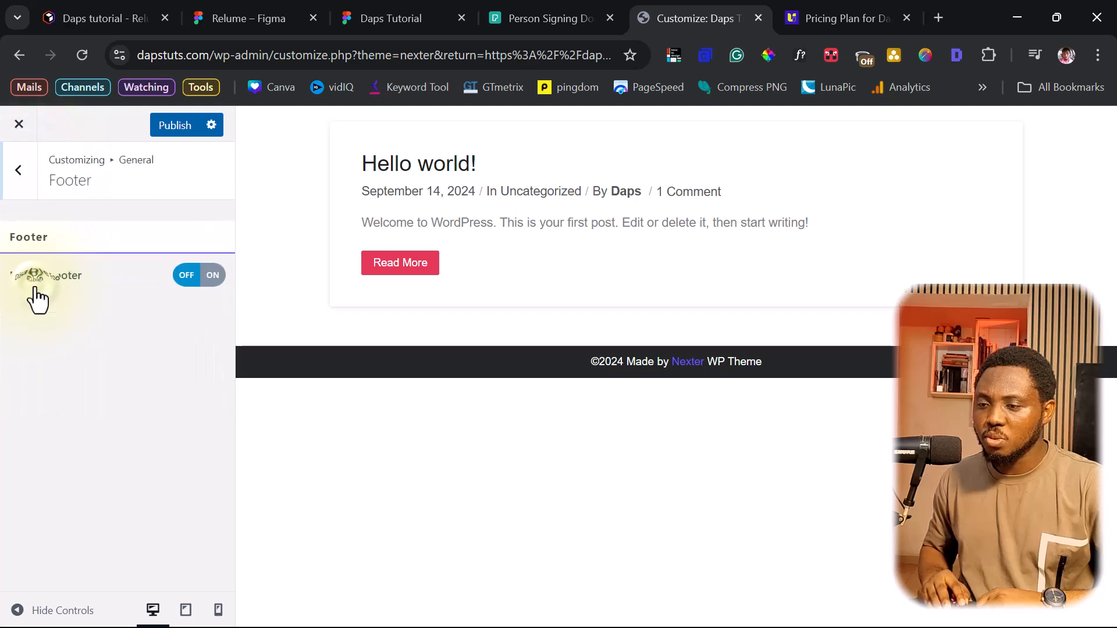
pyautogui.click(211, 274)
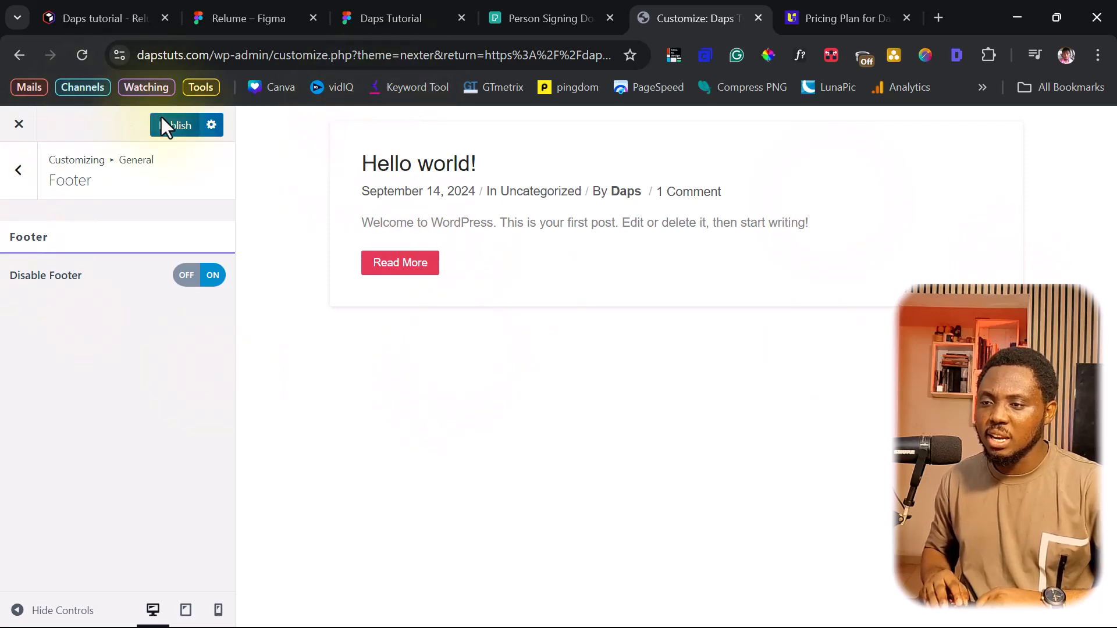
pyautogui.click(184, 129)
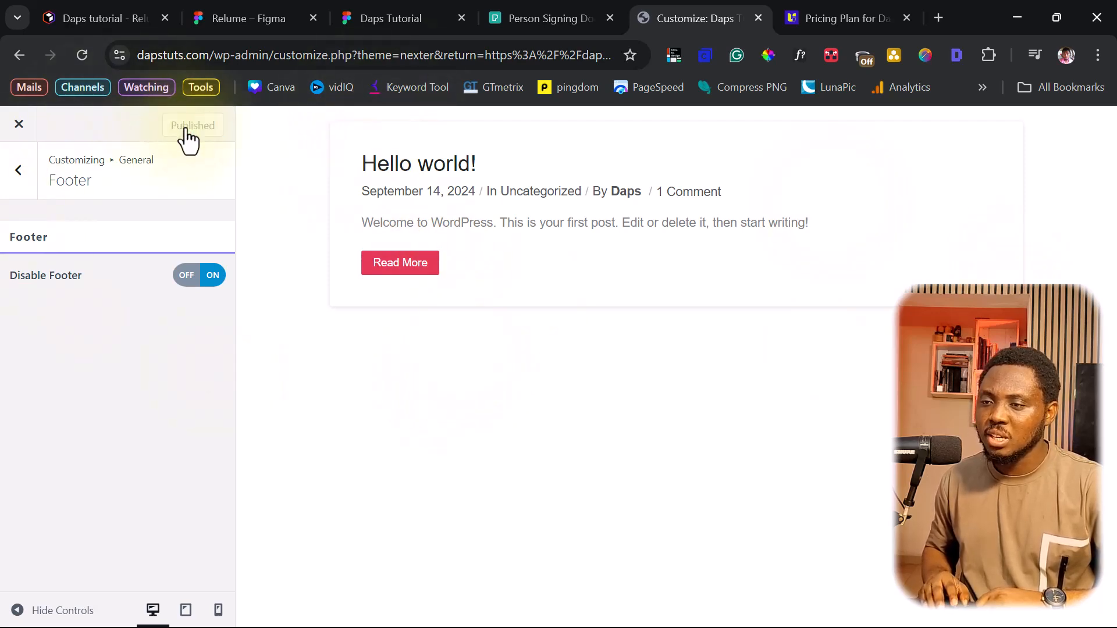
pyautogui.click(13, 125)
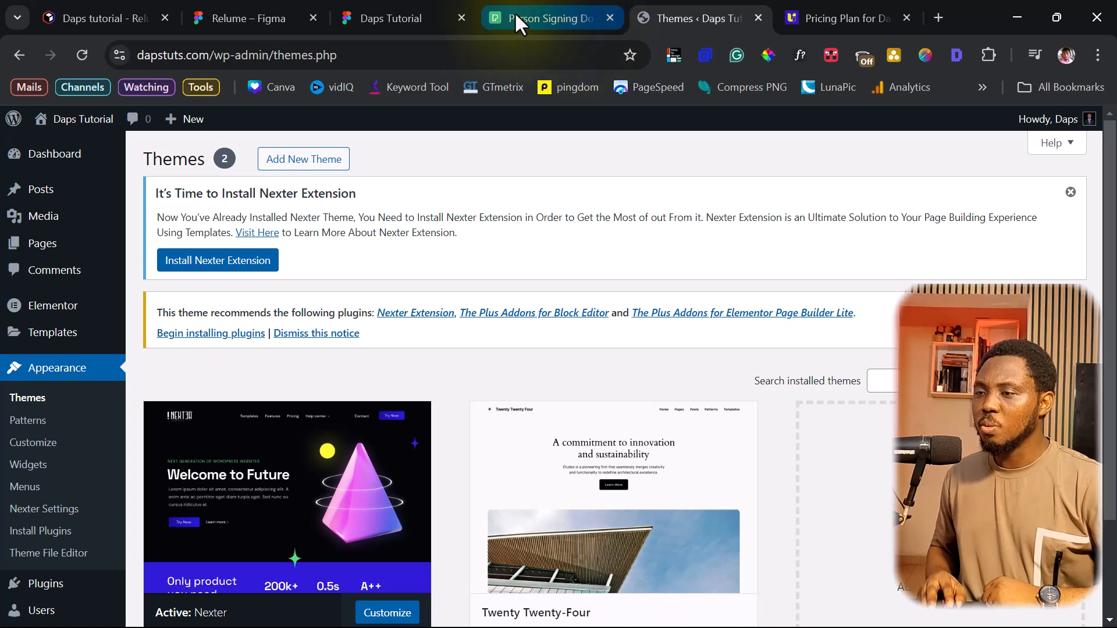
# - Switch to the Daps Tutorial design in Figma and move the navbar out of the Home Web frame onto the empty canvas above it
pyautogui.click(400, 12)
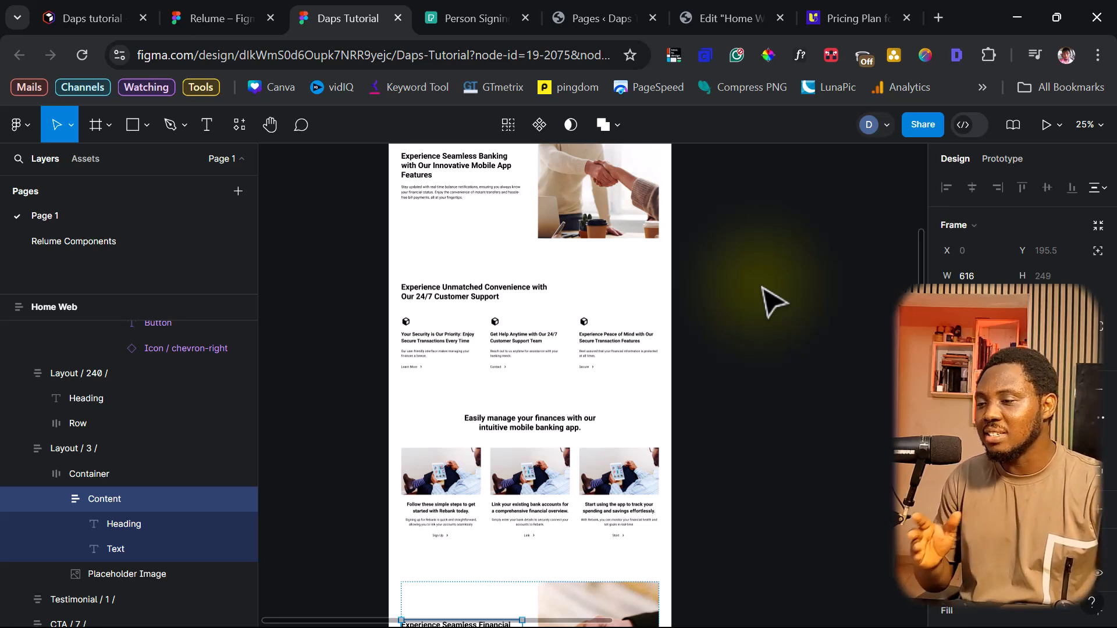
pyautogui.scroll(8, 598, 355)
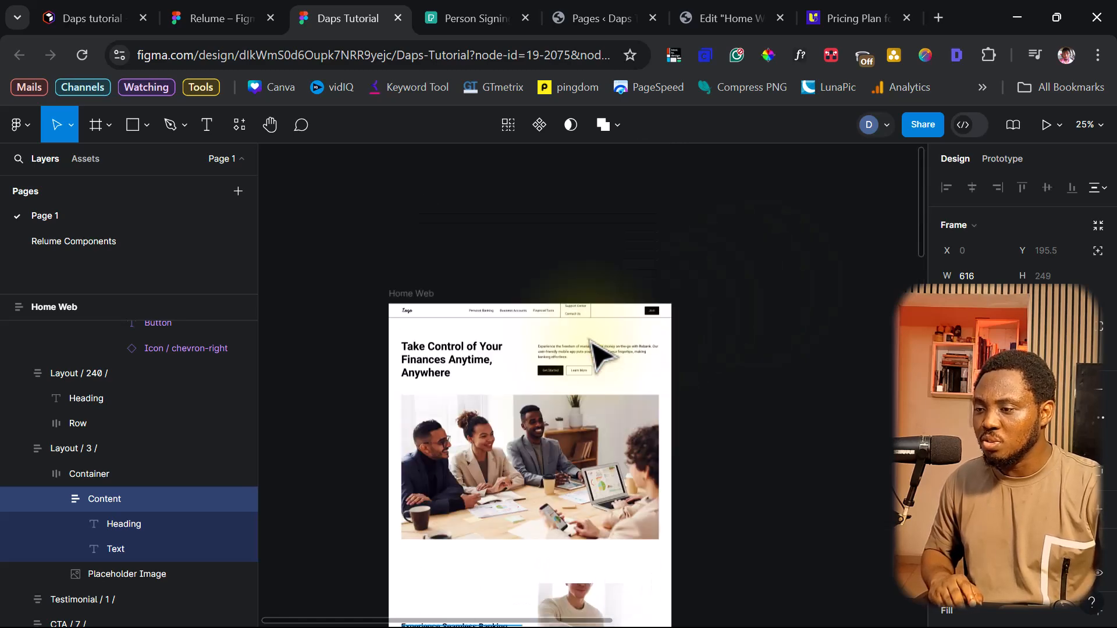
pyautogui.click(562, 317)
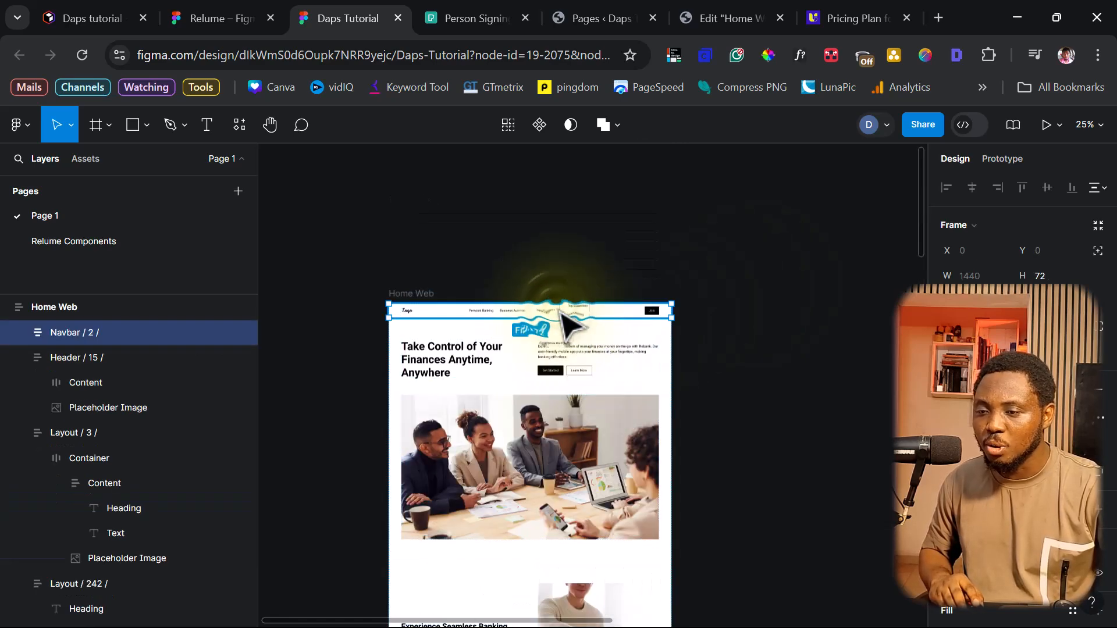
pyautogui.click(20, 330)
pyautogui.press('Delete')
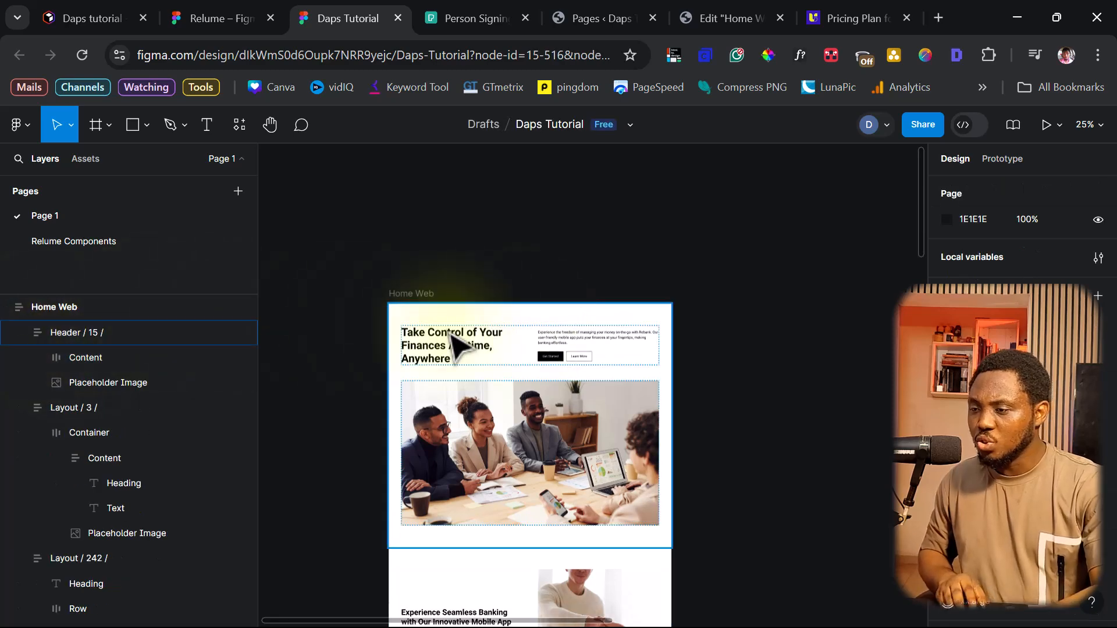
pyautogui.scroll(-15, 737, 337)
pyautogui.scroll(15, 737, 338)
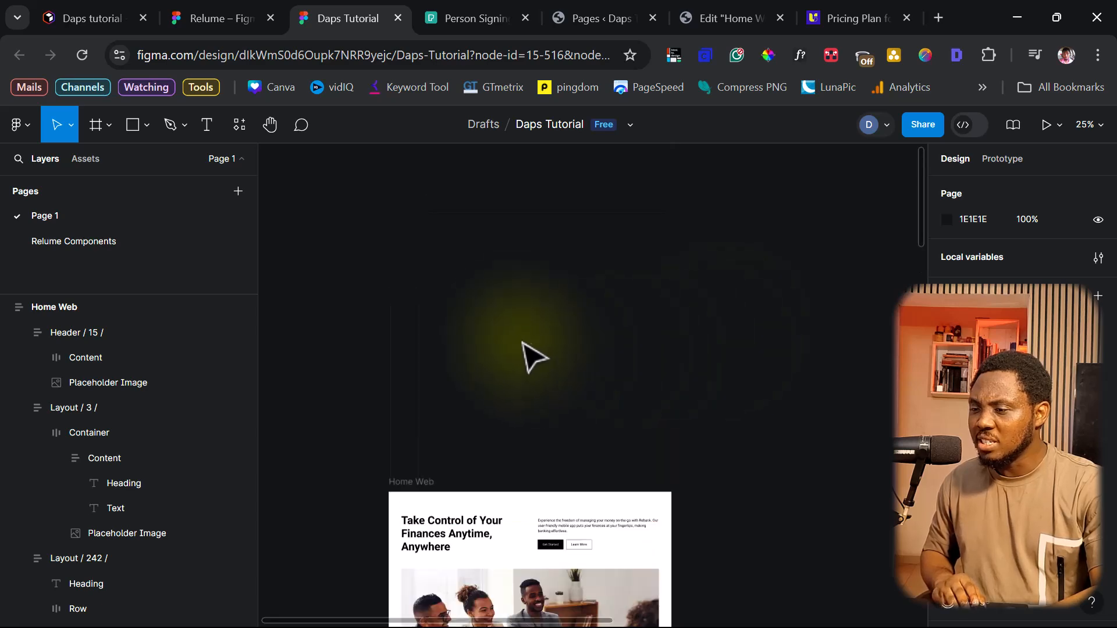
pyautogui.rightClick(512, 312)
pyautogui.click(541, 327)
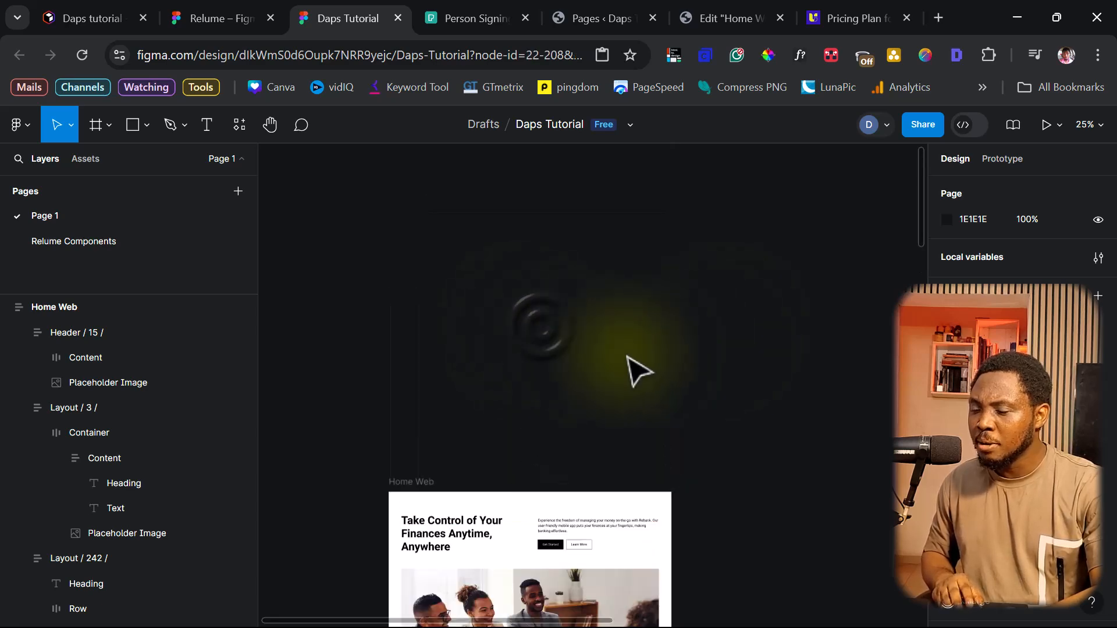
# - Move the footer out of the end of the Home Web frame onto the empty canvas above it, just below the separate navbar
pyautogui.scroll(-6, 833, 418)
pyautogui.scroll(-10, 833, 417)
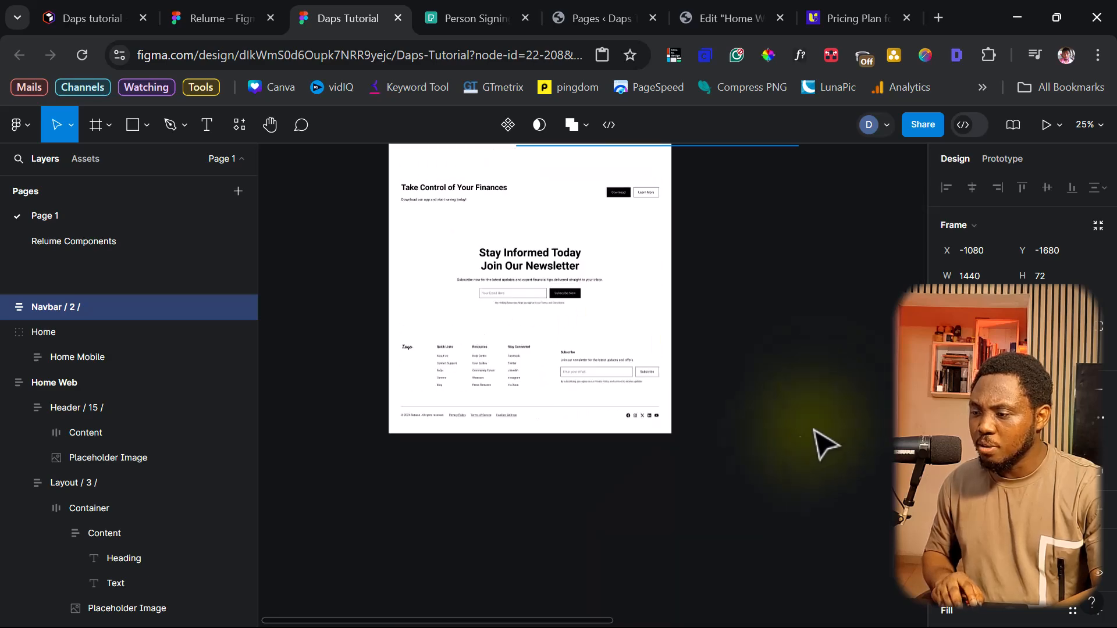
pyautogui.click(725, 428)
pyautogui.click(651, 412)
pyautogui.press('Delete')
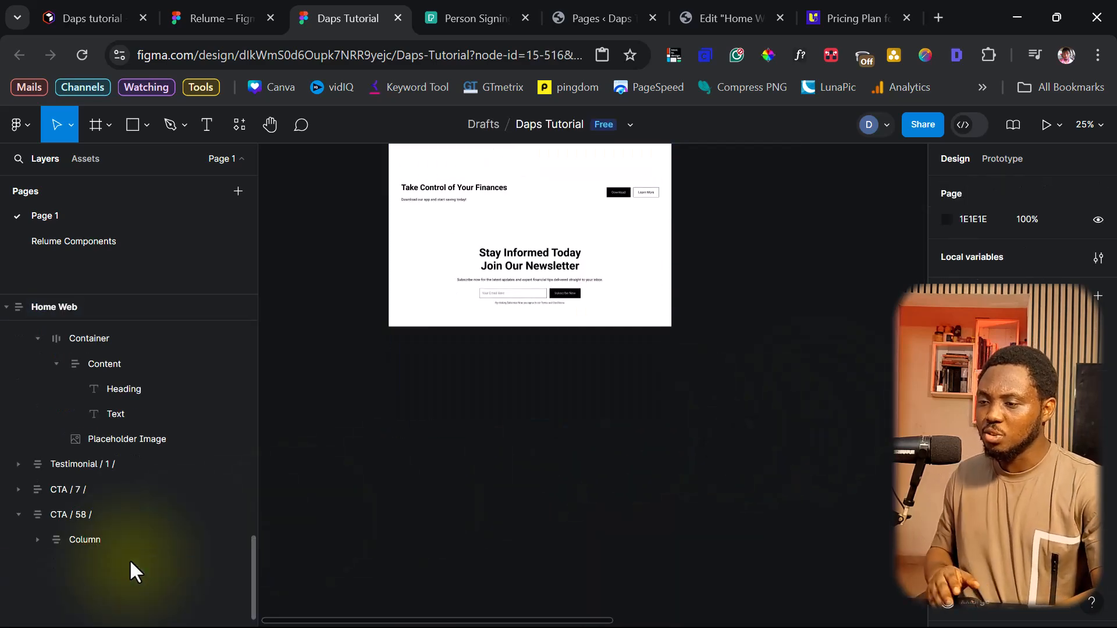
pyautogui.scroll(8, 623, 559)
pyautogui.scroll(8, 622, 515)
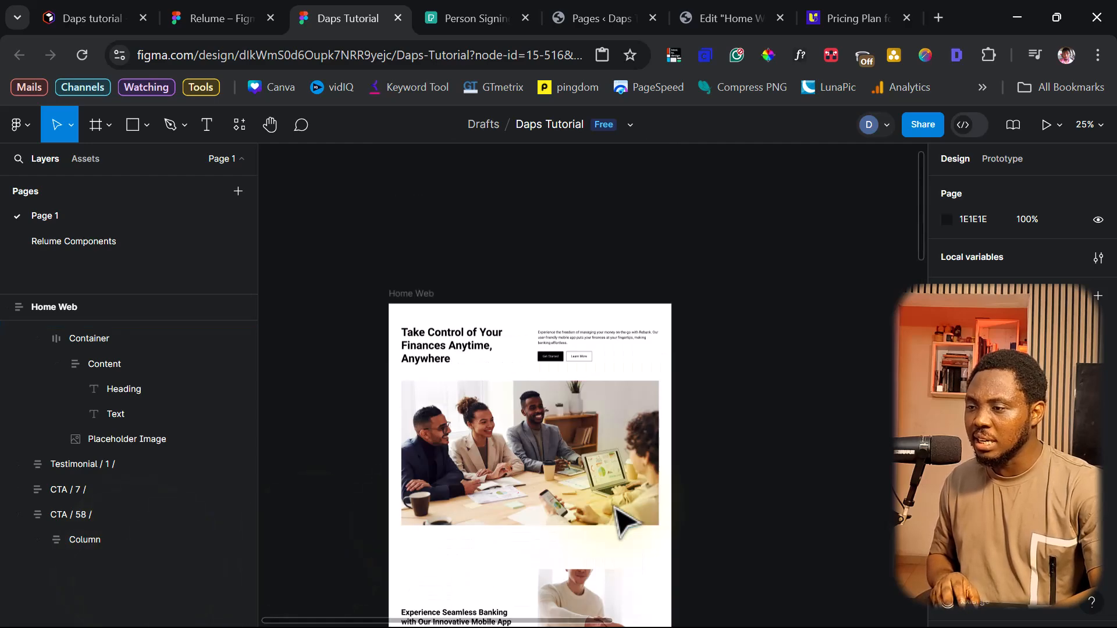
pyautogui.scroll(-3, 623, 519)
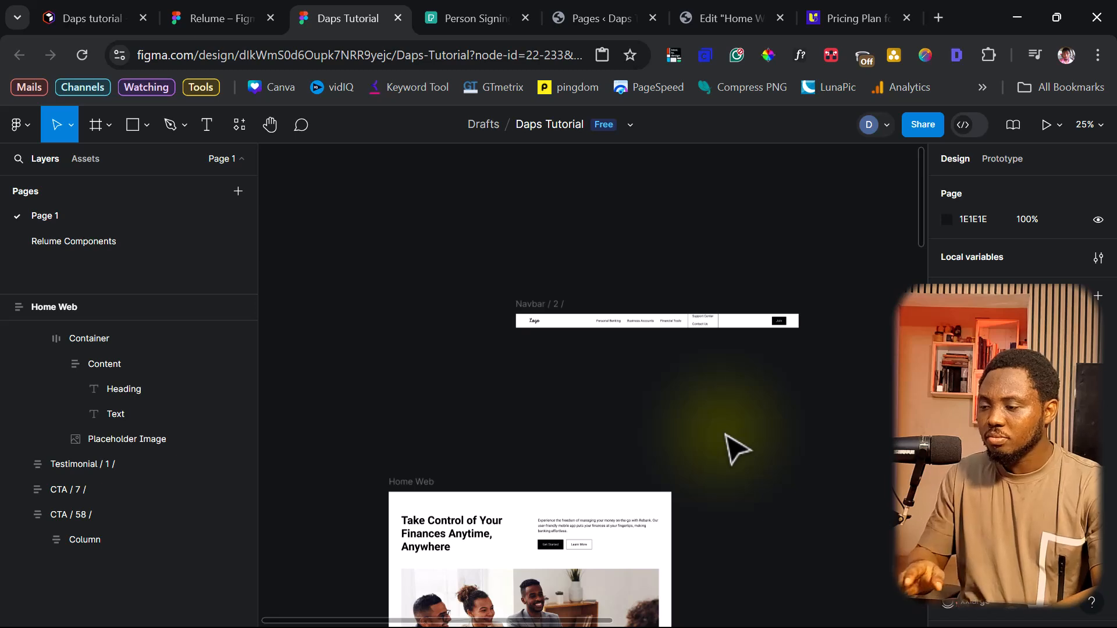
pyautogui.hotkey('ctrl', 'v')
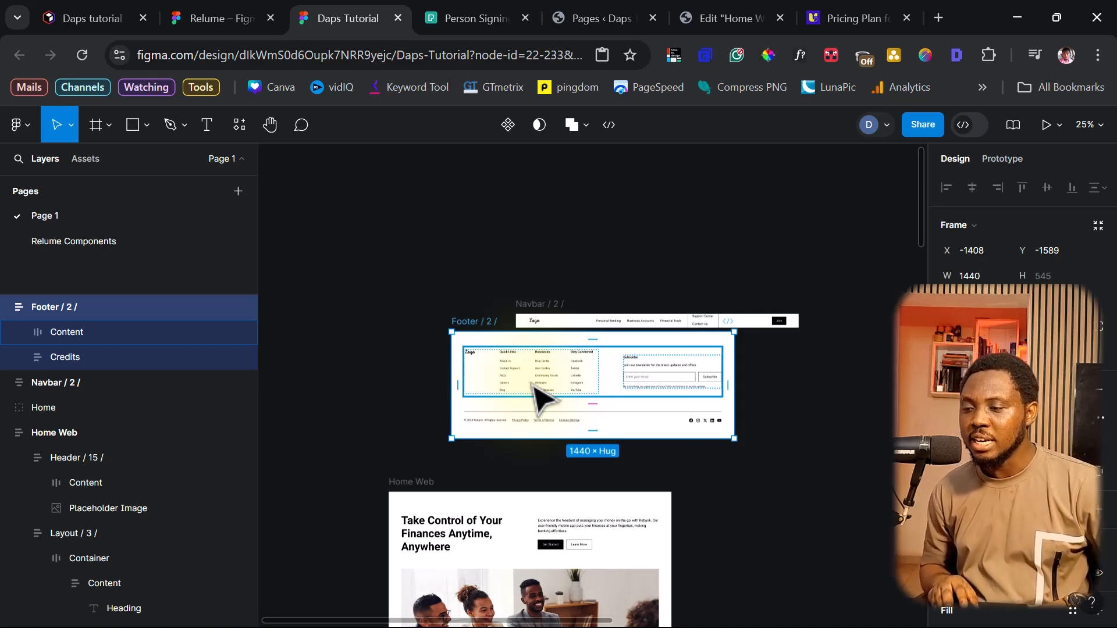
# - Look over the remaining Home Web frame and inspect the hero section's headline, paragraph and image layers, including the image's fill settings
pyautogui.scroll(-5, 719, 449)
pyautogui.scroll(-7, 718, 449)
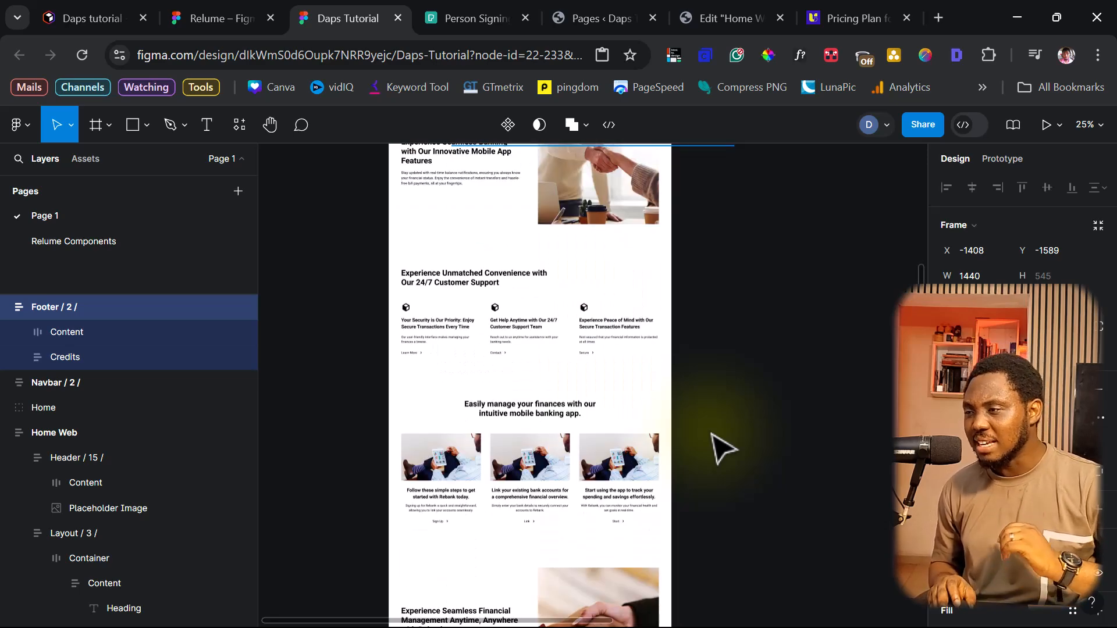
pyautogui.scroll(7, 719, 449)
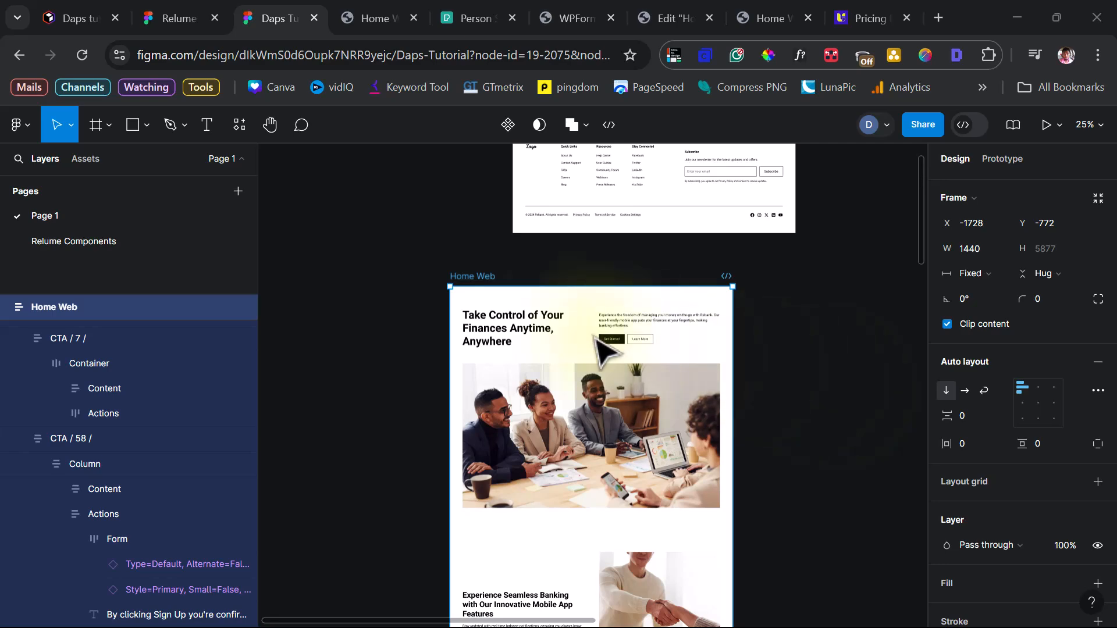
pyautogui.keyDown('ctrl'); pyautogui.click(541, 335); pyautogui.keyUp('ctrl')
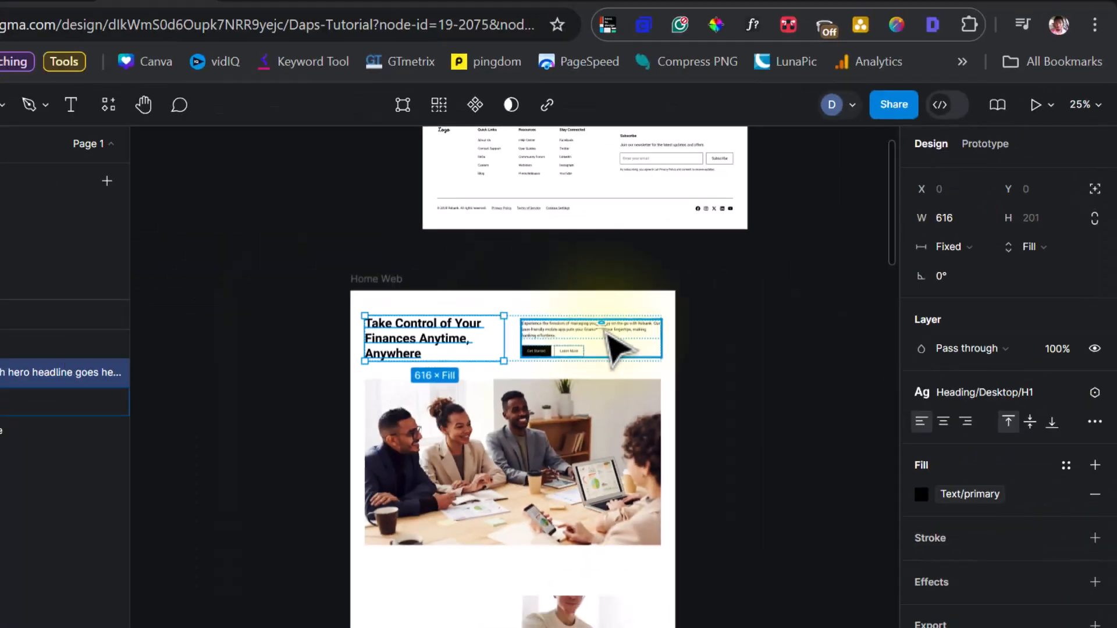
pyautogui.doubleClick(669, 322)
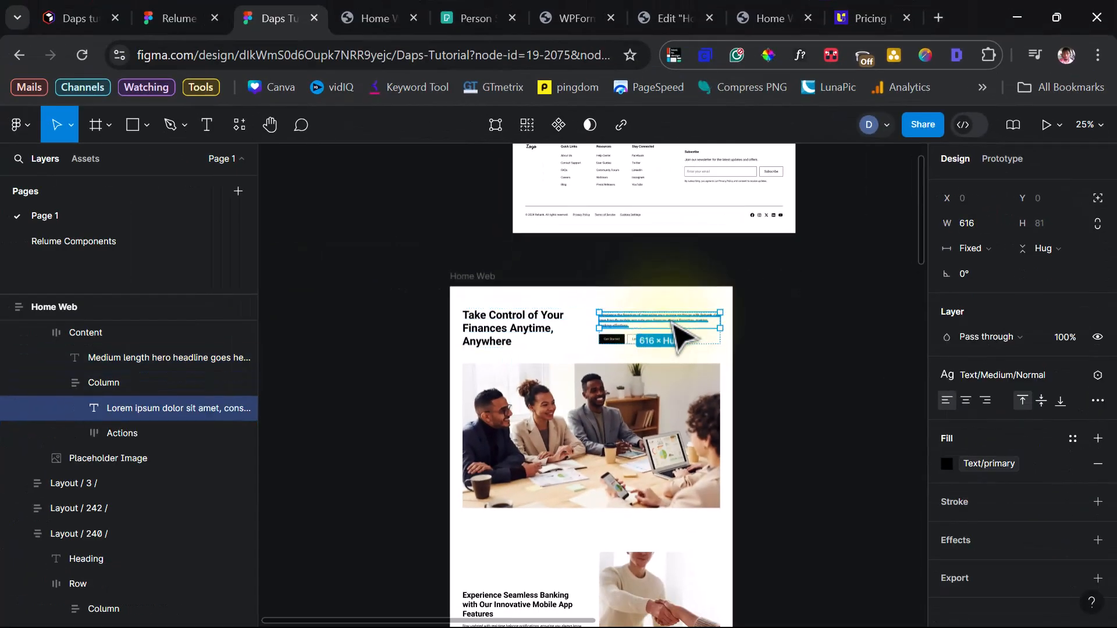
pyautogui.click(582, 408)
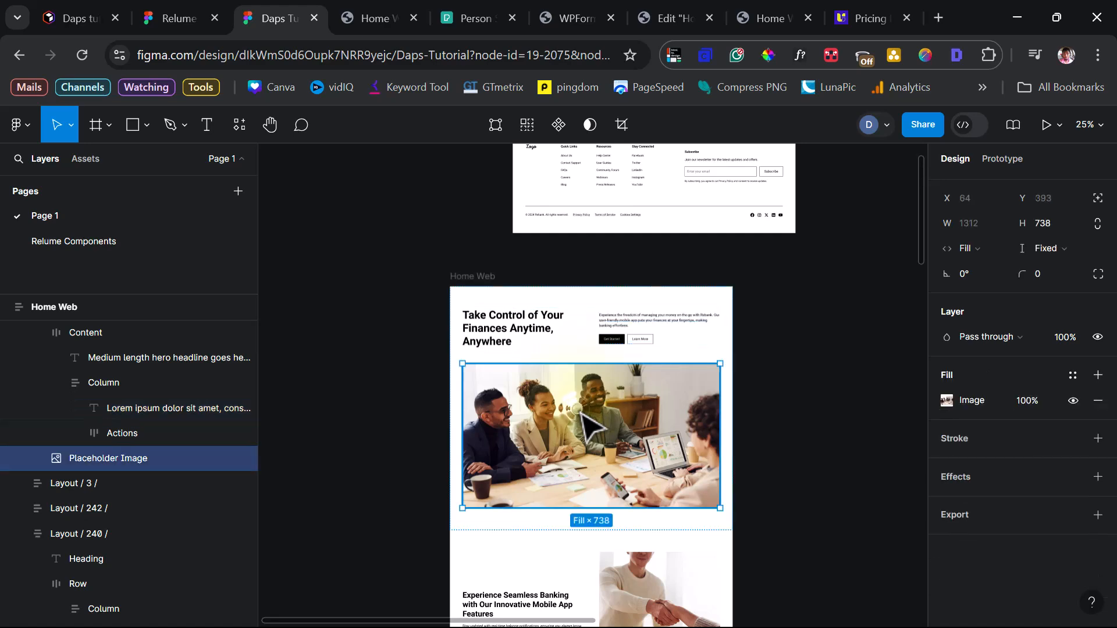
pyautogui.doubleClick(579, 410)
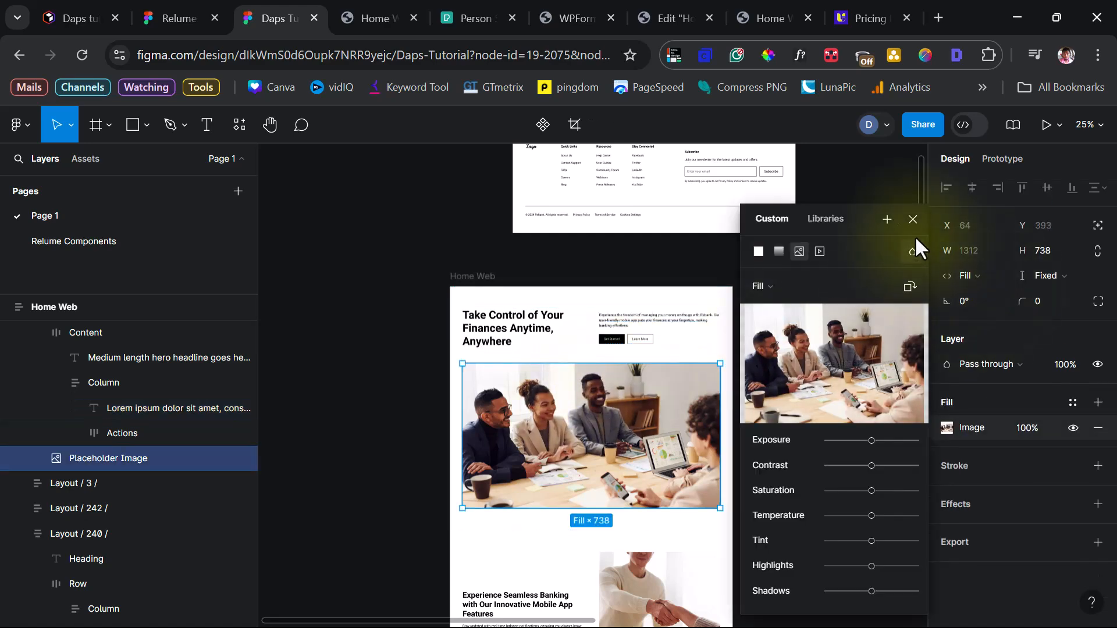
pyautogui.click(913, 219)
# - Inspect the text container and image of the "Experience Seamless Banking" section and the three feature items of the 24/7 Customer Support section
pyautogui.scroll(-5, 530, 361)
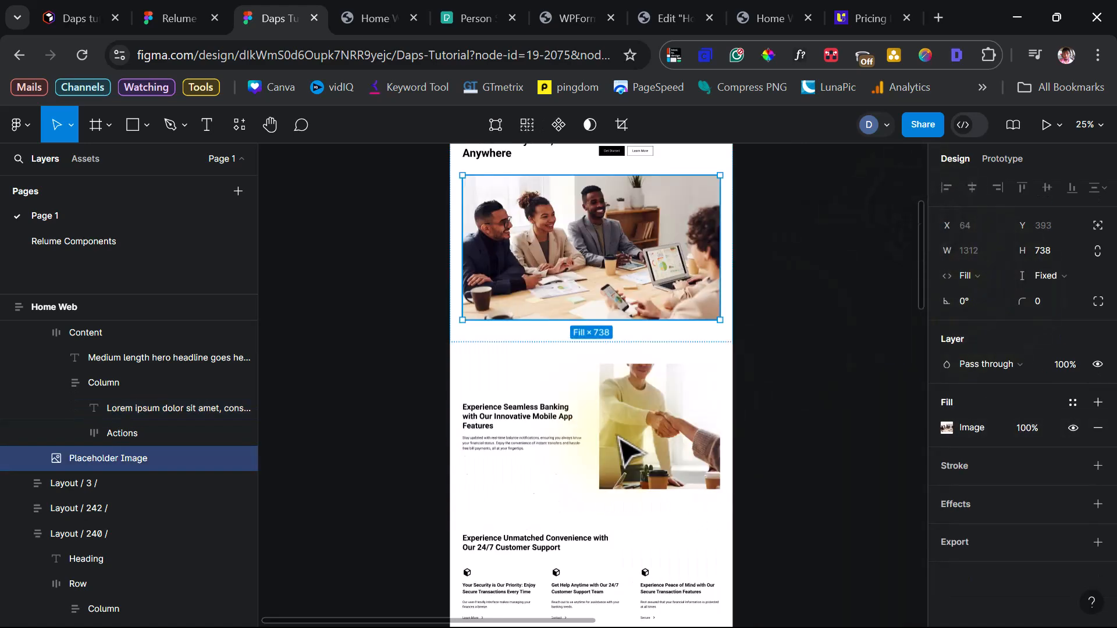
pyautogui.click(522, 334)
pyautogui.doubleClick(522, 335)
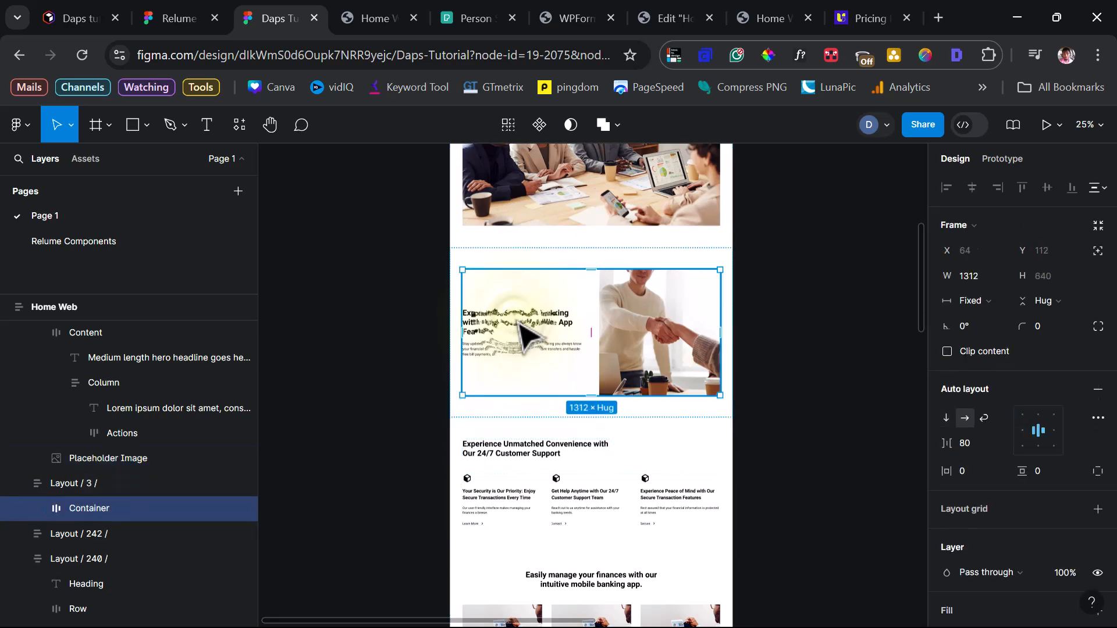
pyautogui.doubleClick(521, 334)
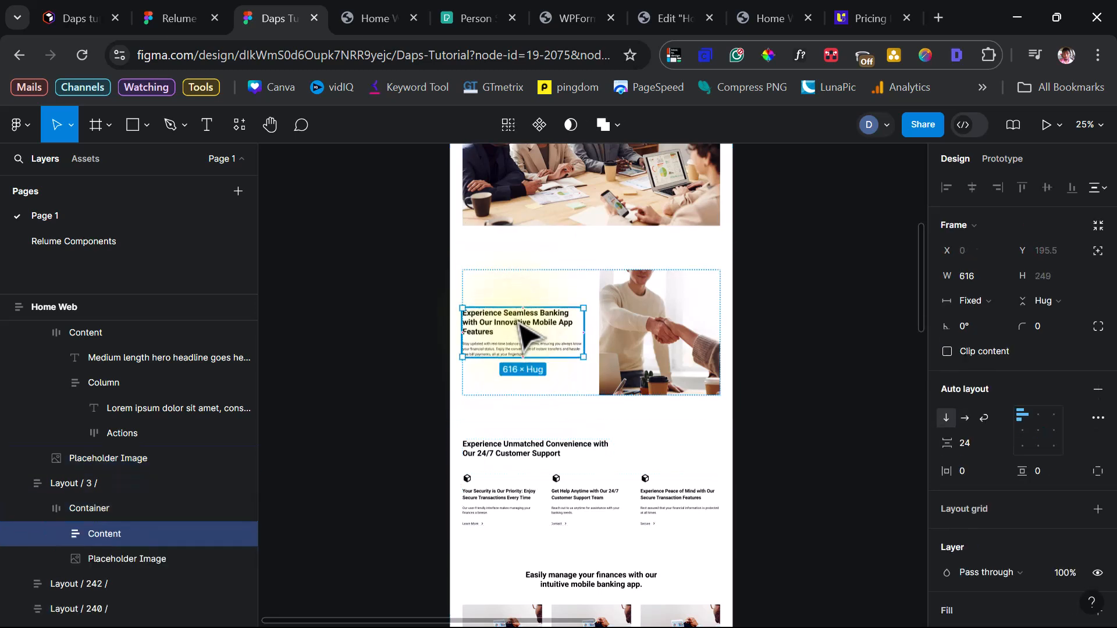
pyautogui.doubleClick(695, 343)
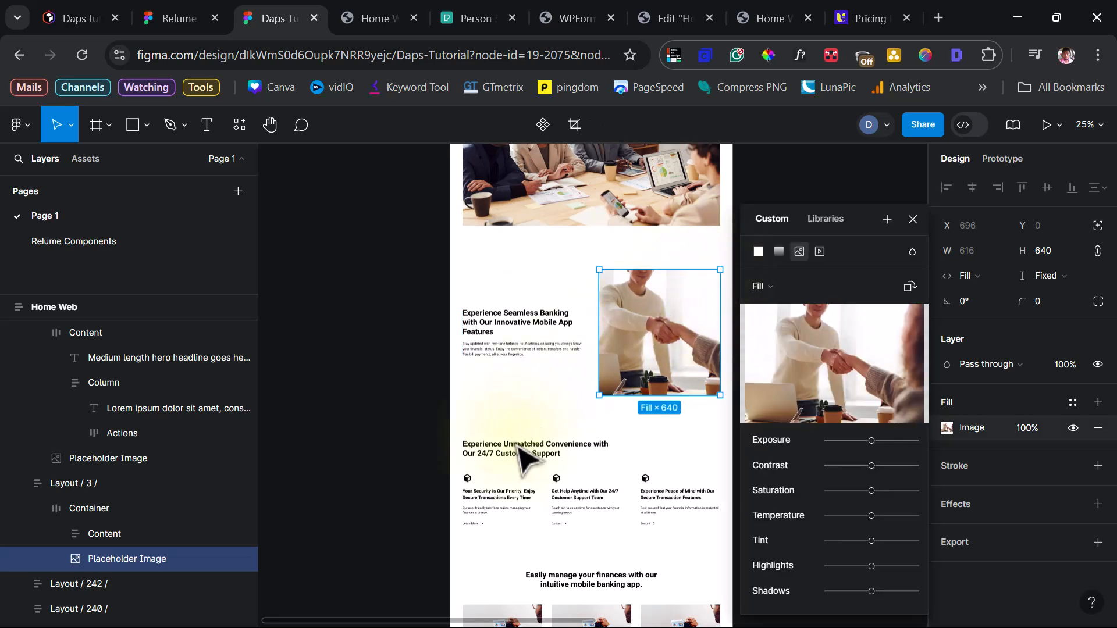
pyautogui.click(566, 498)
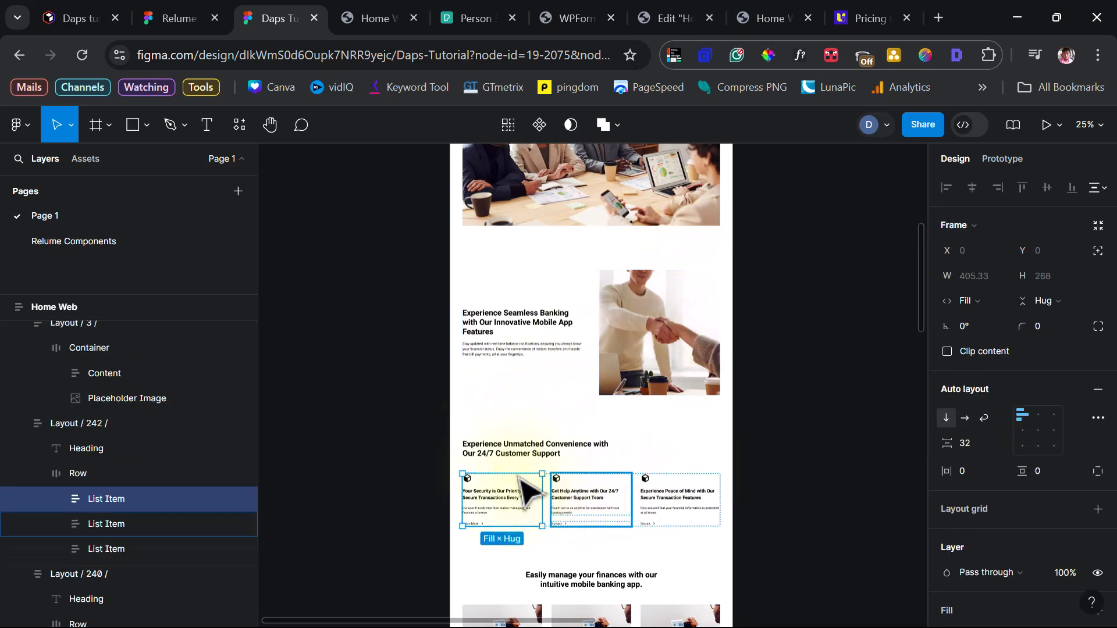
pyautogui.click(595, 499)
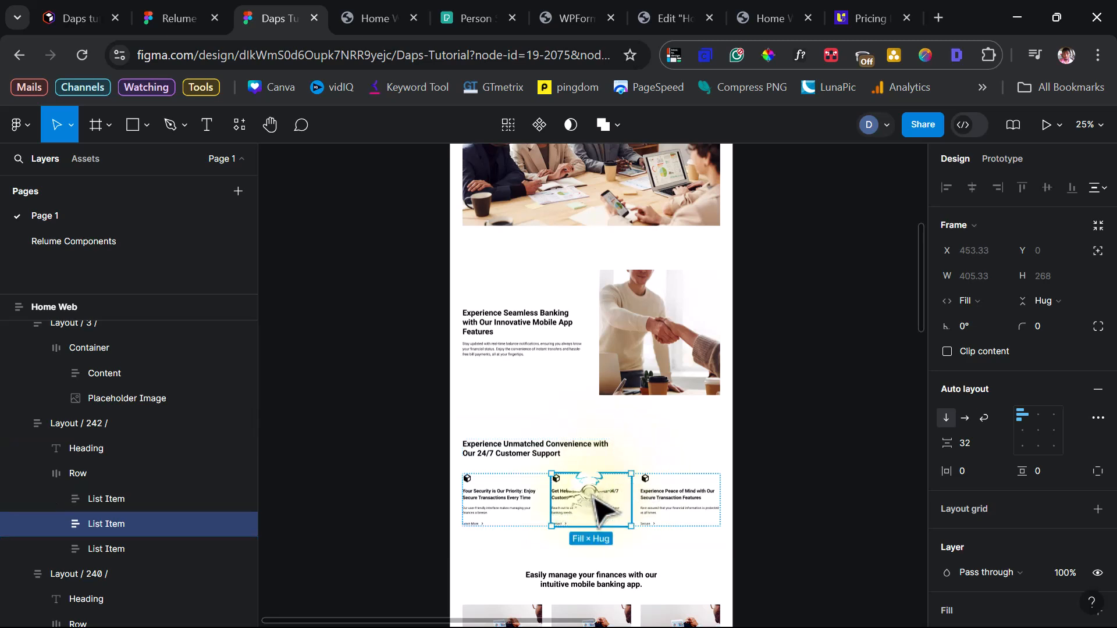
pyautogui.click(596, 495)
pyautogui.click(694, 514)
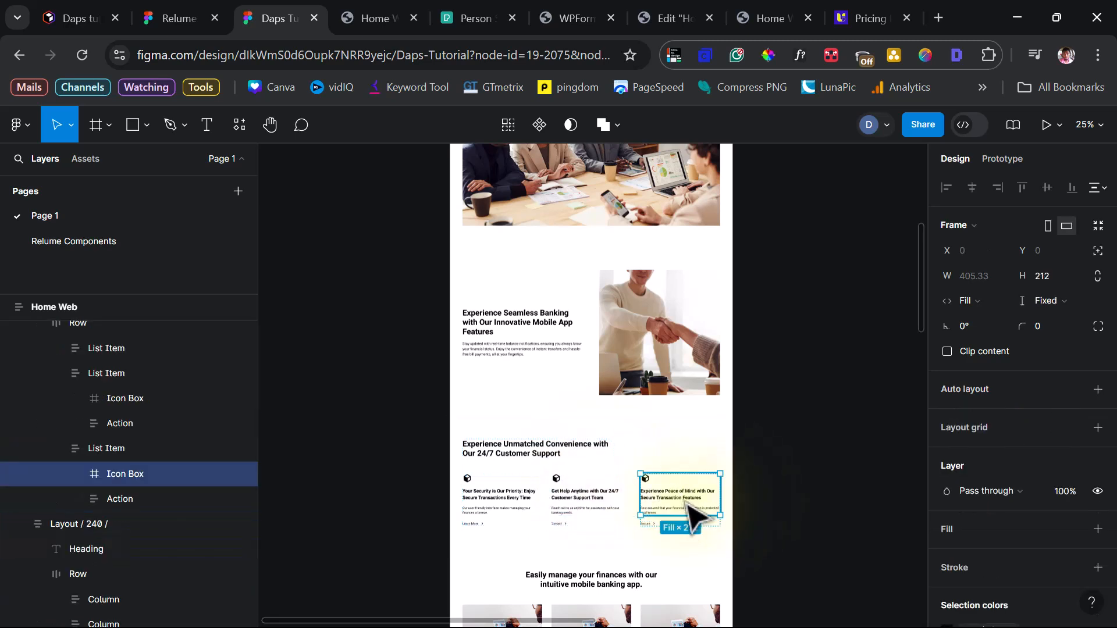
# - Inspect the "Easily manage your finances" heading and compare its three image columns with the neighbouring sections up close
pyautogui.scroll(-3, 695, 514)
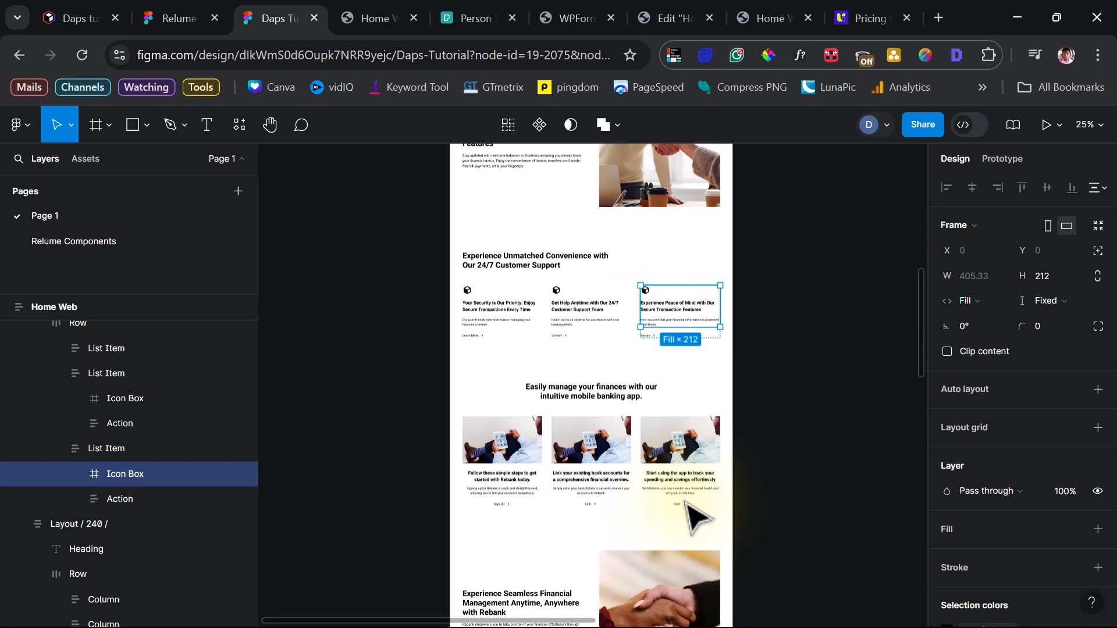
pyautogui.click(580, 388)
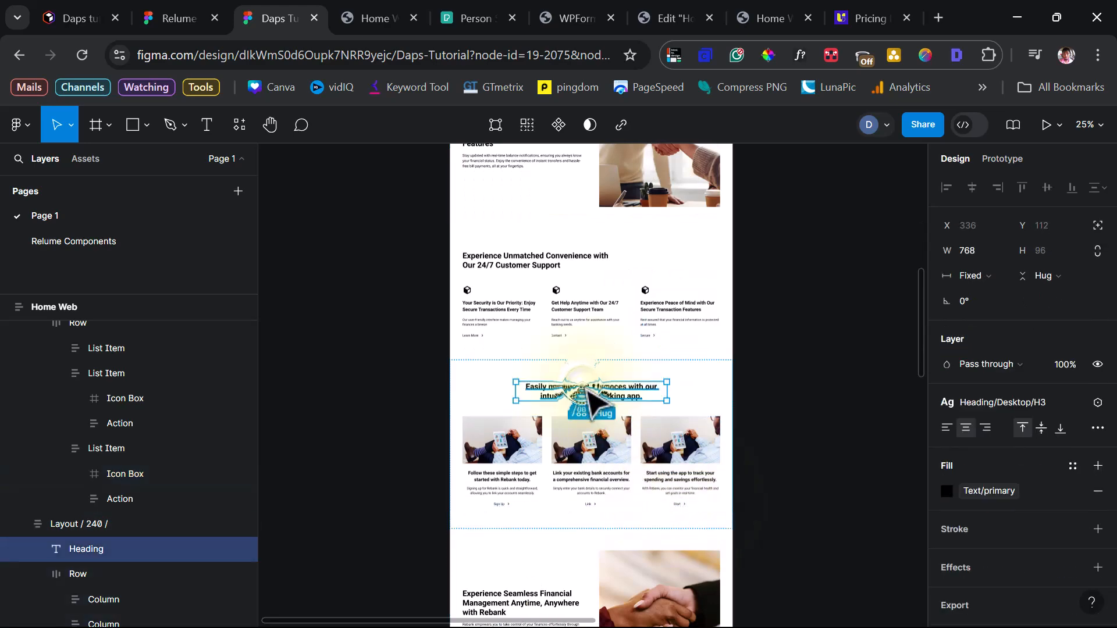
pyautogui.scroll(-2, 512, 431)
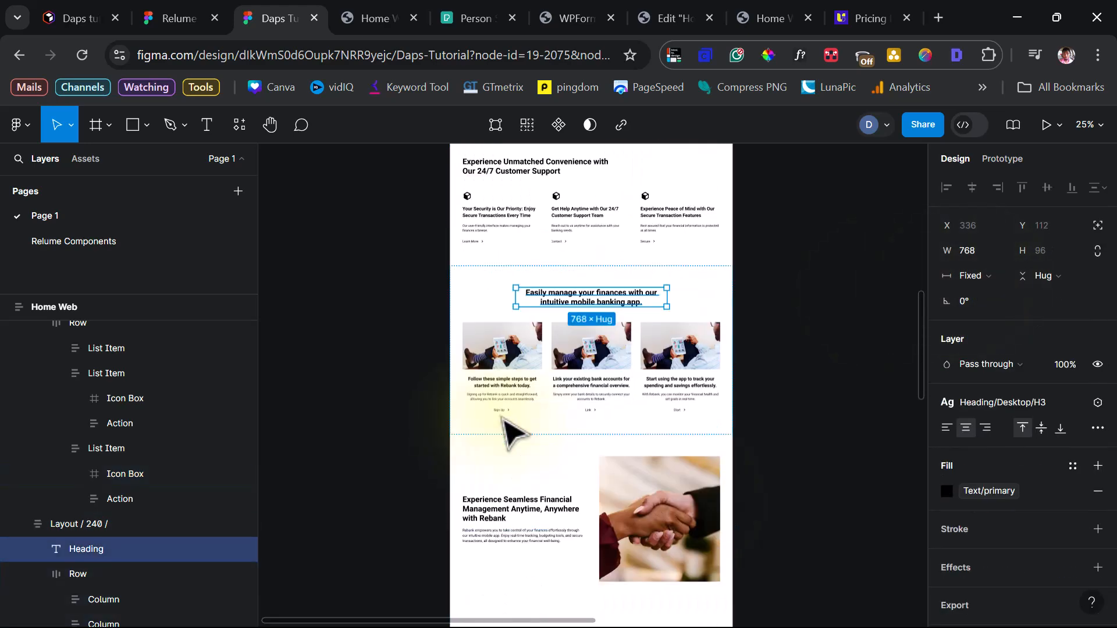
pyautogui.scroll(-2, 512, 432)
pyautogui.scroll(4, 509, 431)
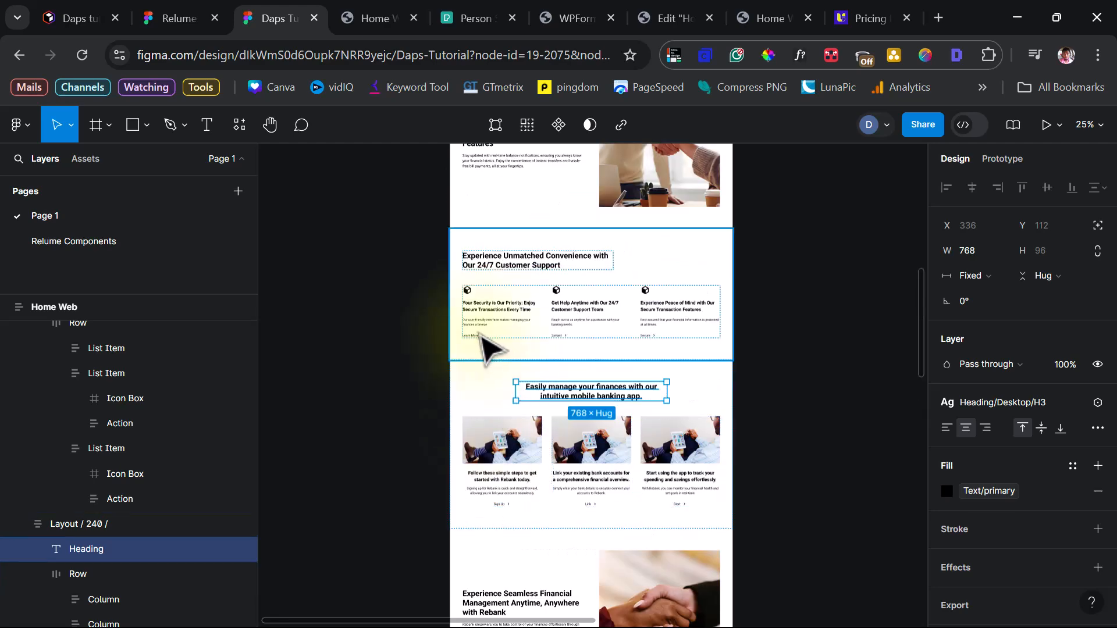
pyautogui.scroll(3, 483, 340)
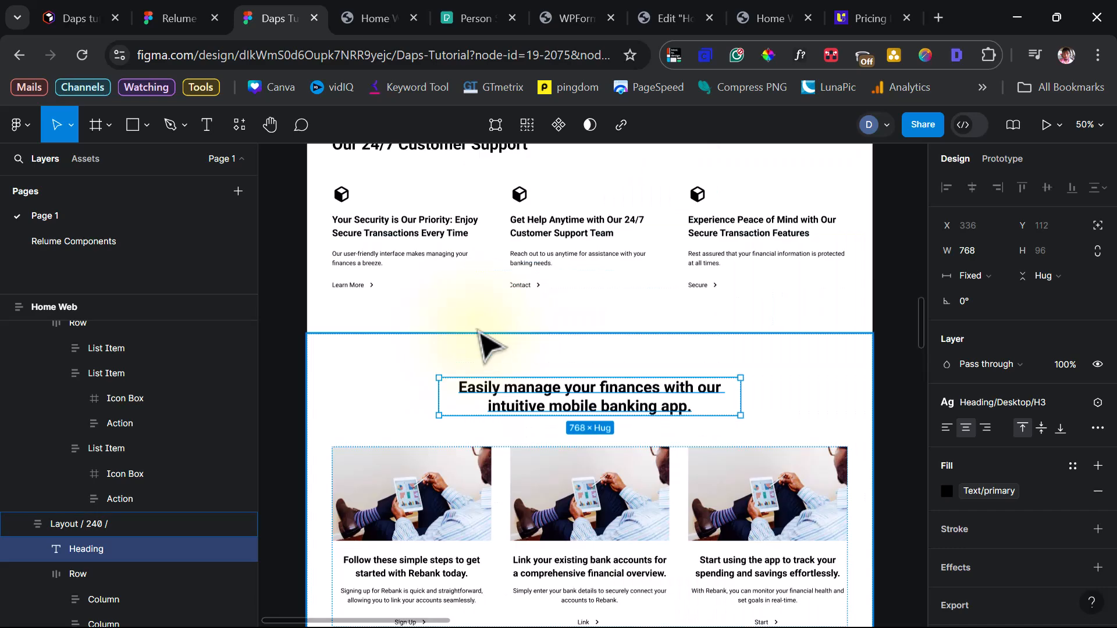
# - Give the Learn More action container in the first 24/7 Customer Support item a white FFFFFF fill
pyautogui.click(358, 293)
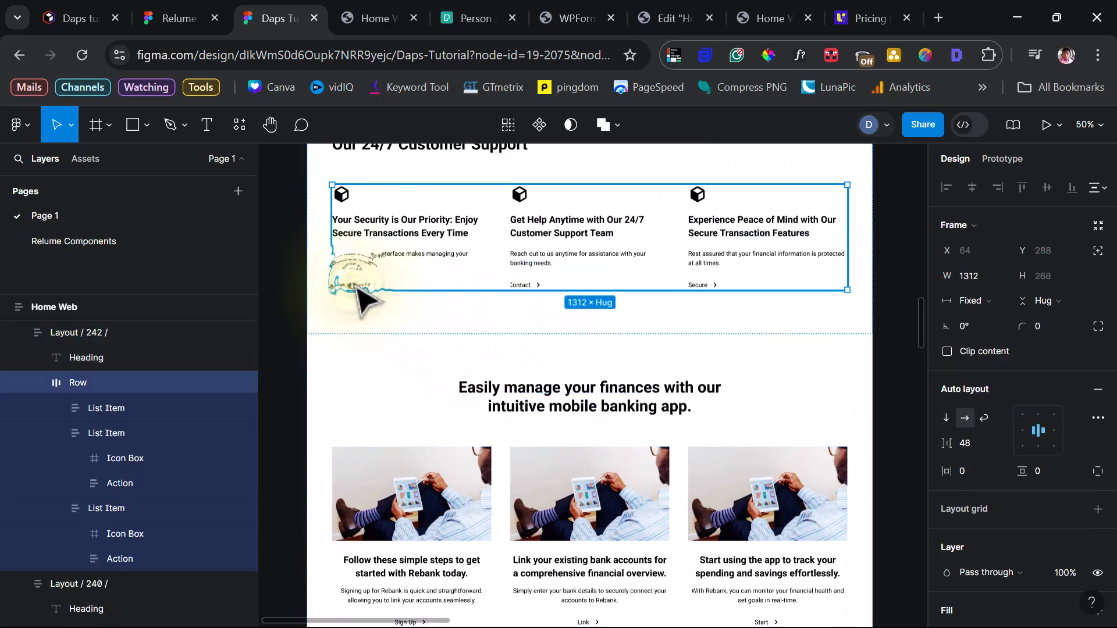
pyautogui.doubleClick(359, 295)
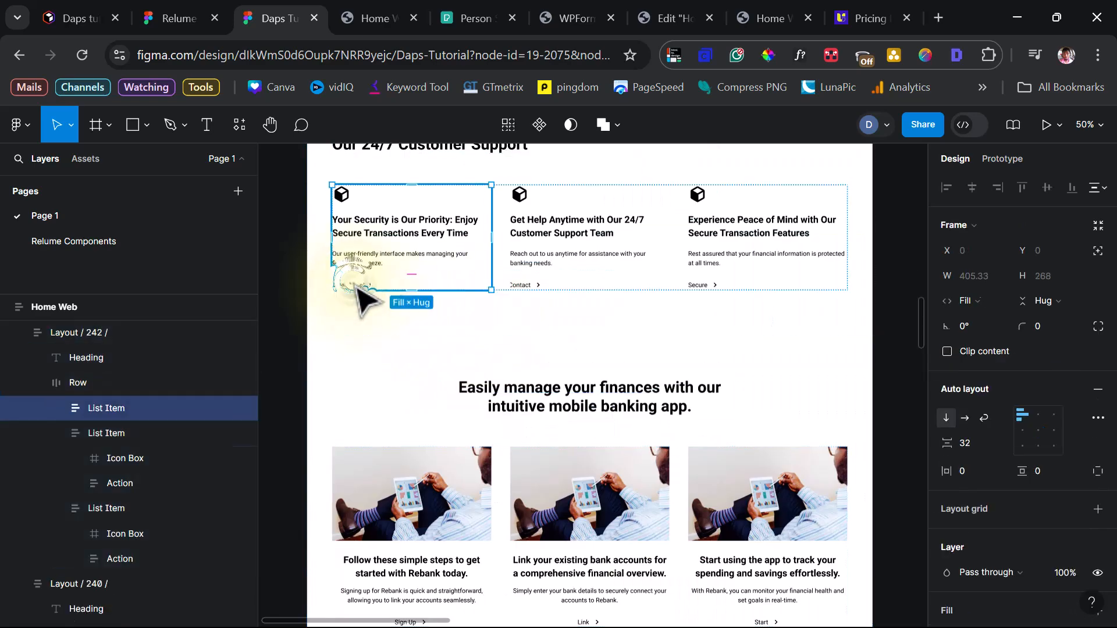
pyautogui.click(357, 288)
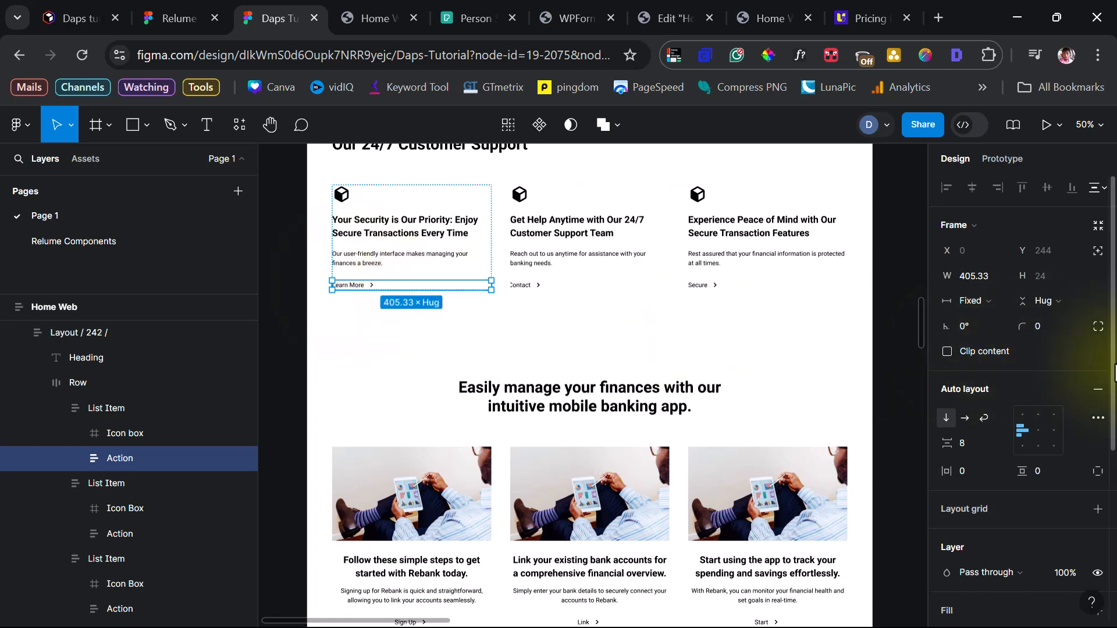
pyautogui.scroll(-3, 1022, 404)
pyautogui.click(975, 441)
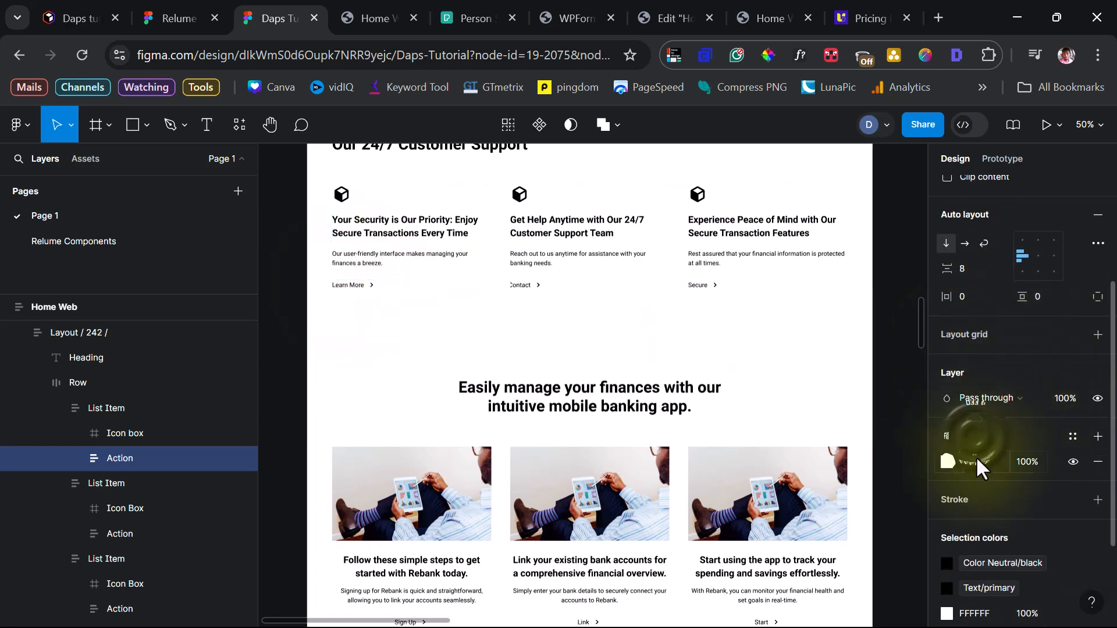
pyautogui.click(975, 462)
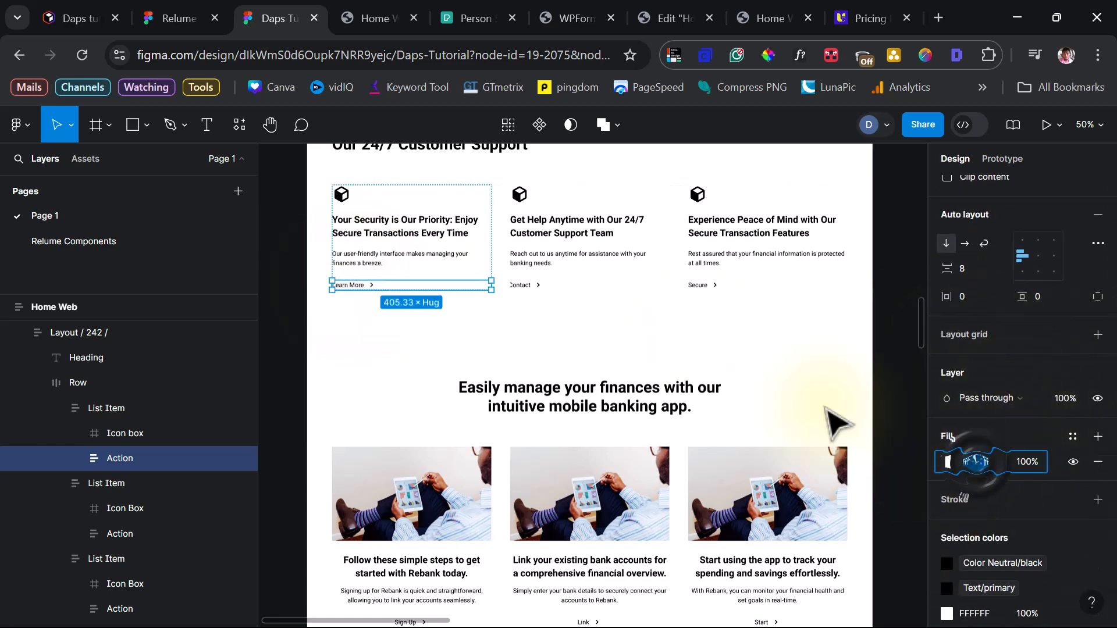
# - Apply a white fill to the Contact and Secure links in the other two 24/7 Customer Support items
pyautogui.click(530, 291)
pyautogui.click(531, 293)
pyautogui.click(951, 512)
pyautogui.click(975, 537)
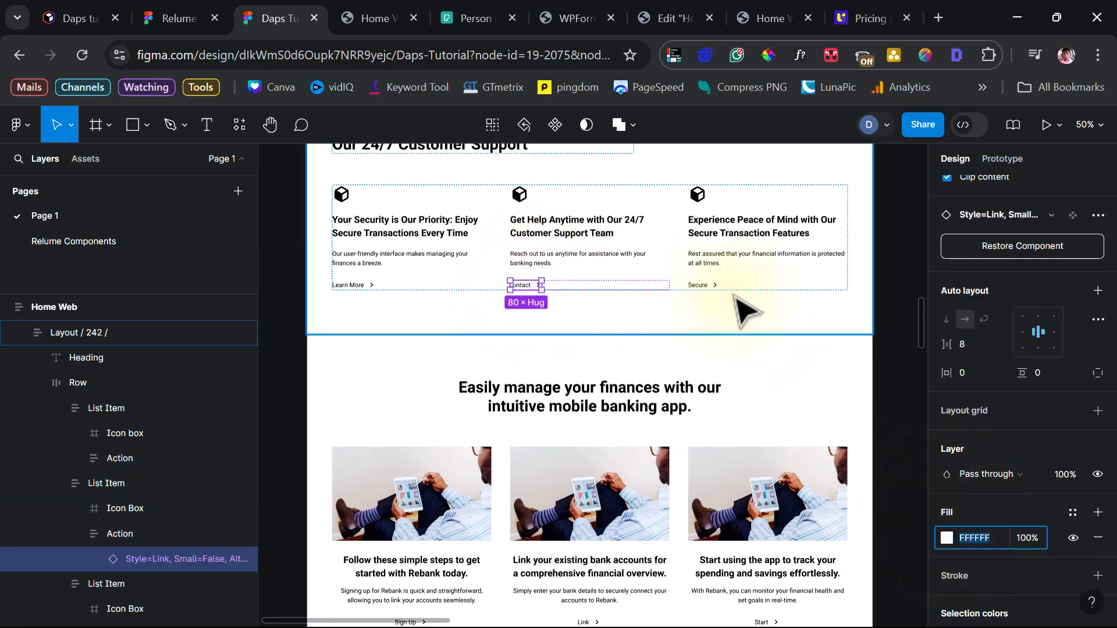
pyautogui.click(724, 288)
pyautogui.click(974, 588)
# - Add a white fill to the Sign Up link button in the first column of the "Easily manage your finances" section
pyautogui.scroll(-3, 442, 352)
pyautogui.click(400, 339)
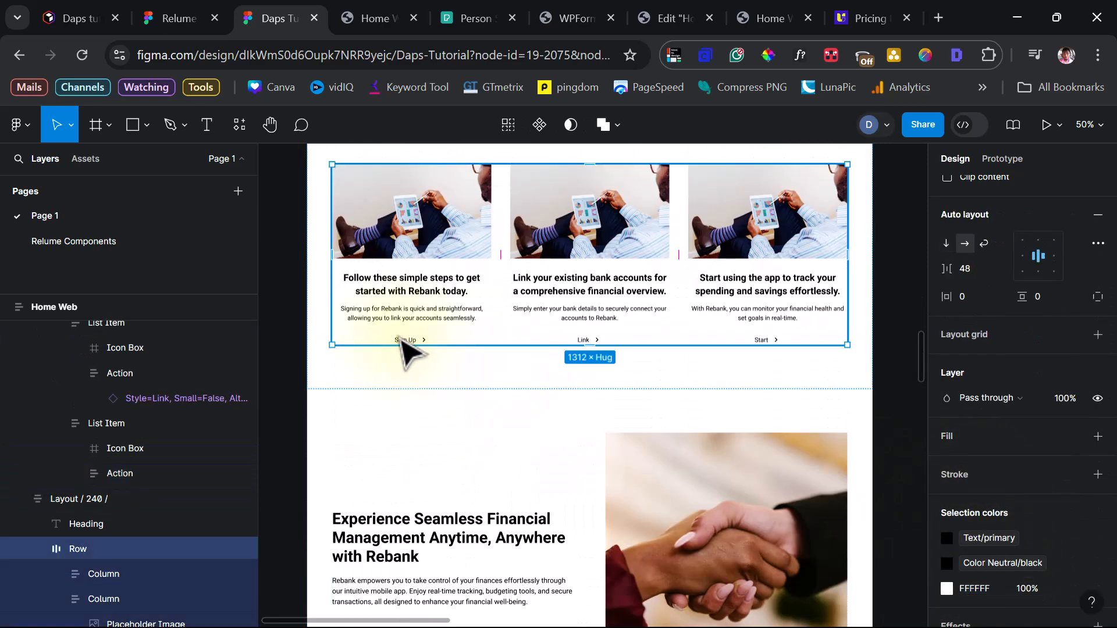
pyautogui.click(403, 342)
pyautogui.click(408, 346)
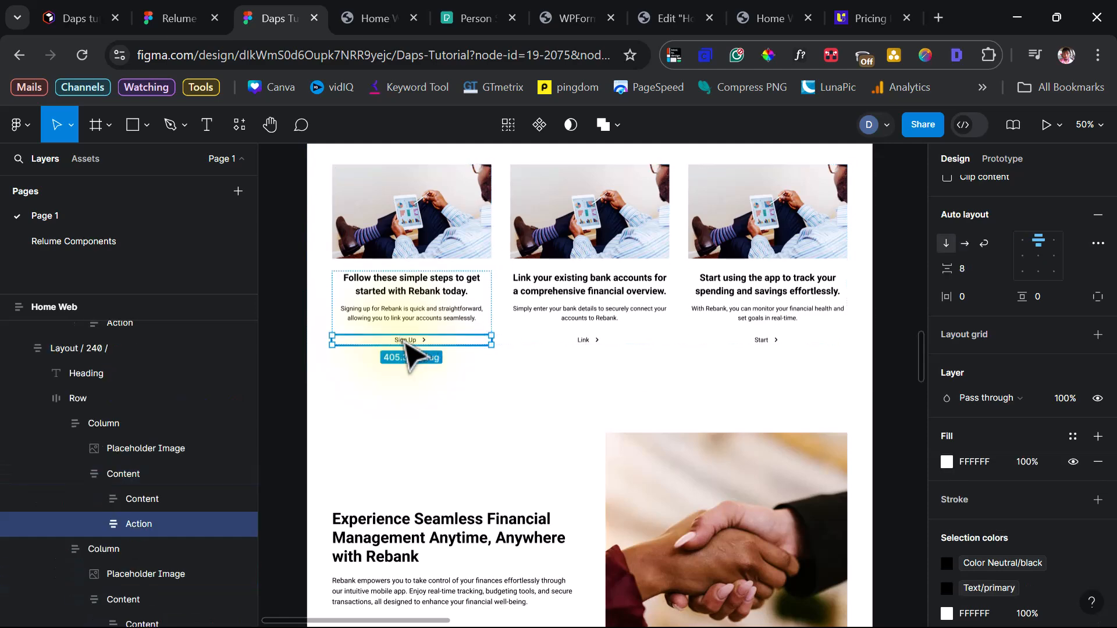
pyautogui.click(406, 343)
pyautogui.click(954, 512)
pyautogui.click(947, 543)
# - Add white FFFFFF fills to the Link and Start link buttons in the second and third image columns
pyautogui.click(584, 340)
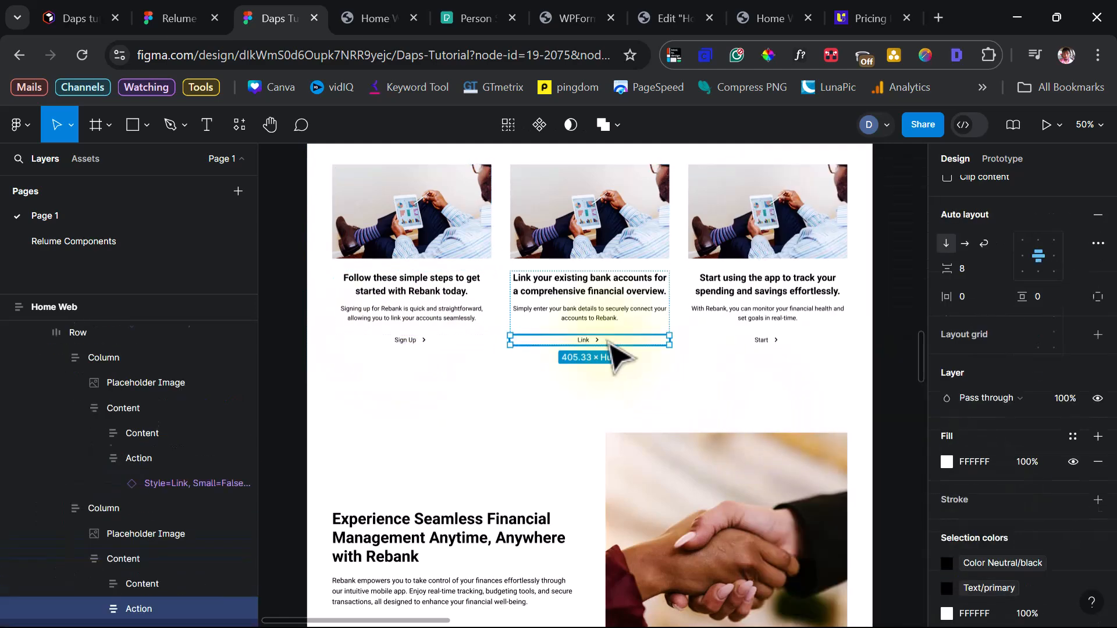
pyautogui.click(959, 512)
pyautogui.click(947, 536)
pyautogui.click(766, 356)
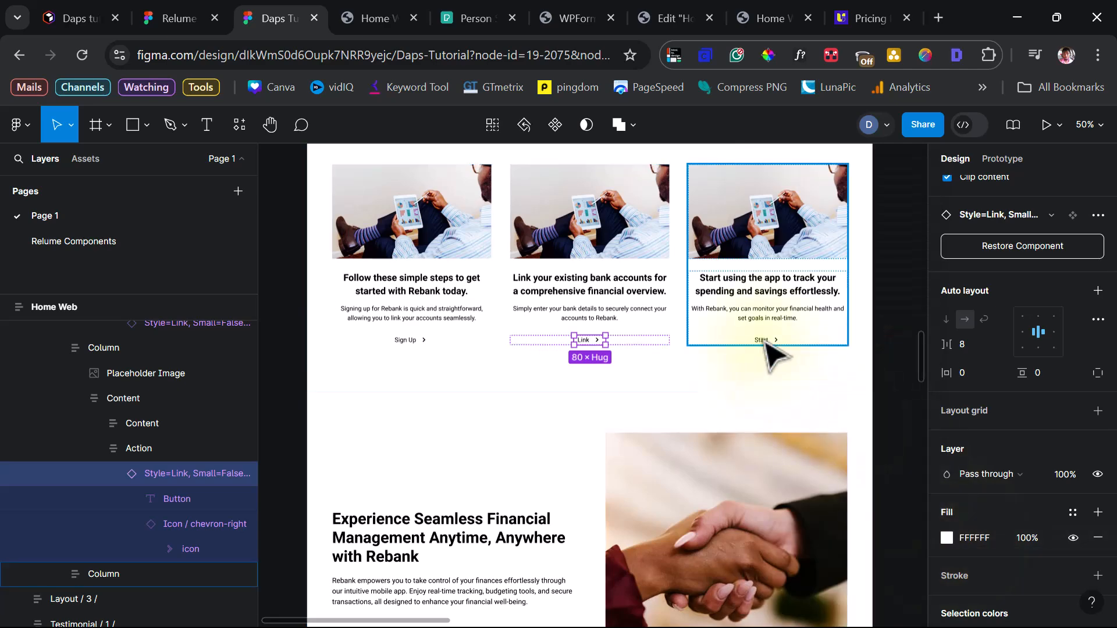
pyautogui.click(767, 344)
pyautogui.click(766, 342)
pyautogui.click(978, 512)
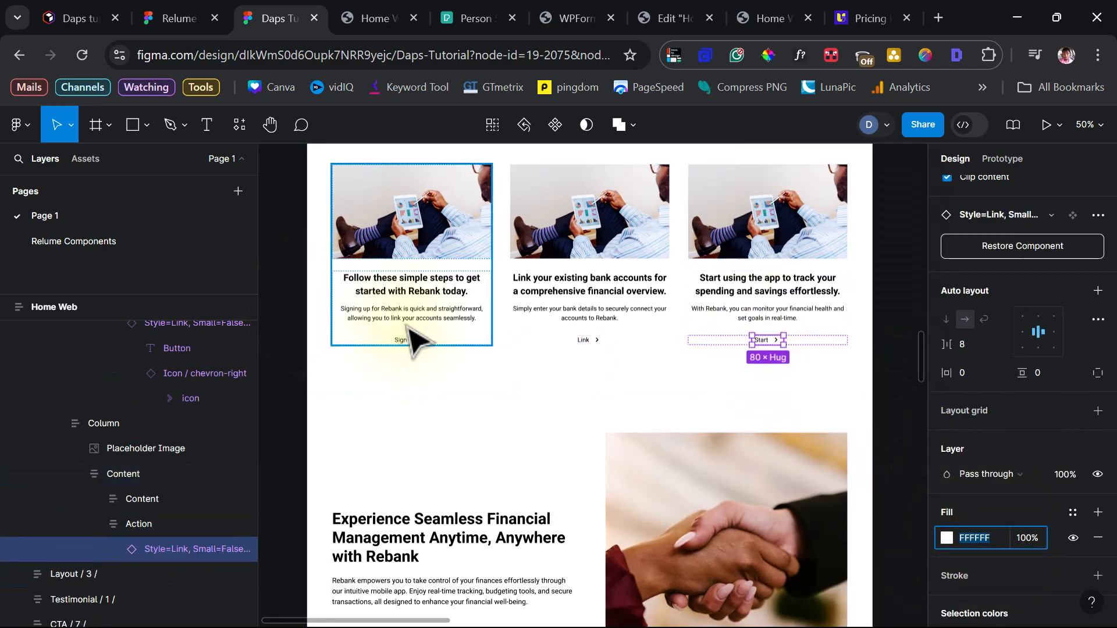
# - Inspect the text container and image fill of the "Experience Seamless Financial Management" section and the testimonial's content container
pyautogui.scroll(3, 1013, 441)
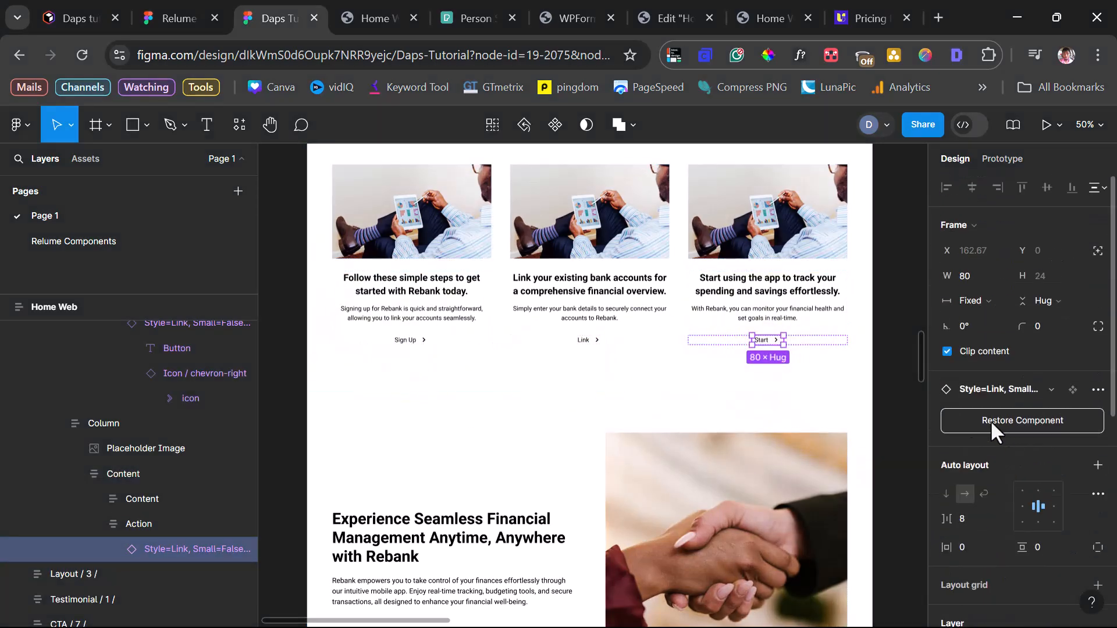
pyautogui.scroll(-3, 605, 304)
pyautogui.click(506, 365)
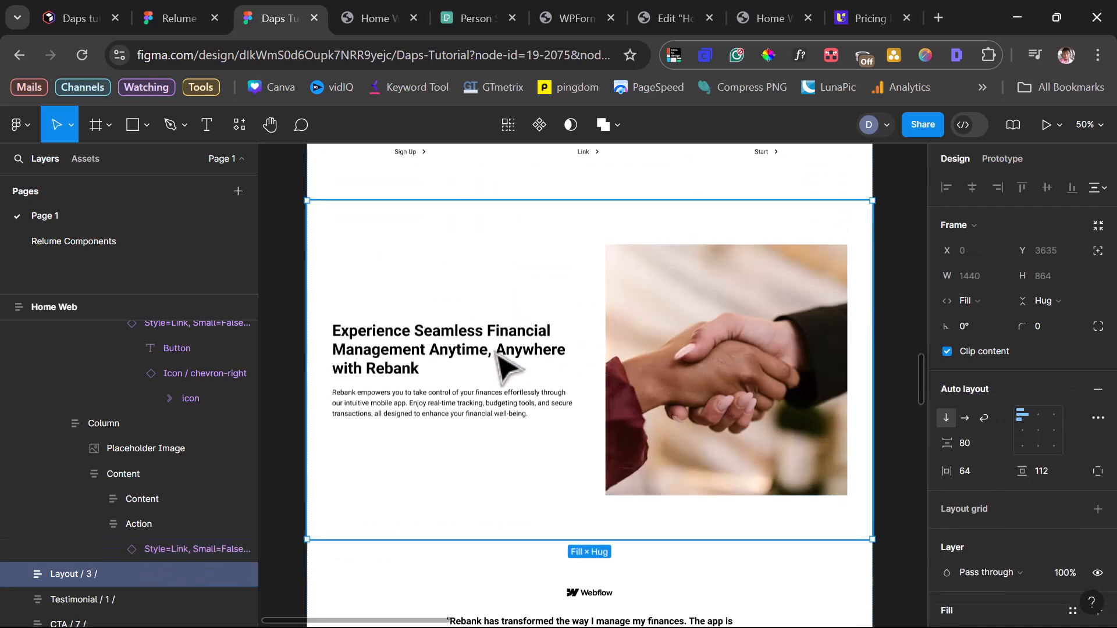
pyautogui.click(502, 365)
pyautogui.click(501, 365)
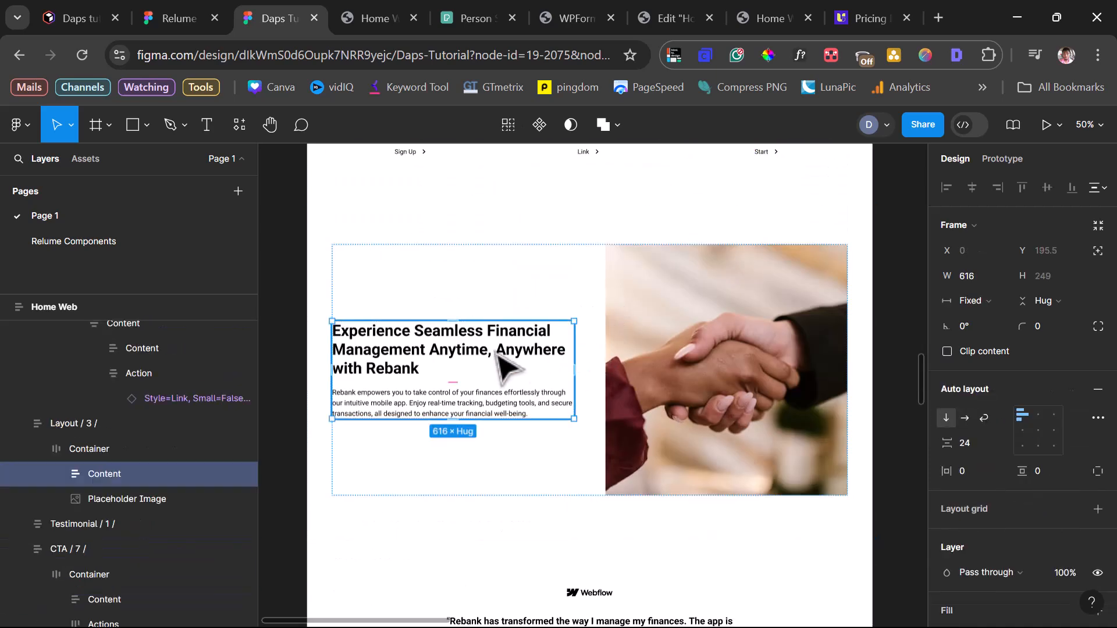
pyautogui.doubleClick(720, 379)
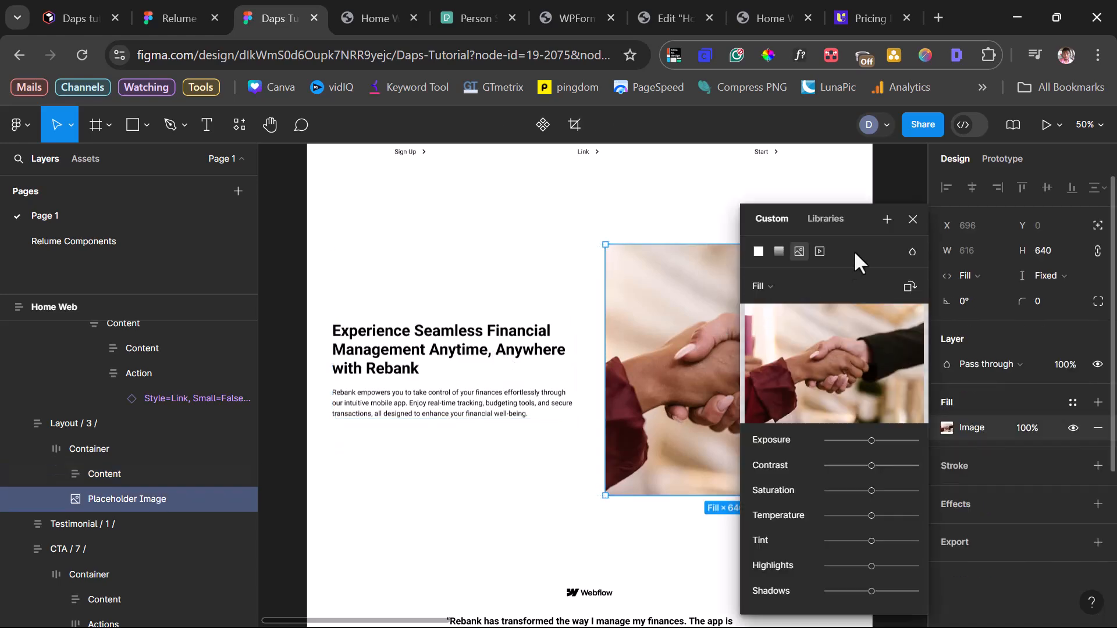
pyautogui.click(911, 218)
pyautogui.scroll(-2, 448, 440)
pyautogui.scroll(-2, 448, 440)
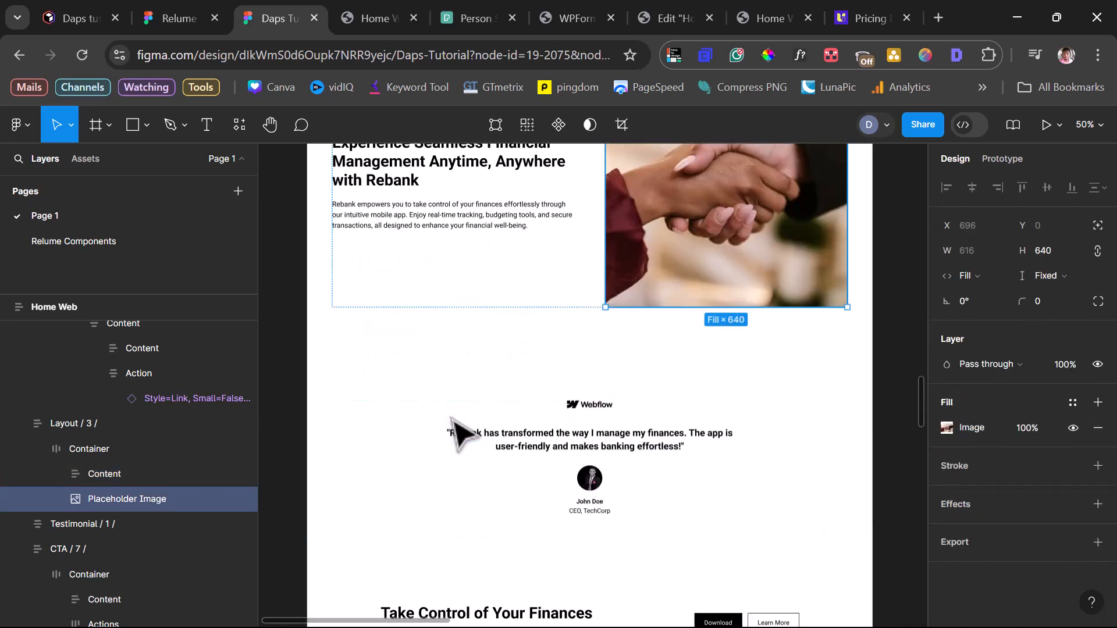
pyautogui.click(500, 437)
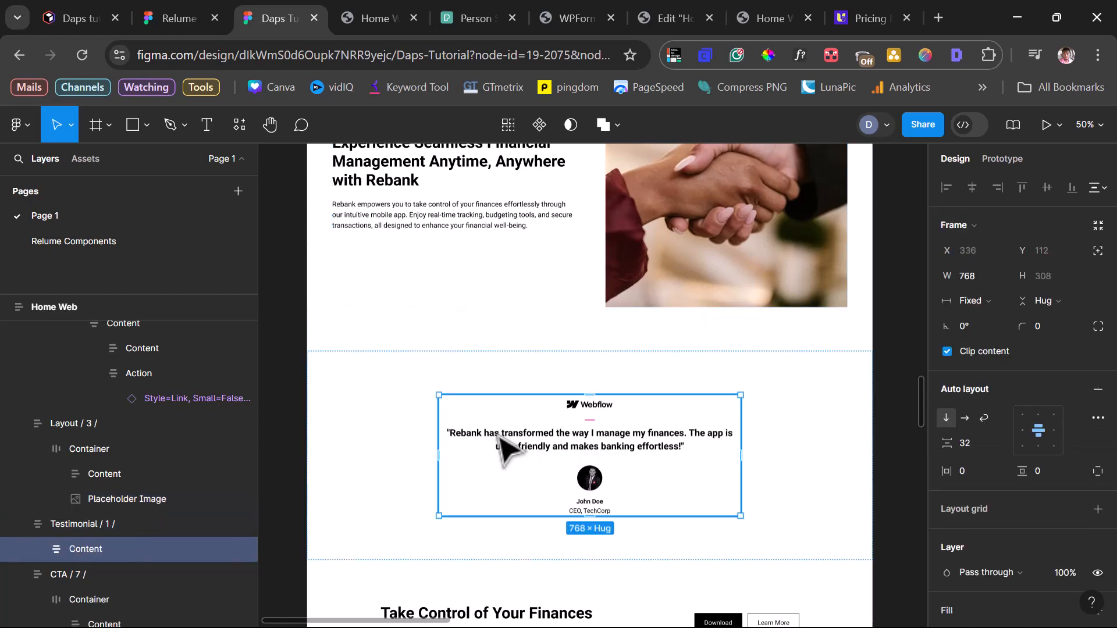
# - Set the "Take Control of Your Finances" text container's horizontal sizing to Fixed width at 768
pyautogui.scroll(-6, 570, 465)
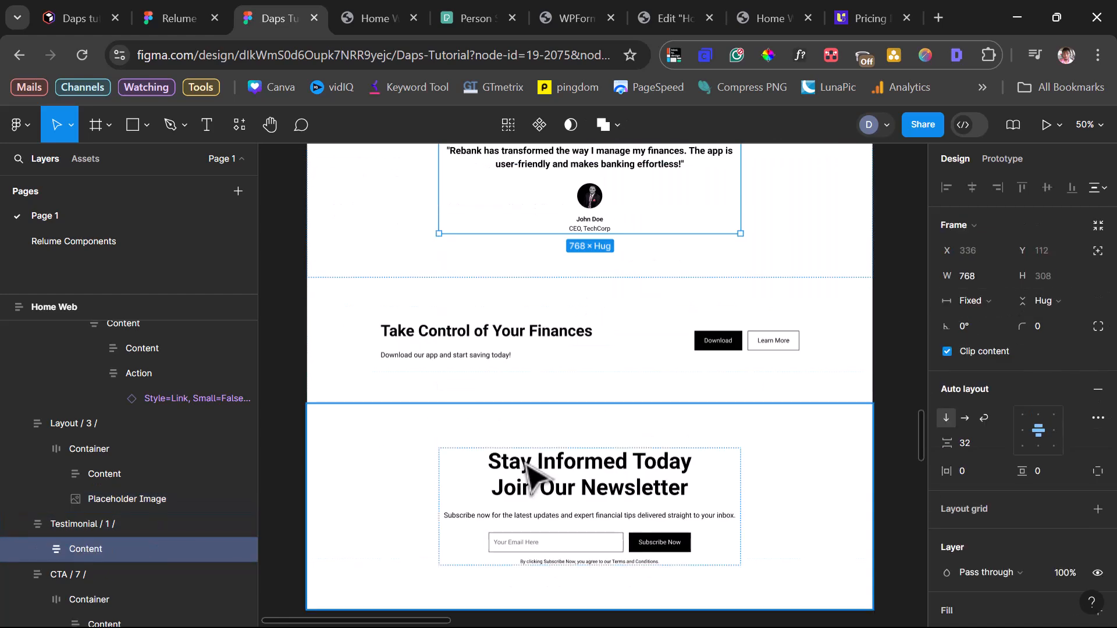
pyautogui.click(494, 344)
pyautogui.click(494, 345)
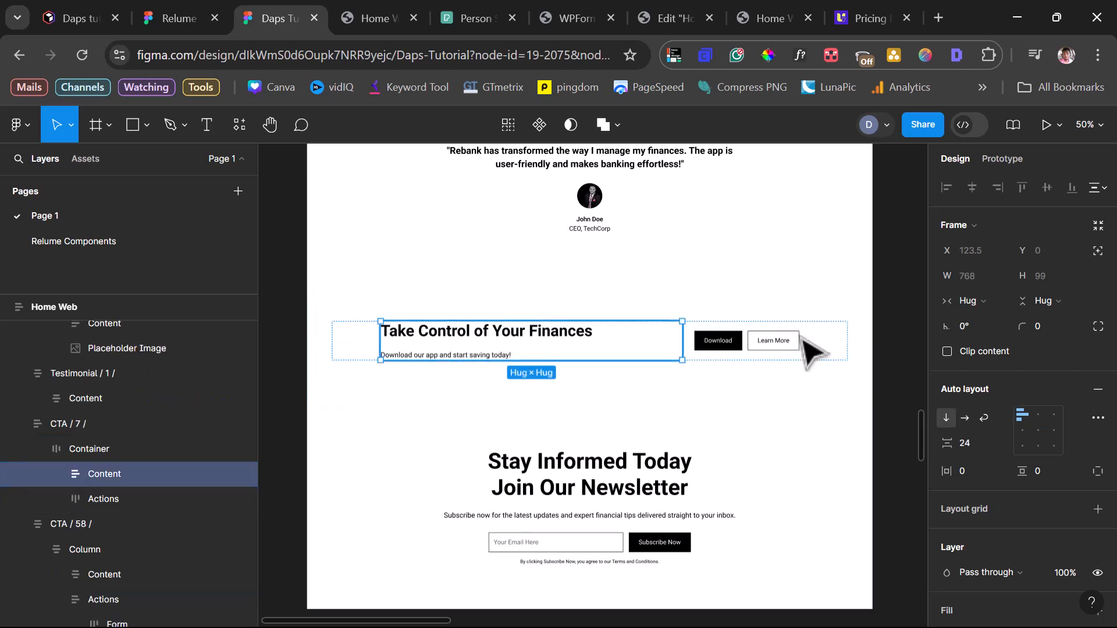
pyautogui.click(984, 302)
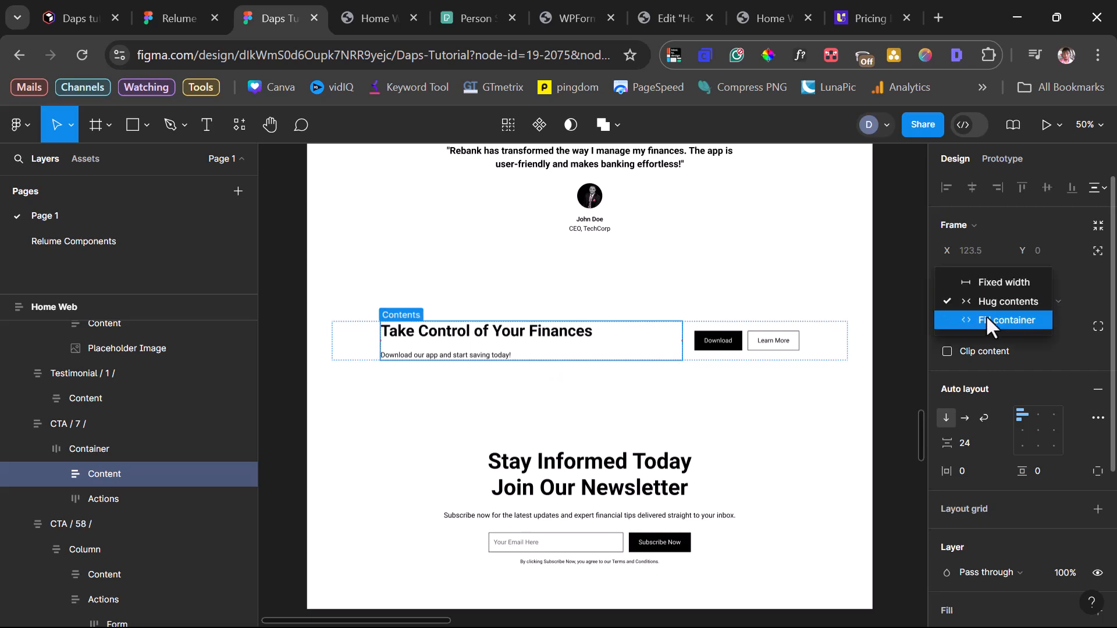
pyautogui.click(988, 285)
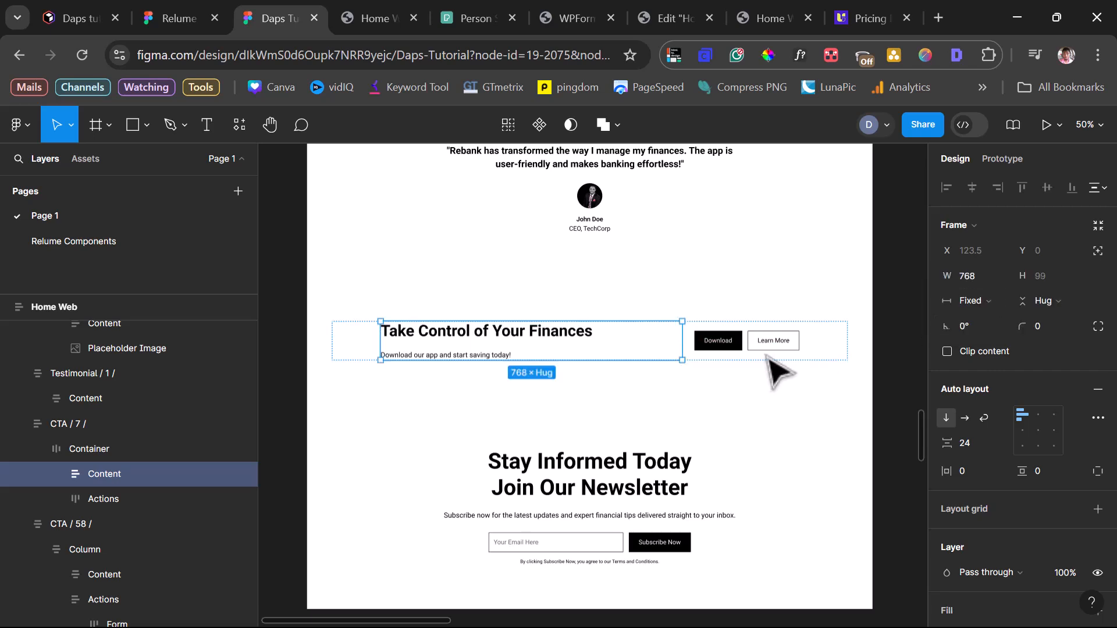
# - Inspect the container holding the Download and Learn More buttons and the newsletter section's content
pyautogui.click(802, 352)
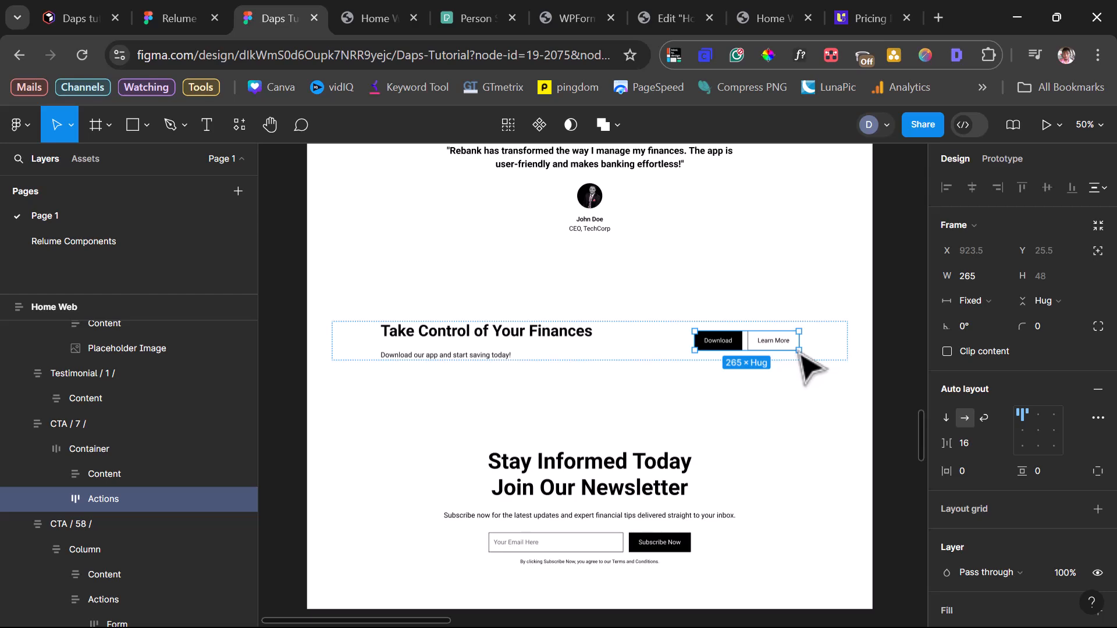
pyautogui.scroll(-5, 604, 399)
pyautogui.scroll(3, 555, 361)
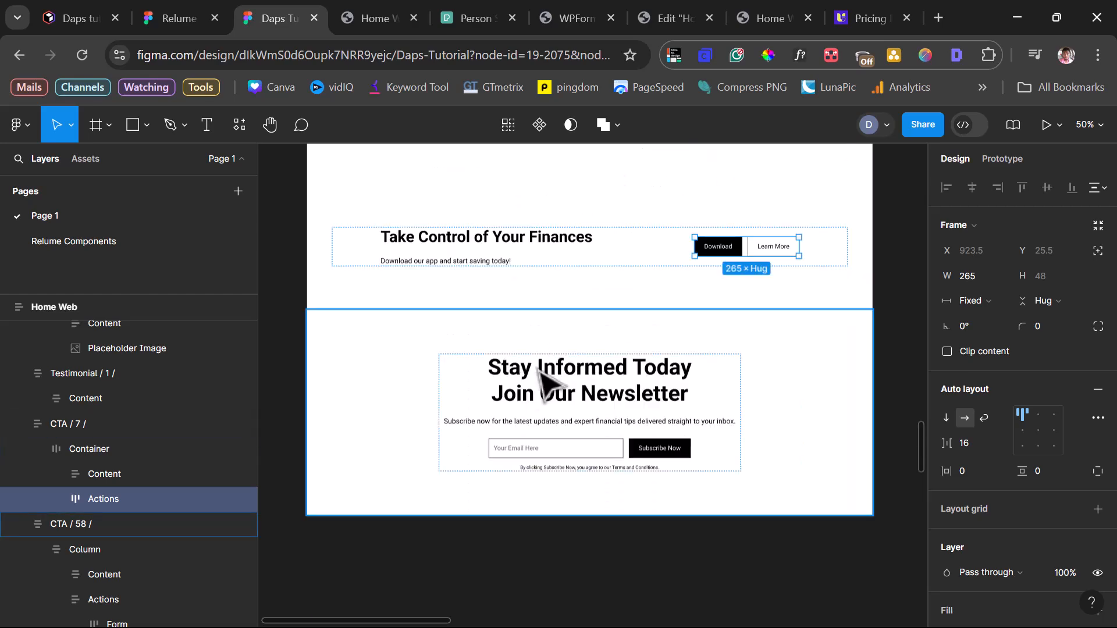
pyautogui.click(518, 400)
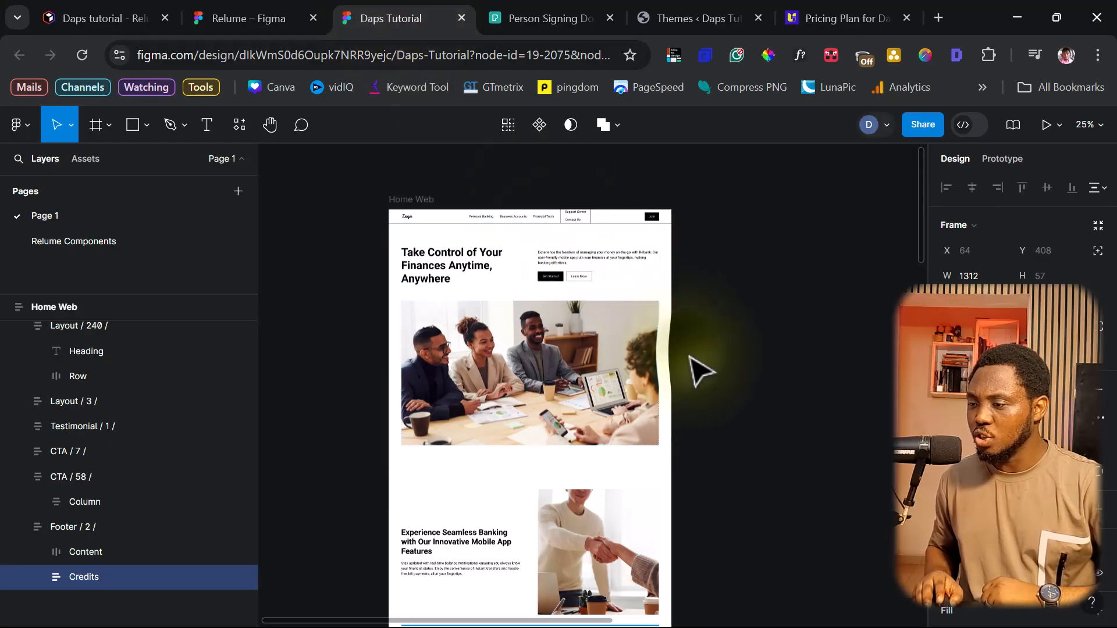
# - Launch the UiChemy - Convert Figma to Elementor plugin and select the Home Web frame as the page to convert
pyautogui.rightClick(689, 357)
pyautogui.moveTo(730, 483)
pyautogui.click(884, 309)
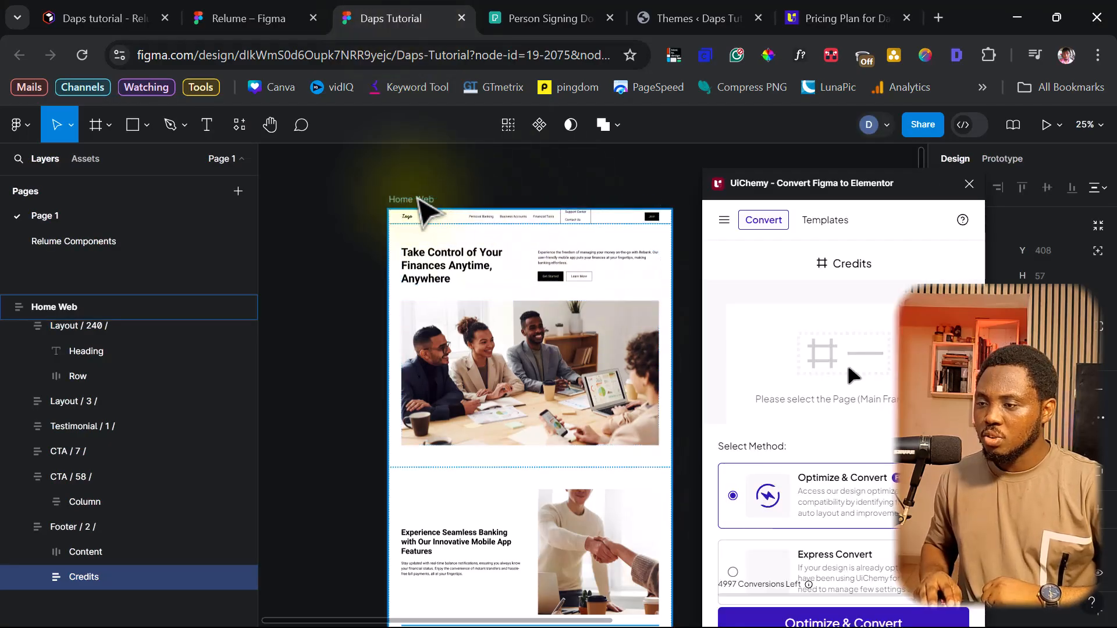
pyautogui.click(397, 201)
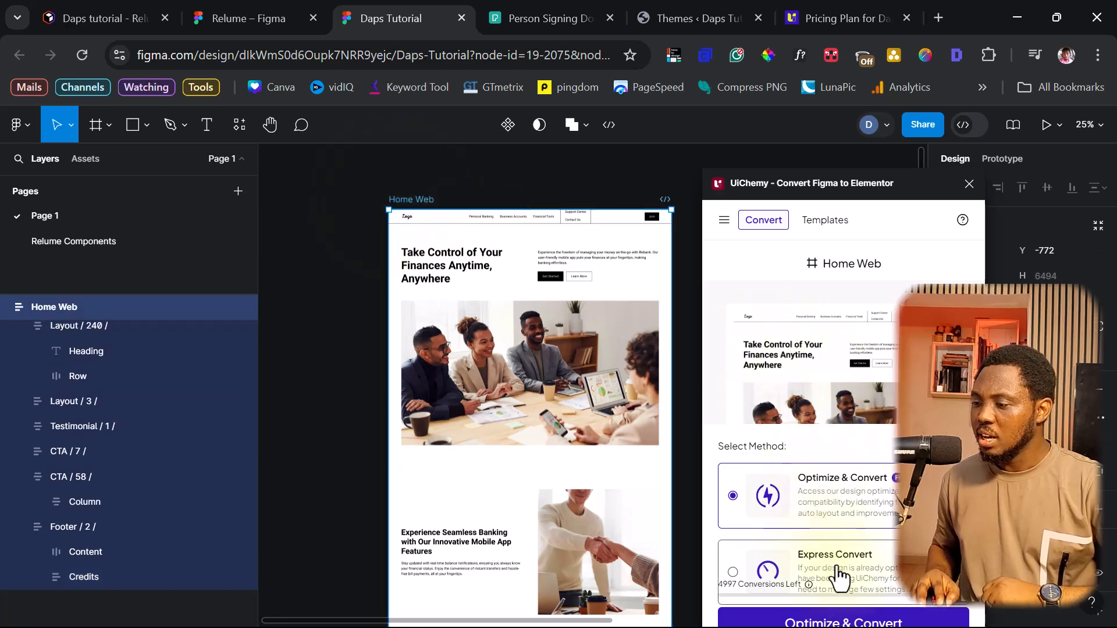
# - Convert the Home Web frame with the Optimize & Convert method and choose Live Import for the converted design
pyautogui.click(848, 620)
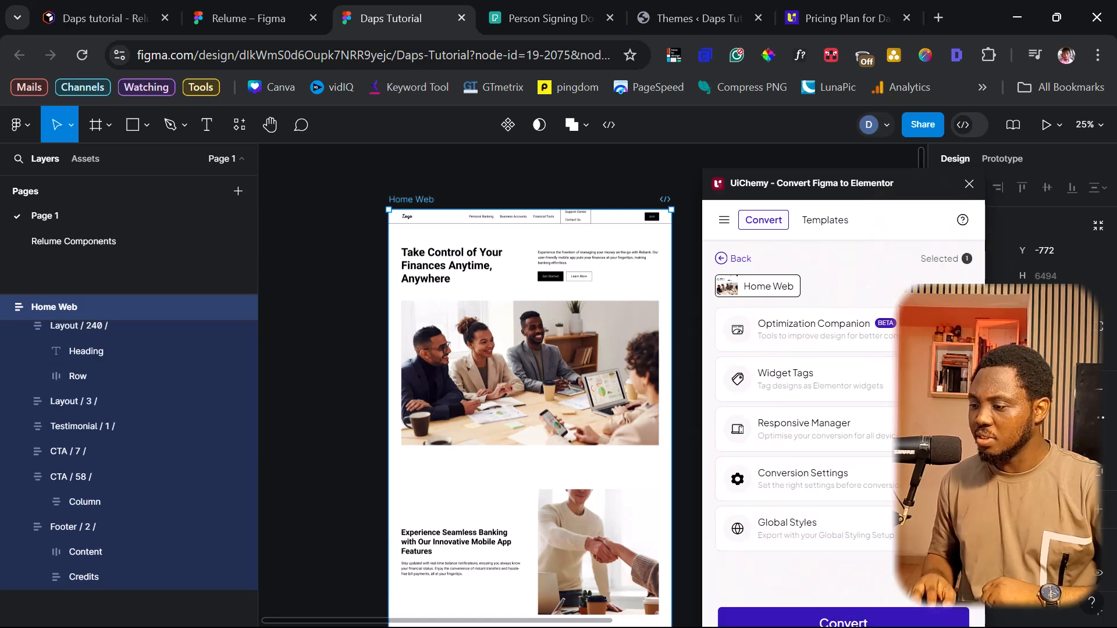
pyautogui.click(864, 618)
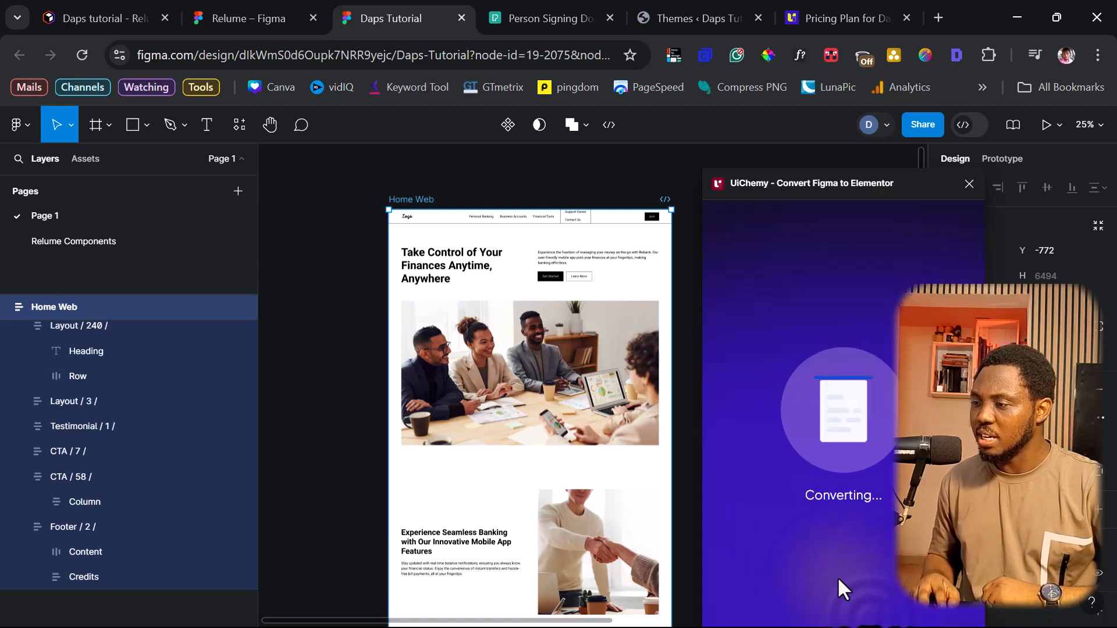
pyautogui.moveTo(858, 170); pyautogui.dragTo(858, 140)
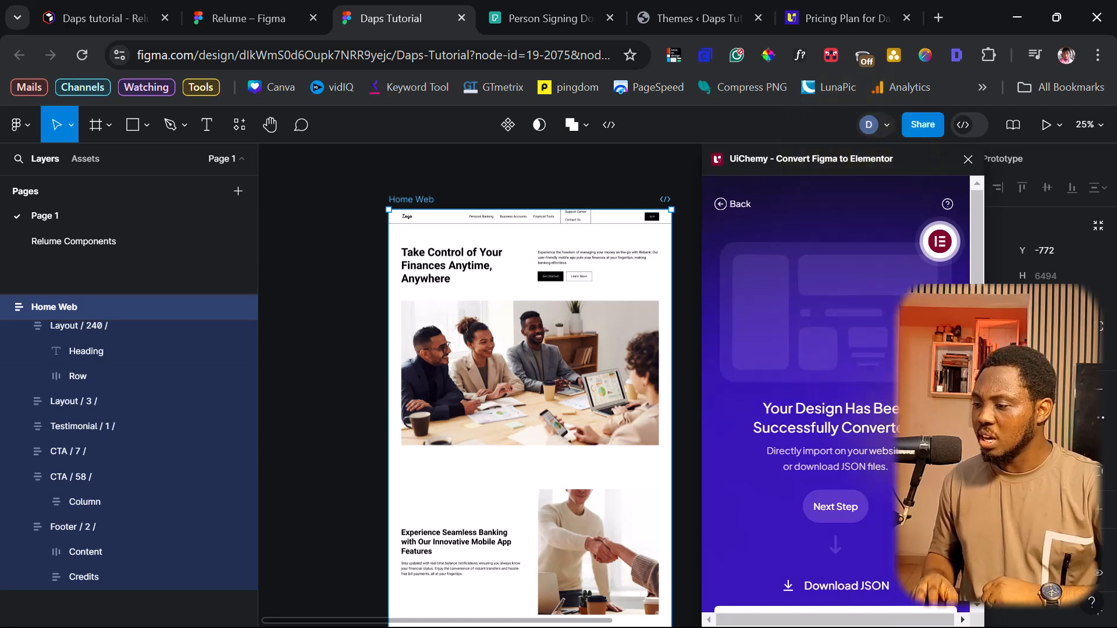
pyautogui.scroll(-1, 870, 605)
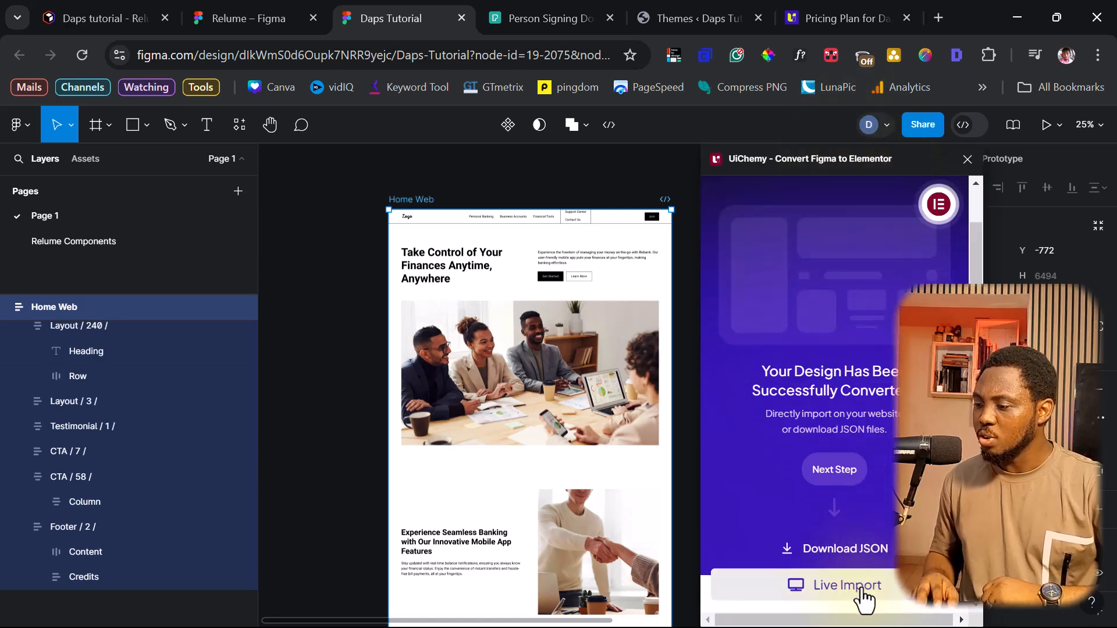
pyautogui.click(840, 587)
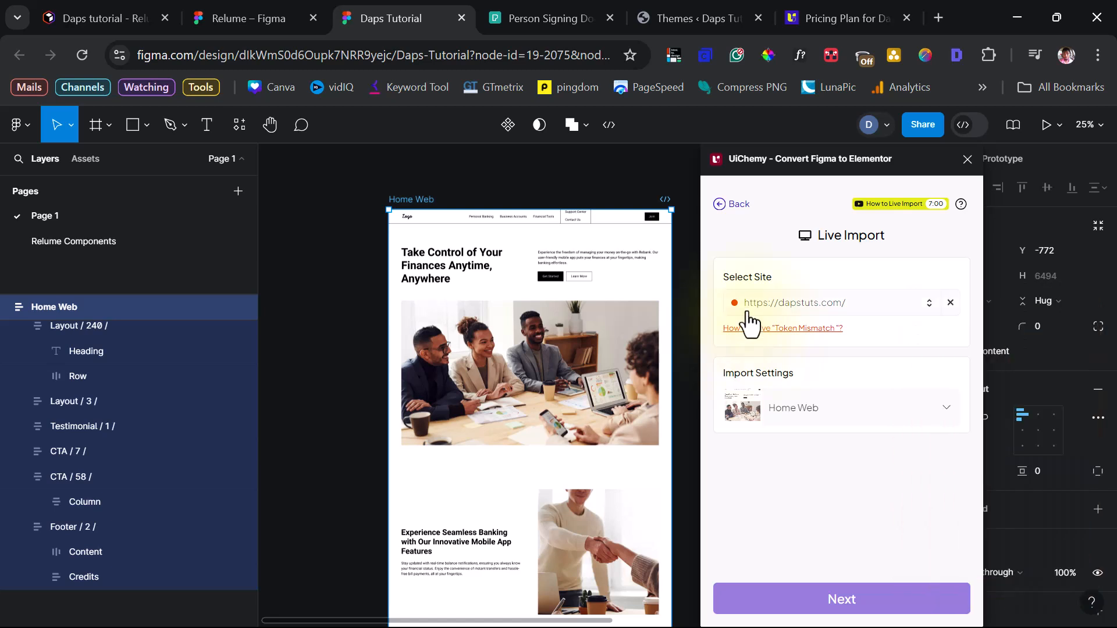
pyautogui.click(949, 305)
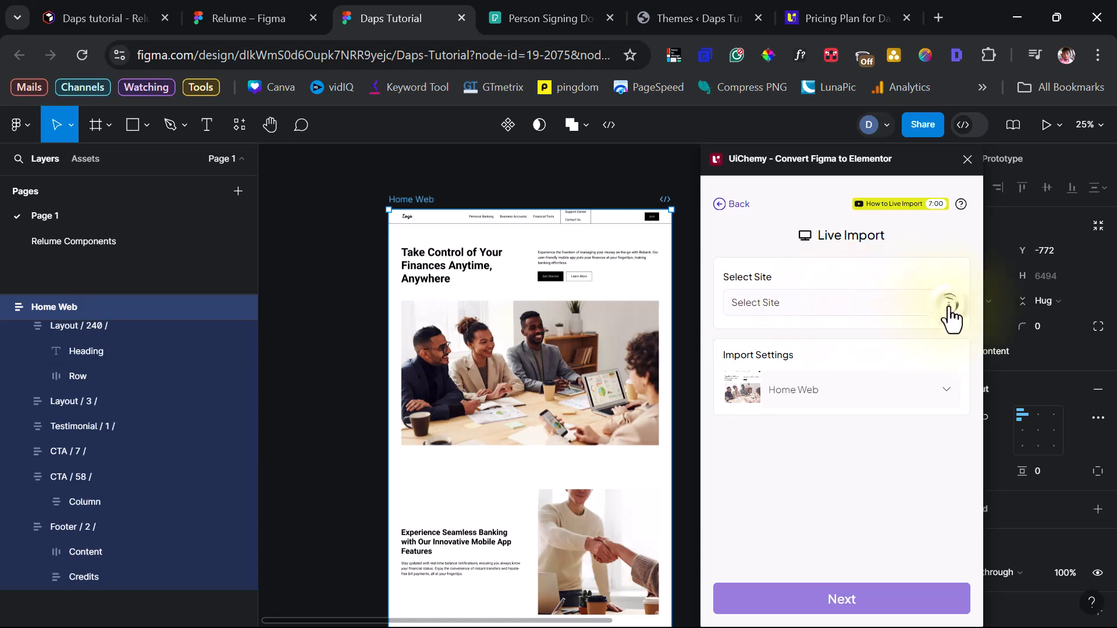
pyautogui.click(790, 309)
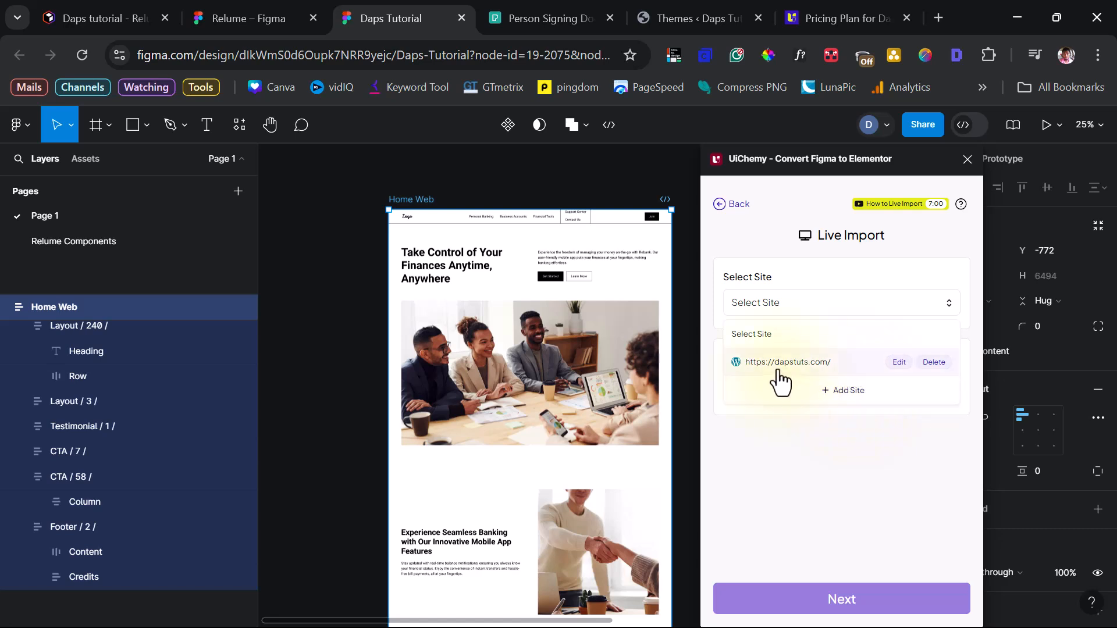
pyautogui.click(899, 366)
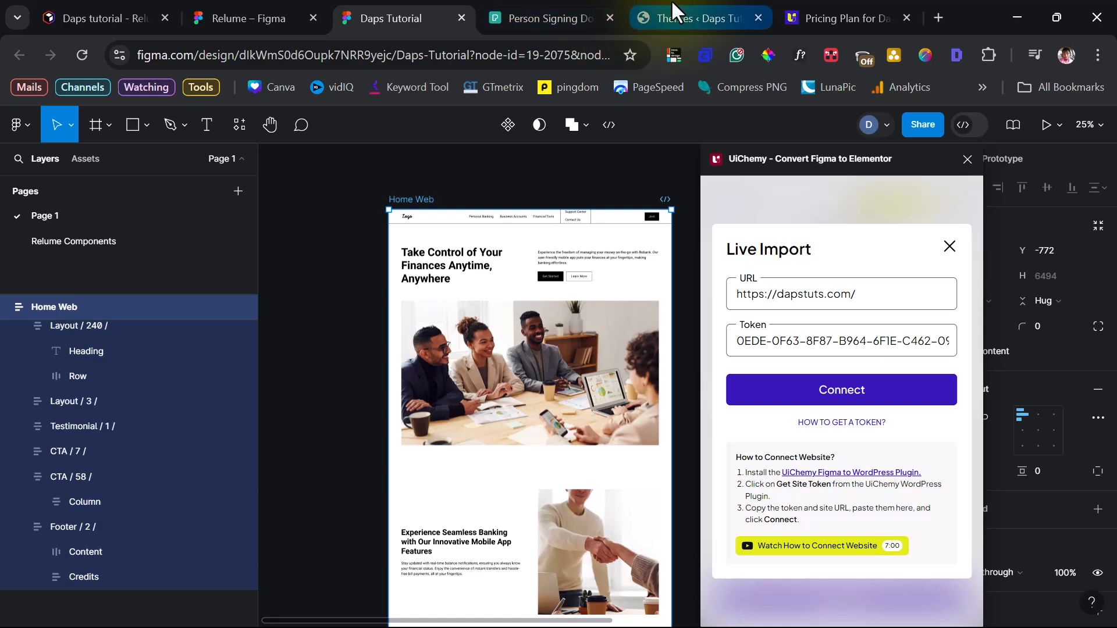
pyautogui.moveTo(672, 6)
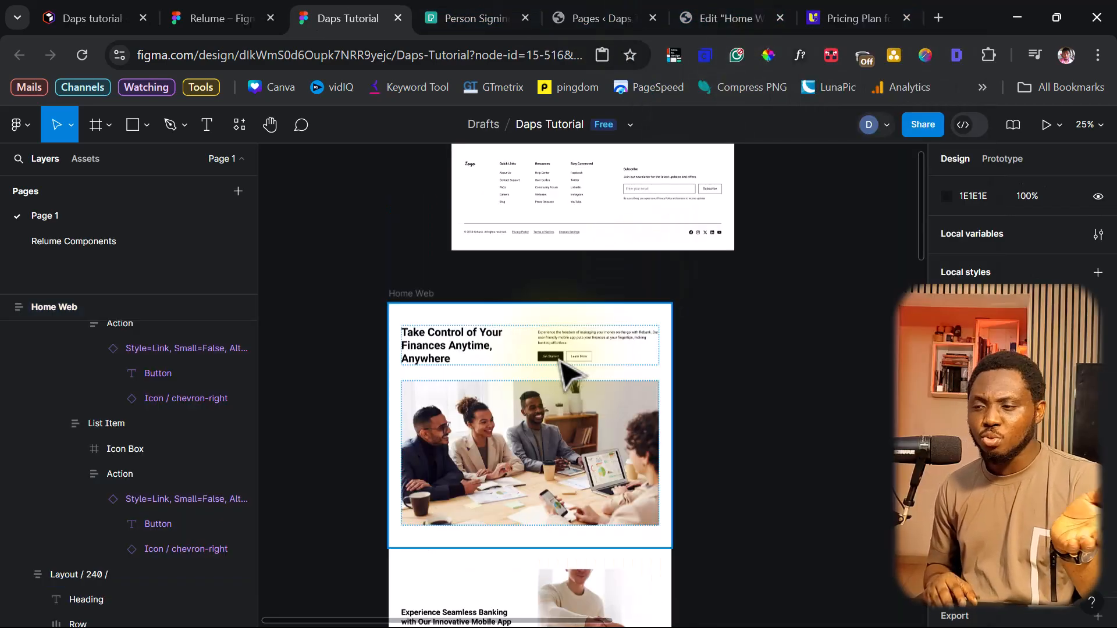
# - Select the Home Web frame, launch the UiChemy plugin on it and convert it with the Express Convert method
pyautogui.scroll(-2, 582, 372)
pyautogui.scroll(-8, 586, 387)
pyautogui.scroll(8, 582, 378)
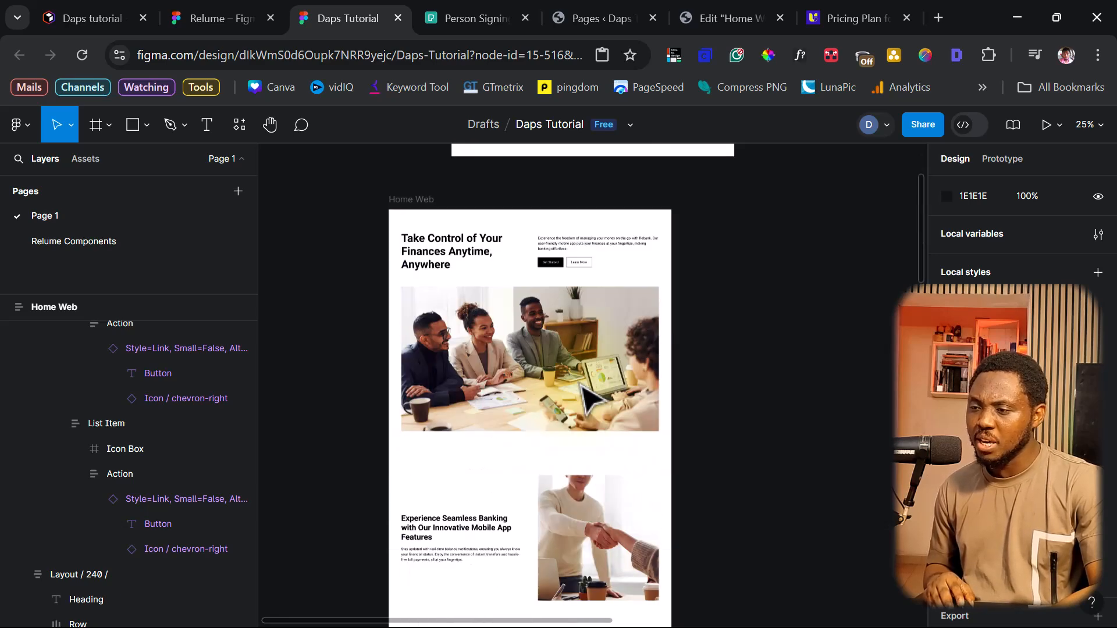
pyautogui.click(410, 200)
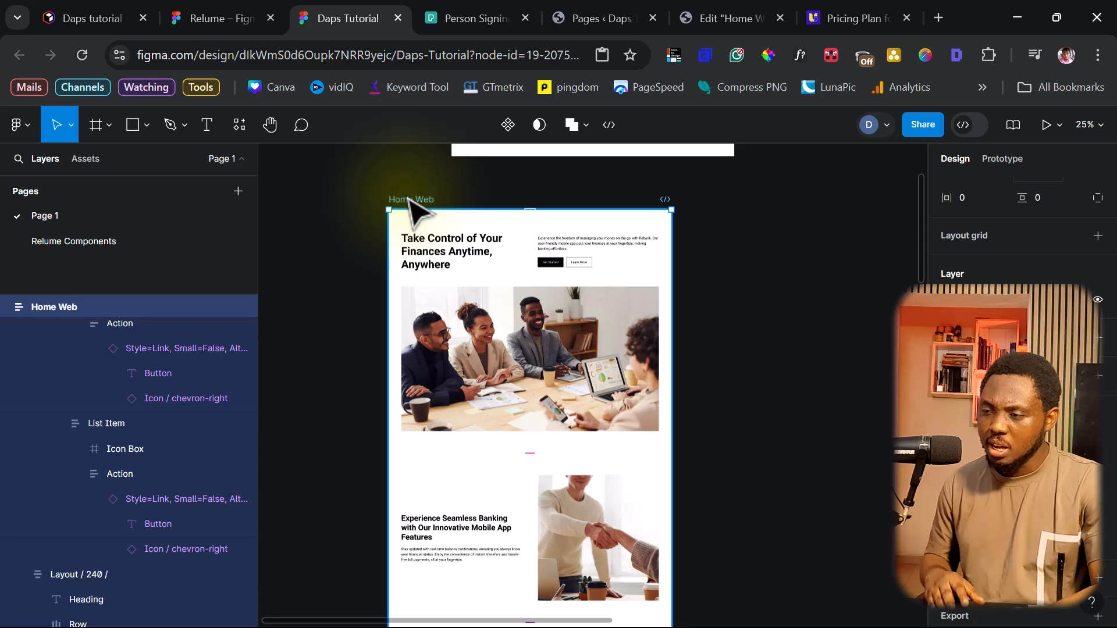
pyautogui.rightClick(711, 403)
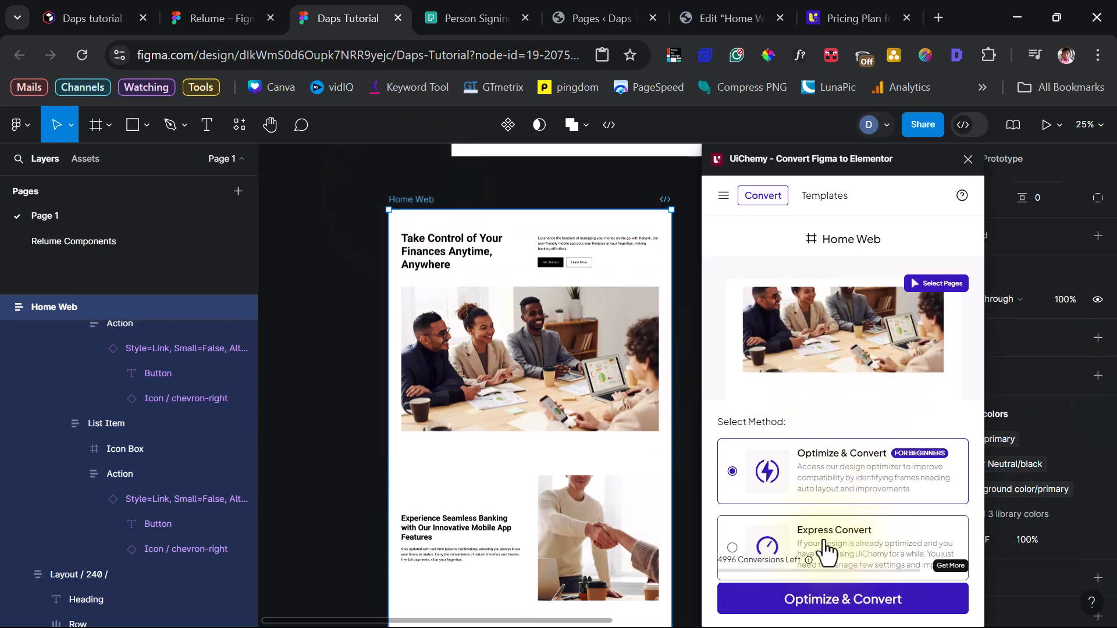
pyautogui.click(824, 543)
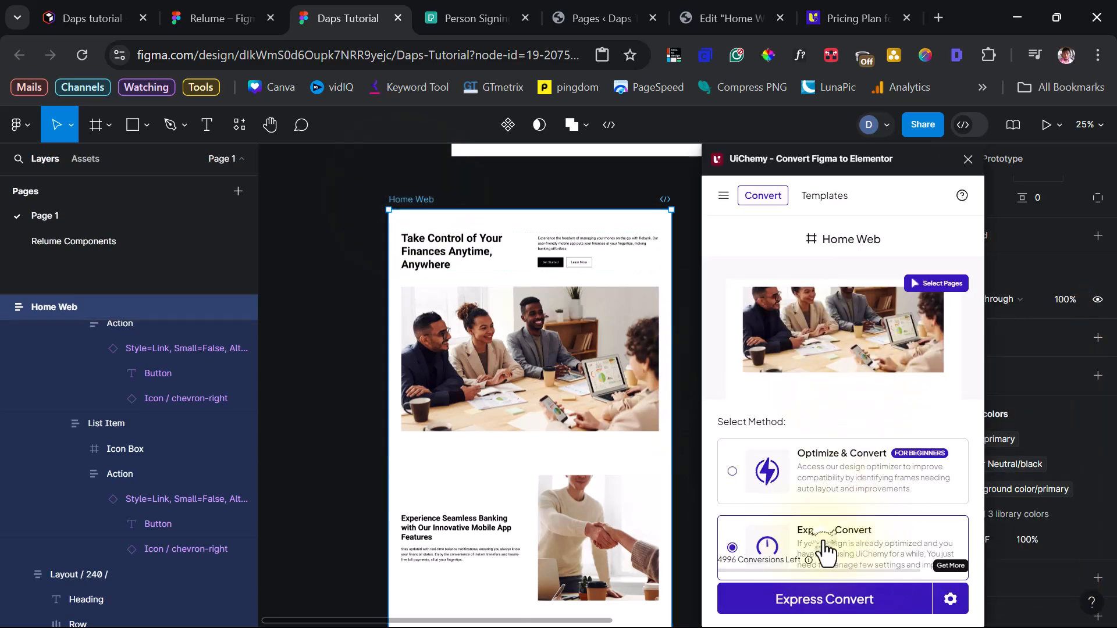
pyautogui.click(828, 603)
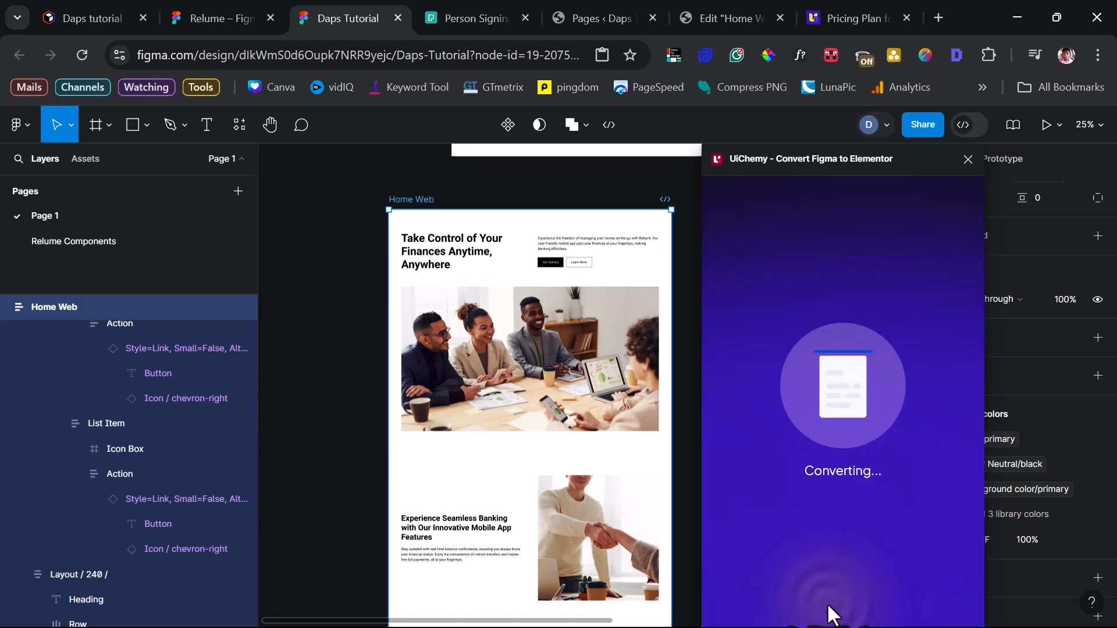
pyautogui.scroll(-1, 875, 454)
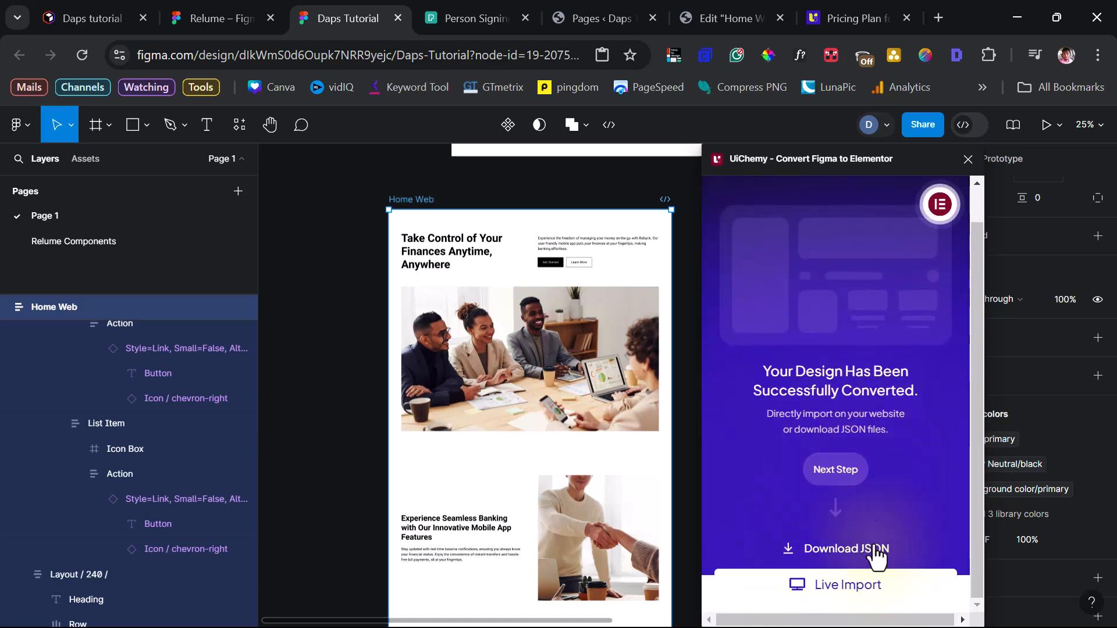
pyautogui.click(840, 590)
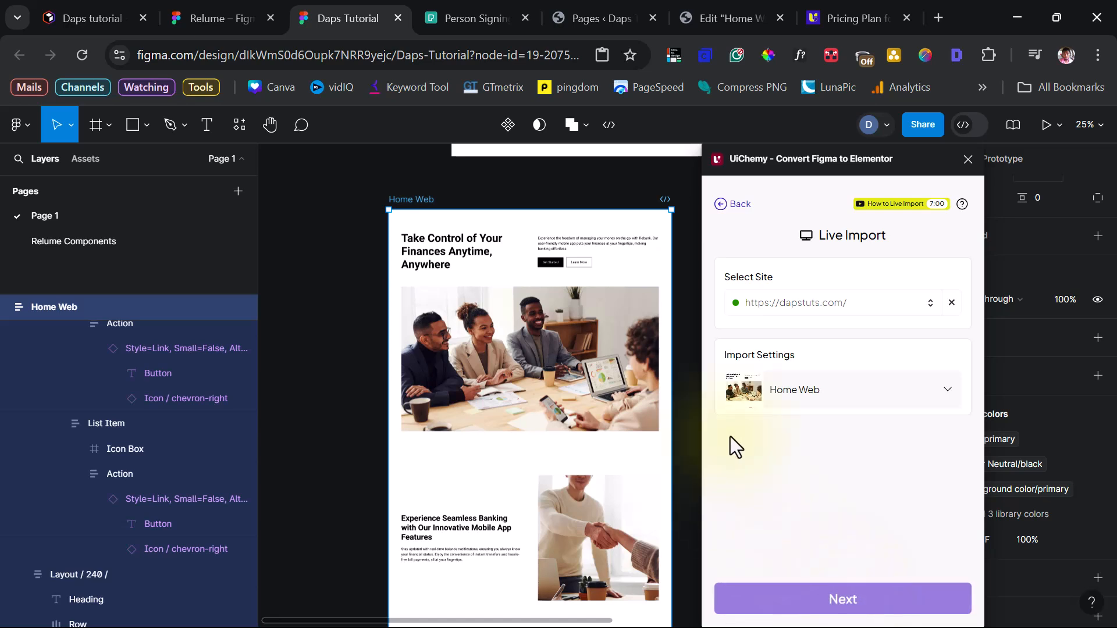
pyautogui.click(814, 393)
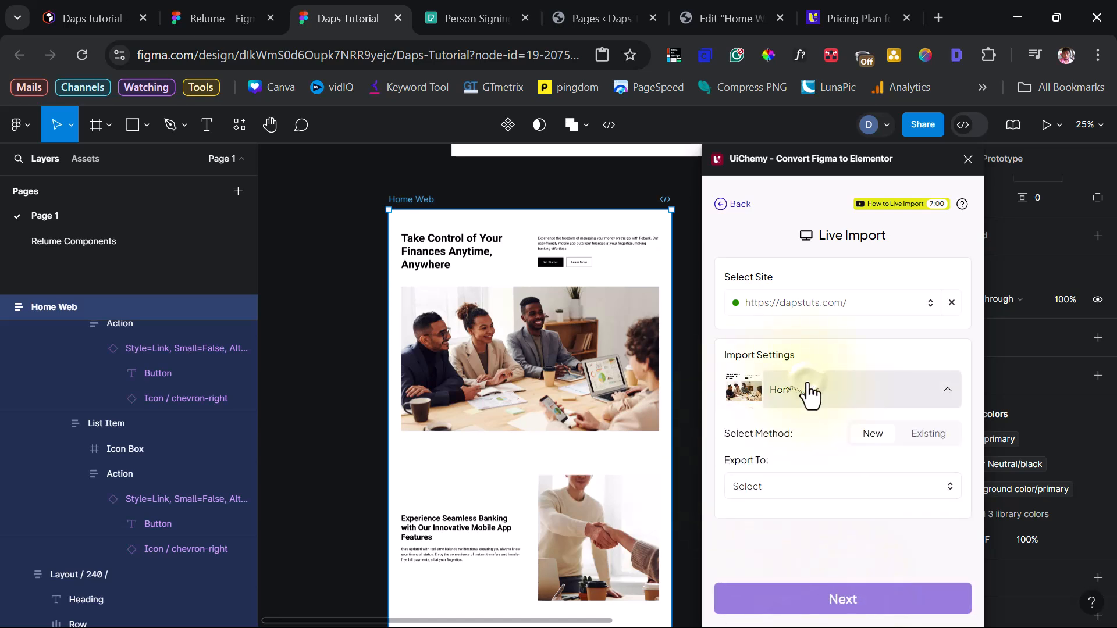
pyautogui.click(870, 440)
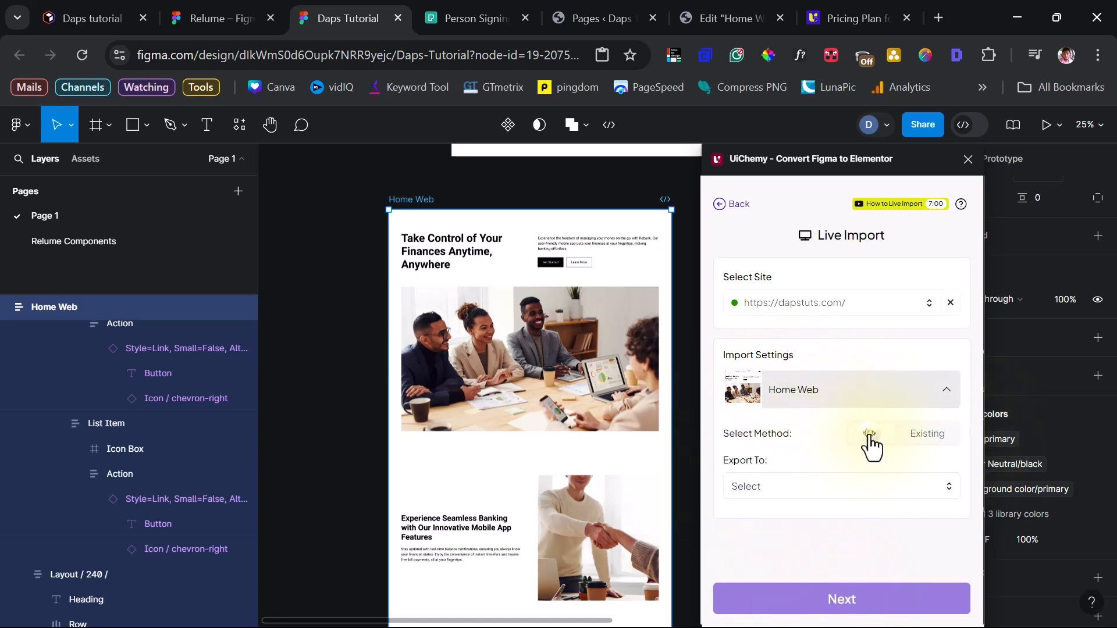
pyautogui.click(775, 493)
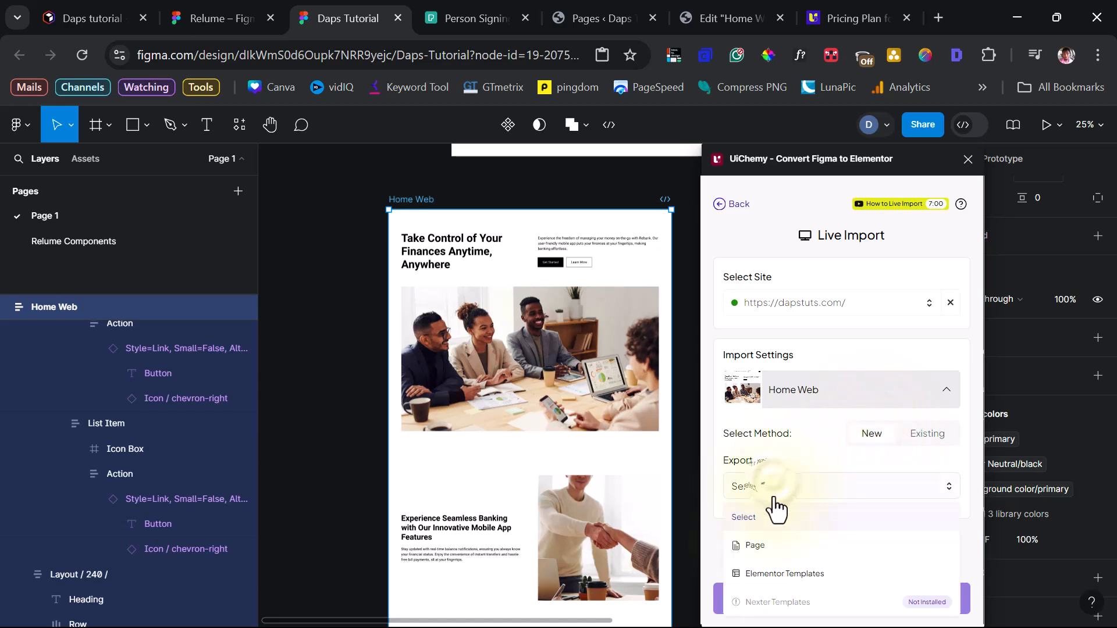
pyautogui.click(771, 547)
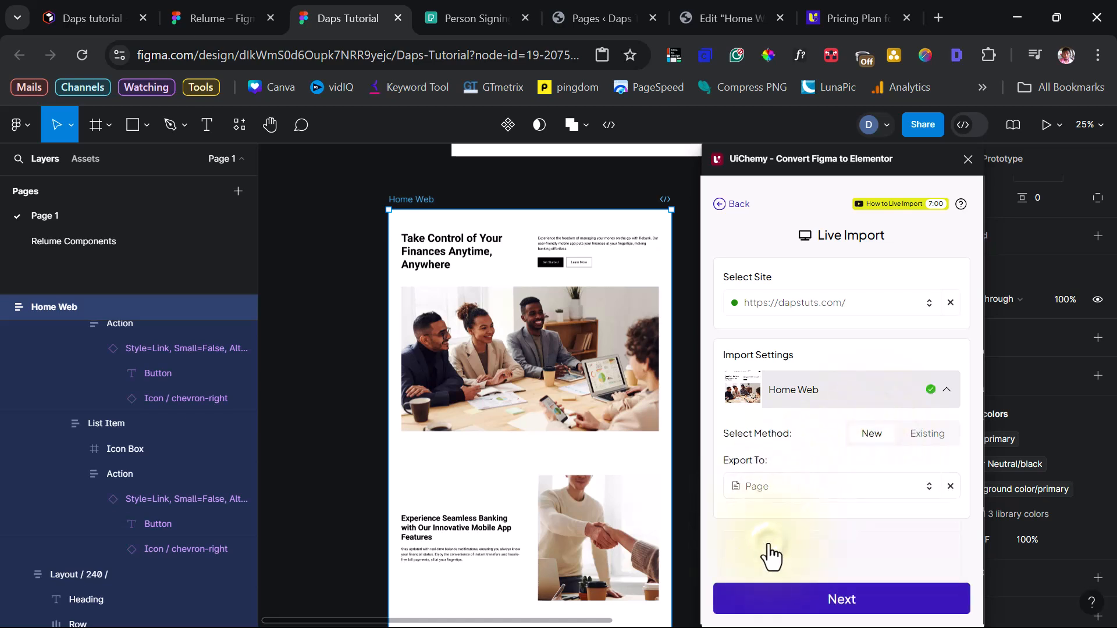
pyautogui.click(855, 605)
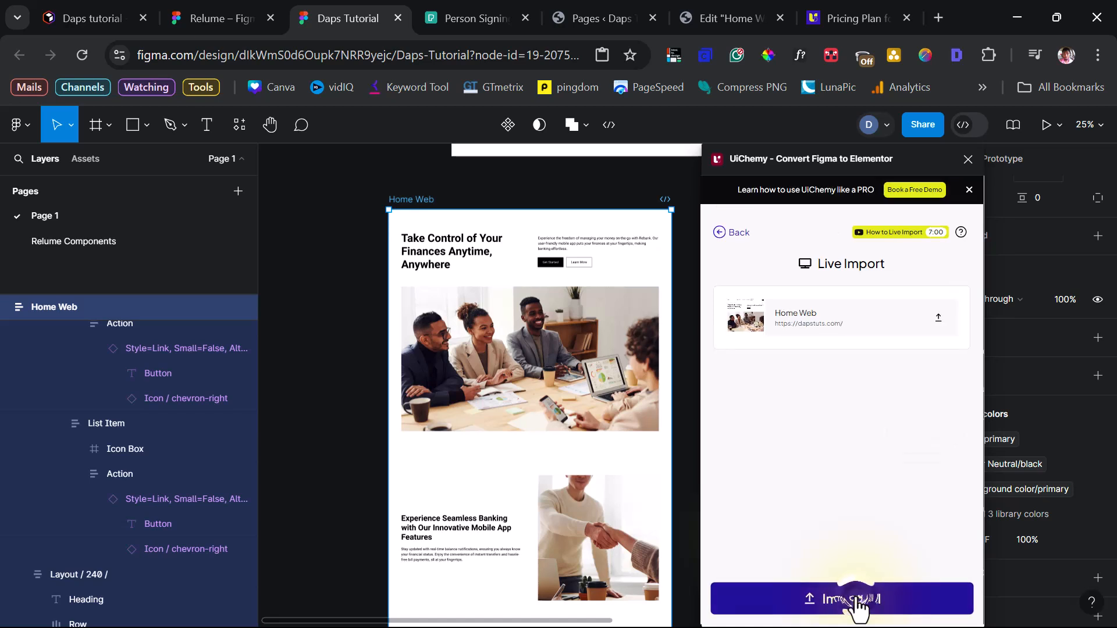
pyautogui.click(939, 319)
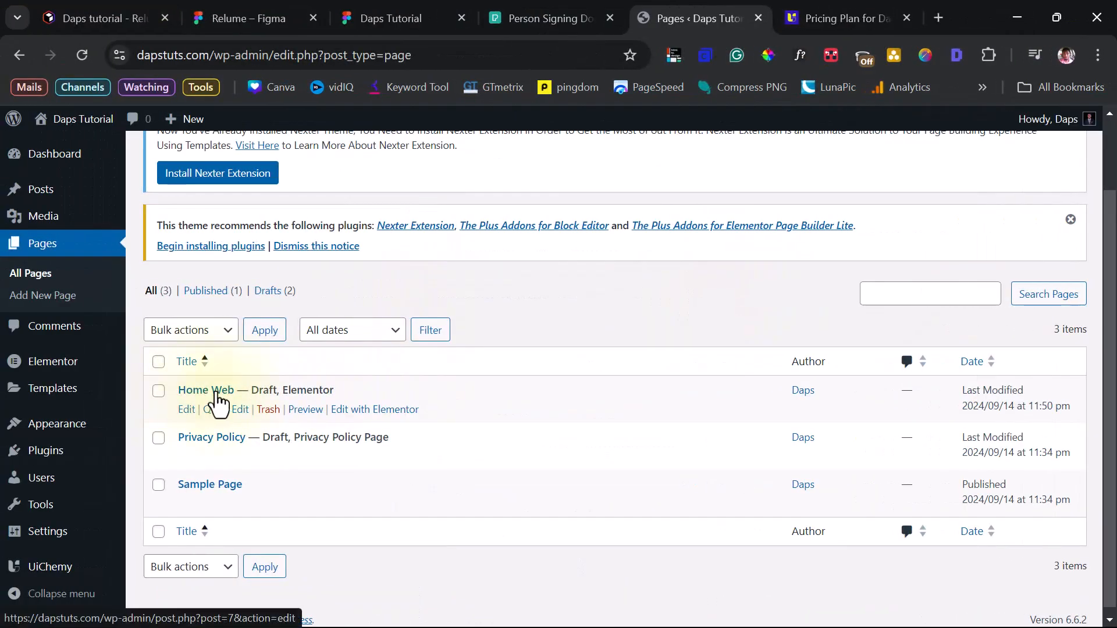
# - Switch to the WordPress pages list and set the imported Home Web page's status to Published
pyautogui.click(230, 414)
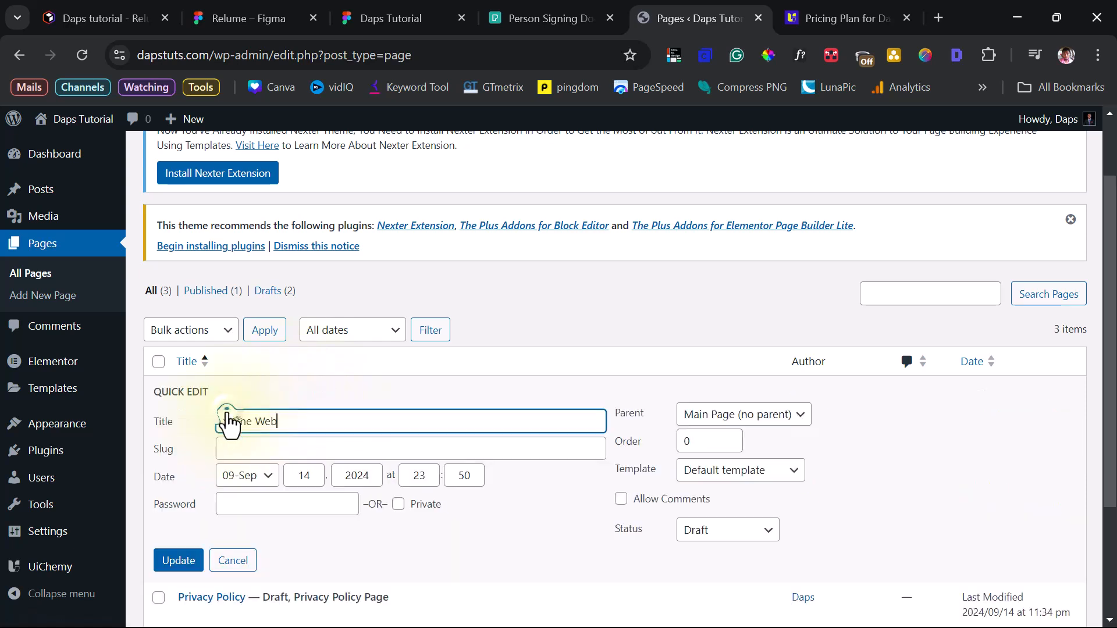
pyautogui.click(747, 538)
pyautogui.click(737, 554)
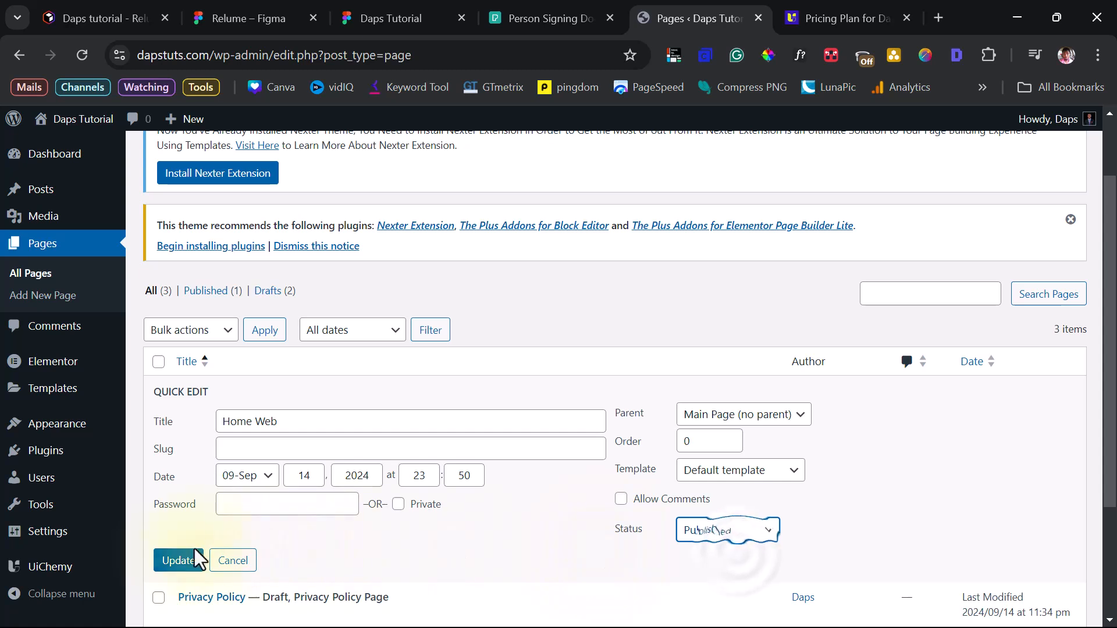
pyautogui.click(182, 561)
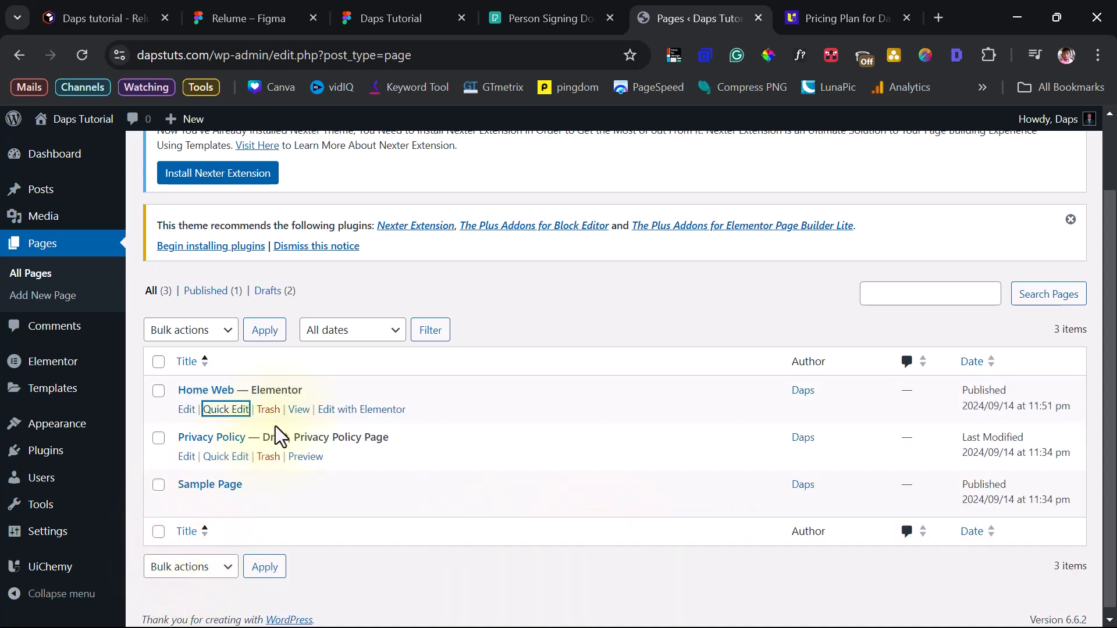
# - Open the live view of the published Home Web page in a new browser tab
pyautogui.rightClick(298, 410)
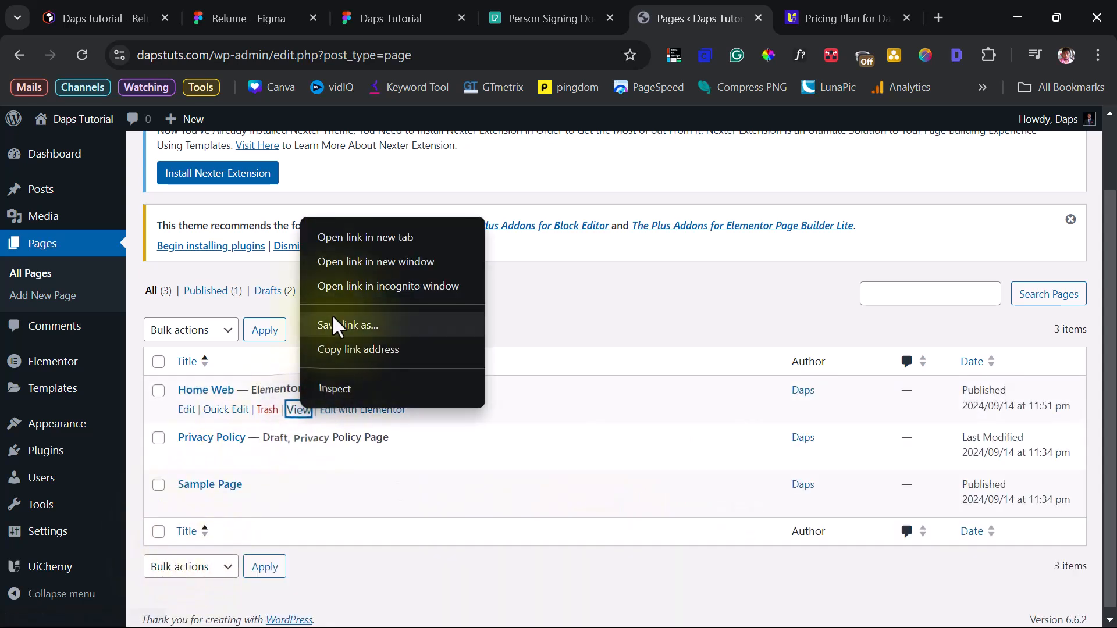
pyautogui.click(344, 238)
pyautogui.click(710, 16)
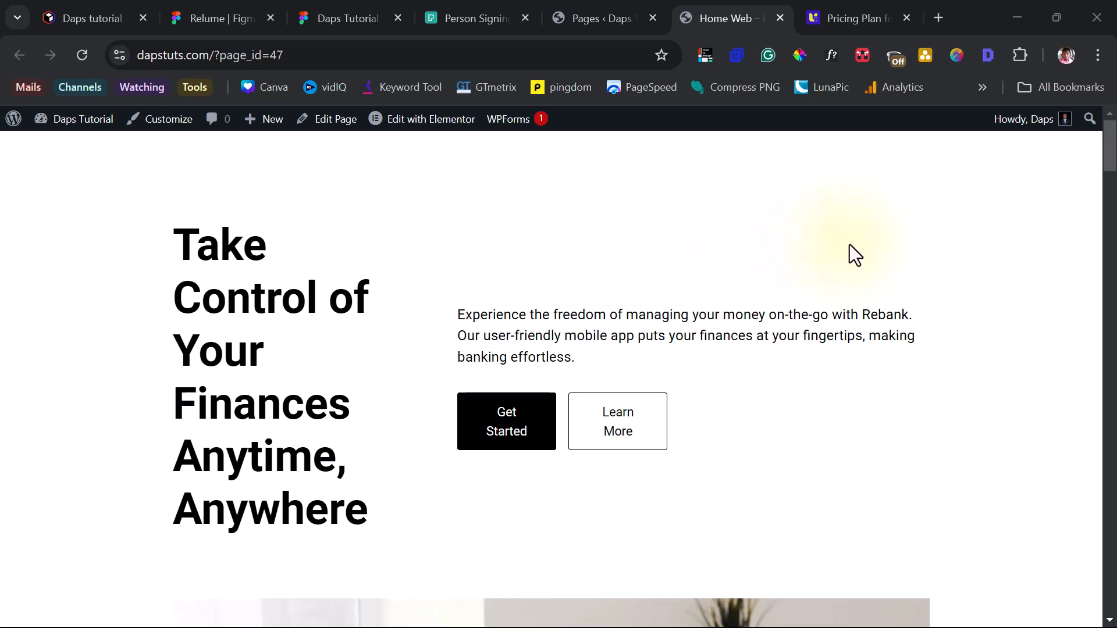
# - Review the live page's layout from the hero section through features and testimonial to the newsletter form
pyautogui.scroll(-3, 850, 250)
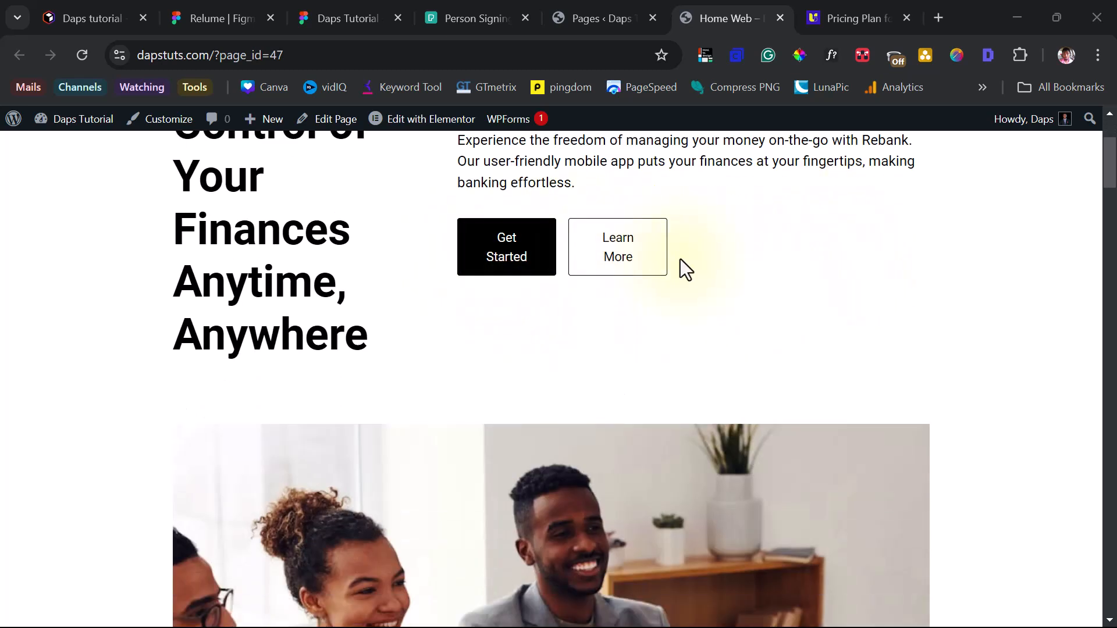
pyautogui.scroll(-5, 847, 262)
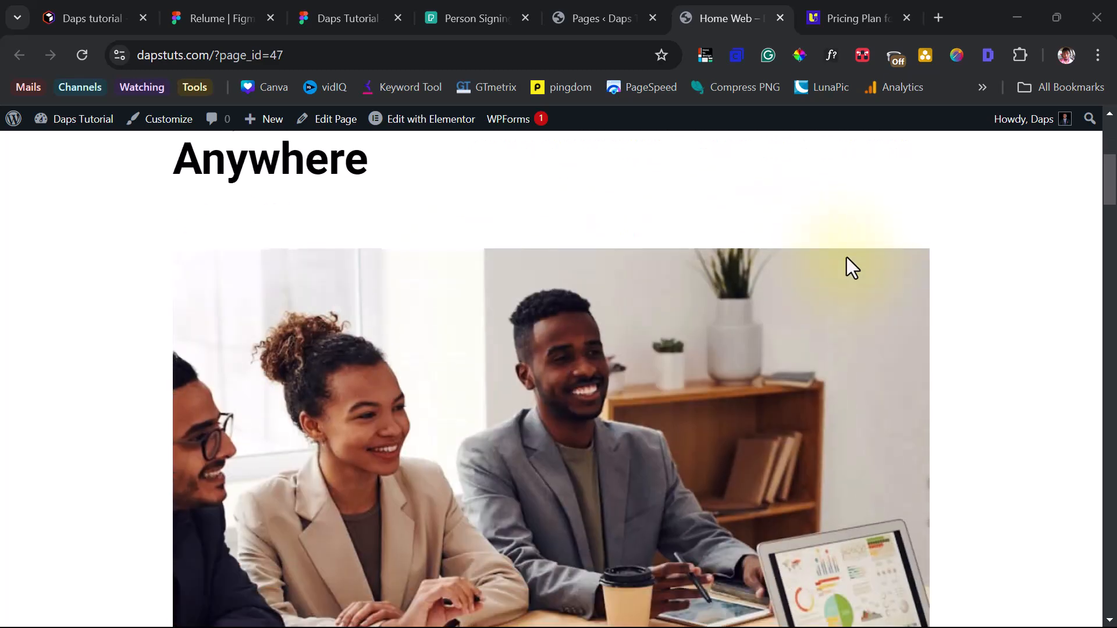
pyautogui.scroll(-6, 749, 284)
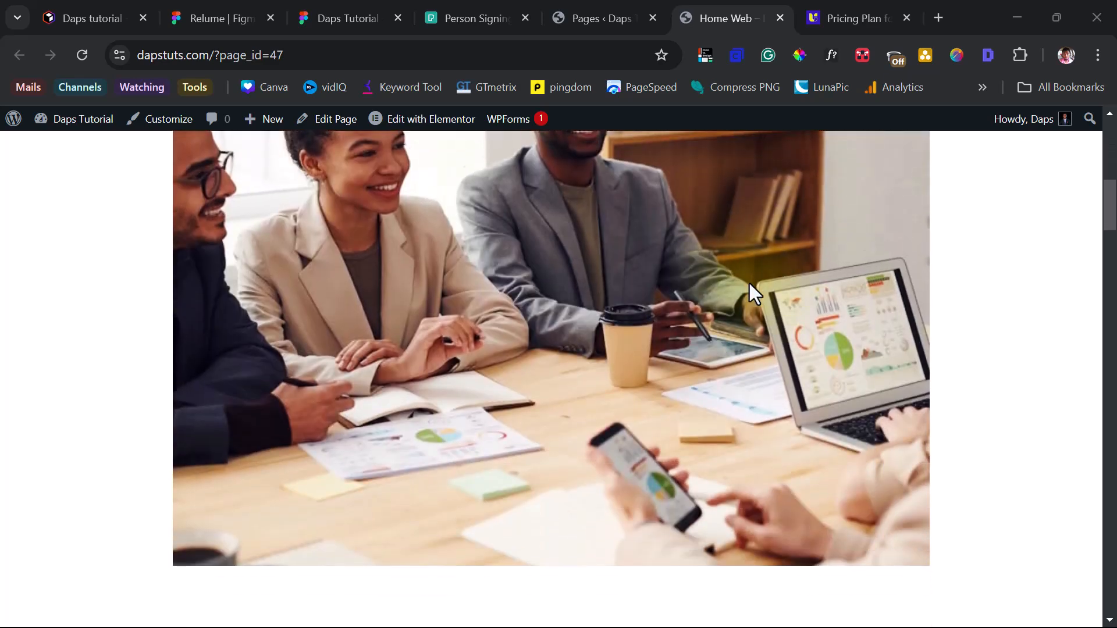
pyautogui.scroll(-6, 749, 284)
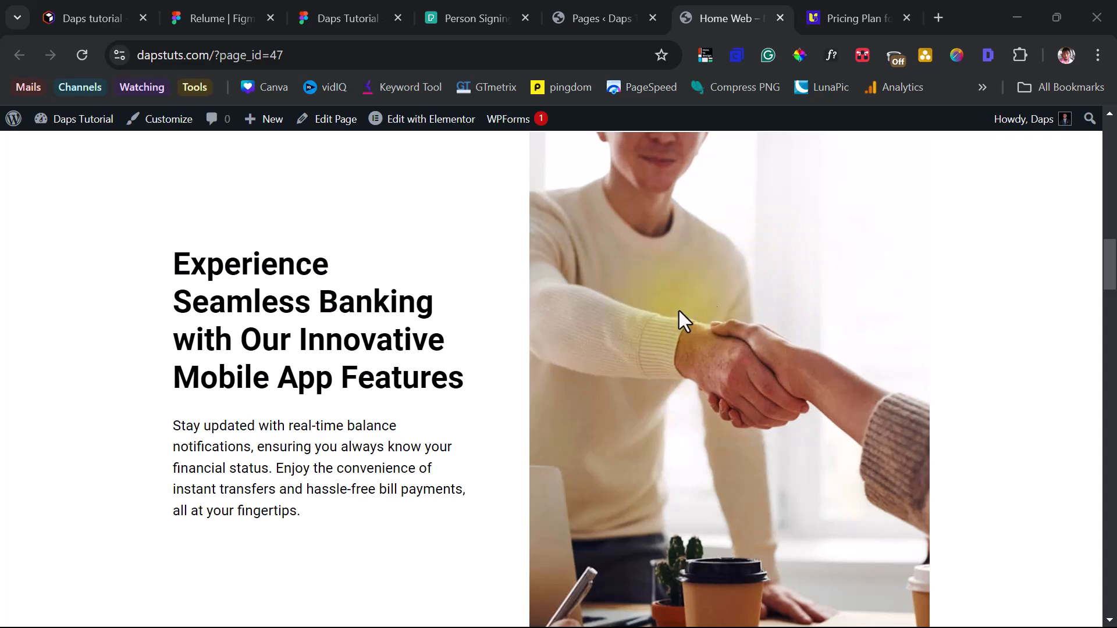
pyautogui.scroll(-3, 867, 306)
pyautogui.scroll(4, 337, 305)
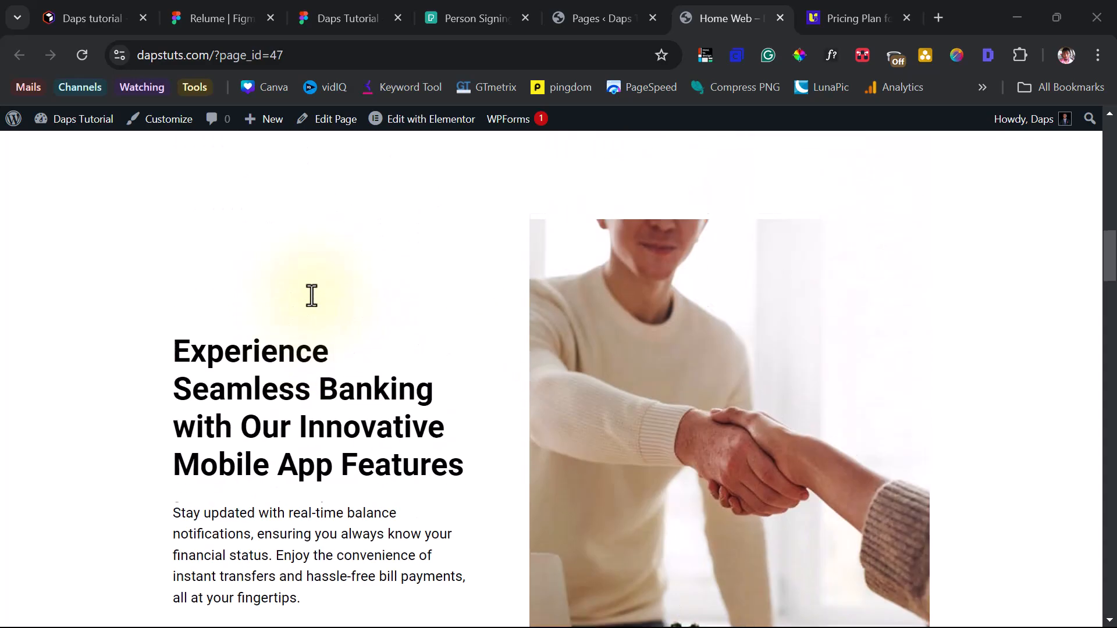
pyautogui.scroll(-13, 308, 298)
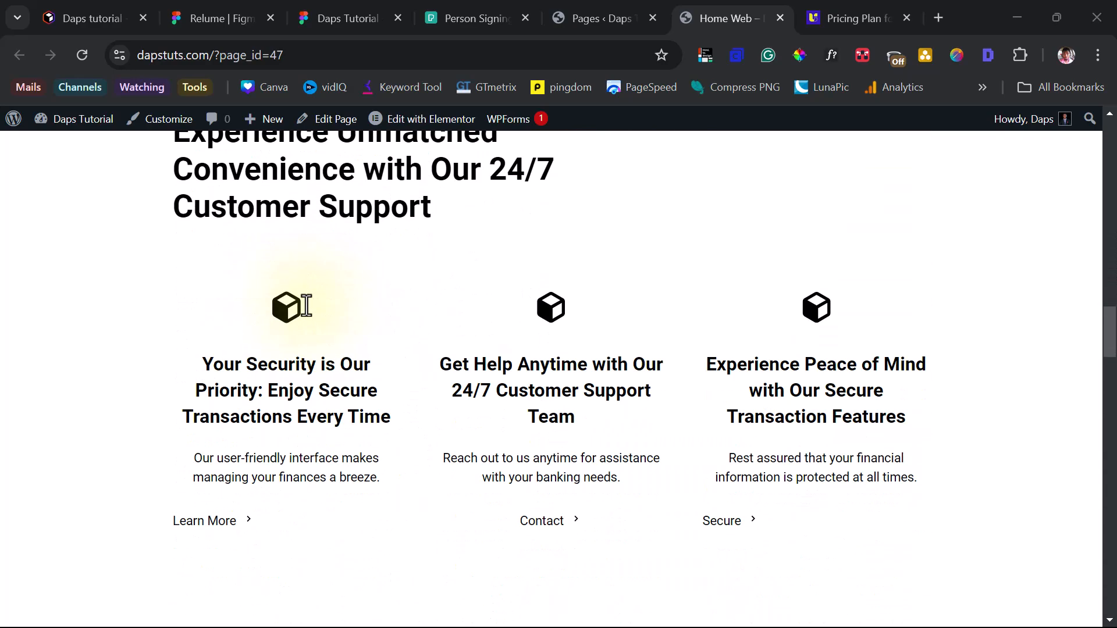
pyautogui.scroll(-12, 307, 306)
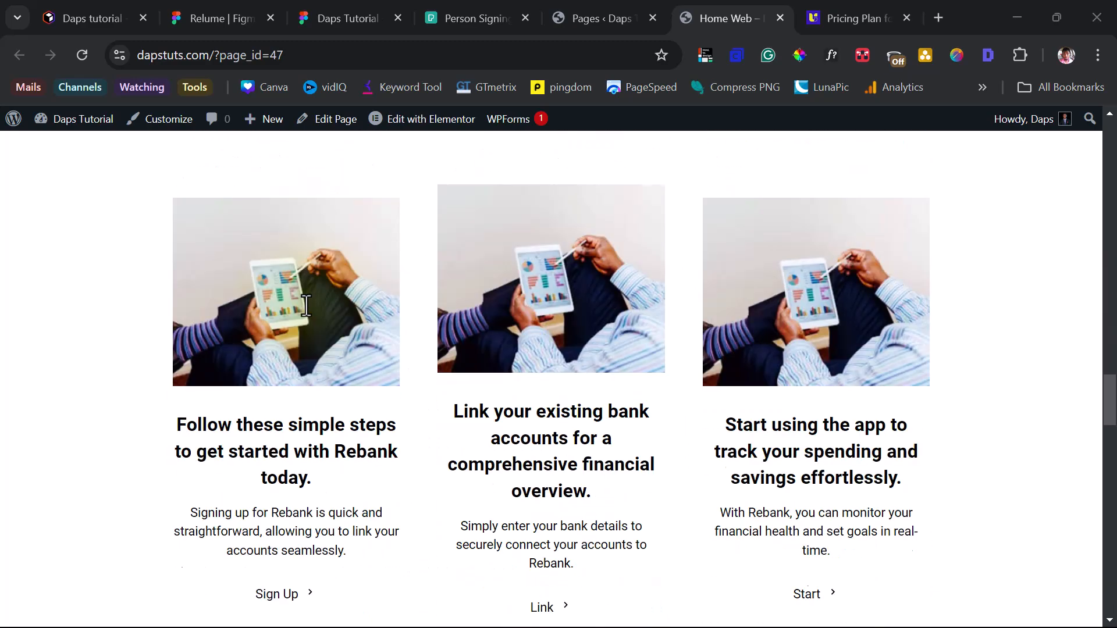
pyautogui.scroll(-6, 306, 306)
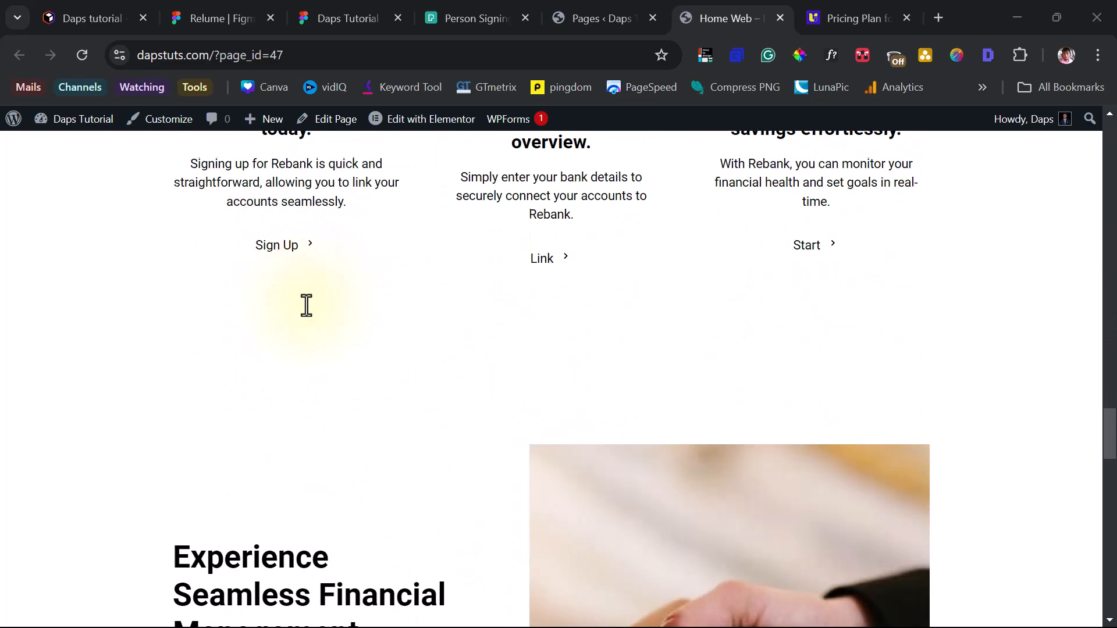
pyautogui.scroll(-15, 307, 305)
pyautogui.scroll(-2, 307, 305)
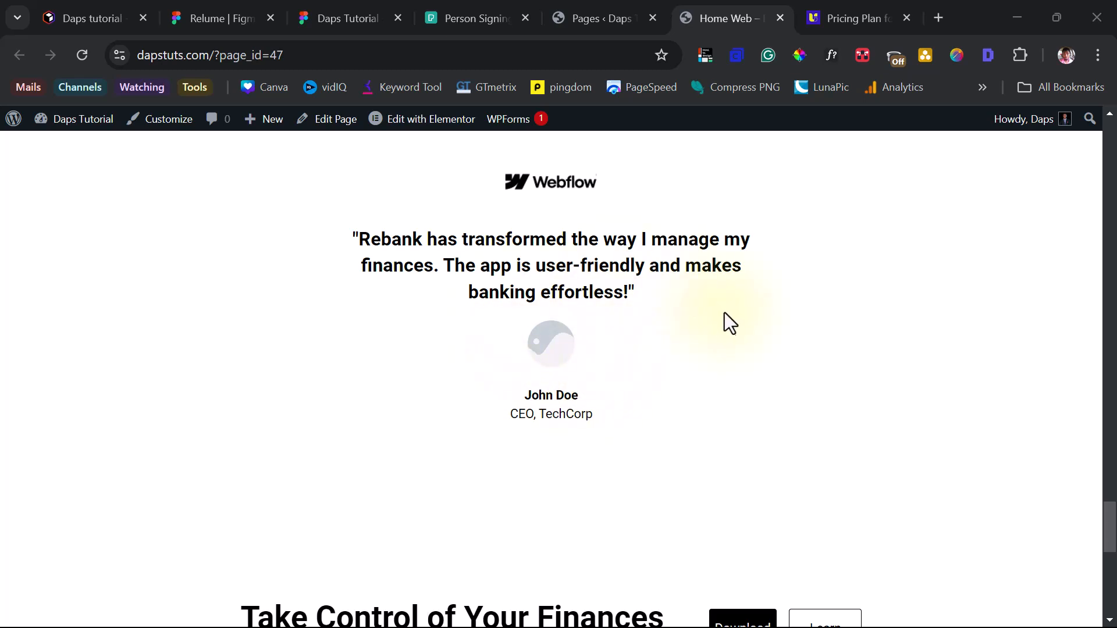
pyautogui.scroll(-7, 724, 313)
pyautogui.scroll(3, 725, 312)
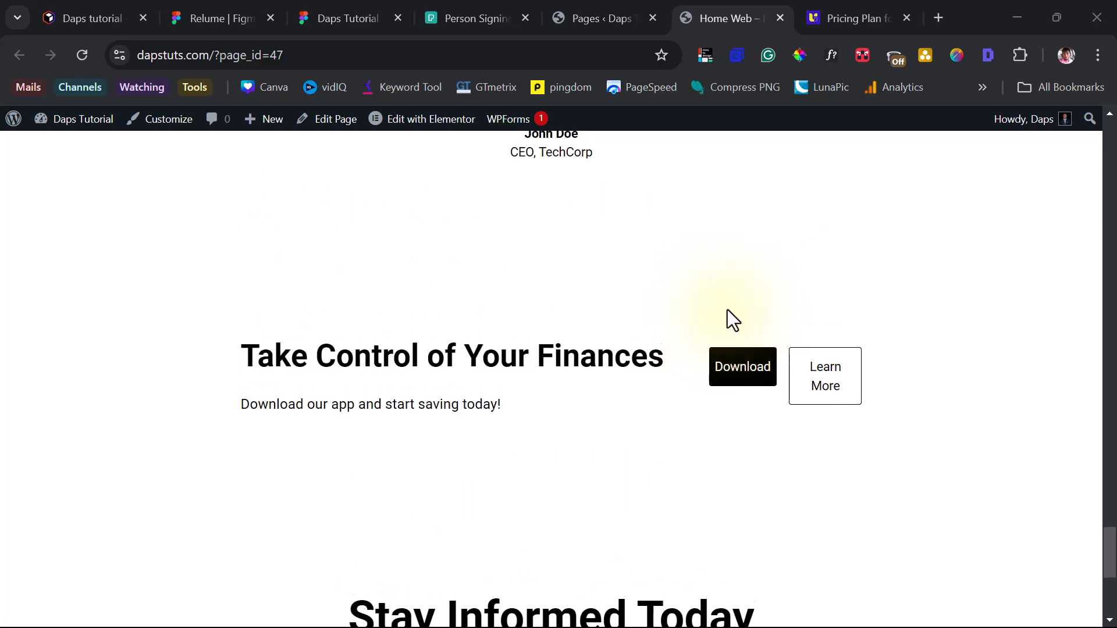
pyautogui.scroll(-6, 830, 389)
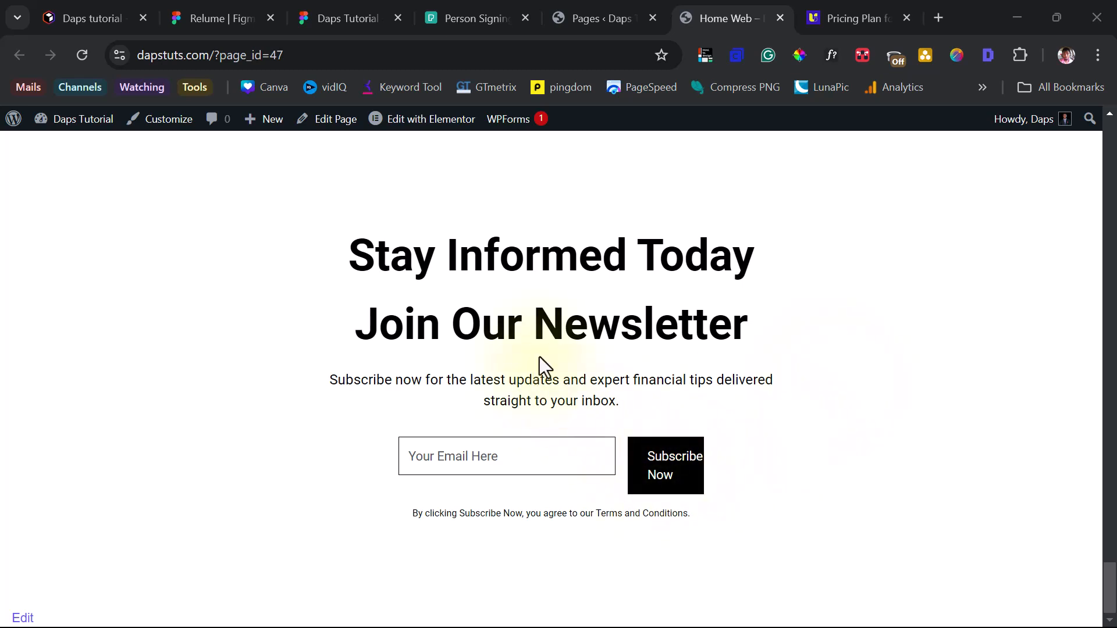
# - Open the Home Web page in the Elementor editor and widen the hero's button area at the Learn More button
pyautogui.moveTo(436, 128)
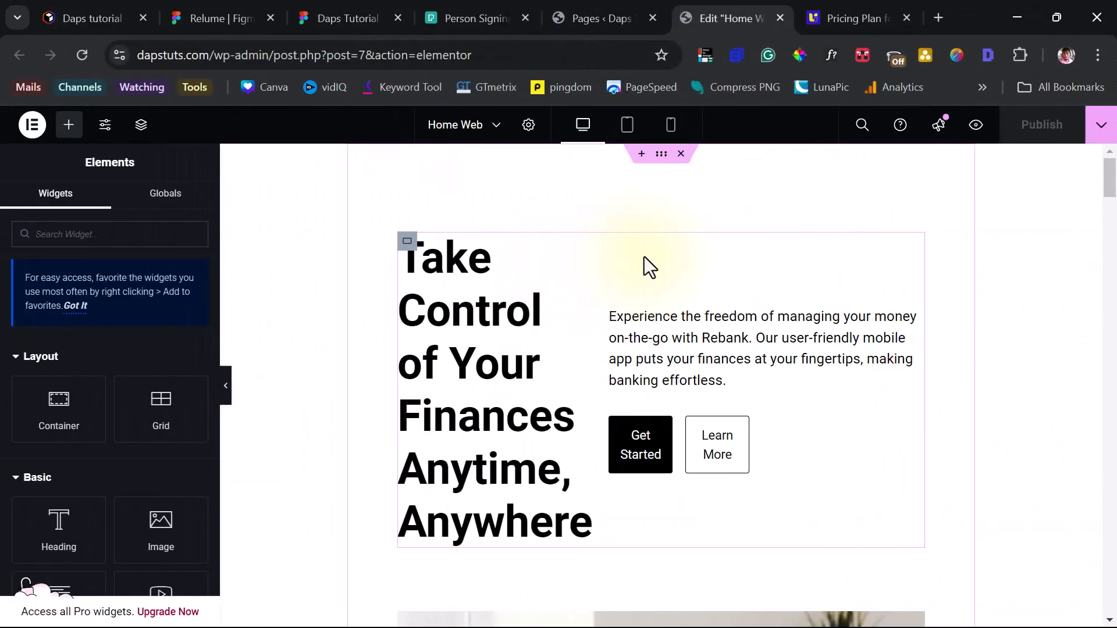
pyautogui.scroll(-2, 750, 378)
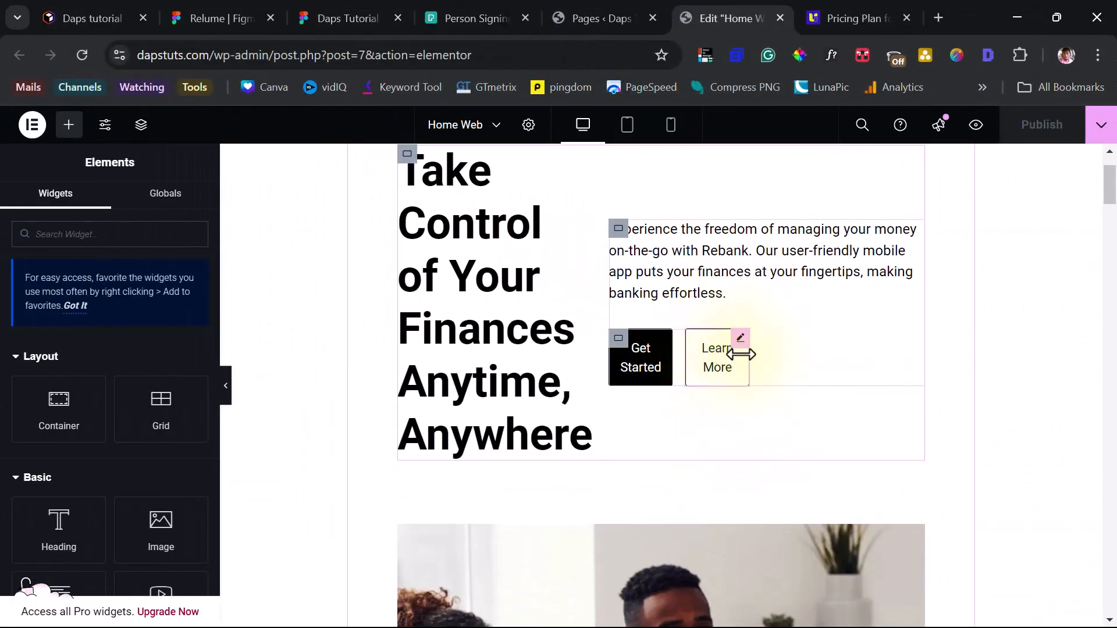
pyautogui.click(722, 368)
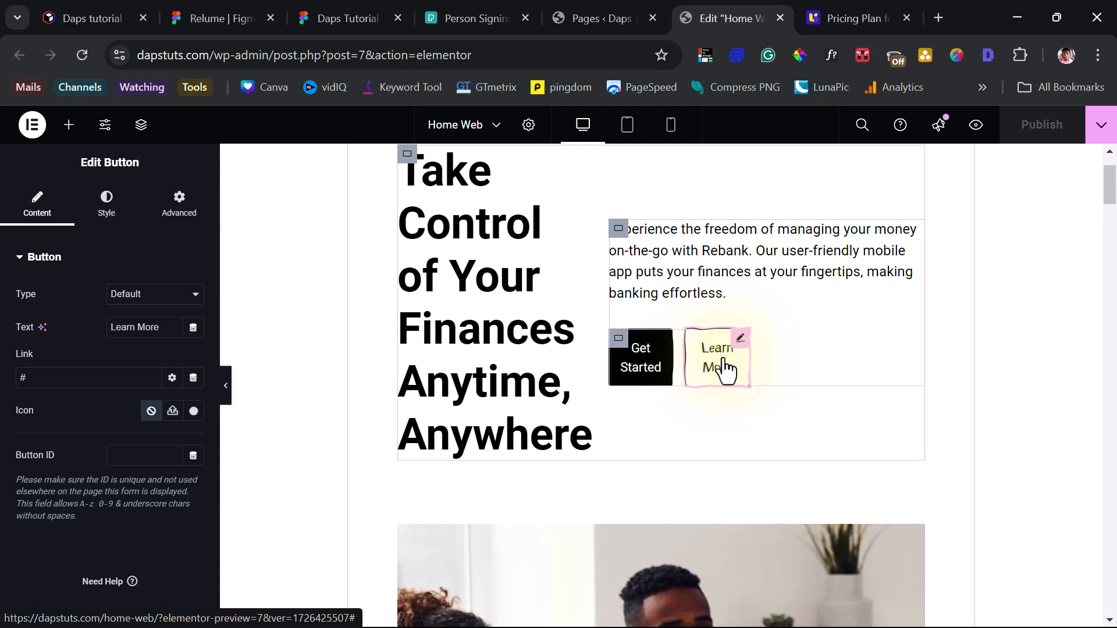
pyautogui.moveTo(748, 364); pyautogui.dragTo(846, 376)
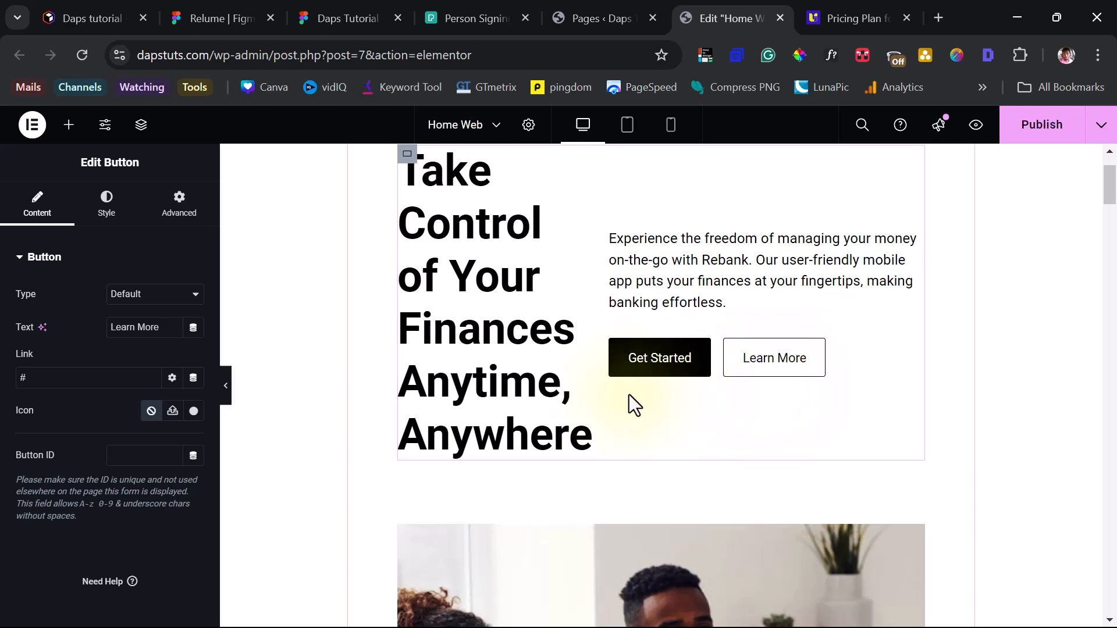
# - Set the hero heading's font size to 40 px in the desktop view
pyautogui.click(479, 292)
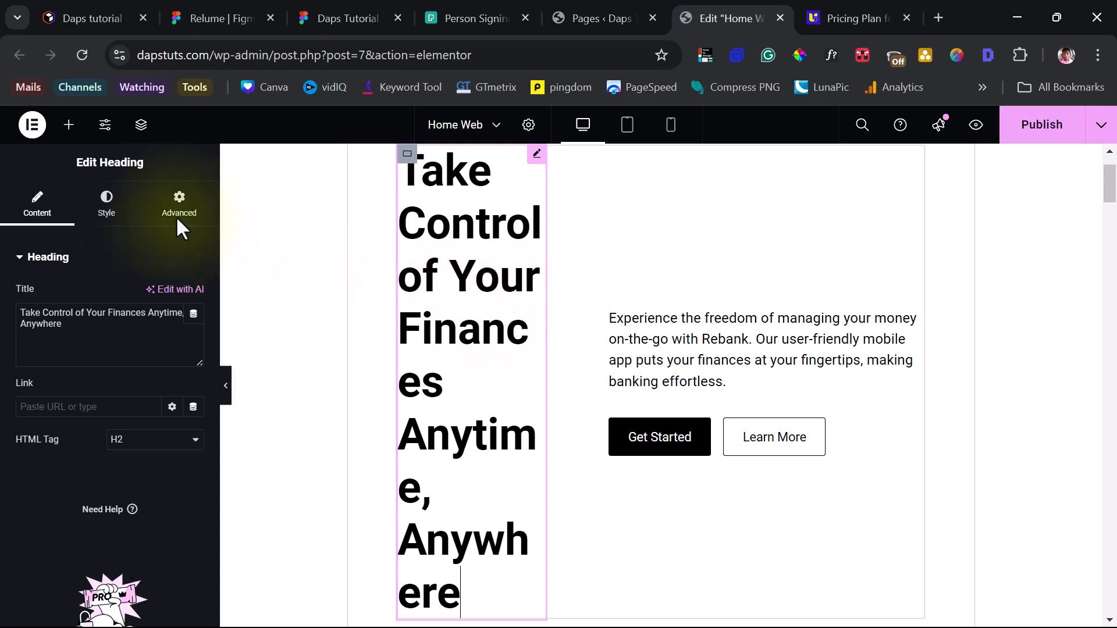
pyautogui.click(106, 204)
pyautogui.click(191, 360)
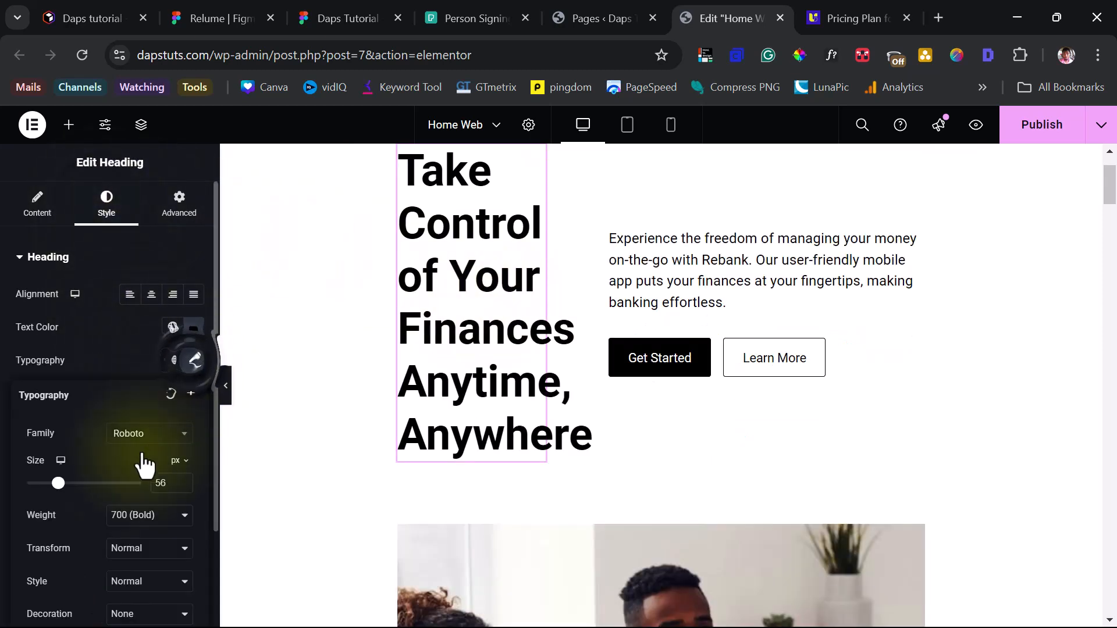
pyautogui.moveTo(58, 482); pyautogui.dragTo(49, 484)
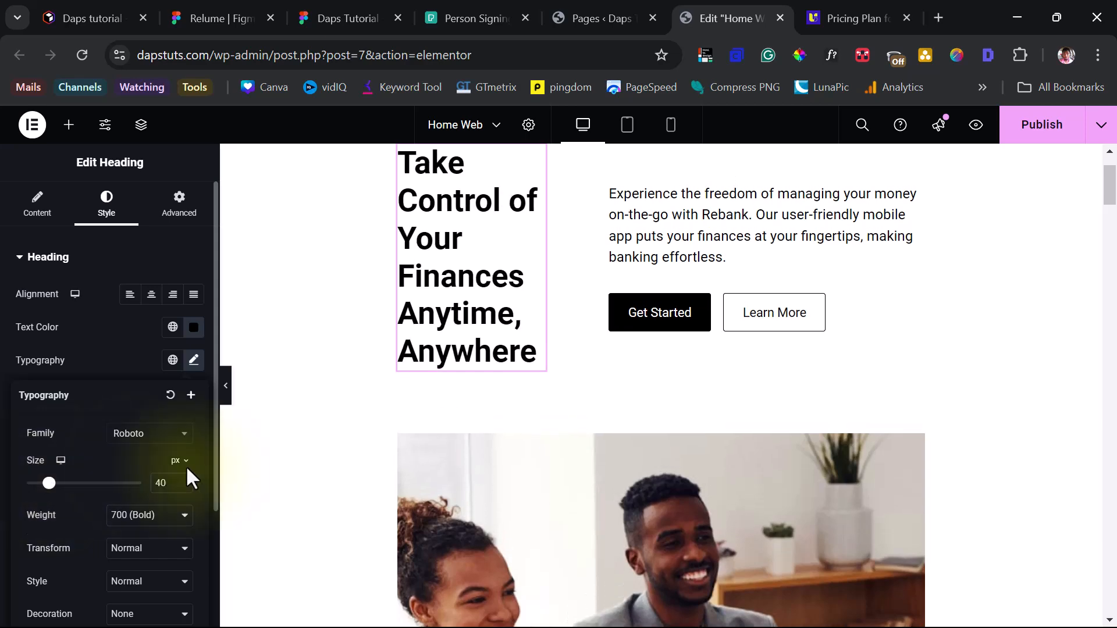
# - Review the page sections below the hero in the editor, from the feature columns and their link buttons to the testimonial
pyautogui.scroll(-15, 720, 281)
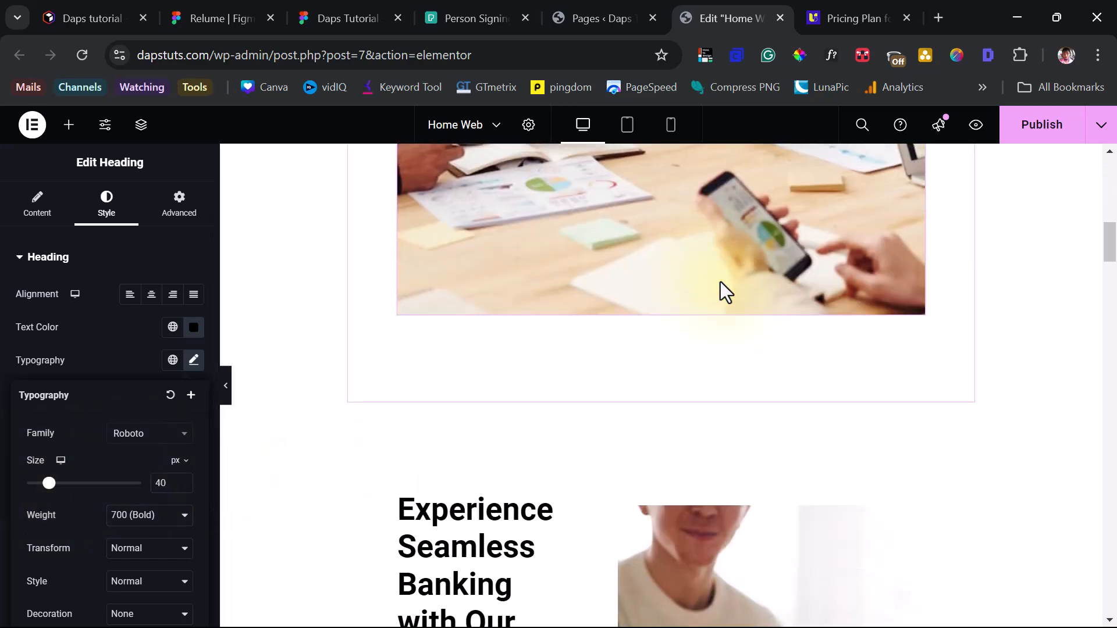
pyautogui.scroll(-15, 510, 306)
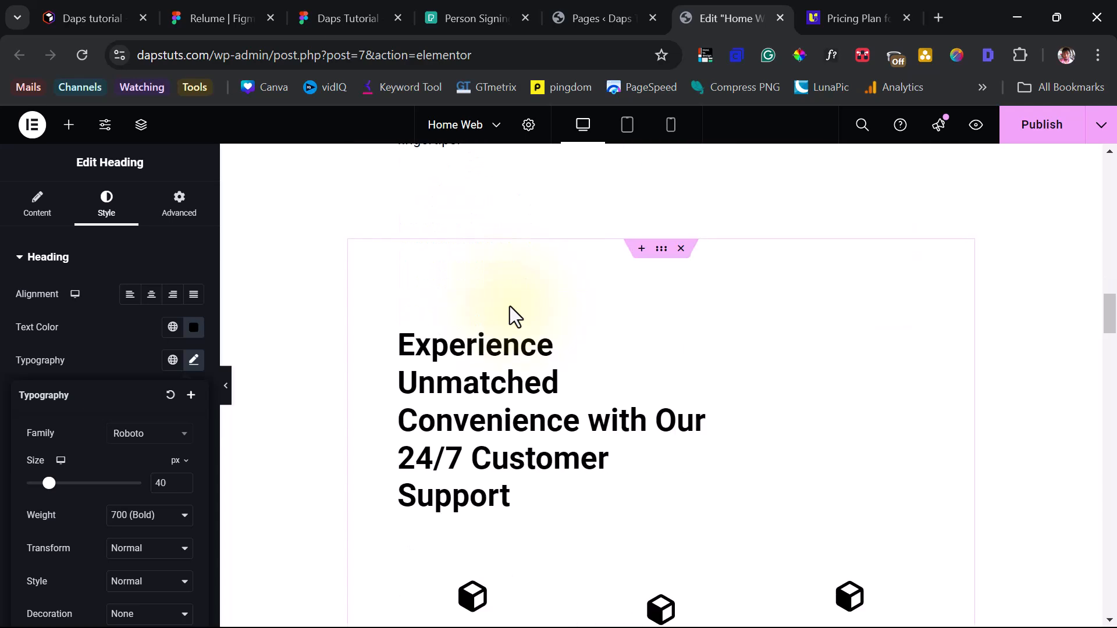
pyautogui.scroll(-3, 509, 306)
pyautogui.scroll(7, 509, 306)
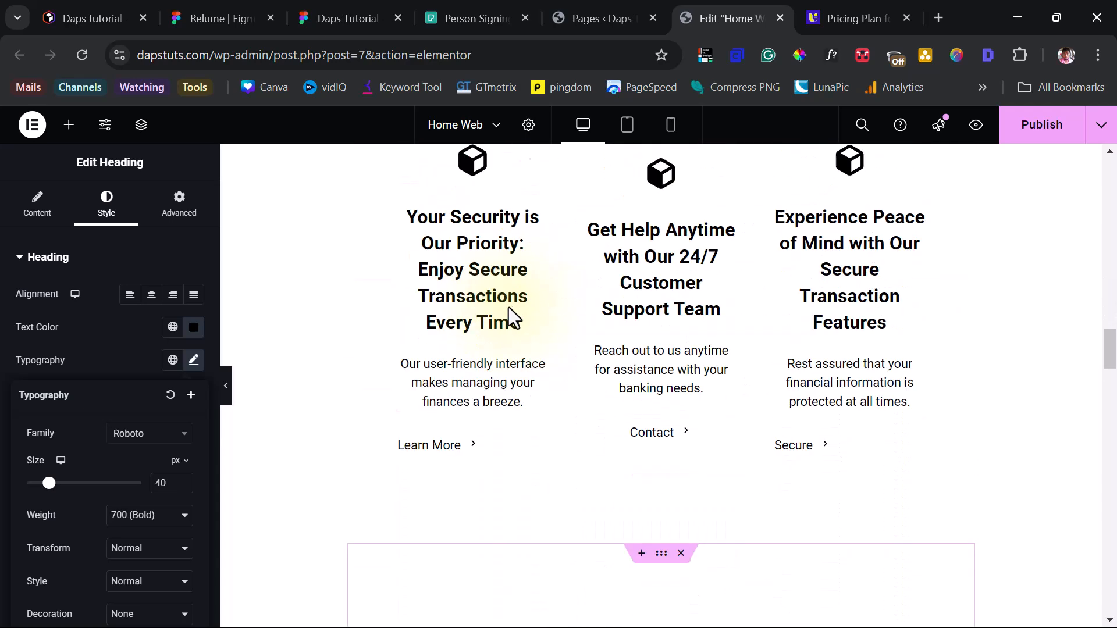
pyautogui.click(438, 449)
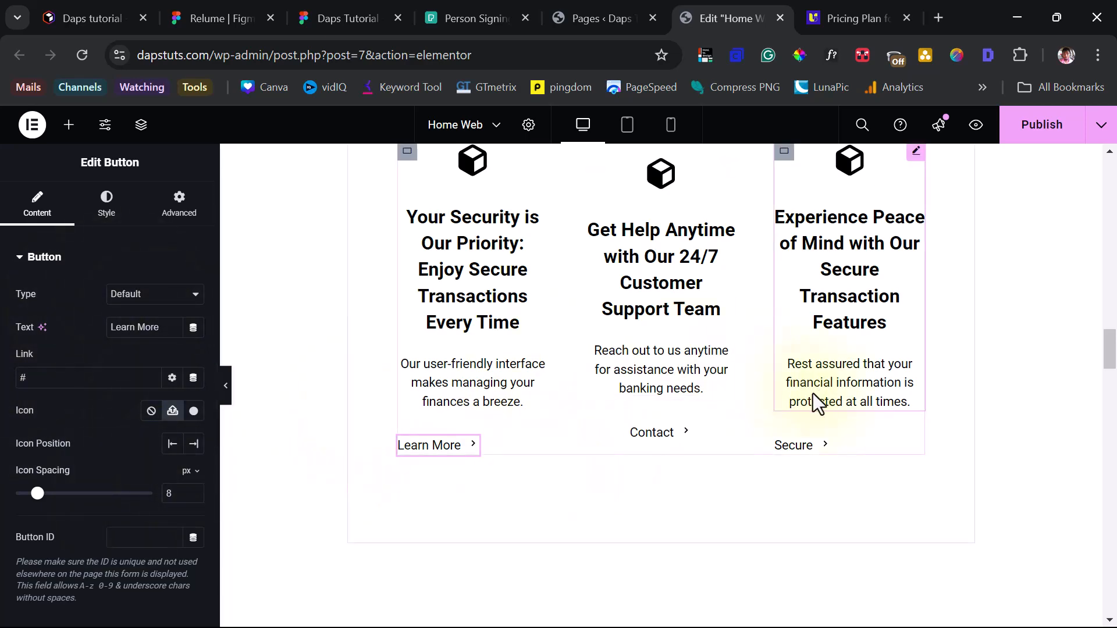
pyautogui.scroll(-1, 484, 336)
pyautogui.scroll(-10, 484, 335)
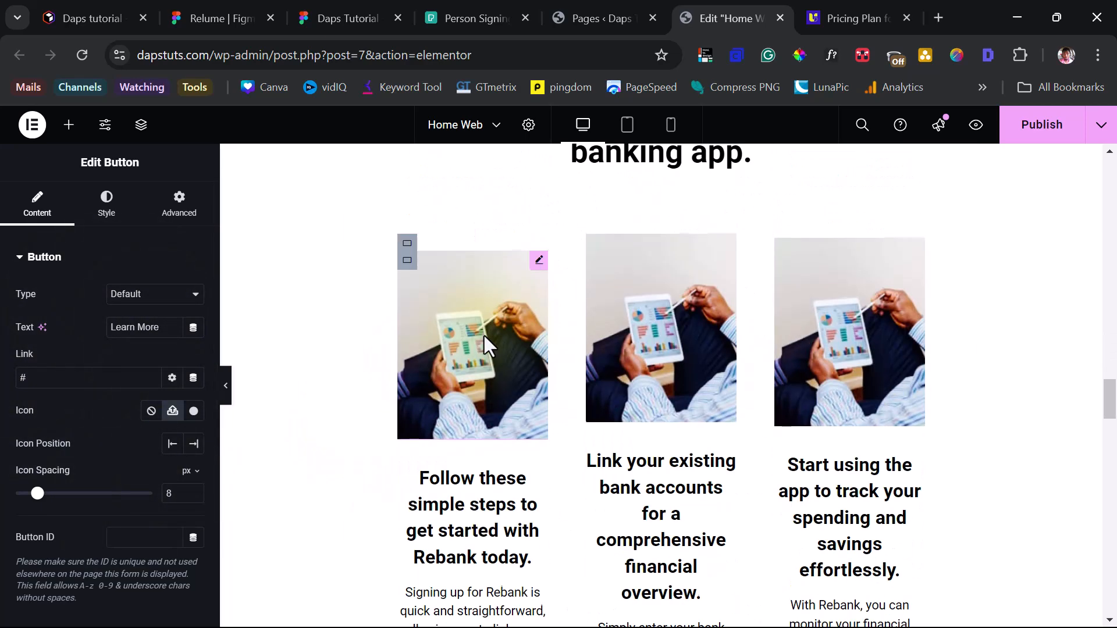
pyautogui.scroll(-12, 484, 336)
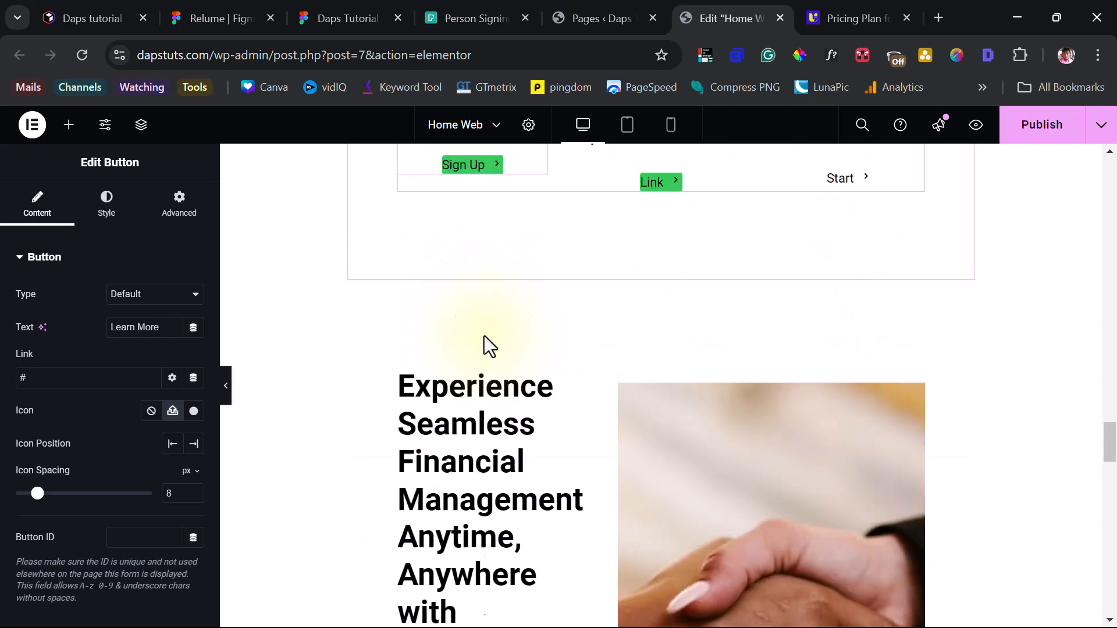
pyautogui.scroll(7, 484, 336)
pyautogui.scroll(-8, 484, 336)
pyautogui.scroll(-5, 484, 336)
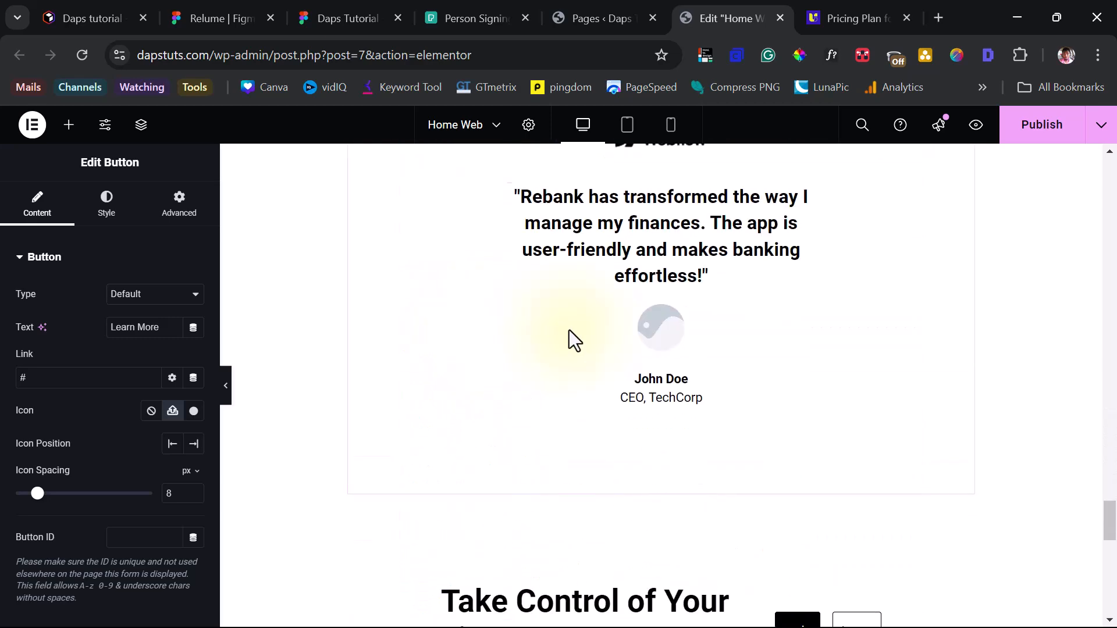
# - Examine the testimonial widget's content settings, including its quote, image, name, title and alignment options
pyautogui.click(665, 334)
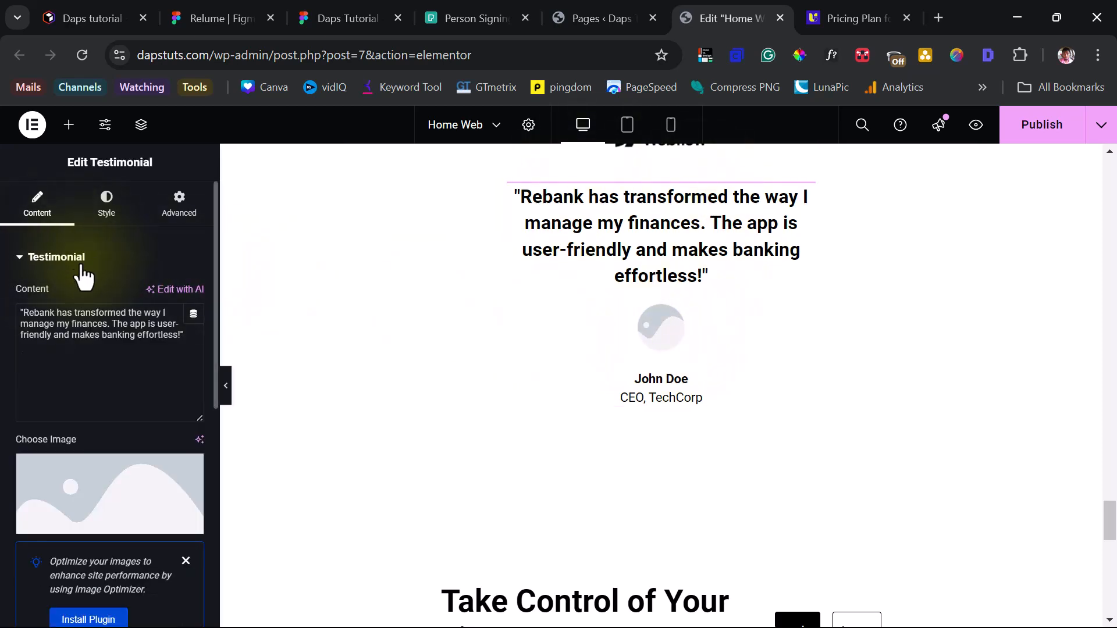
pyautogui.moveTo(86, 491)
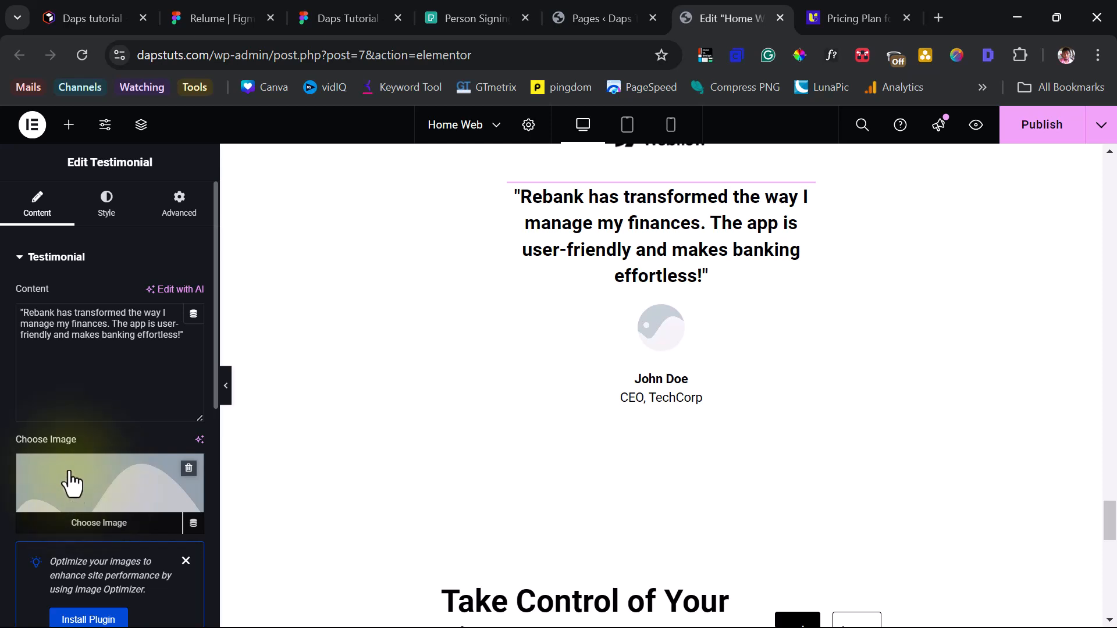
pyautogui.moveTo(185, 336); pyautogui.dragTo(12, 319)
pyautogui.scroll(-3, 110, 363)
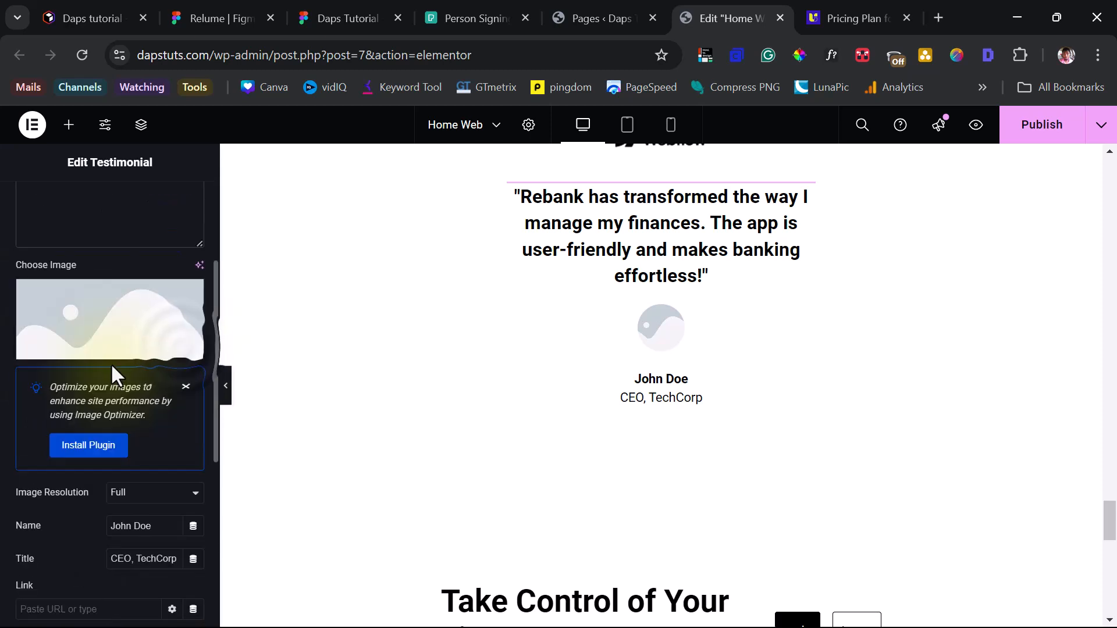
pyautogui.scroll(-2, 109, 407)
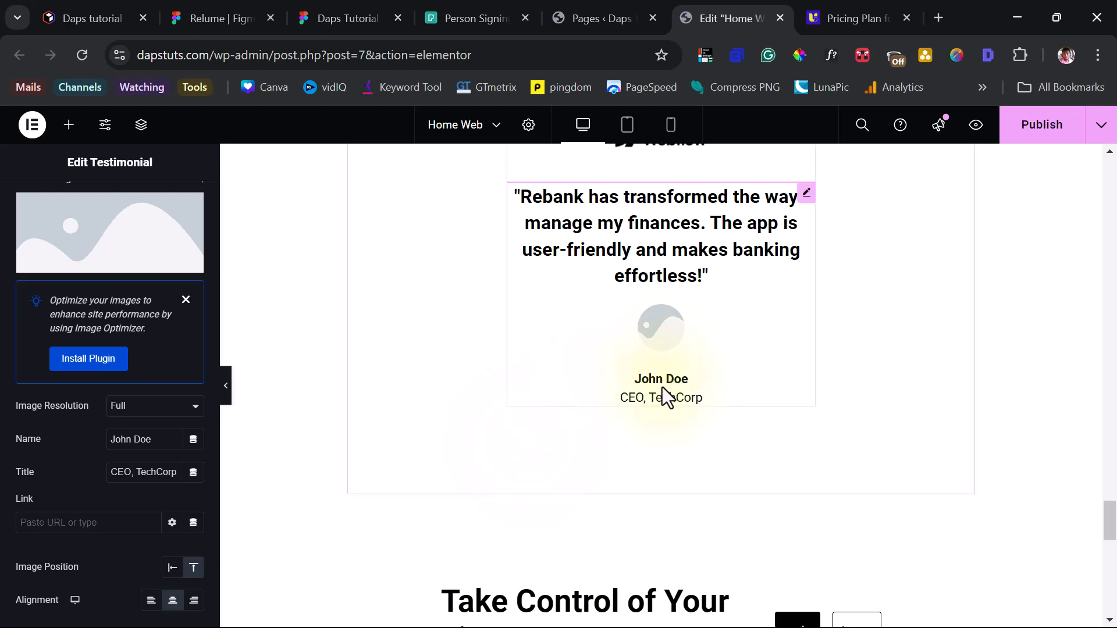
# - Widen the button area beside the "Take Control of Your Finances" call to action so Download and Learn More fit on one line
pyautogui.scroll(-5, 585, 397)
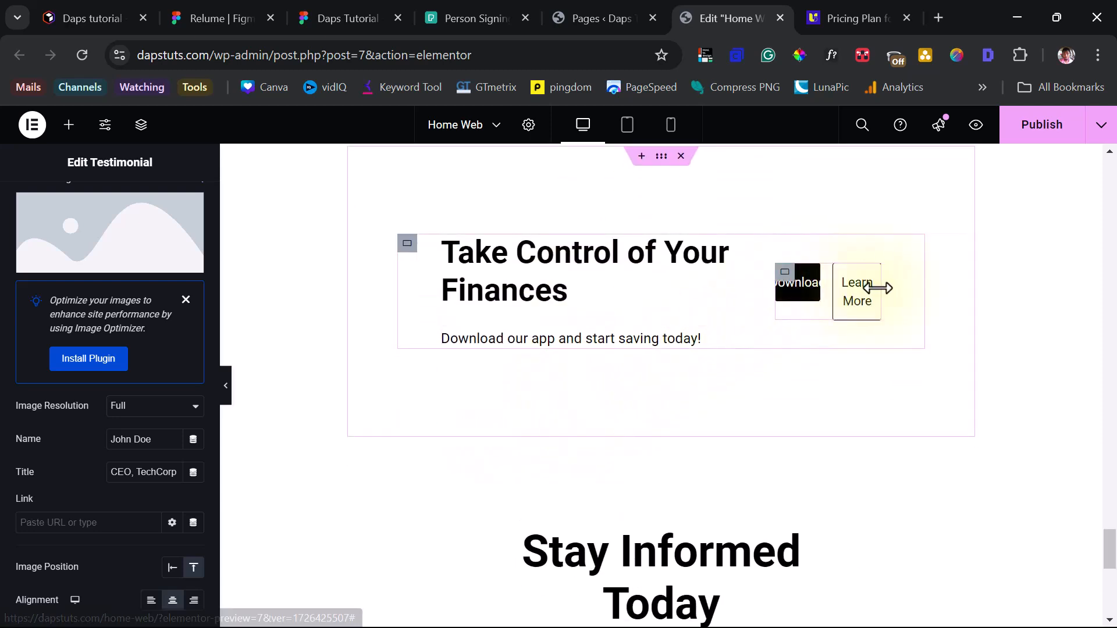
pyautogui.moveTo(883, 291); pyautogui.dragTo(985, 285)
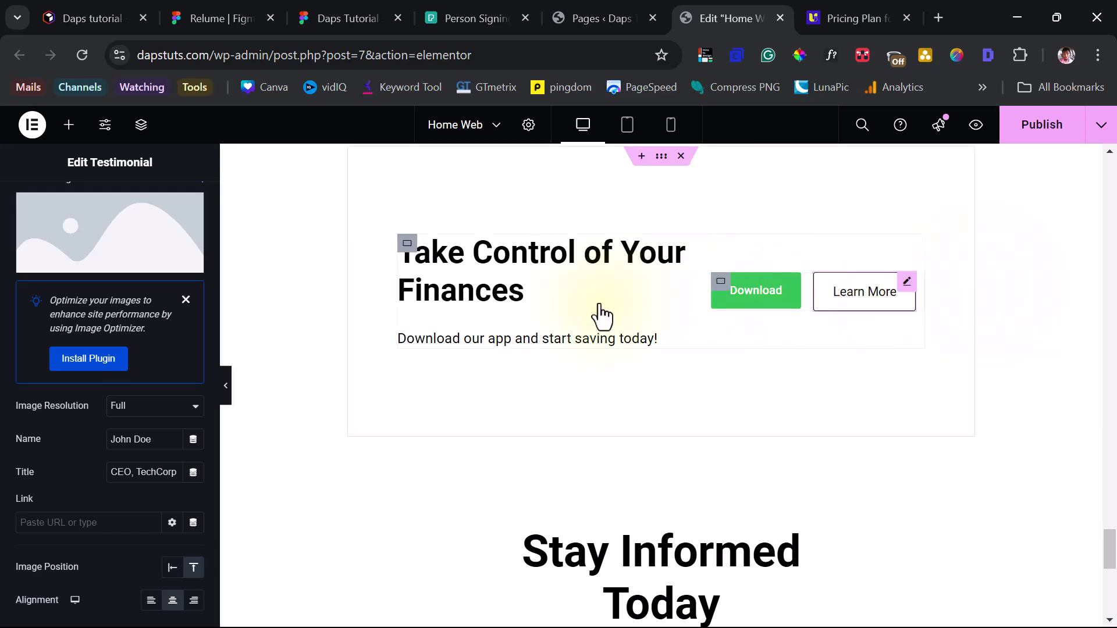
pyautogui.scroll(-5, 599, 312)
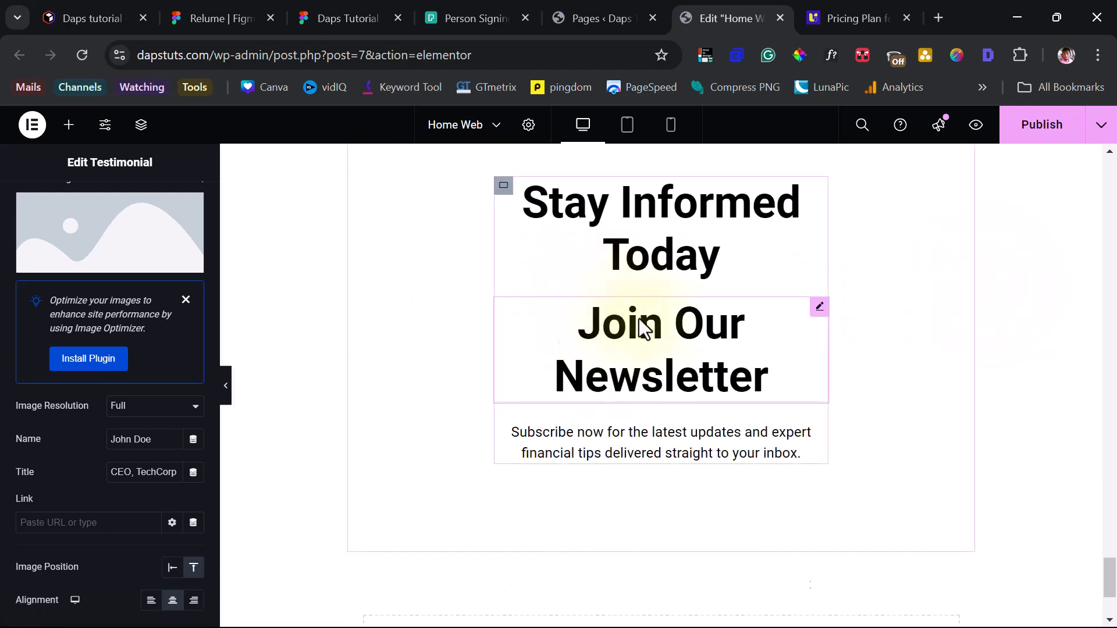
pyautogui.scroll(-3, 669, 287)
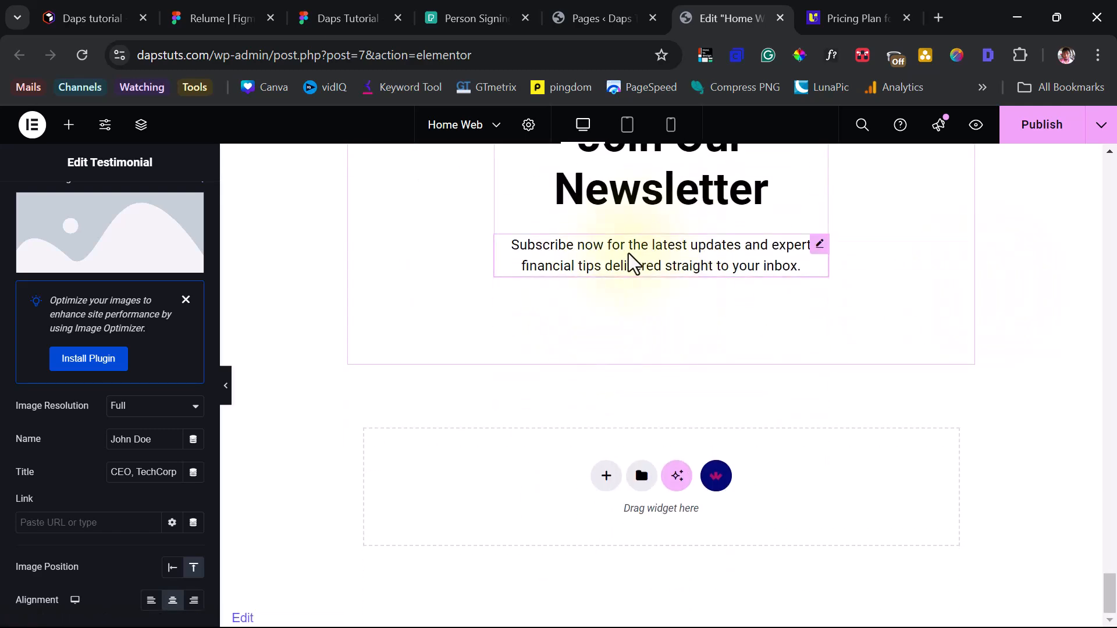
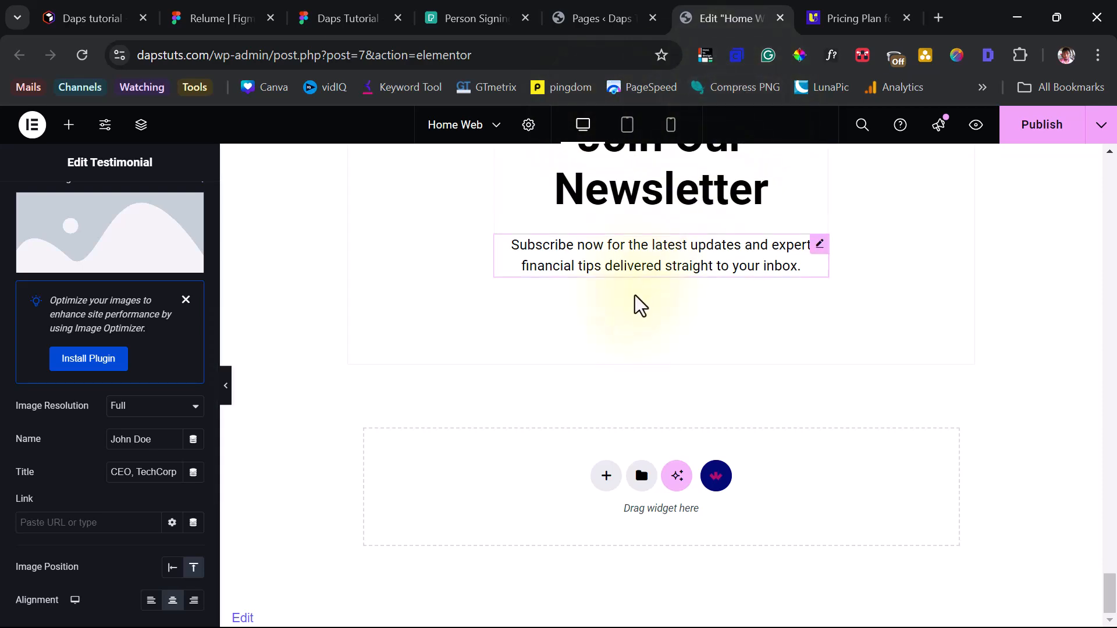
# - Preview the page in tablet portrait size and review its layout from the newsletter section up to the hero
pyautogui.scroll(12, 875, 296)
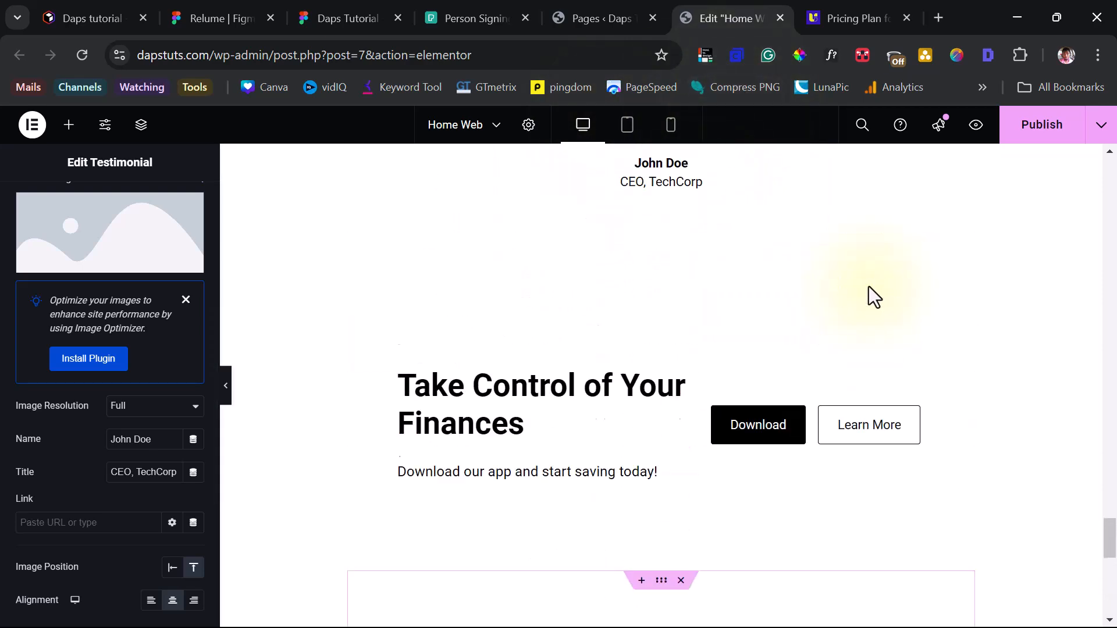
pyautogui.scroll(15, 868, 294)
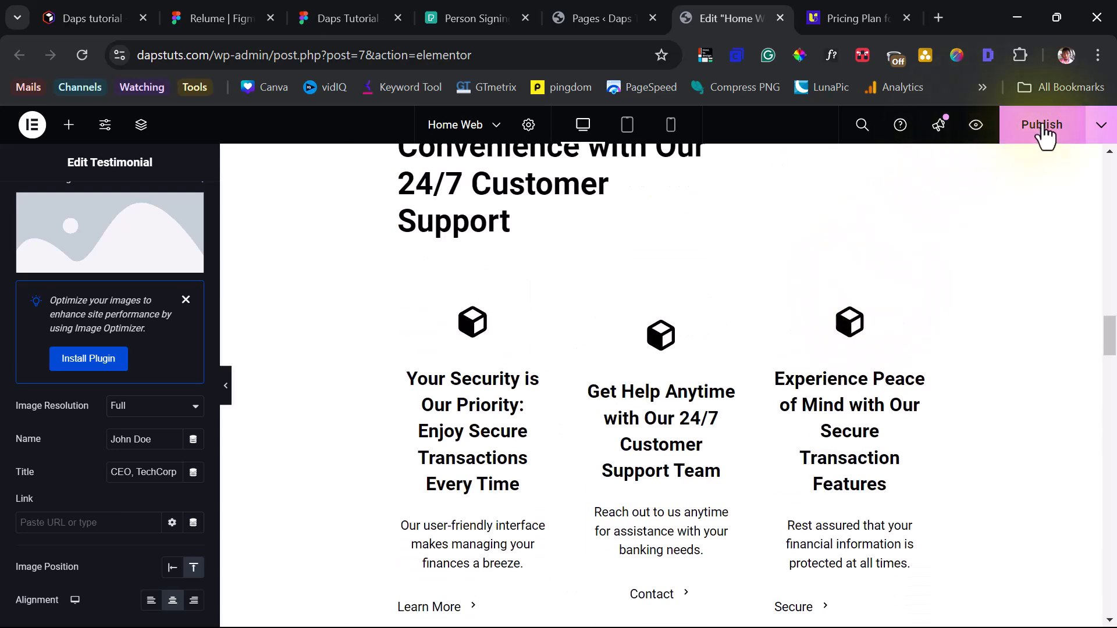
pyautogui.click(629, 124)
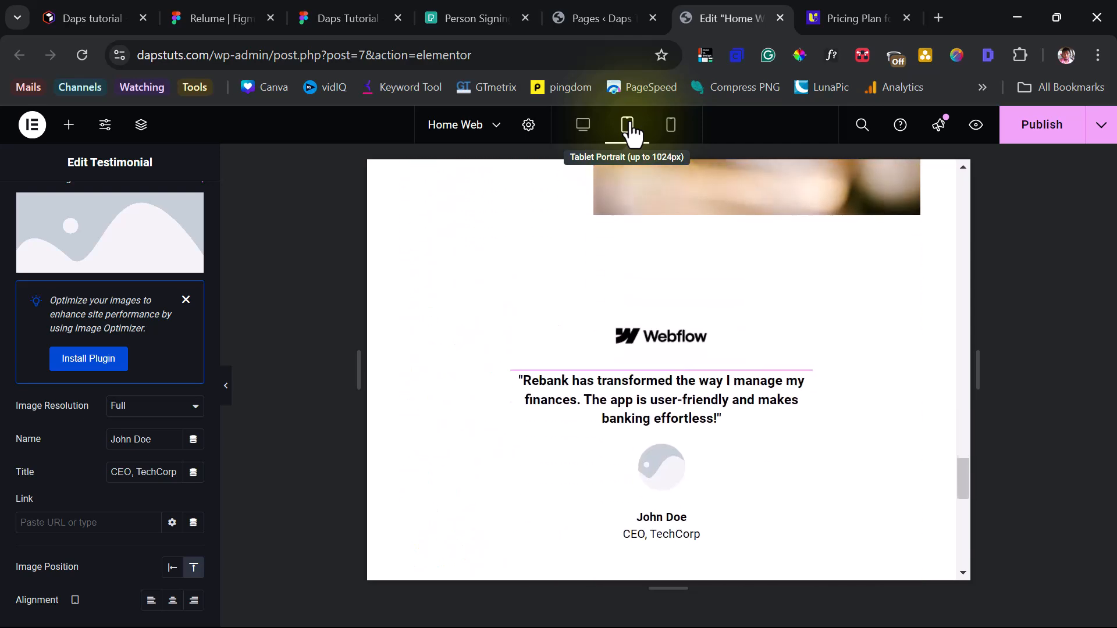
pyautogui.scroll(-10, 666, 282)
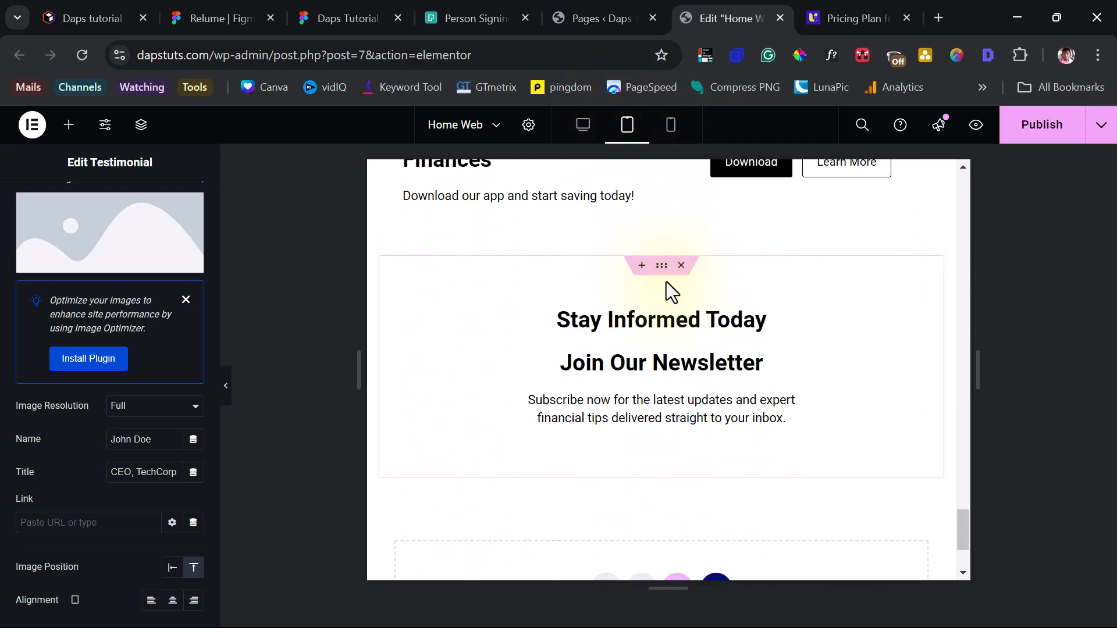
pyautogui.scroll(10, 665, 281)
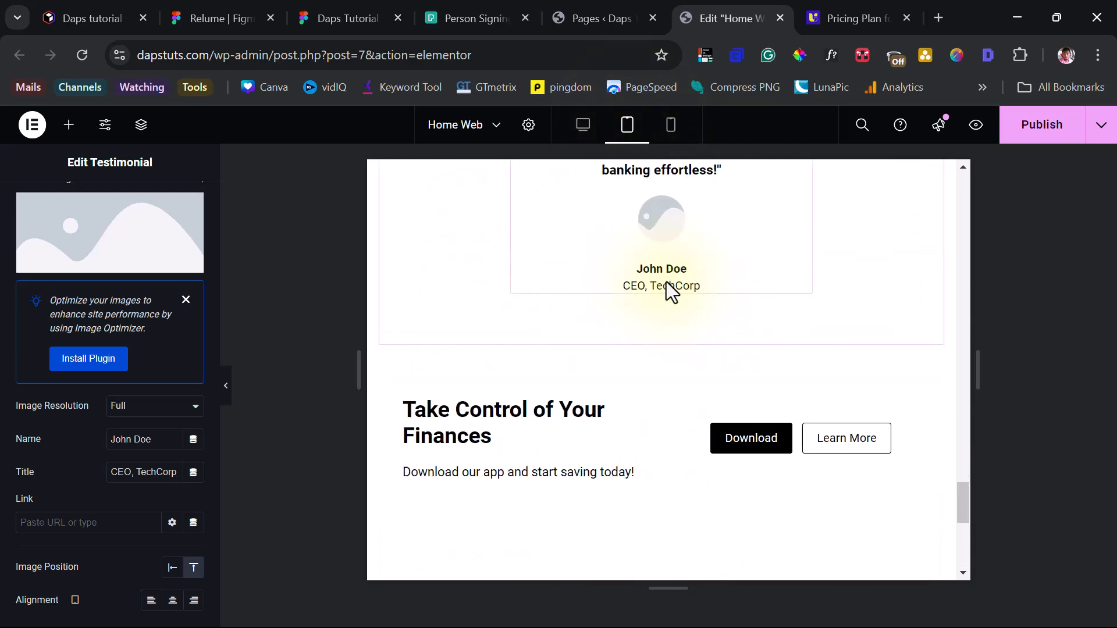
pyautogui.scroll(10, 665, 281)
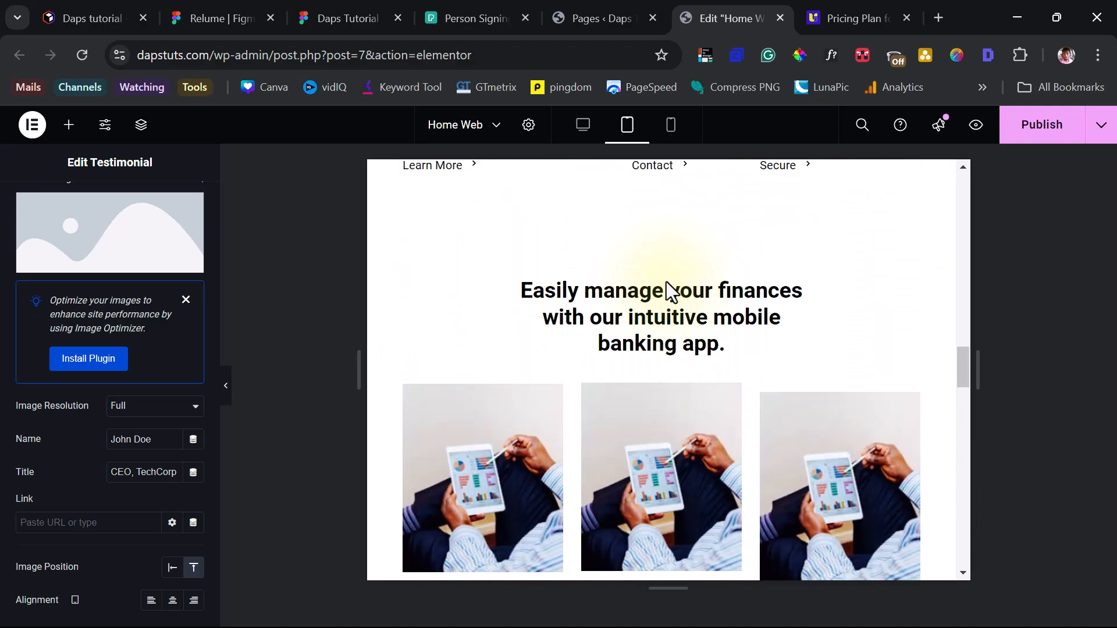
pyautogui.scroll(10, 666, 282)
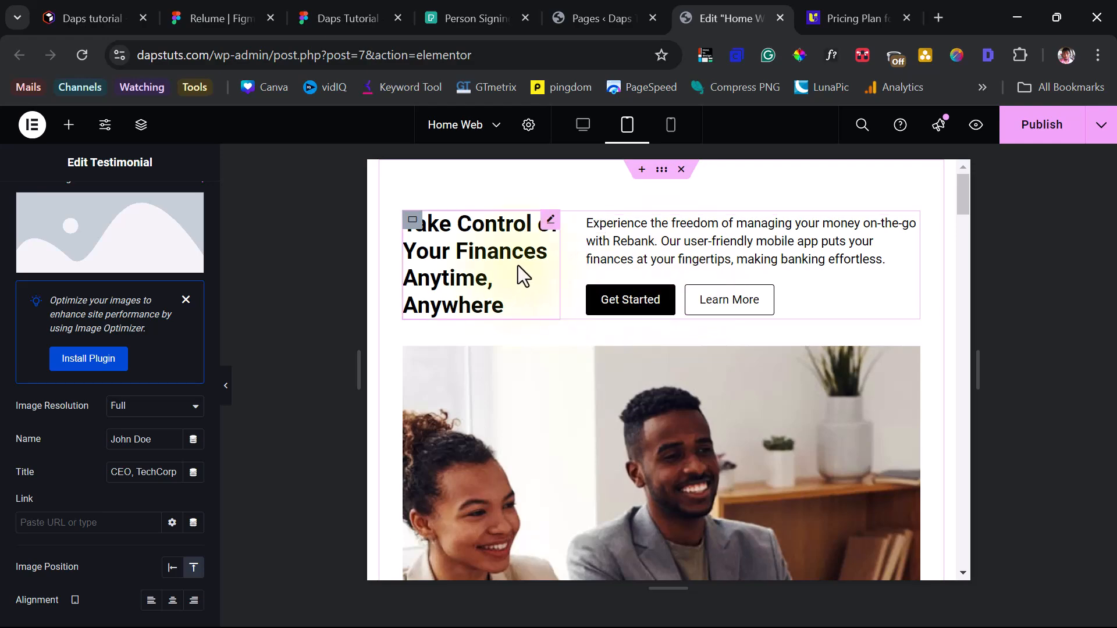
# - Preview the page in mobile portrait size and review how its sections stack up to the hero
pyautogui.click(671, 125)
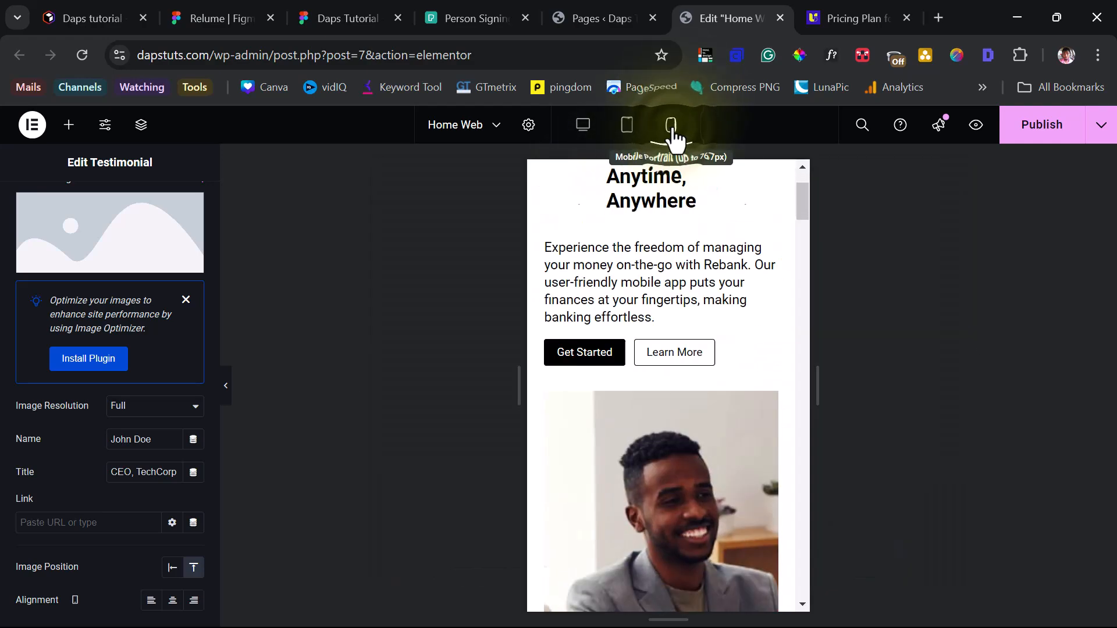
pyautogui.scroll(-10, 663, 324)
pyautogui.scroll(15, 661, 326)
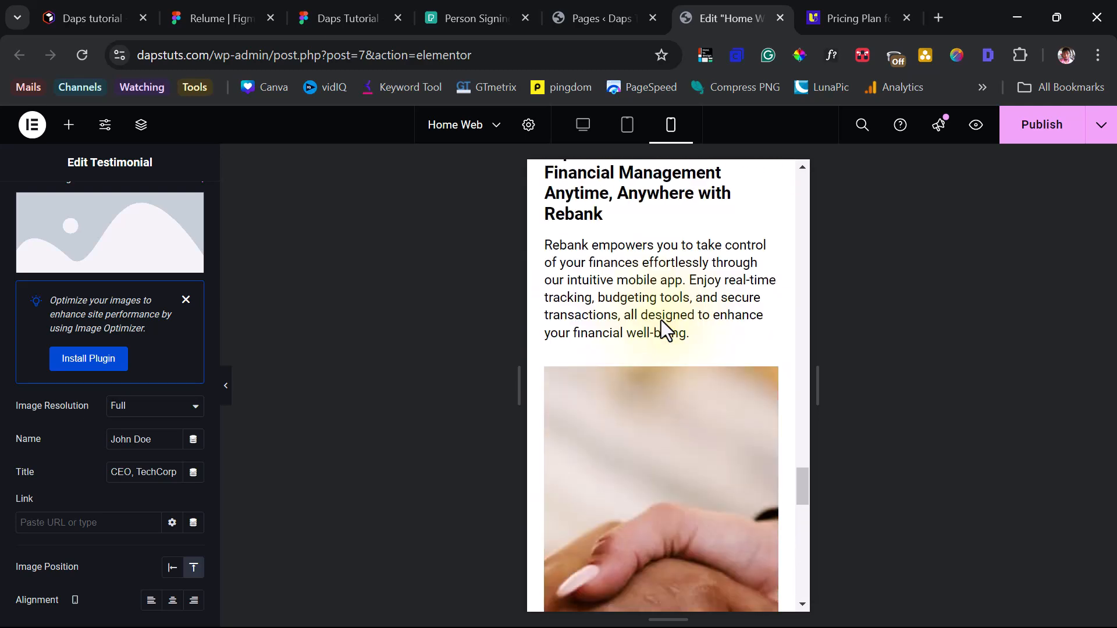
pyautogui.scroll(15, 661, 320)
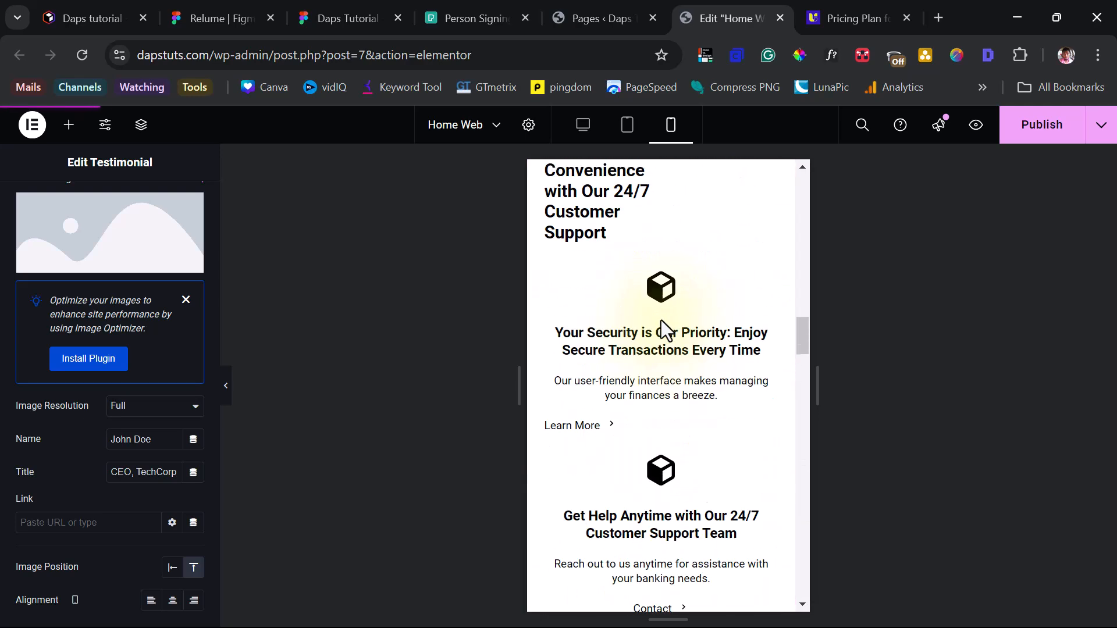
pyautogui.scroll(15, 661, 320)
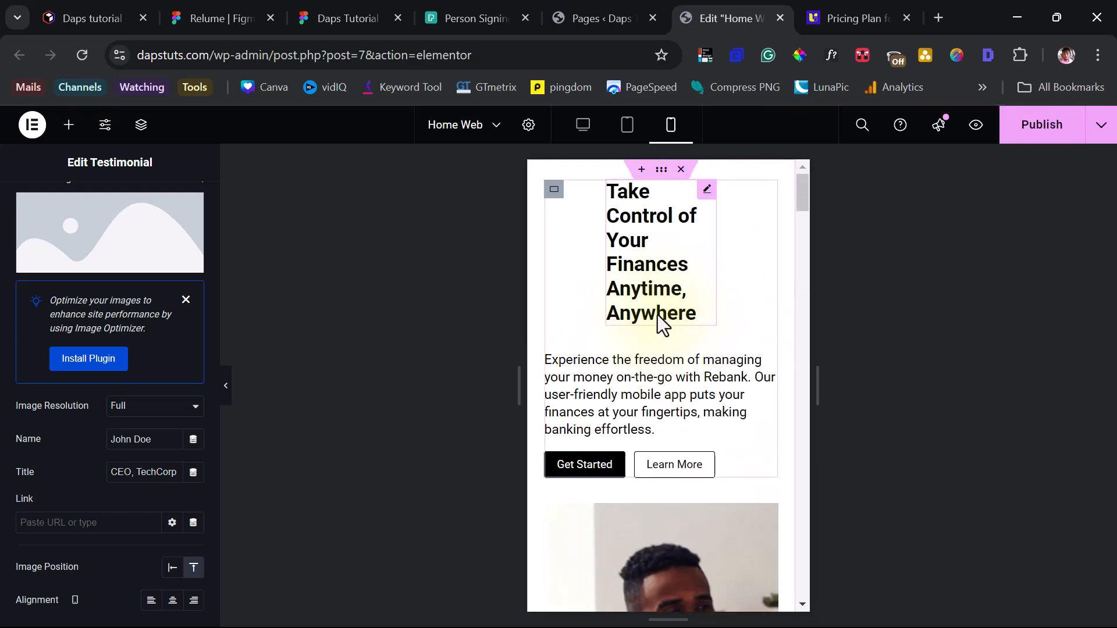
# - Set the hero heading's font size to 37 px in the mobile view
pyautogui.click(645, 241)
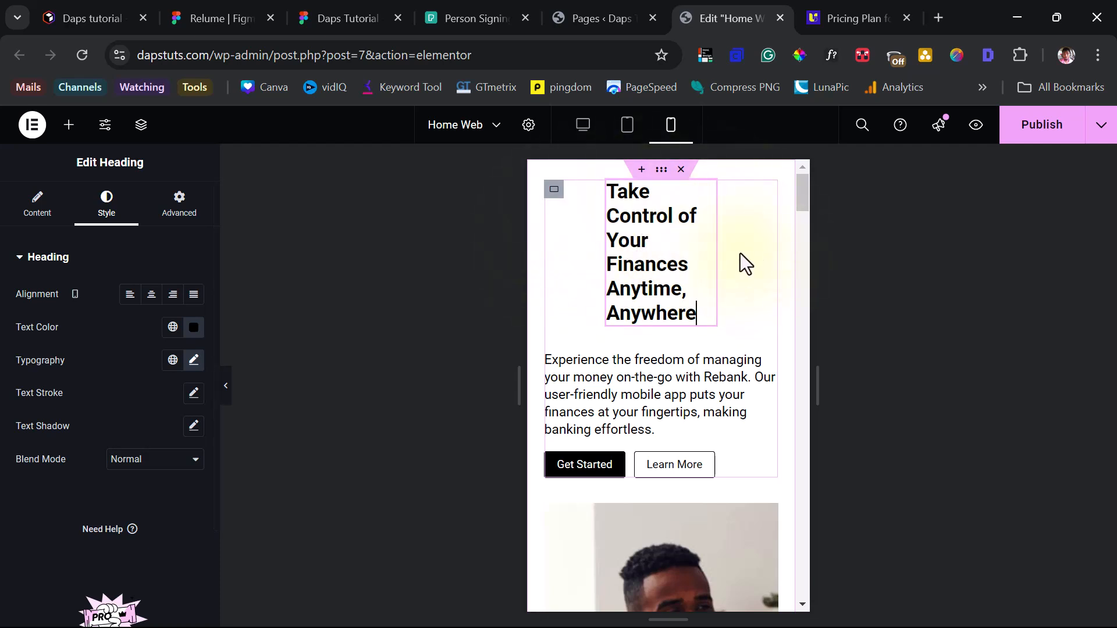
pyautogui.click(194, 360)
pyautogui.moveTo(41, 483)
pyautogui.mouseDown()
pyautogui.moveTo(63, 484)
pyautogui.moveTo(46, 483)
pyautogui.mouseUp()
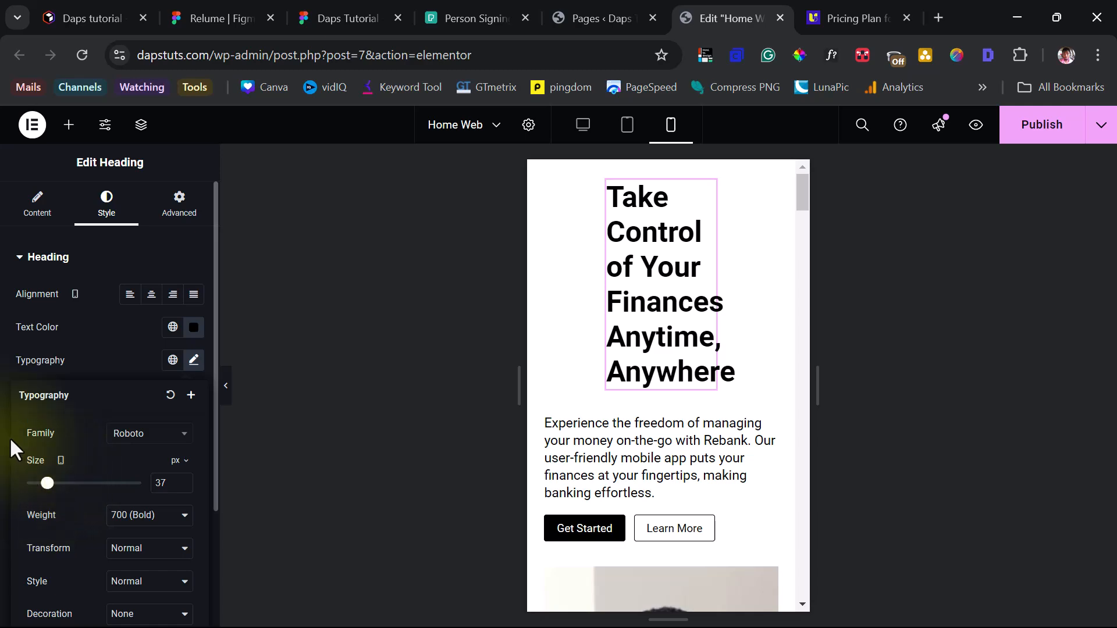
# - Publish the edited Home Web page from the desktop view and open the live page to review its layout
pyautogui.click(575, 130)
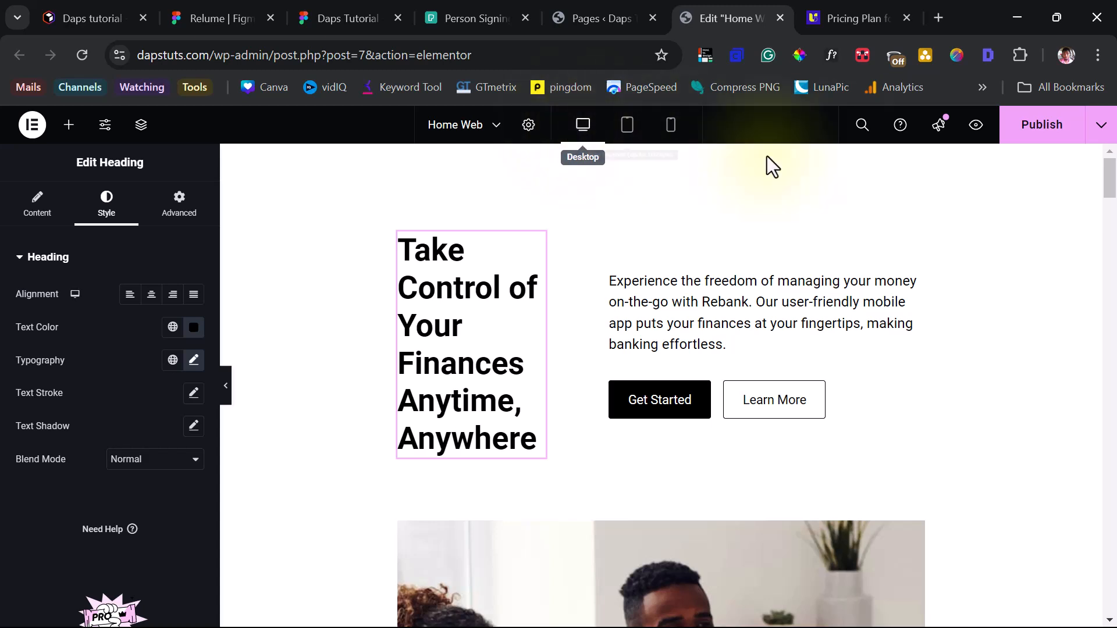
pyautogui.click(1043, 134)
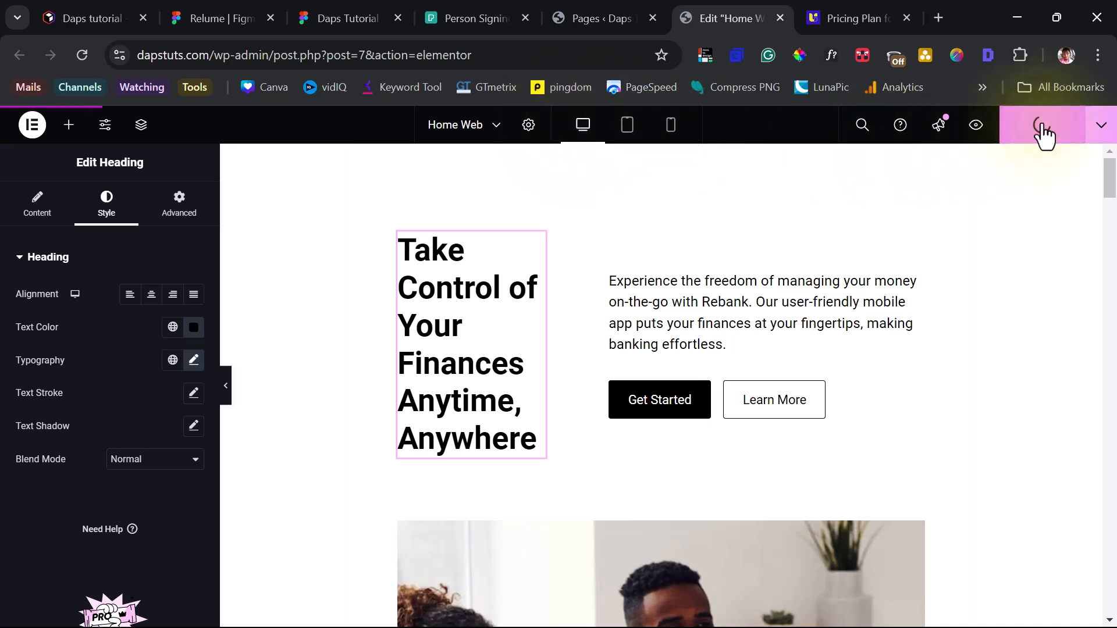
pyautogui.click(1097, 124)
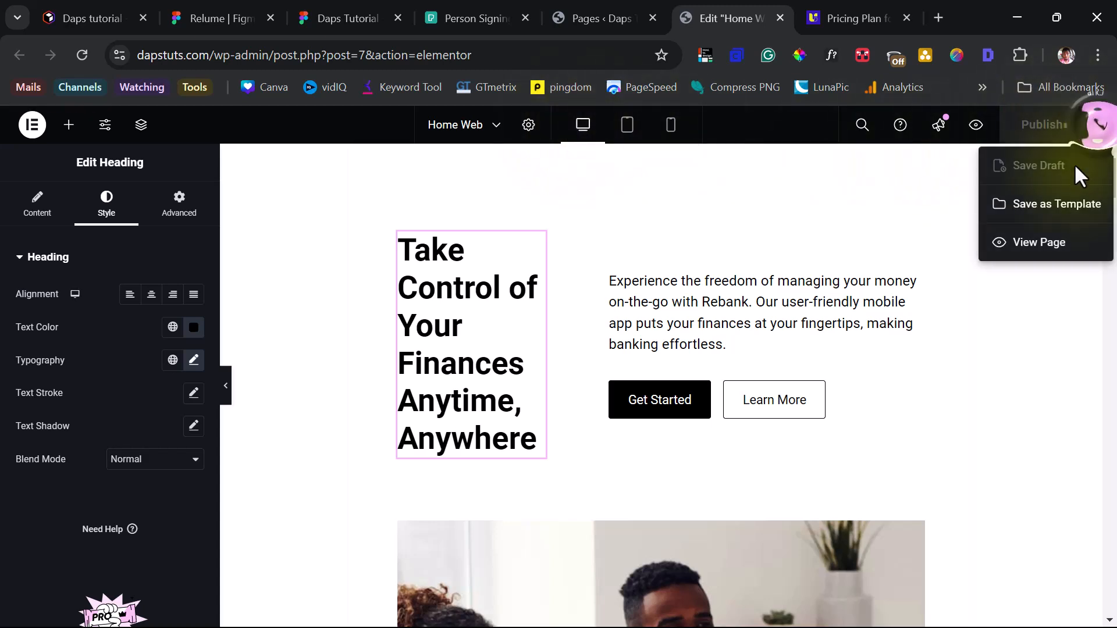
pyautogui.click(1048, 244)
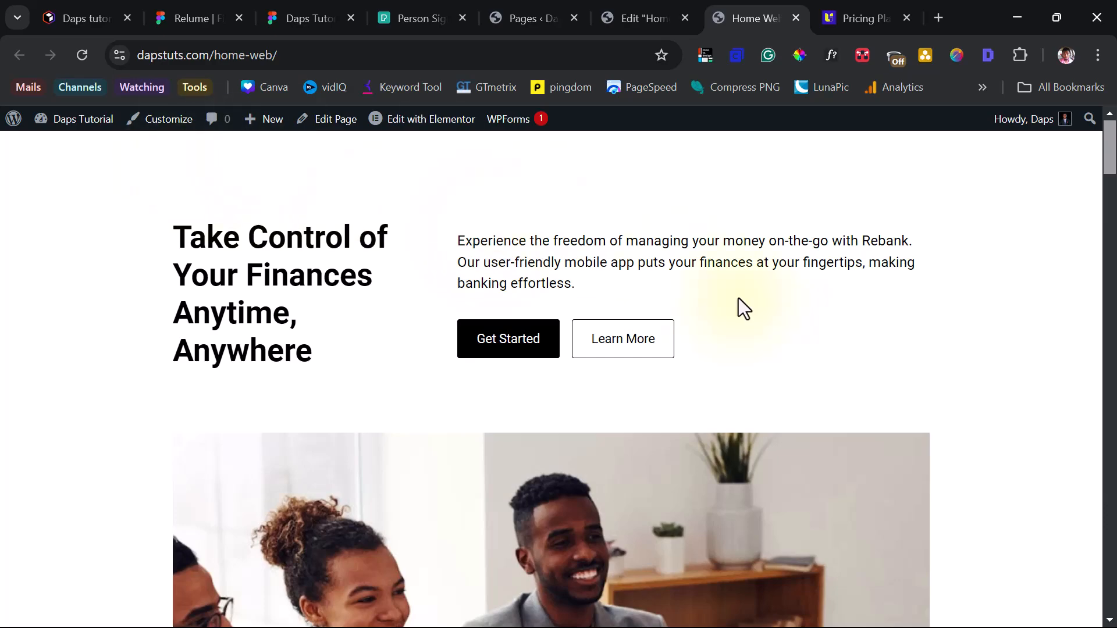
pyautogui.scroll(-20, 1090, 369)
pyautogui.scroll(-10, 1073, 365)
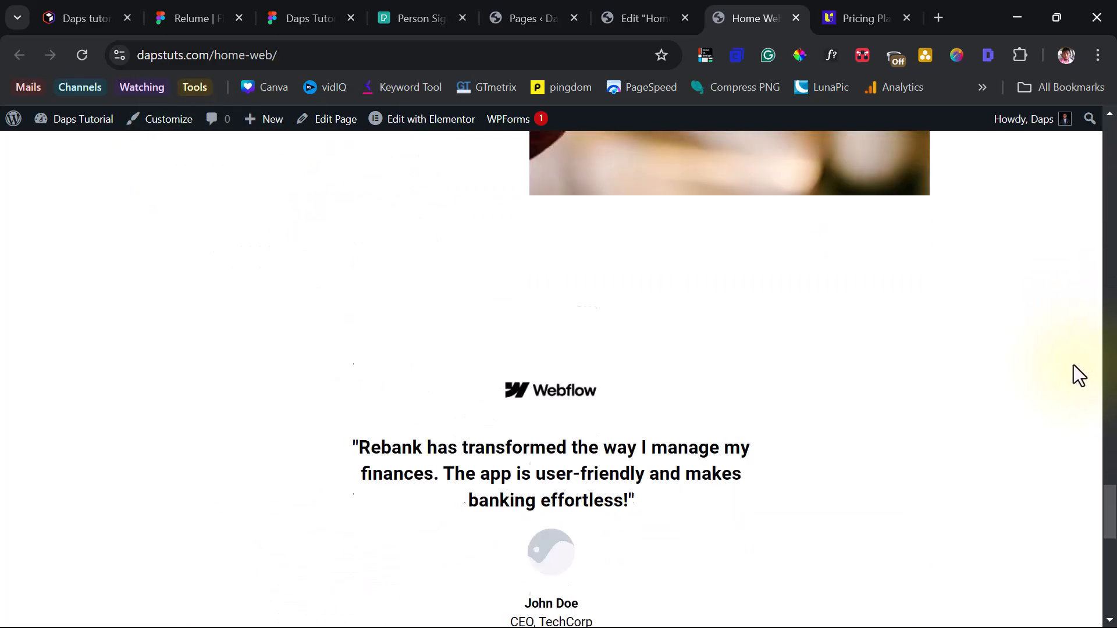